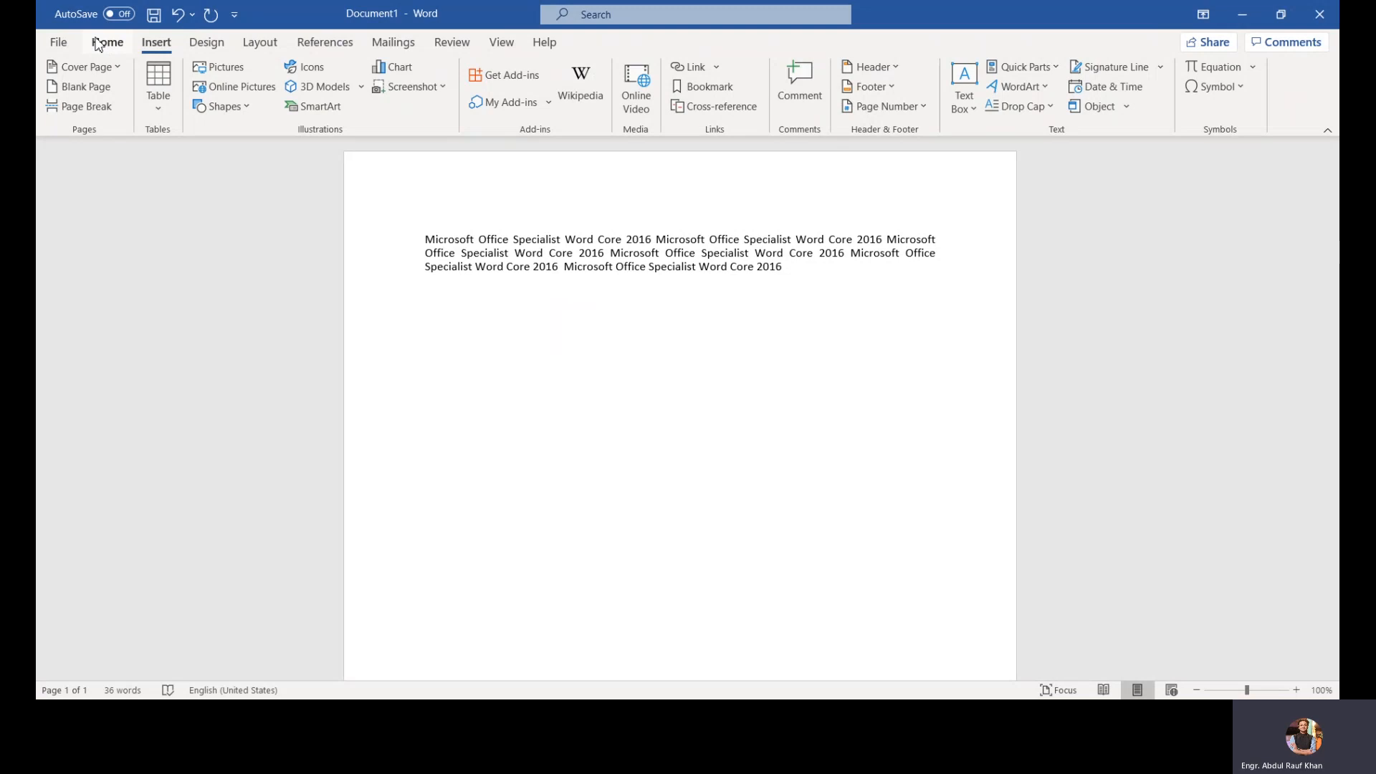
Step: Insert the Banded cover page, then undo it
click(99, 44)
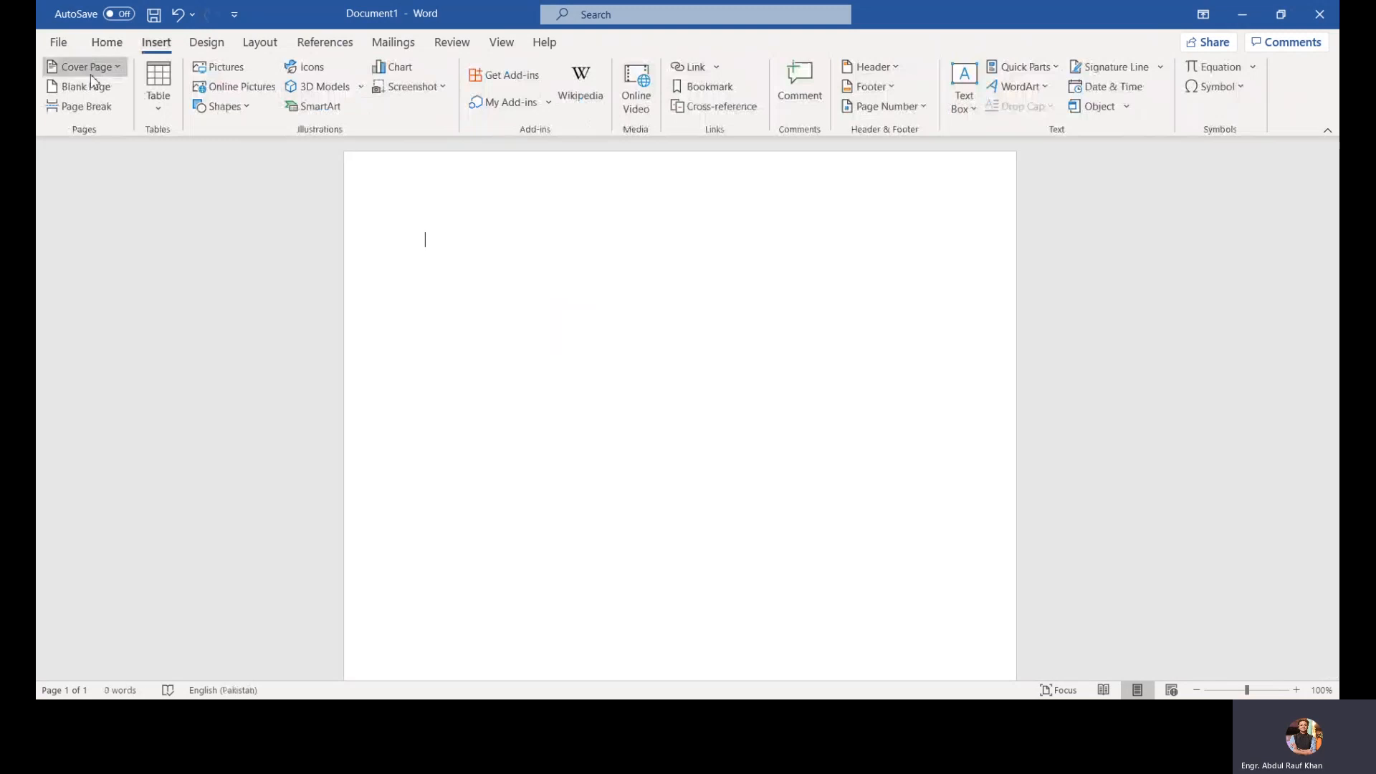
click(92, 73)
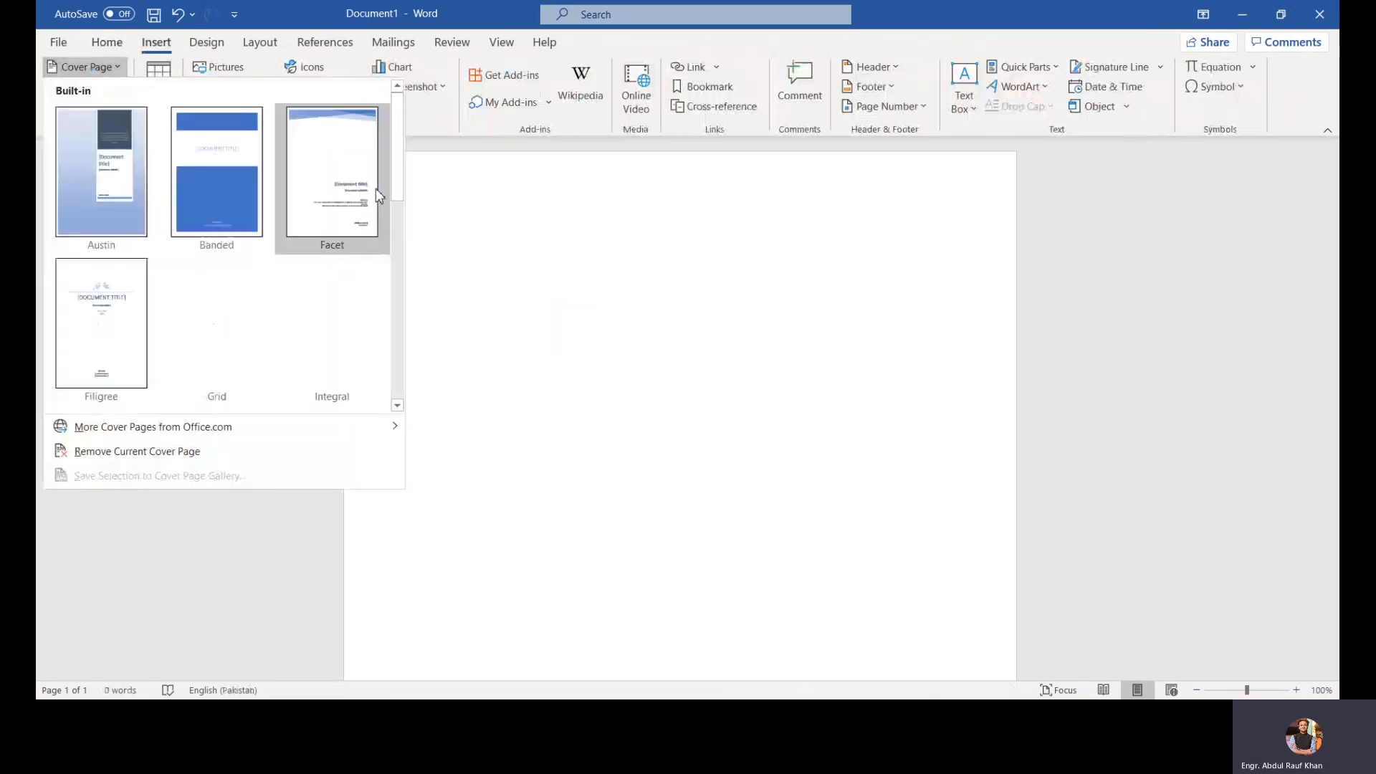
click(251, 213)
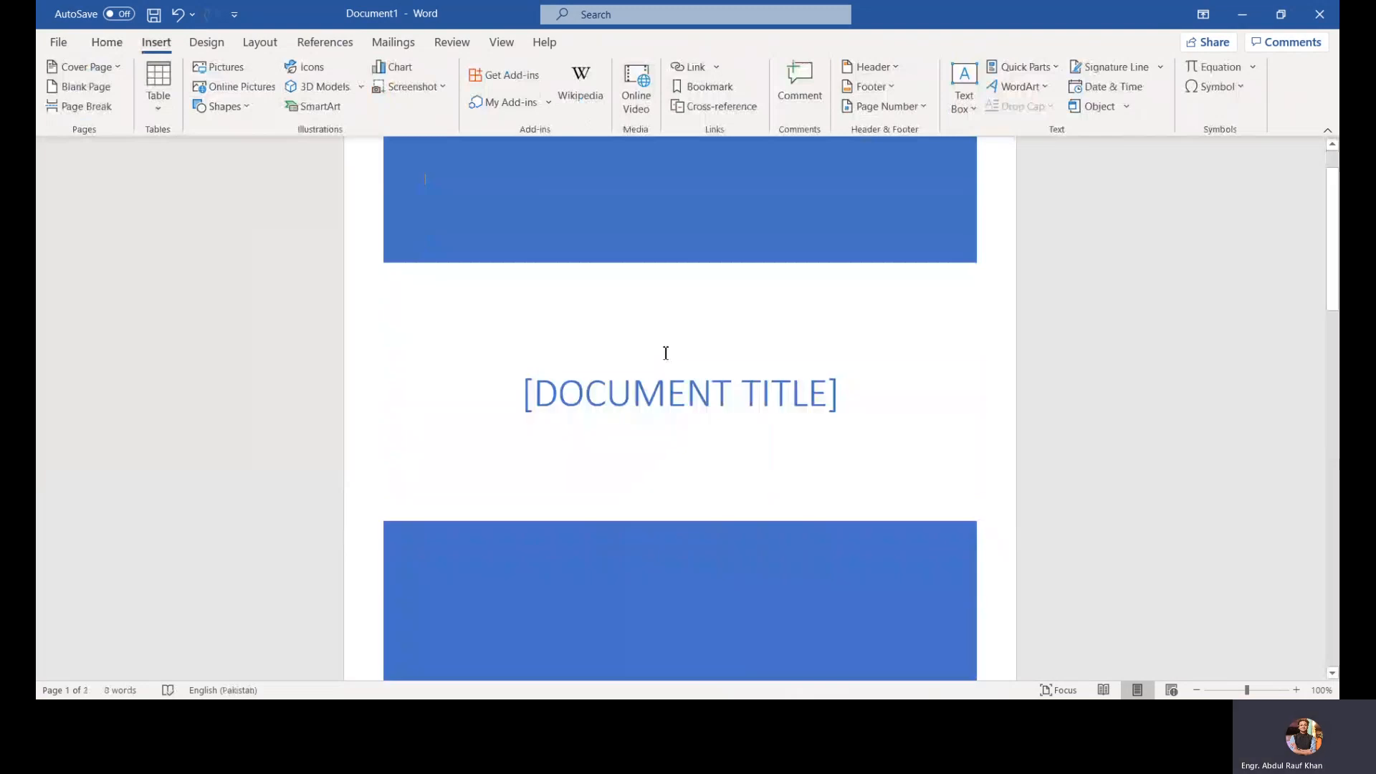
scroll(666, 352, down, 5)
scroll(666, 352, up, 5)
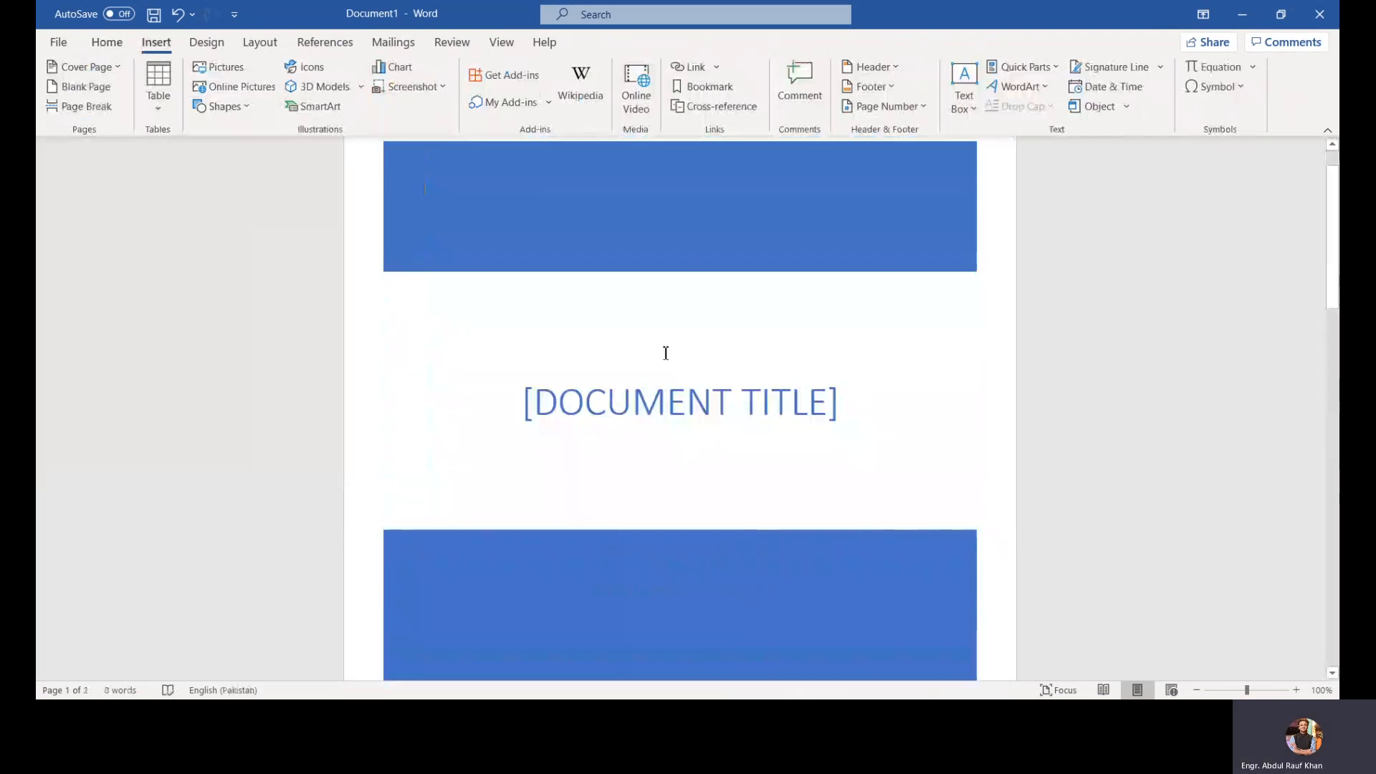
key(ctrl+z)
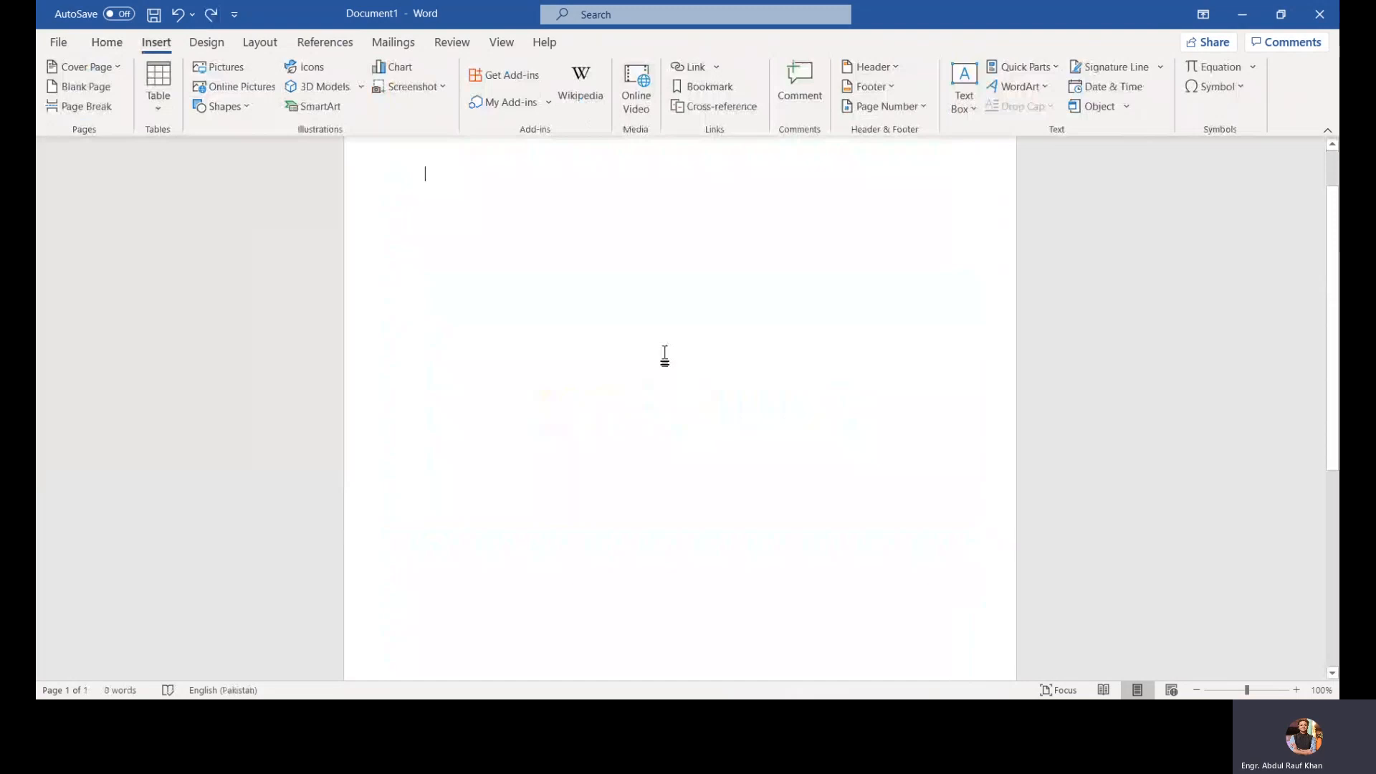
Step: Insert a blank page and a page break, then undo both
scroll(664, 353, down, 5)
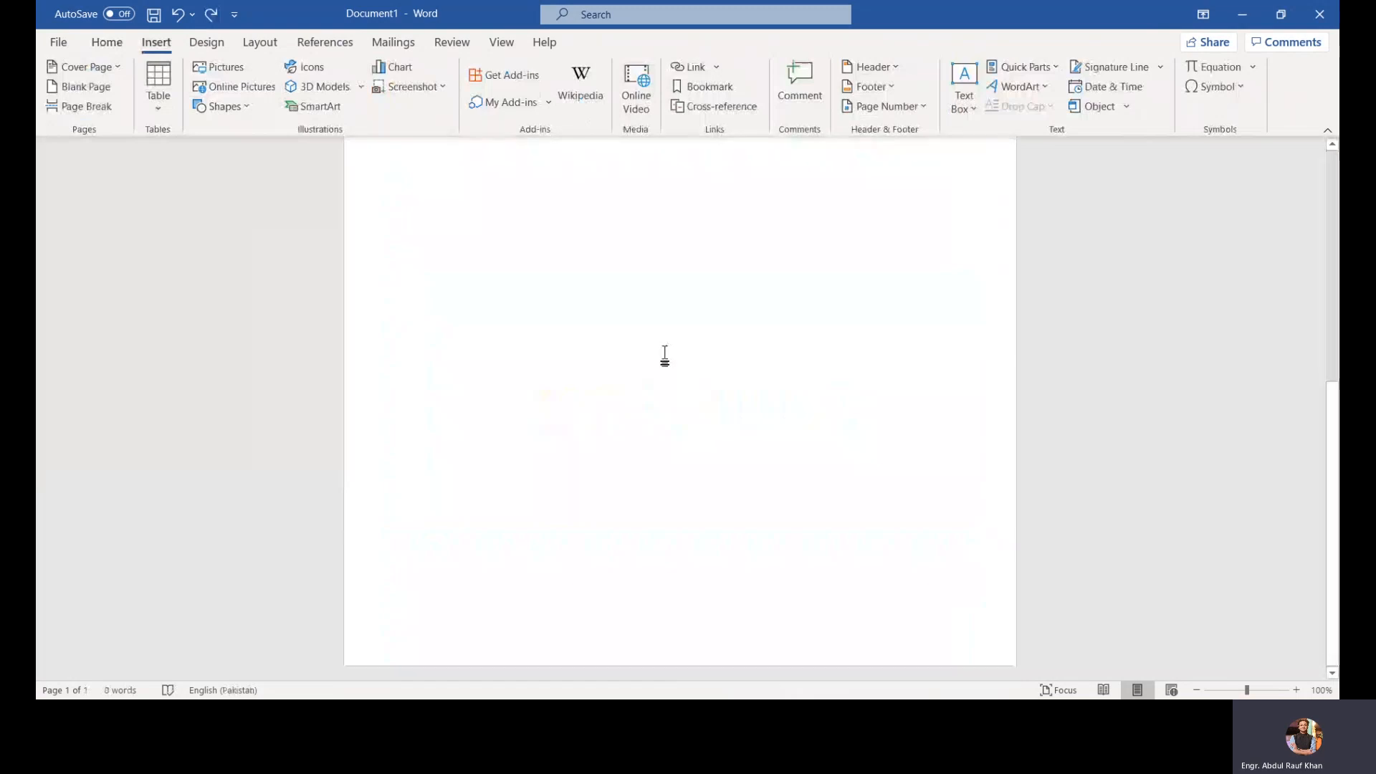
click(98, 90)
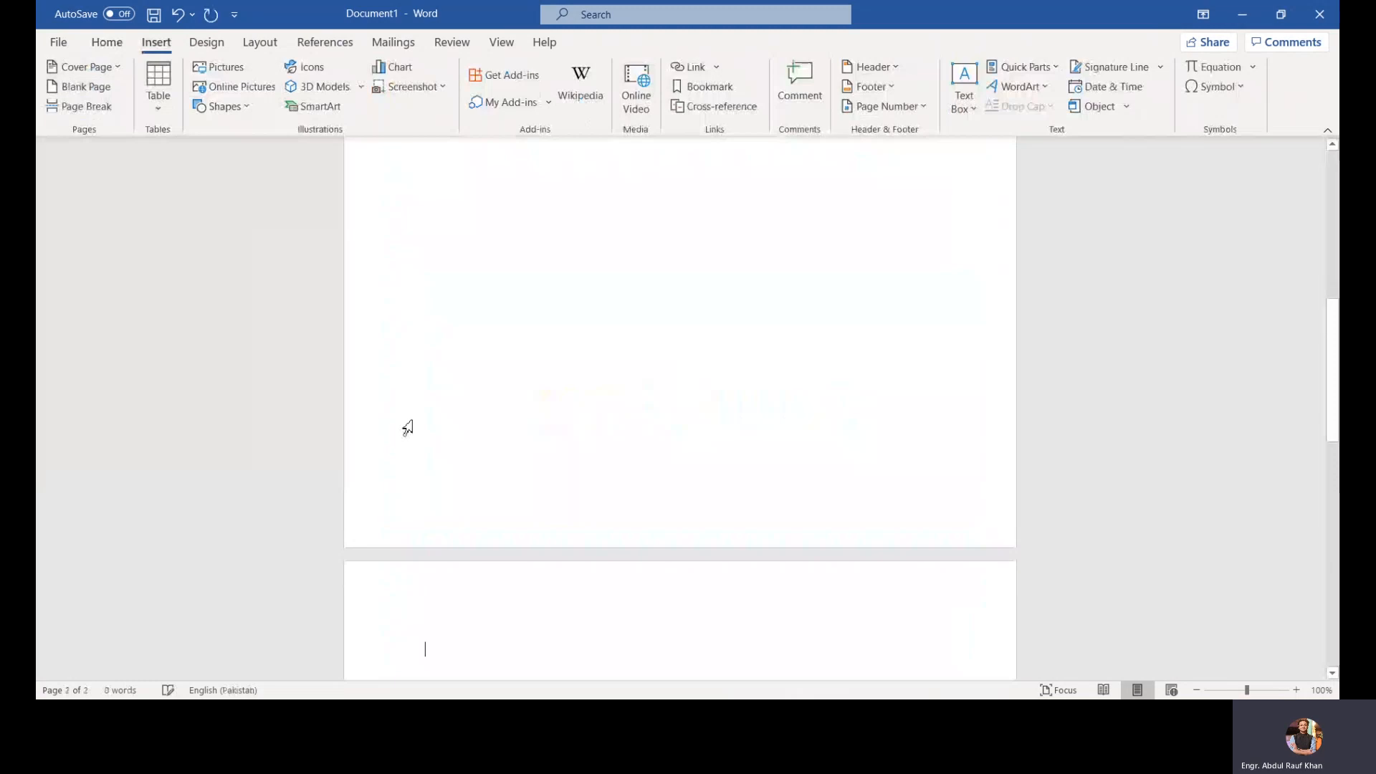
scroll(477, 382, up, 10)
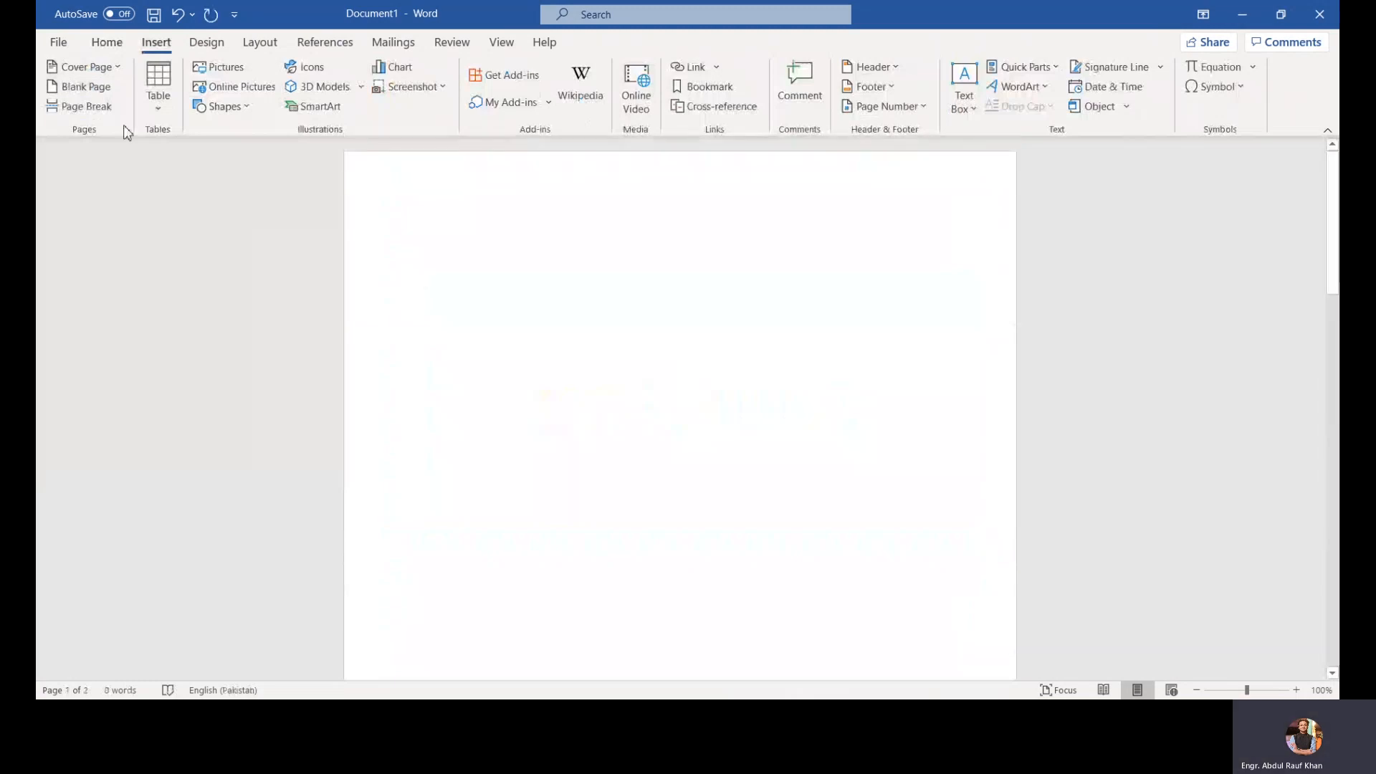
click(107, 109)
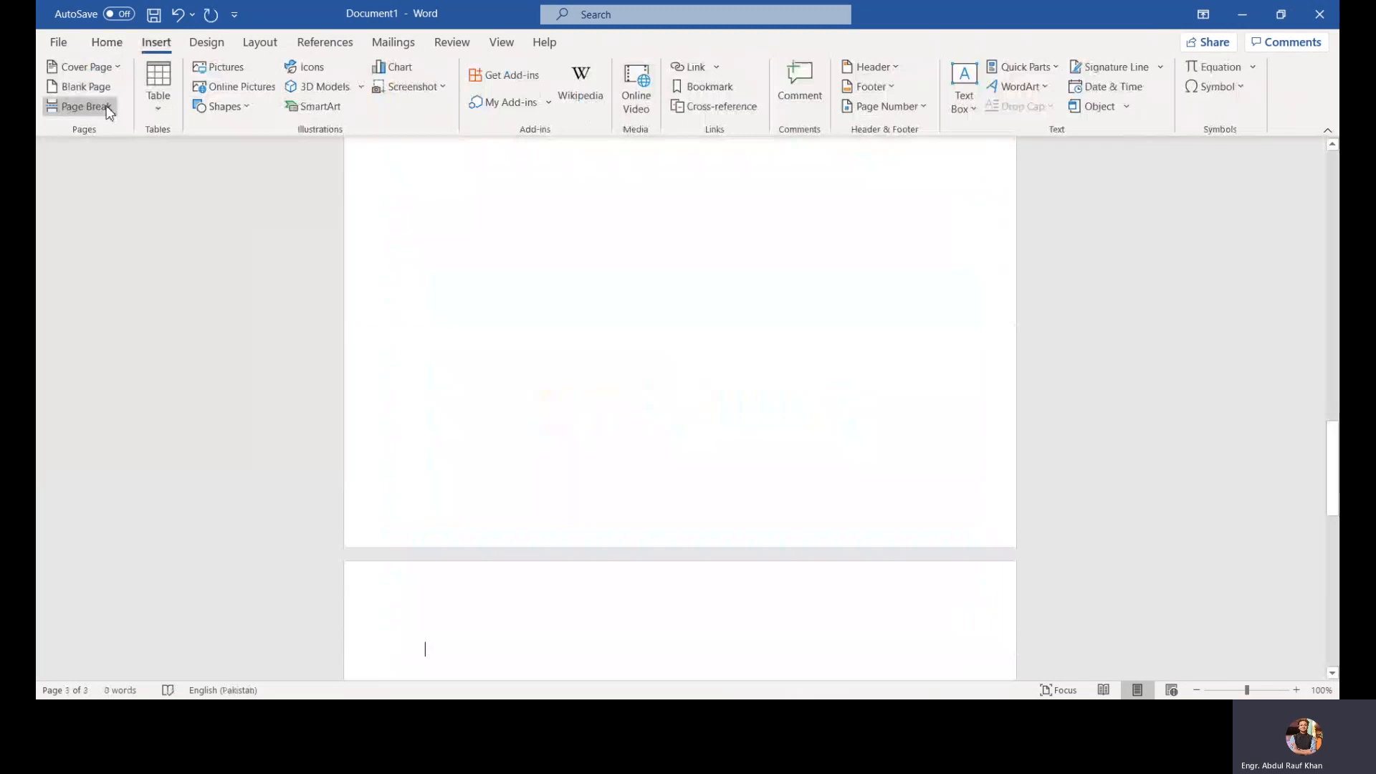
key(ctrl+z)
key(ctrl+z)
key(ctrl+c)
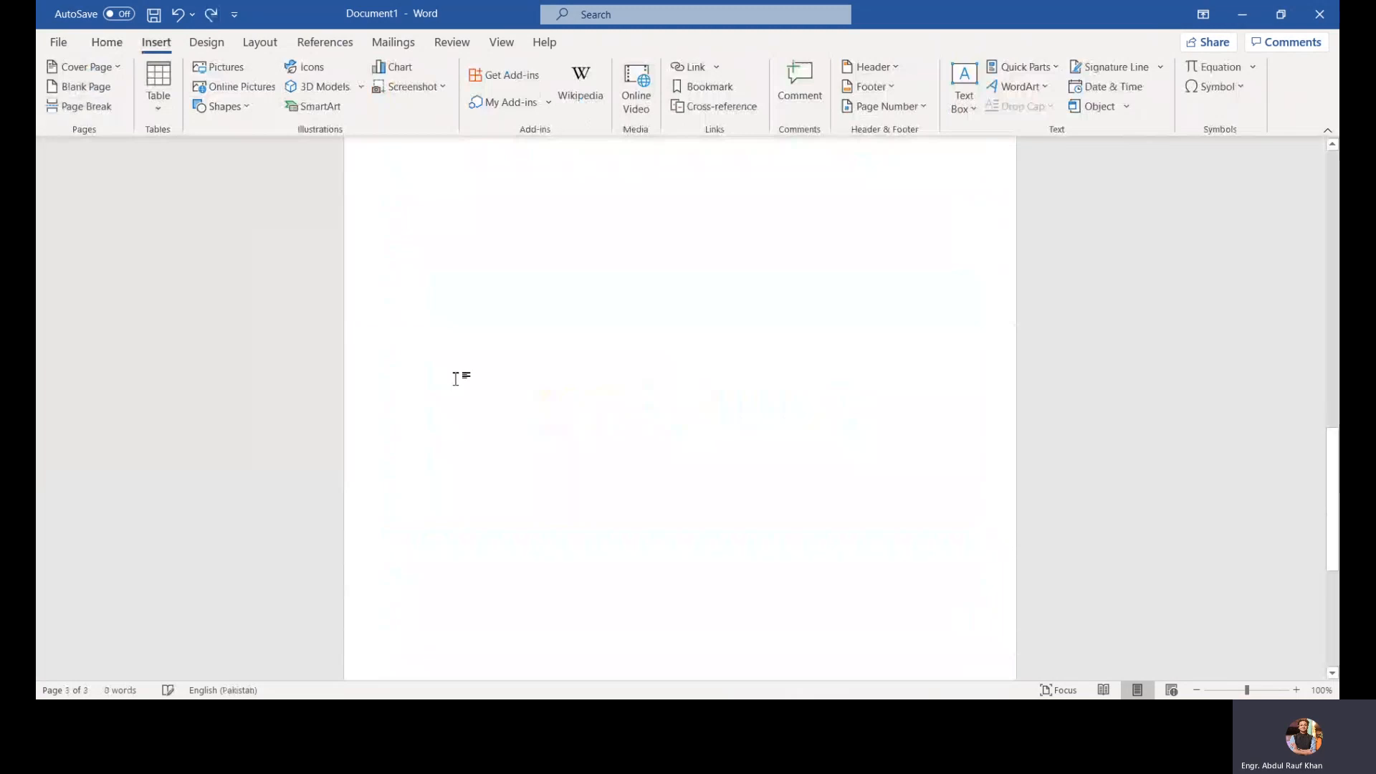
Step: Split the sample text into two paragraphs after the second 'Microsoft Office Specialist Word Core 2016'
click(577, 256)
click(611, 175)
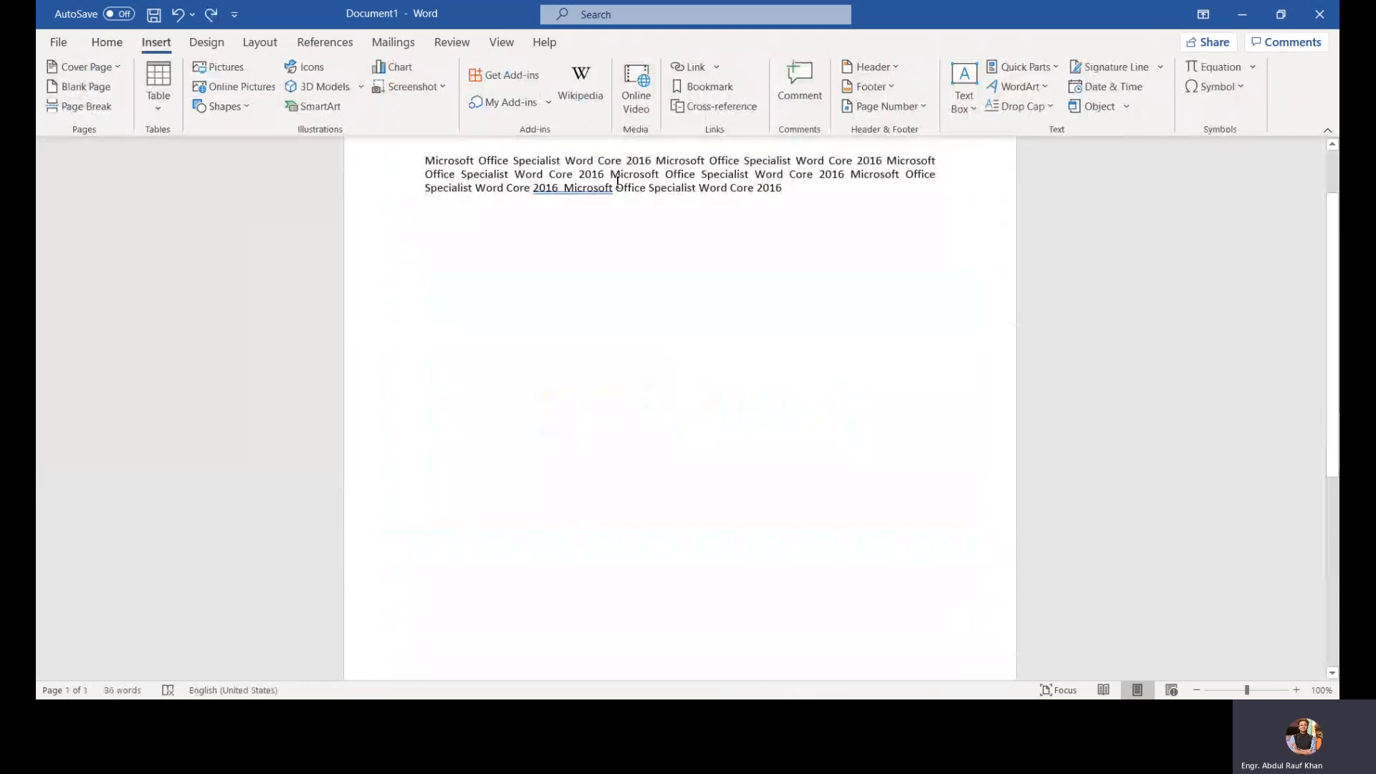
key(Return)
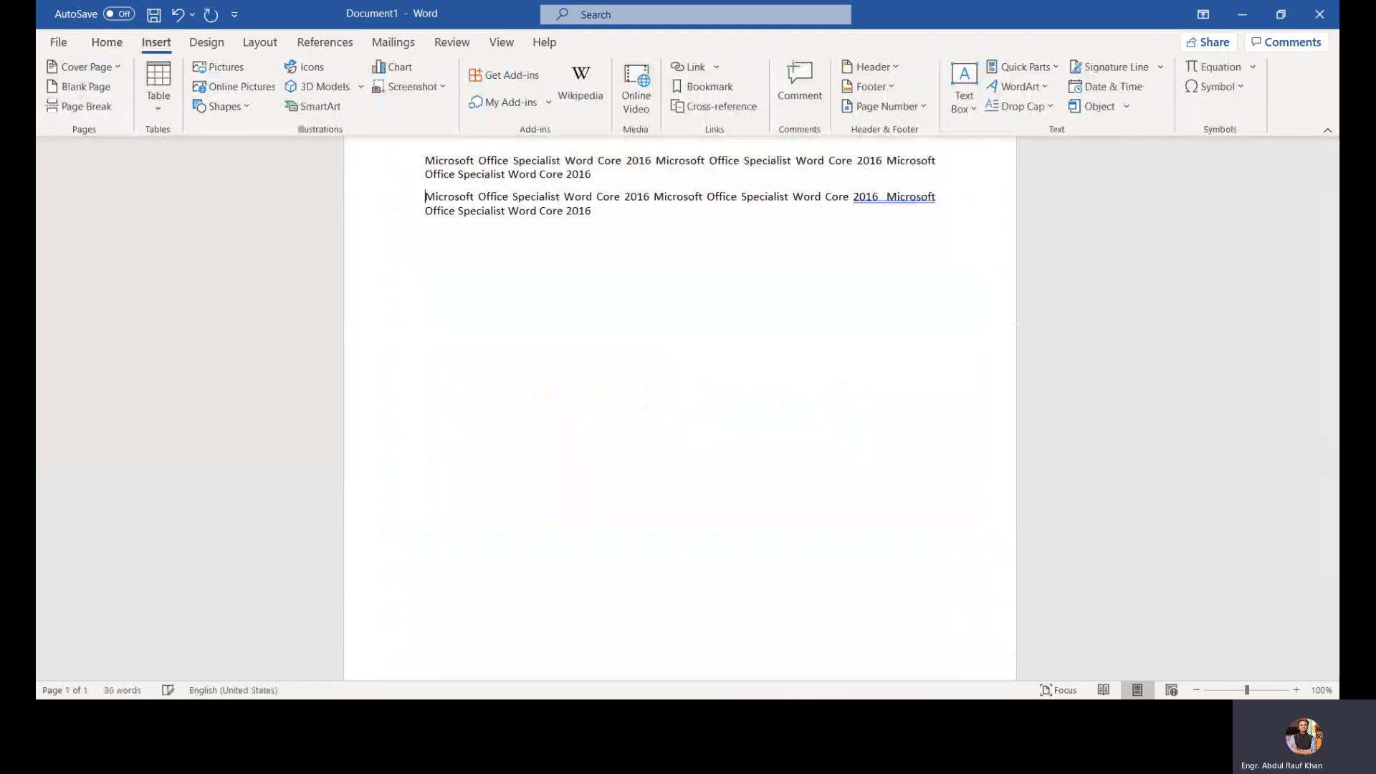
key(Return)
Step: Push the second paragraph onto the next page by adding repeated empty lines
scroll(586, 183, up, 2)
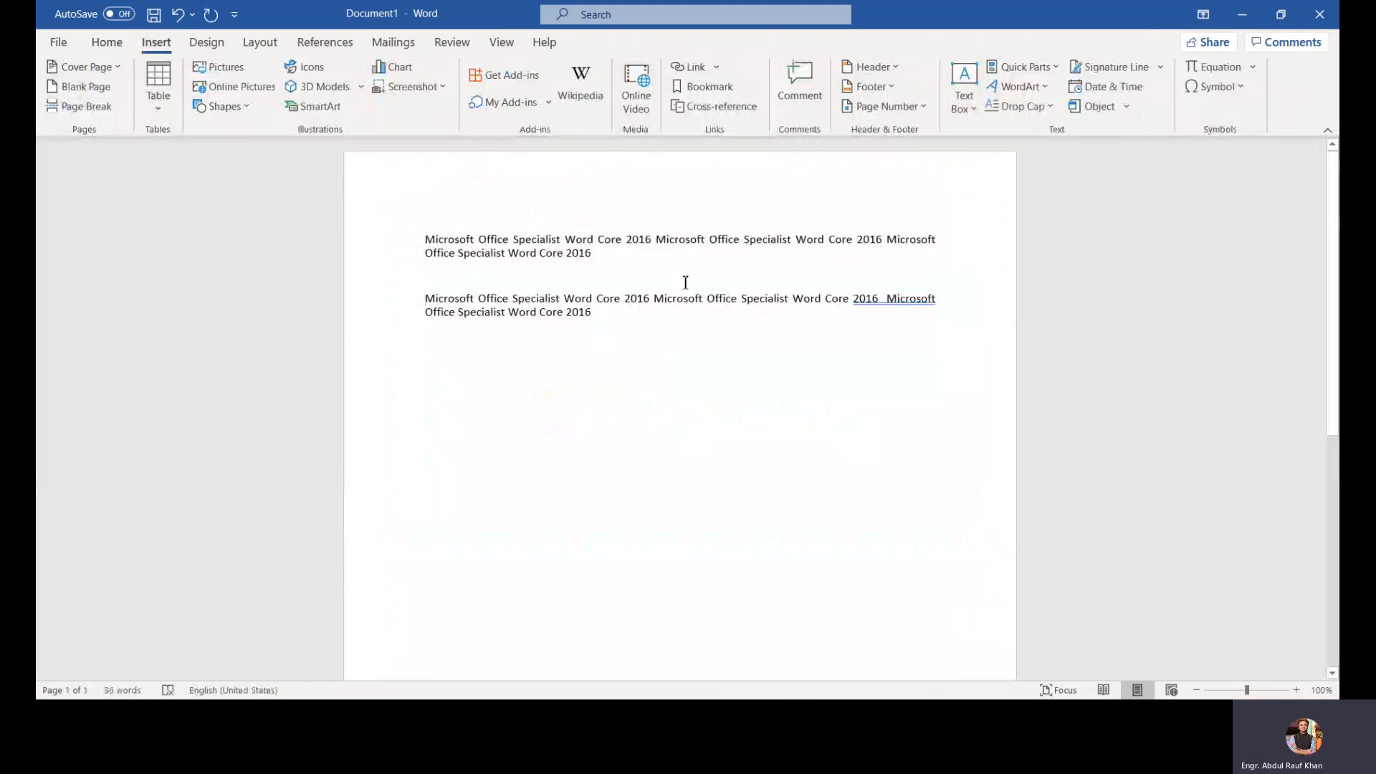
key(Return)
key(Return)
key(Return)
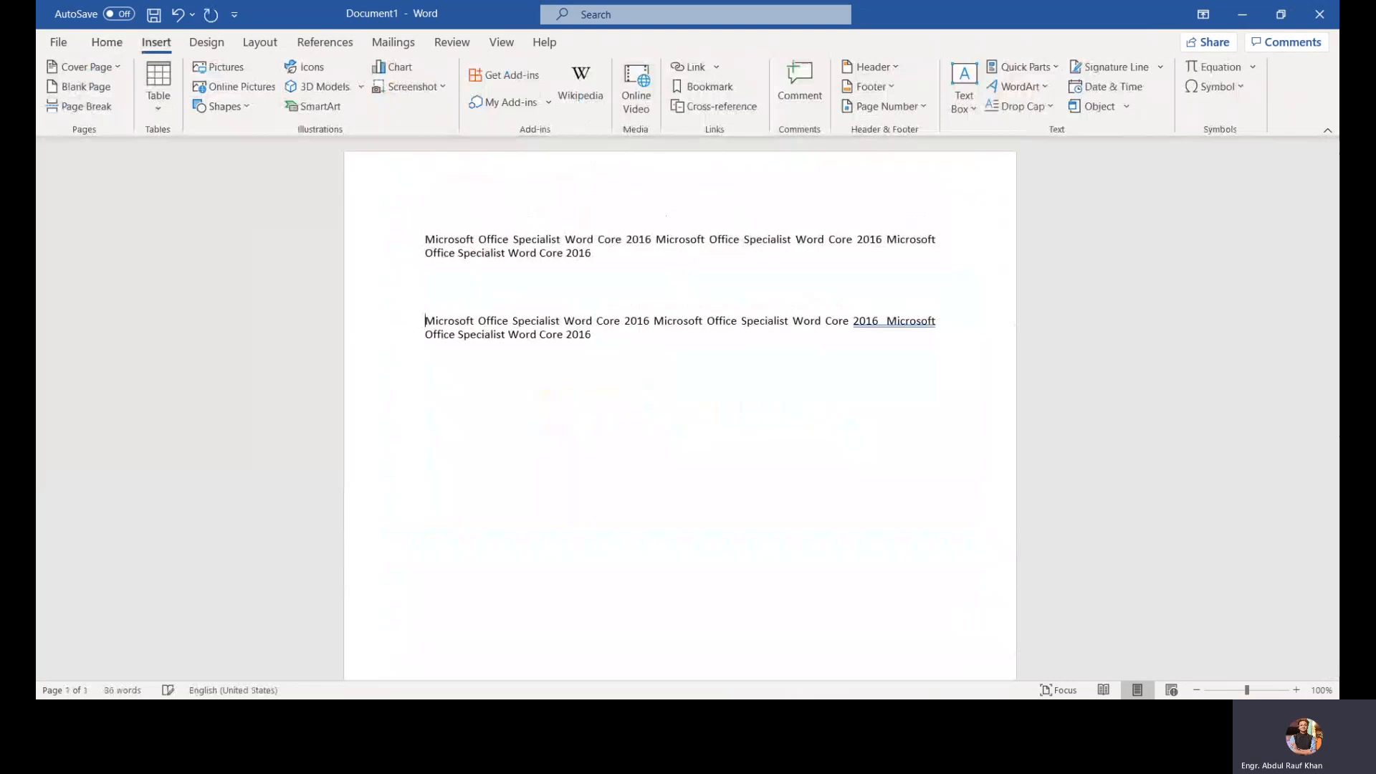
key(Return)
key(Return)
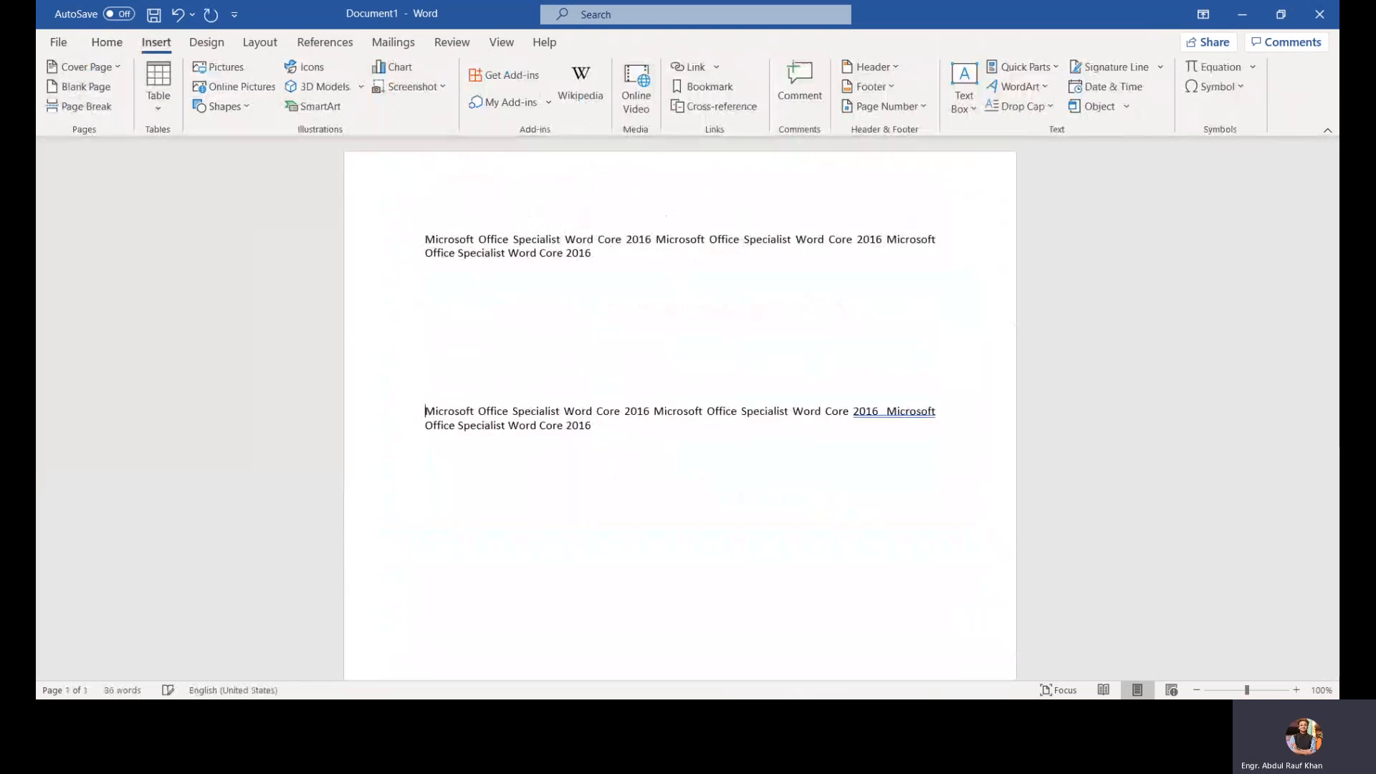
key(Return)
key(Return)
key(Return)
key(Return)
key(Return)
key(Return)
key(Return)
key(Return)
key(Return)
key(Return)
key(Return)
key(Return)
key(Return)
key(Return)
key(Return)
key(Return)
key(Return)
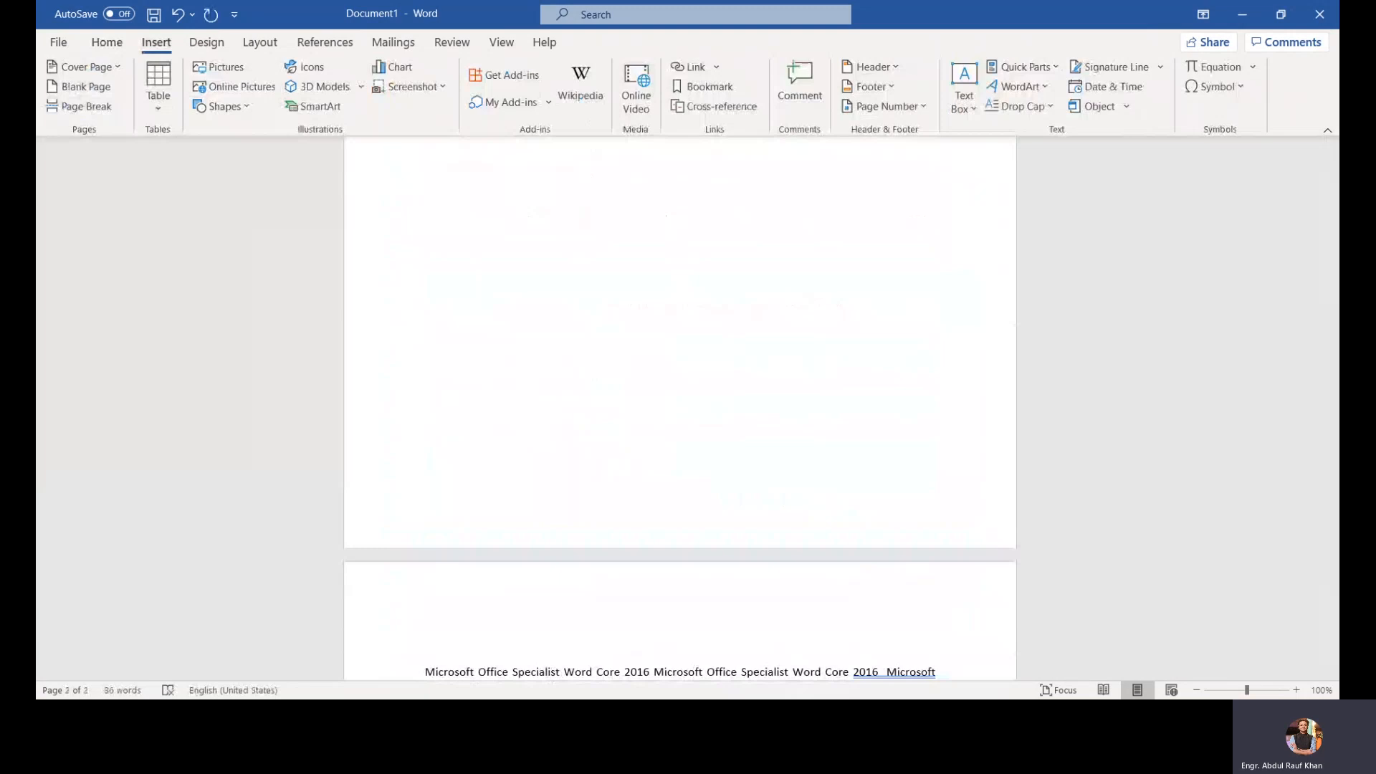
key(BackSpace)
key(BackSpace)
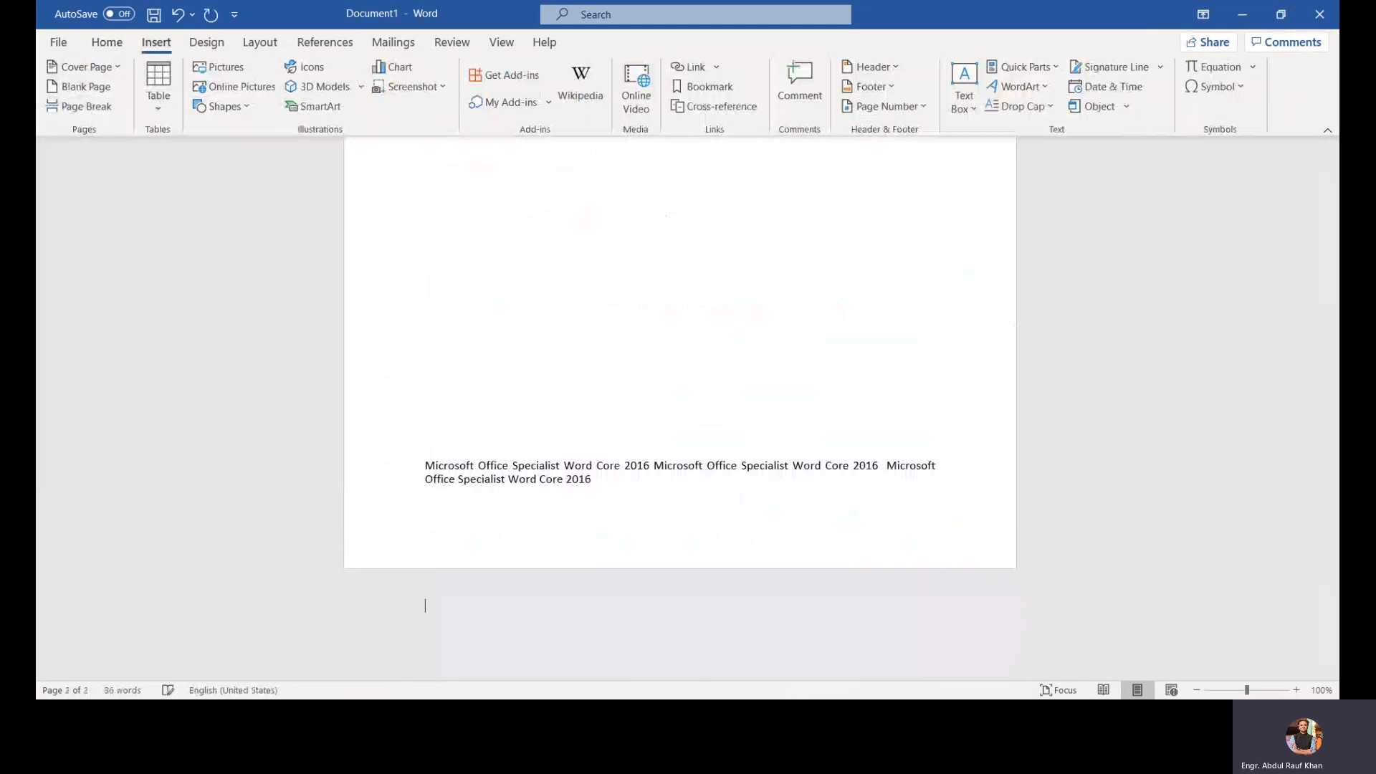
key(Return)
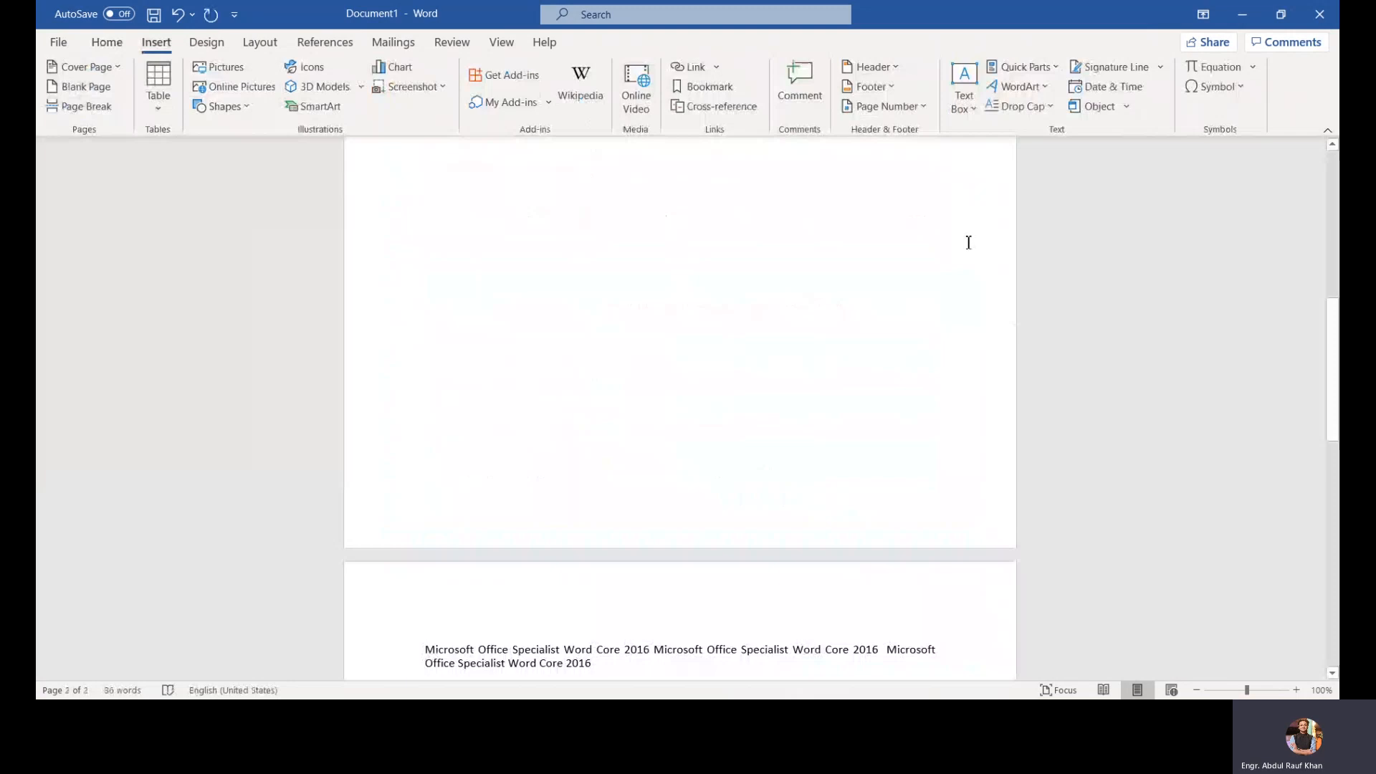
Step: Paste the copied text on the empty line below the first paragraph, then undo the paste
scroll(968, 242, up, 6)
click(797, 296)
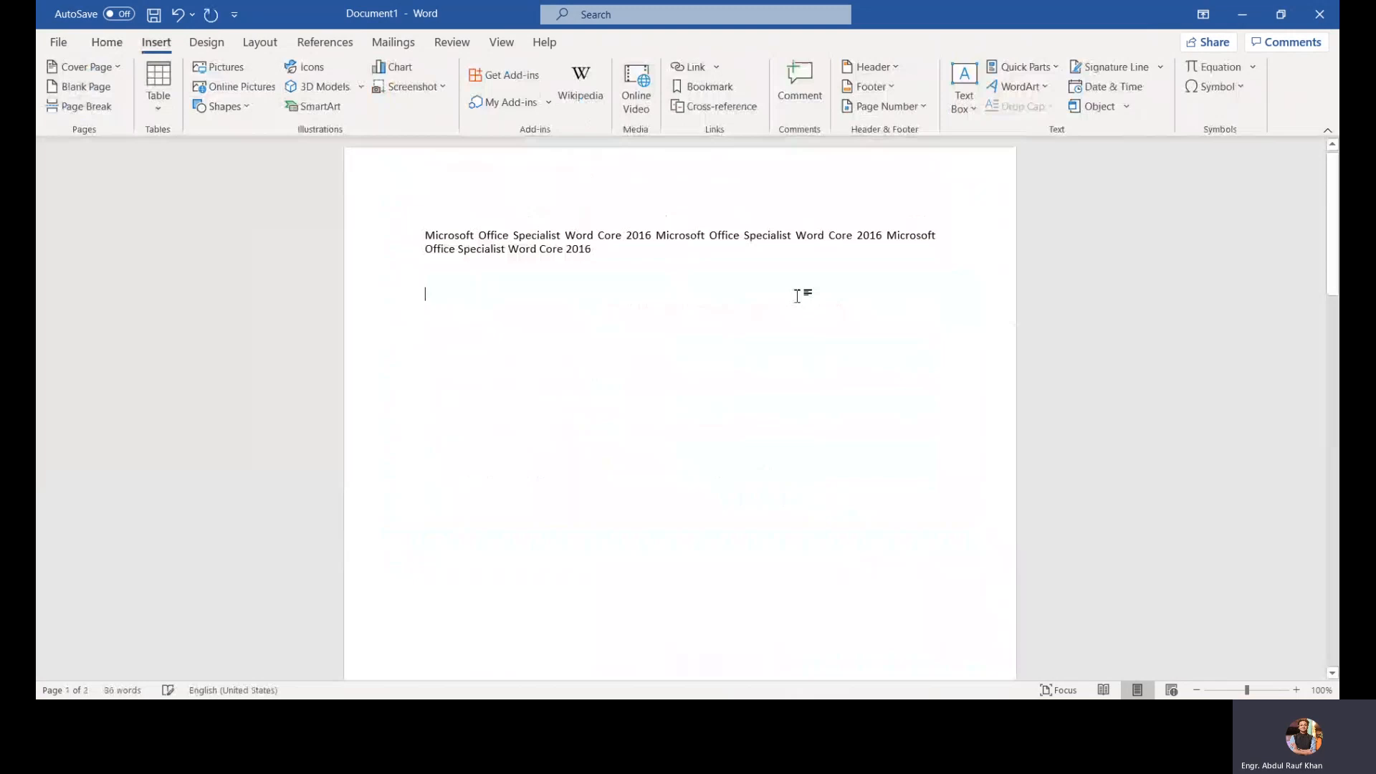
text(Microsoft Office Specialist Word Core 2016 Microsoft Office Specialist Word Core 2016 Microsoft Office Specialist Word Core 2016 Microsoft Office Specialist Word Core 2016 Microsoft Office Specialist Word Core 2016 Microsoft Office Specialist Word Core 2016 Microsoft Office Specialist Word Core 2016 Microsoft Office Specialist Word Core 2016 Microsoft Office Specialist Word Core 2016 Microsoft Office Specialist Word Core 2016 Microsoft Office Specialist Word Core 2016 Microsoft Office Specialist Word Core 2016 Microsoft Office Specialist Word Core 2016 Microsoft Office Specialist Word Core 2016 Microsoft Office Specialist Word Core 2016 Microsoft Office Specialist Word Core 2016 Microsoft Office Specialist Word Core 2016 Microsoft Office Specialist Word Core 2016 Microsoft Office Specialist Word Core 2016 Microsoft Office Specialist Word Core 2016 Microsoft Office Specialist Word Core 2016 Microsoft Office Specialist Word Core 2016 Microsoft Office Specialist Word Core 2016 Microsoft Office Specialist Word Core 2016 Microsoft Office Specialist Word Core 2016 Microsoft Office Specialist Word Core 2016 Microsoft Office Specialist Word Core 2016 Microsoft Office Specialist Word Core 2016 Microsoft Office Specialist Word Core 2016 Microsoft Office Specialist Word Core 2016)
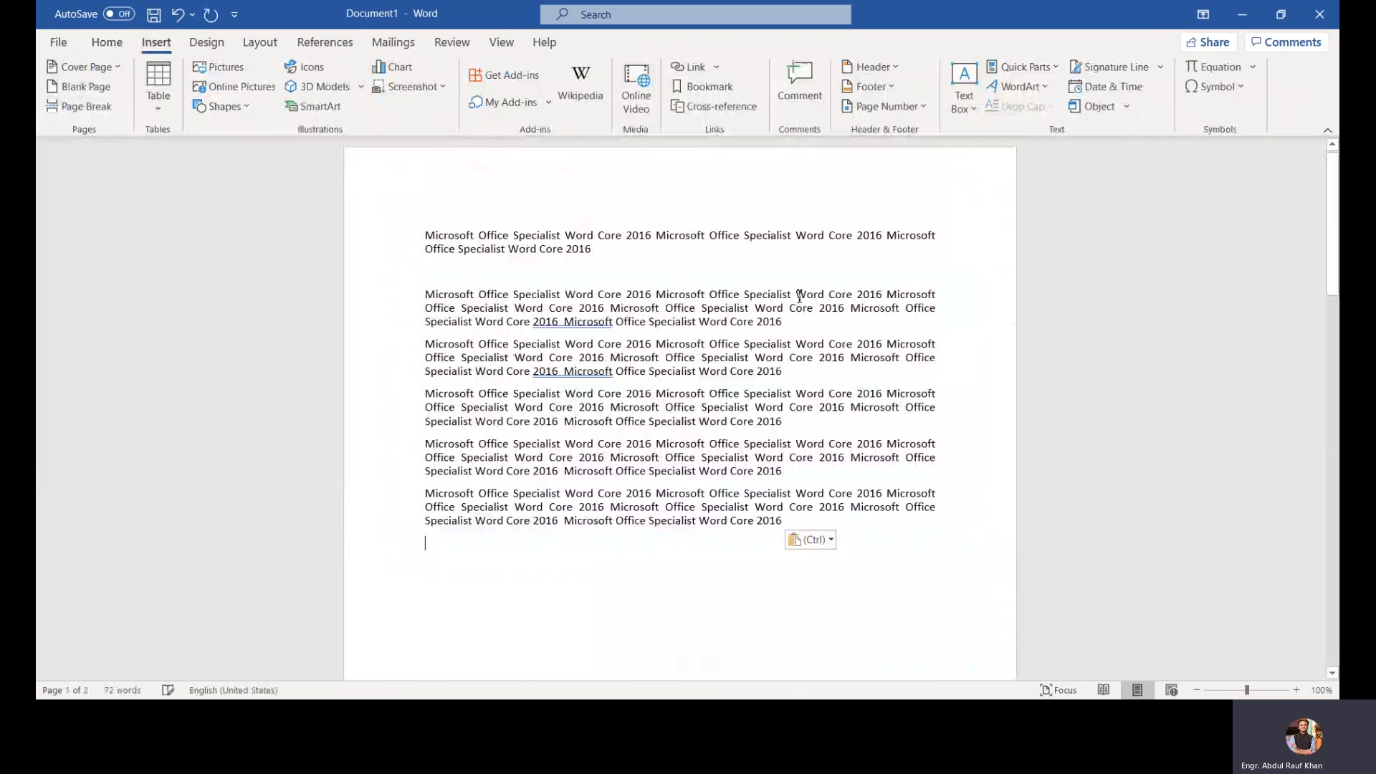
key(ctrl+z)
key(ctrl+z)
key(ctrl+z)
key(ctrl+z)
key(ctrl+z)
key(ctrl+z)
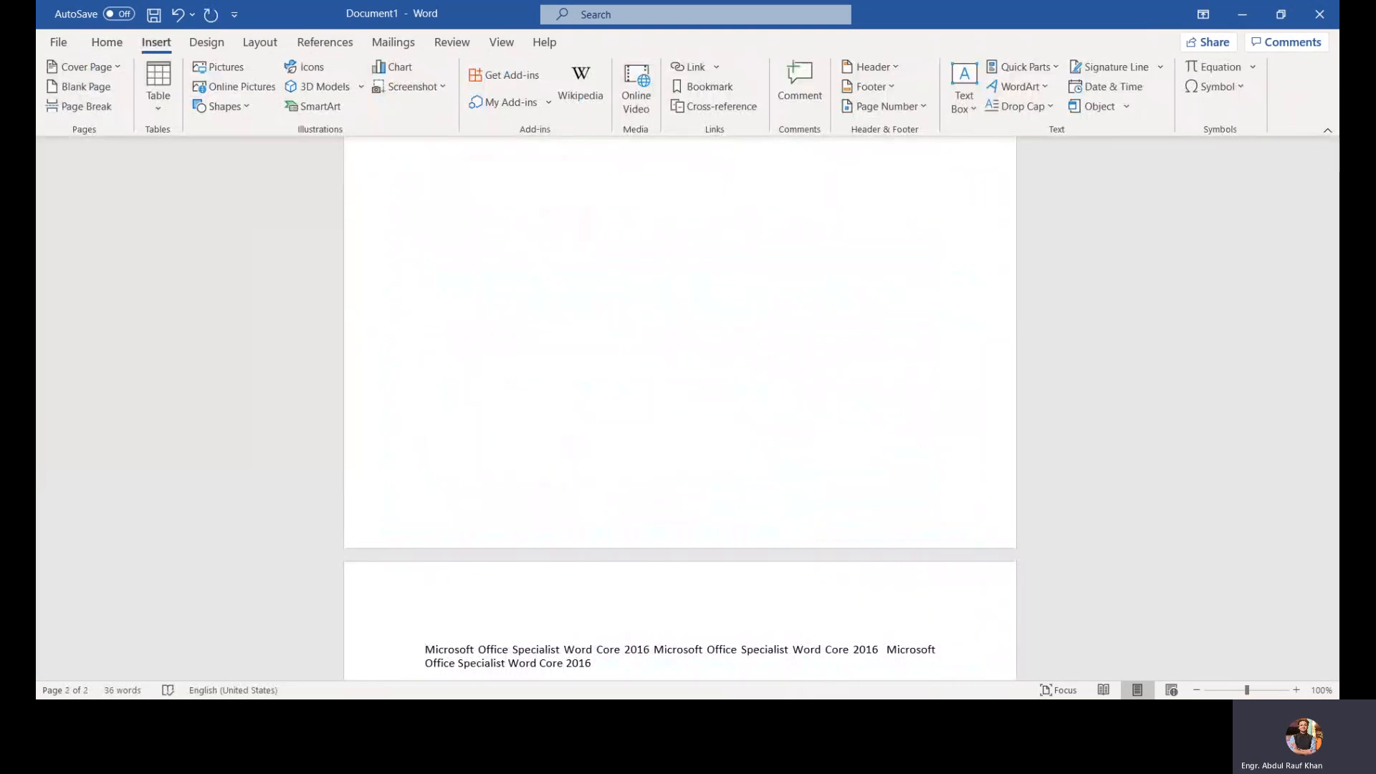
Step: Undo the earlier edits until the document is empty
scroll(692, 277, up, 3)
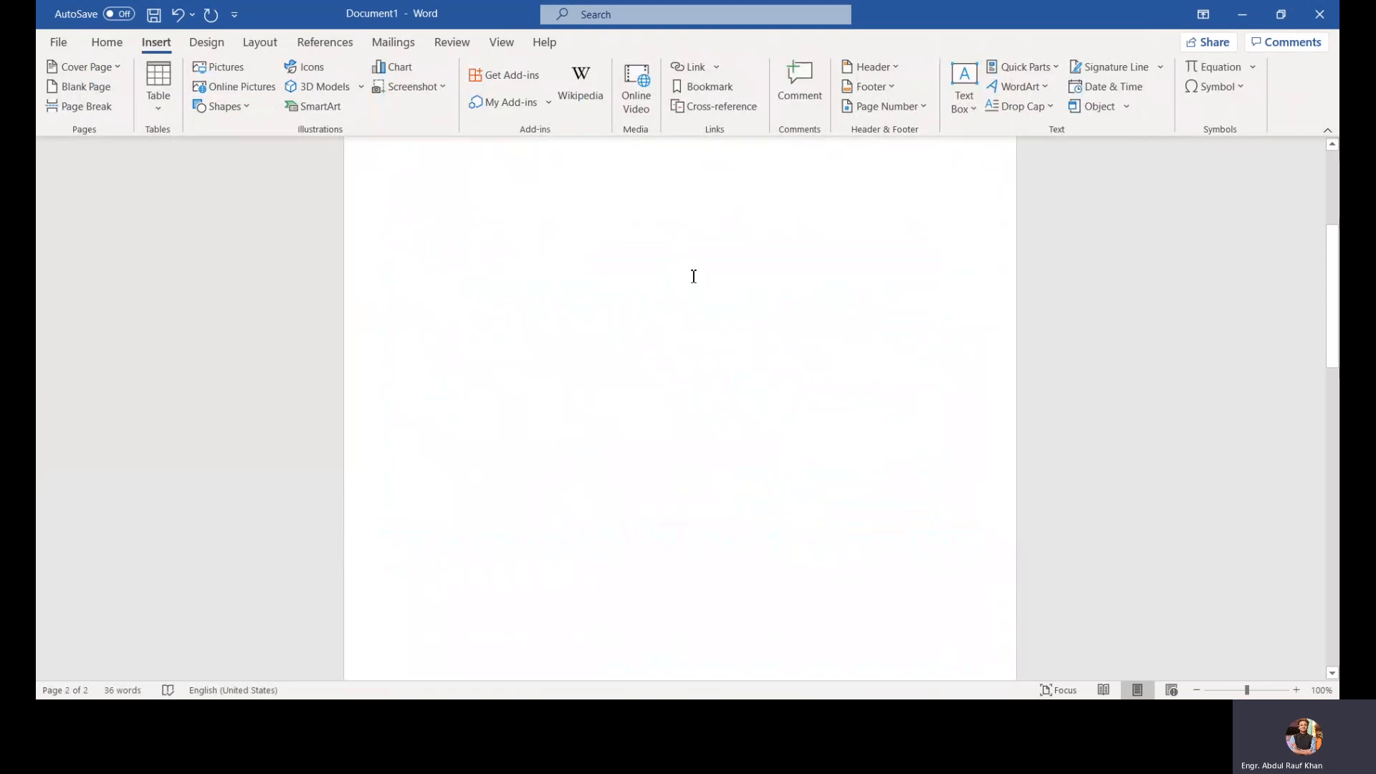
scroll(562, 312, up, 2)
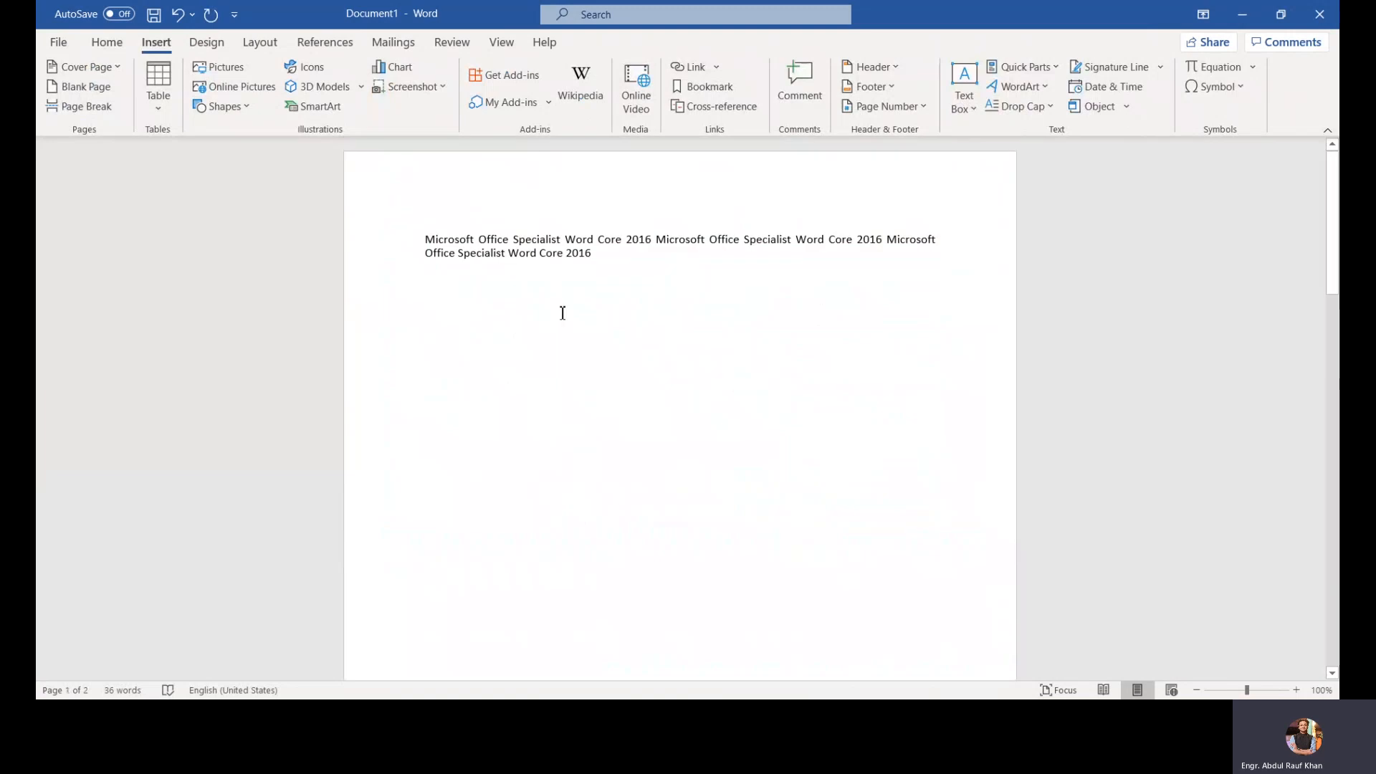
key(ctrl+z)
key(ctrl+z)
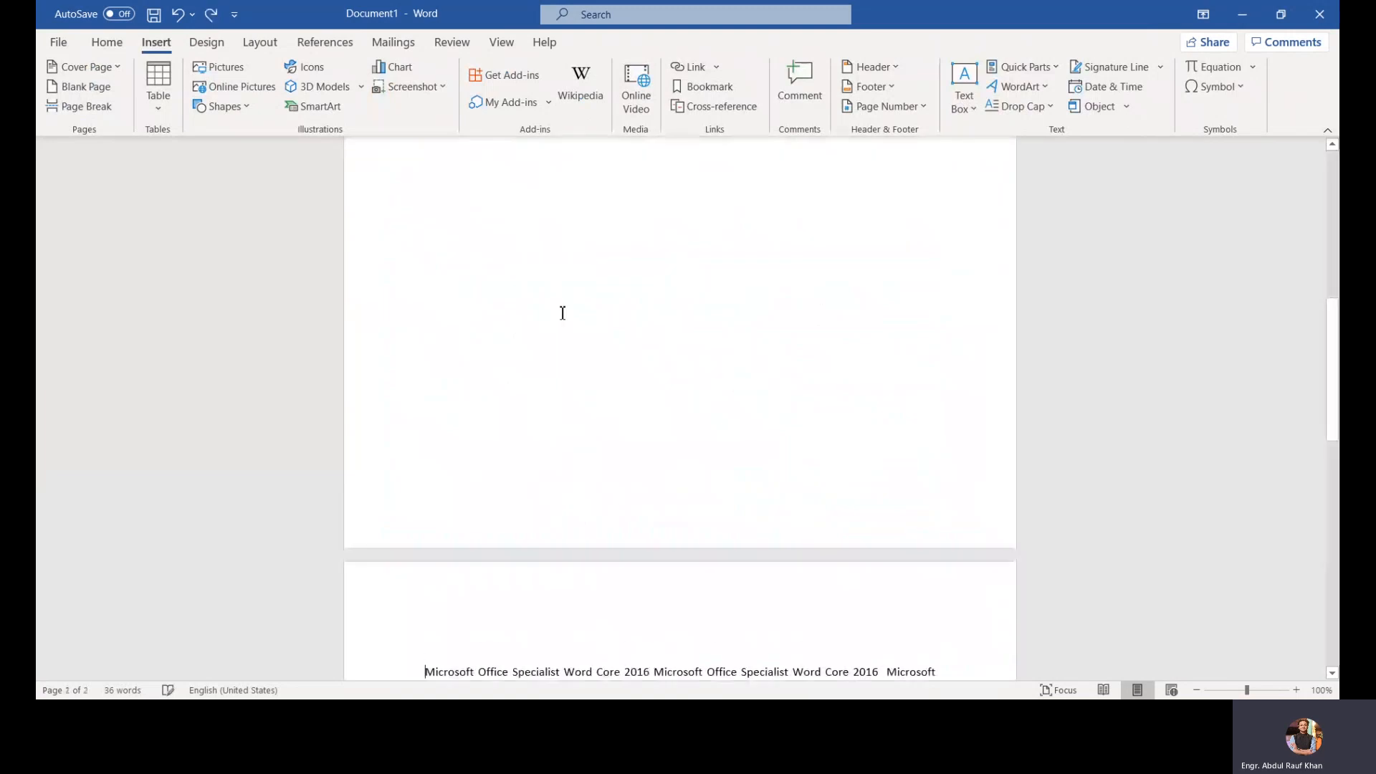
key(ctrl+z)
key(ctrl+z)
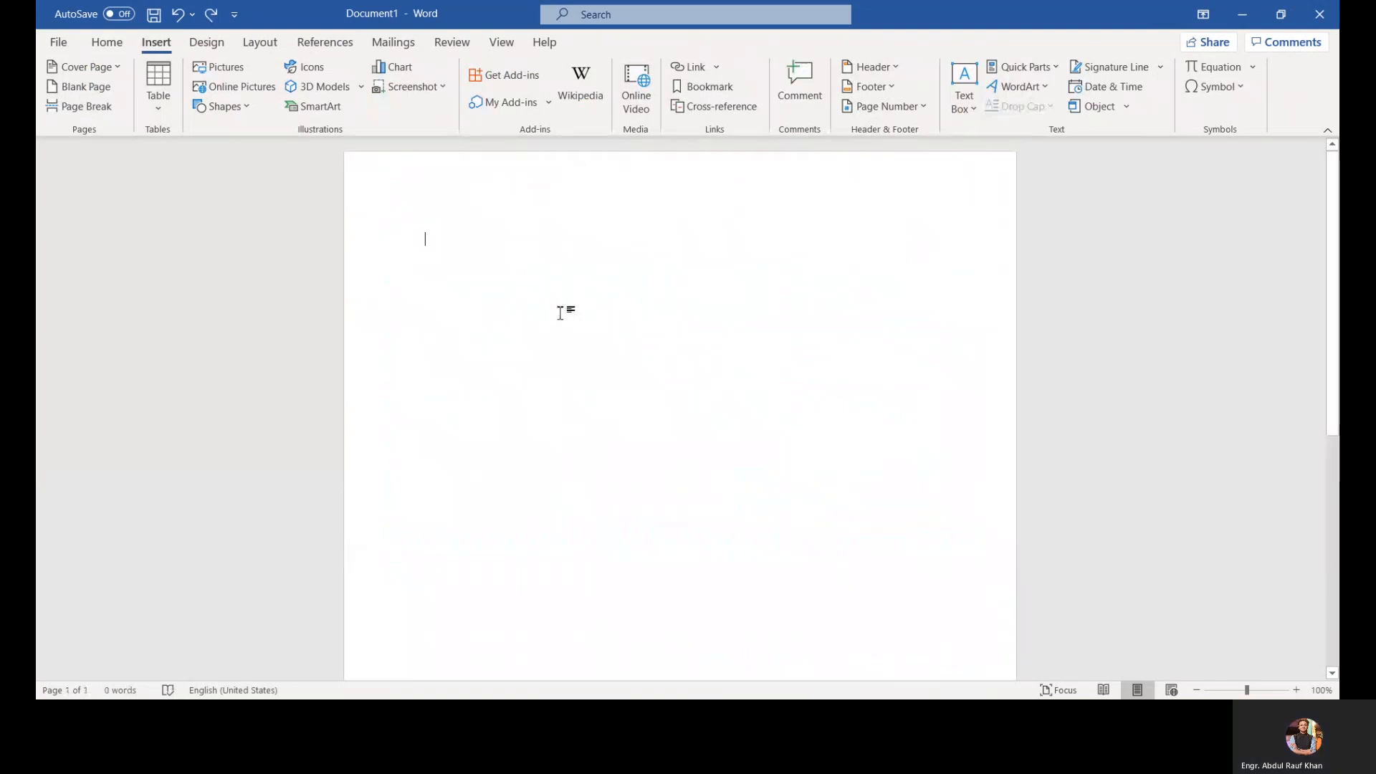
Step: Paste the copied text and split it into two paragraphs after the second 'Microsoft Office Specialist Word Core 2016'
key(ctrl+v)
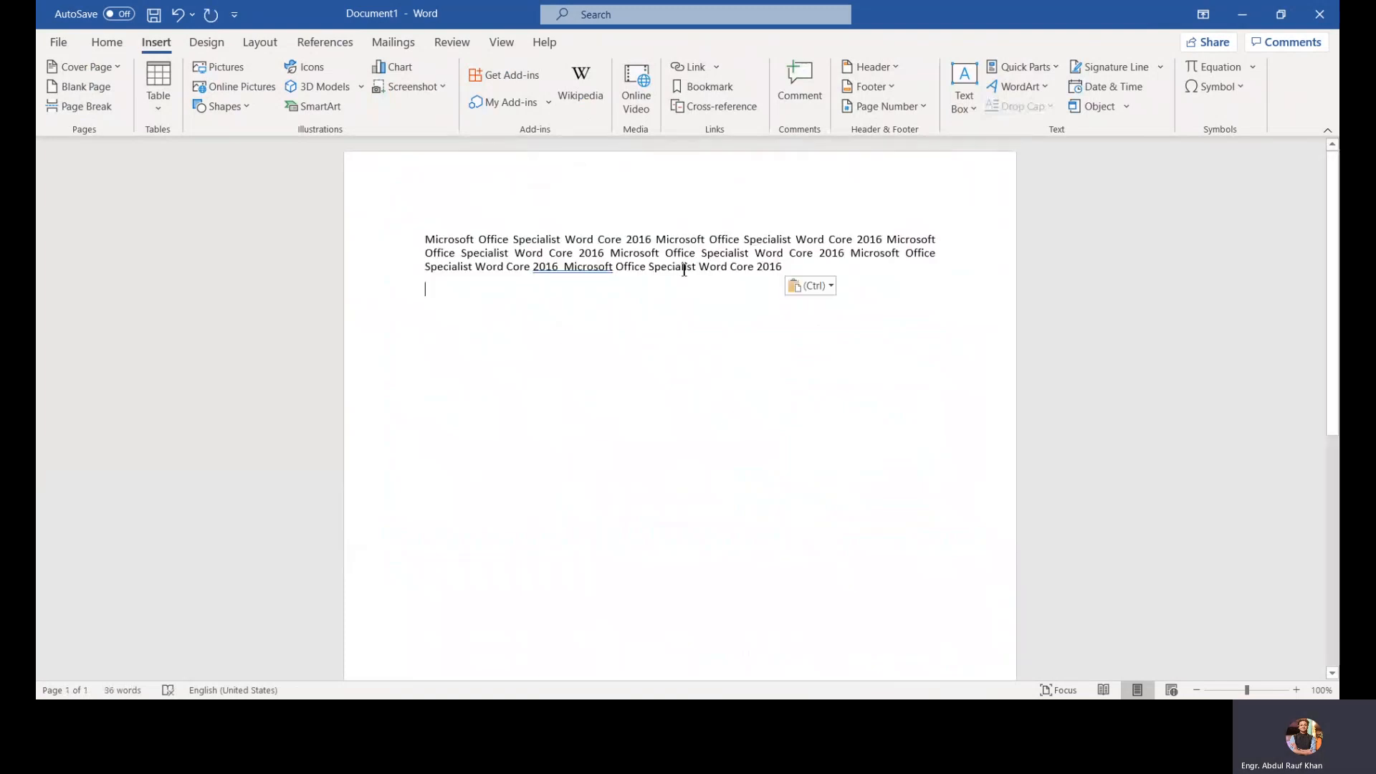
click(612, 253)
key(Return)
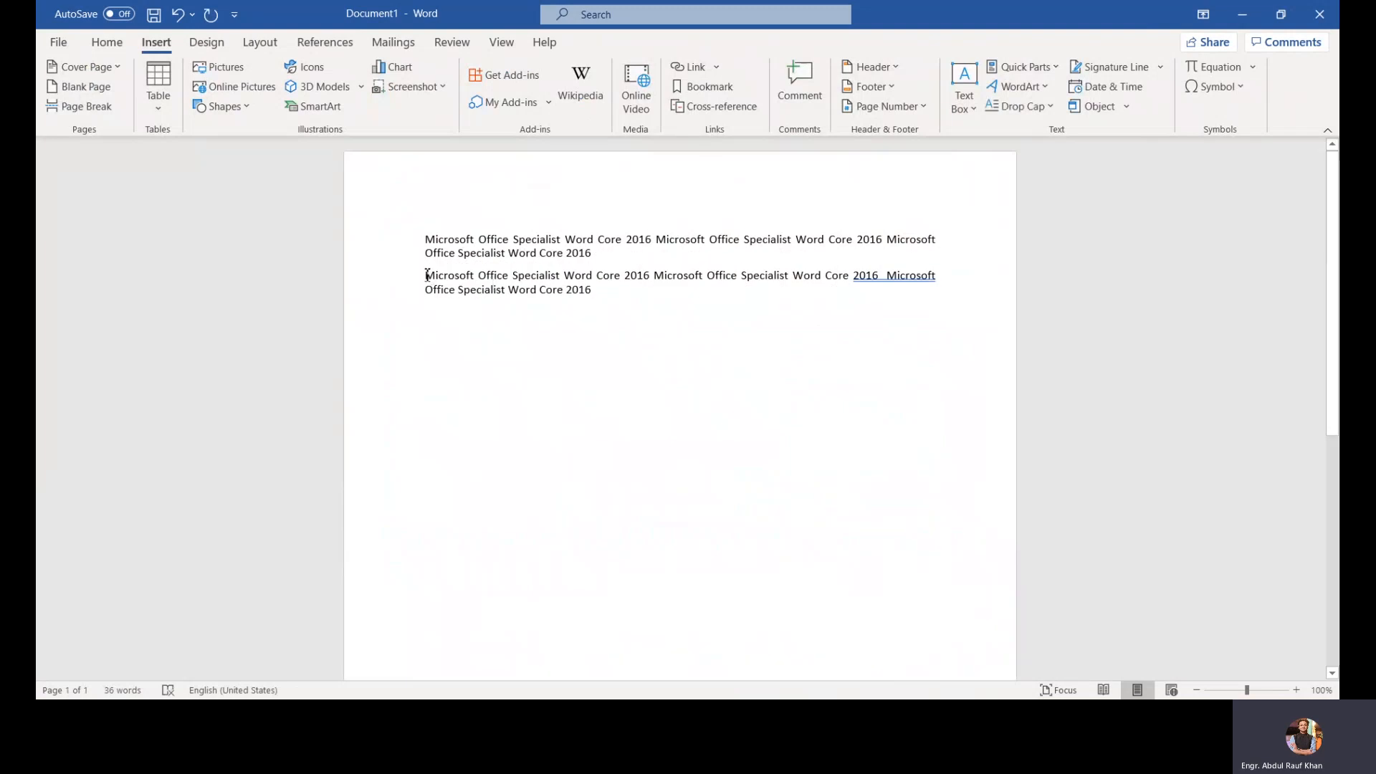
Step: Insert a page break before the second paragraph to move it onto a new page
click(71, 111)
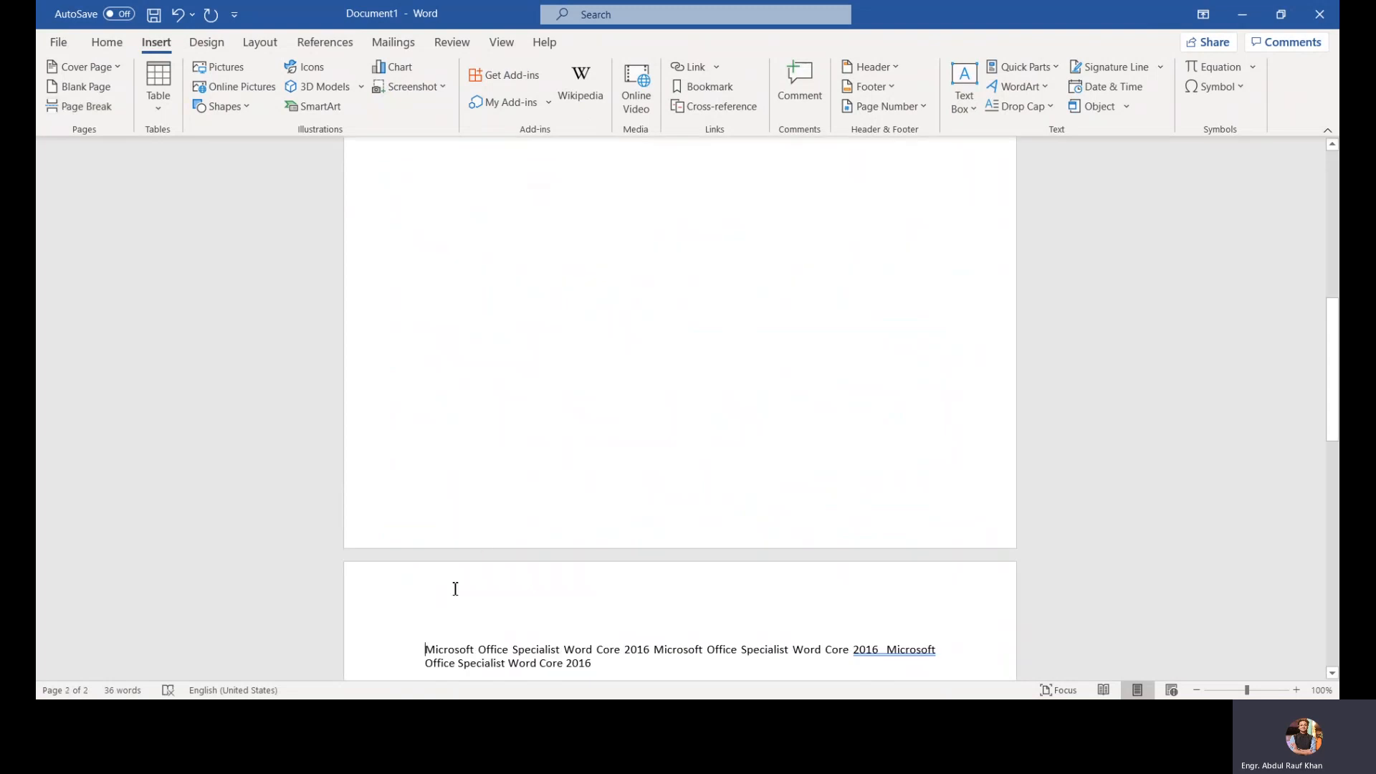
scroll(455, 588, up, 3)
scroll(453, 588, up, 3)
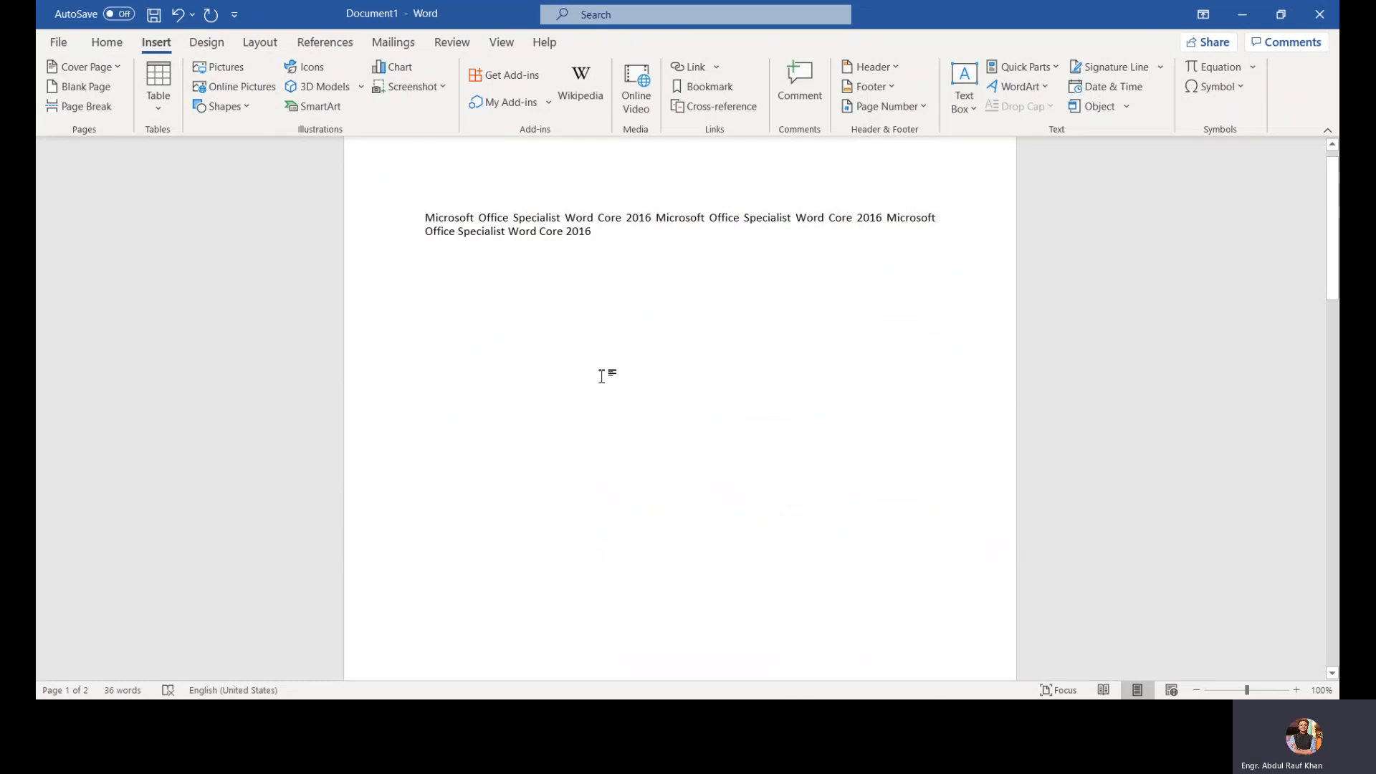
Step: Paste the copied text several more times below the first paragraph on page 1, then undo the last paste
text(Microsoft Office Specialist Word Core 2016 Microsoft Office Specialist Word Core 2016 Microsoft Office Specialist Word Core 2016 Microsoft Office Specialist Word Core 2016 Microsoft Office Specialist Word Core 2016 Microsoft Office Specialist Word Core 2016)
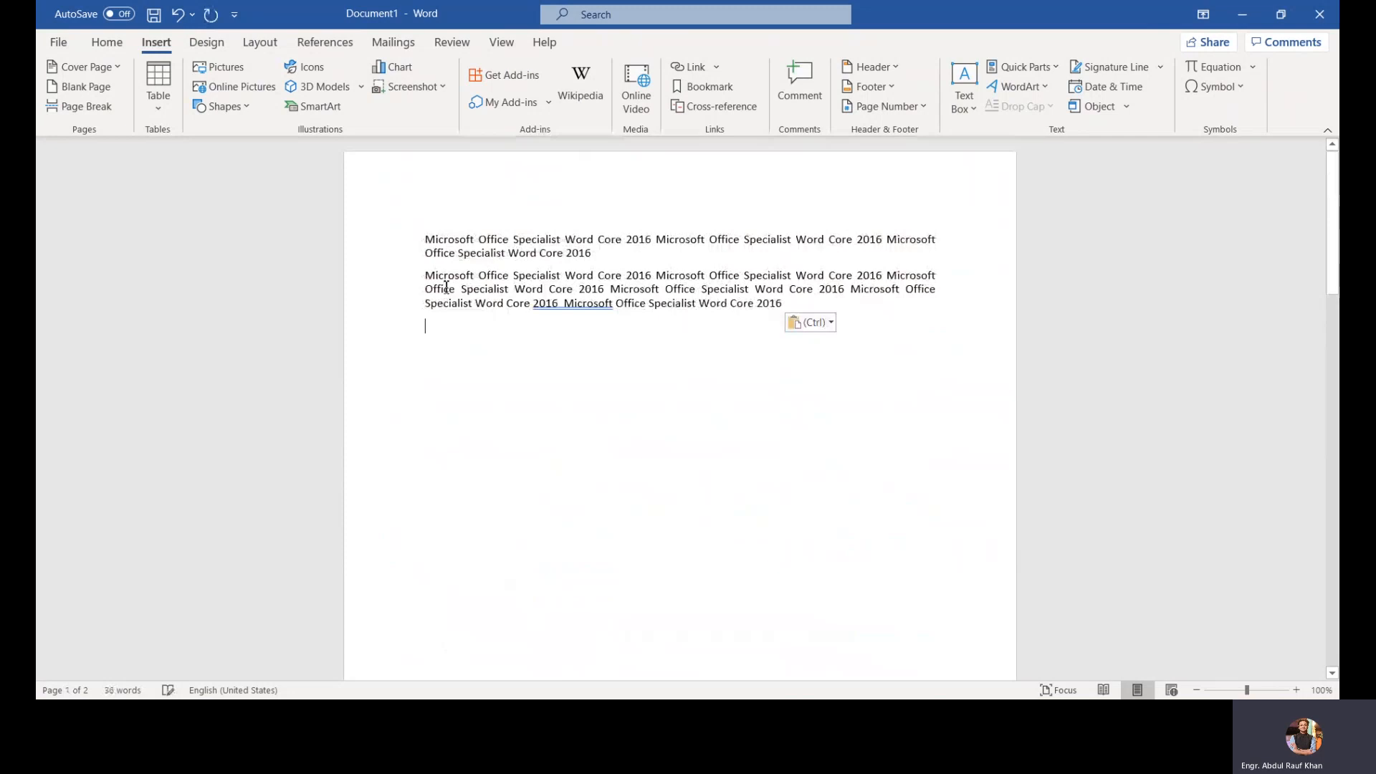
key(ctrl+v)
key(ctrl+v)
key(ctrl+v)
key(ctrl+v)
key(ctrl+v)
key(ctrl+v)
key(ctrl+v)
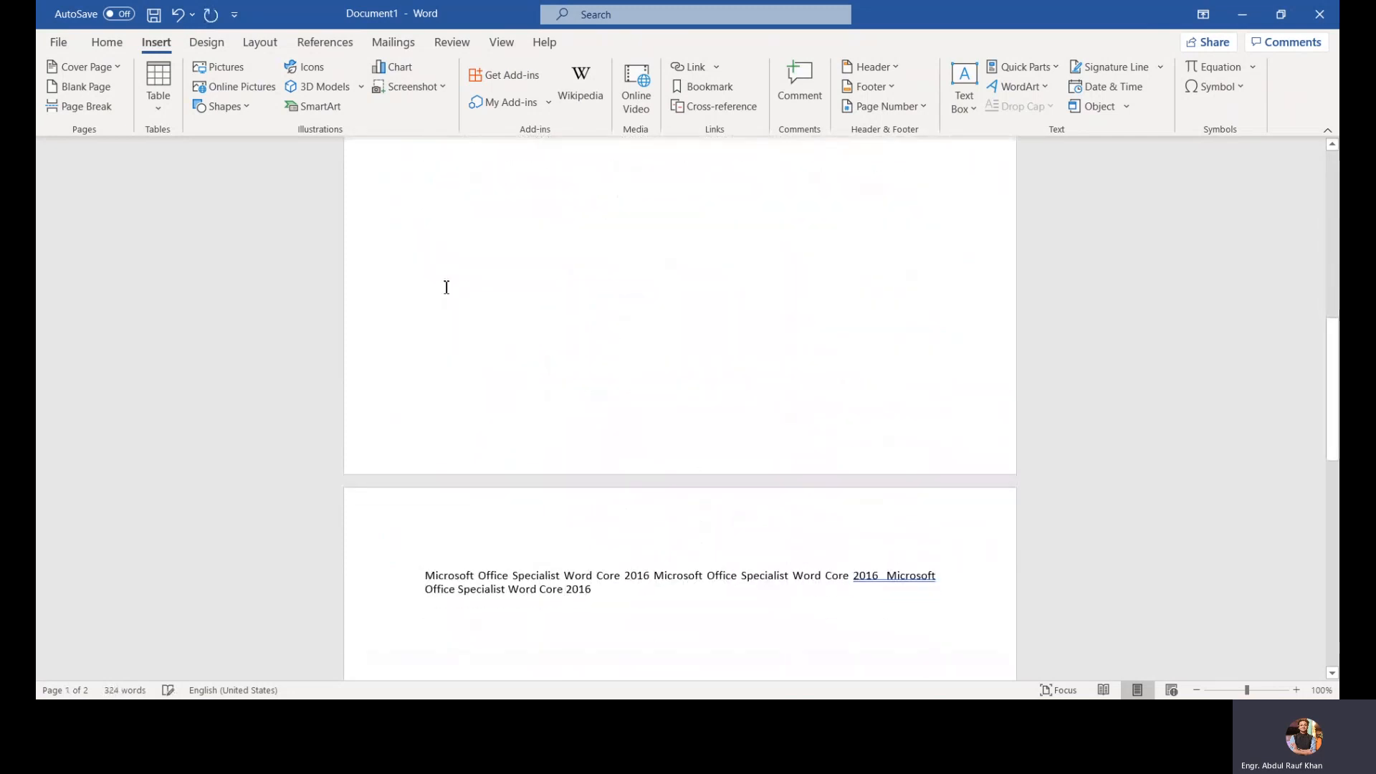
scroll(423, 358, down, 2)
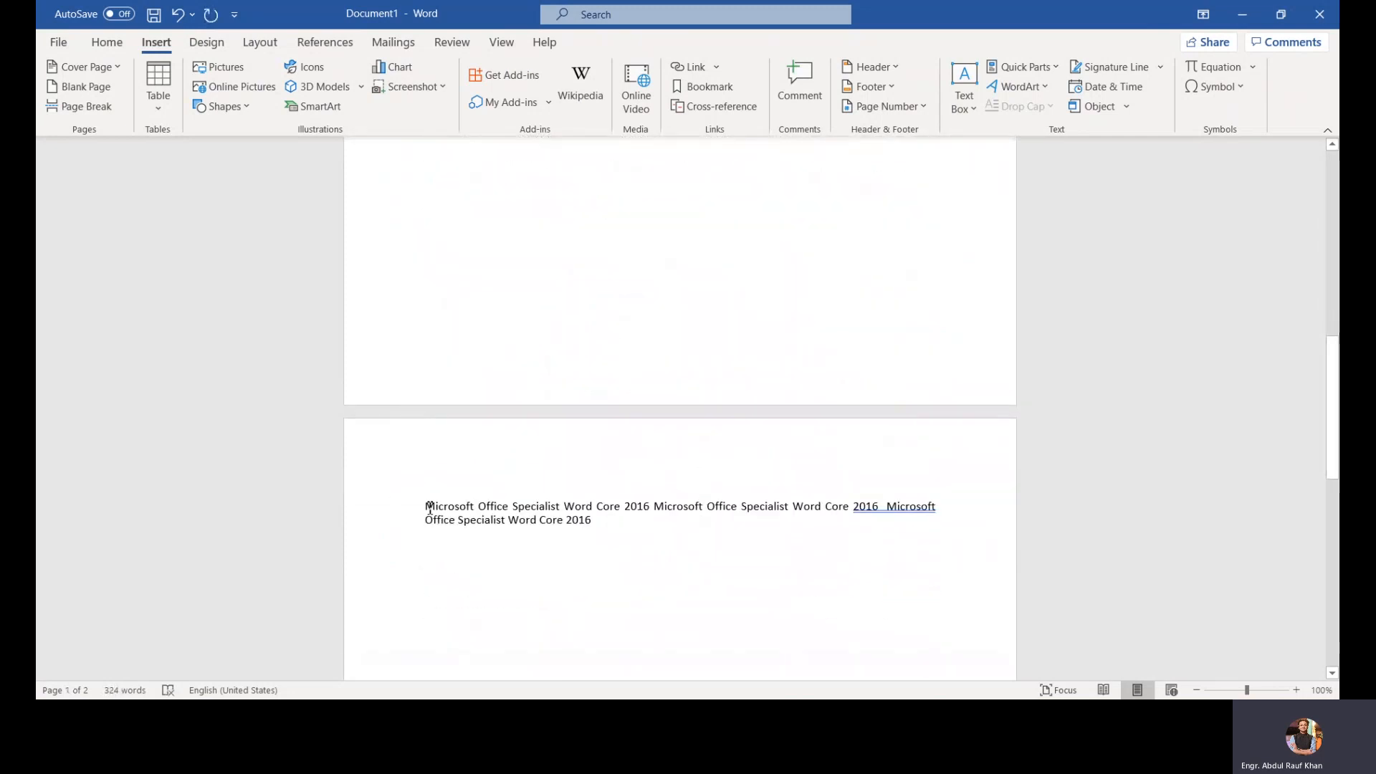
scroll(430, 508, up, 3)
scroll(430, 508, up, 3)
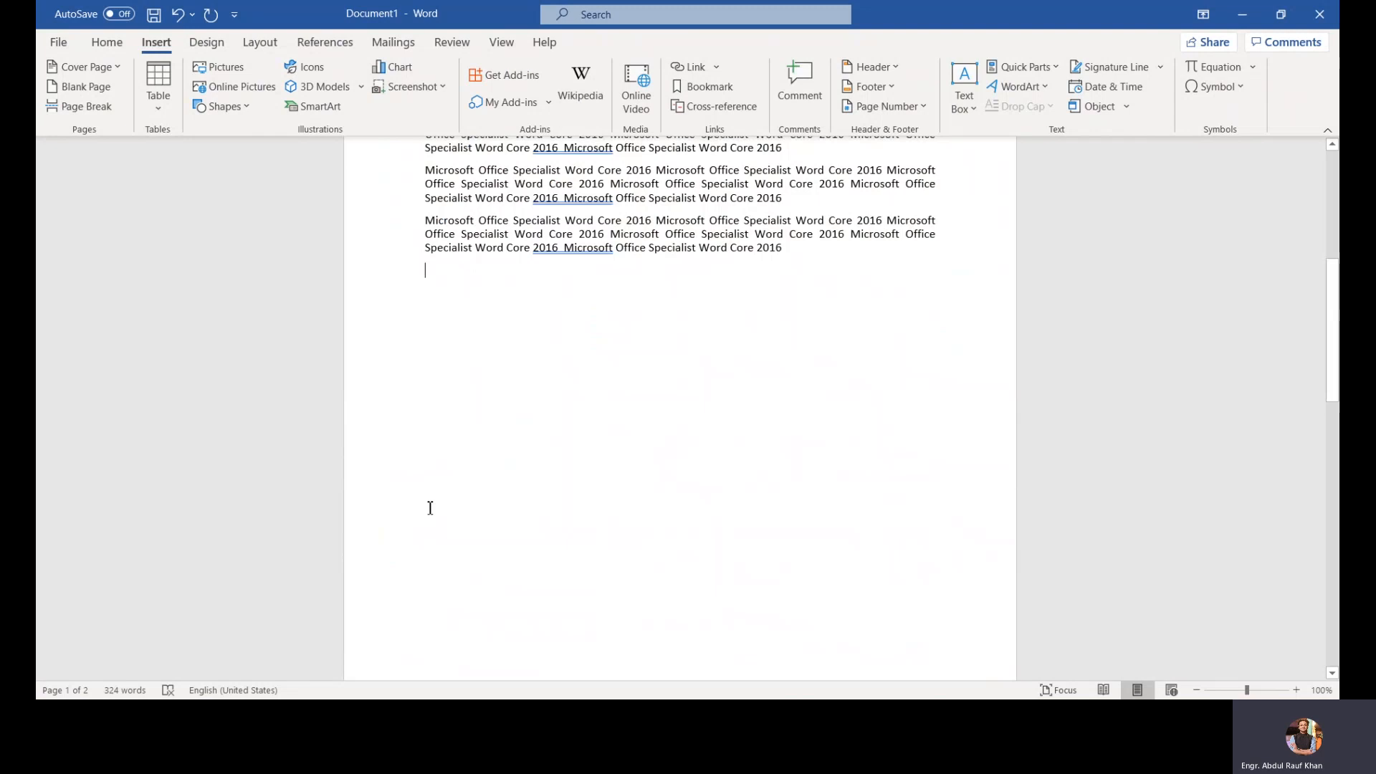
key(ctrl+v)
scroll(323, 252, up, 5)
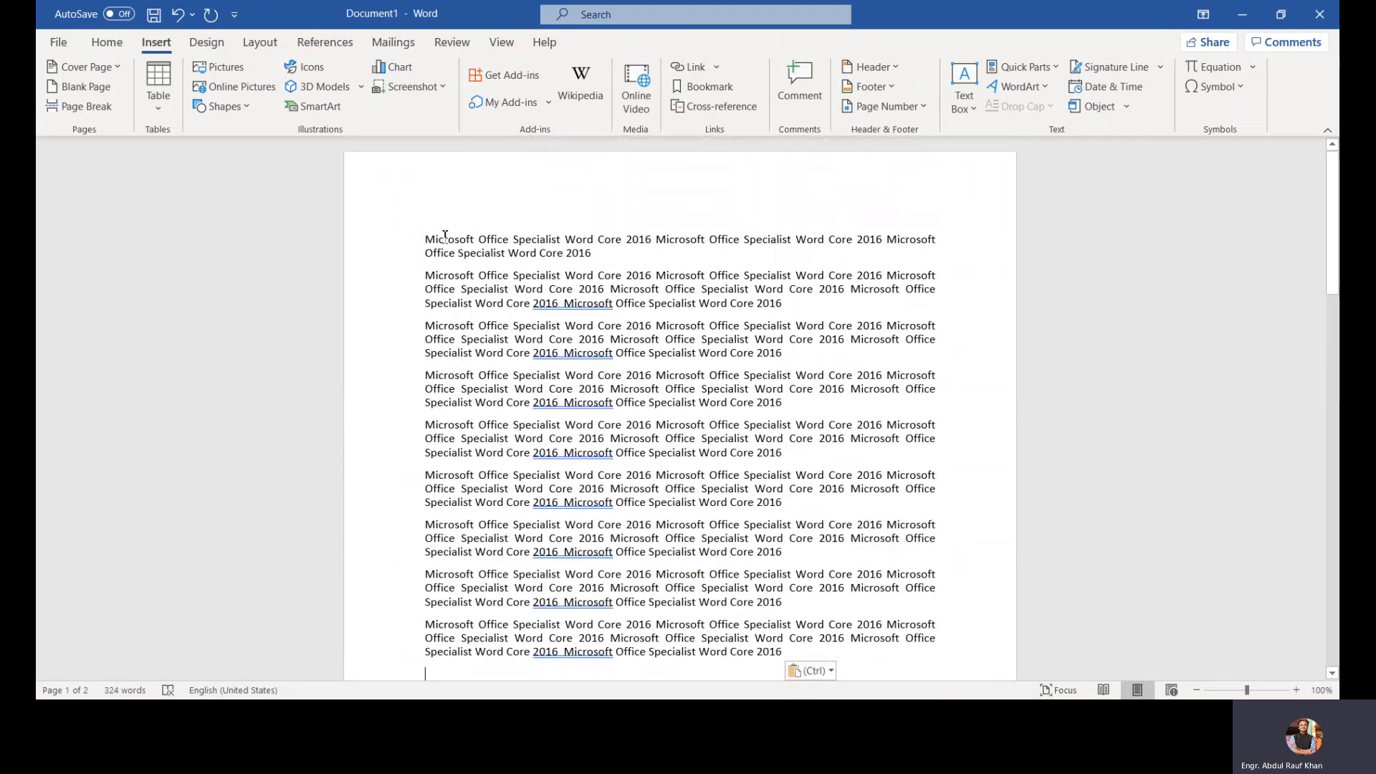
key(ctrl+z)
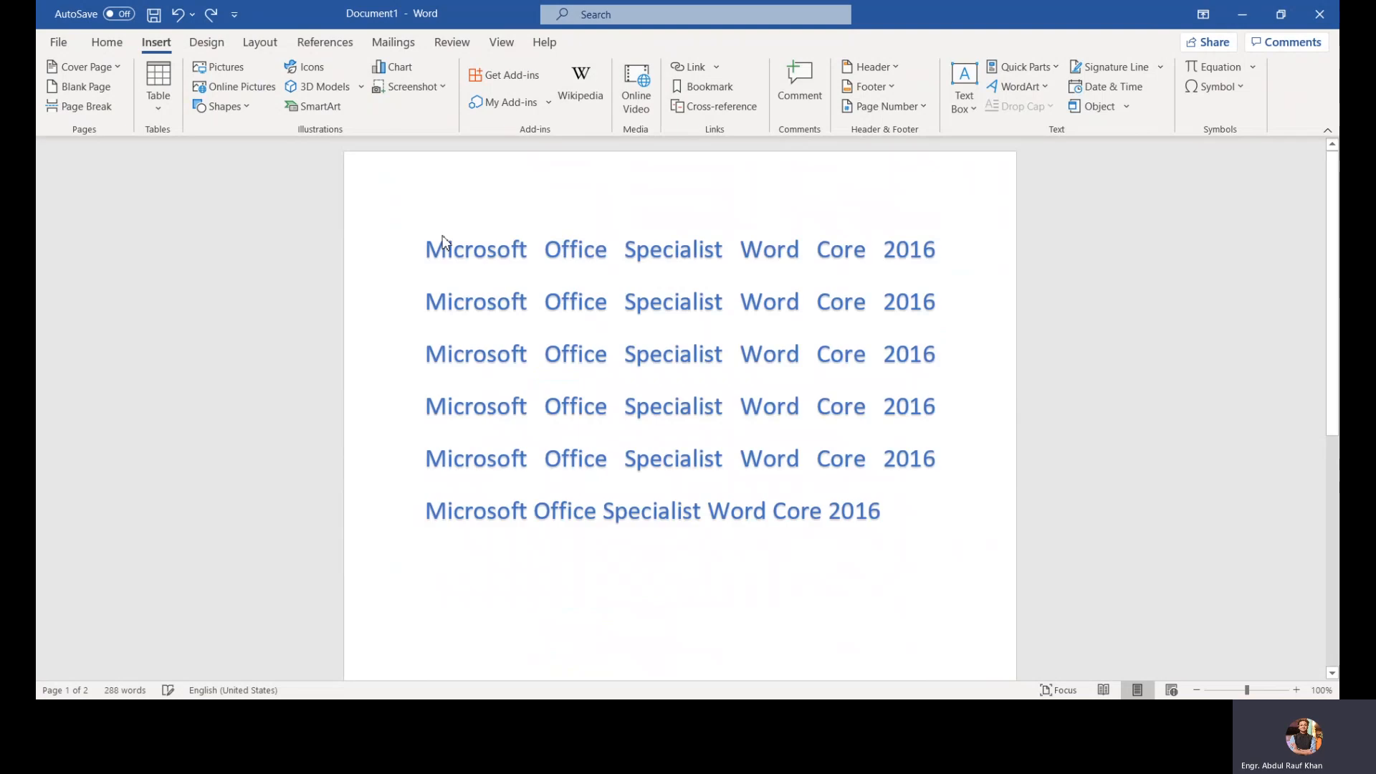
Step: Select all the text in the document and delete it
key(ctrl+a)
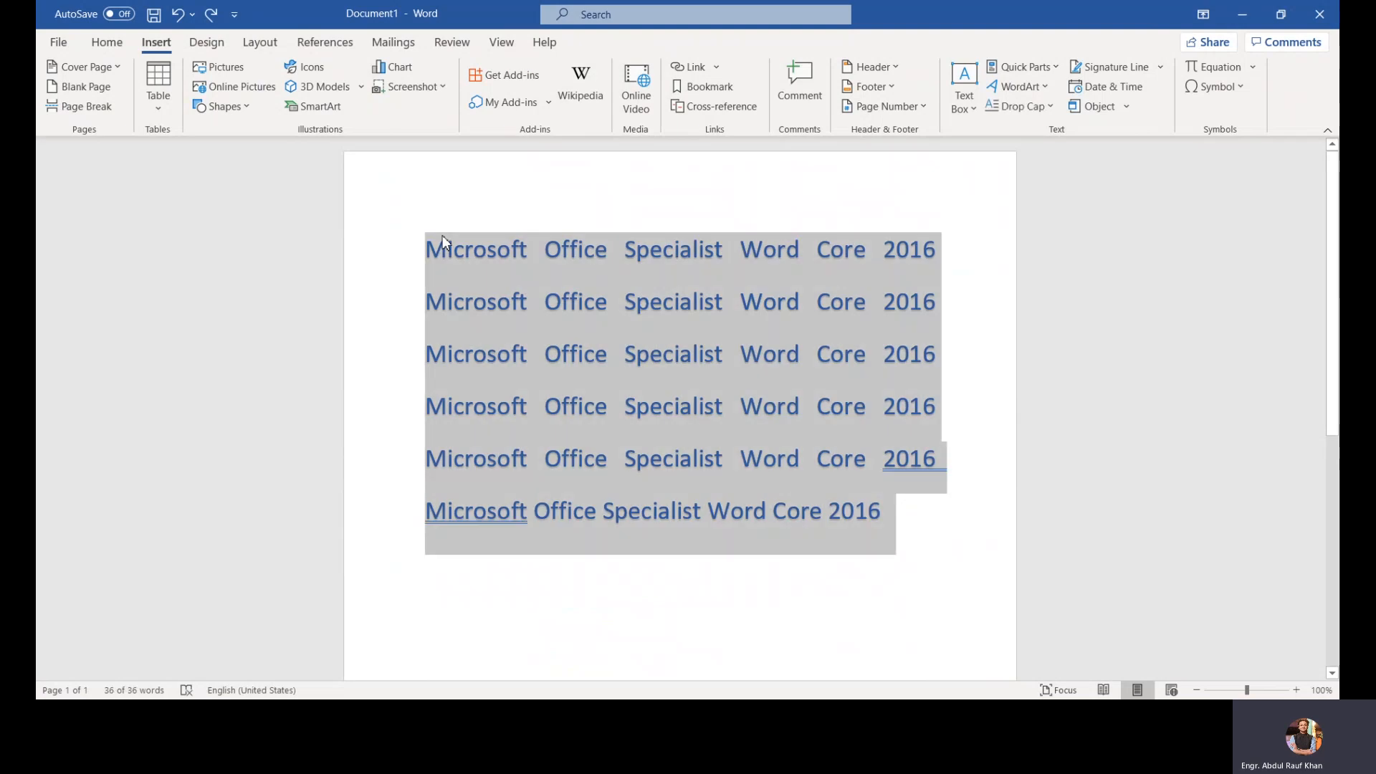
key(Delete)
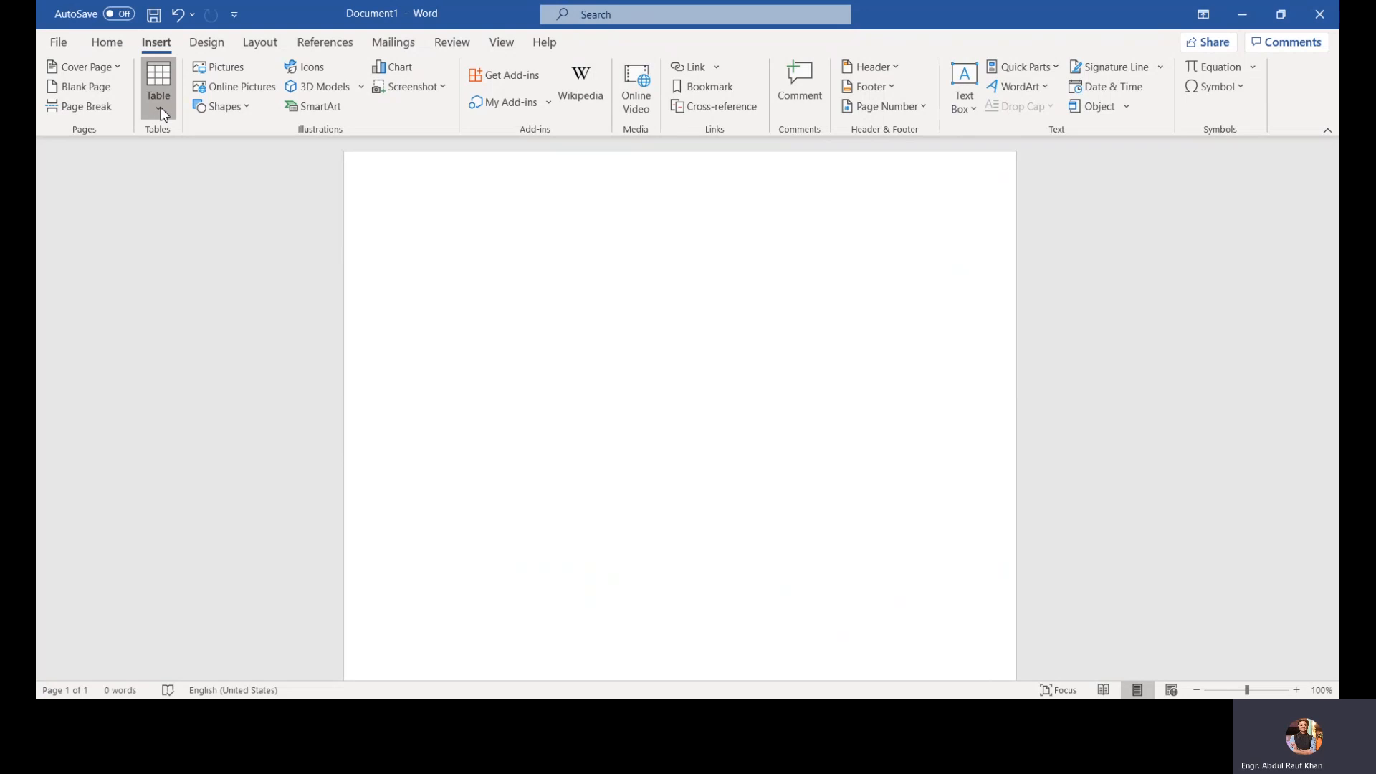
Step: Draw a table with the Draw Table tool, then undo the drawing
click(161, 113)
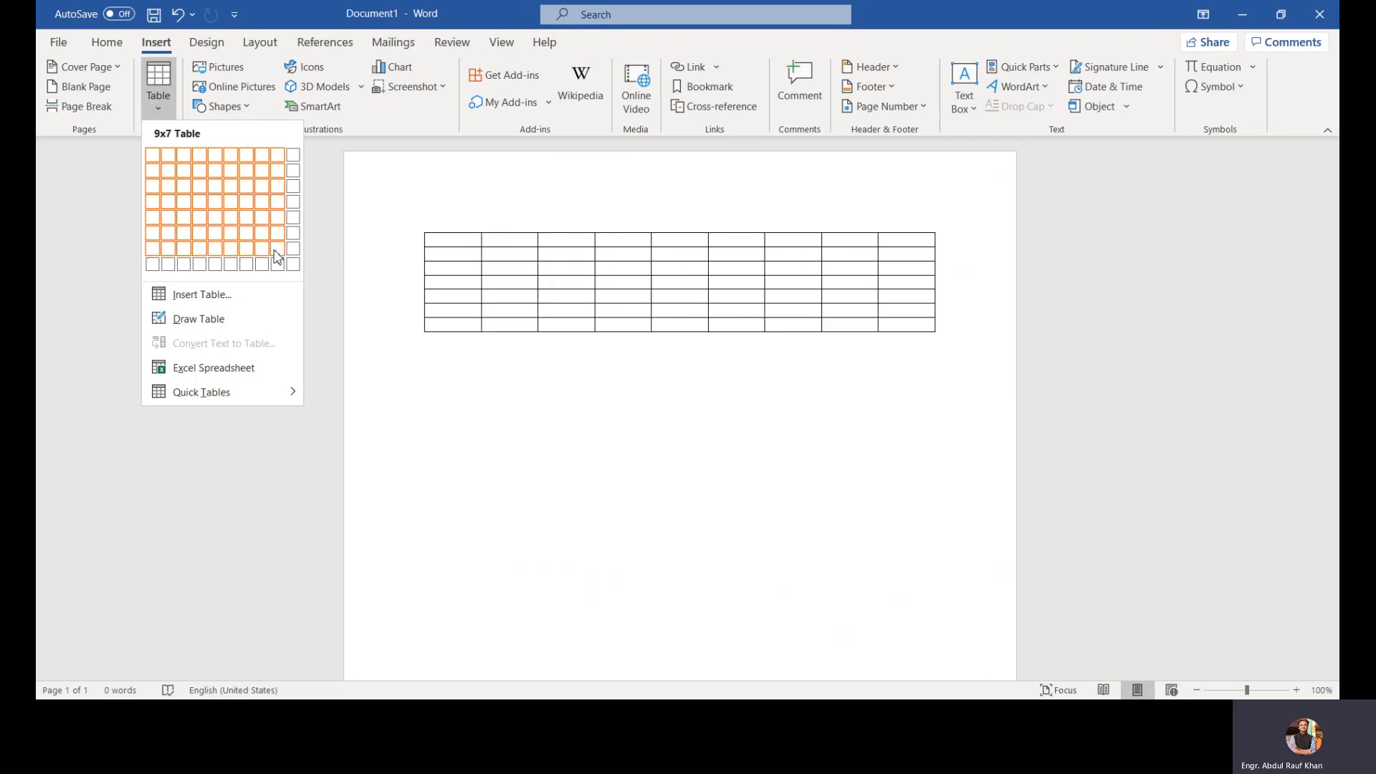
click(241, 320)
mouse_move(427, 231)
mouse_down()
mouse_move(729, 439)
mouse_move(581, 308)
mouse_move(809, 396)
mouse_up()
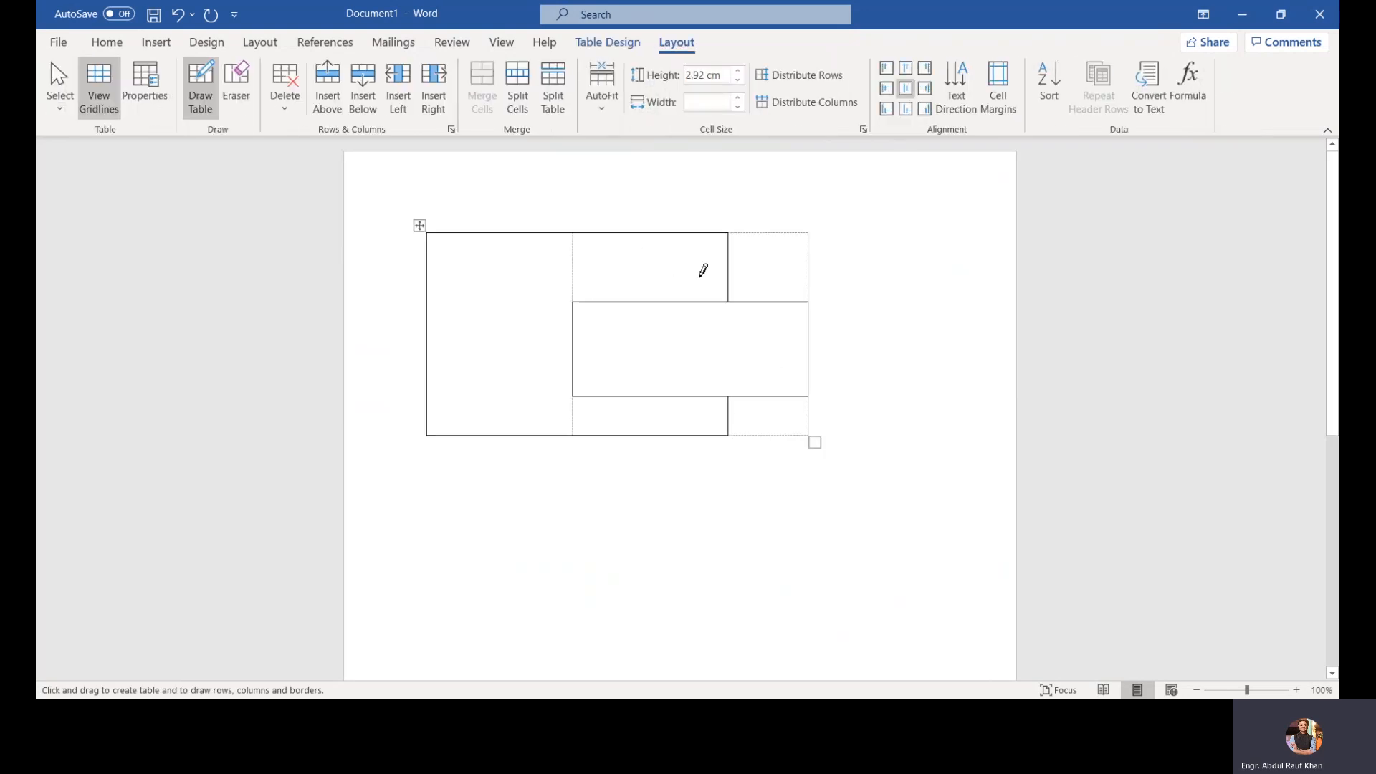
key(ctrl+z)
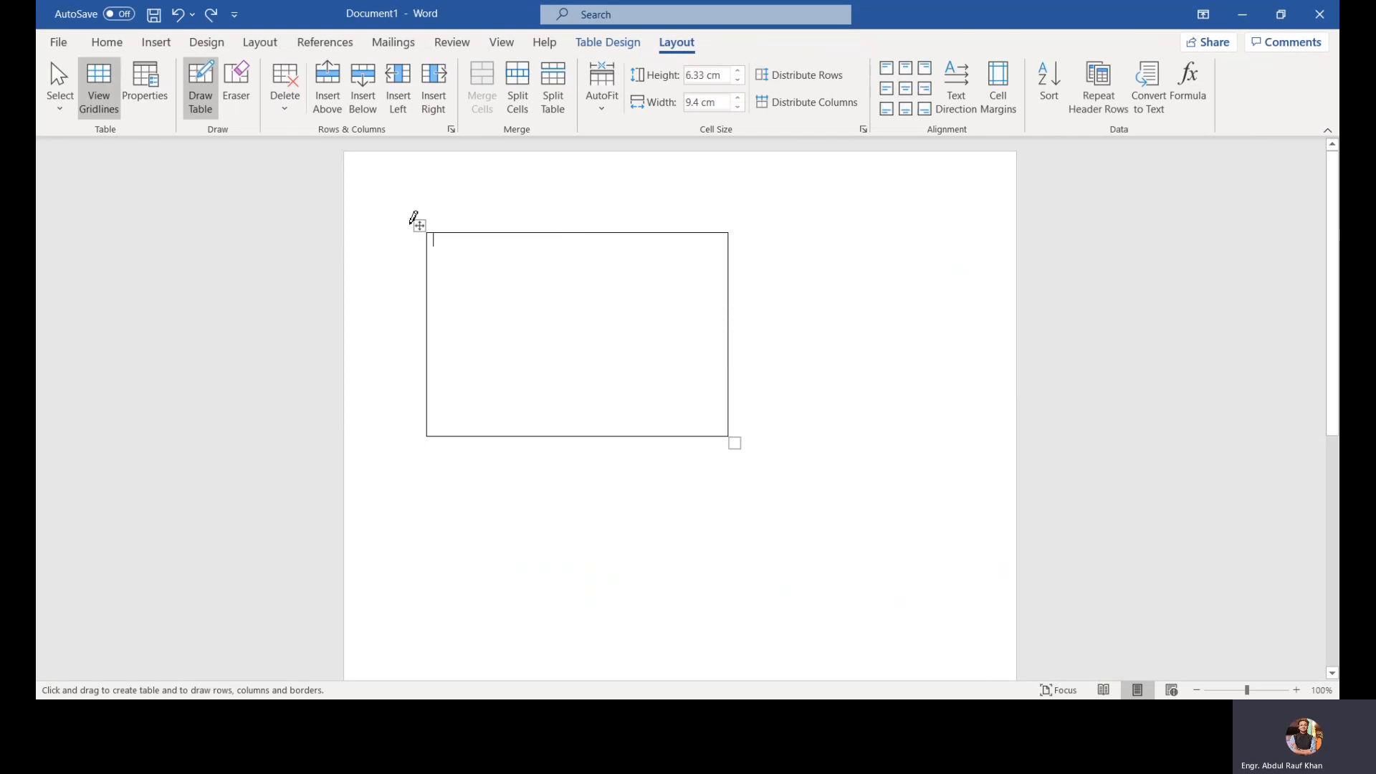
key(ctrl+z)
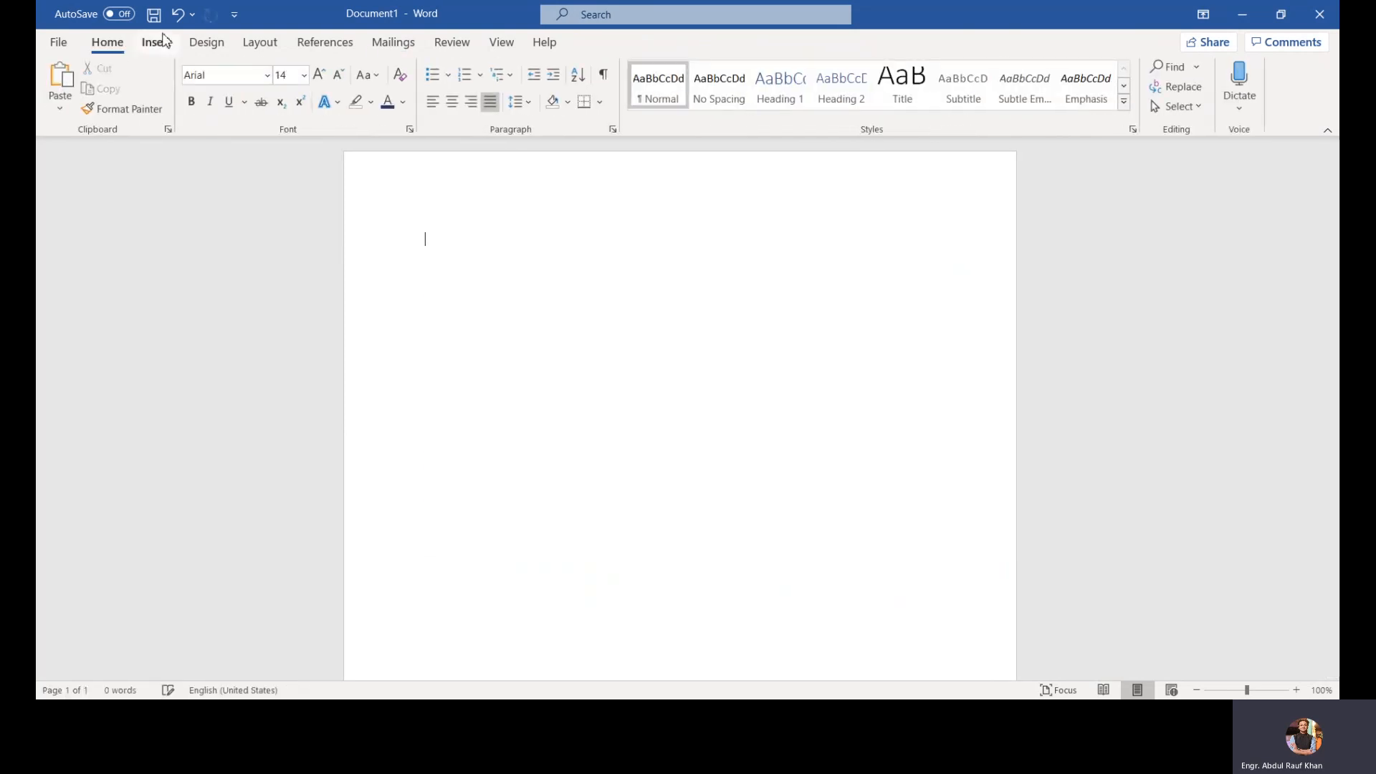
Step: Insert a table of 6 columns and 5 rows with AutoFit to contents, then undo the insertion
click(155, 42)
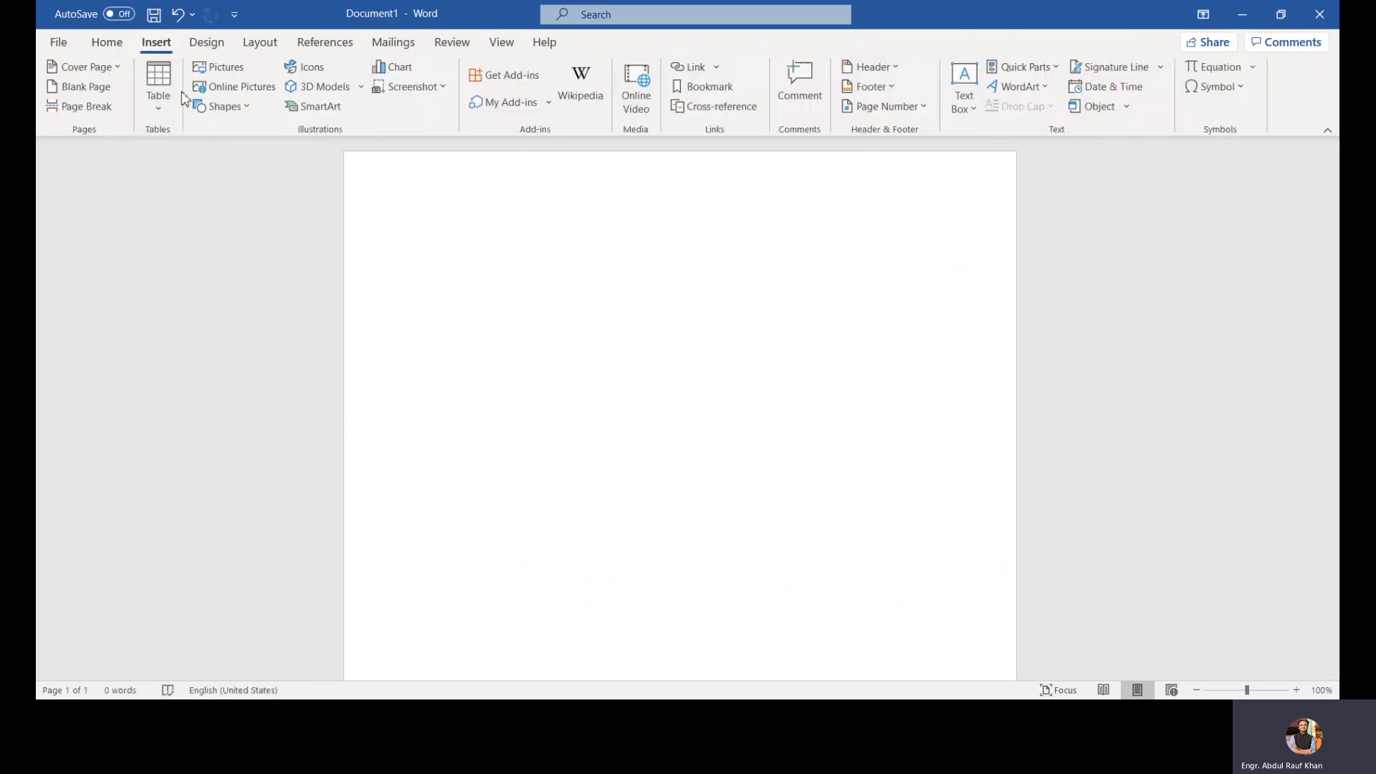
click(166, 101)
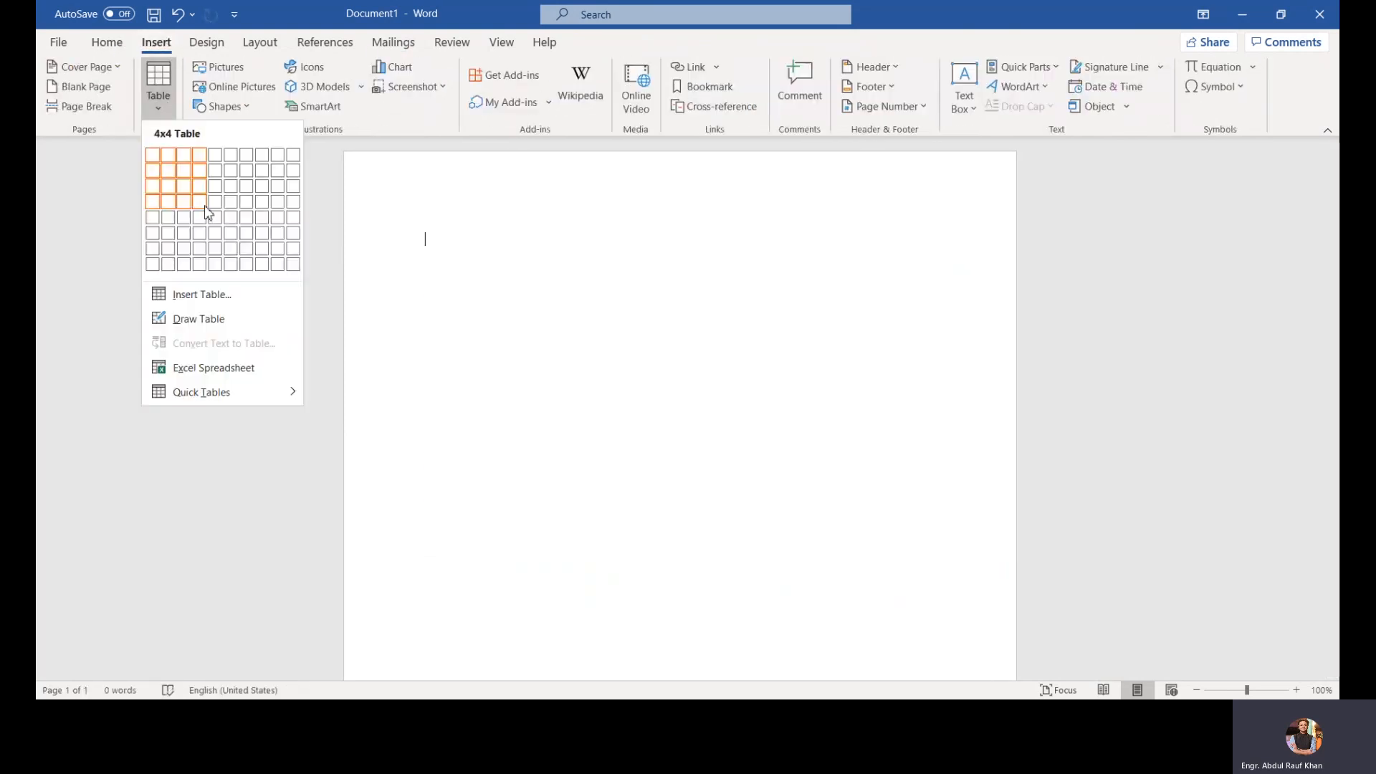
click(252, 300)
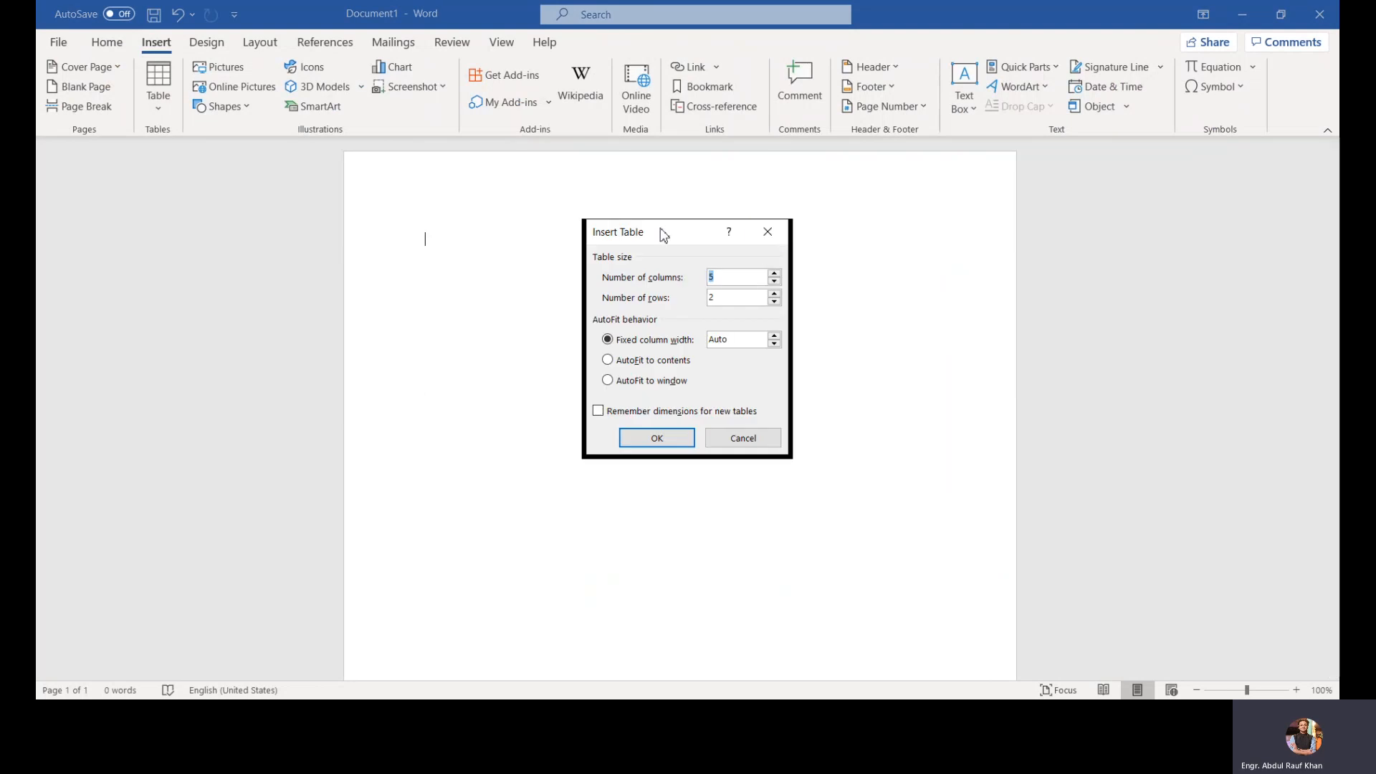
drag(664, 234, 771, 170)
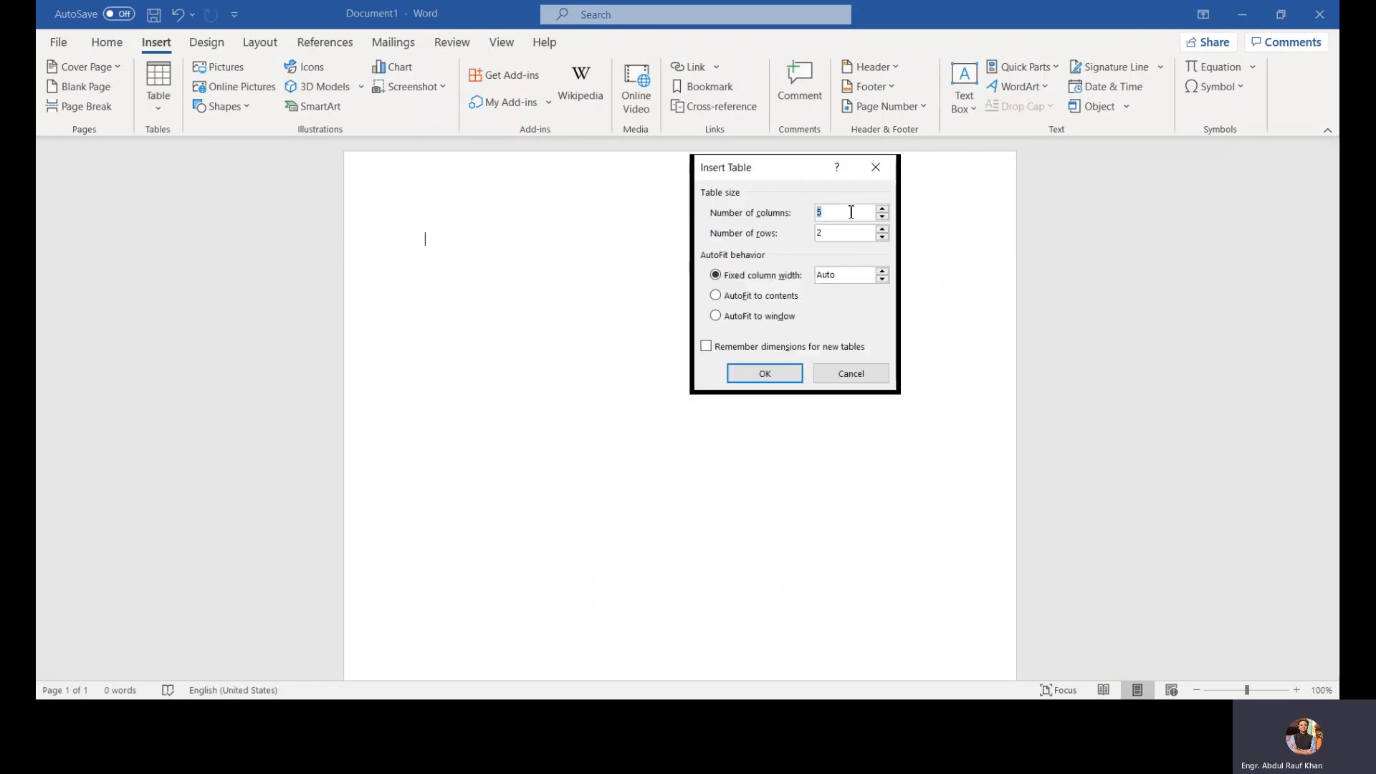
text(6)
click(853, 237)
key(BackSpace)
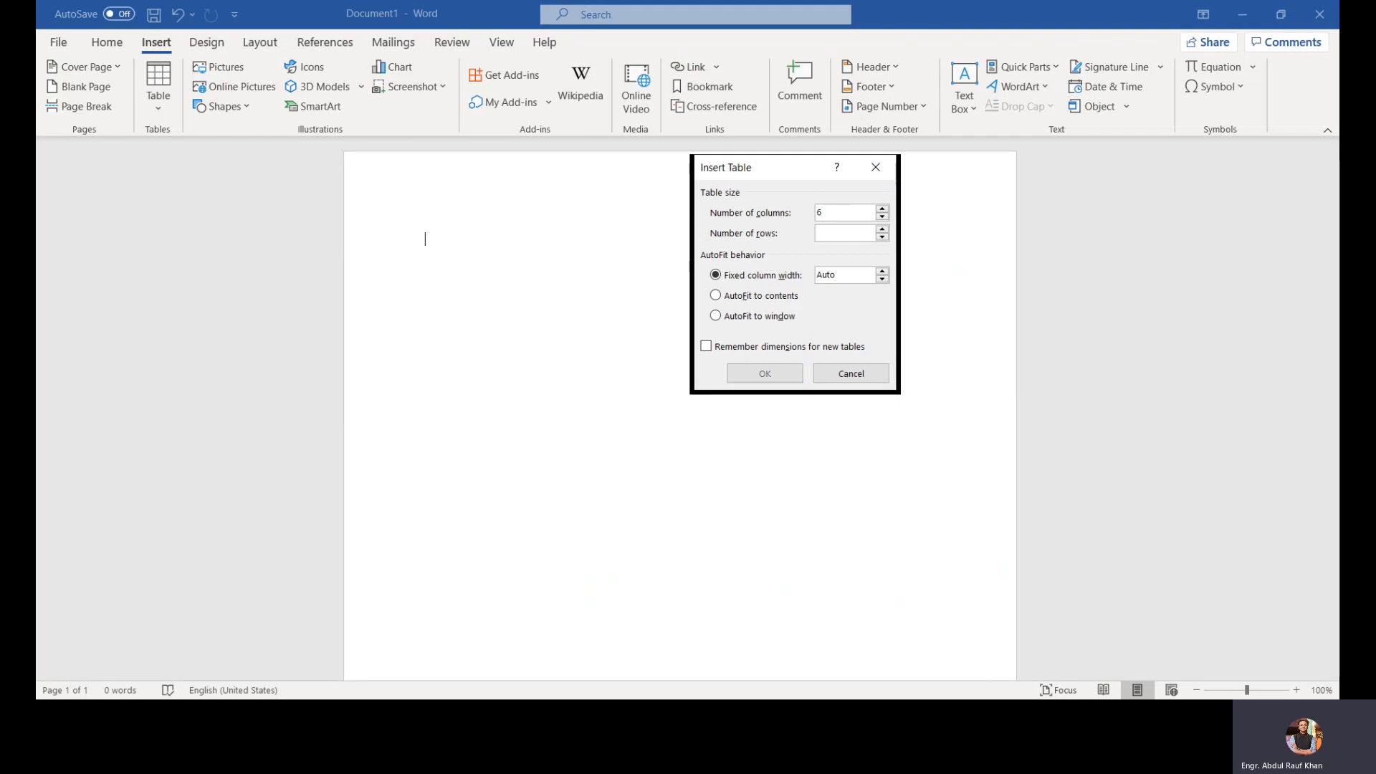
text(5)
click(882, 273)
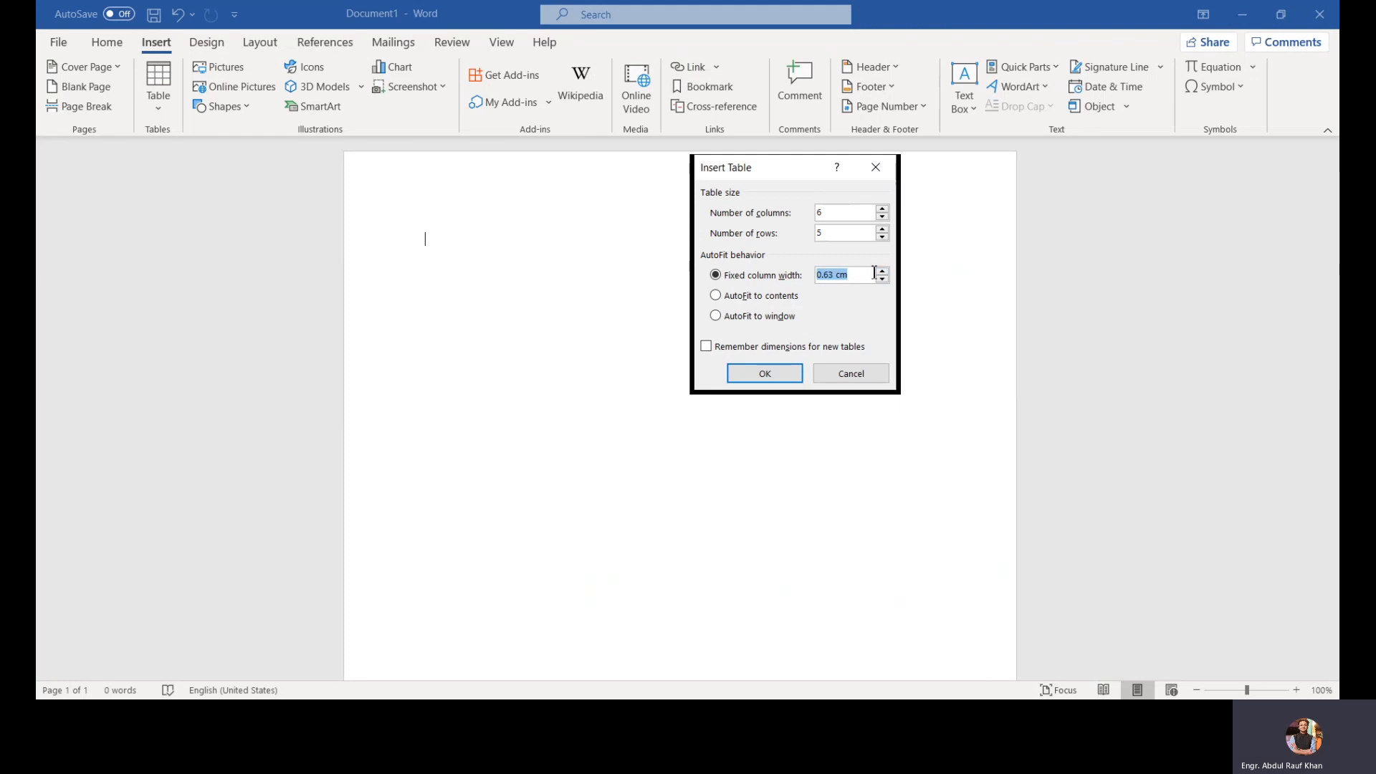
click(882, 270)
click(716, 297)
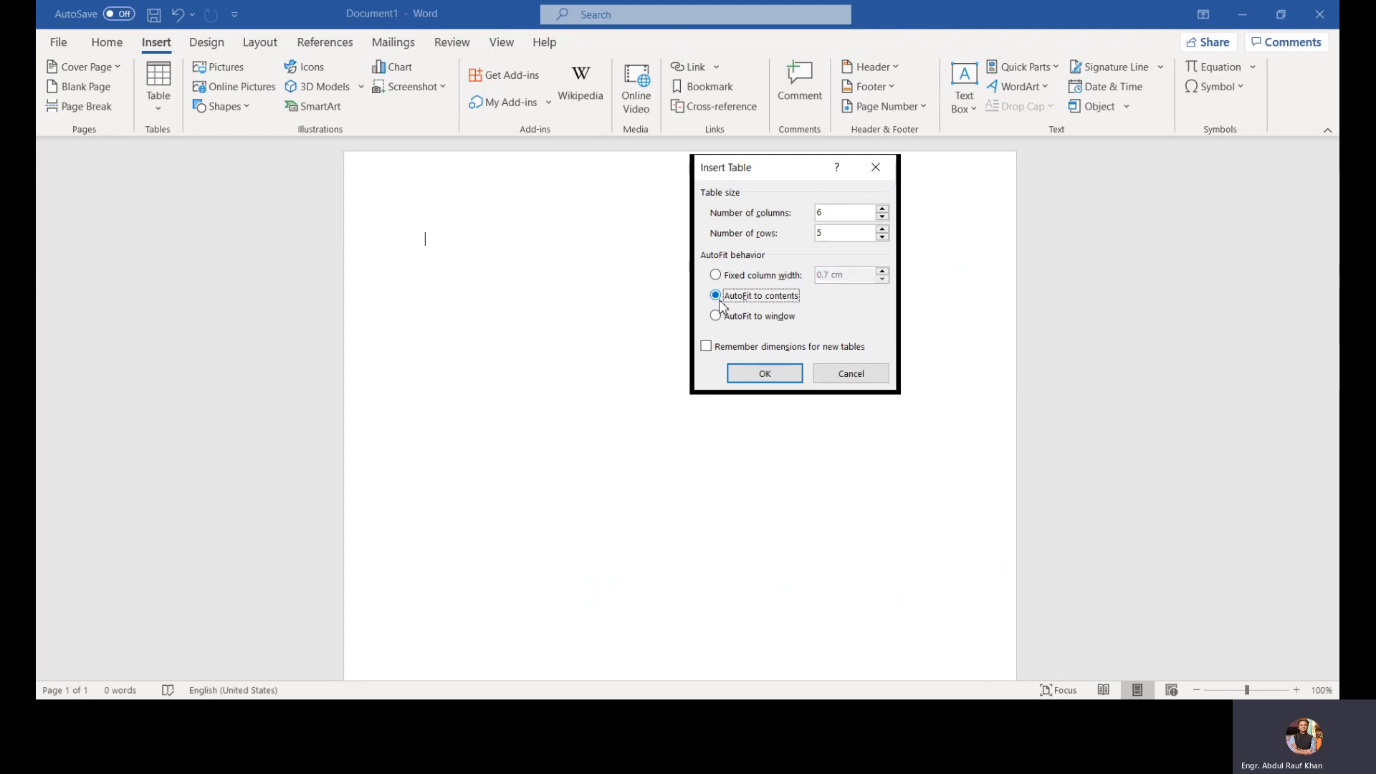
click(715, 275)
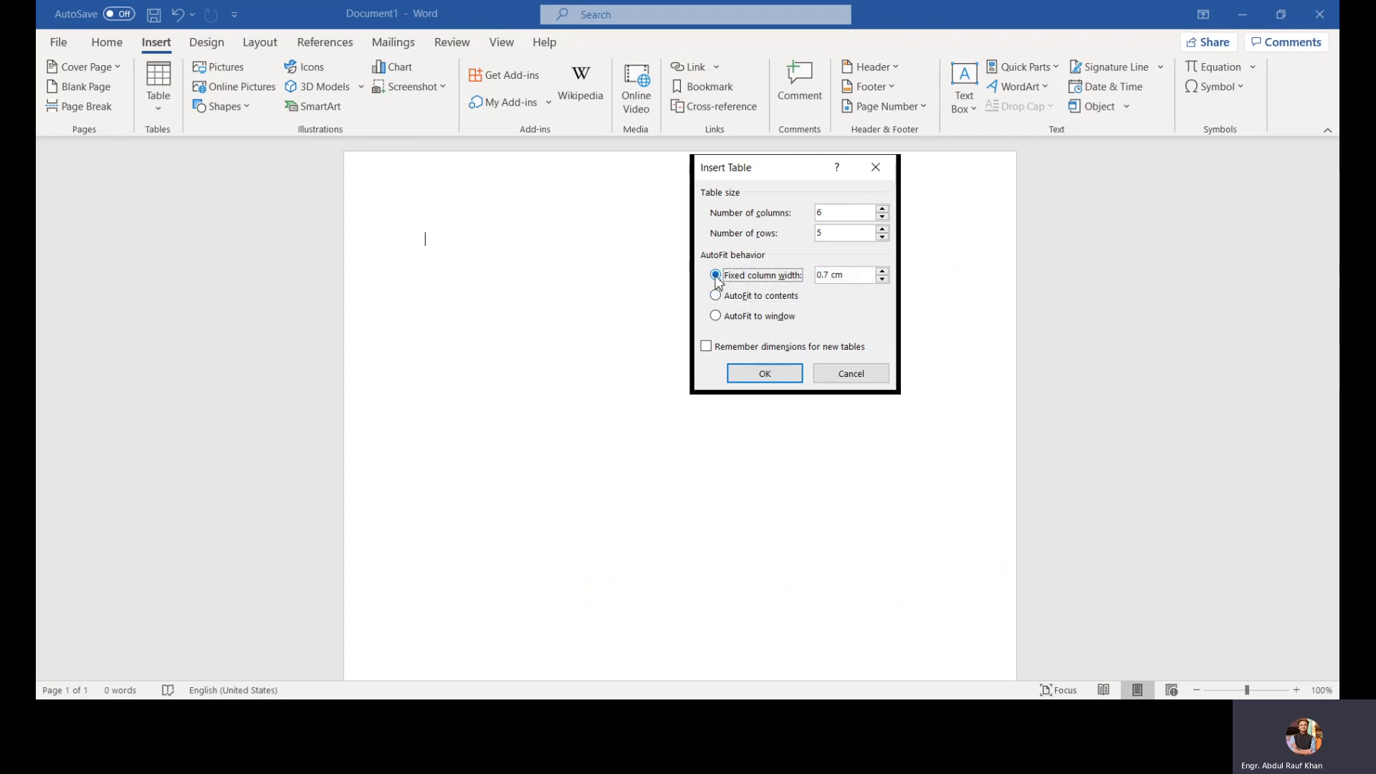
click(716, 296)
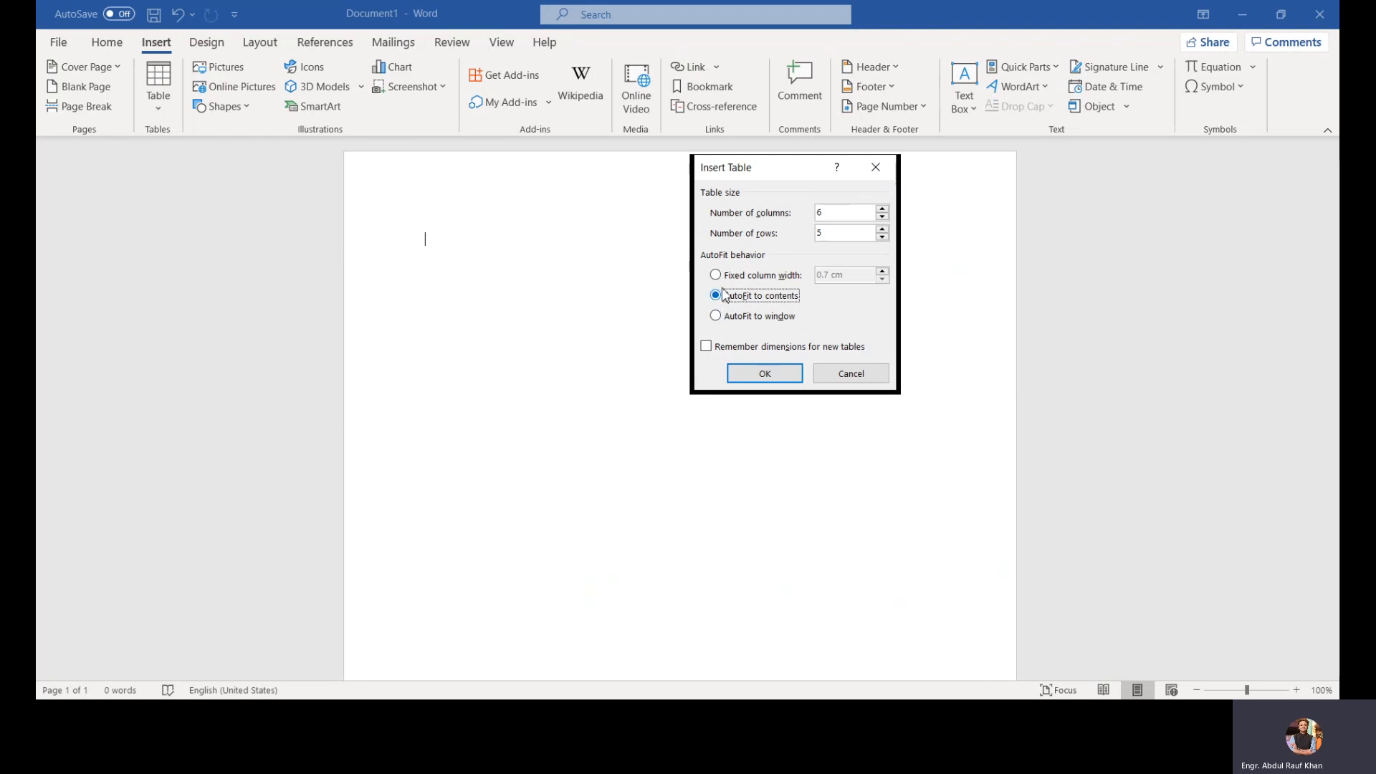
click(744, 374)
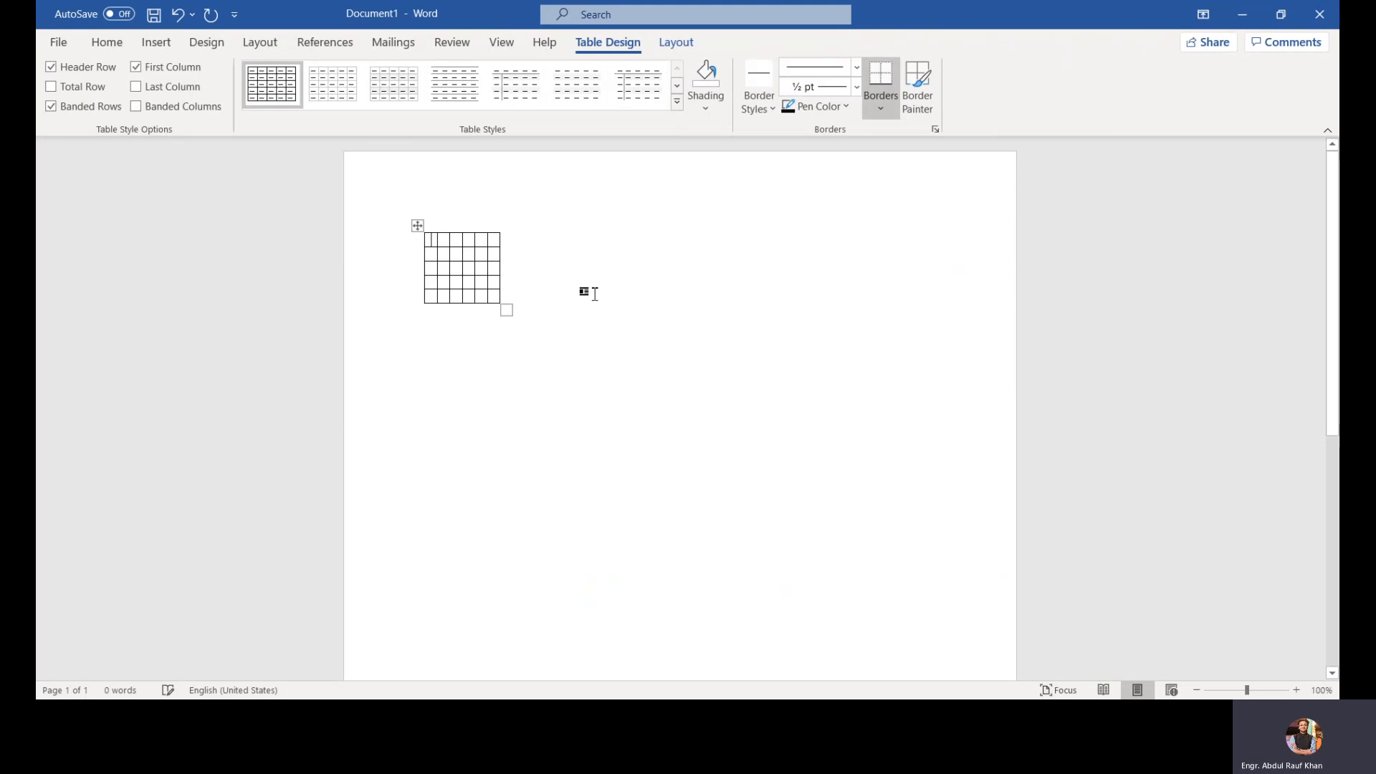
key(ctrl+z)
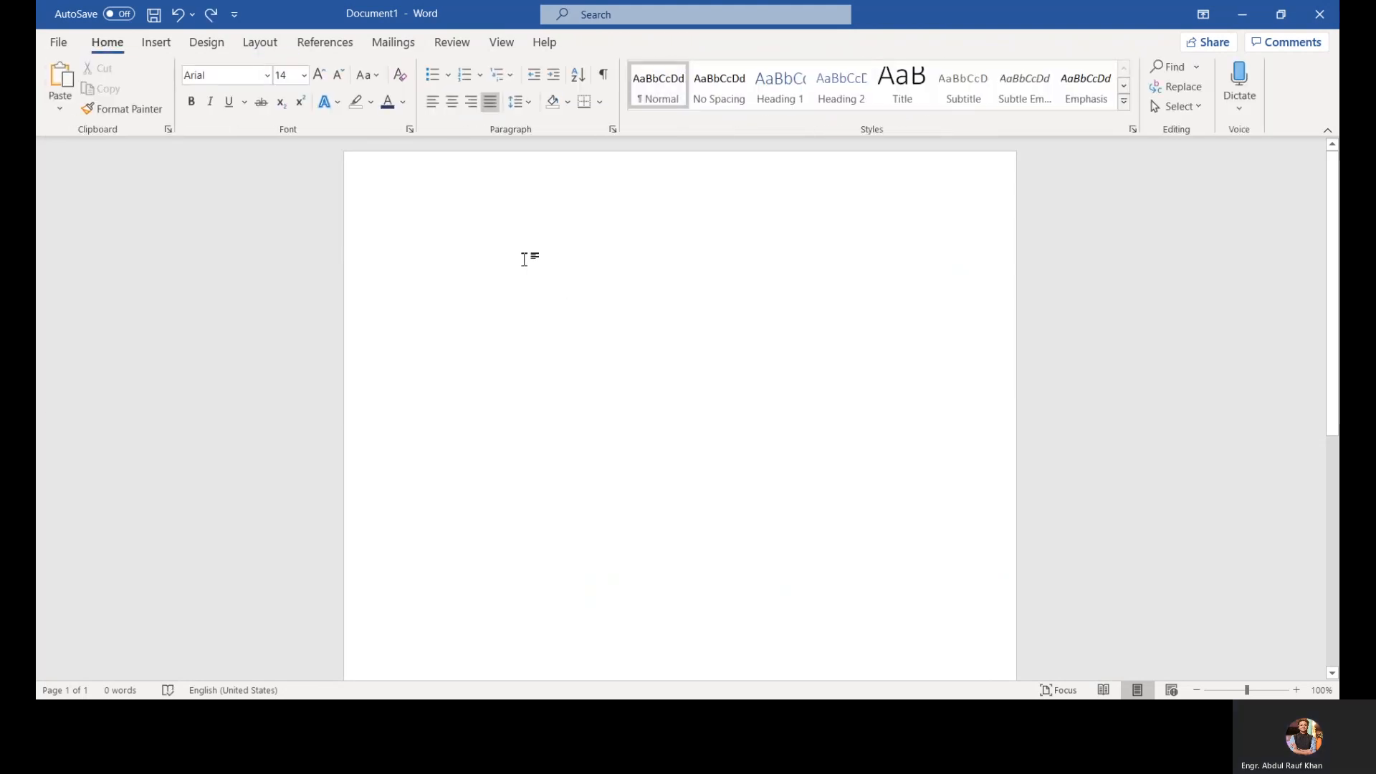
Step: Insert a table with the default 5 columns and 2 rows through the Insert Table dialog
click(156, 42)
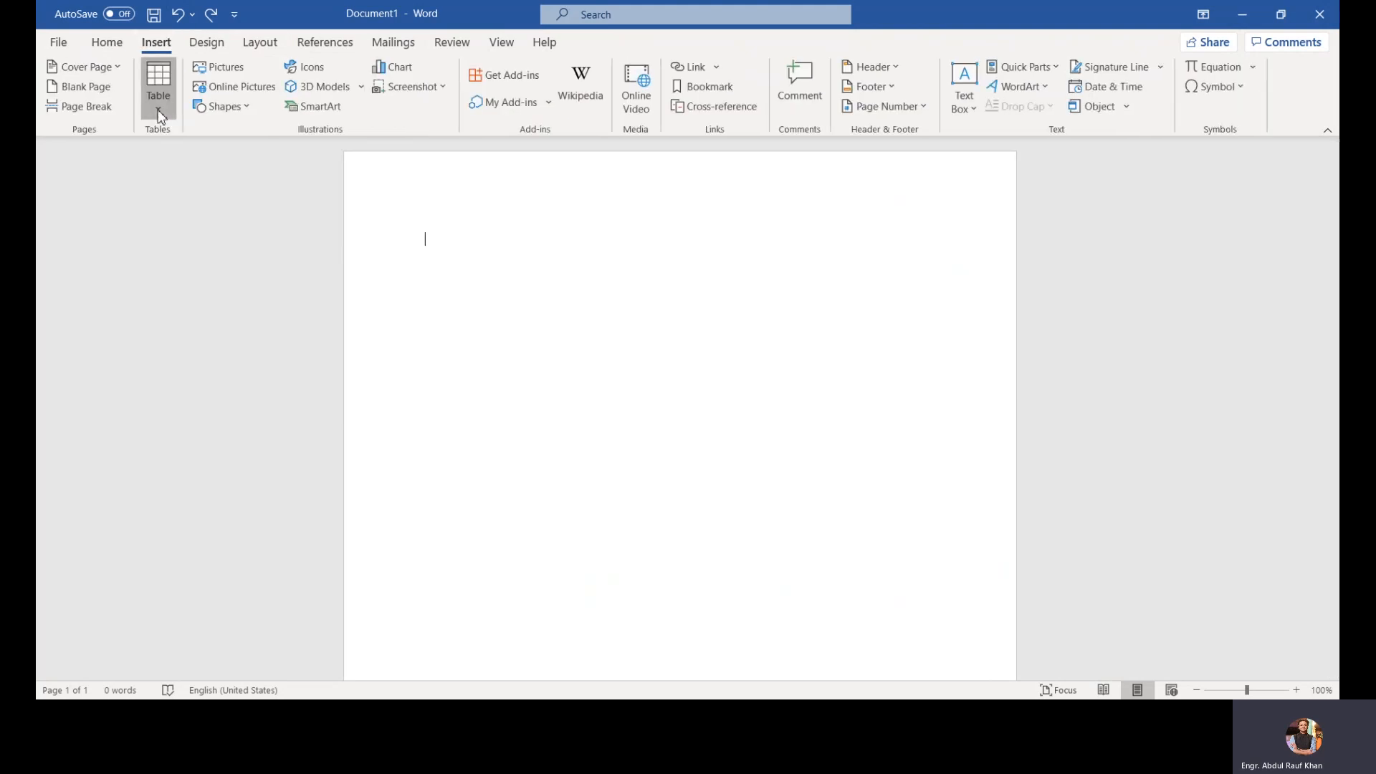
click(159, 97)
click(205, 301)
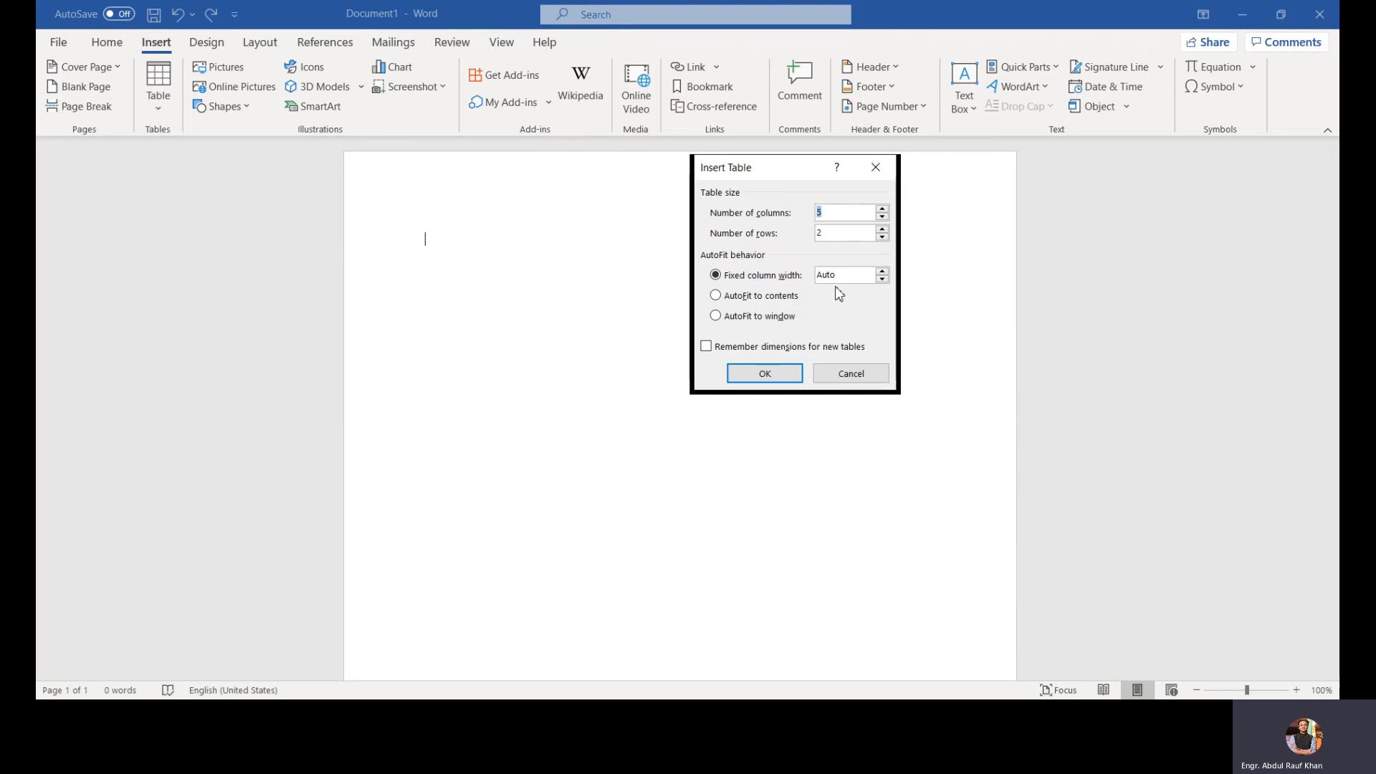
click(760, 371)
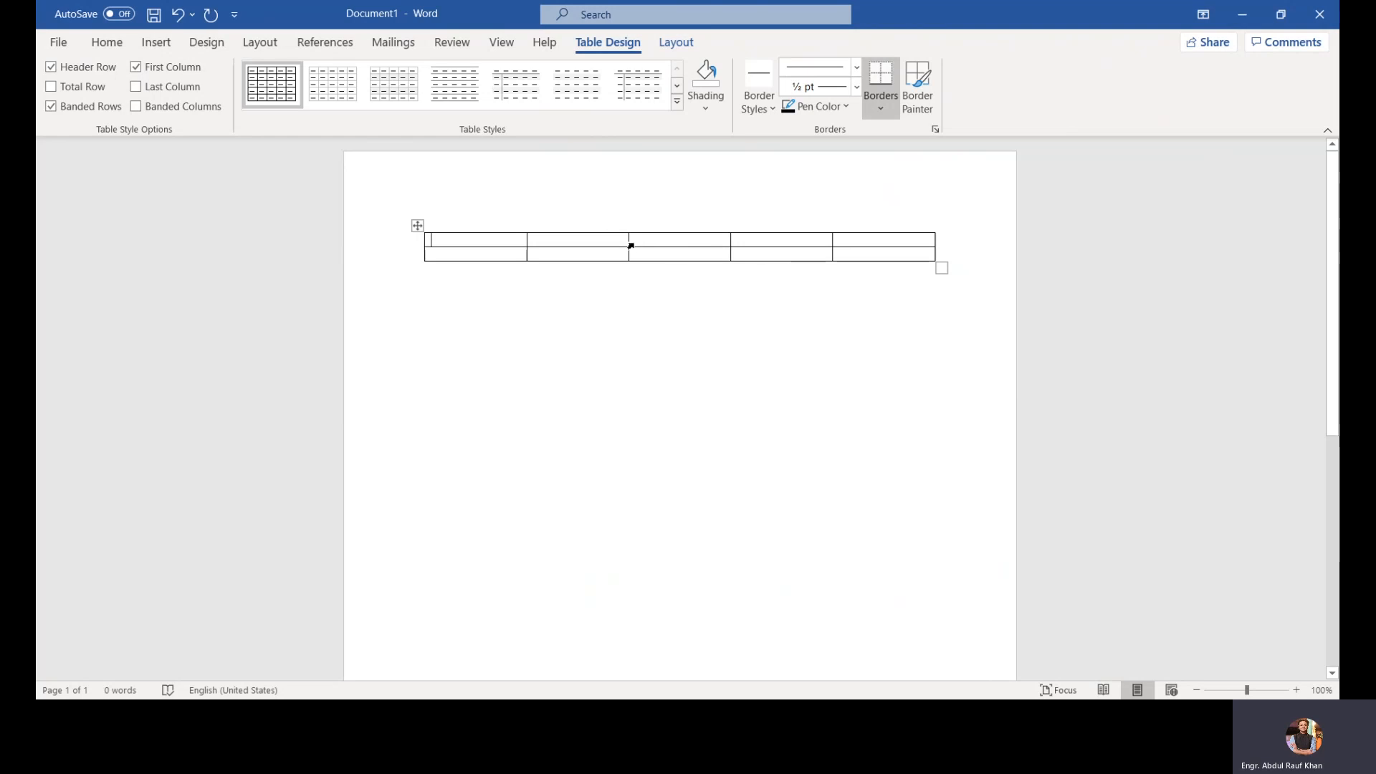
click(657, 46)
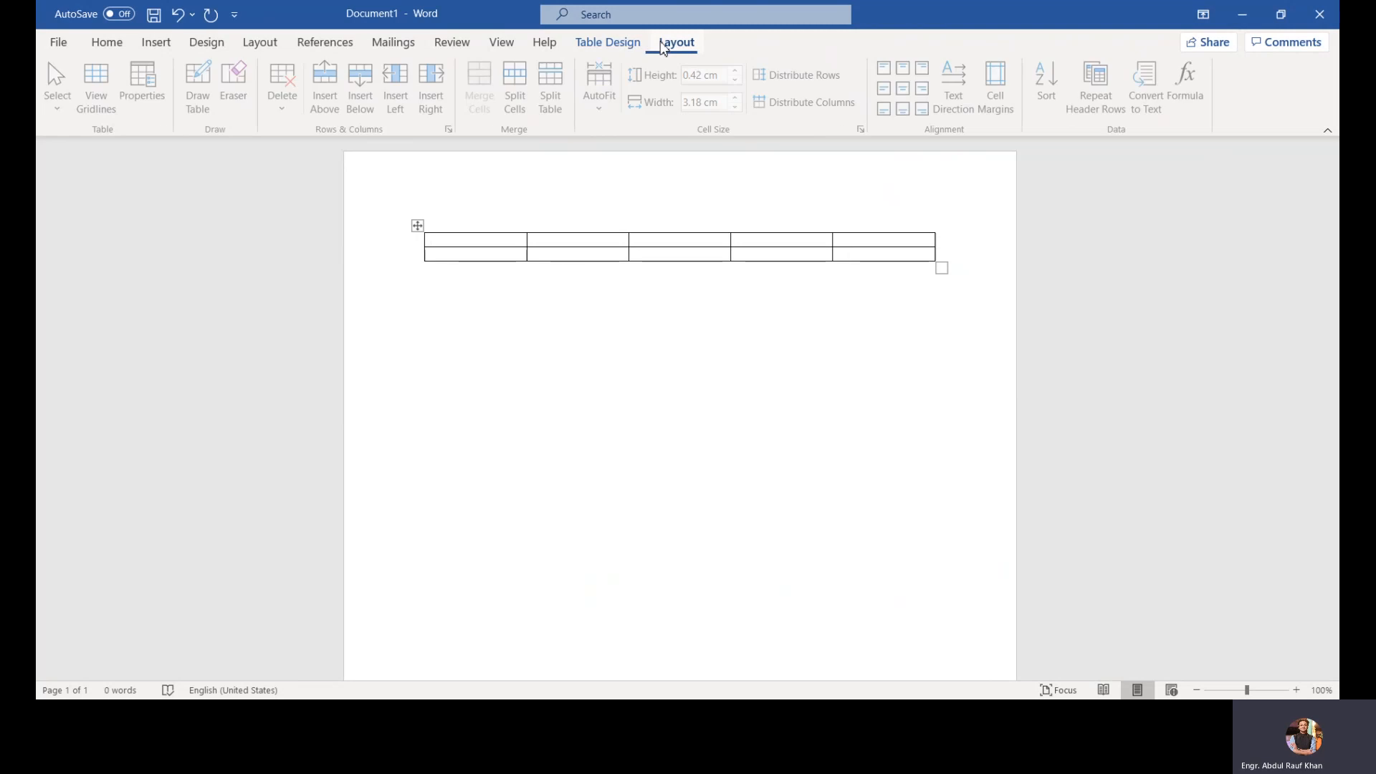
click(632, 48)
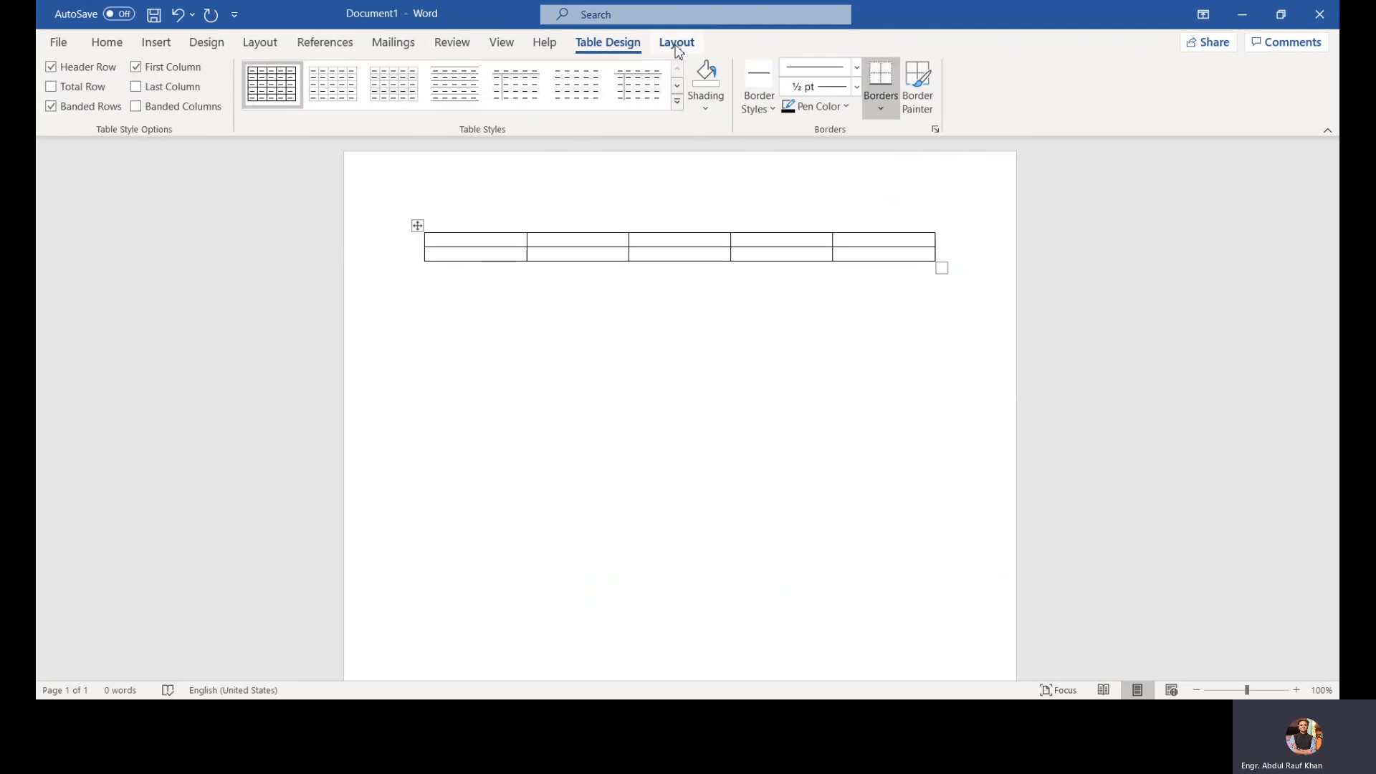
mouse_move(638, 228)
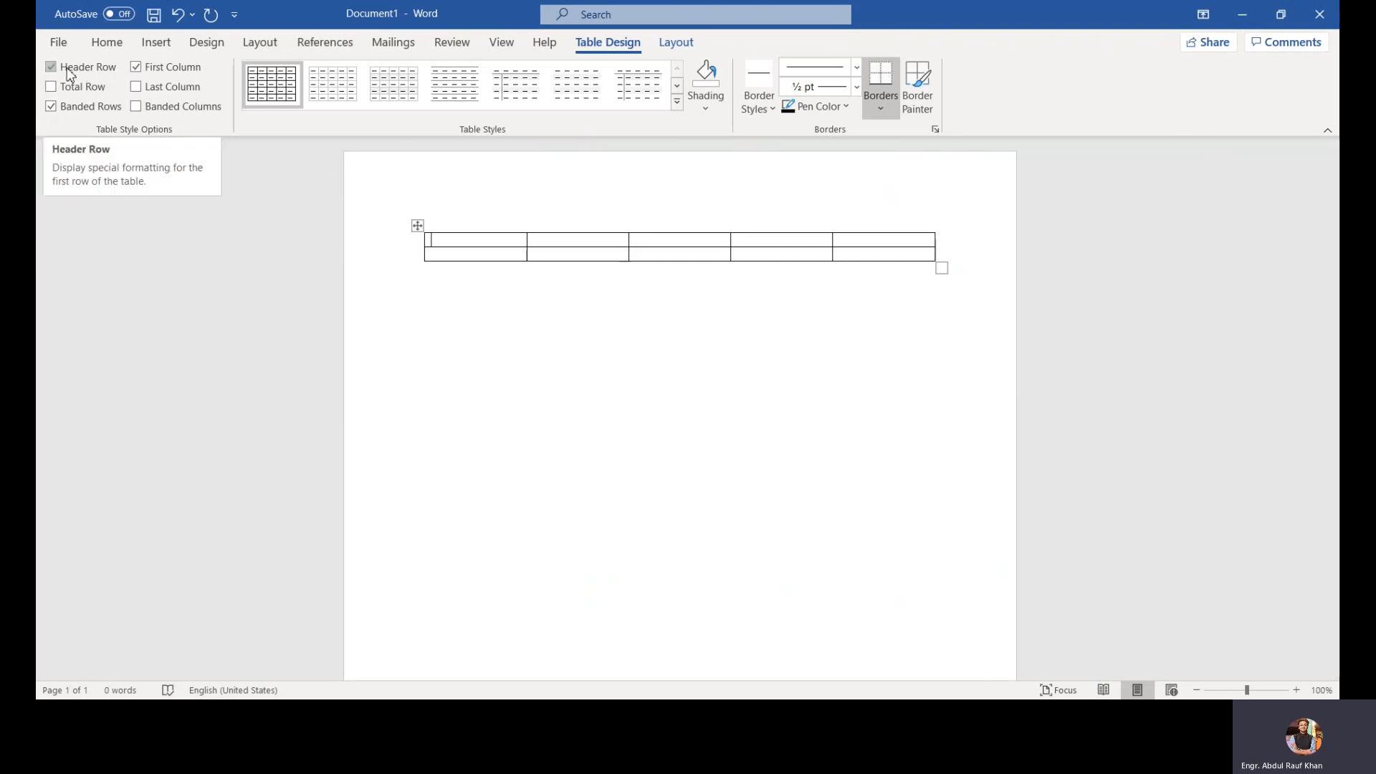
Step: Toggle the table's Banded Rows option off and back on, then apply the third Plain Tables style
click(96, 108)
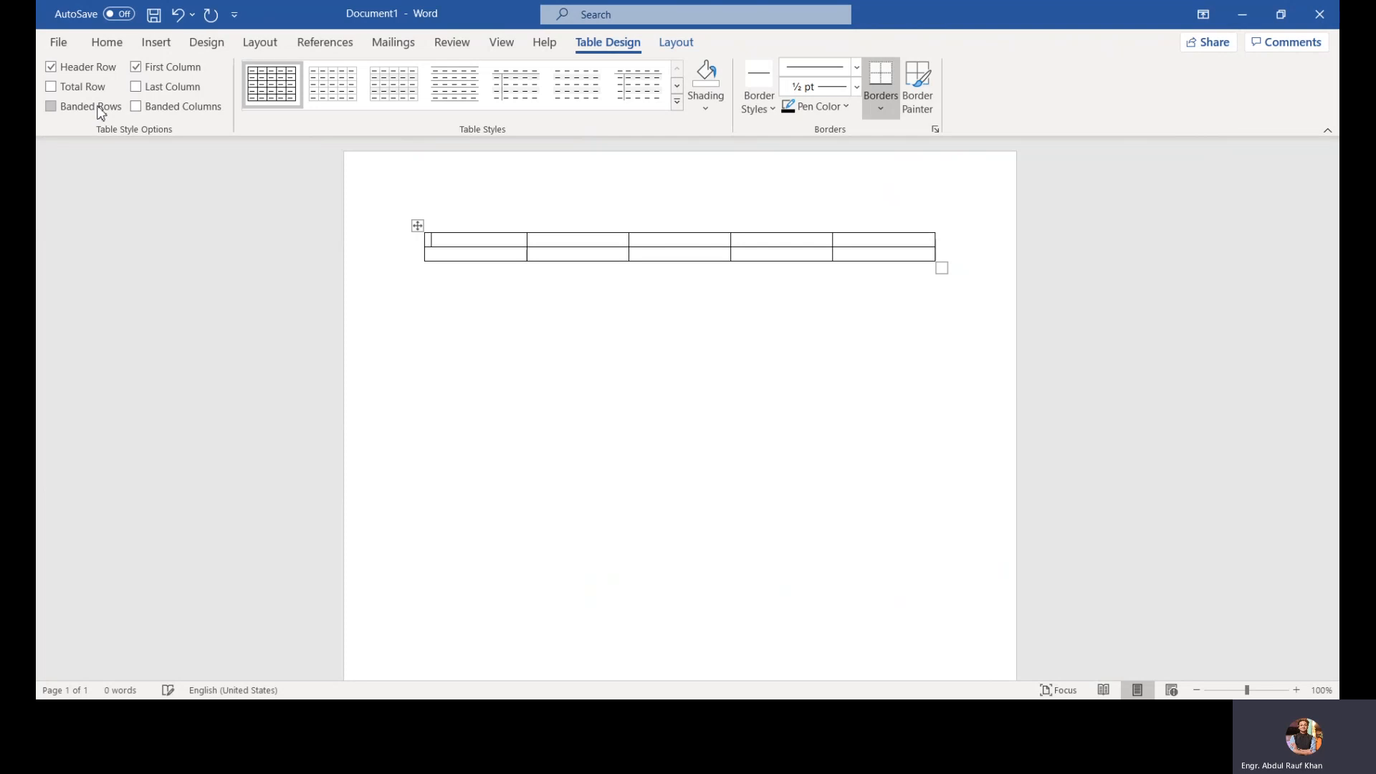
click(89, 108)
drag(384, 244, 380, 267)
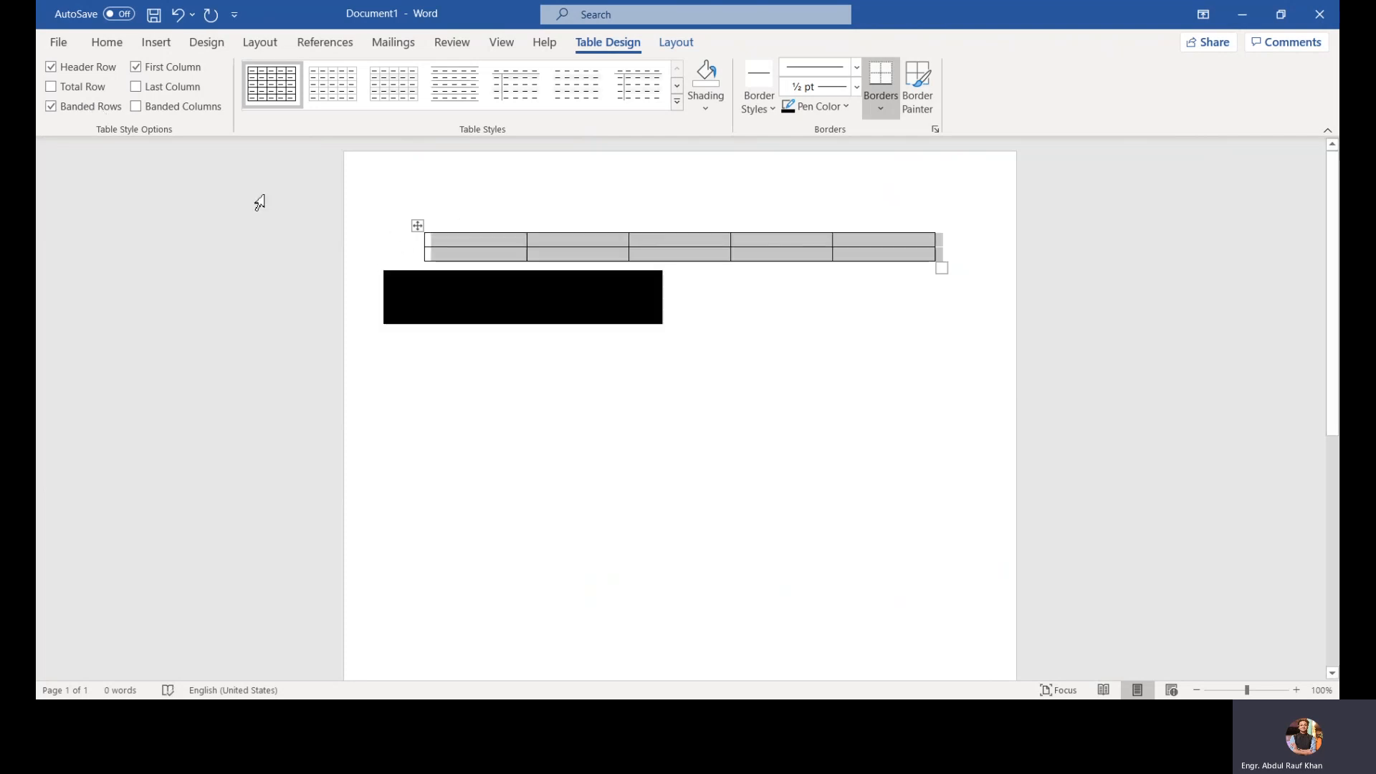
click(95, 111)
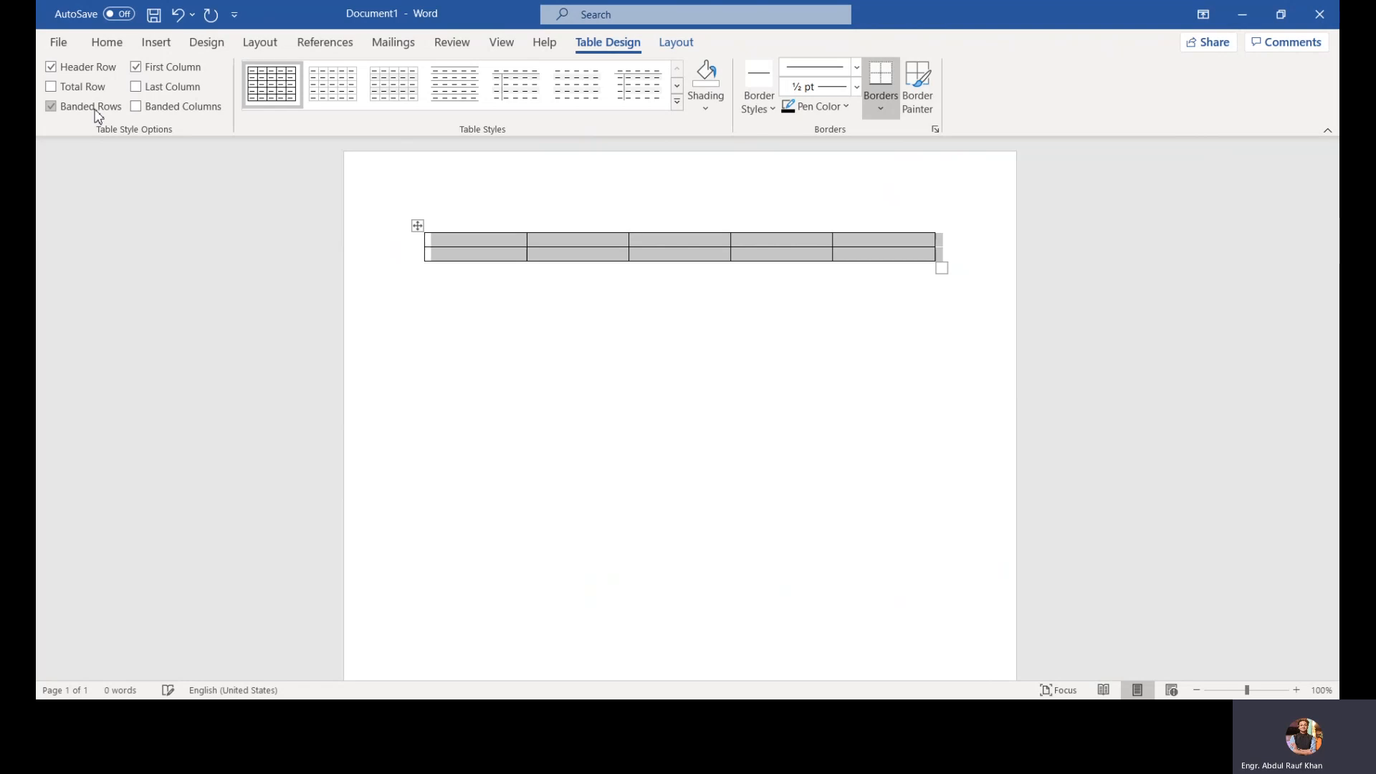
click(418, 83)
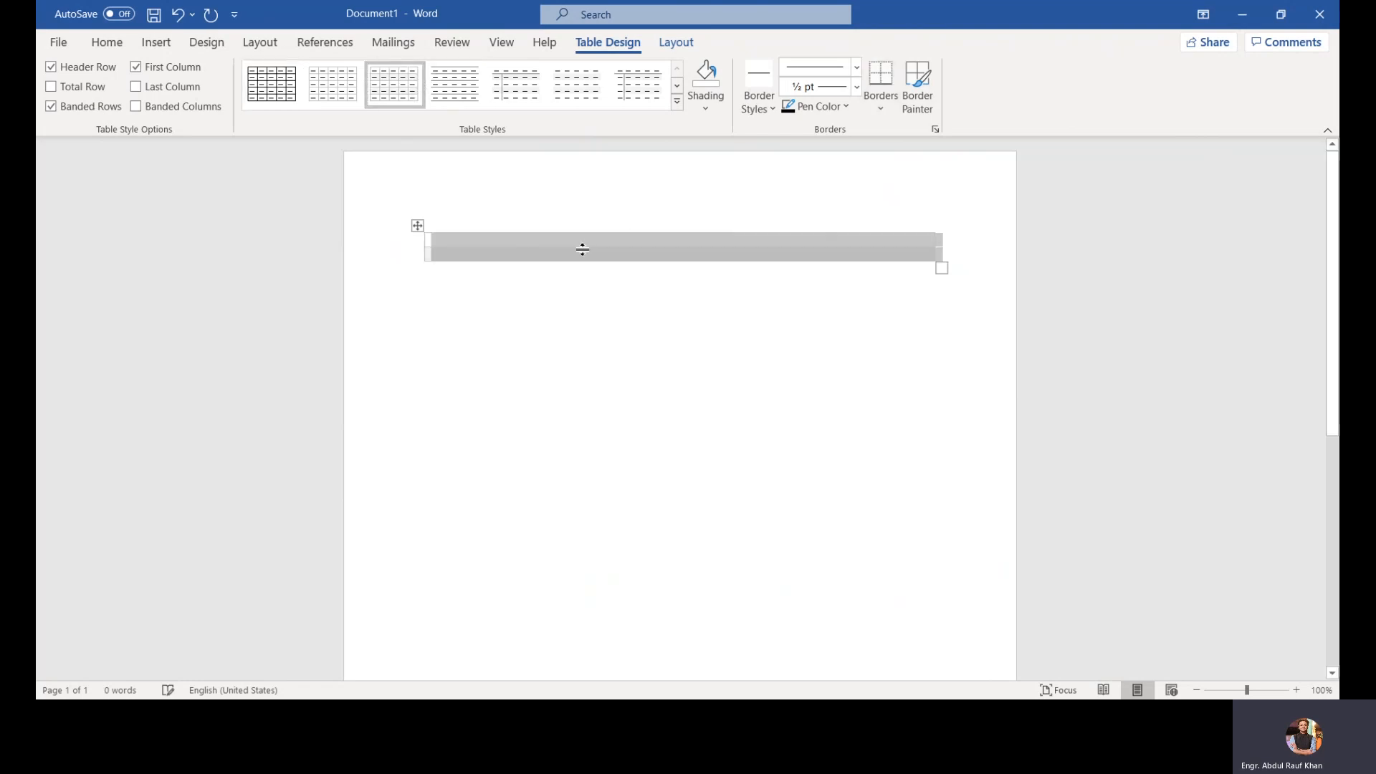
click(629, 262)
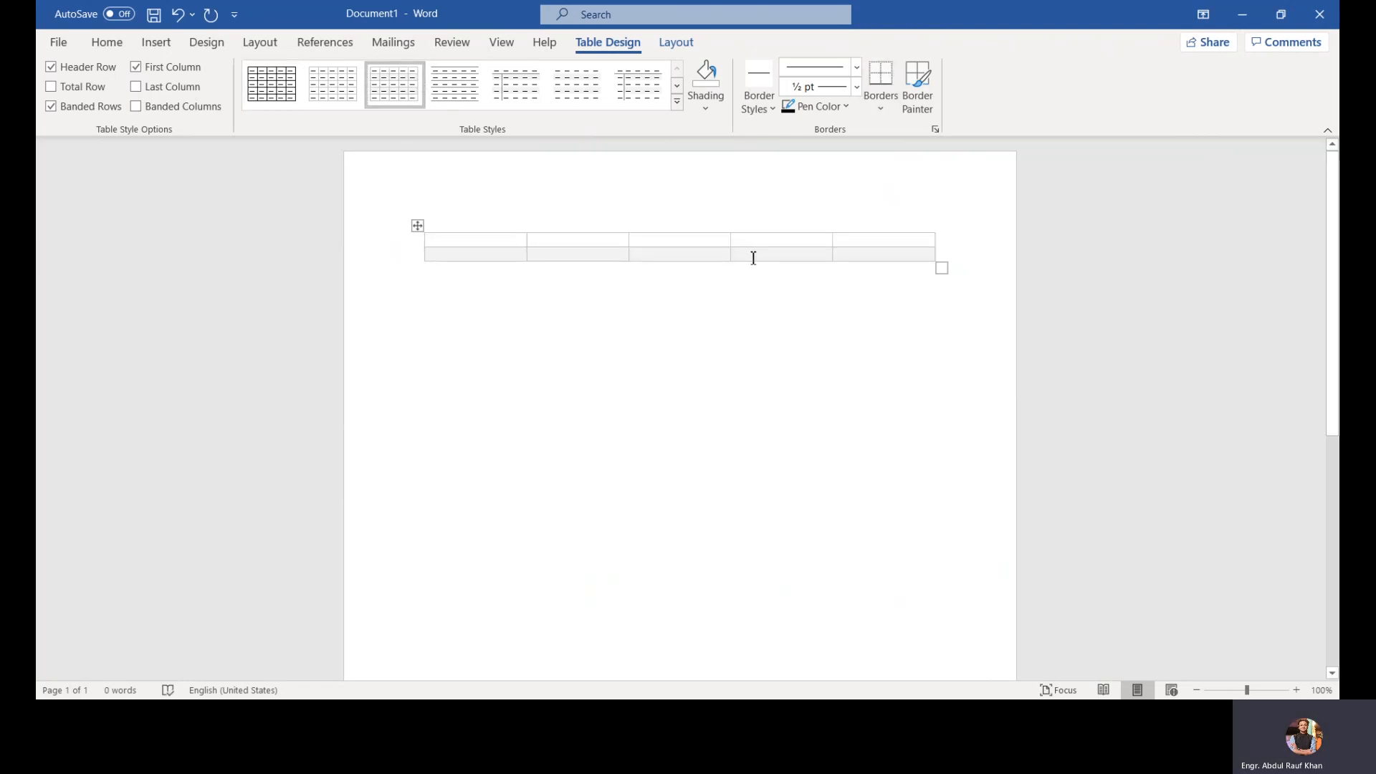
Step: Toggle the Last Column and Banded Columns style options on and off again
click(156, 88)
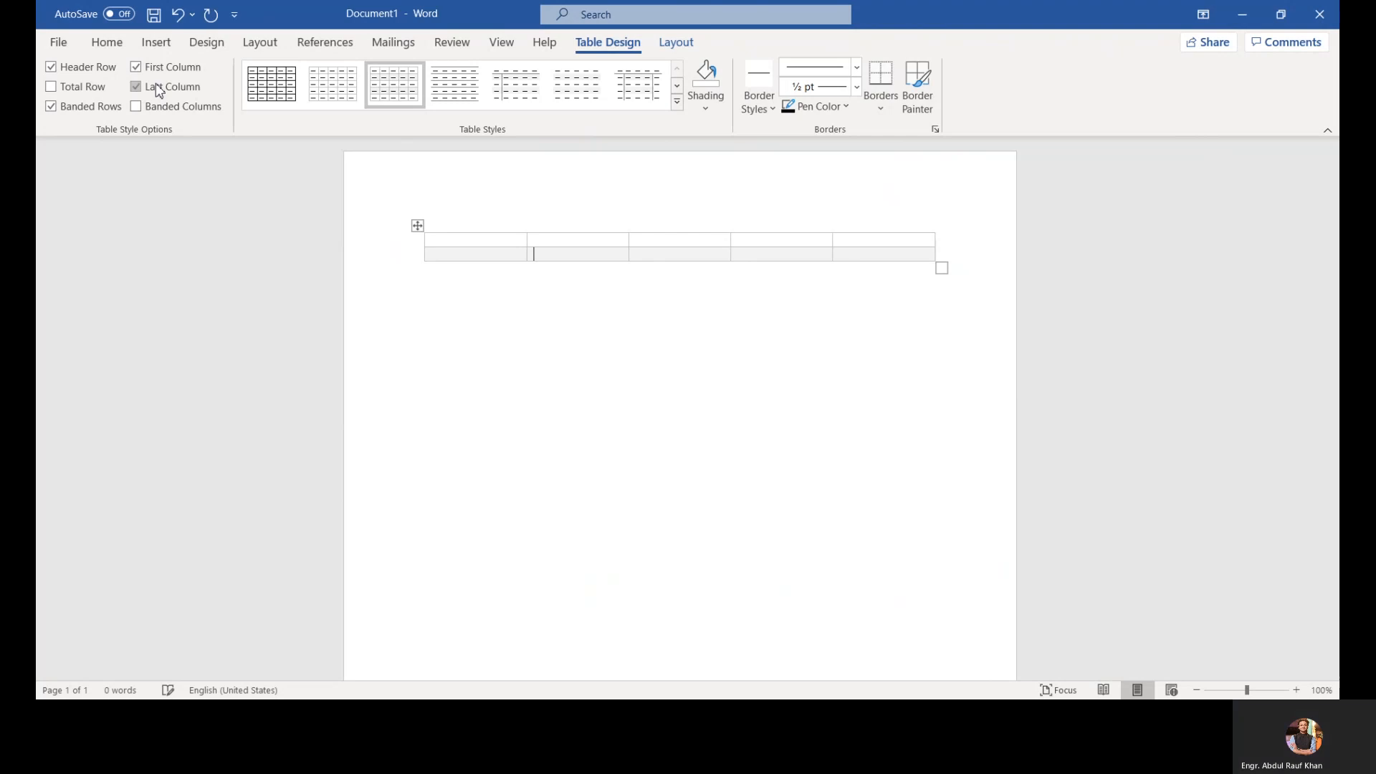
click(164, 108)
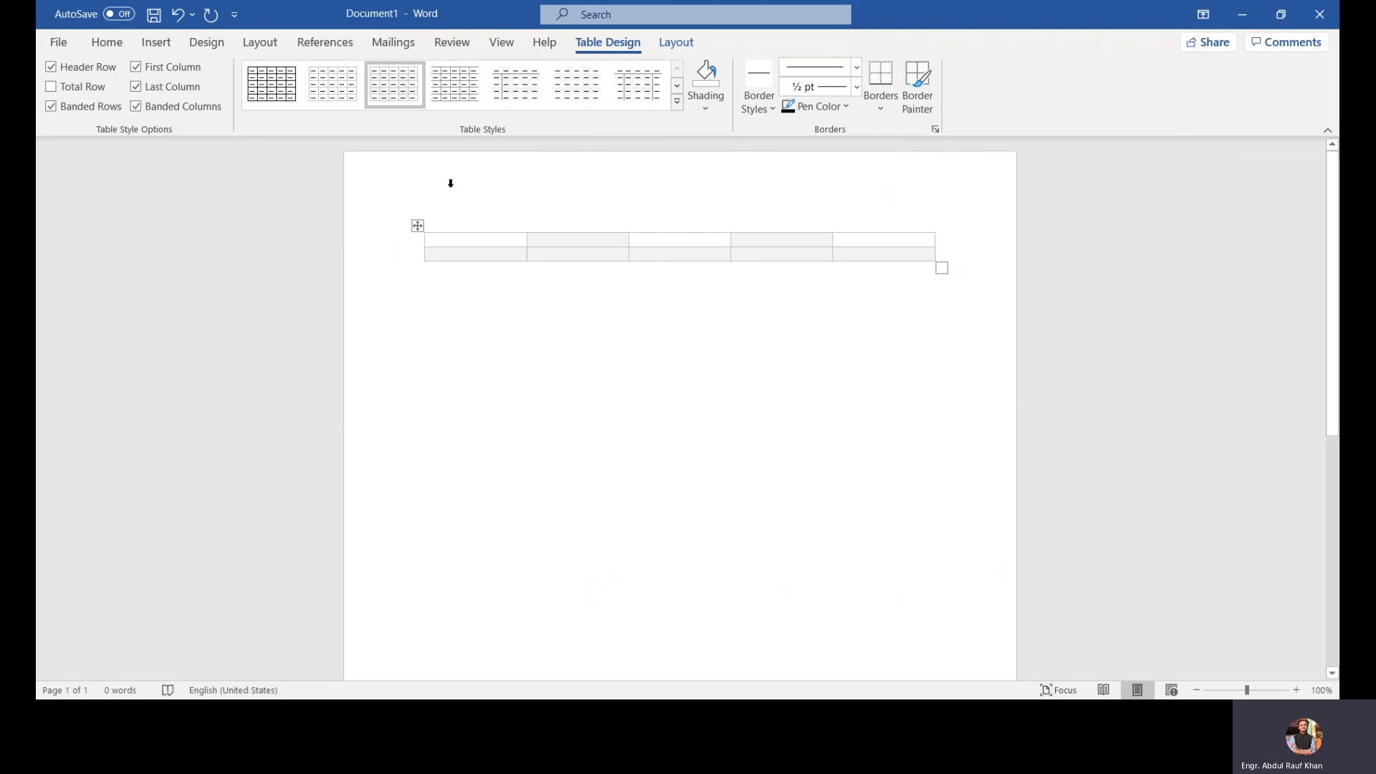
click(135, 87)
click(150, 105)
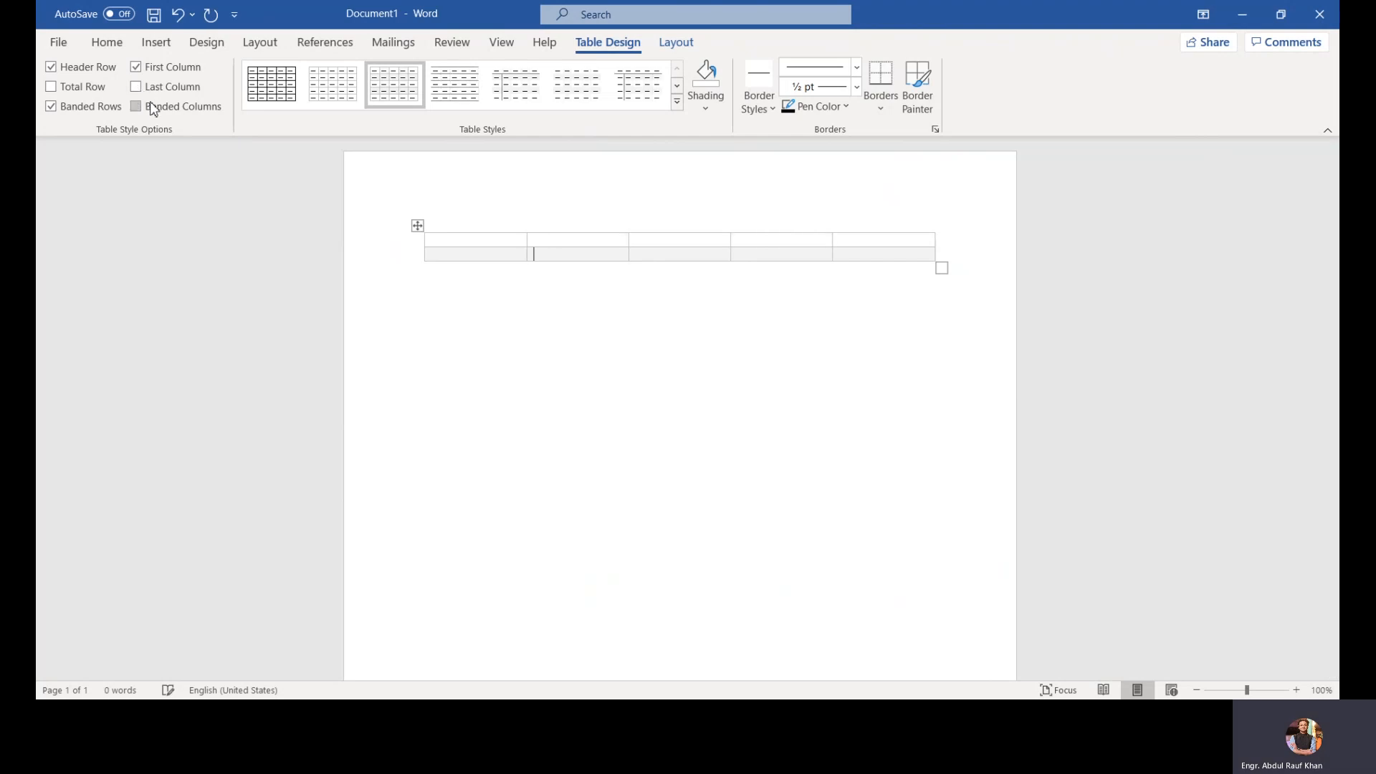
click(187, 109)
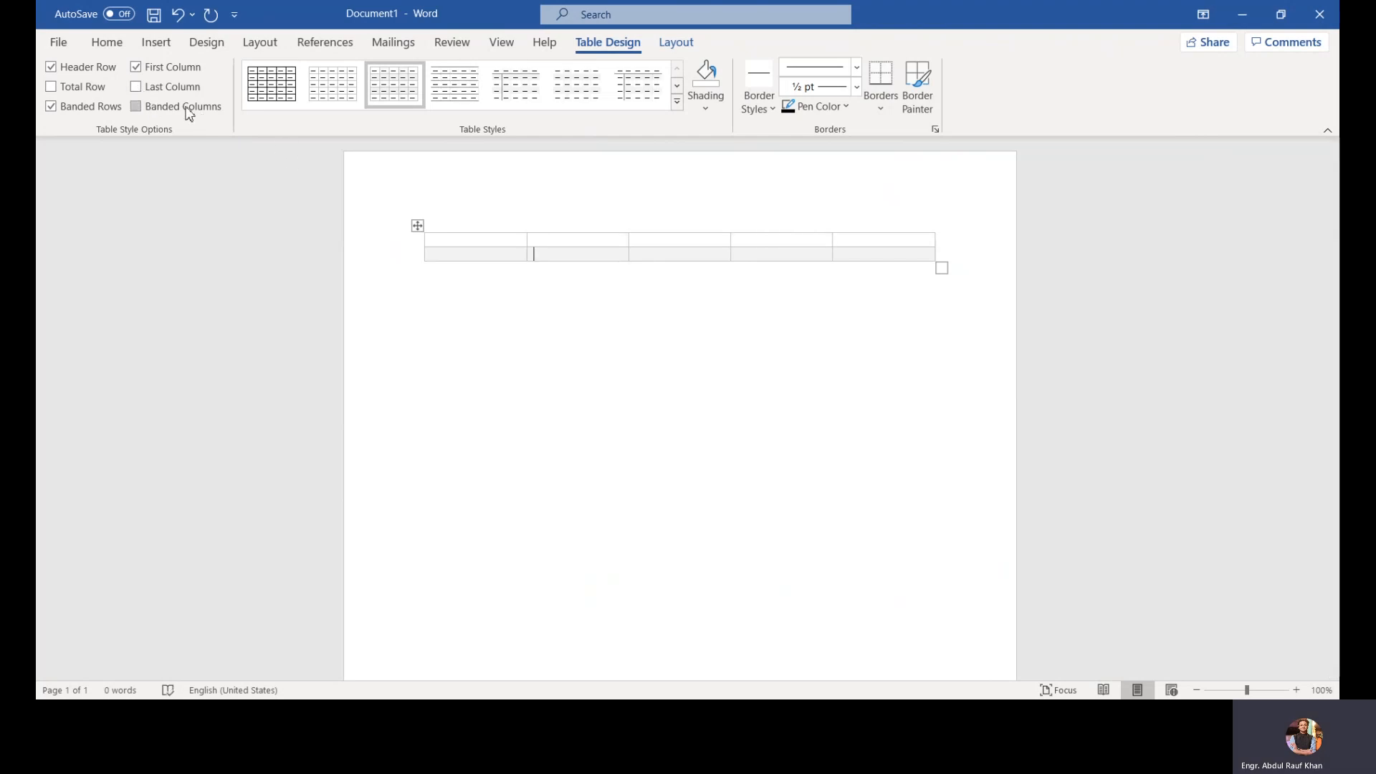
click(188, 109)
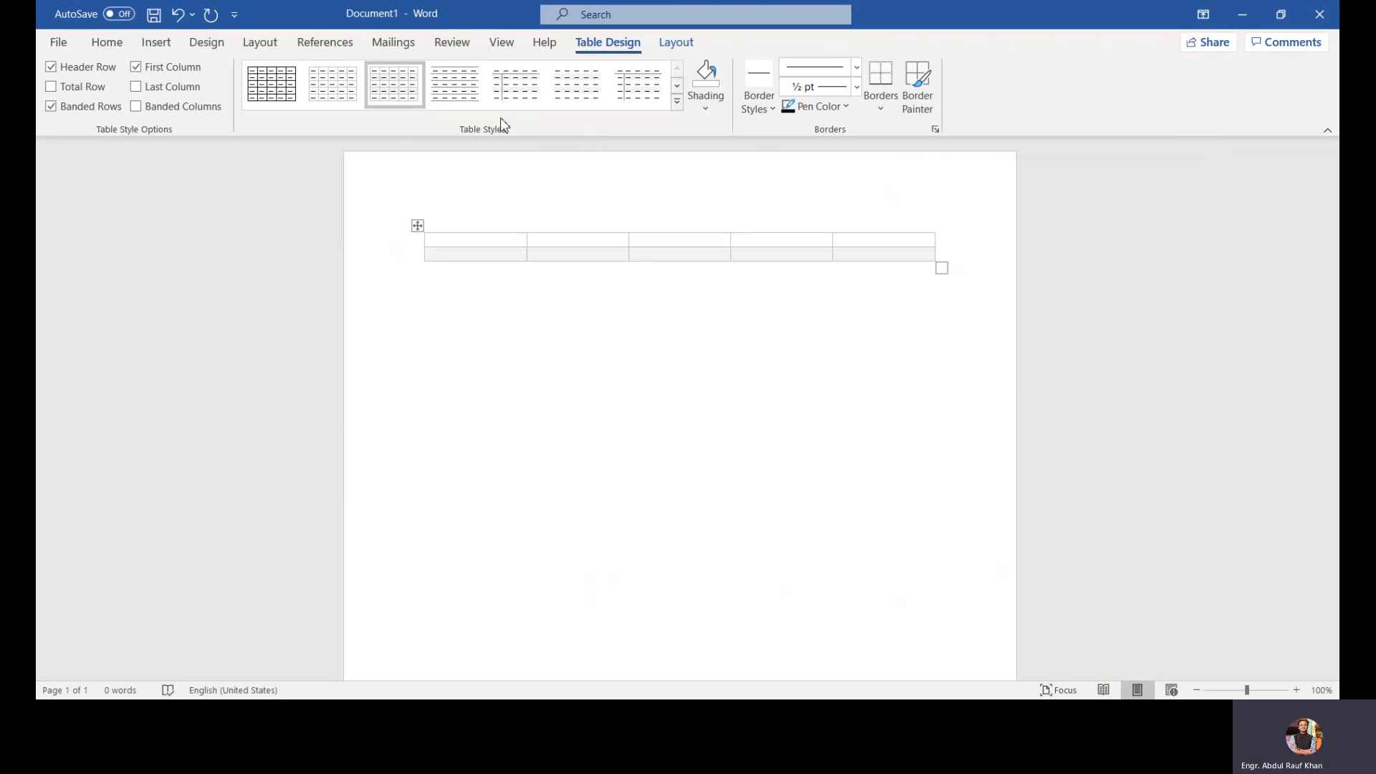
Step: Apply a yellow dark style from the Grid Tables gallery to the table
click(677, 106)
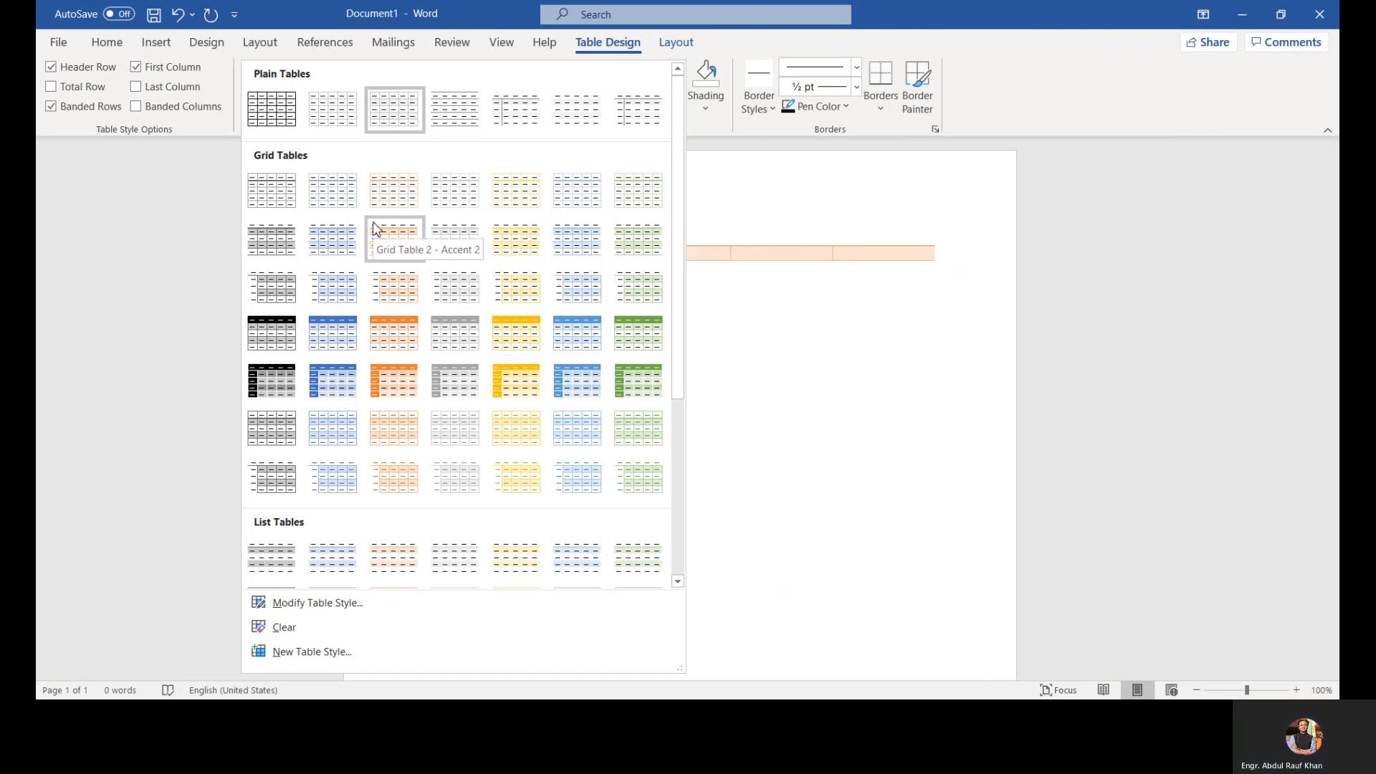
click(513, 386)
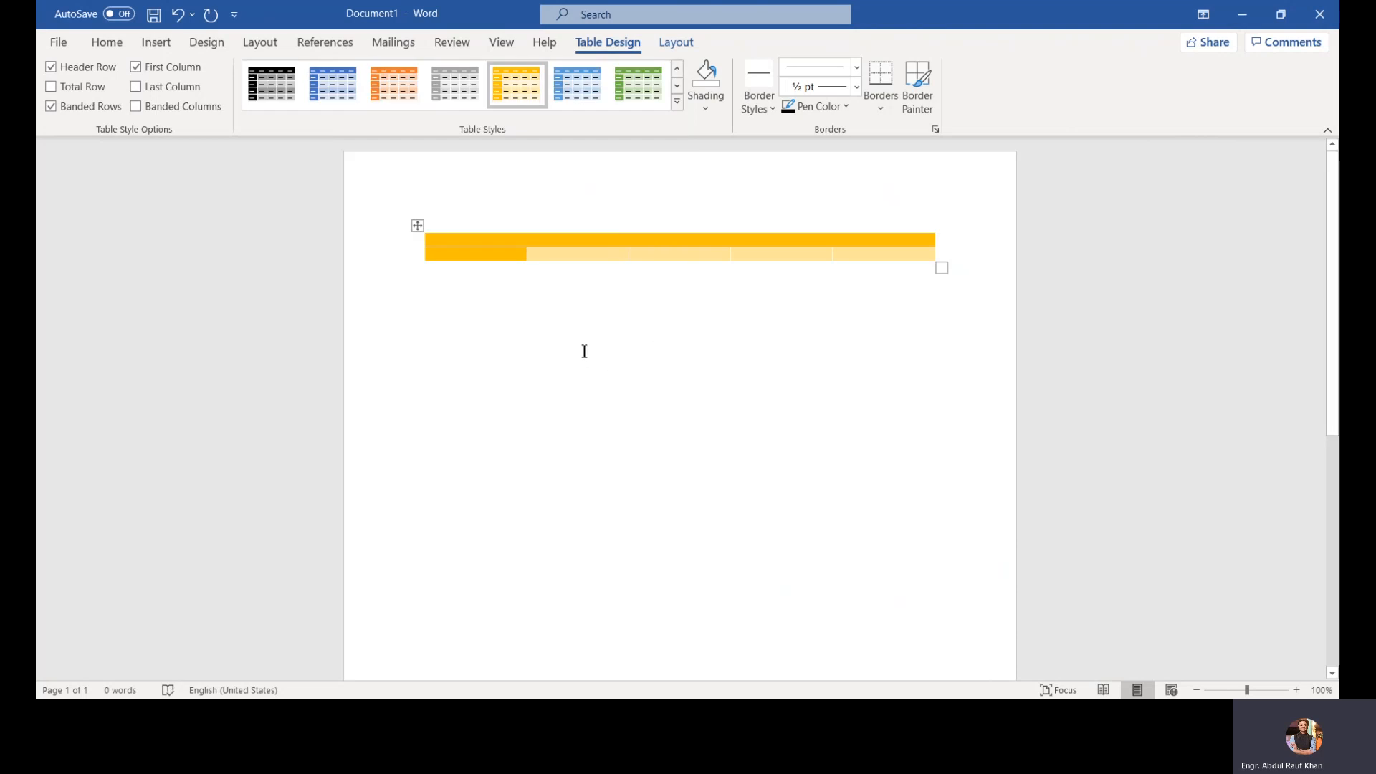
Step: Shade the second cell of the table's second row with a dark orange theme colour
click(705, 109)
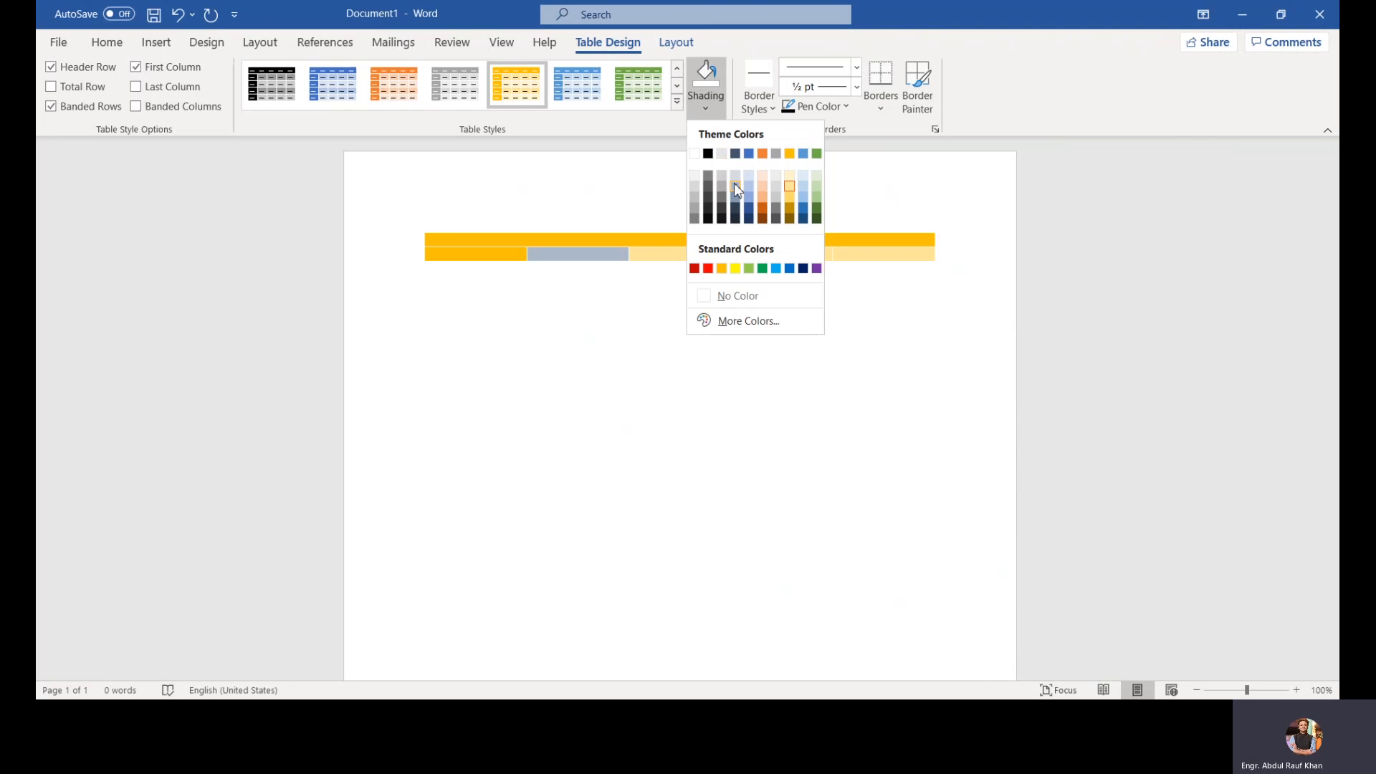
click(764, 210)
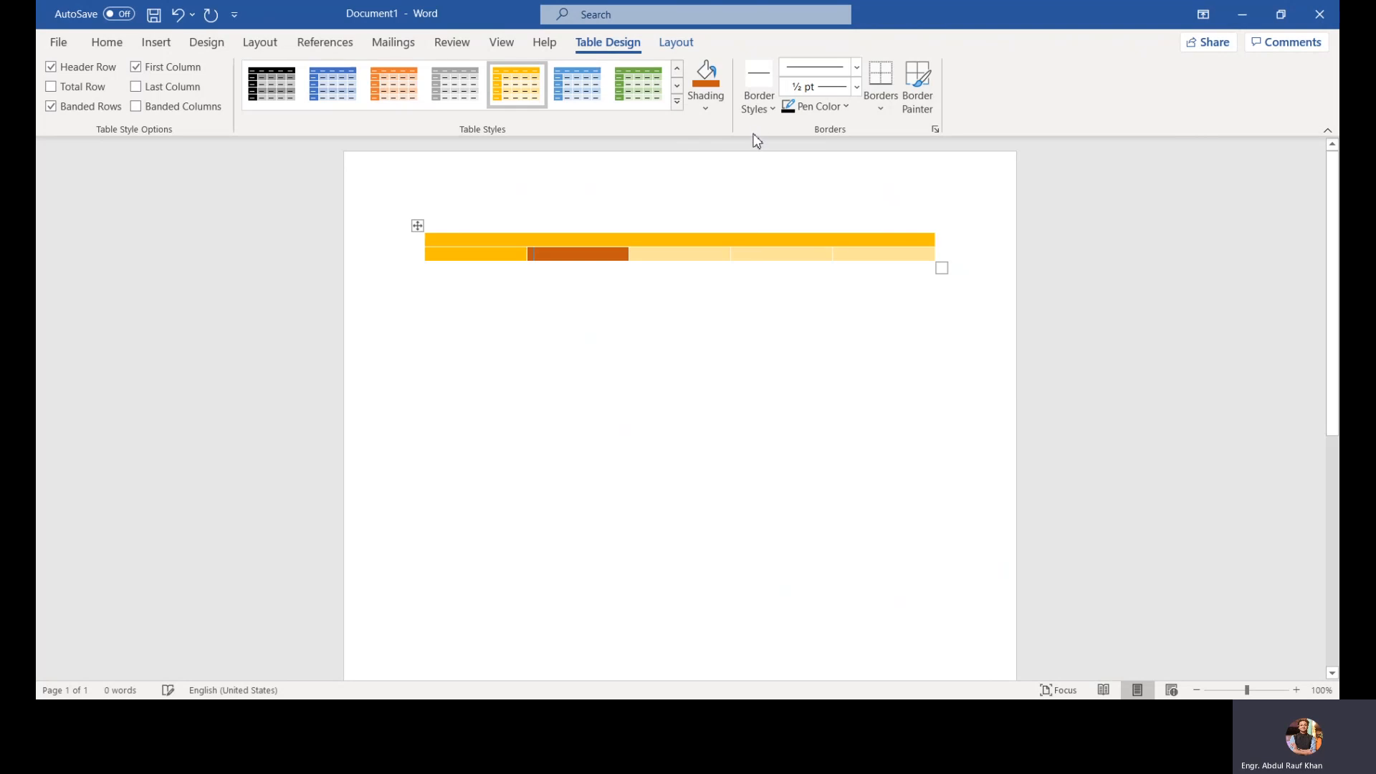
Step: Choose the single solid line, 1½ pt, Accent 1 border style for drawing table borders
click(759, 96)
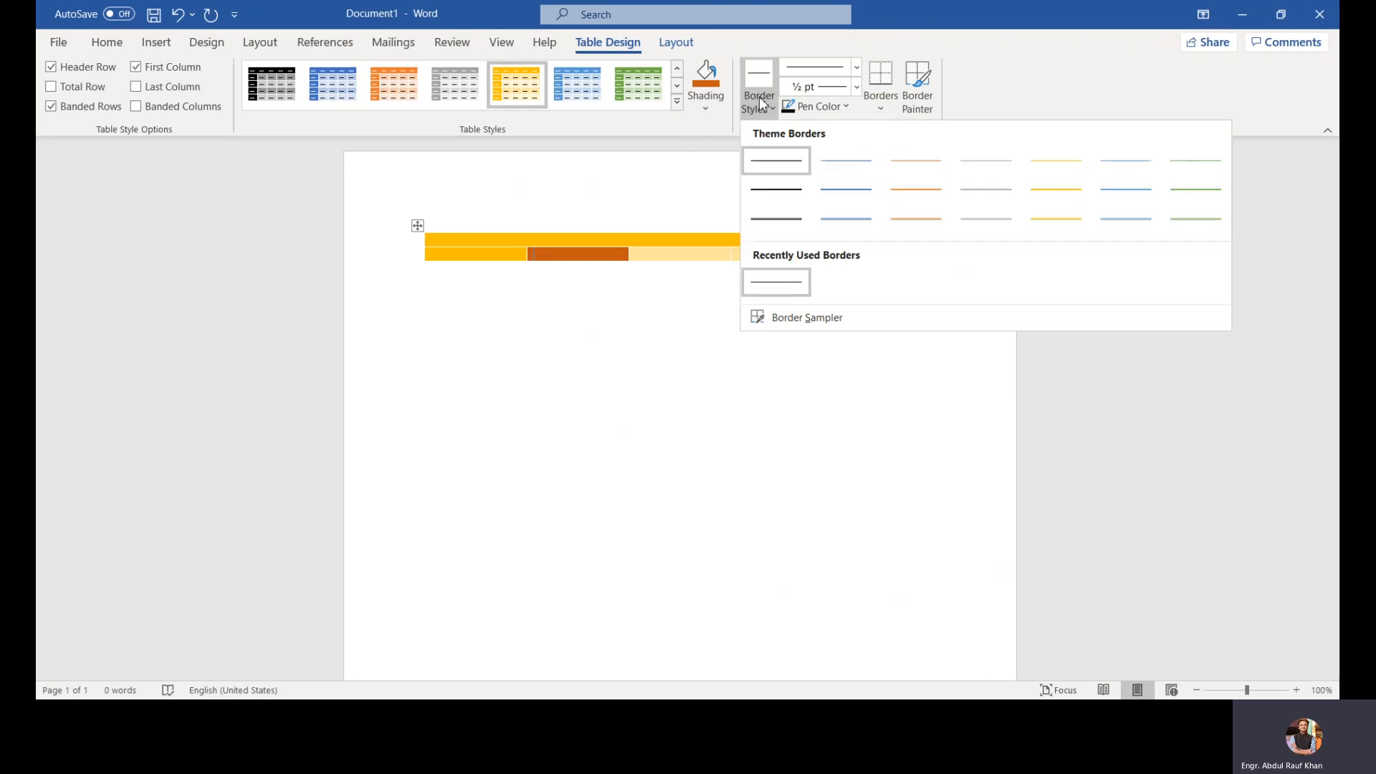
click(836, 198)
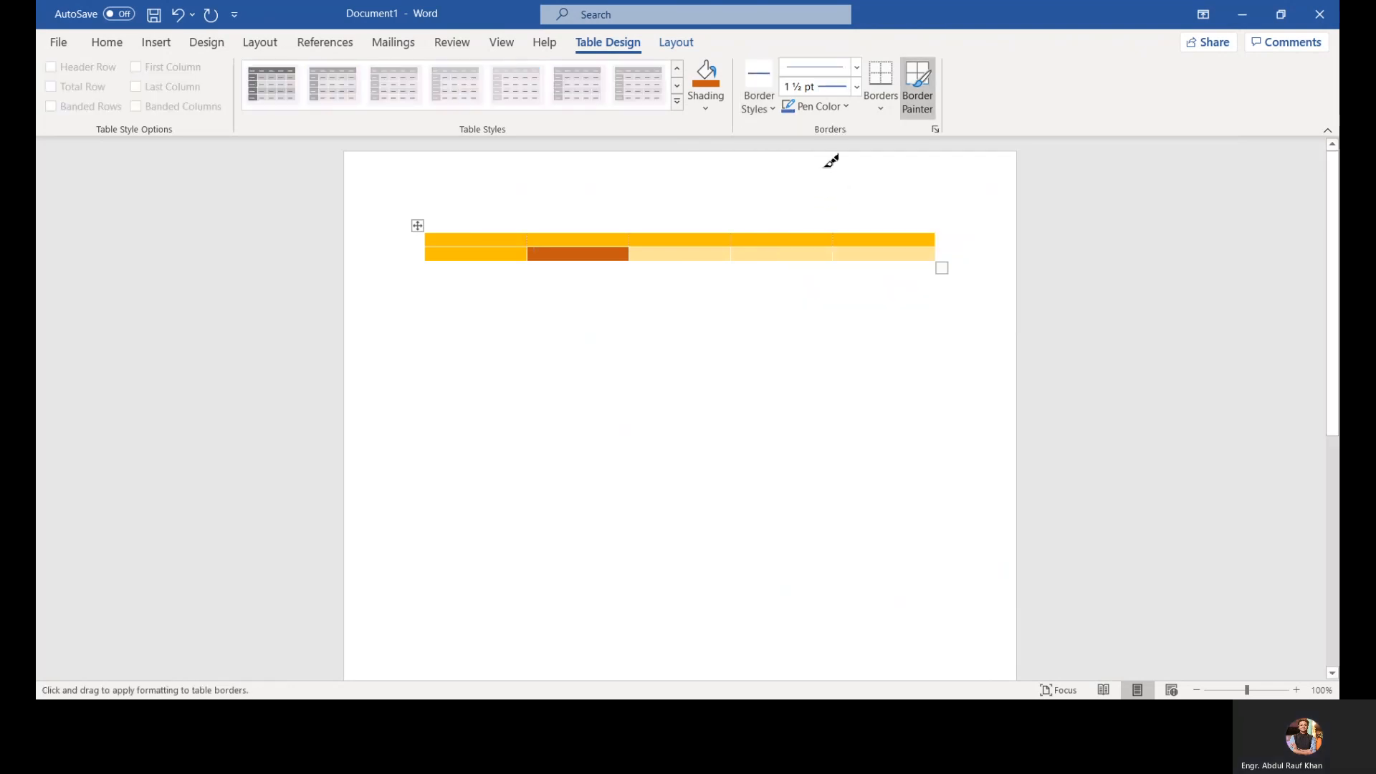
click(881, 108)
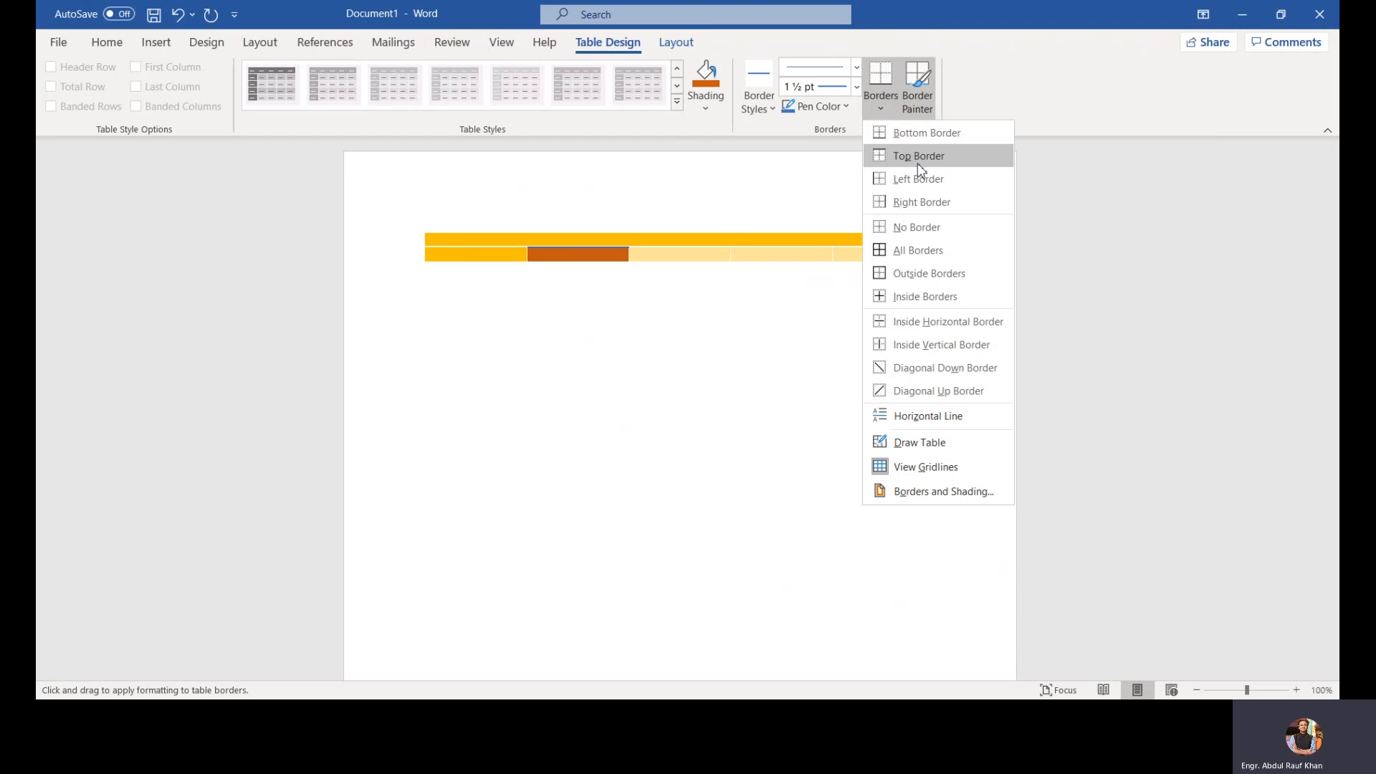
click(779, 345)
Step: Enter 1.28 in the fourth cell of the table's second row
click(779, 256)
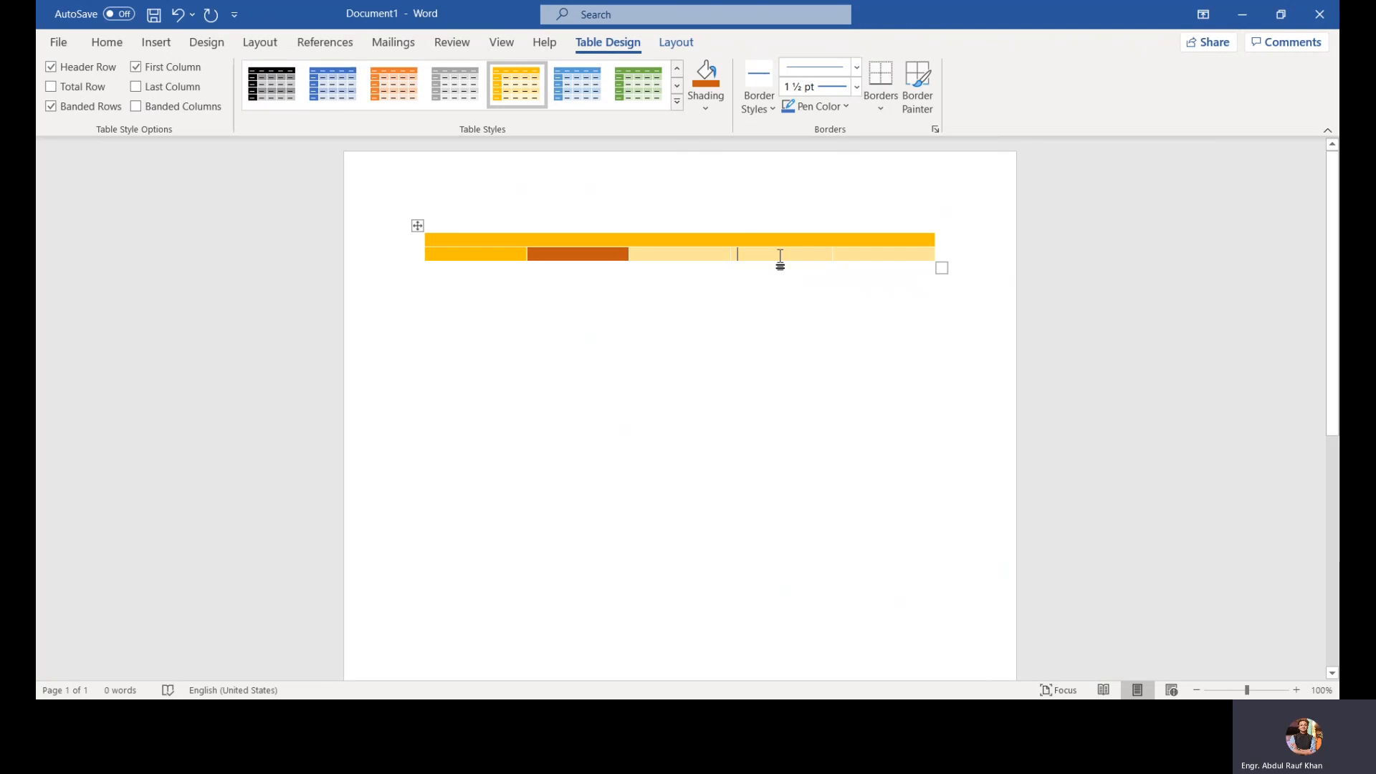
text(128)
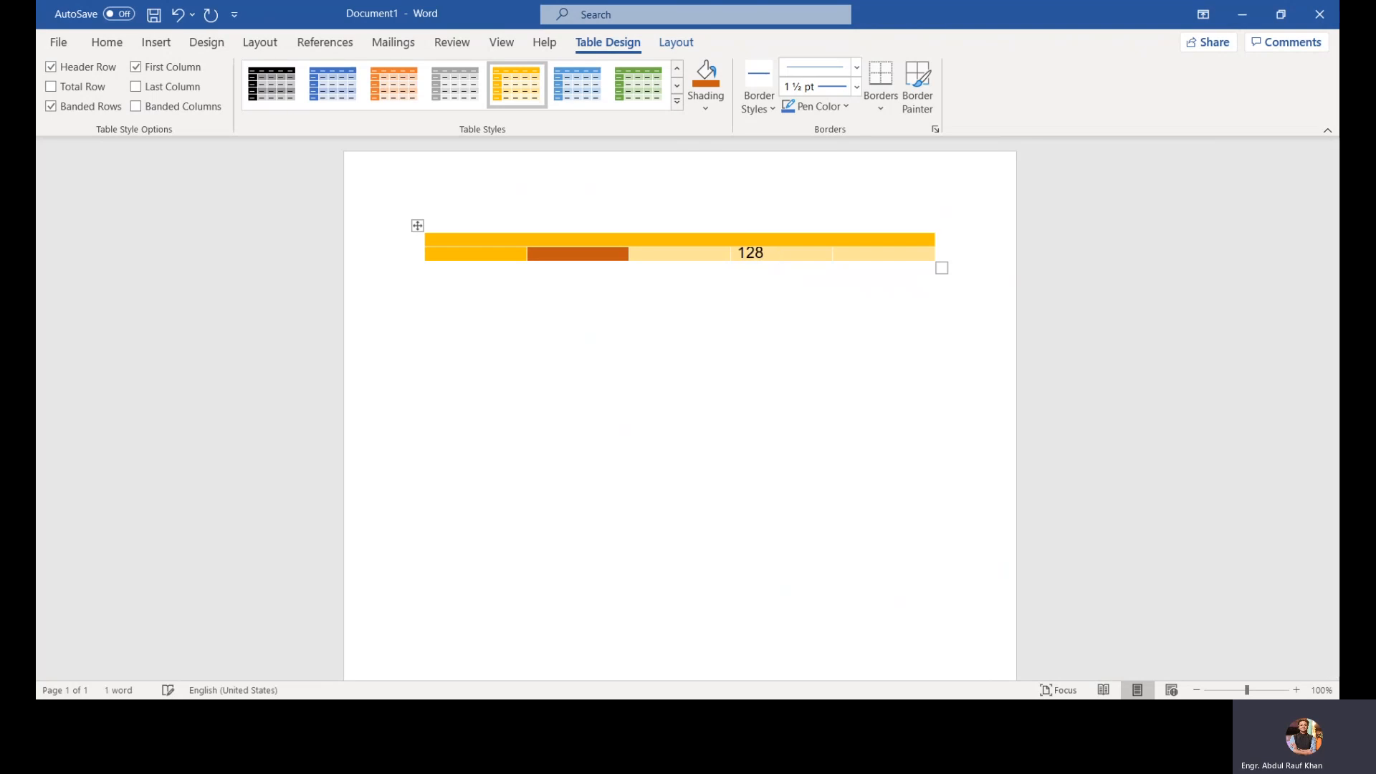
key(BackSpace)
key(BackSpace)
text(.2)
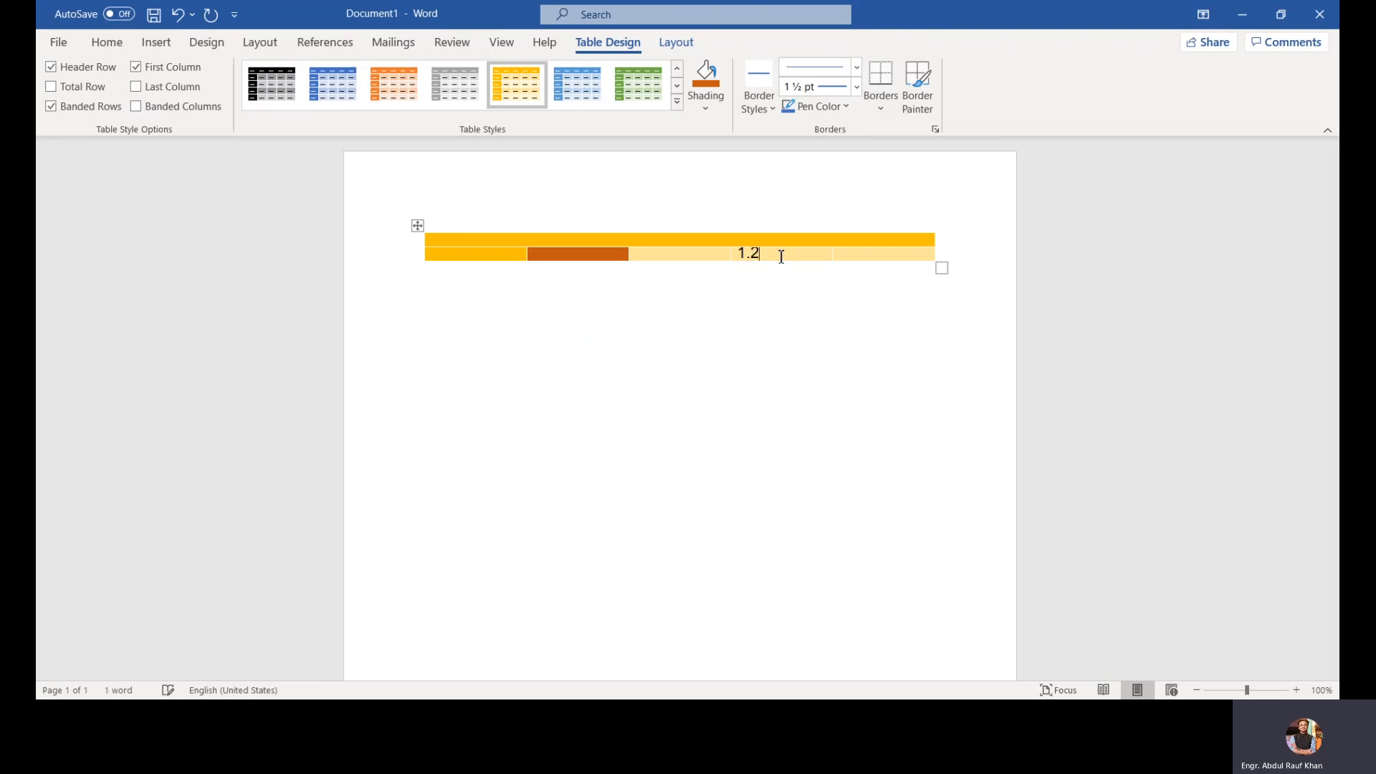
text(8)
Step: Select the 1.28 text and apply outside borders to its cell
key(ctrl+a)
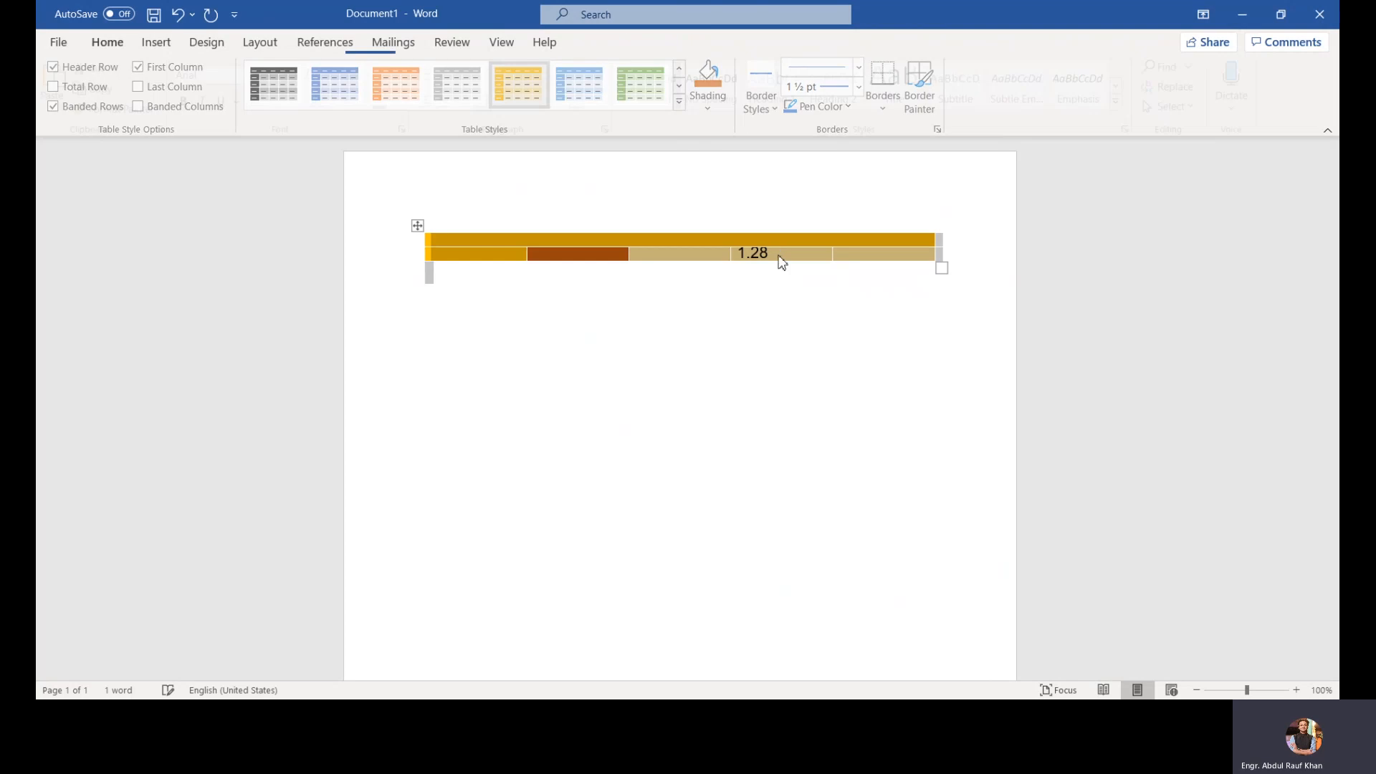
click(780, 257)
double_click(797, 255)
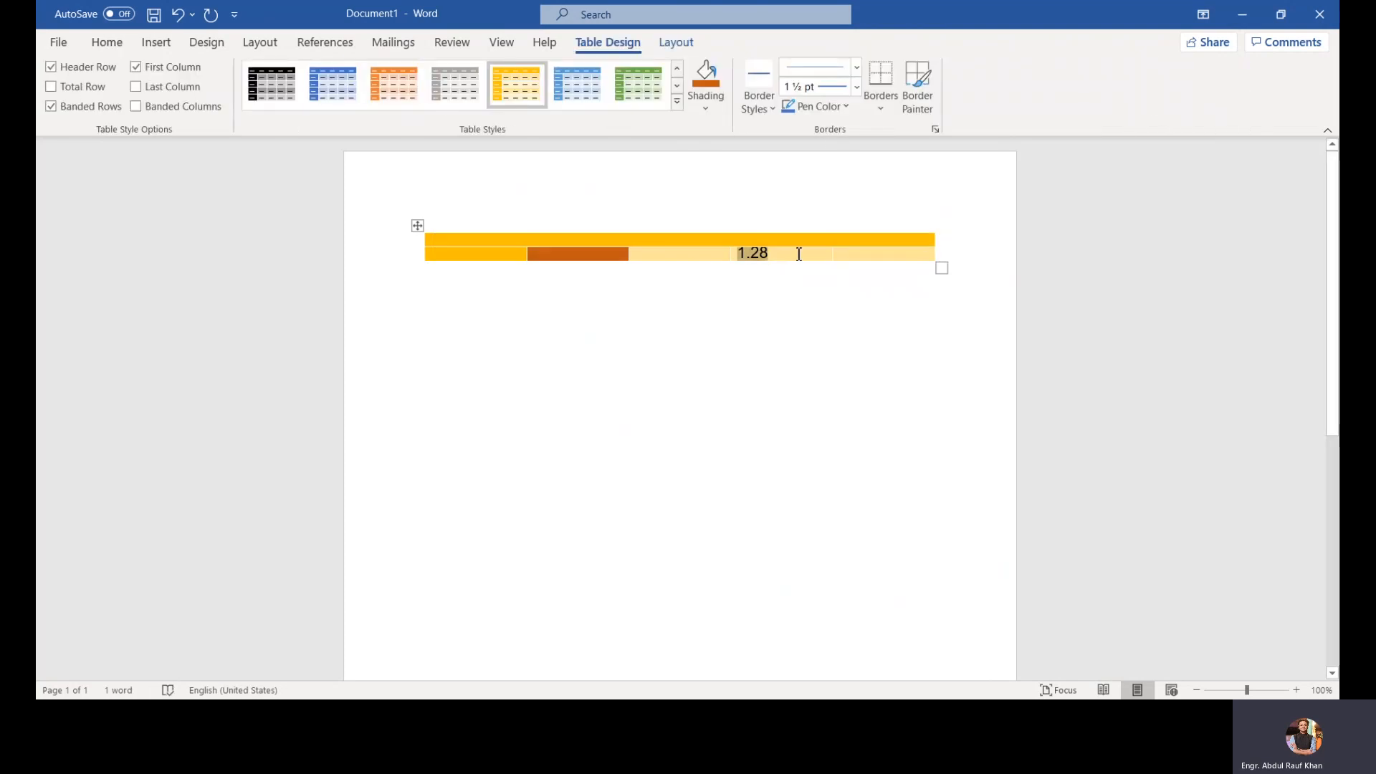
click(886, 111)
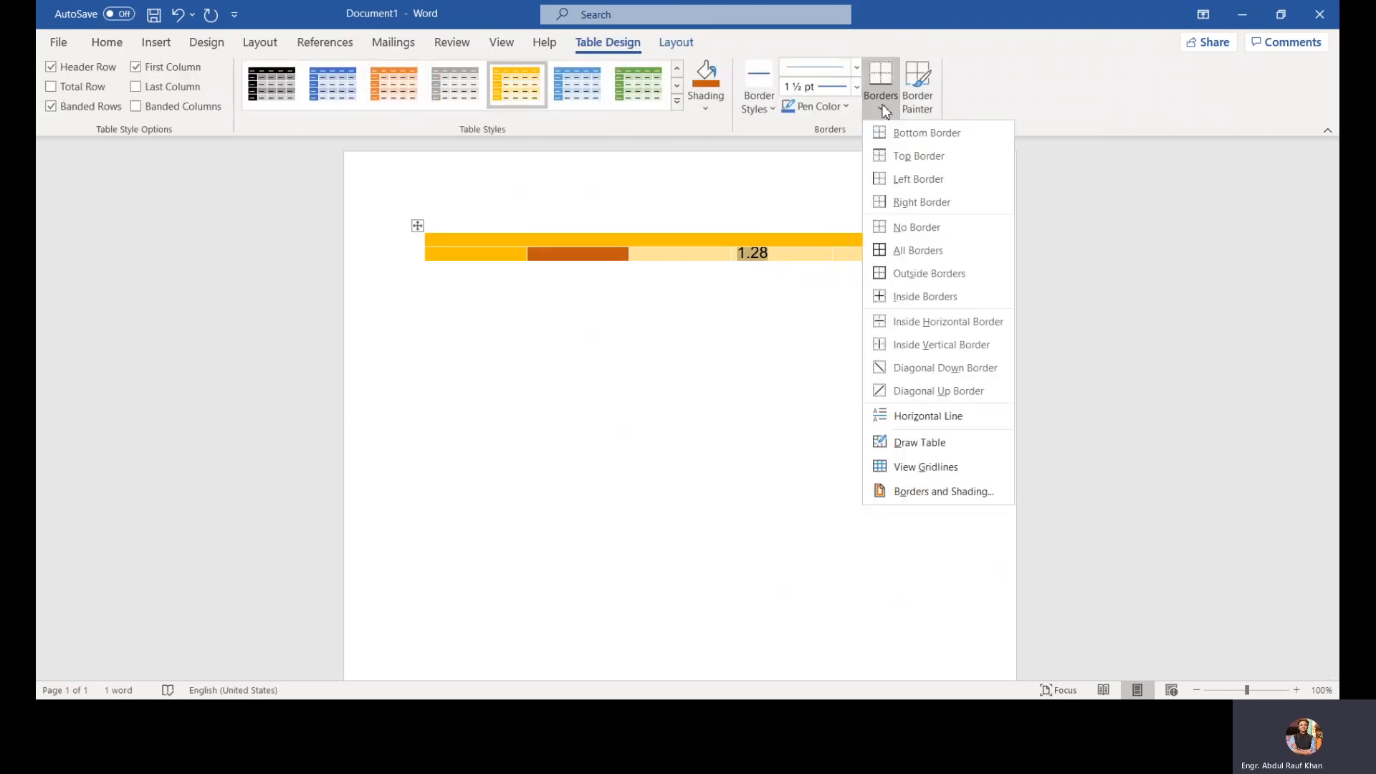
click(918, 264)
click(792, 301)
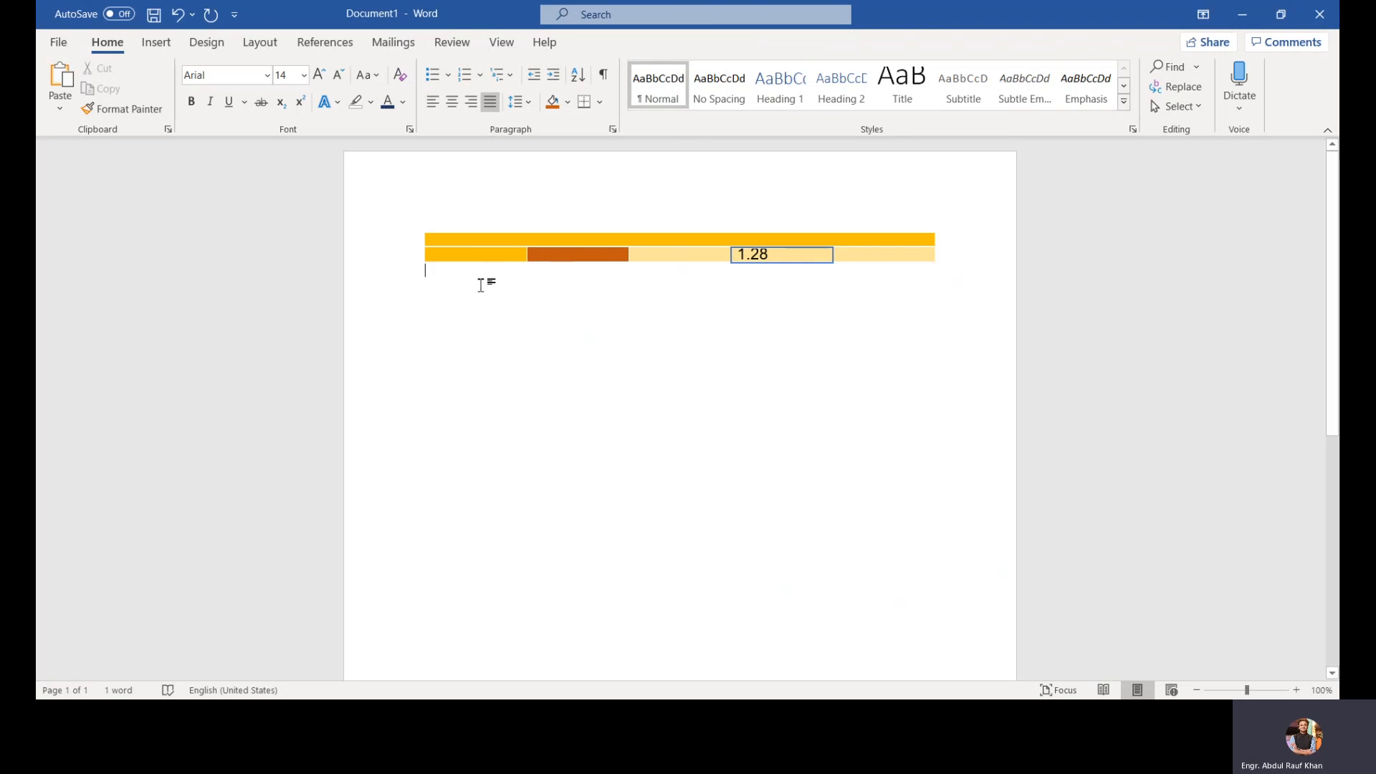
Step: Select the whole table, then select a single cell with the table Select options
mouse_move(422, 227)
click(422, 226)
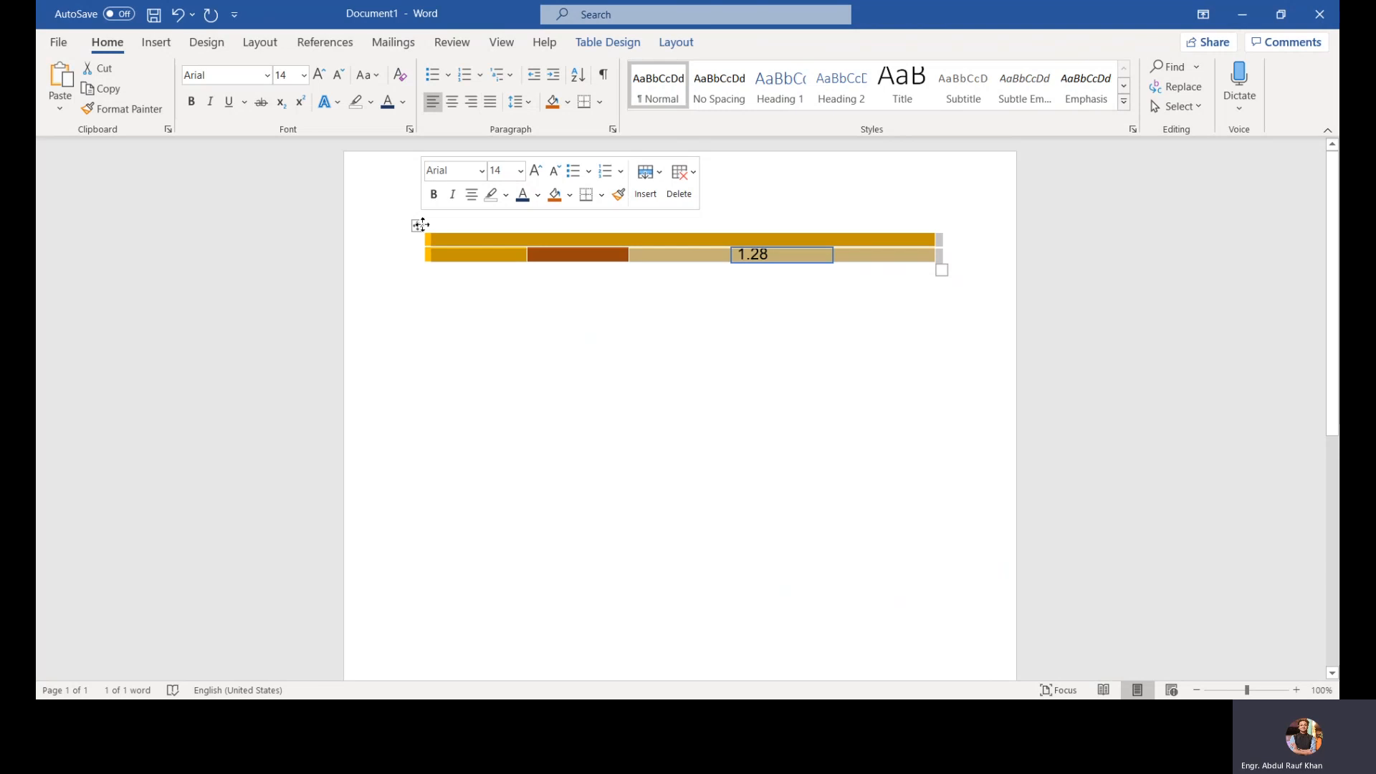
click(636, 49)
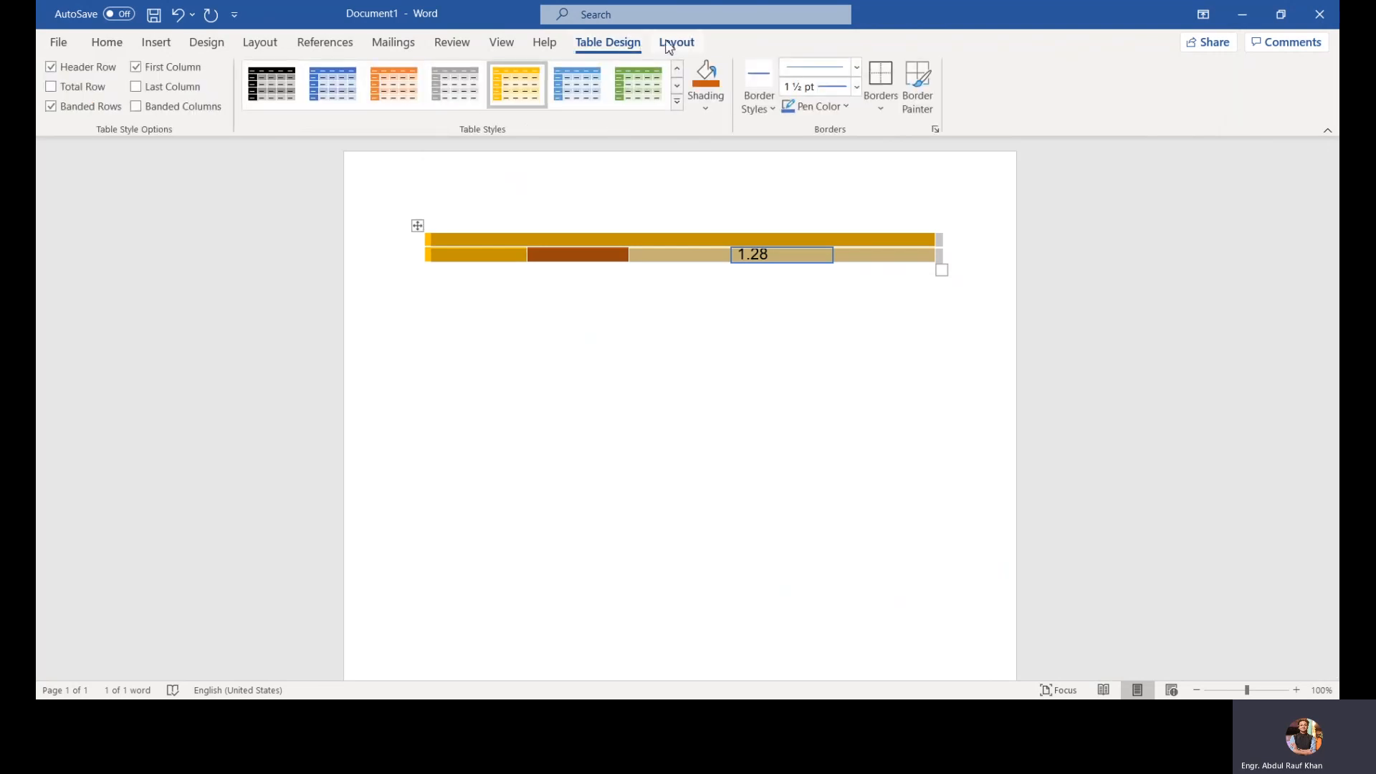
click(676, 43)
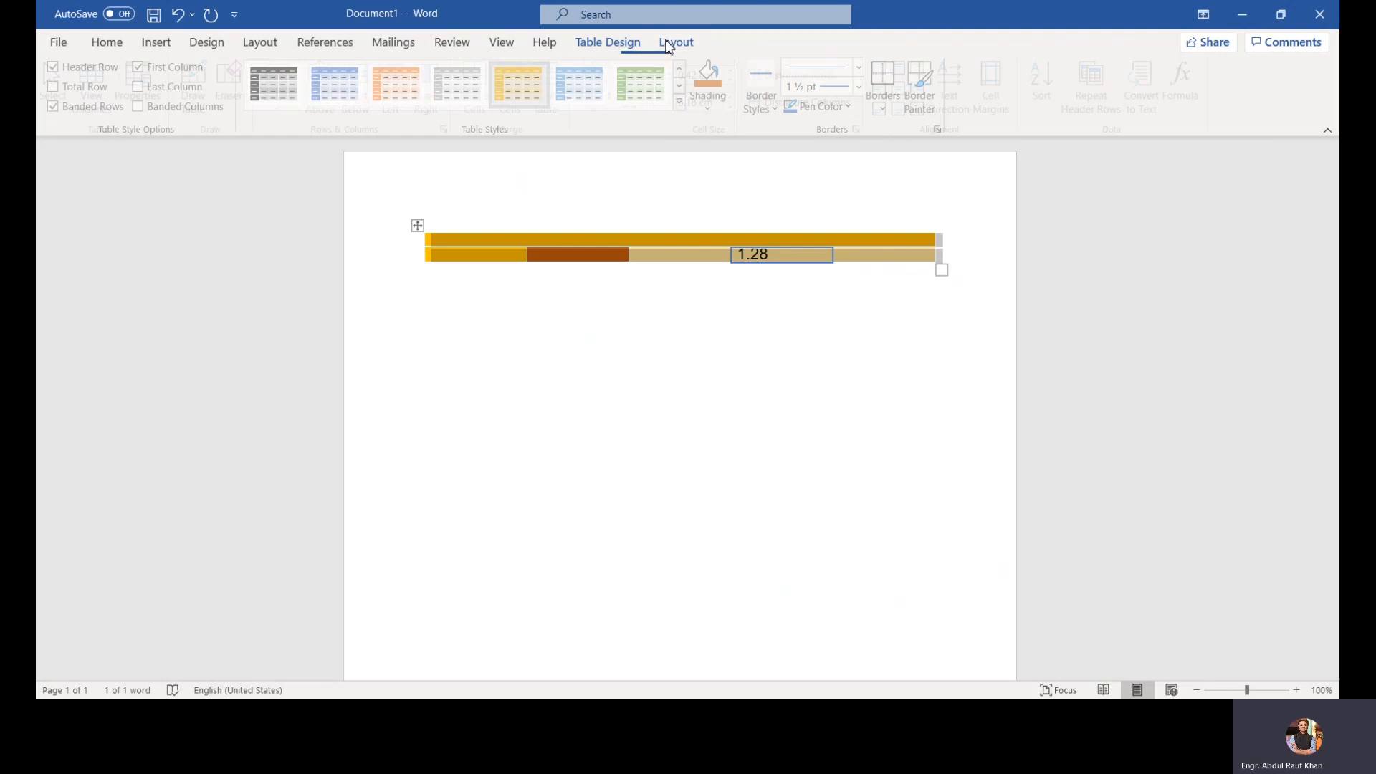
click(75, 116)
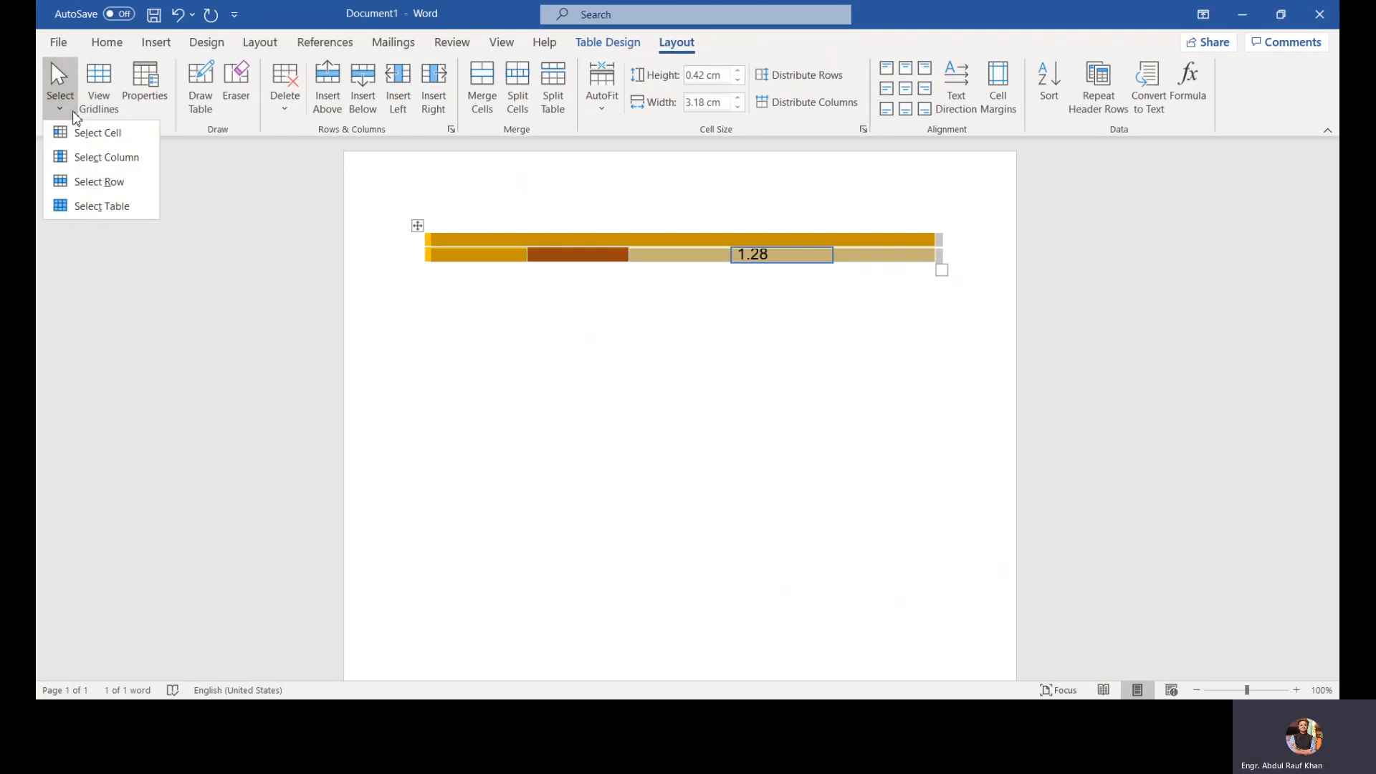
click(93, 140)
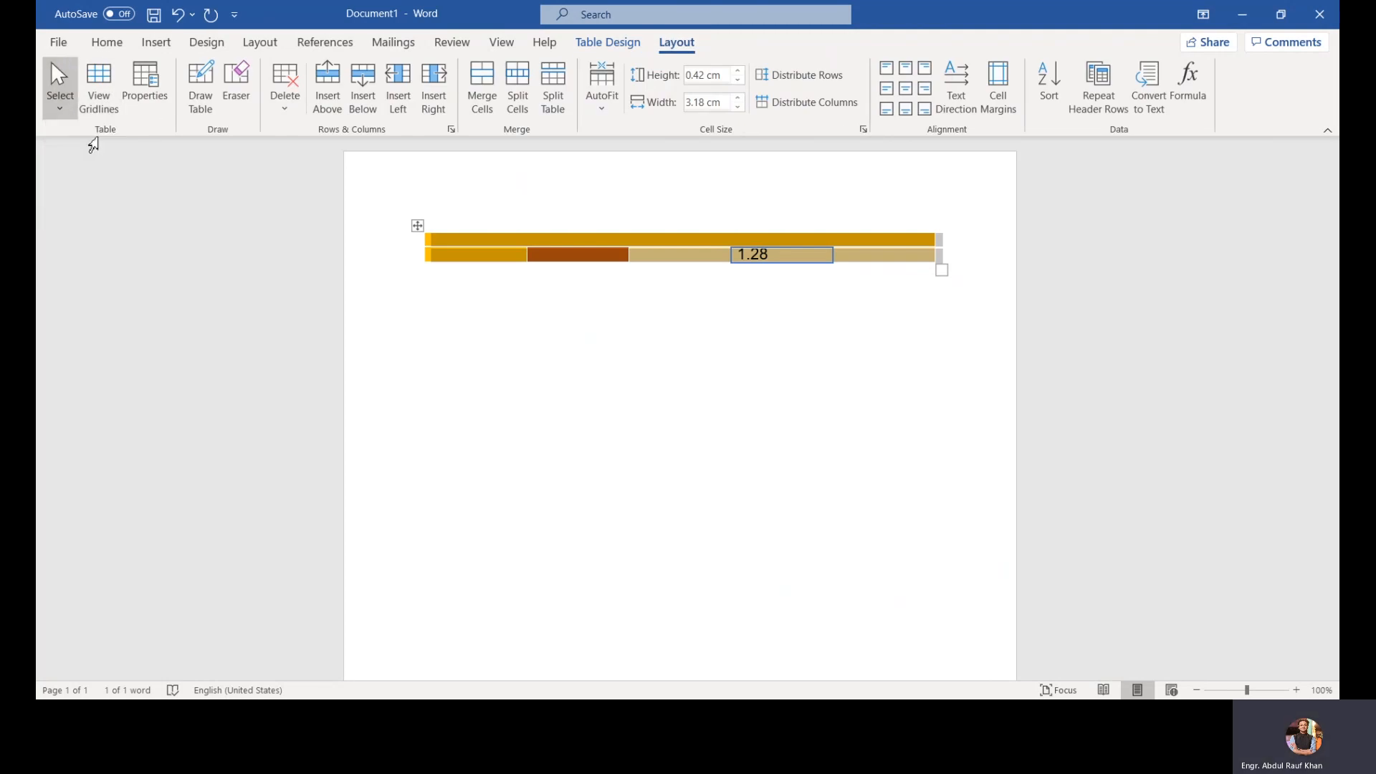
click(492, 265)
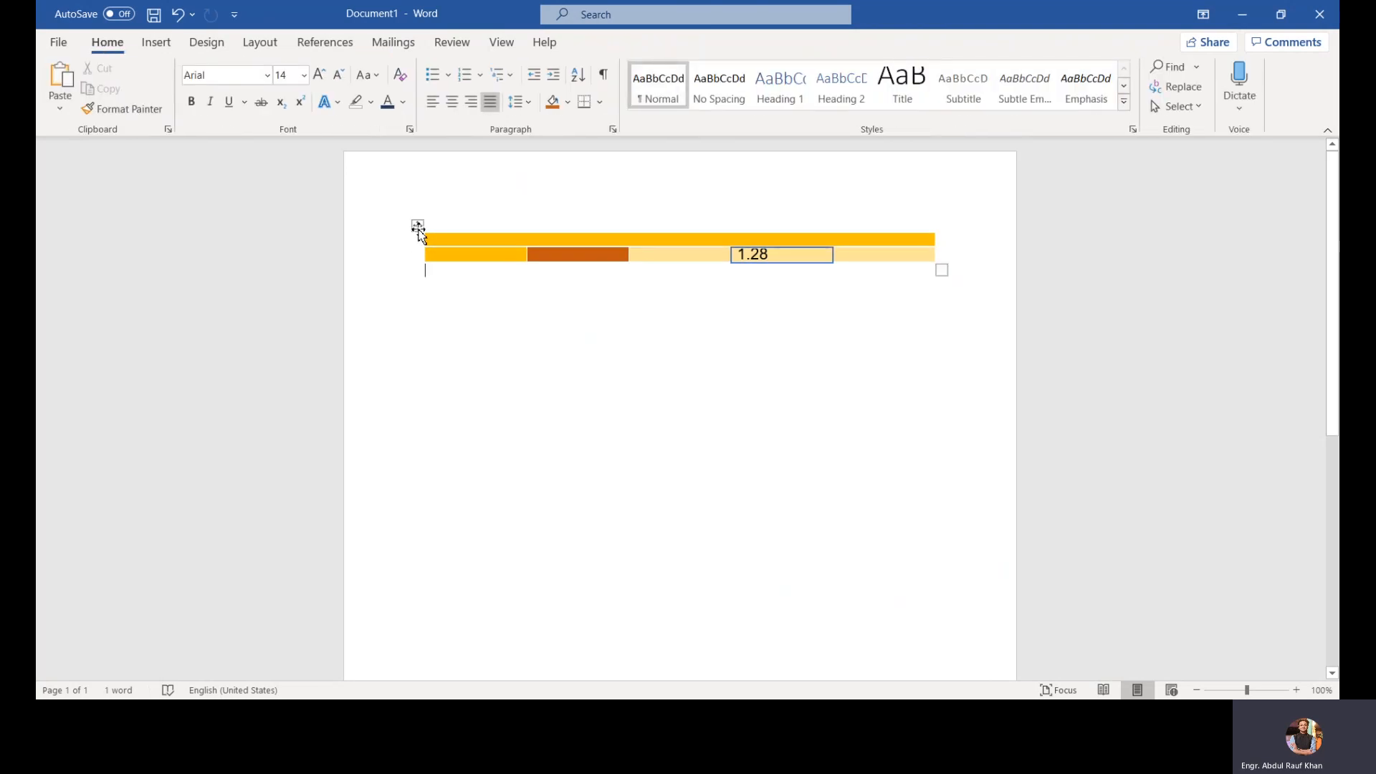
Step: Delete the selected table's rows and undo the deletion
click(418, 227)
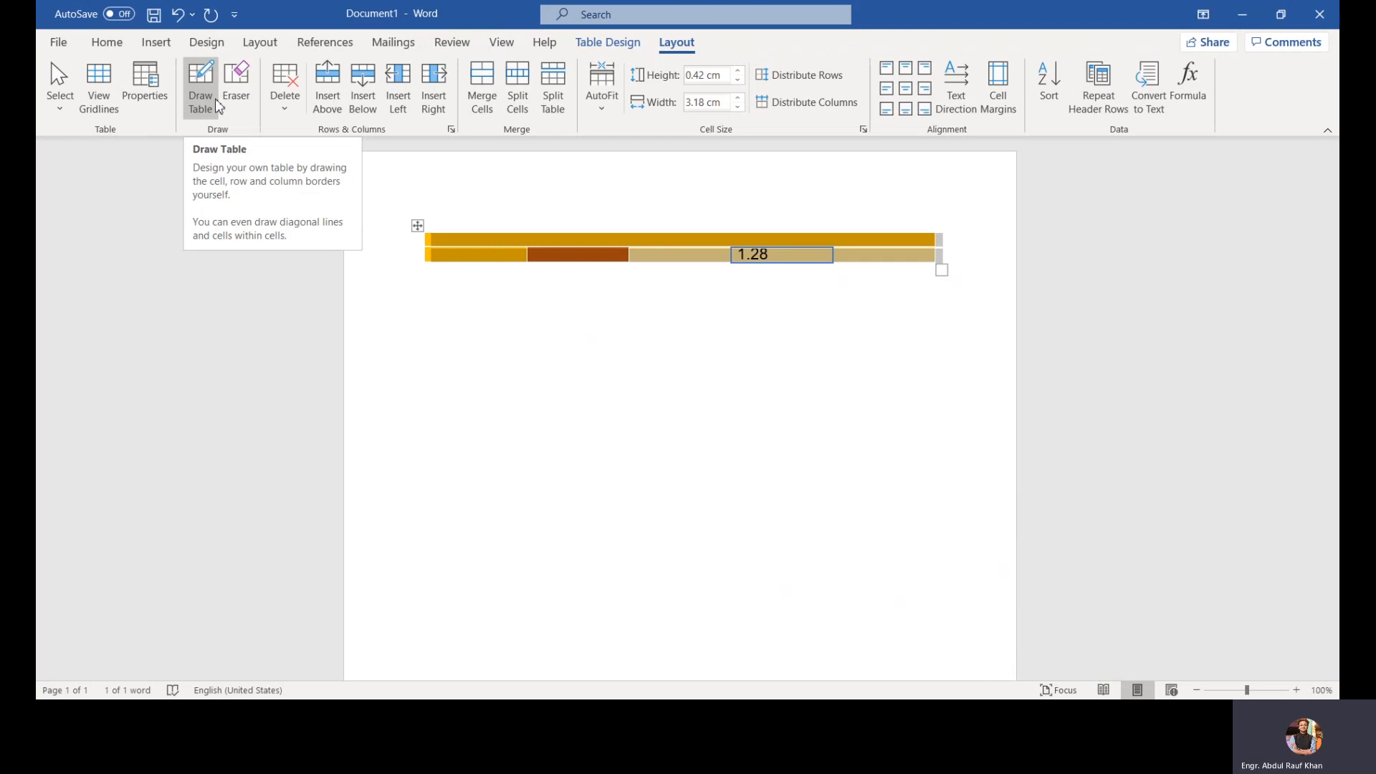
click(284, 108)
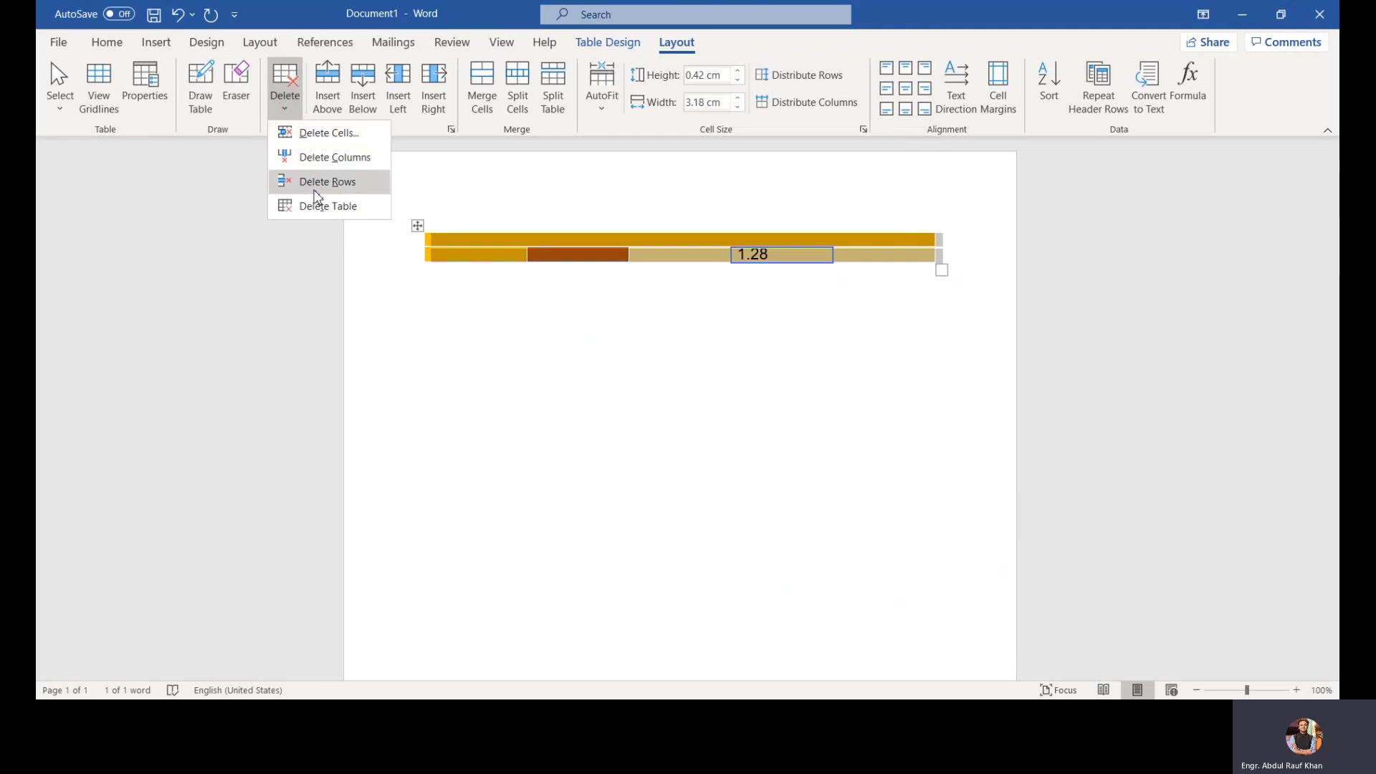
click(324, 209)
key(ctrl+z)
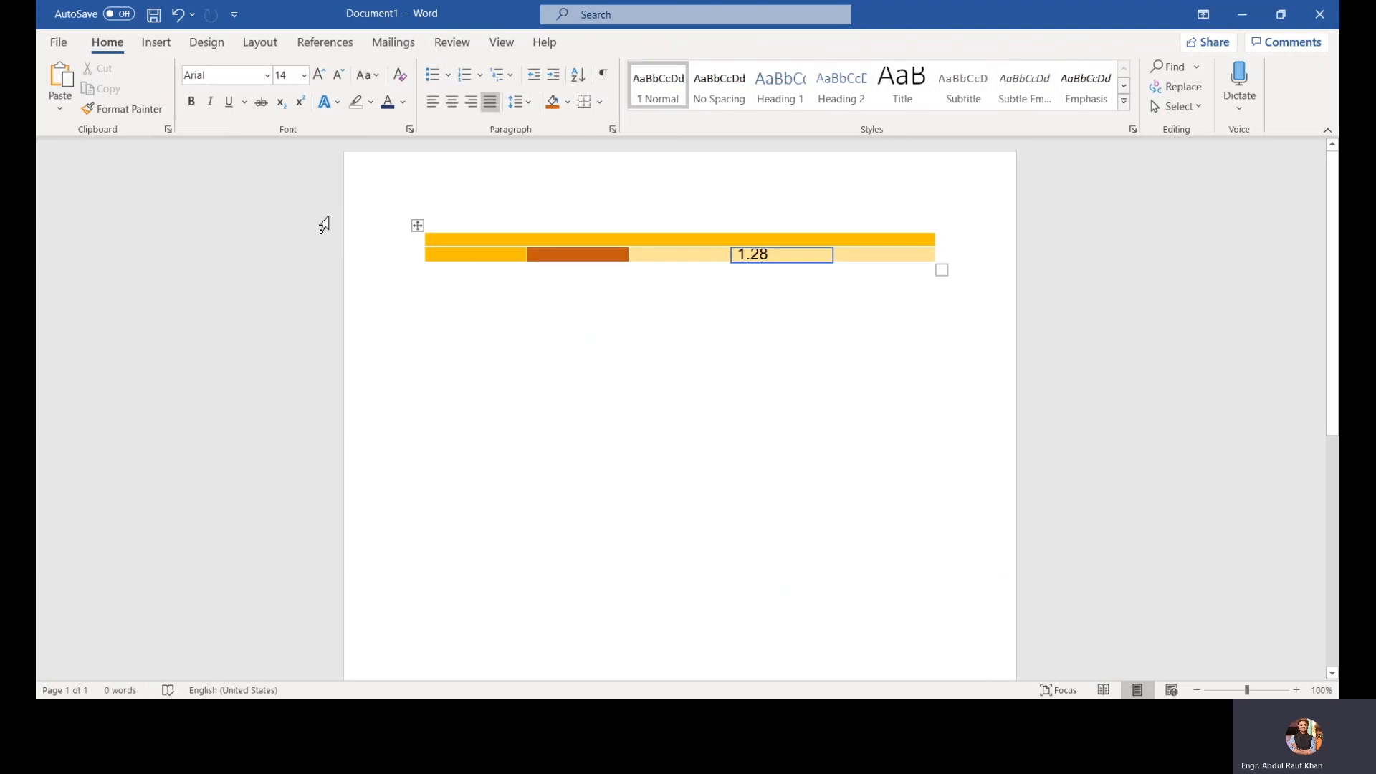
Step: Select the table's top row and insert two rows above and two rows below it
click(417, 225)
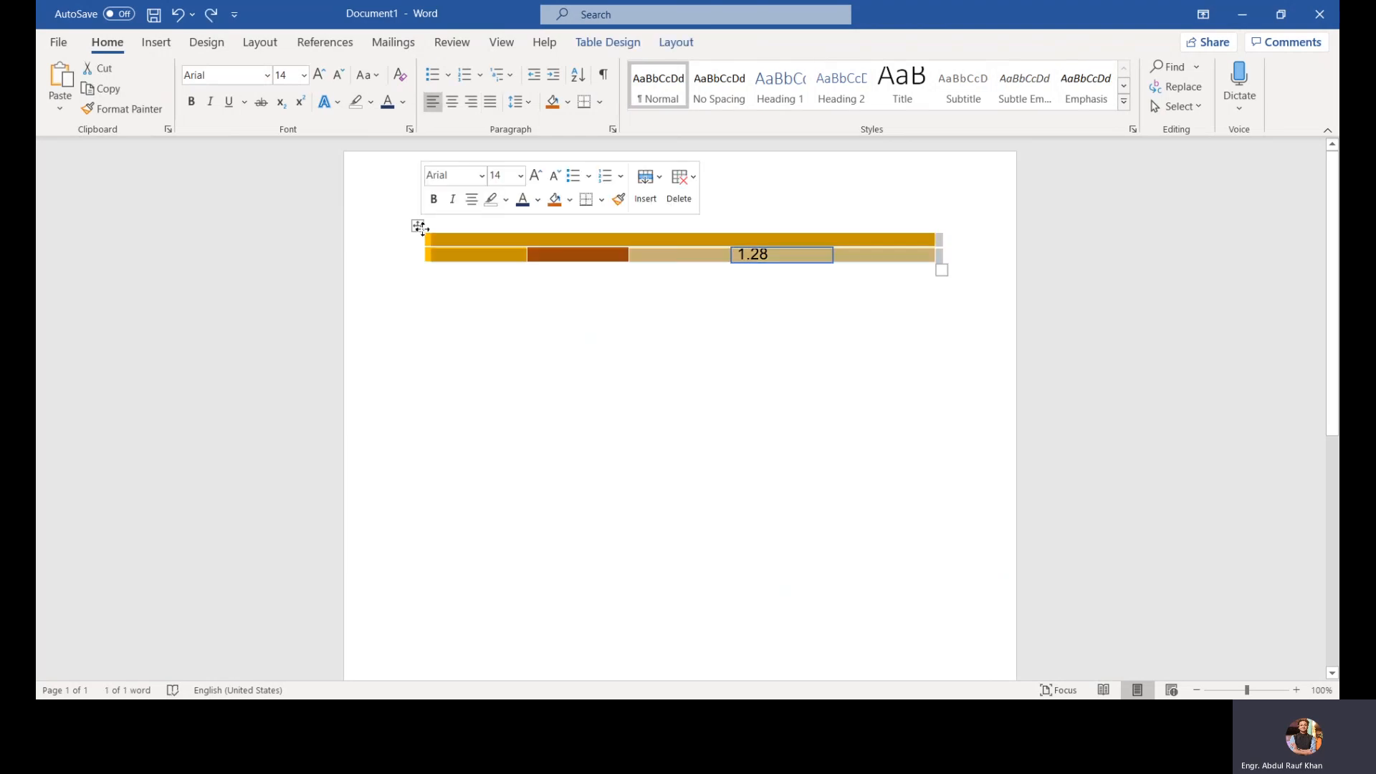
click(682, 43)
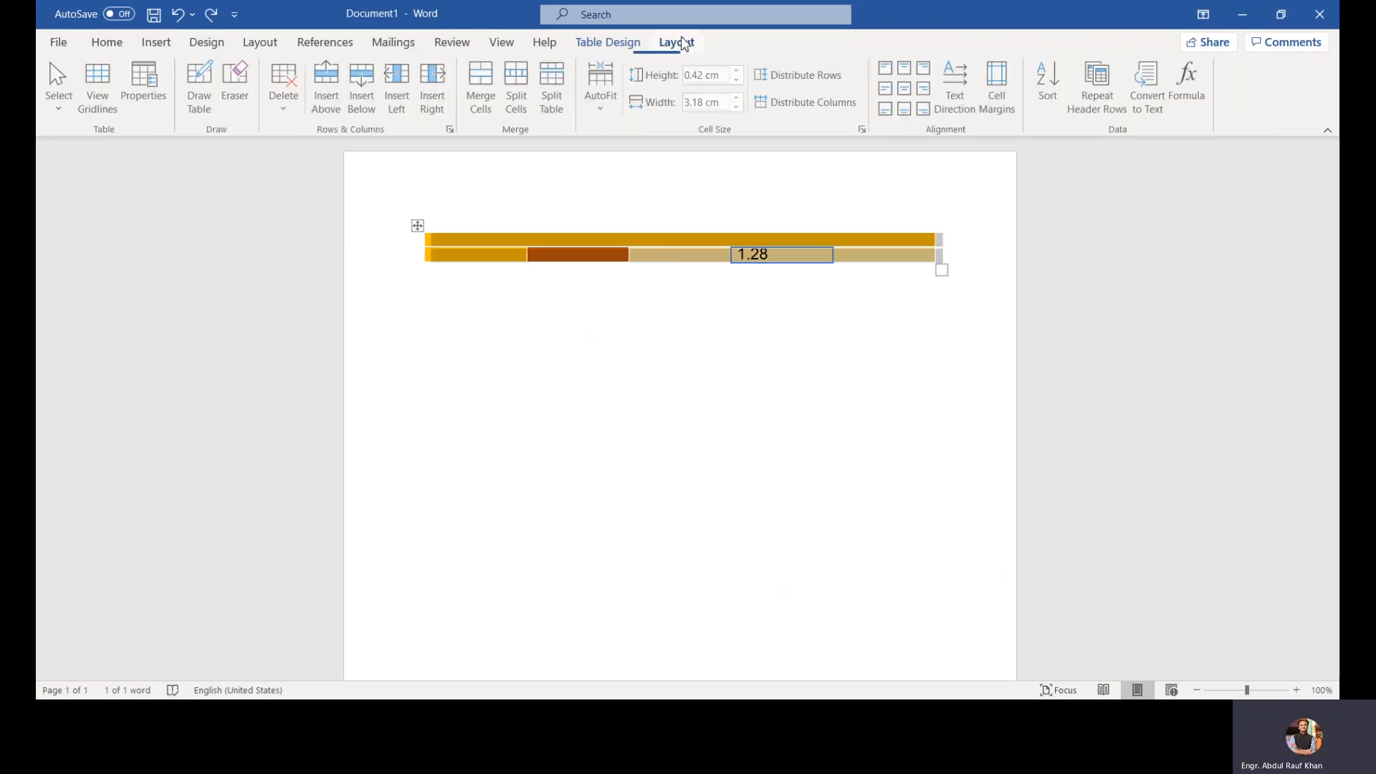
click(471, 245)
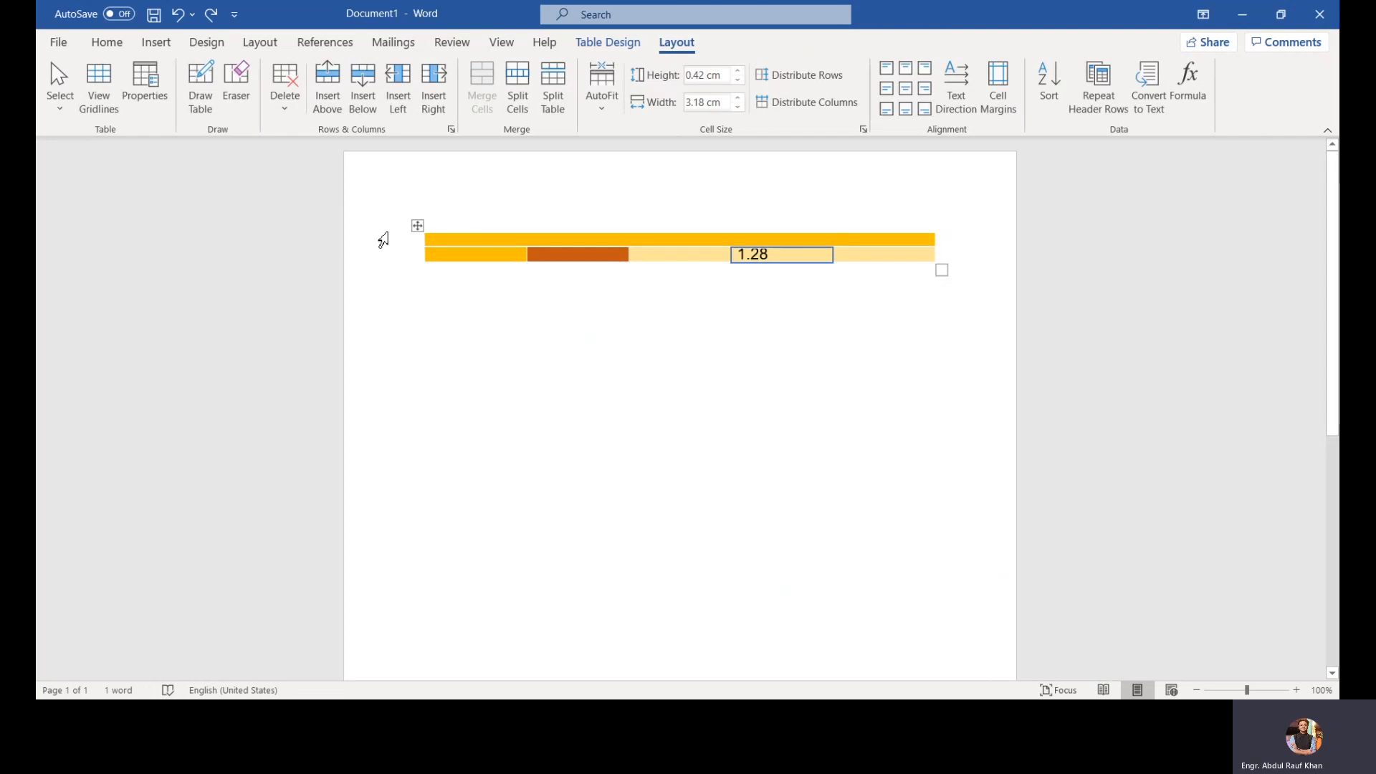
click(383, 240)
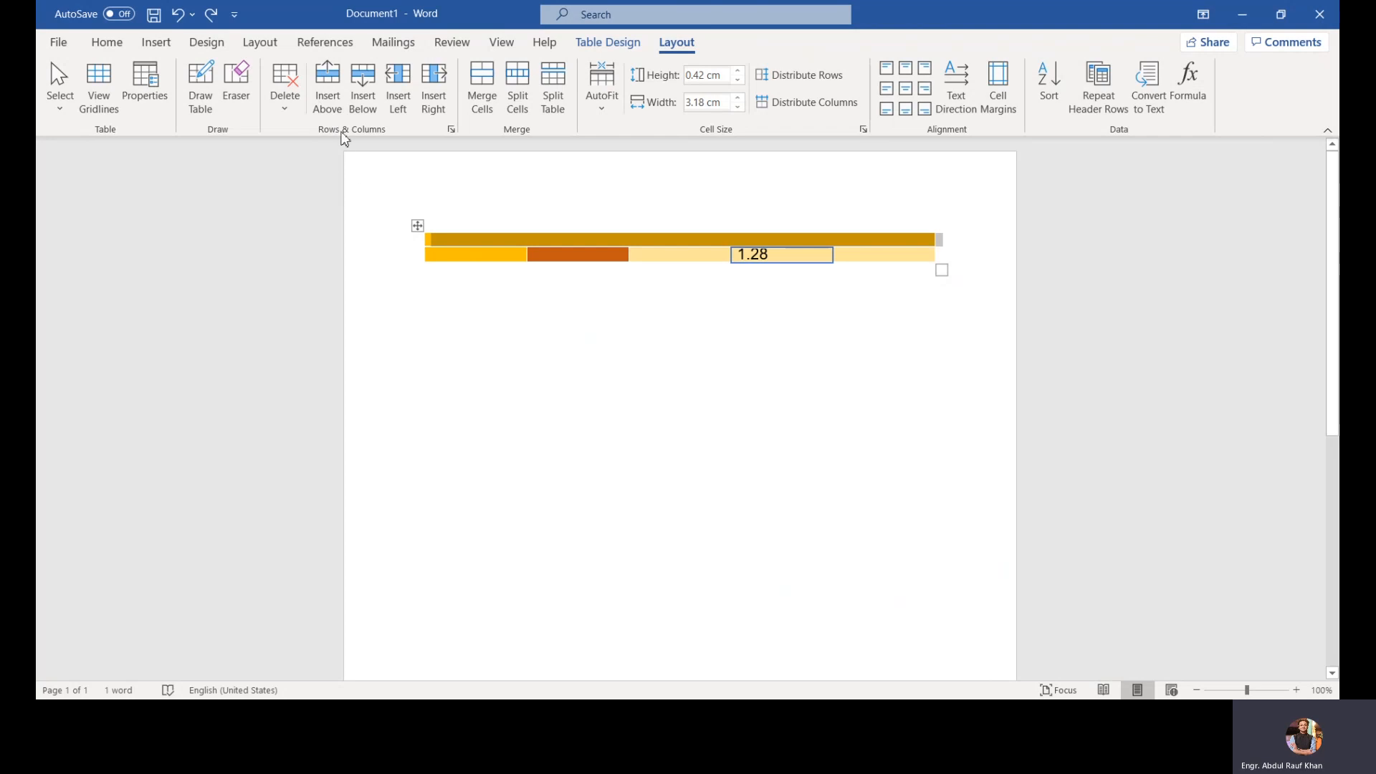
click(328, 107)
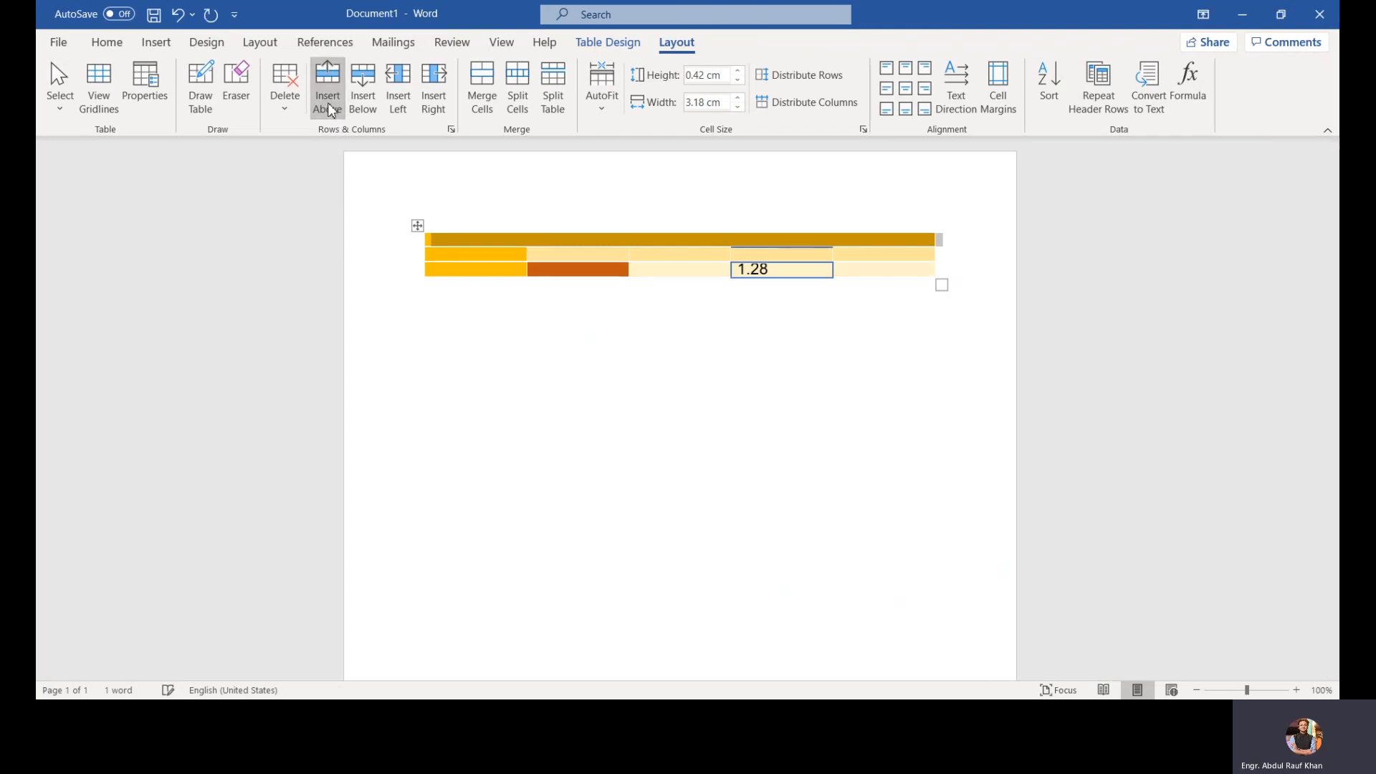
click(335, 108)
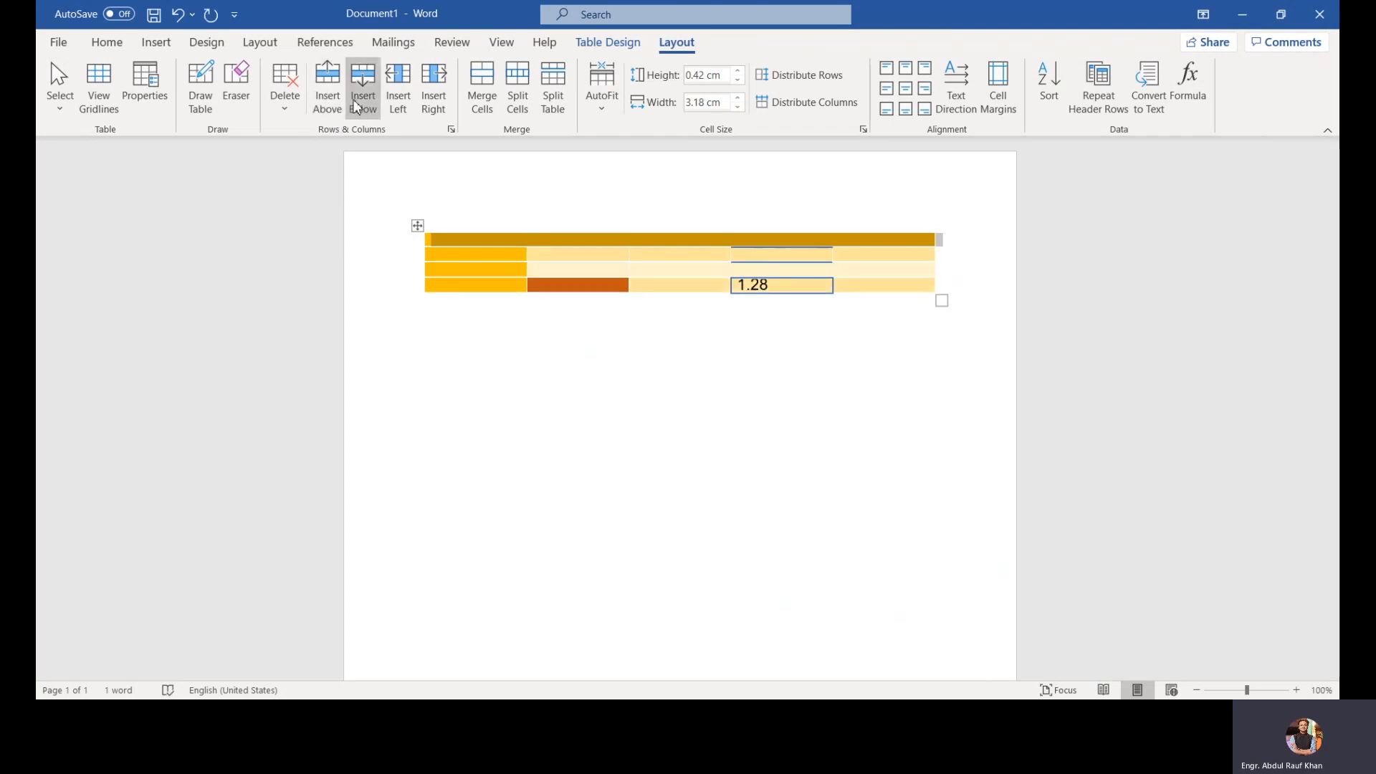
click(362, 100)
click(363, 101)
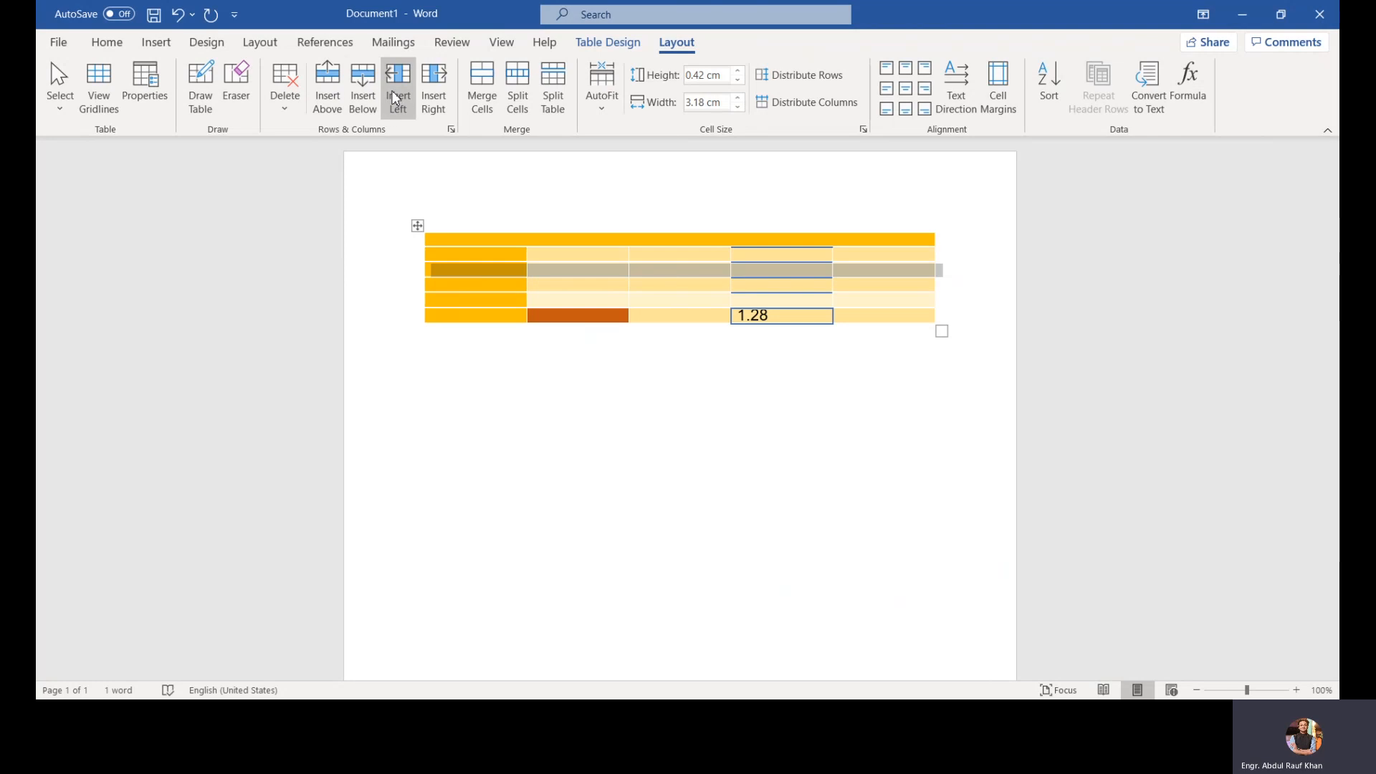
Step: Insert two columns to the left and two columns to the right of the selection
click(393, 98)
click(395, 99)
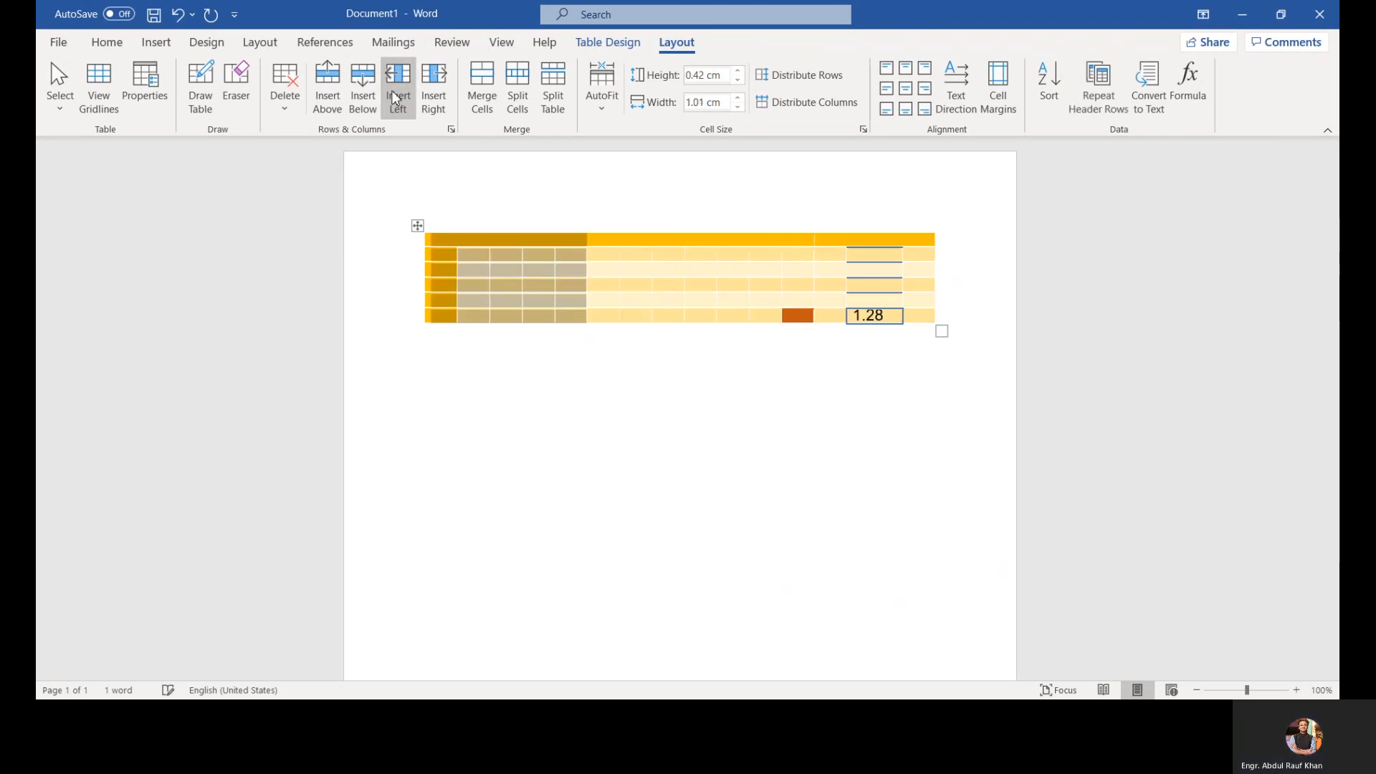
click(428, 93)
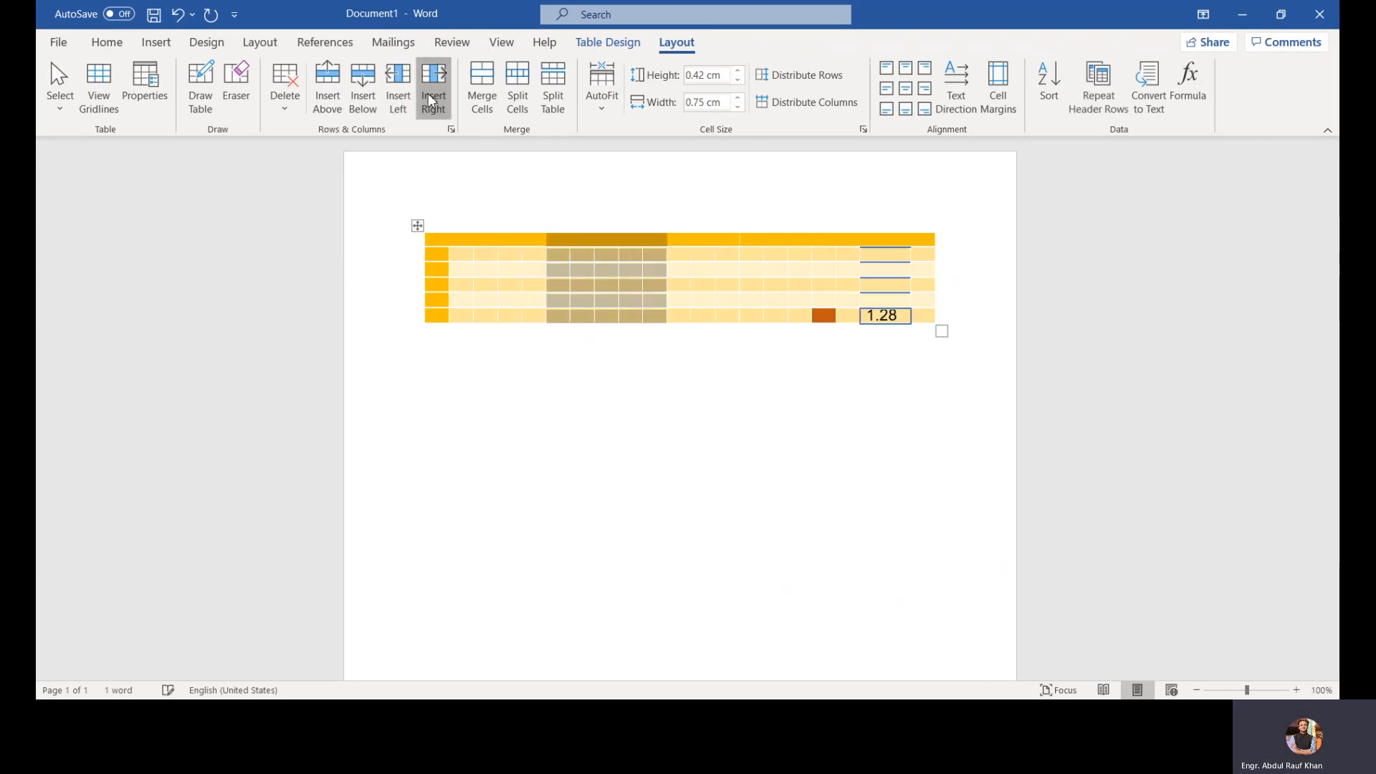
click(428, 93)
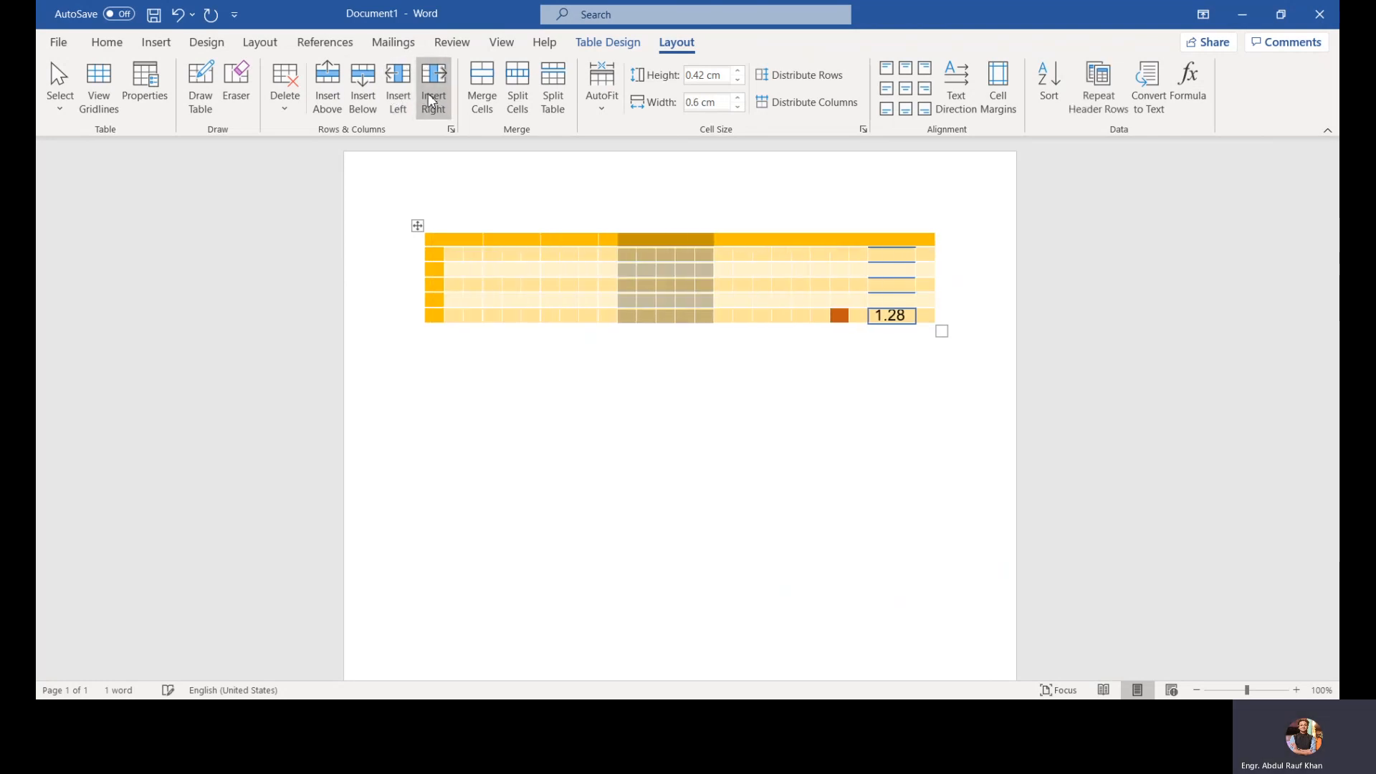
Step: Fit the table to the page width with AutoFit Window
click(498, 186)
click(546, 263)
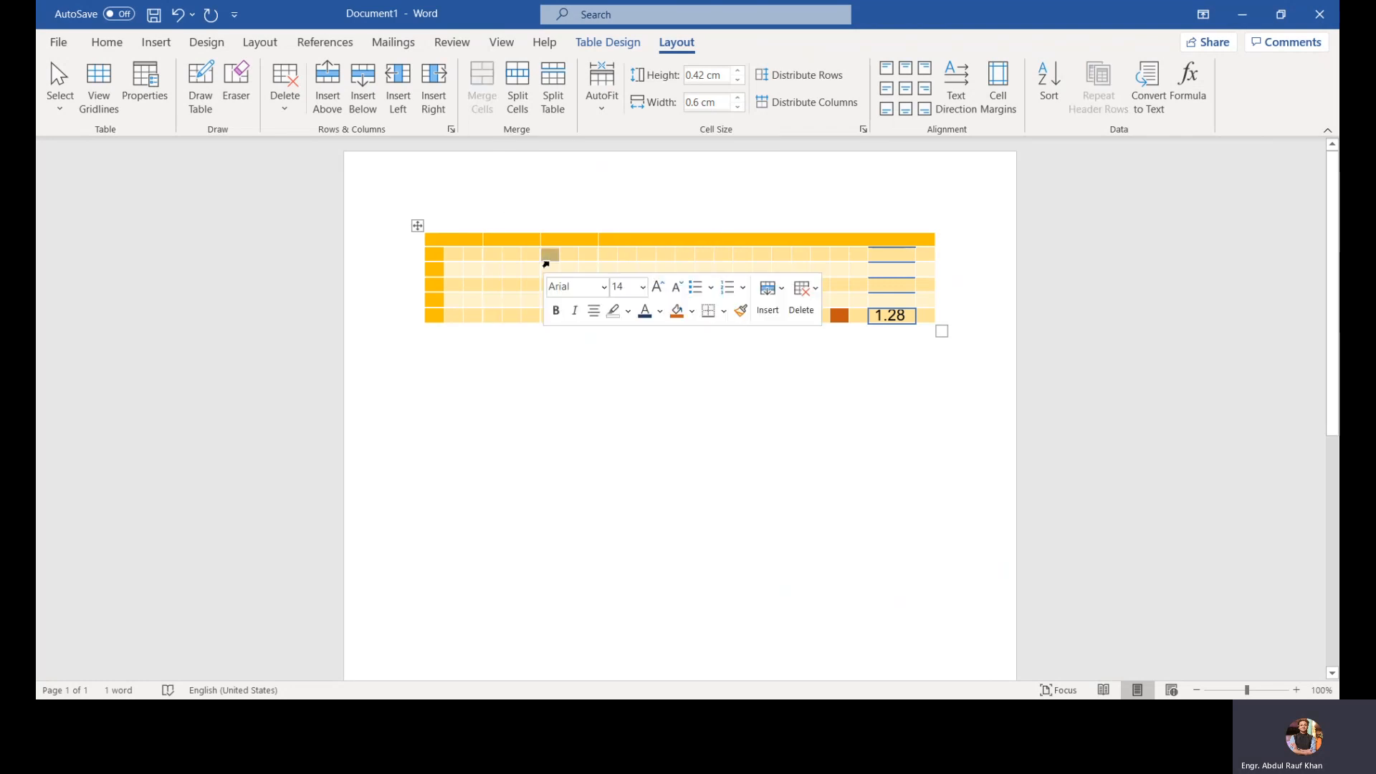
click(604, 114)
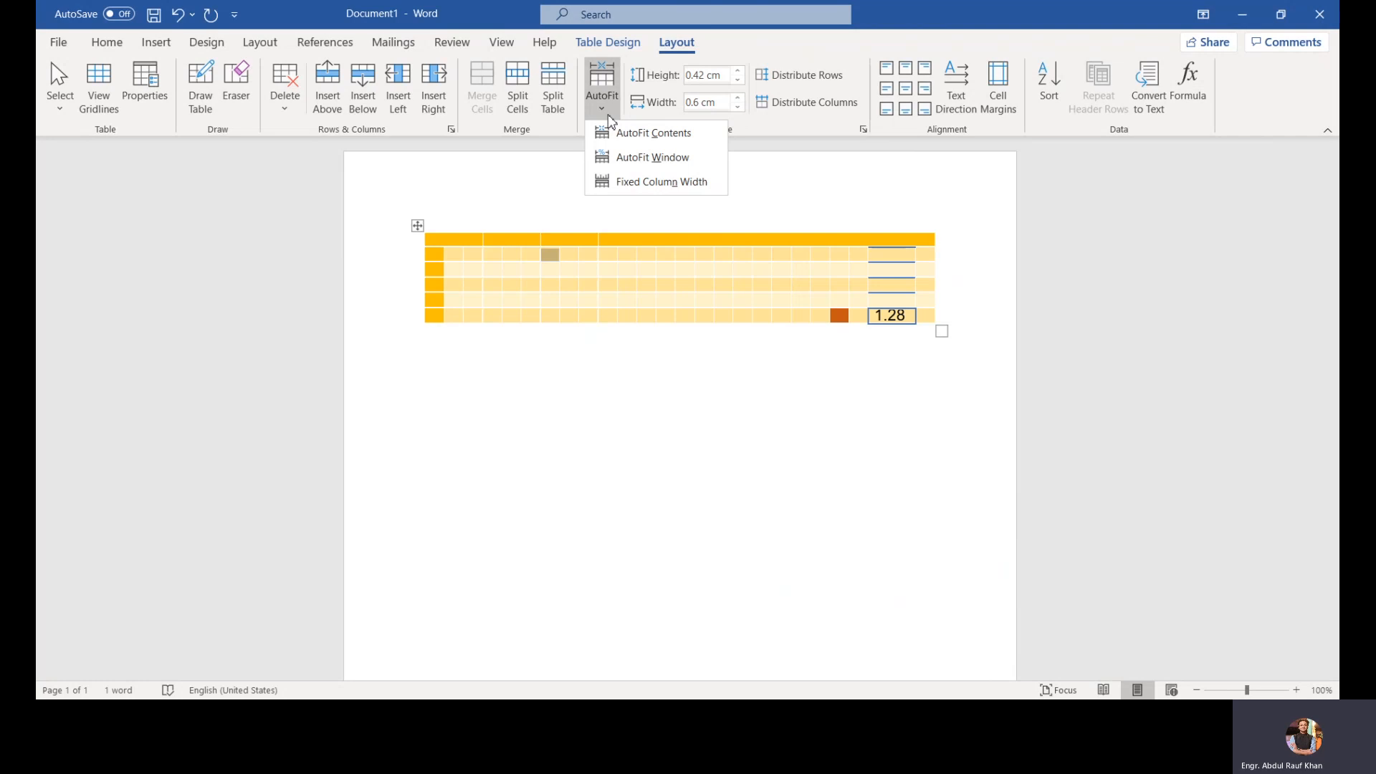
click(627, 159)
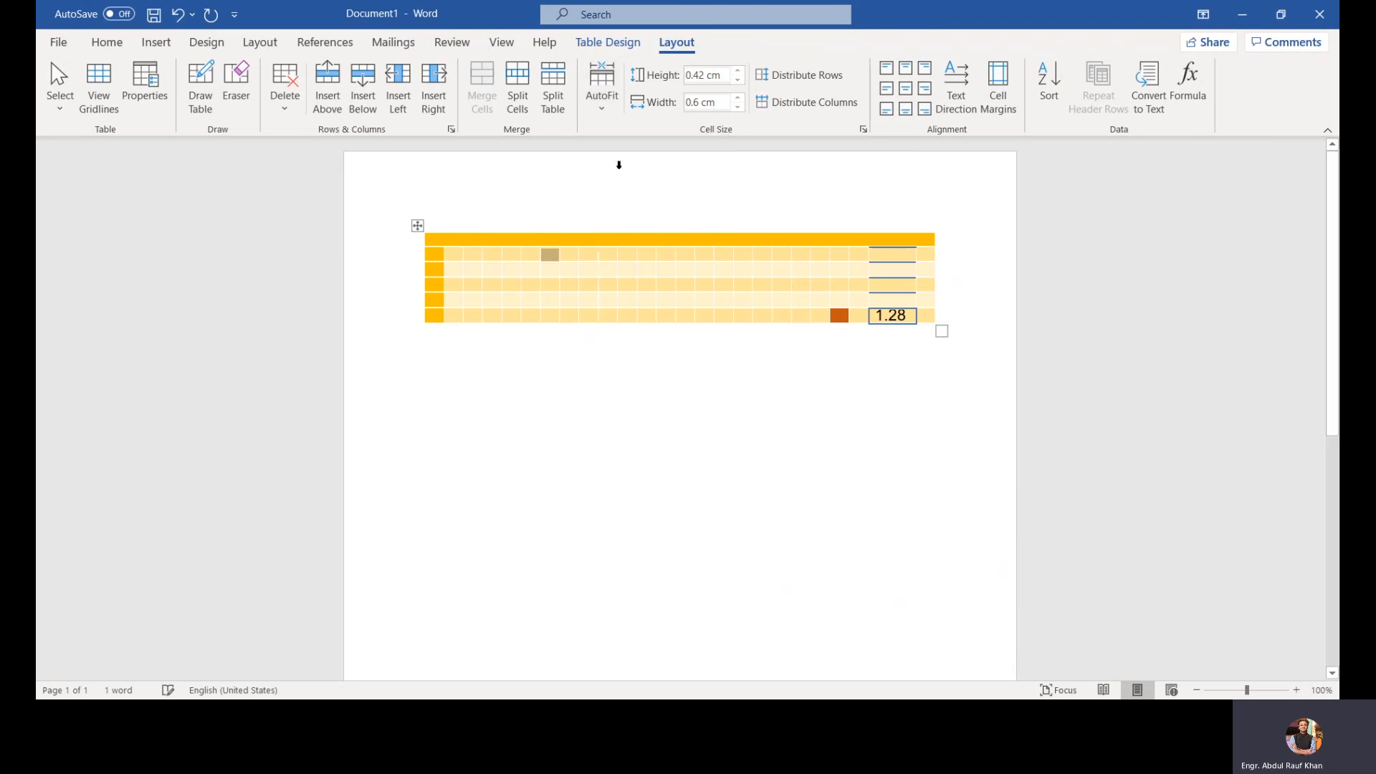
Step: Select the whole table and apply AutoFit Contents
click(416, 226)
click(592, 117)
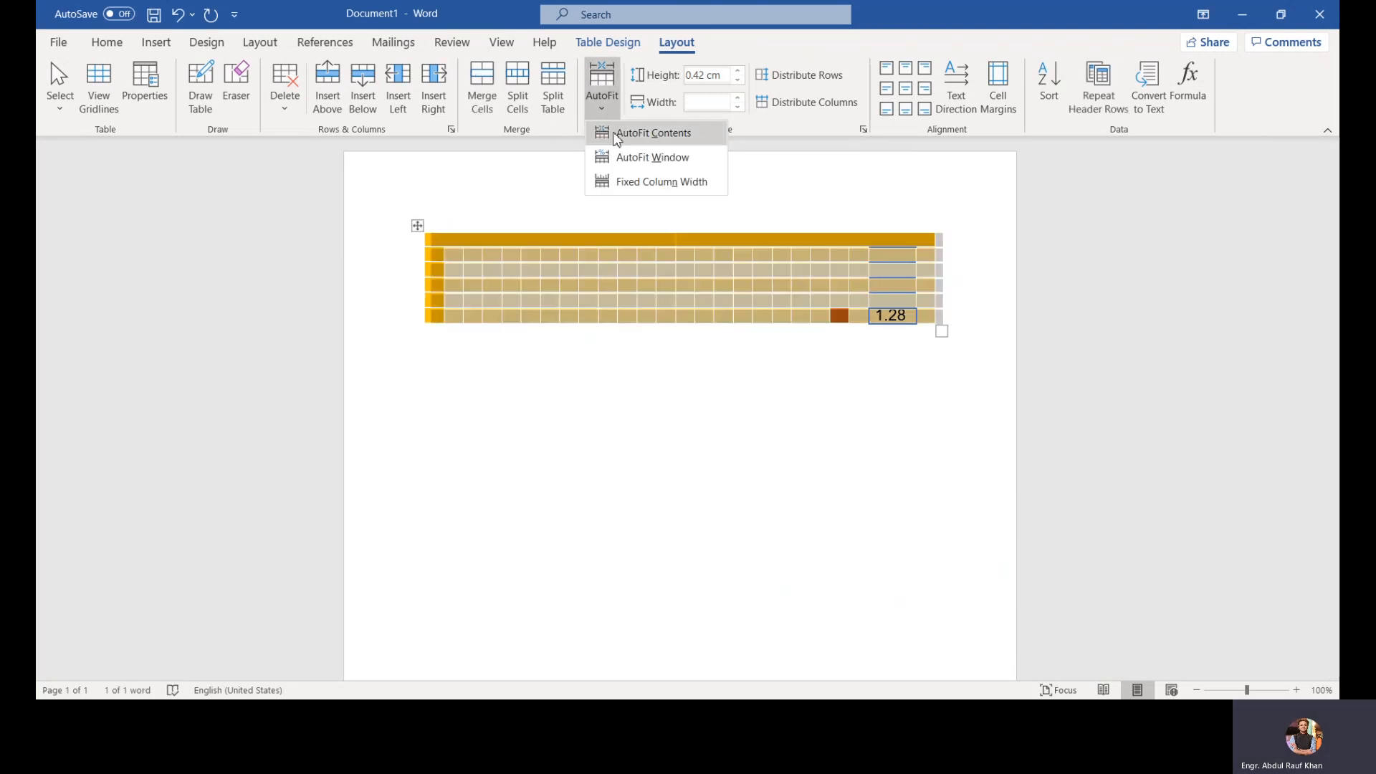
click(619, 136)
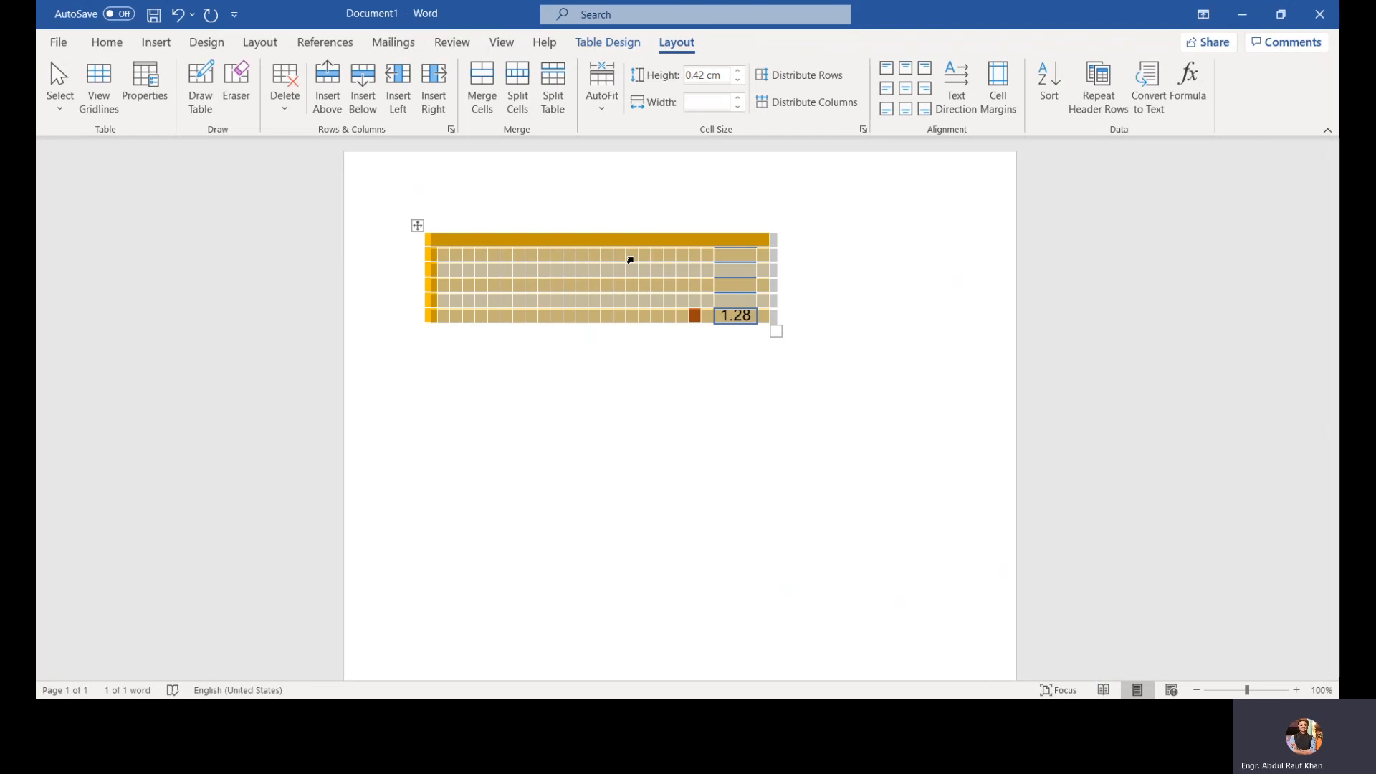
Step: Switch the table's AutoFit setting to Fixed Column Width
click(597, 110)
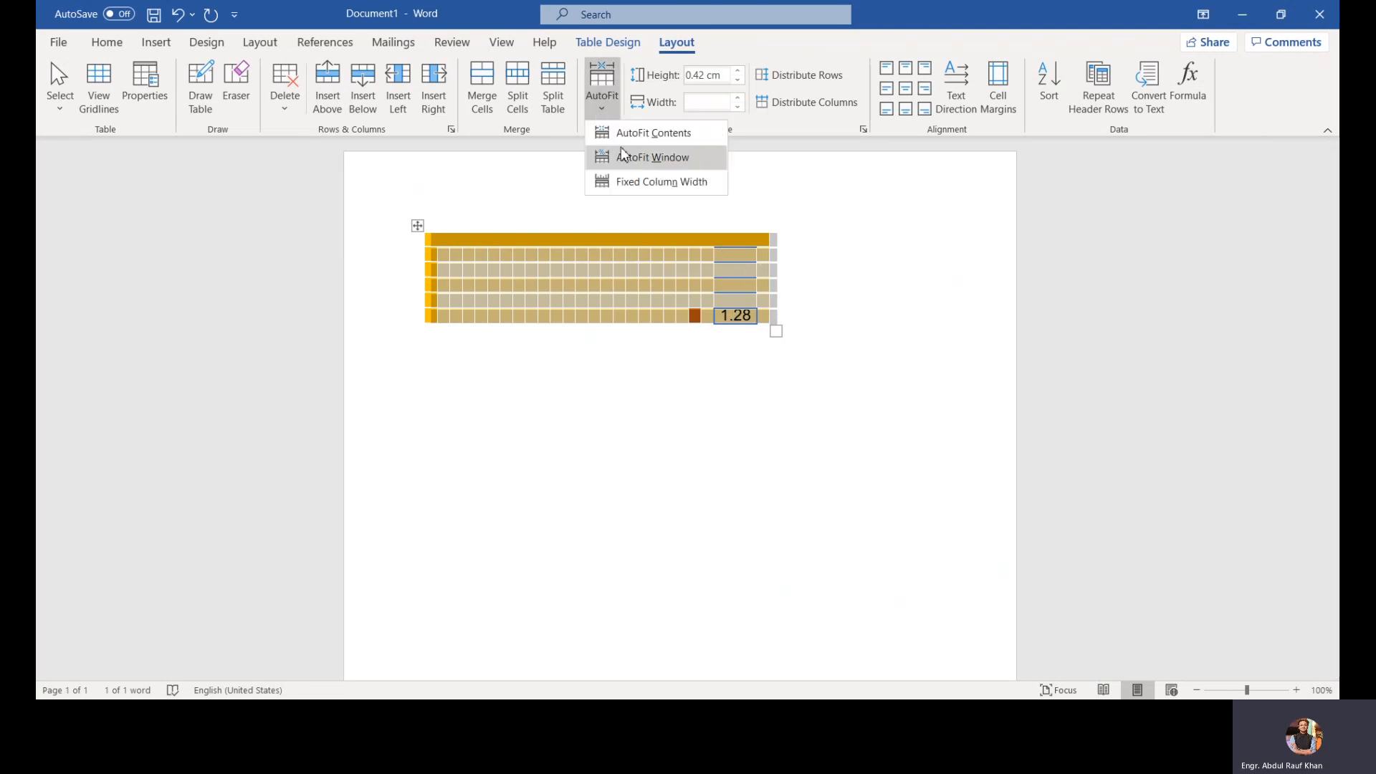
click(633, 183)
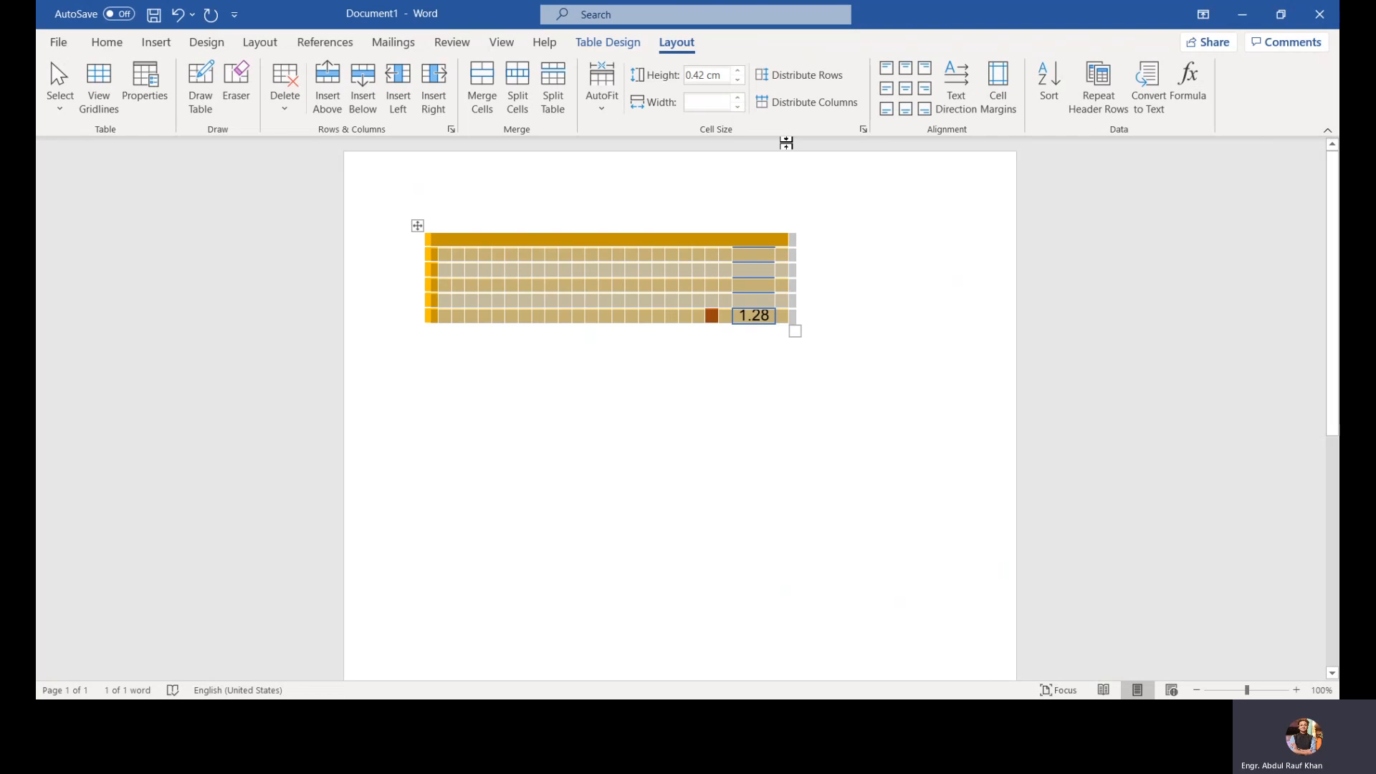
Step: Distribute the table's rows and columns evenly
click(826, 75)
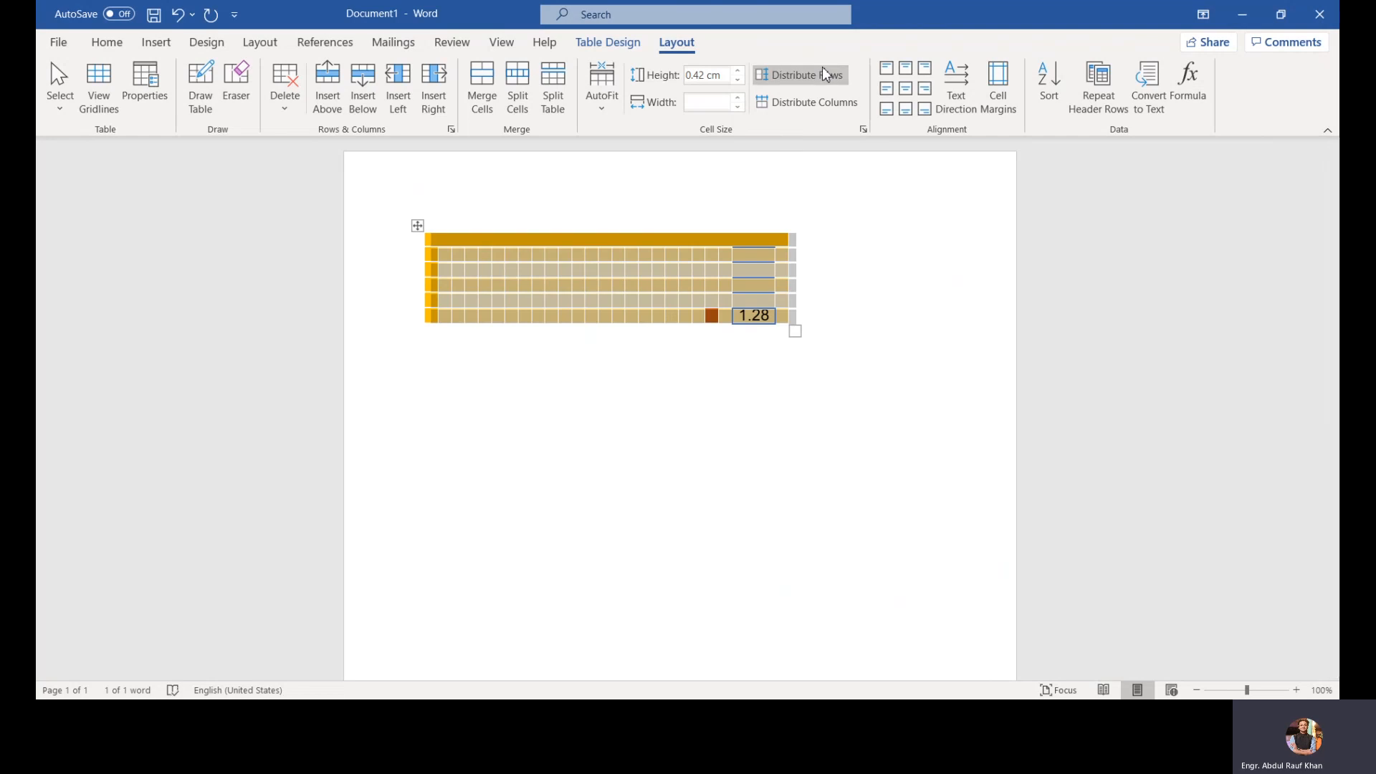
click(824, 101)
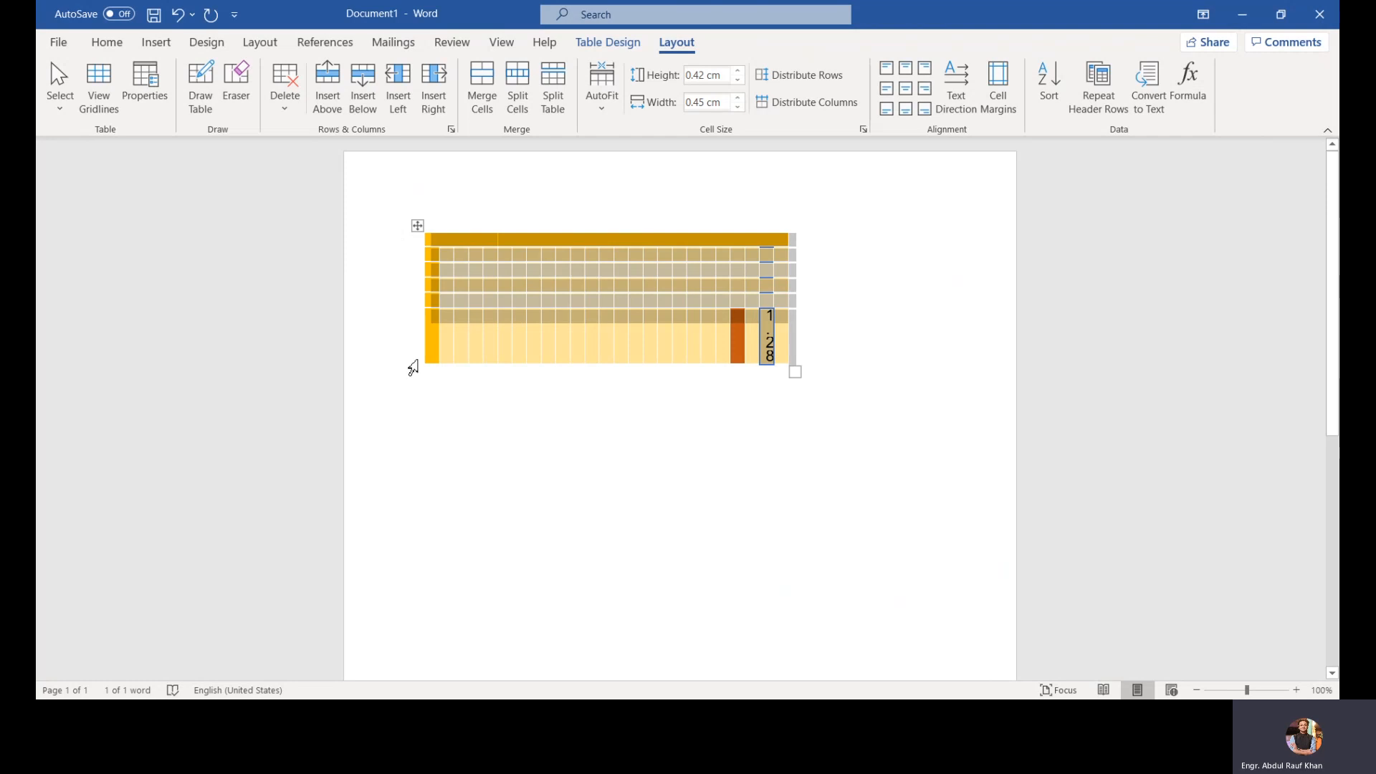
click(810, 79)
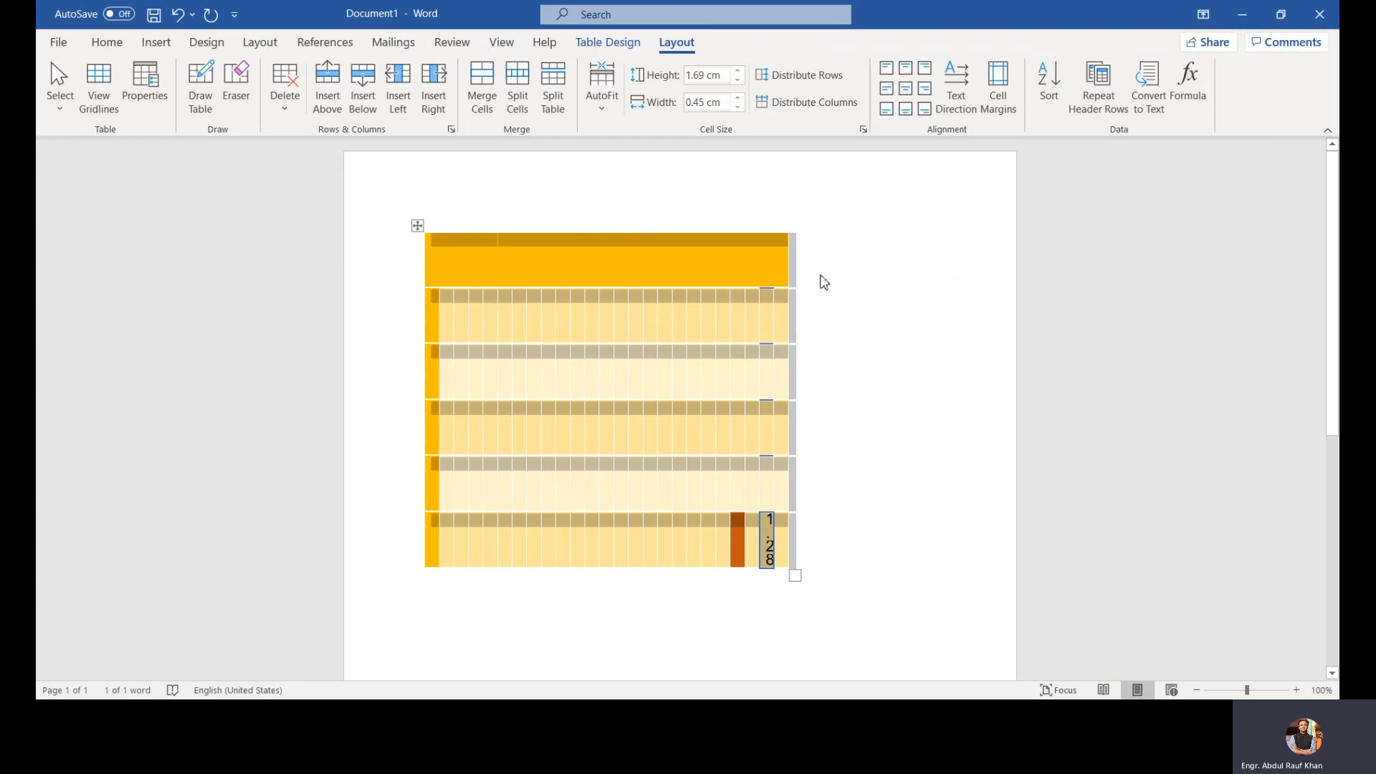
Step: Set the cell text alignment to centered horizontally and vertically
click(925, 88)
click(904, 88)
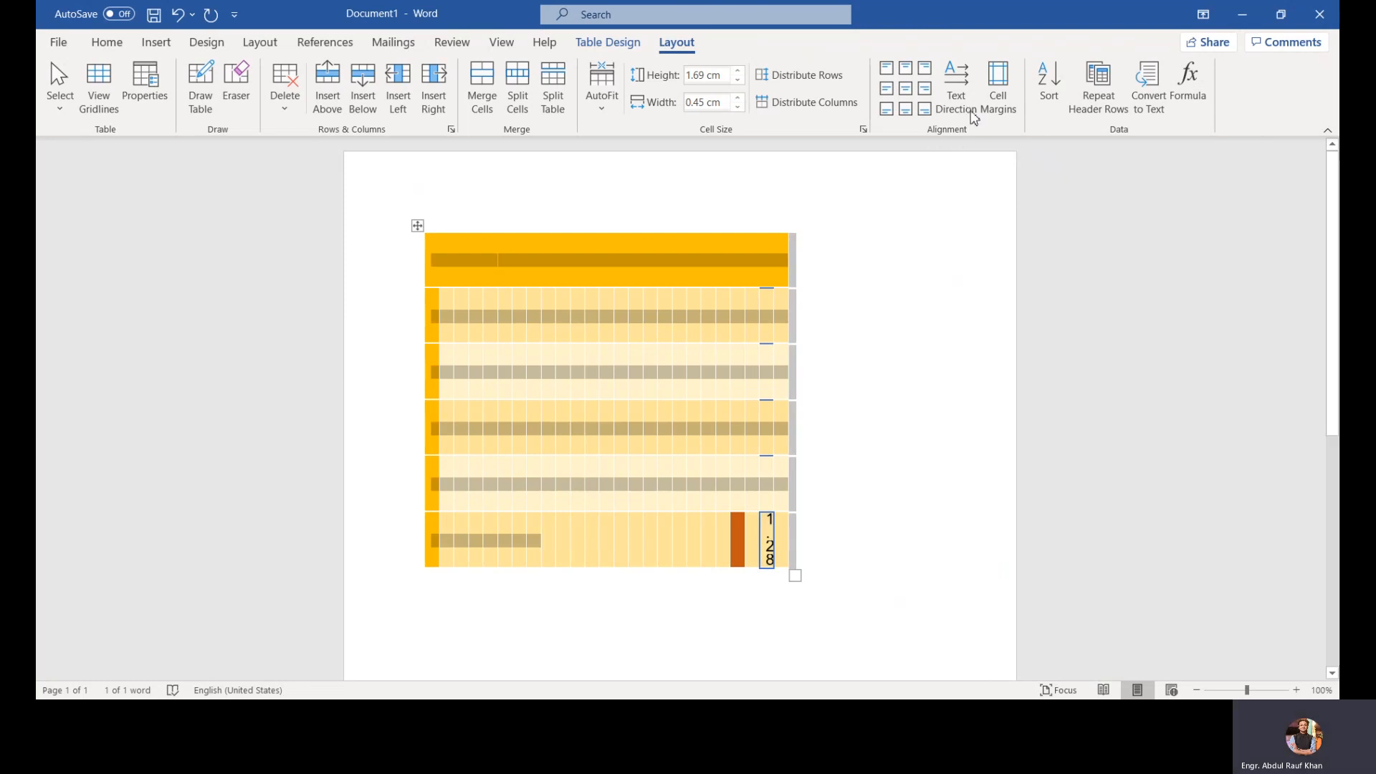
Step: Open the Cell Margins and Sort dialogs to examine their options, closing each without changes
click(996, 100)
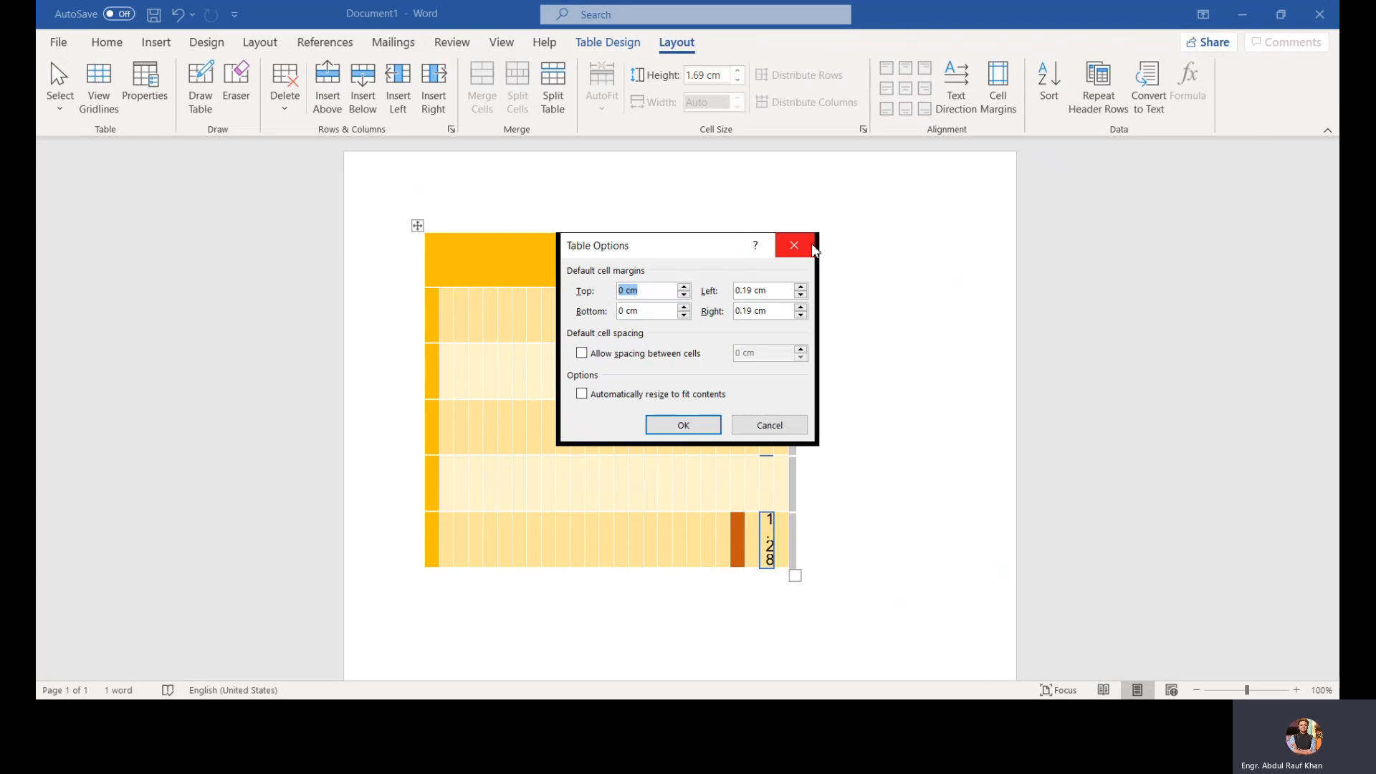
click(811, 246)
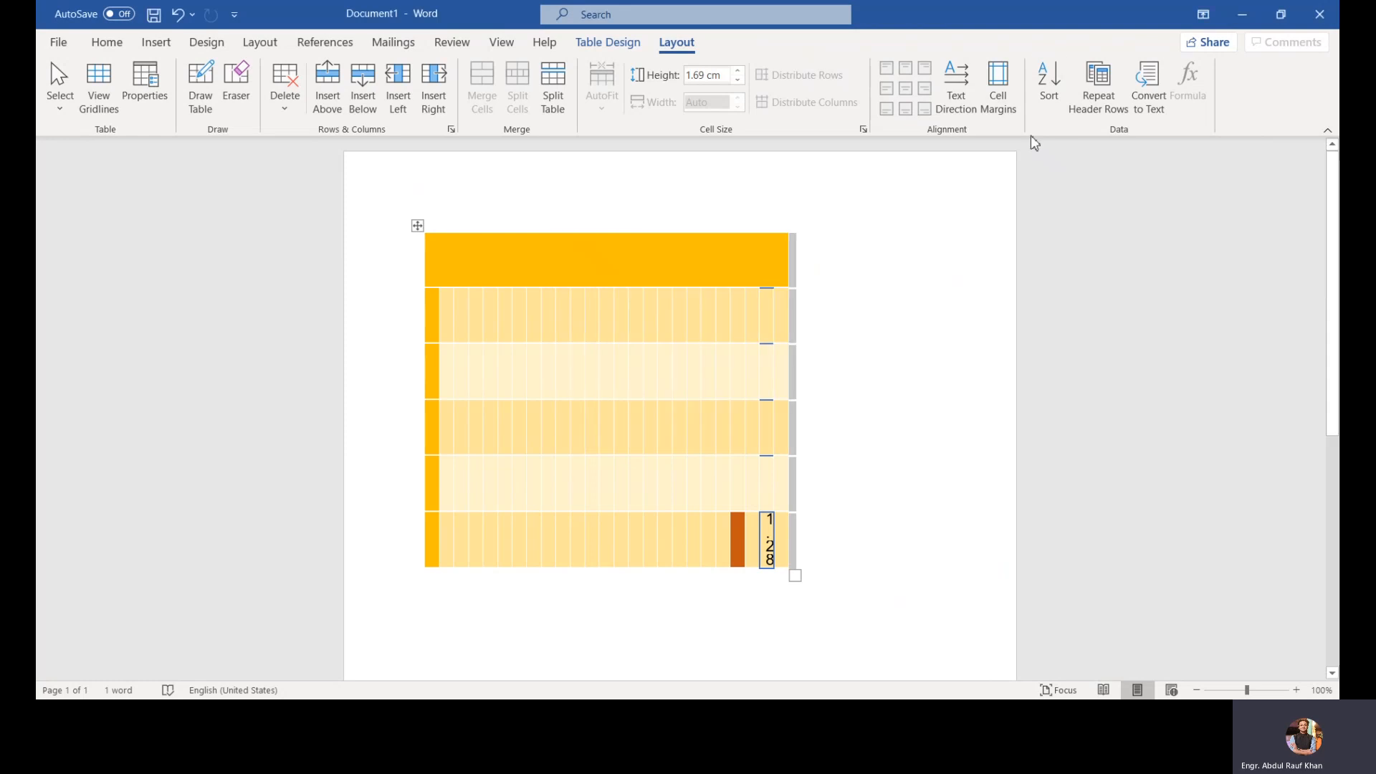
click(1059, 112)
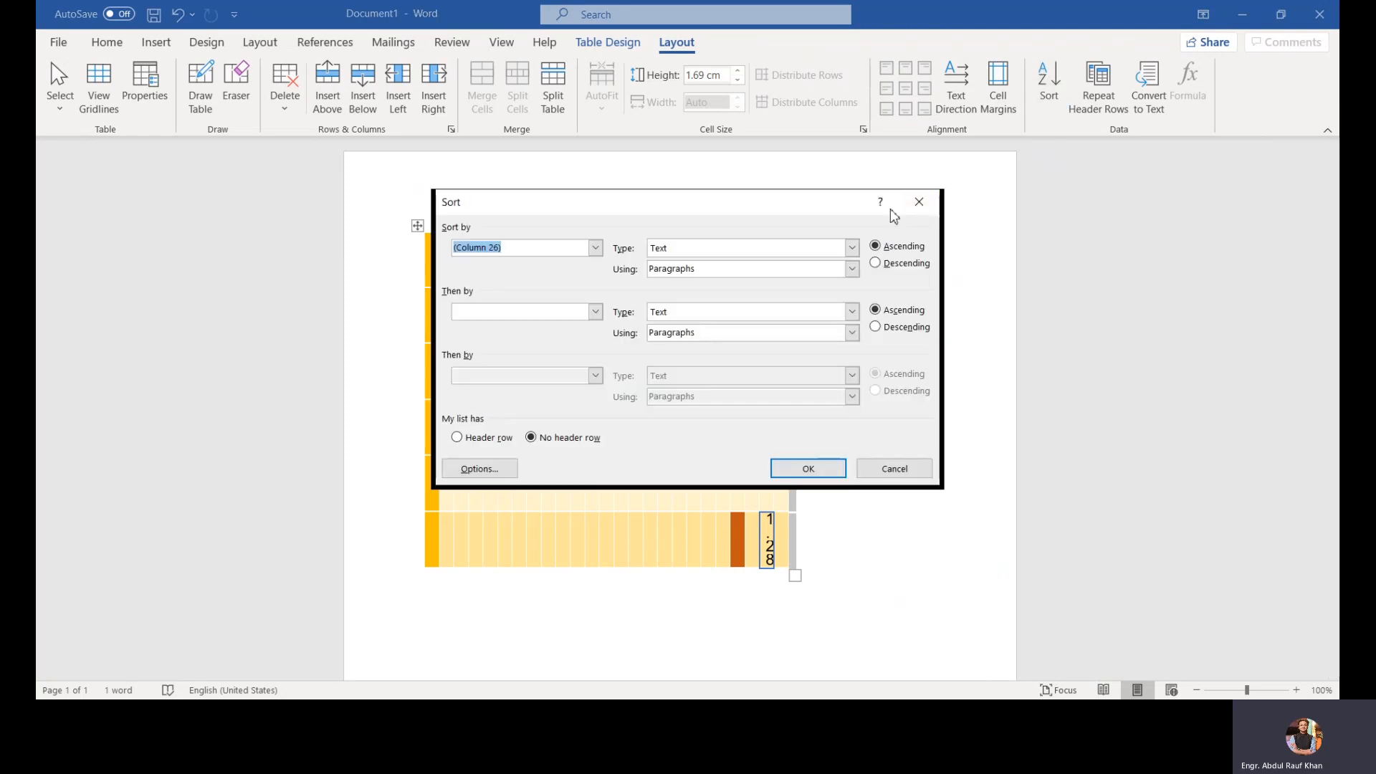
click(914, 201)
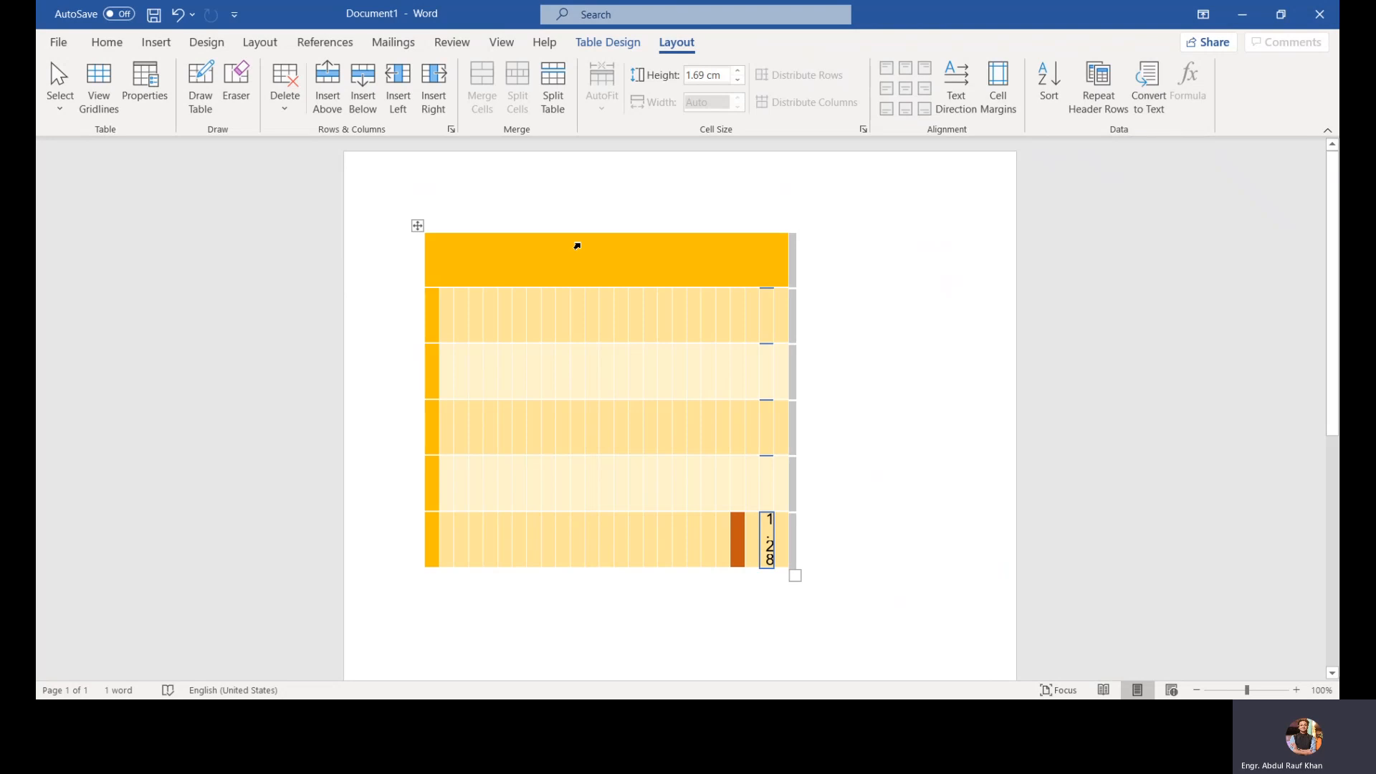
Step: Delete the entire table
right_click(418, 225)
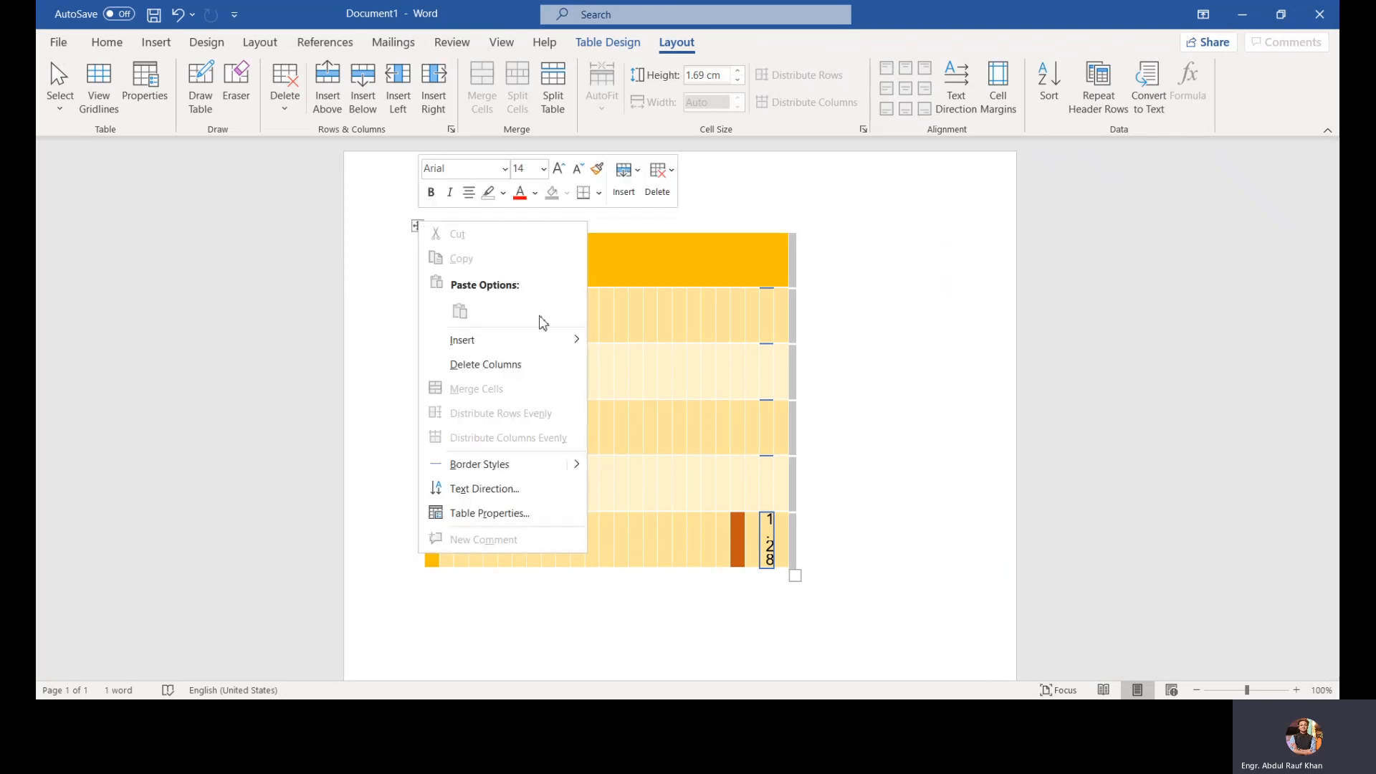
click(657, 175)
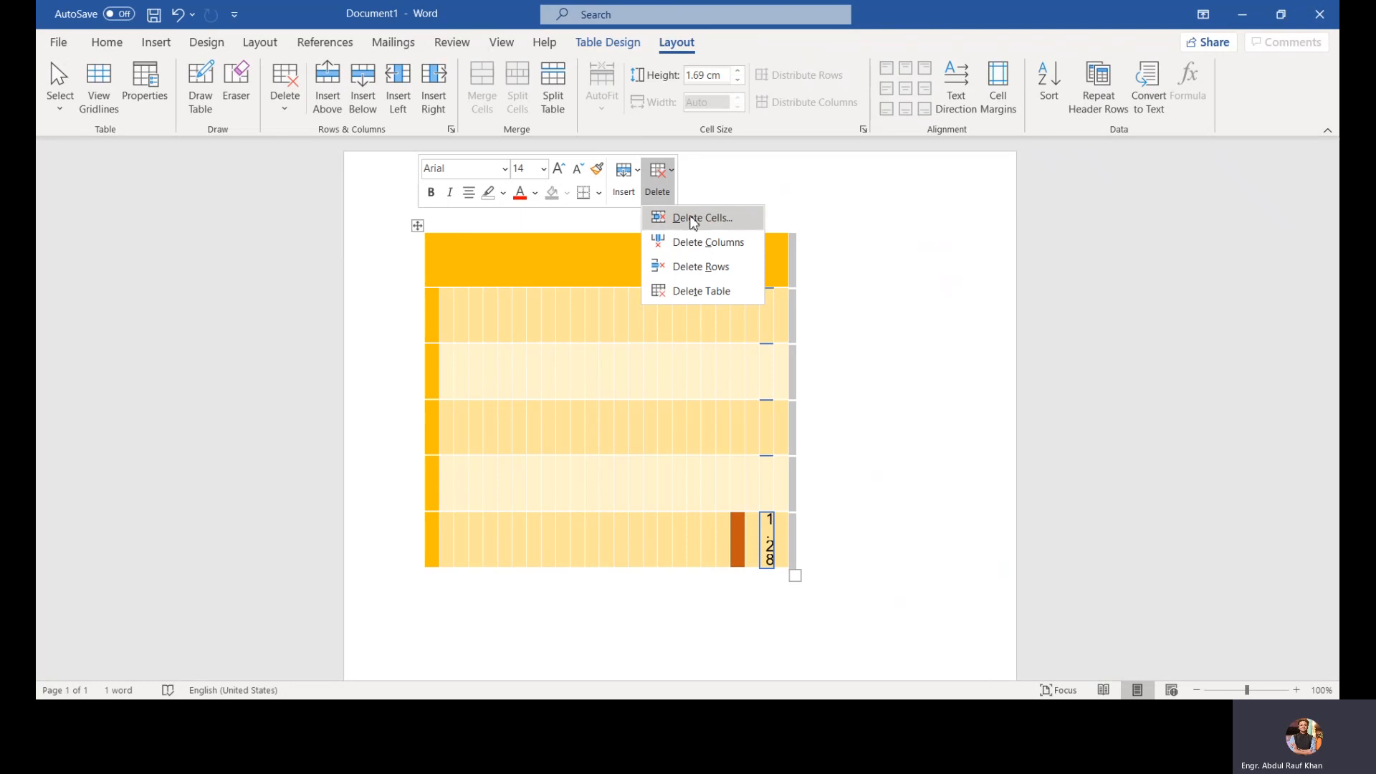
click(732, 292)
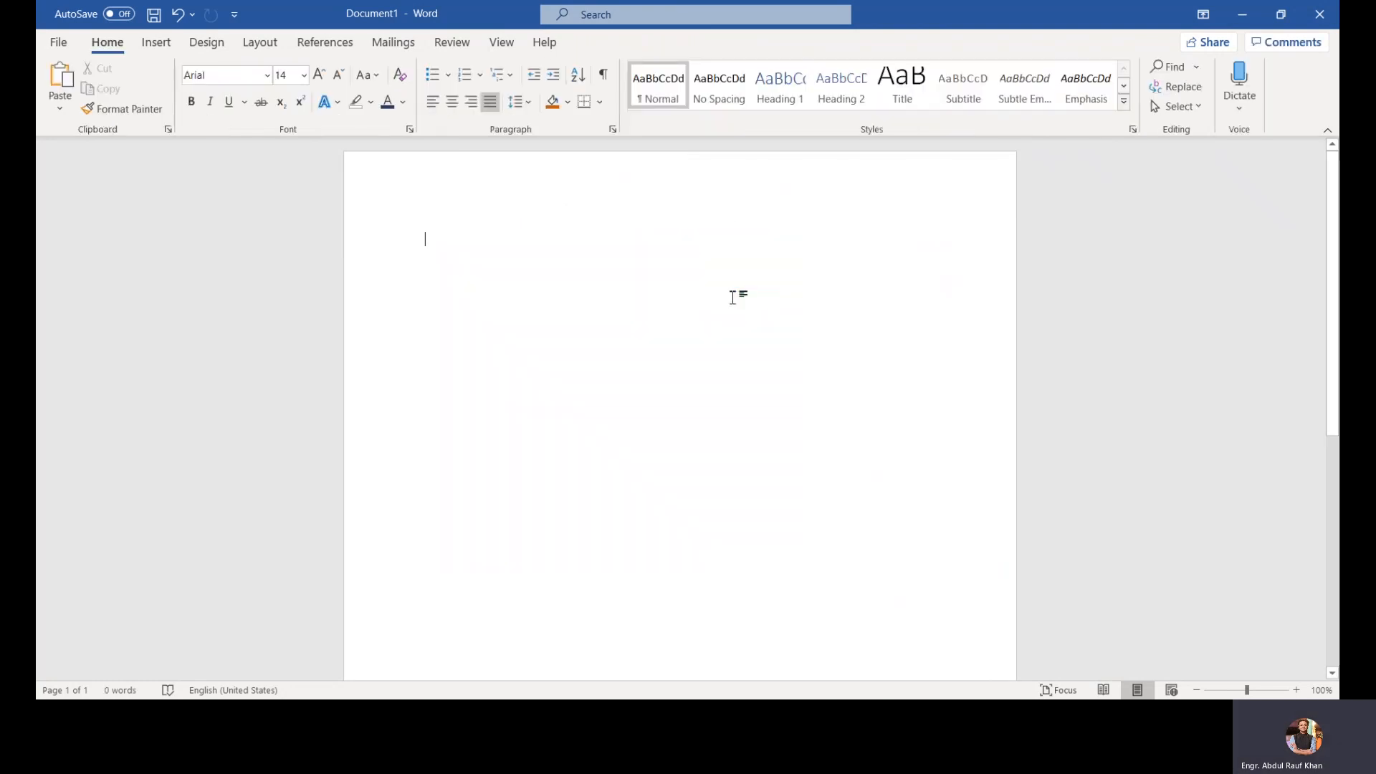
Step: Add about a dozen empty paragraphs and undo them
scroll(732, 297, down, 10)
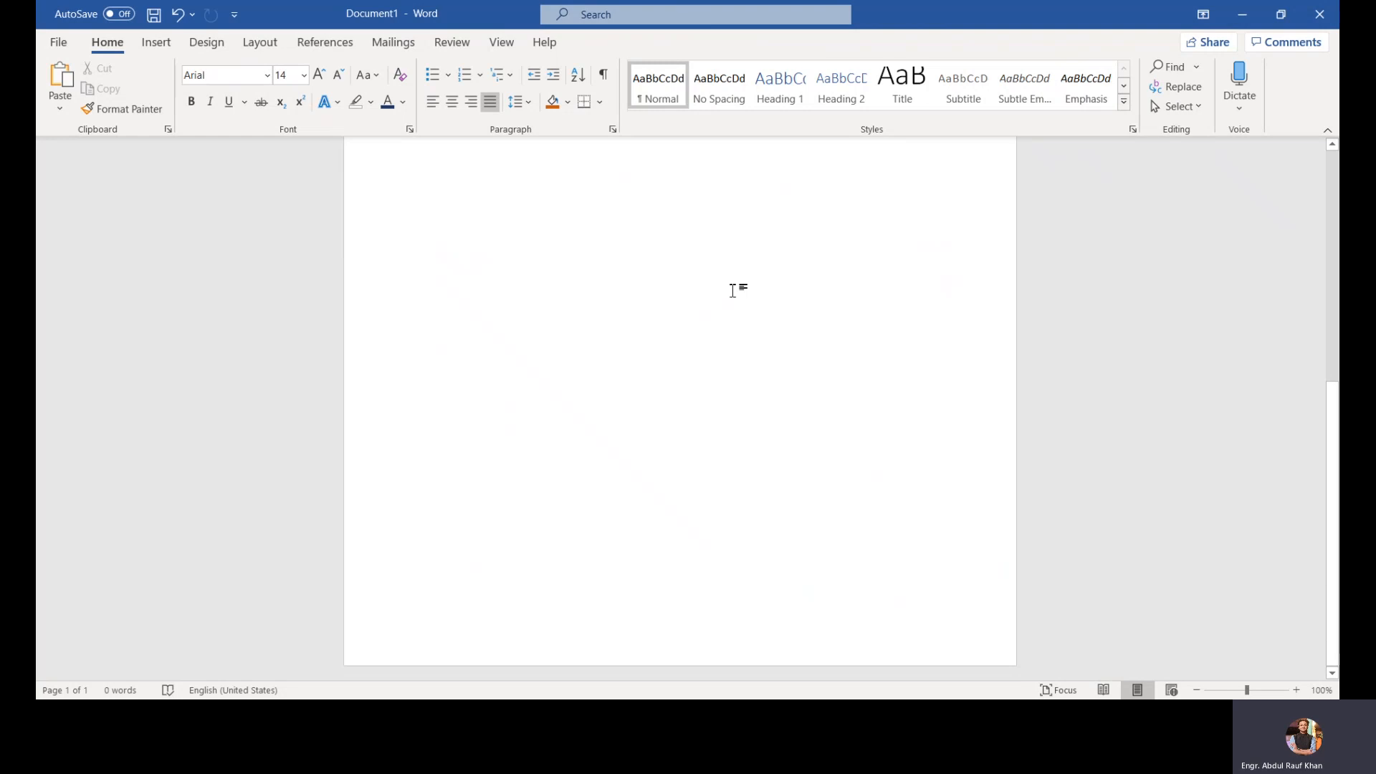
key(Return)
key(Return)
key(Return)
key(Return)
key(Return)
key(Return)
key(Return)
key(Return)
key(Return)
key(Return)
key(Return)
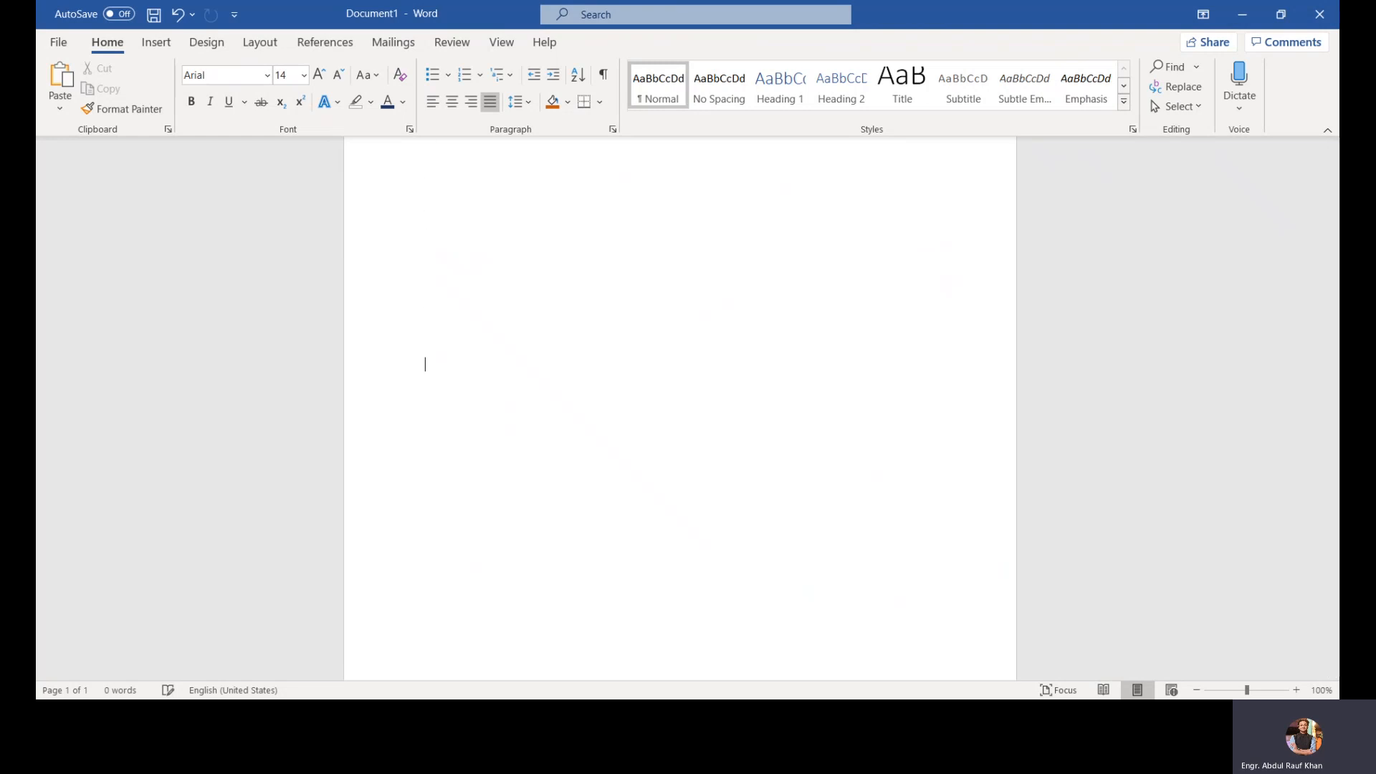
key(Return)
key(Return)
key(Return)
key(Return)
key(Return)
key(Return)
key(Return)
key(Return)
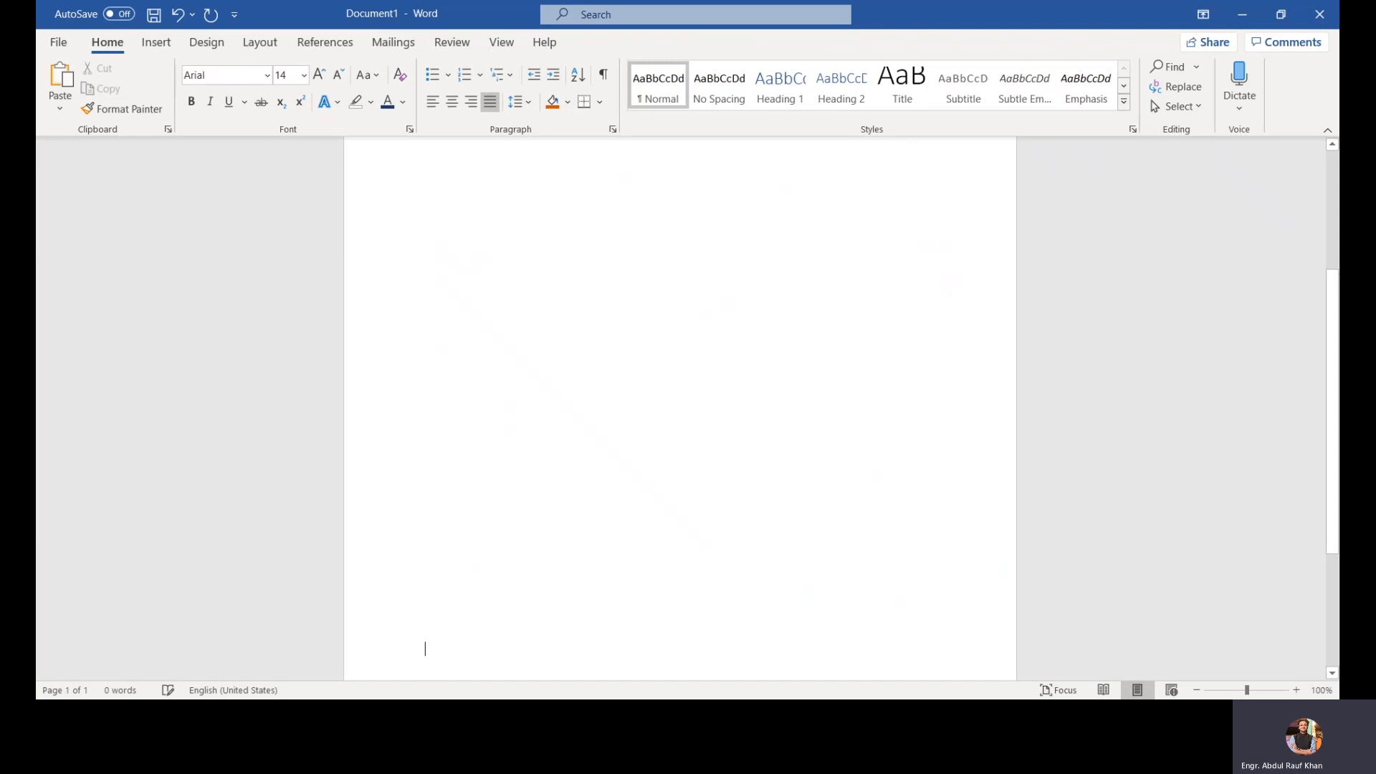
key(Return)
key(Return)
key(Return)
key(Return)
key(Return)
key(Return)
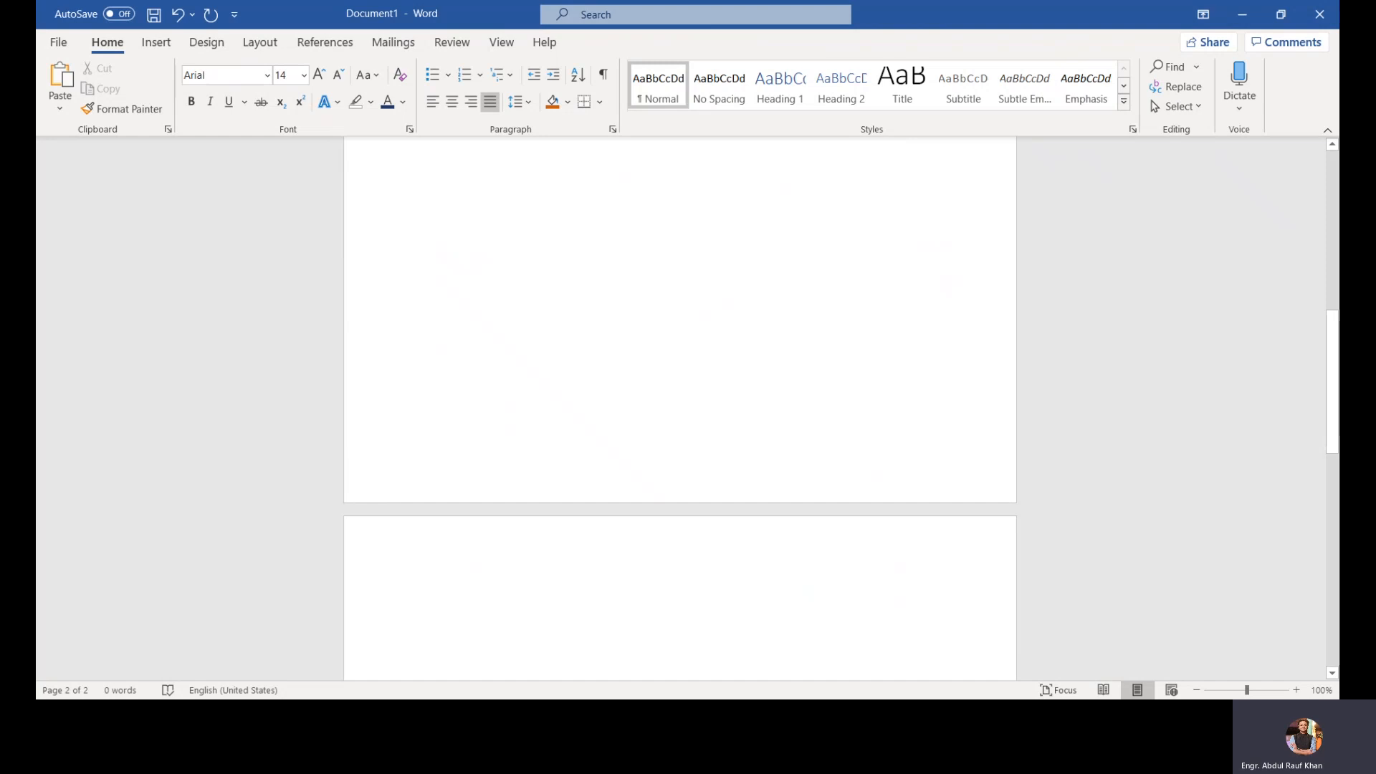
key(ctrl+z)
Step: Paste the copied table back, clear its last cell, and delete the table again
scroll(735, 290, down, 4)
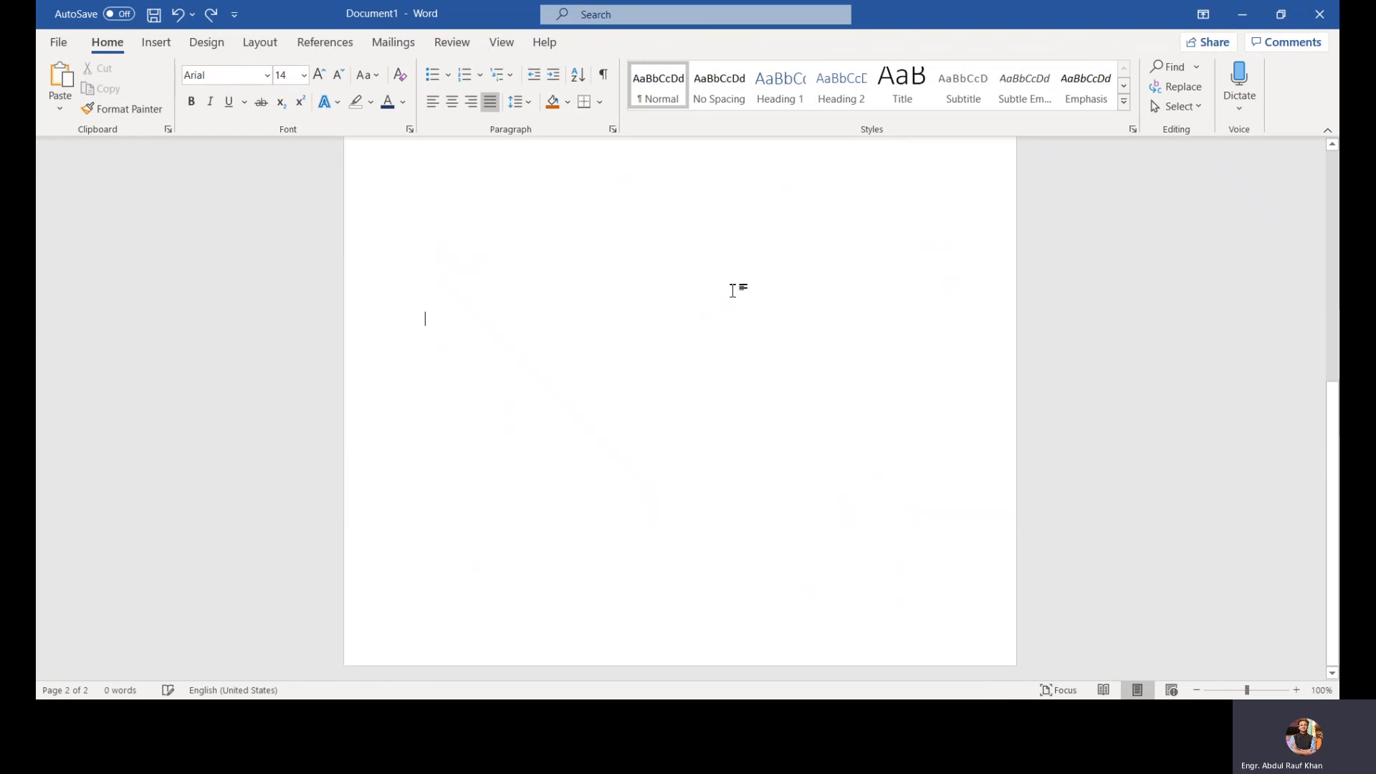
key(ctrl+v)
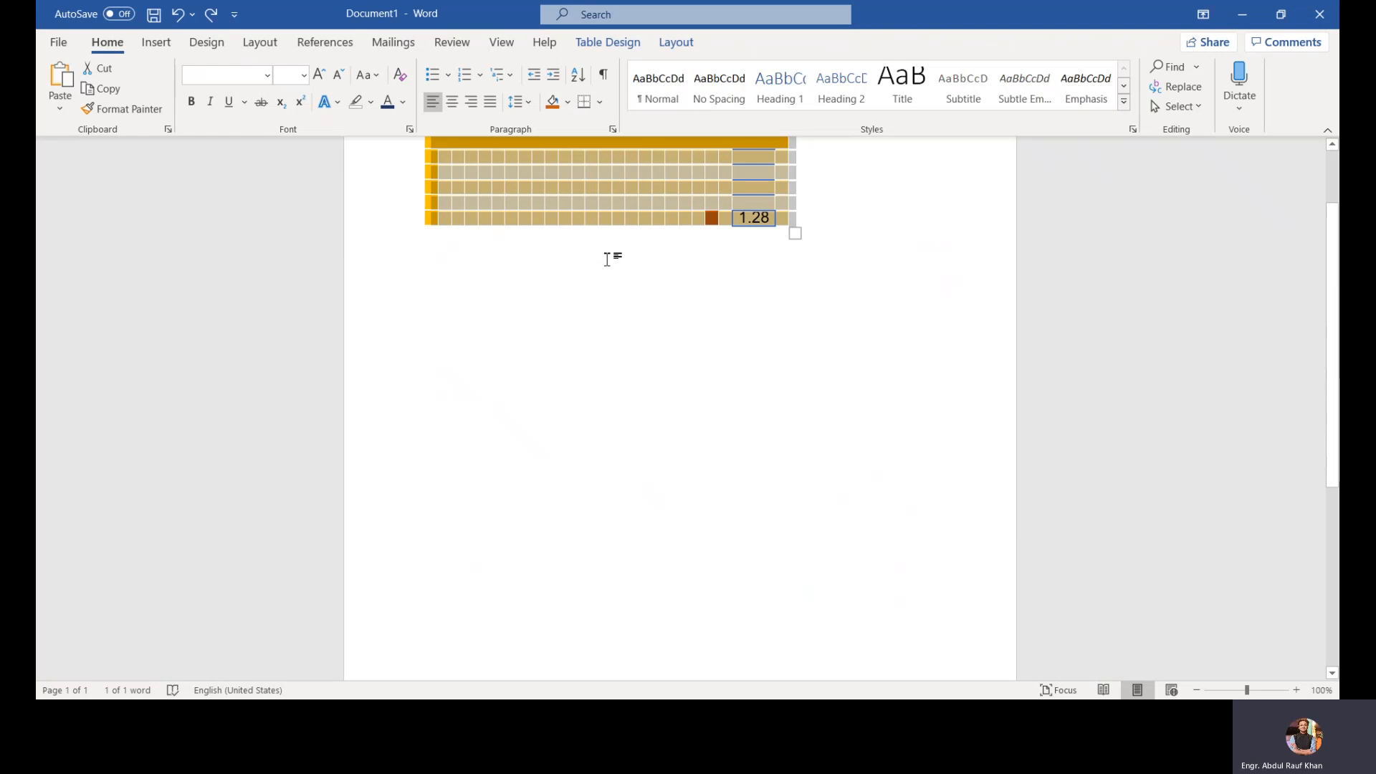
key(Delete)
scroll(552, 233, up, 2)
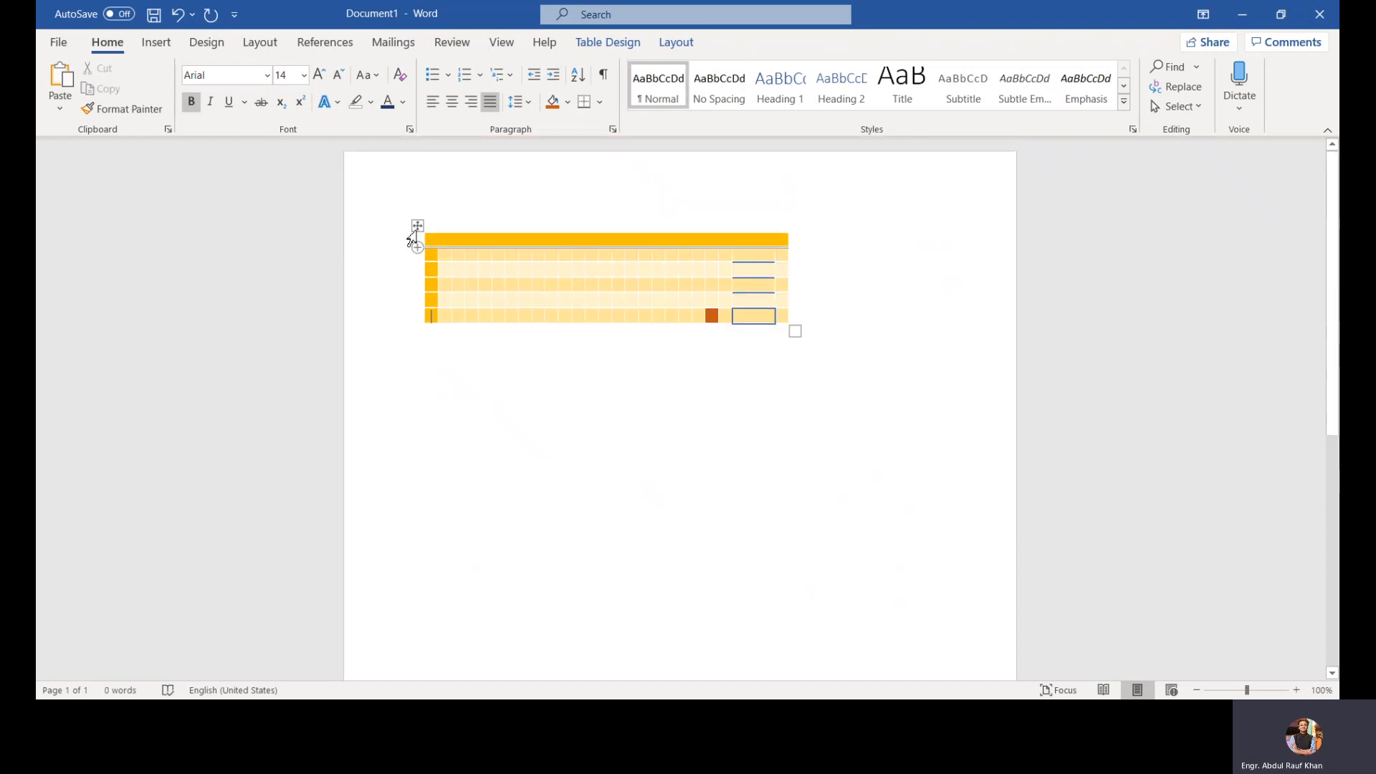
click(416, 227)
right_click(416, 228)
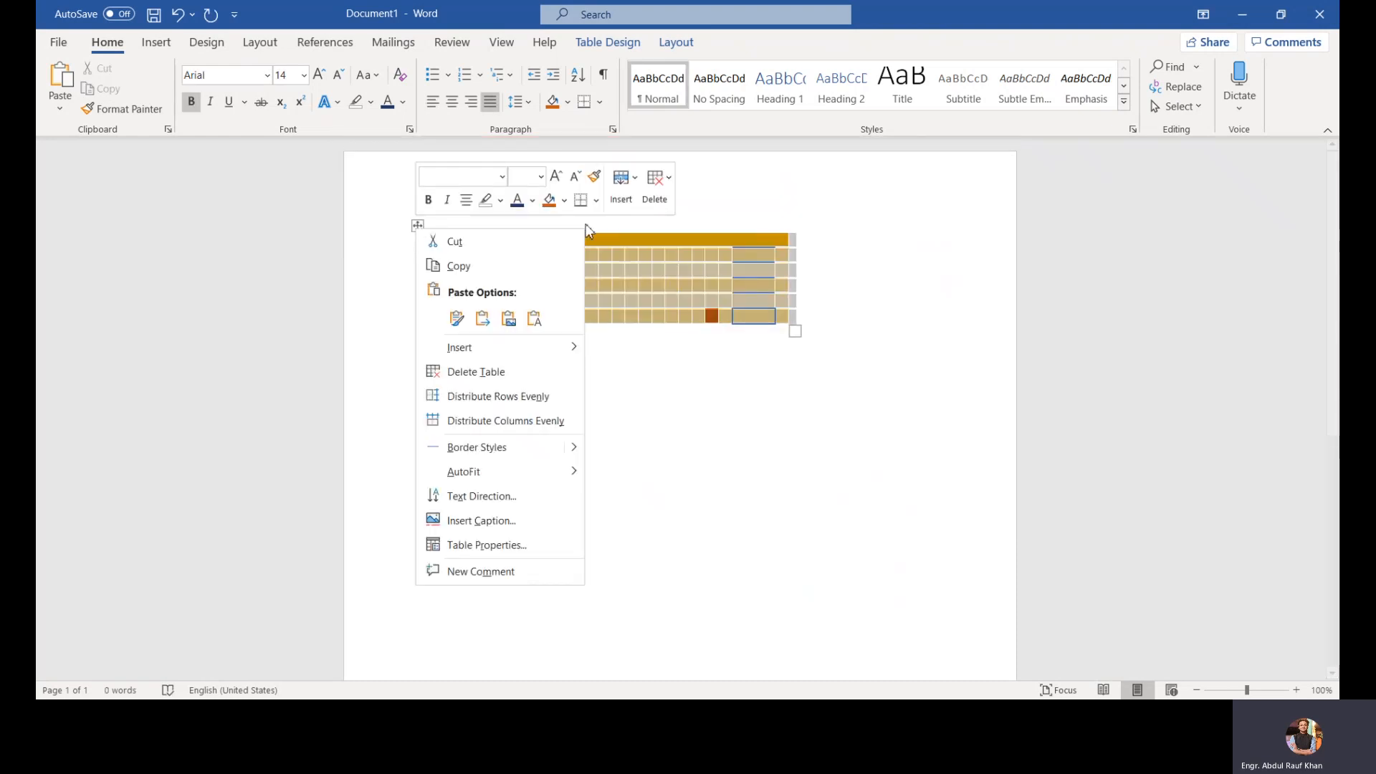
click(654, 188)
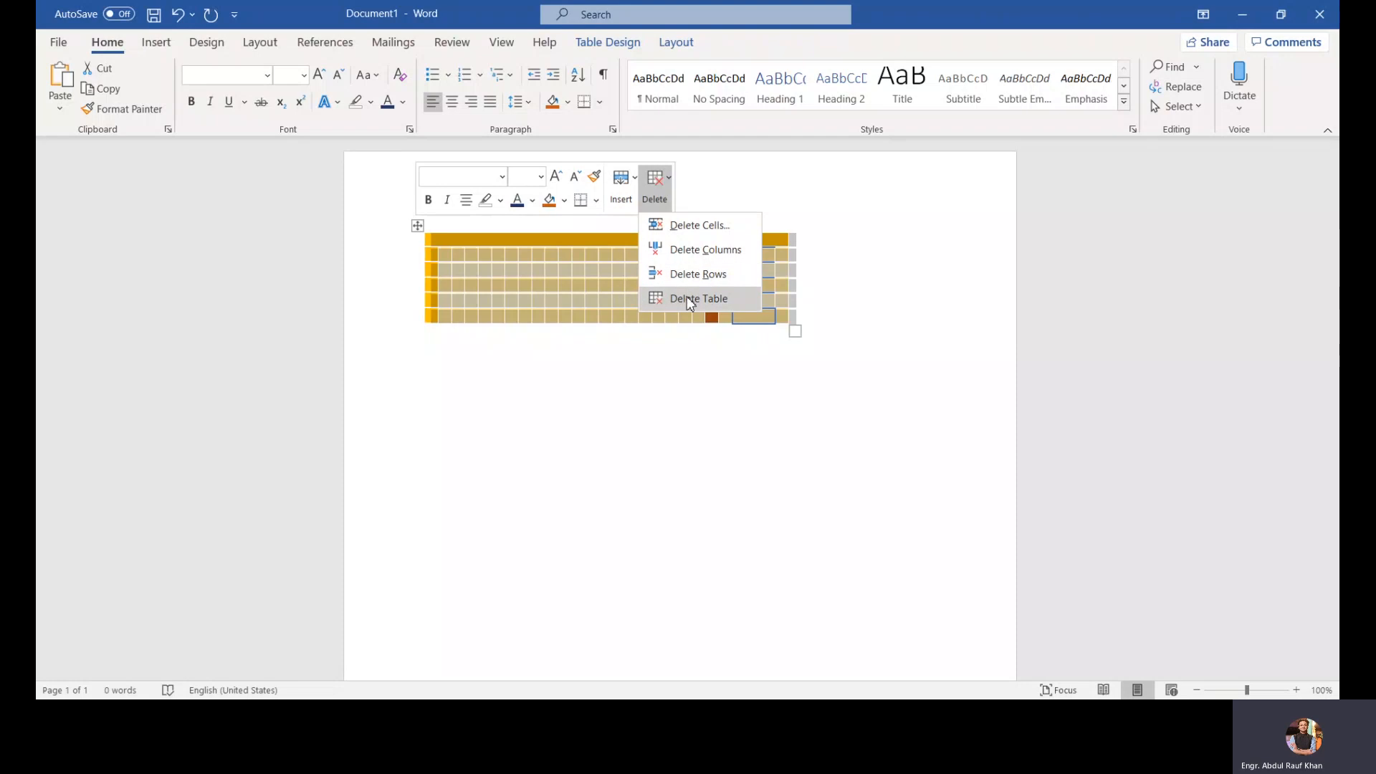
click(687, 296)
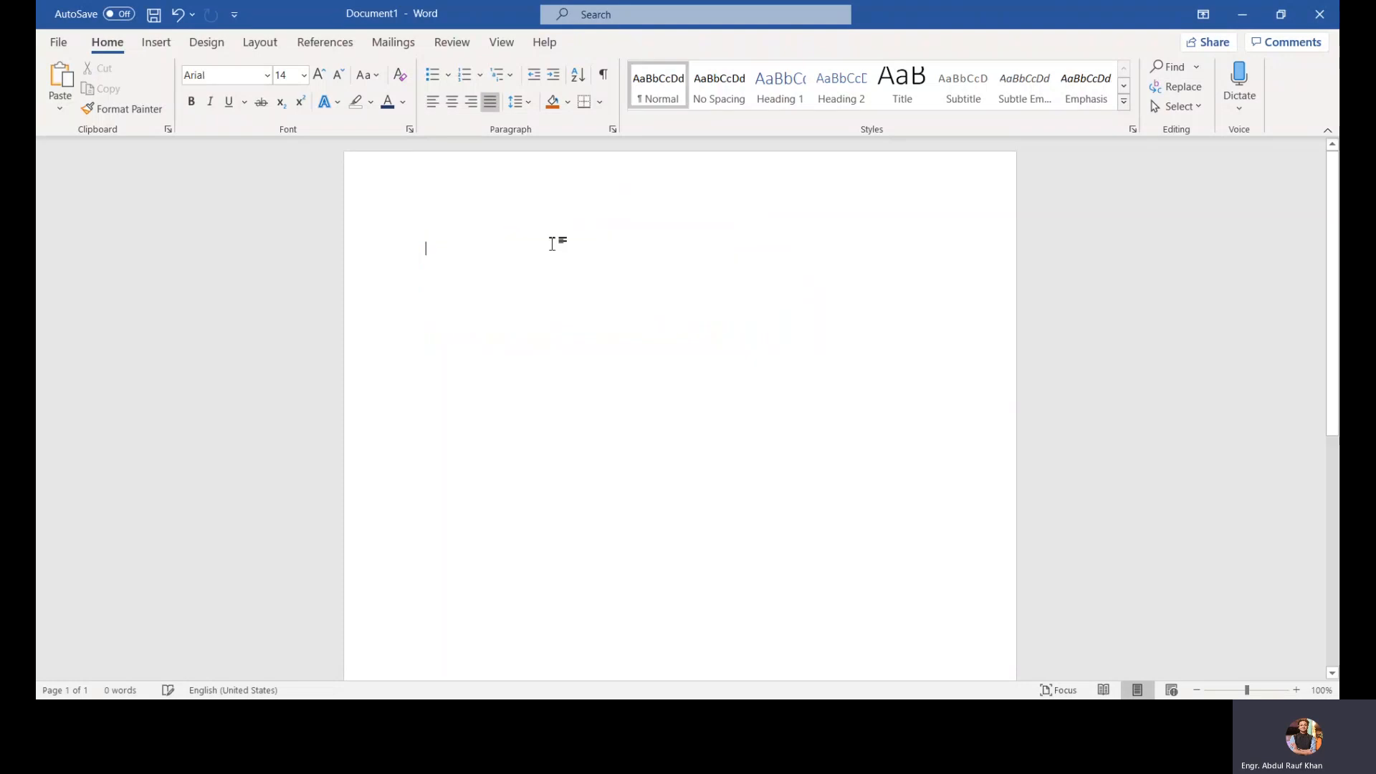
Step: Insert a page break
click(157, 45)
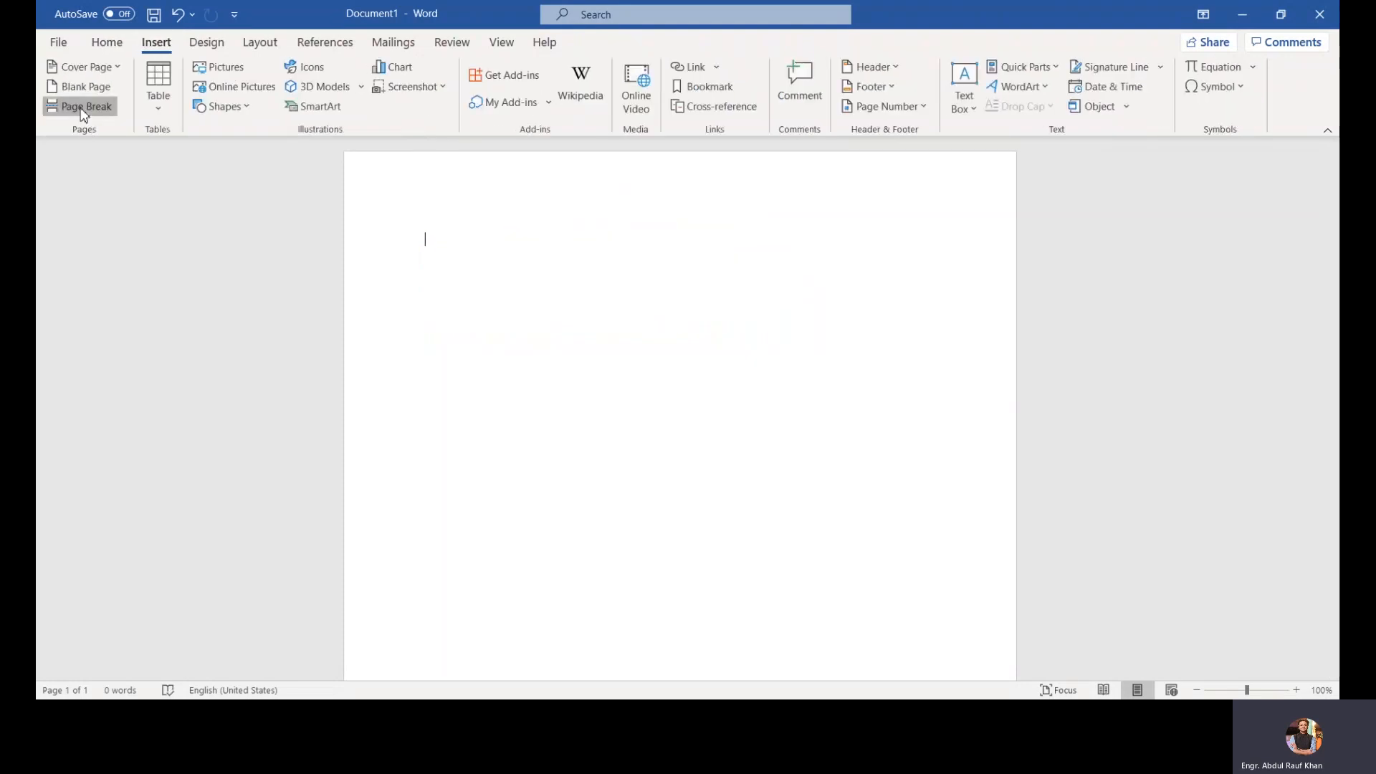
click(75, 106)
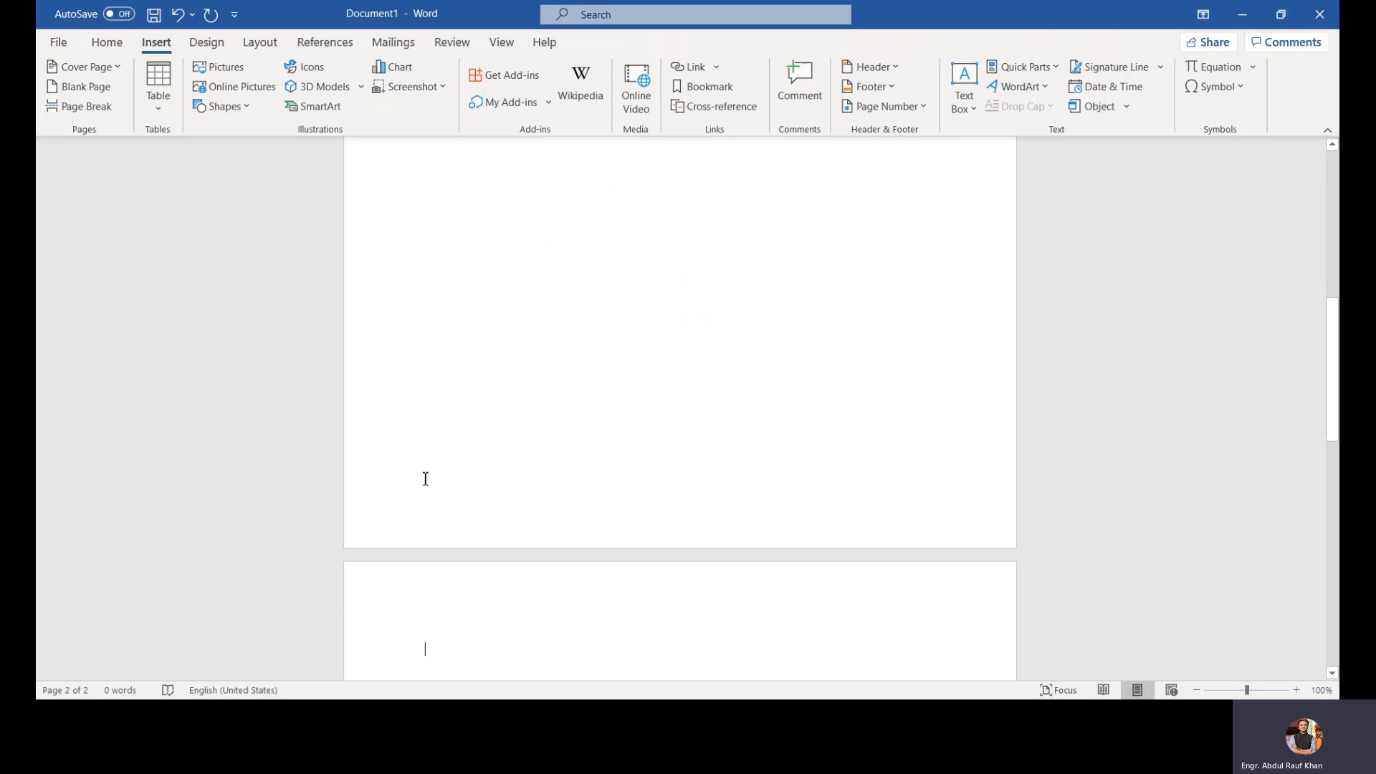
click(421, 435)
Step: Insert a two-column, eight-row table on the first page
scroll(458, 403, up, 5)
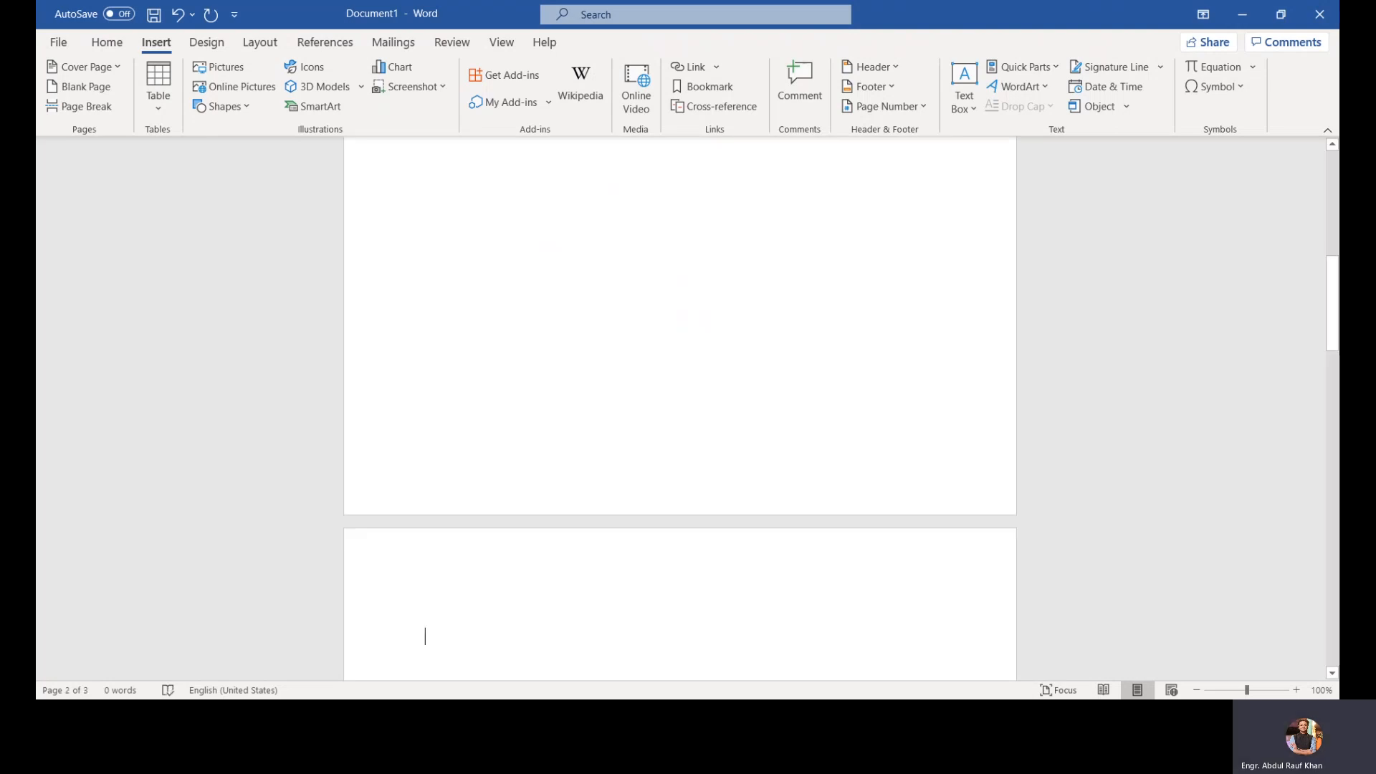
click(425, 372)
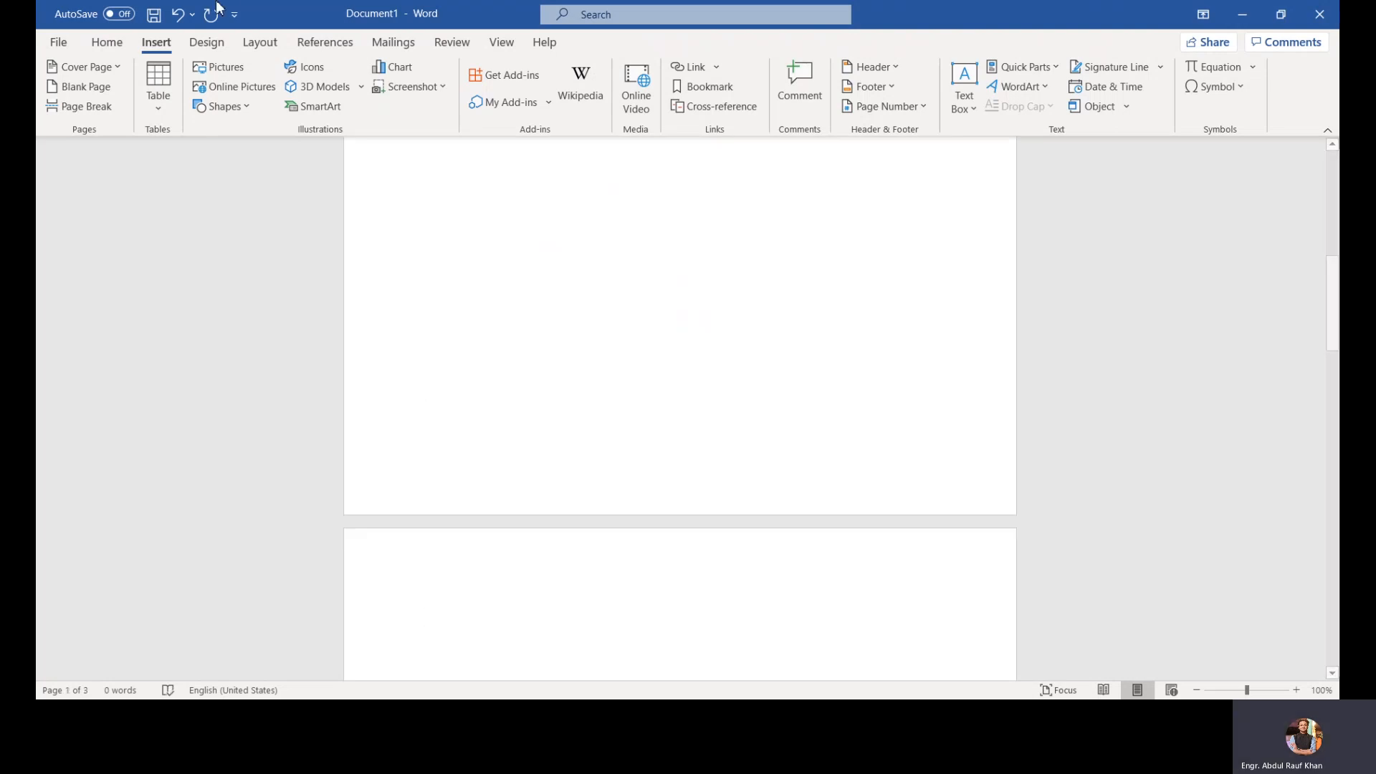
click(159, 93)
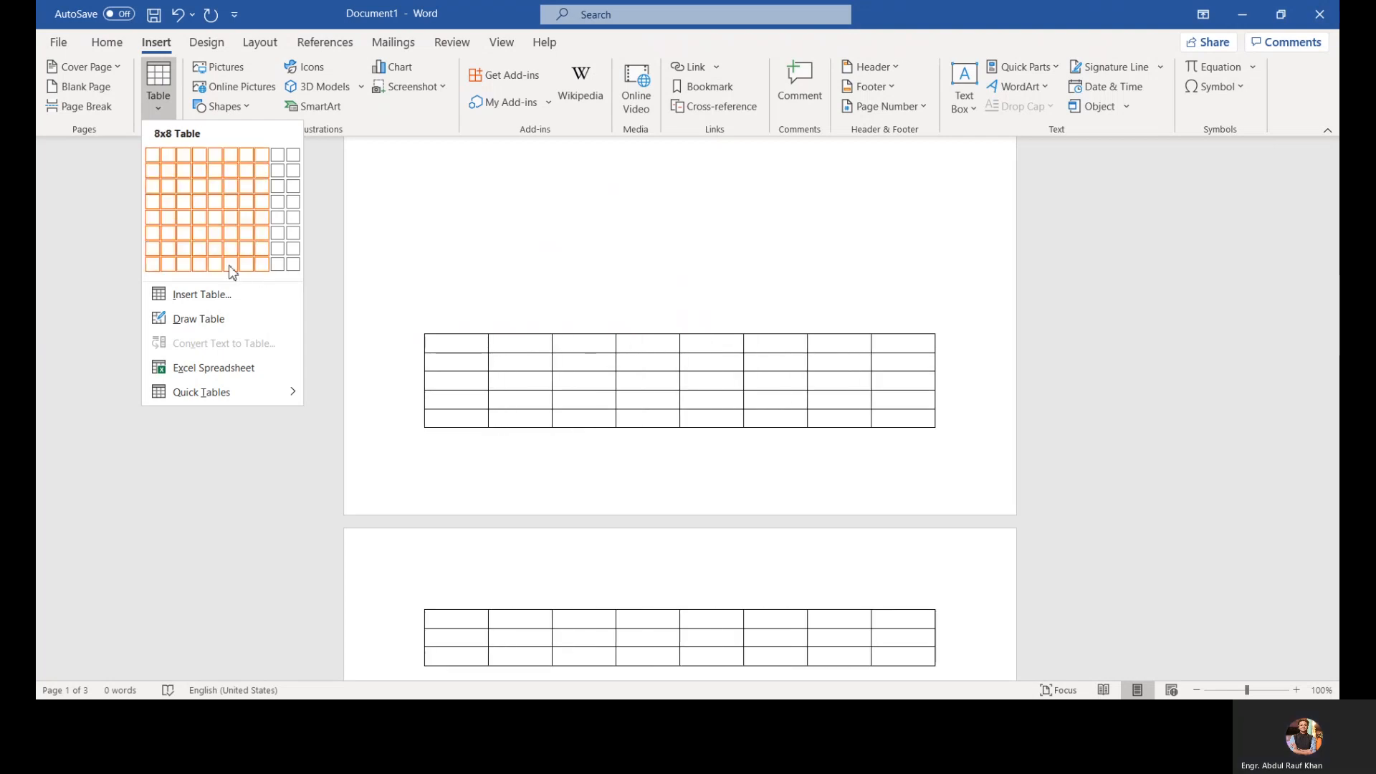
click(172, 265)
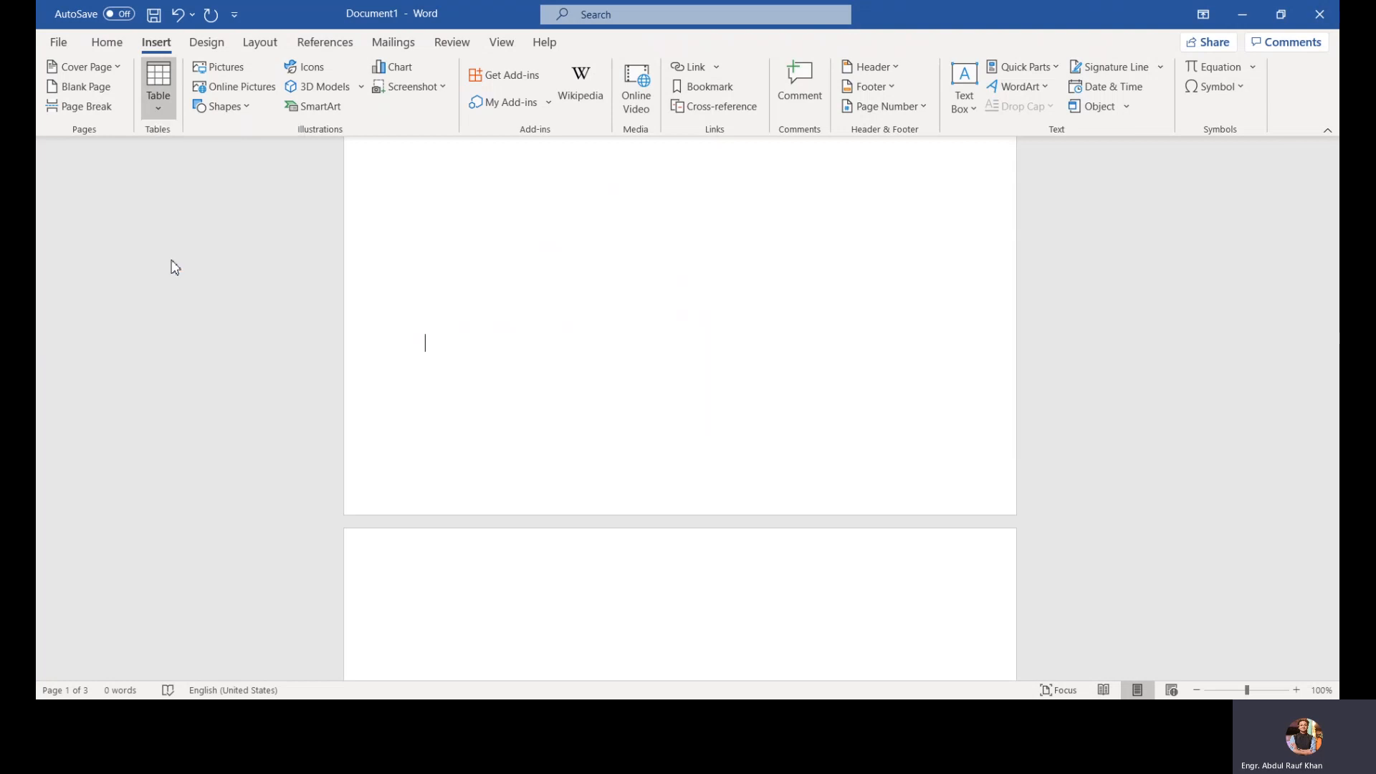
Step: Enter the headers Name and Certified in the table's first row
scroll(214, 286, down, 2)
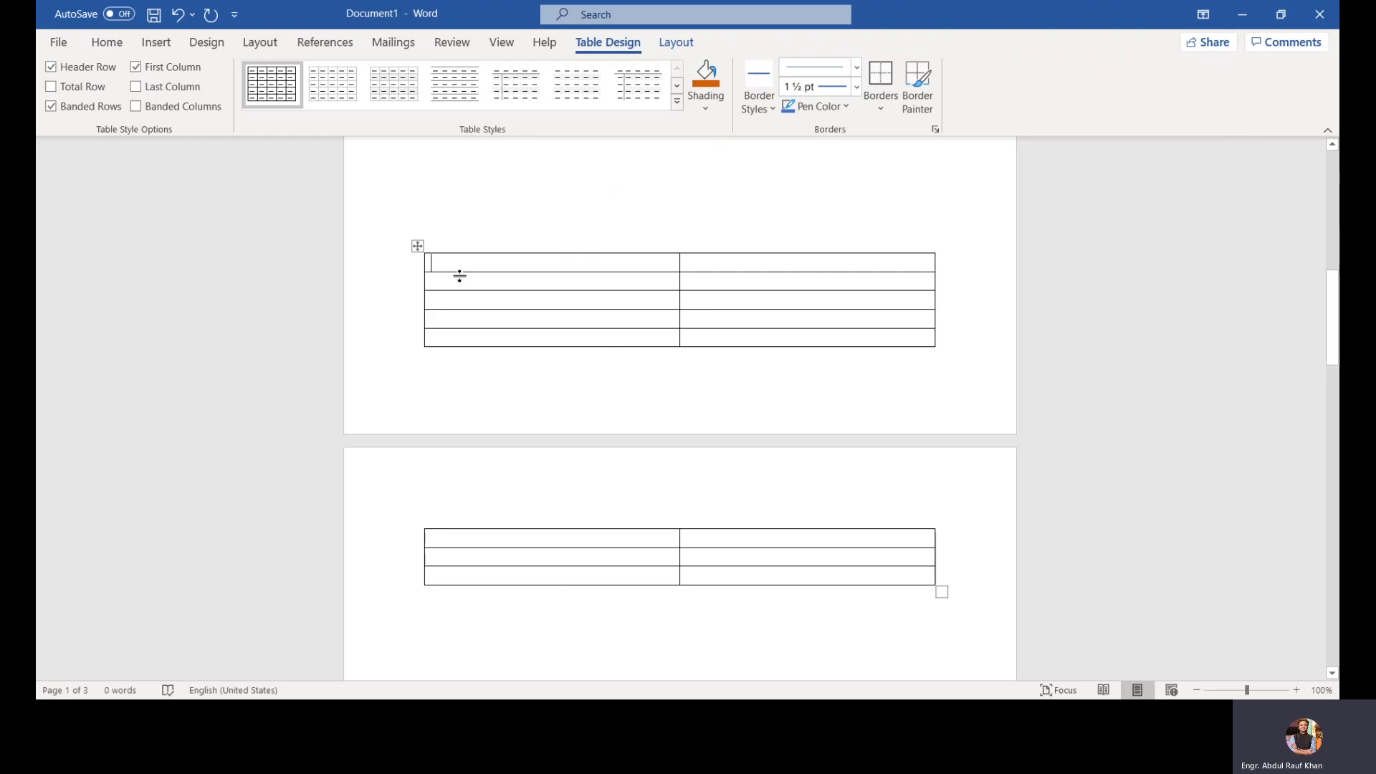
text(N)
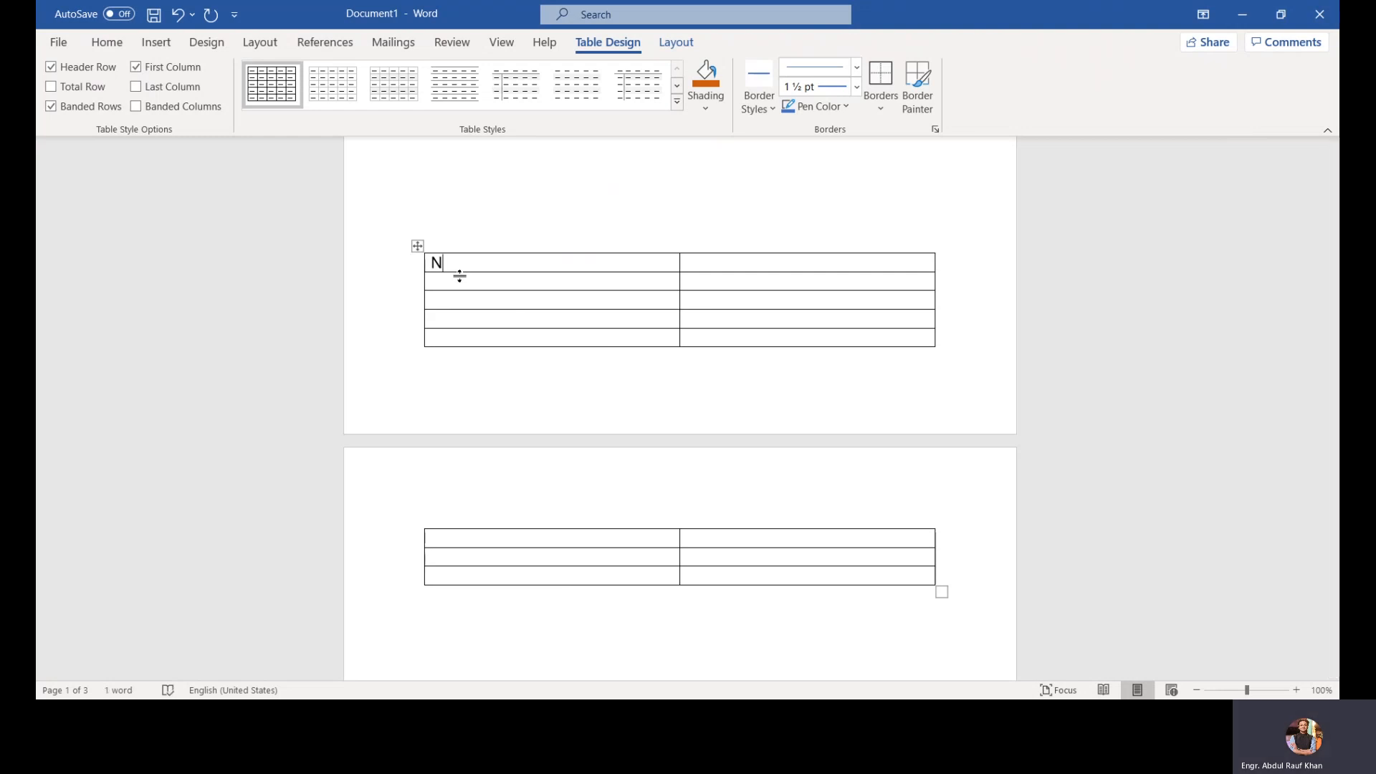
text(ame)
click(714, 266)
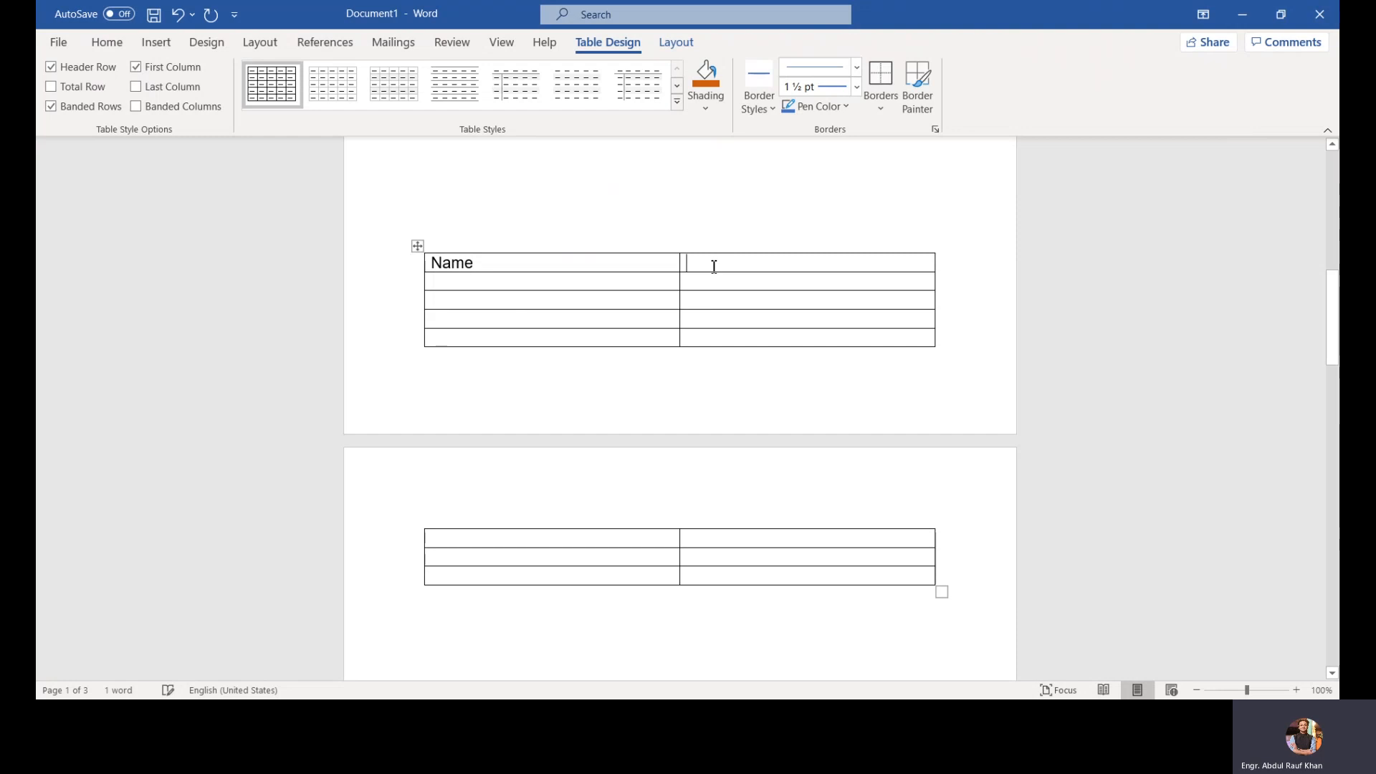
text(Certified)
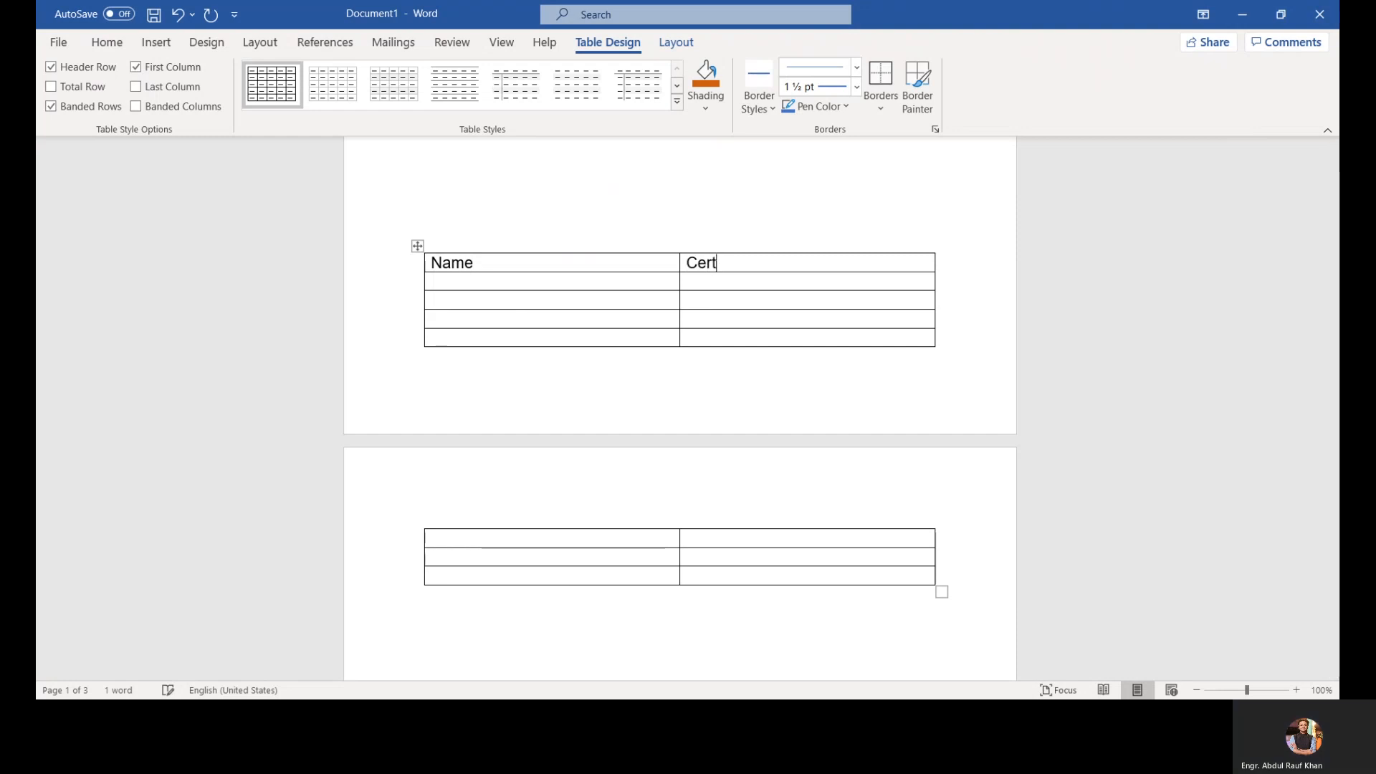
Step: Enter a name in the first data row and the Certified values Y, N, Y, N down the first page's rows
click(653, 281)
text(Agha)
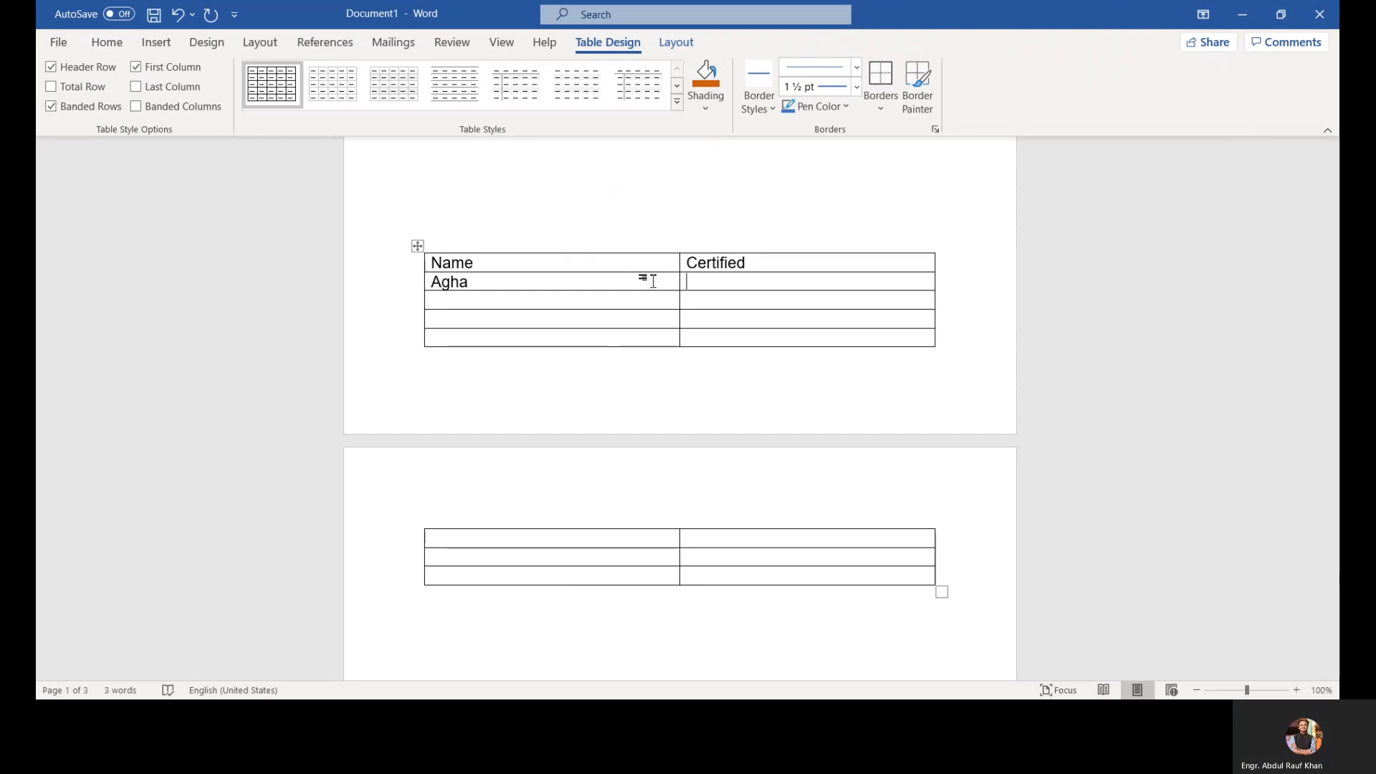
text(Yes)
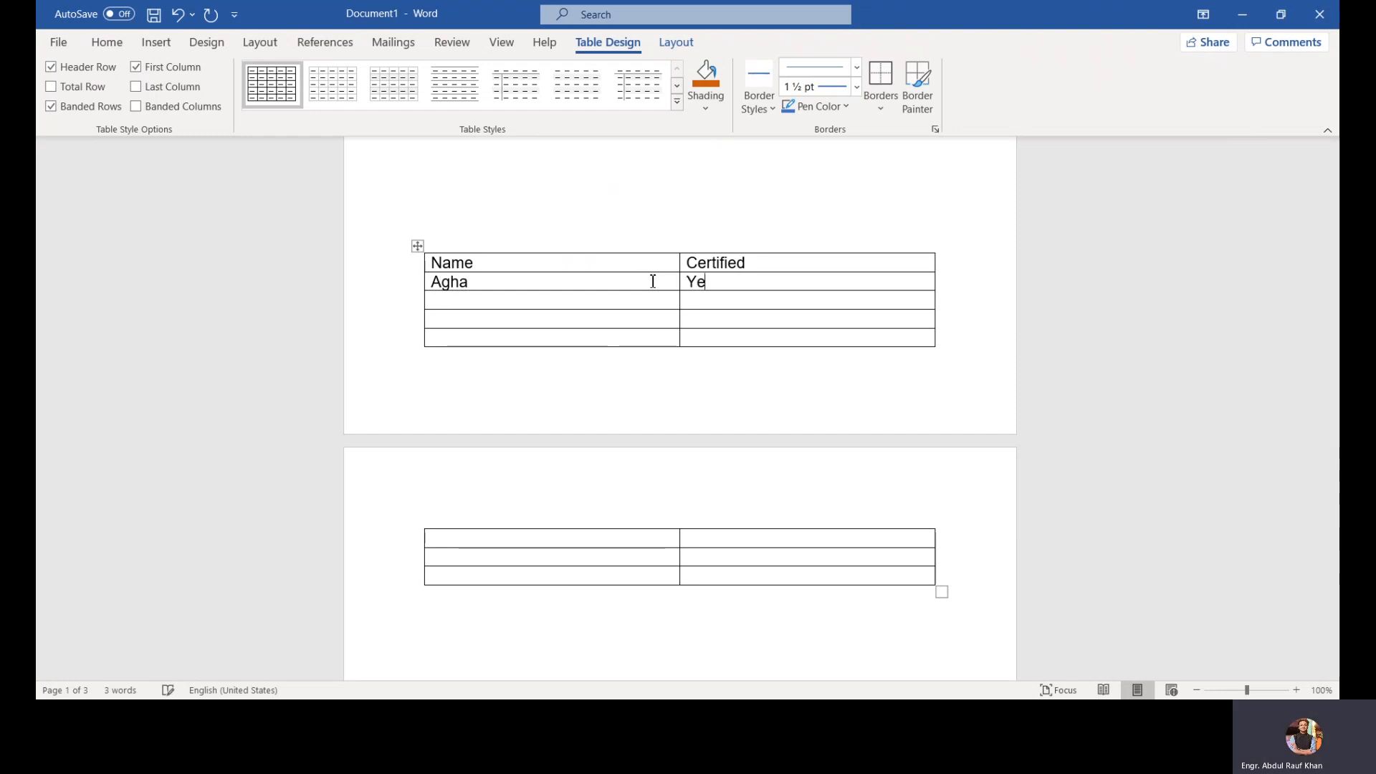
key(BackSpace)
key(BackSpace)
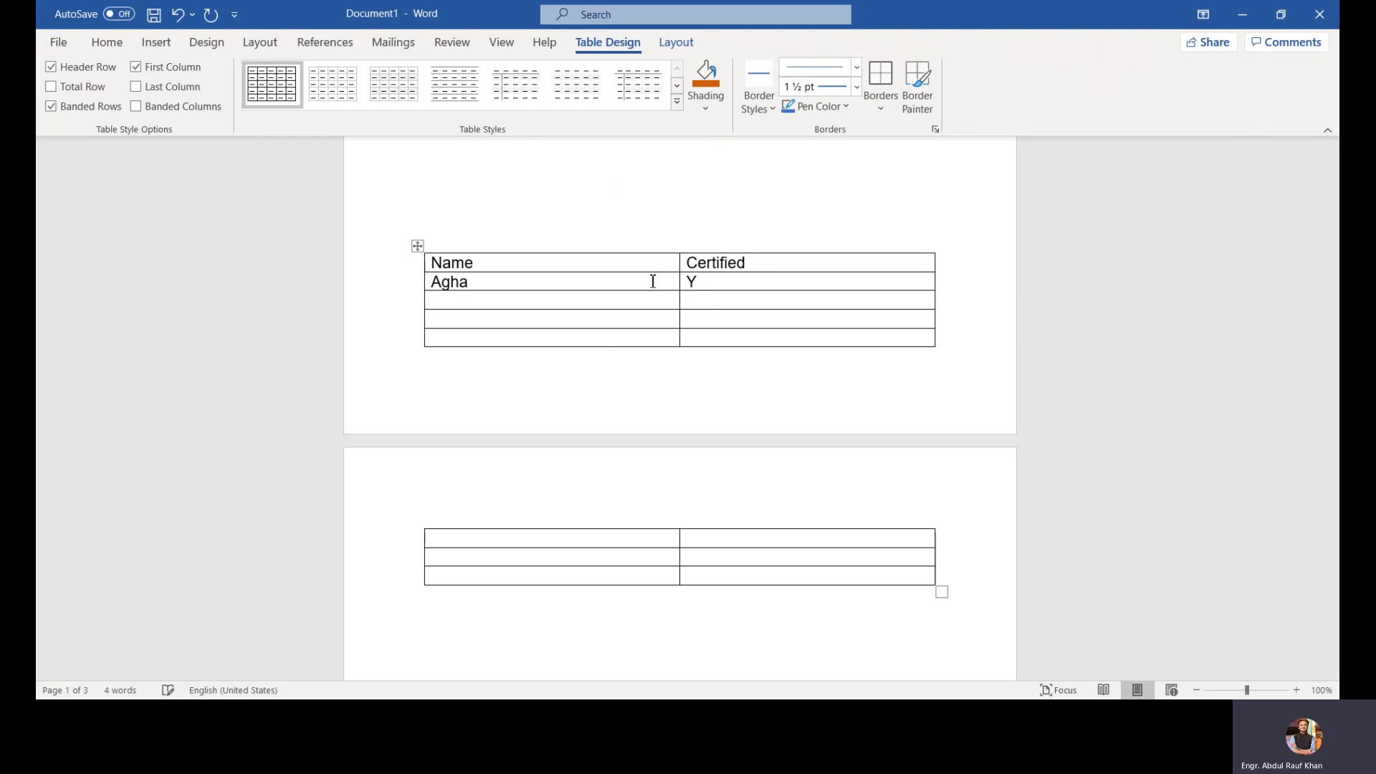
key(Down)
text(NYN)
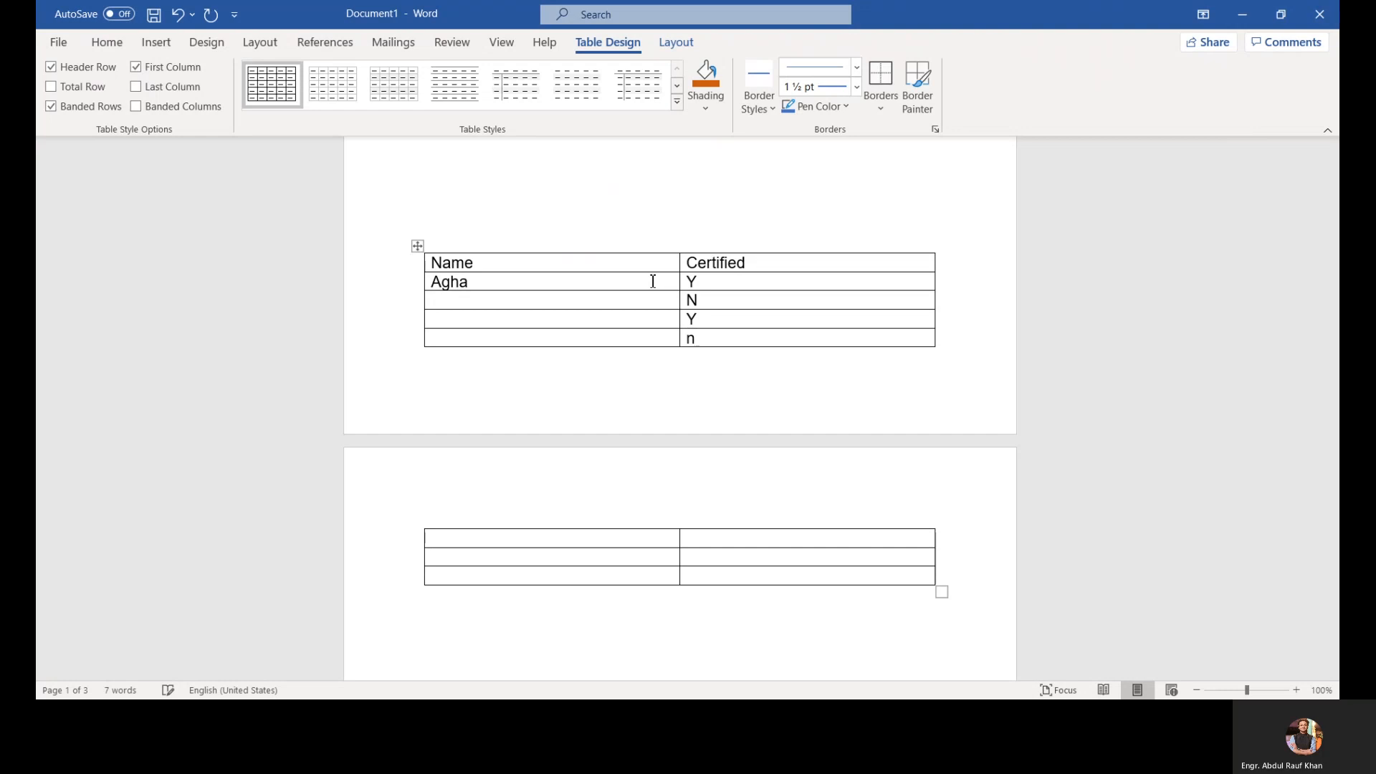
key(BackSpace)
text(N)
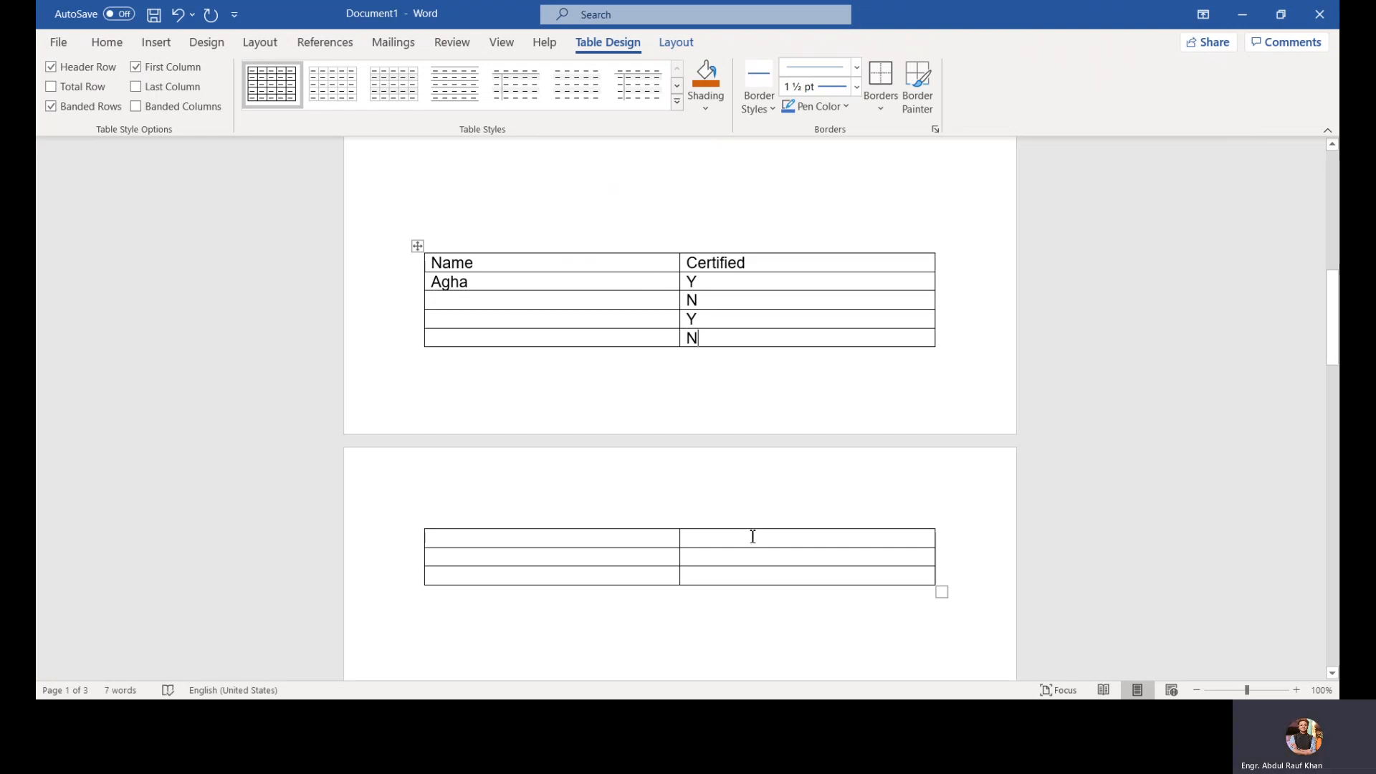
Step: Enter the Certified values Y, N, Y in the table rows on the second page
click(750, 537)
text(Y)
click(761, 557)
text(N)
click(743, 575)
text(U)
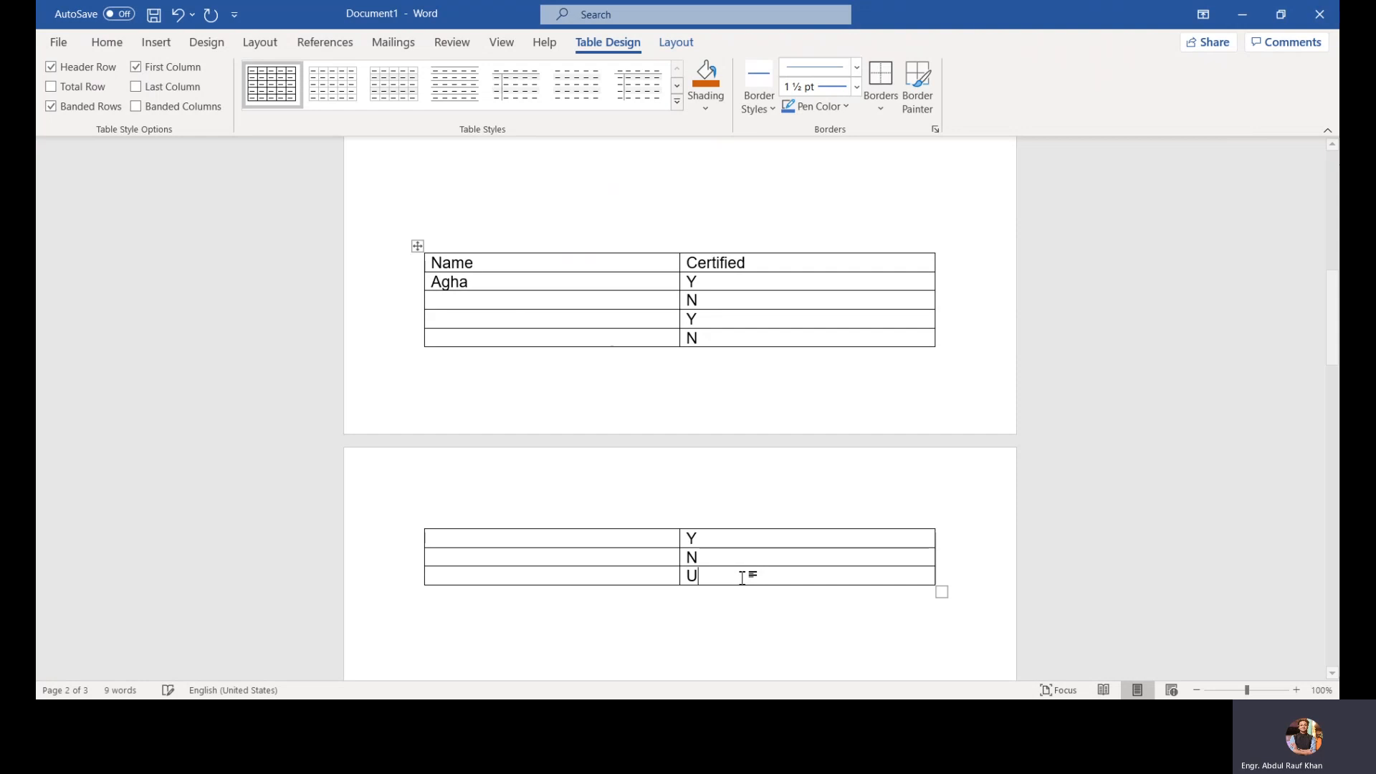
key(BackSpace)
text(Y)
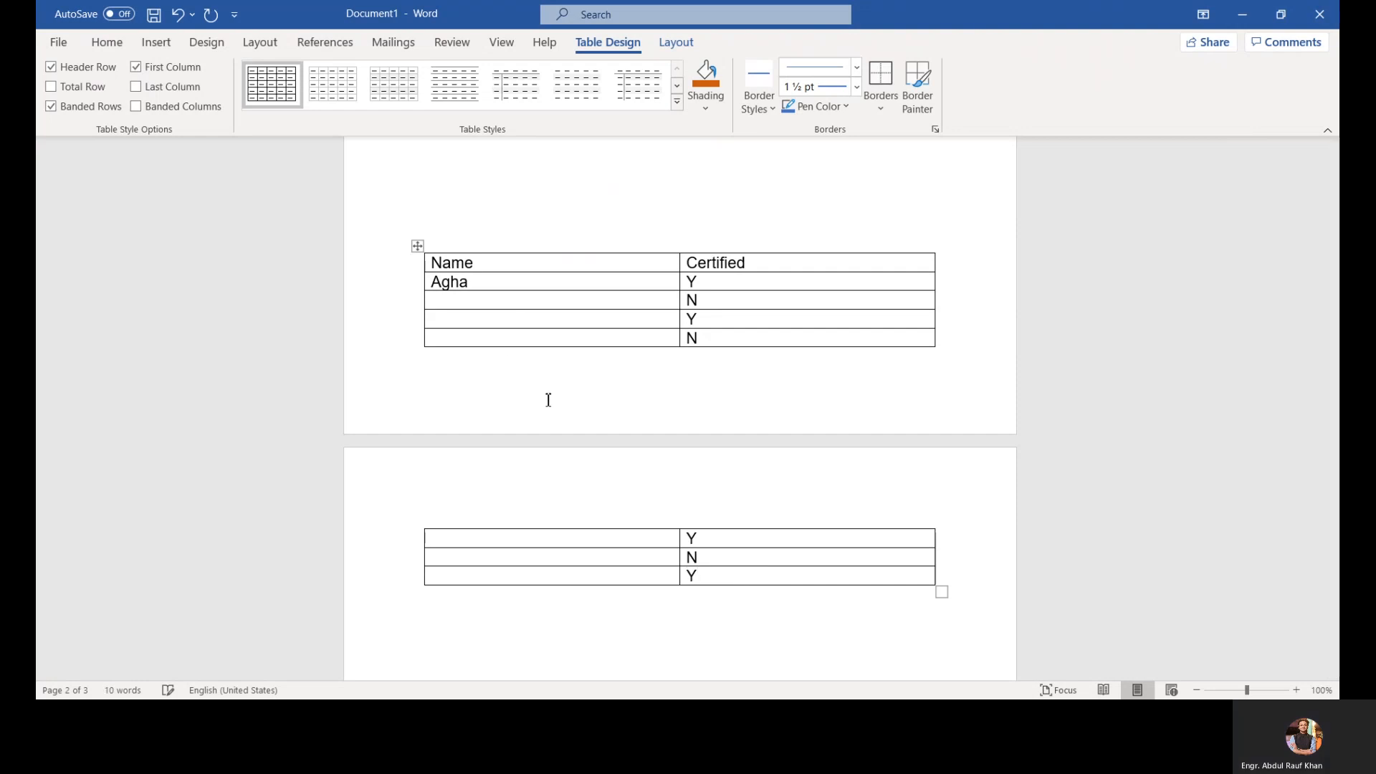
Step: Fill in names for all remaining rows of the Name column on both pages
click(469, 309)
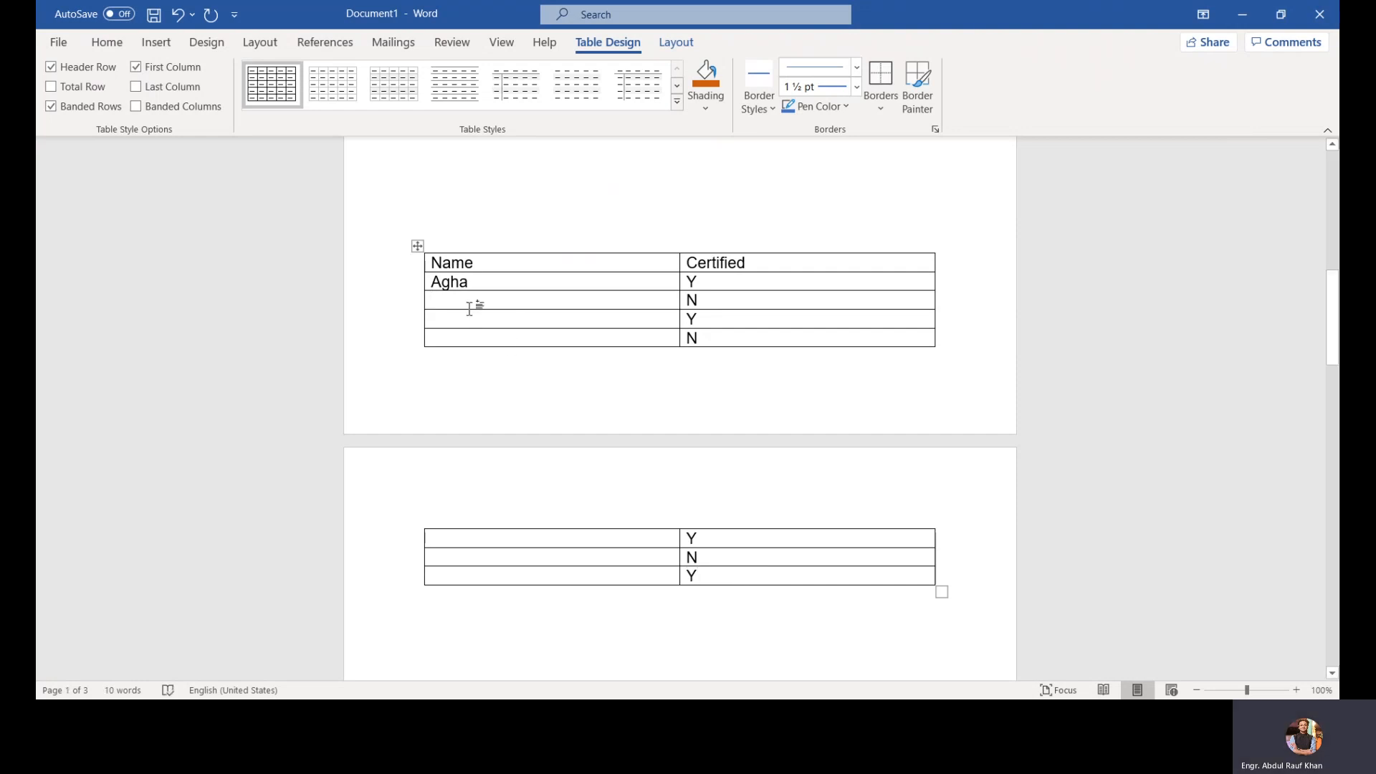
text(Rafi)
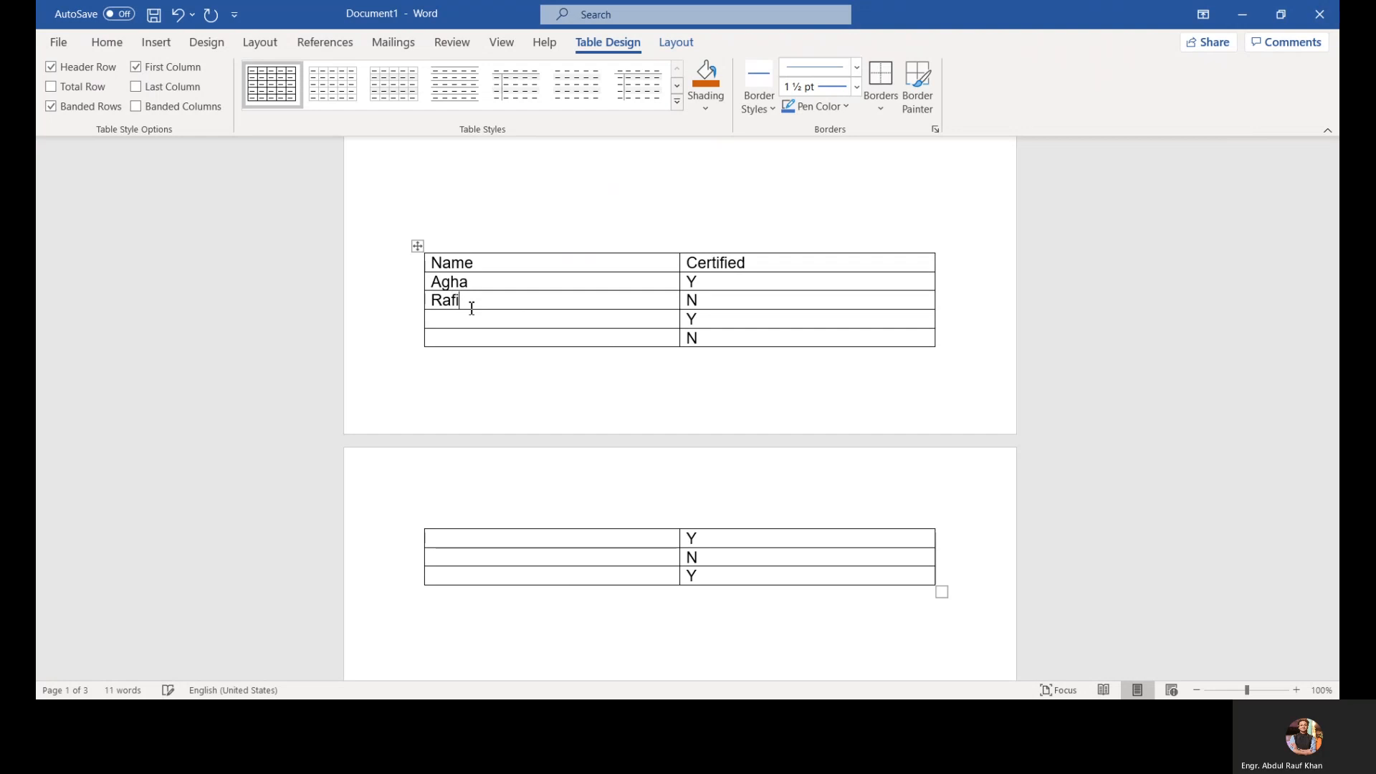
text(q)
key(Return)
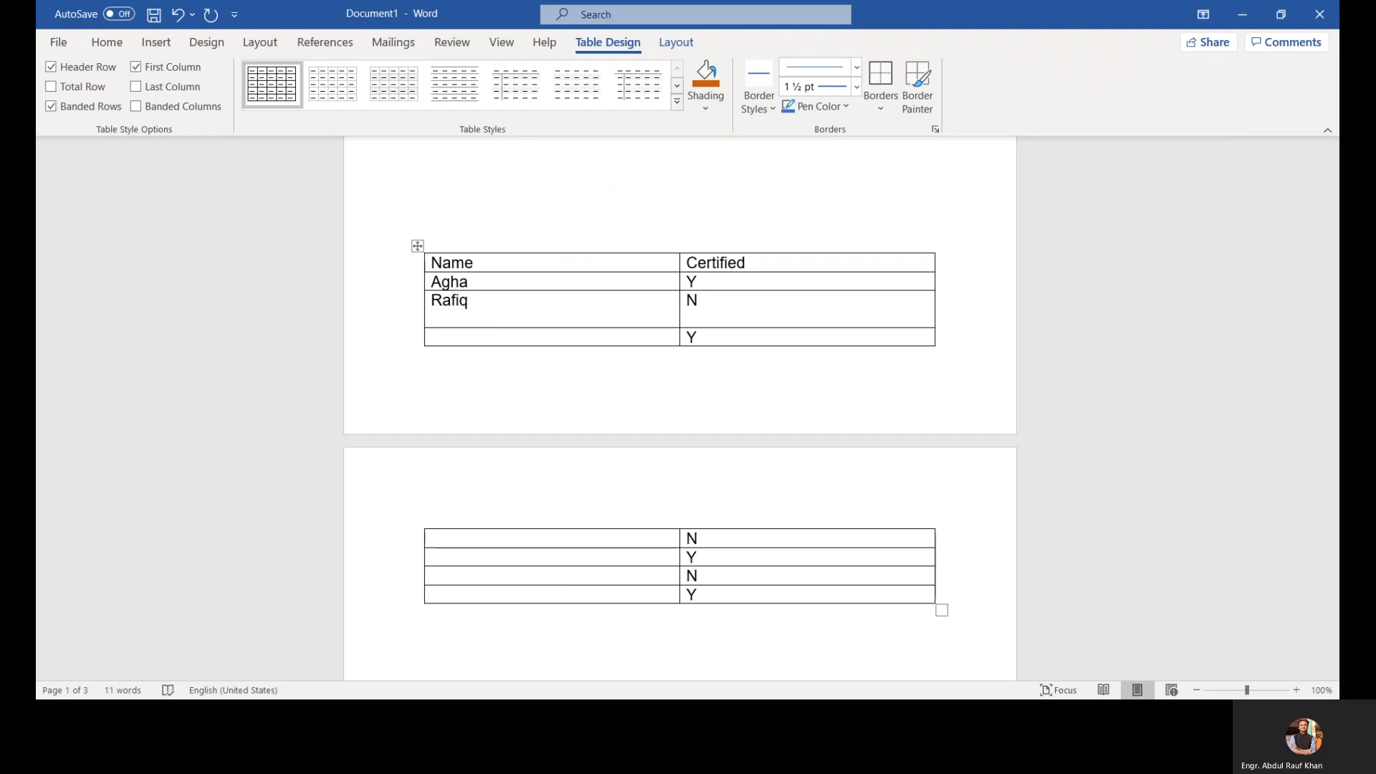
key(BackSpace)
key(Down)
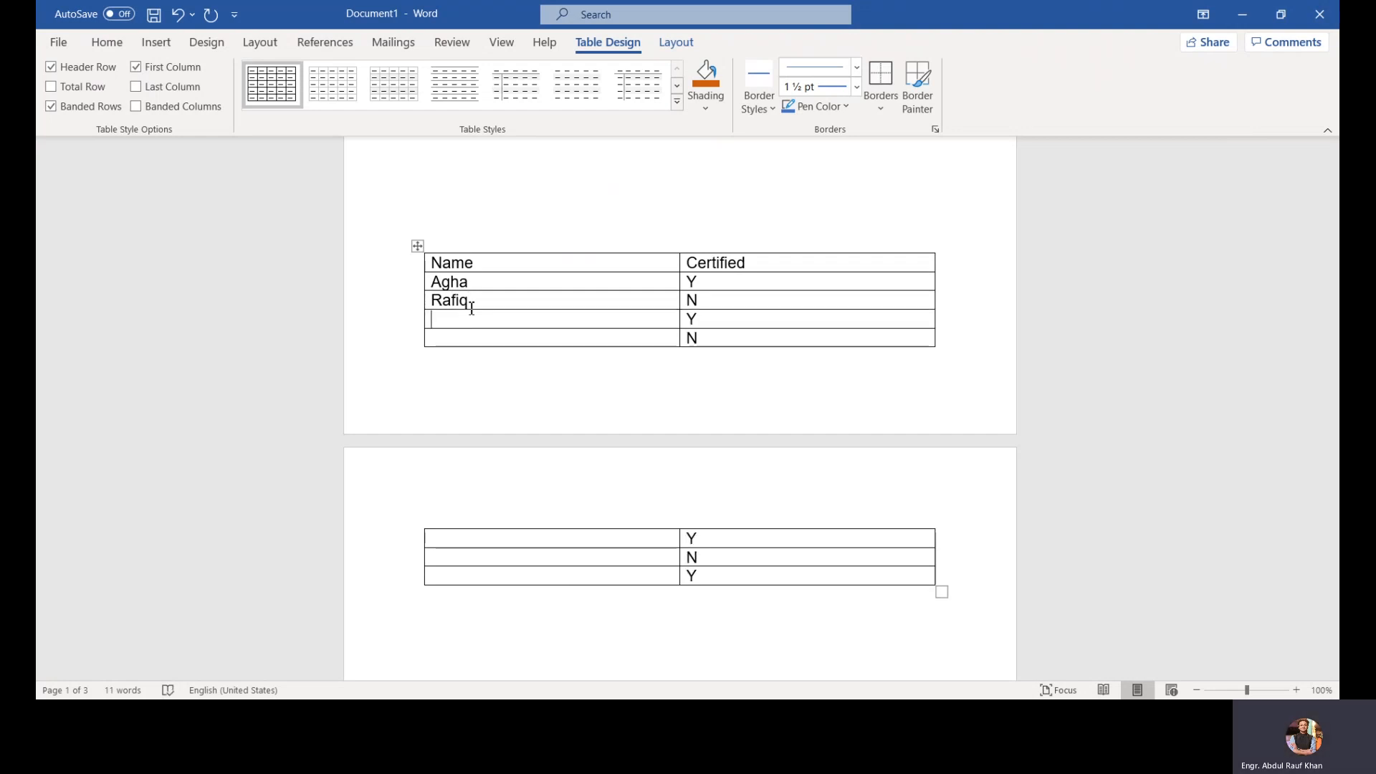
text(Rauf)
key(Down)
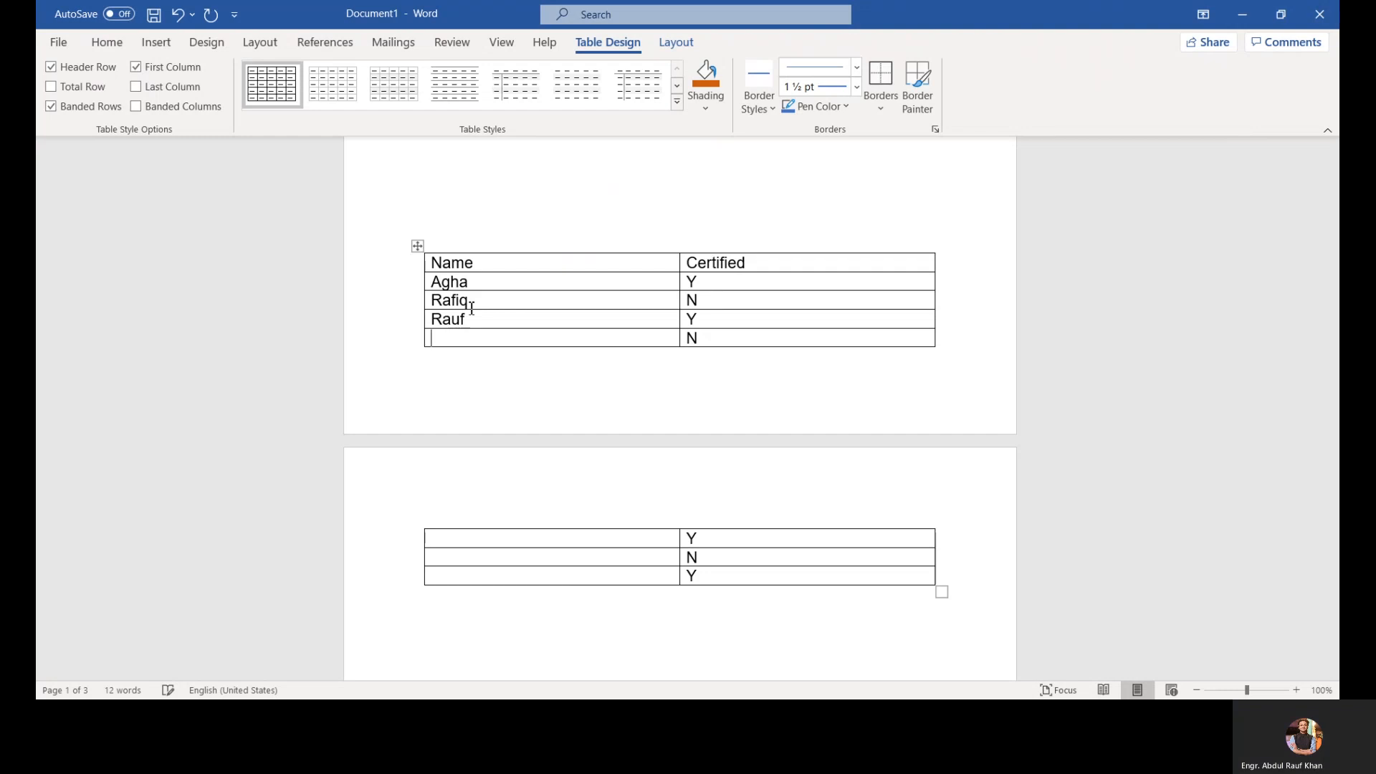
text(Salman )
text(Ayesha )
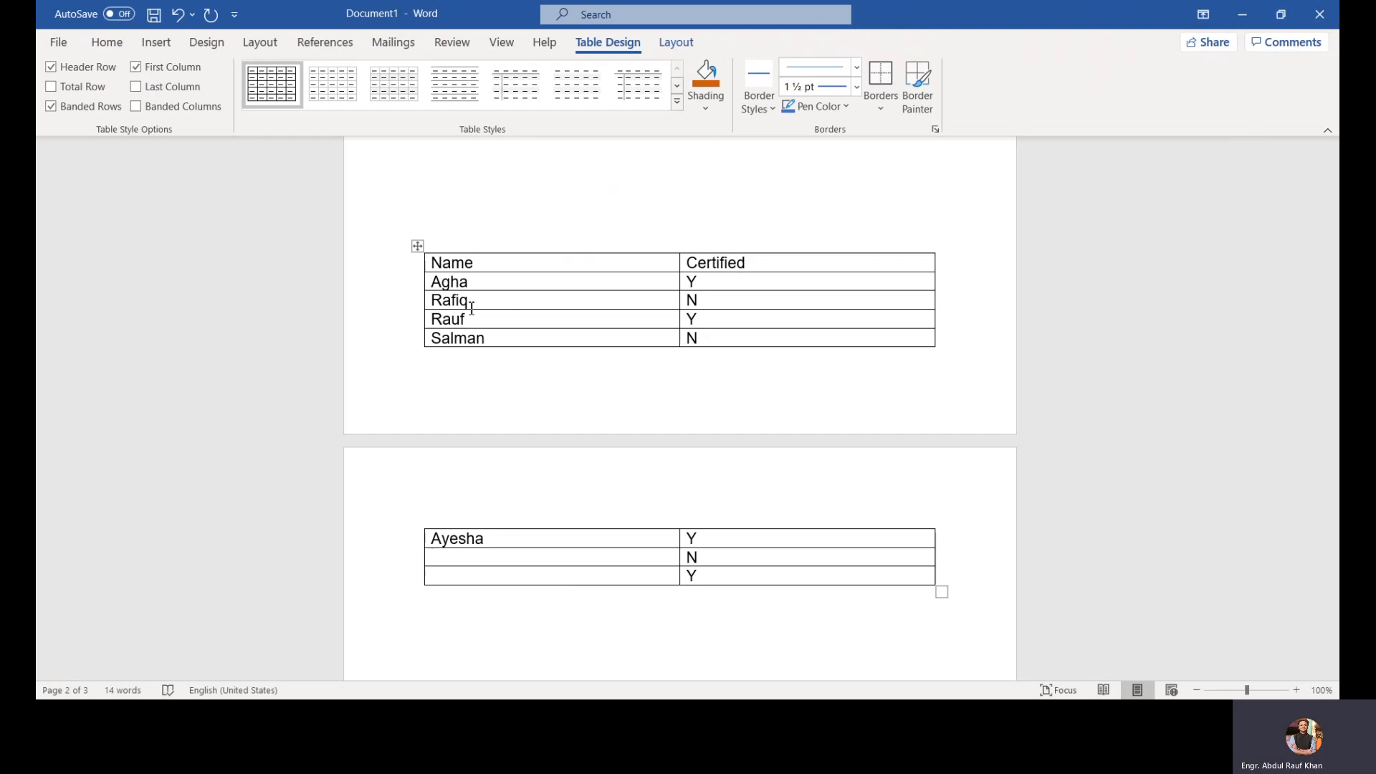
text(Sumbul)
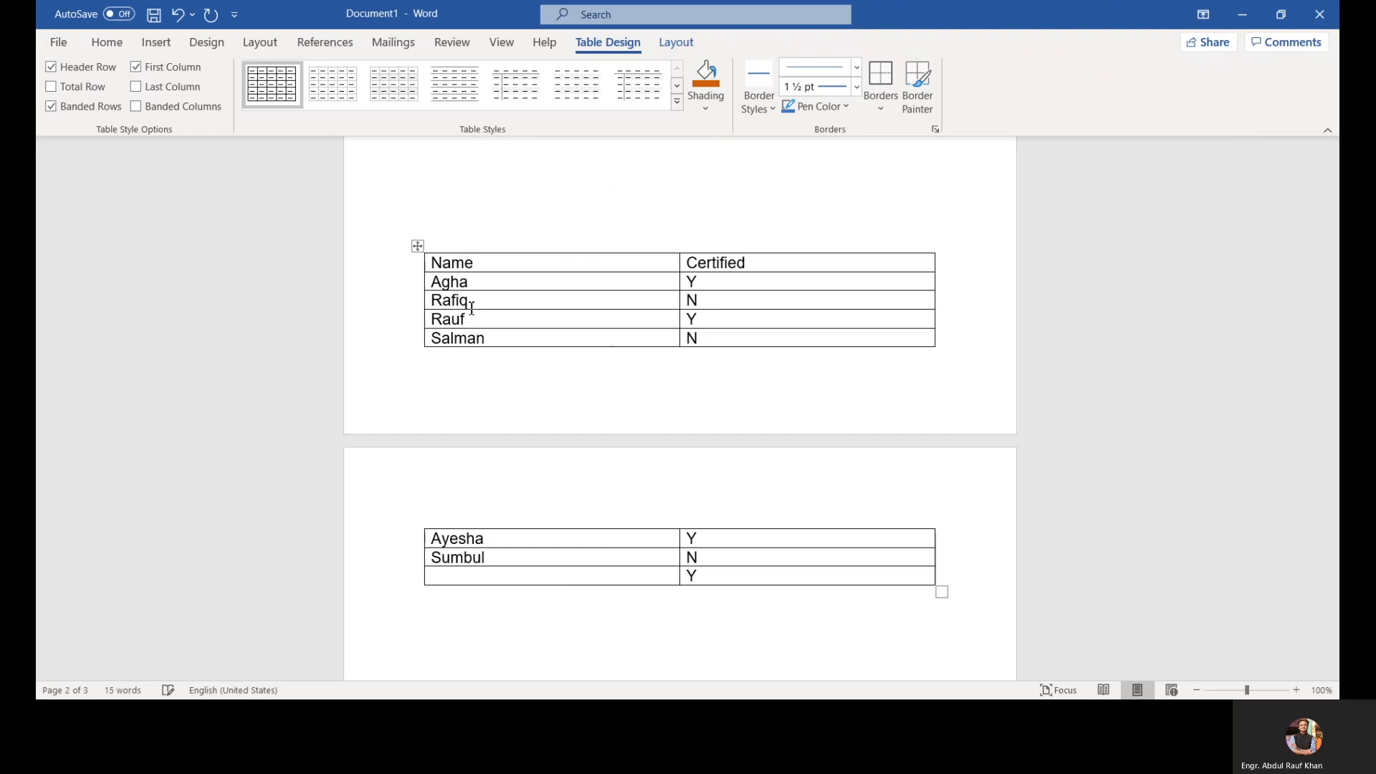
key(Down)
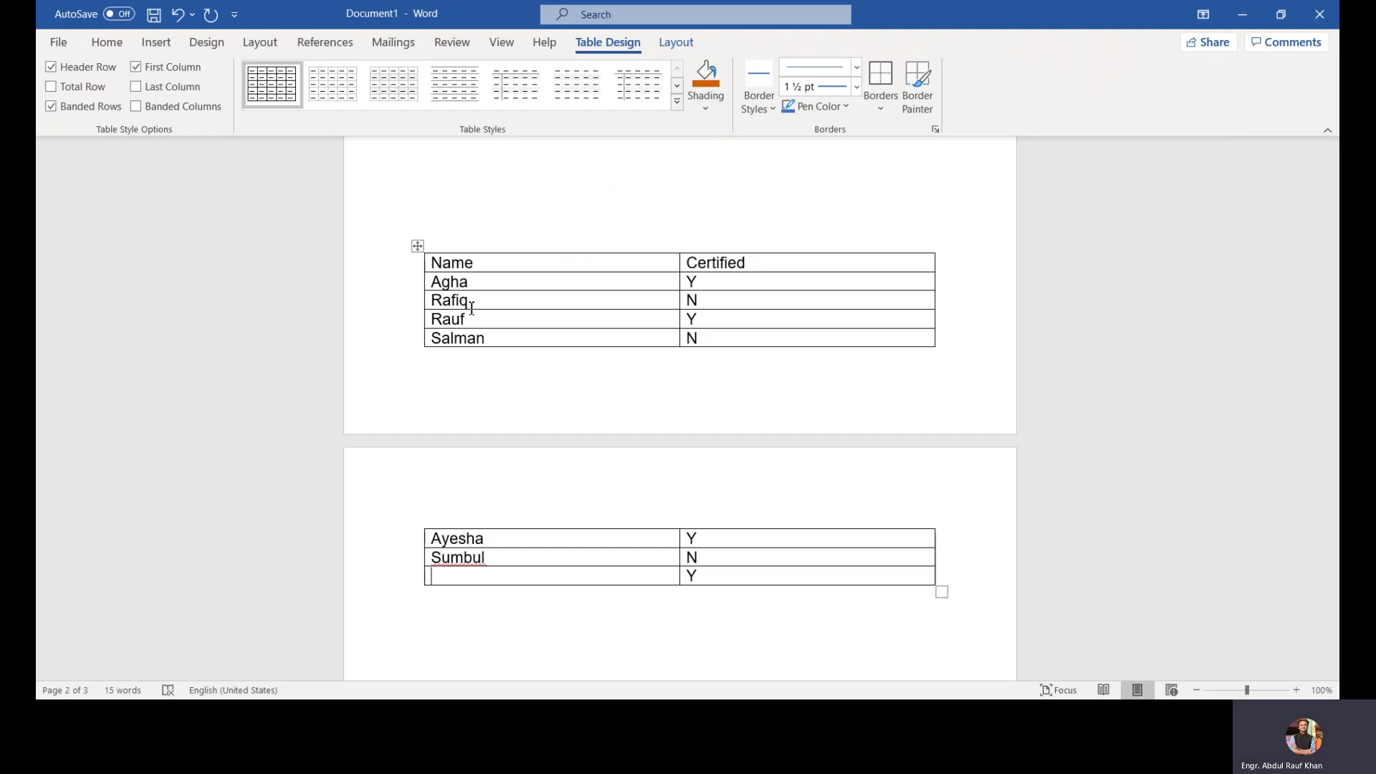
text(Faiza)
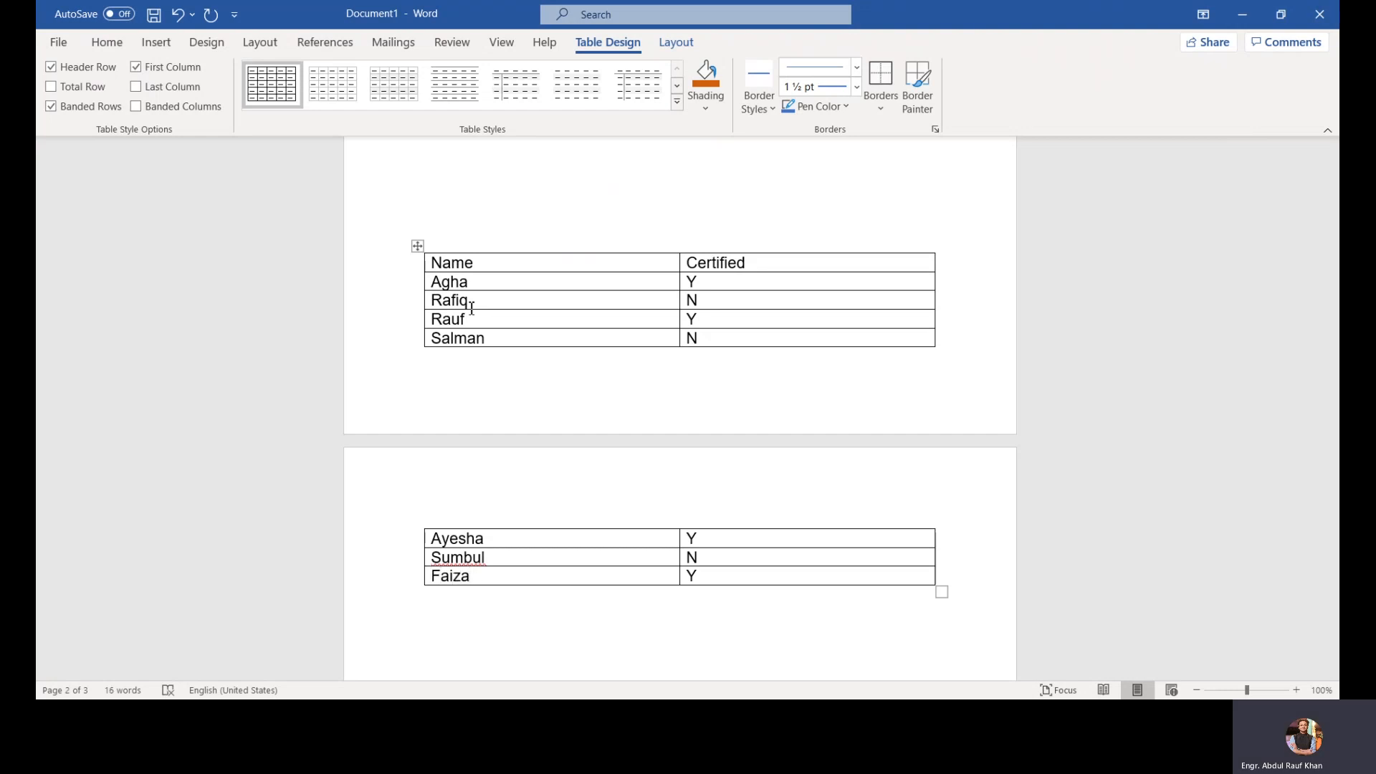
Step: Try applying Repeat Header Rows with the whole table selected, then undo it
click(396, 267)
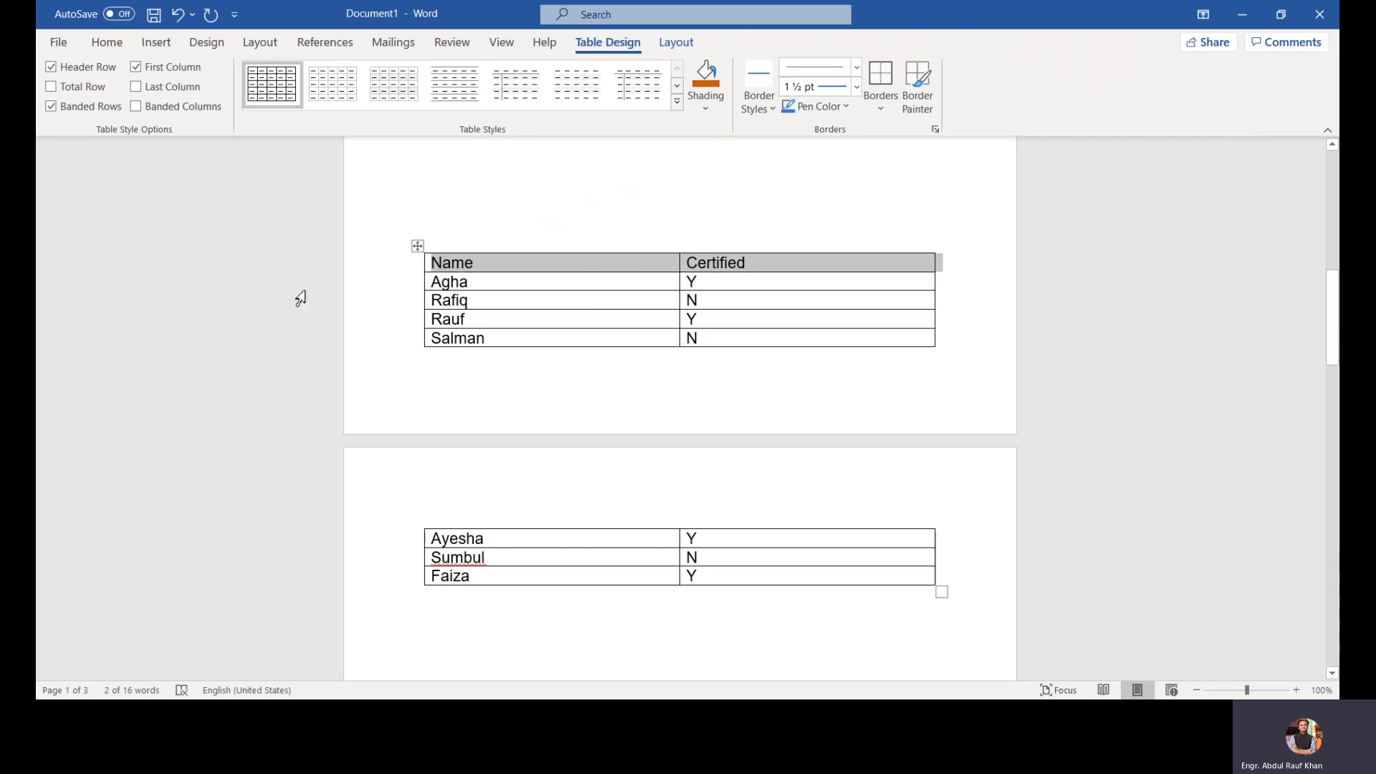
click(53, 68)
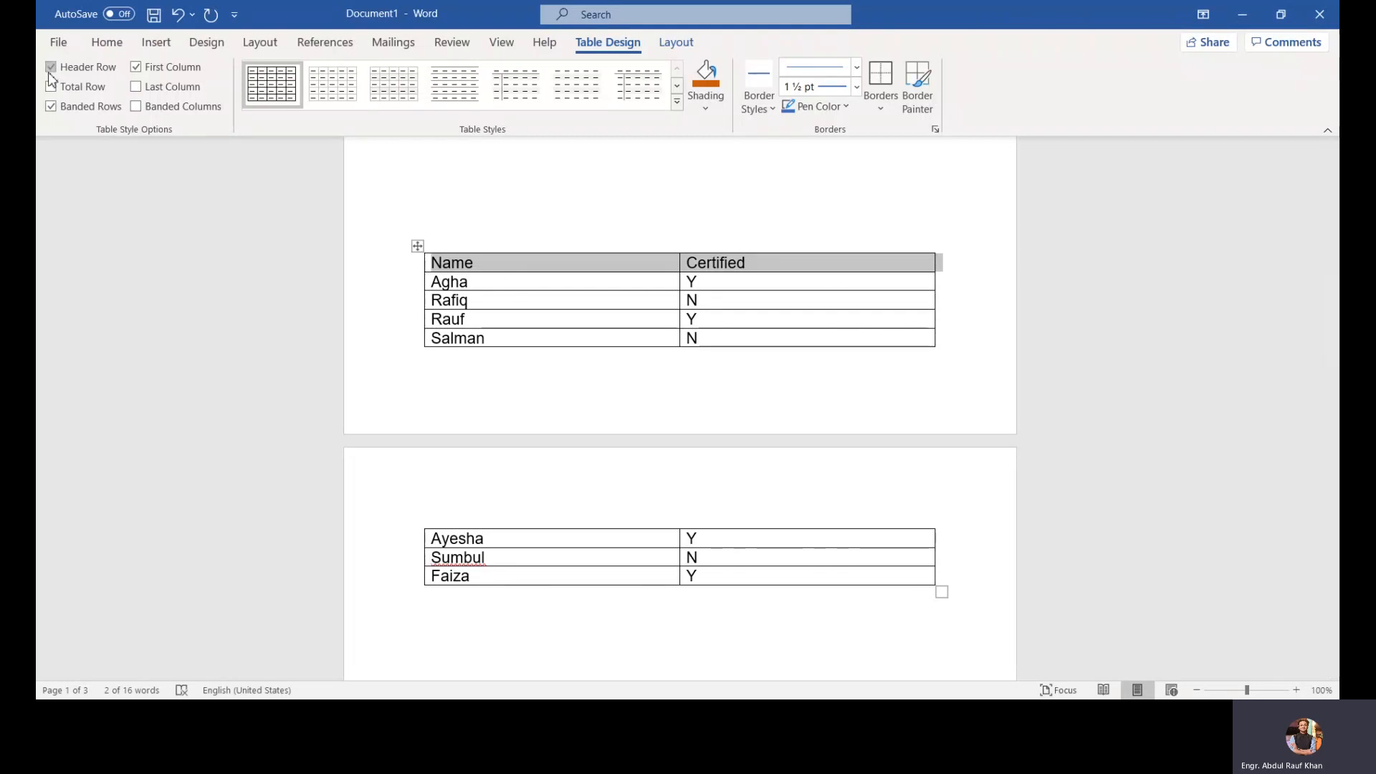
click(677, 45)
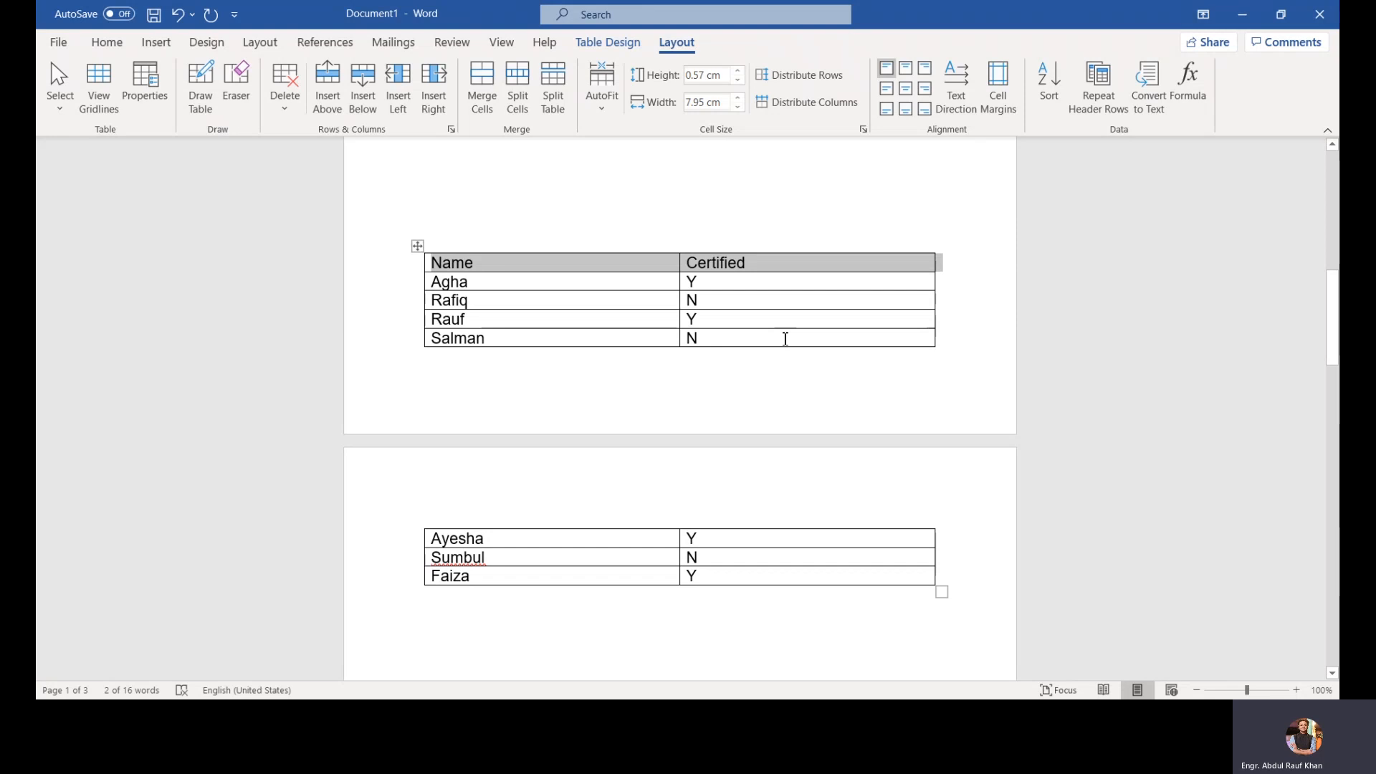
scroll(785, 338, down, 5)
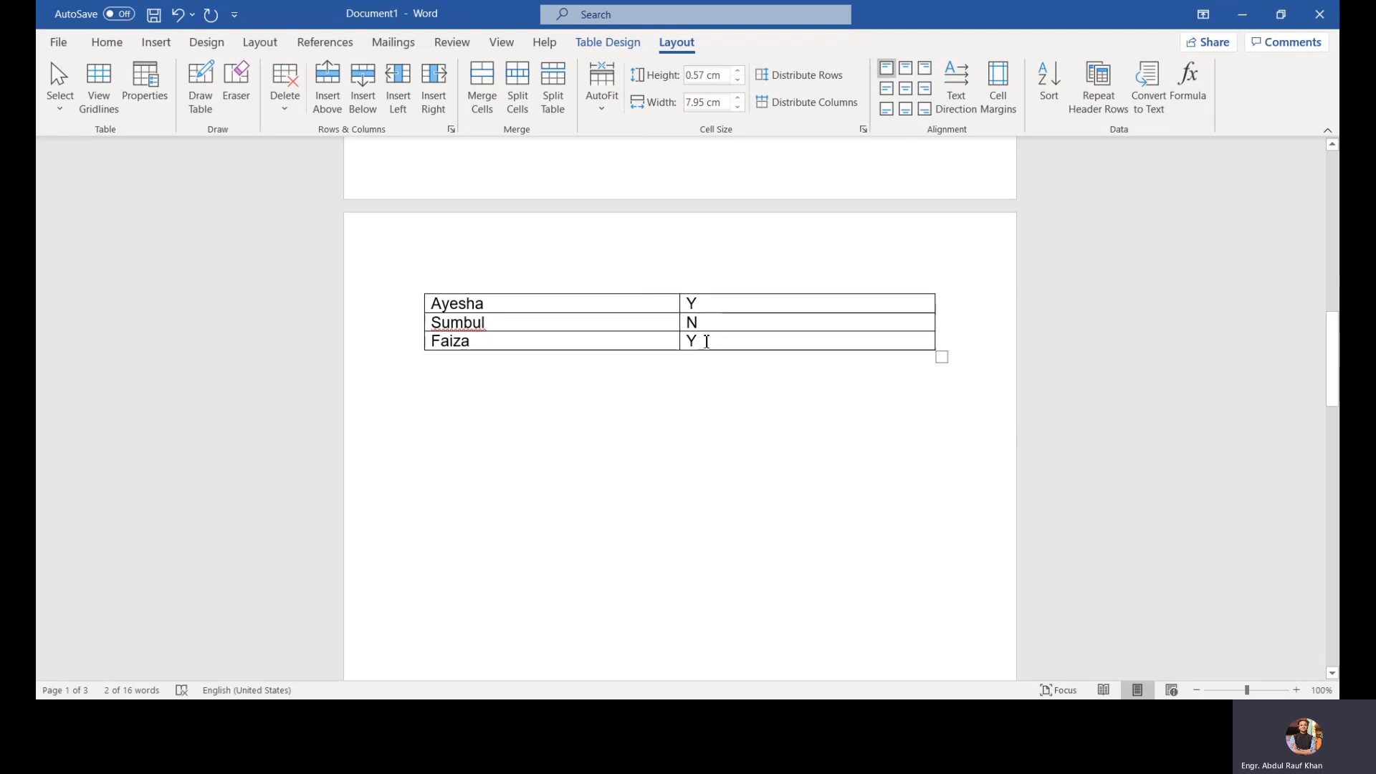
scroll(708, 337, down, 1)
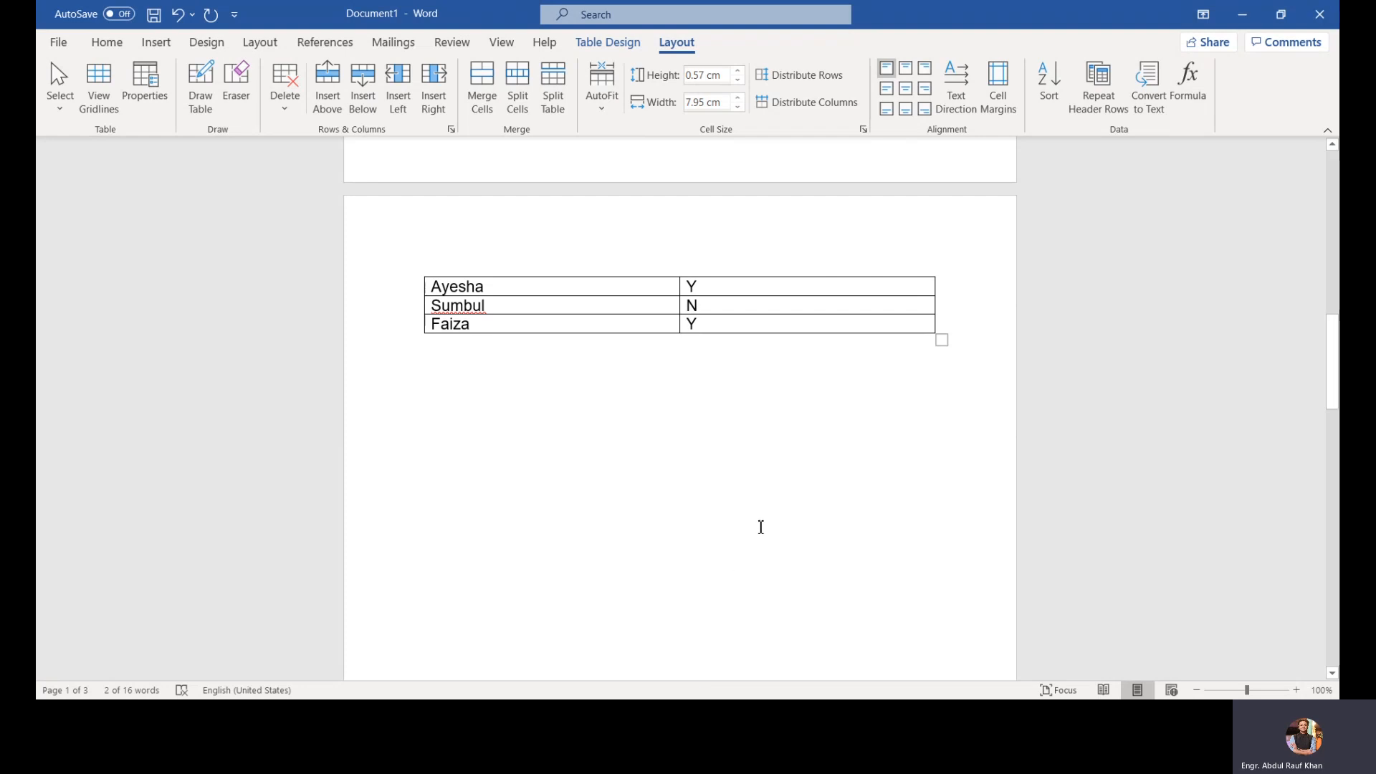
scroll(761, 527, up, 3)
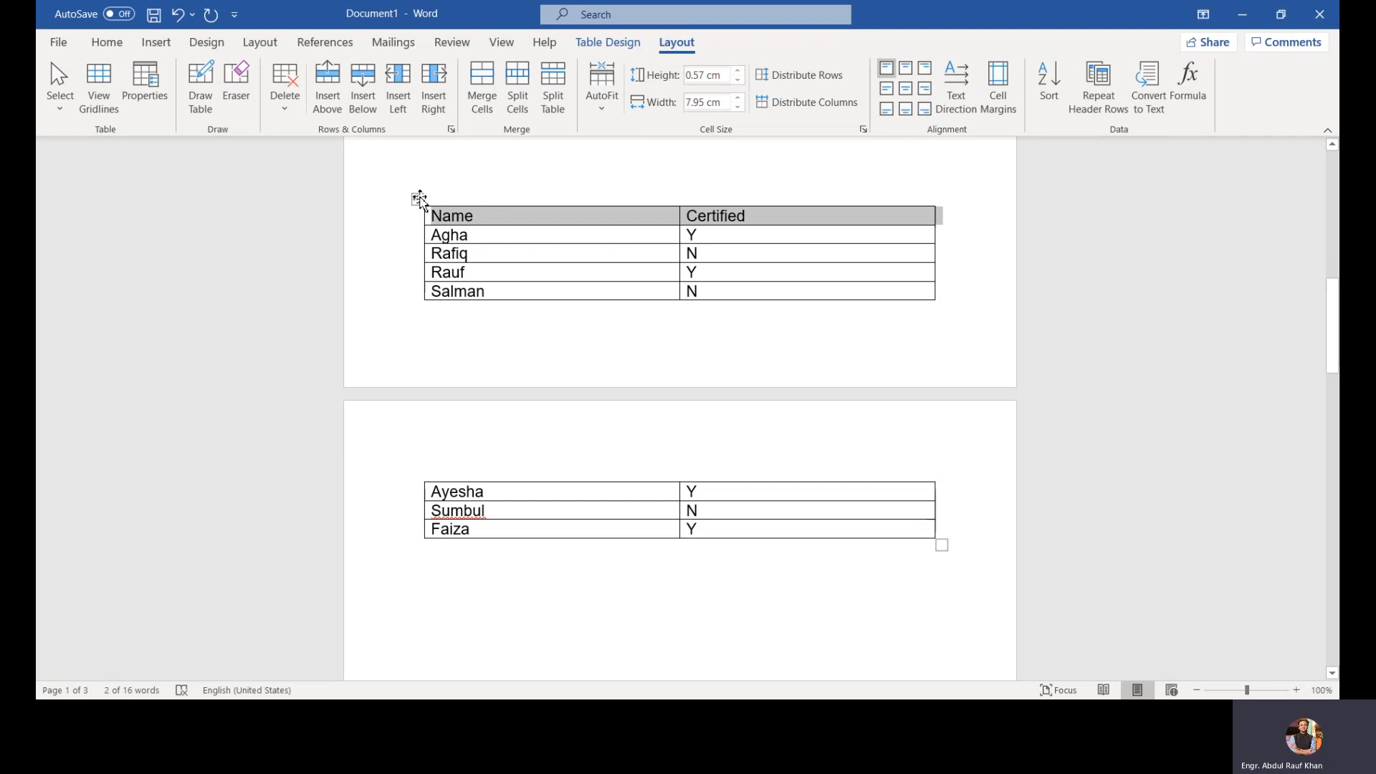
click(419, 199)
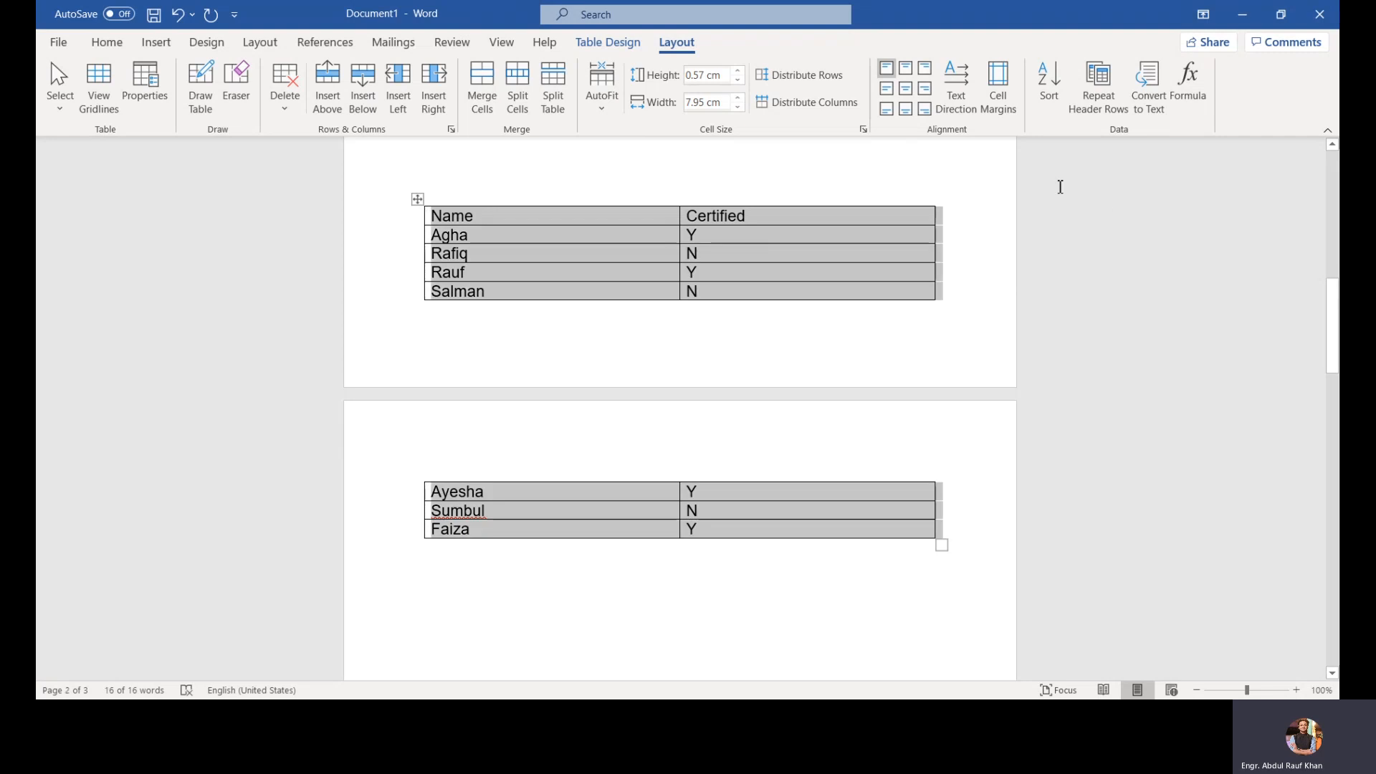
click(1101, 112)
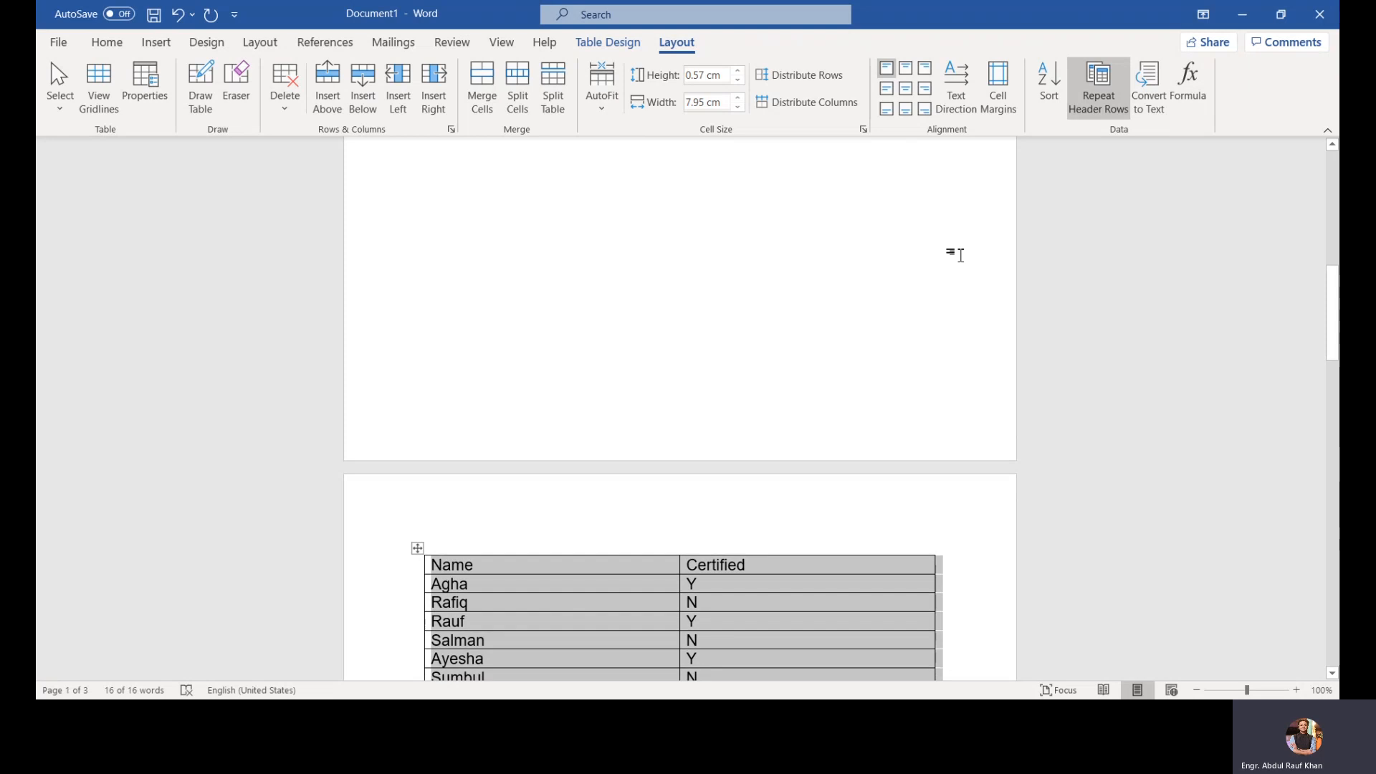
scroll(960, 255, down, 1)
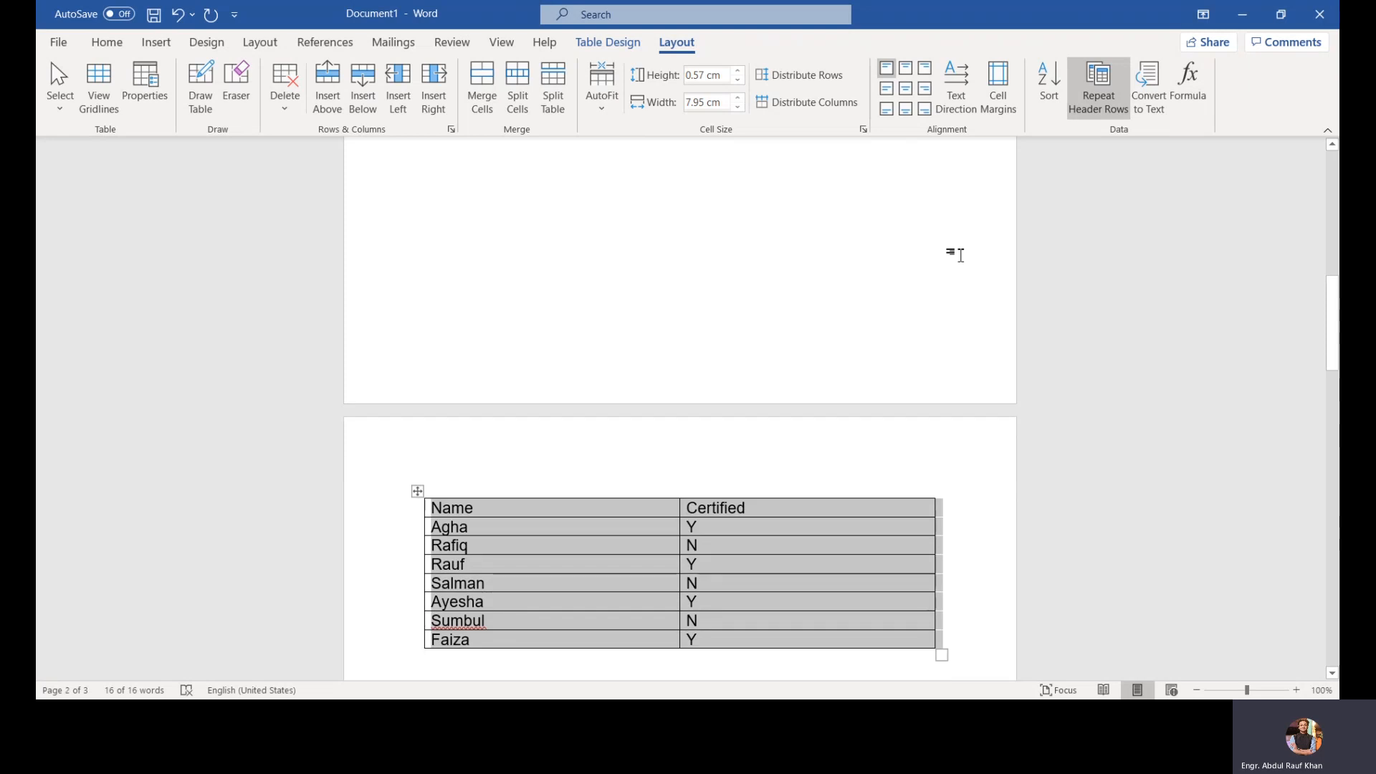
scroll(960, 255, down, 5)
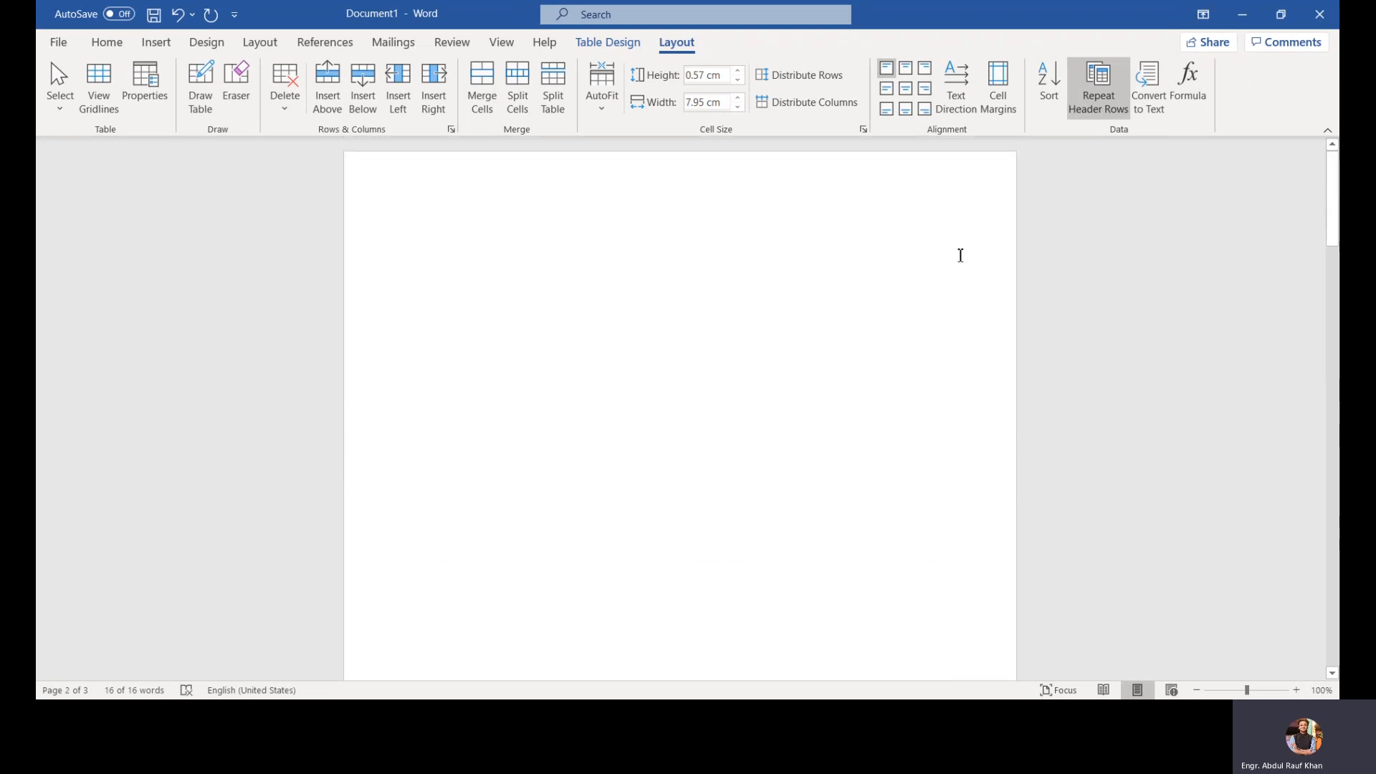
scroll(958, 257, up, 3)
scroll(957, 259, down, 2)
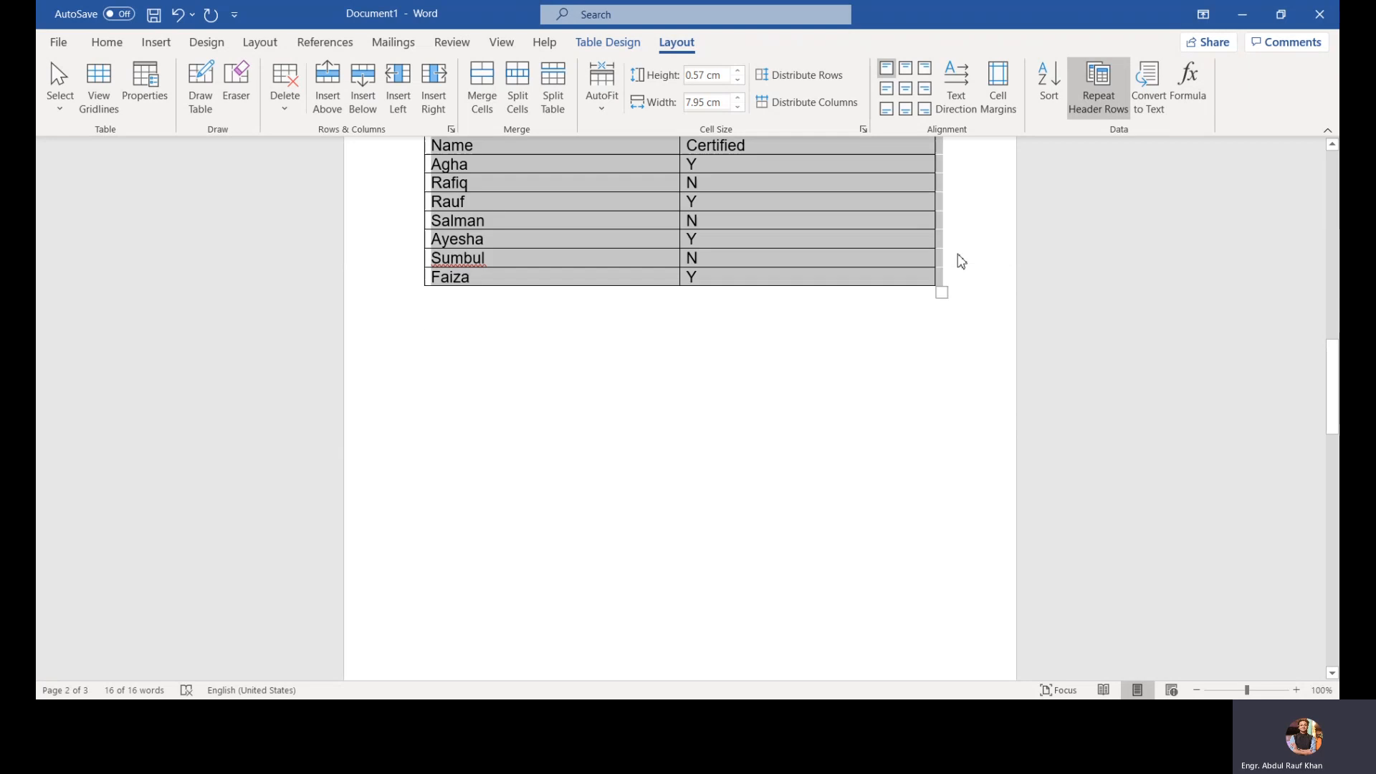
click(964, 195)
scroll(963, 201, up, 1)
key(ctrl+z)
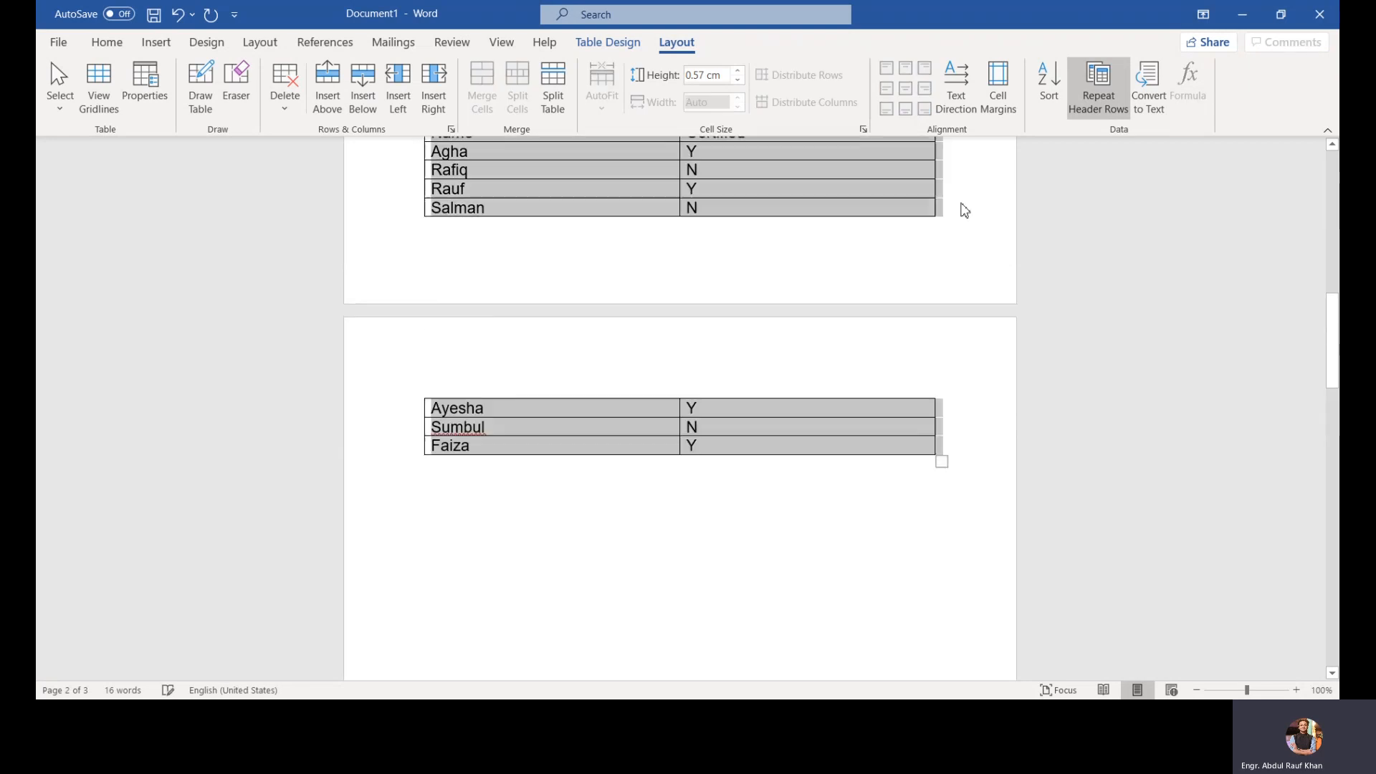
Step: Select the header row and turn on Repeat Header Rows so it appears at the top of the second page
scroll(774, 296, up, 1)
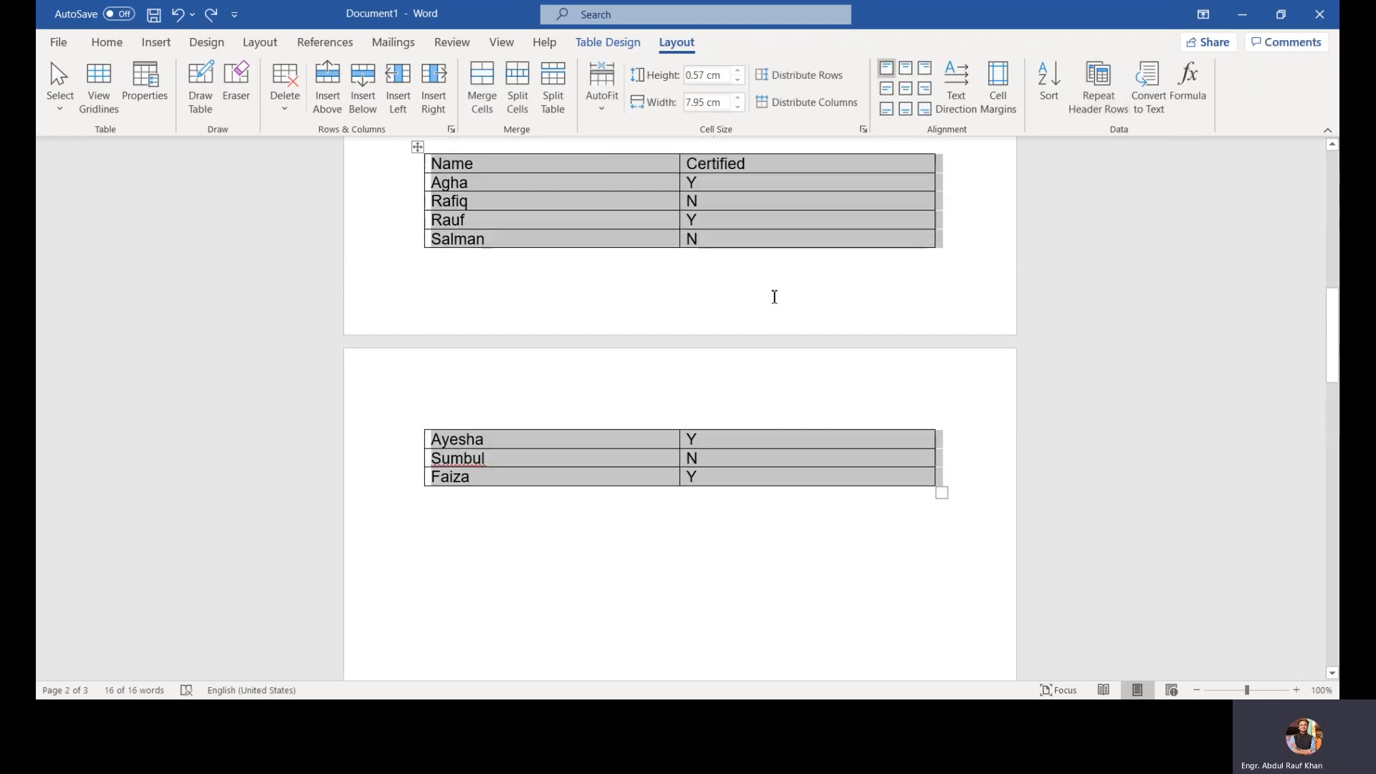
click(402, 182)
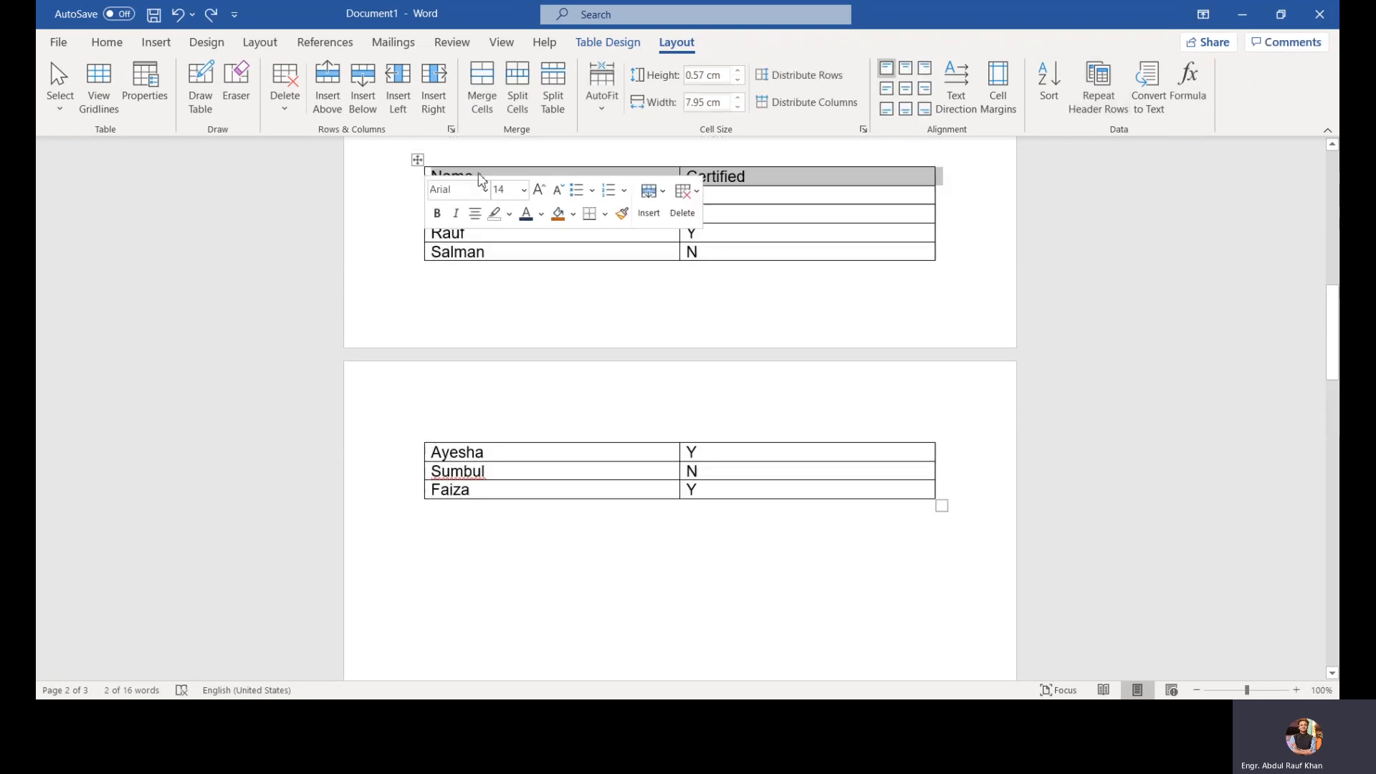
click(1108, 94)
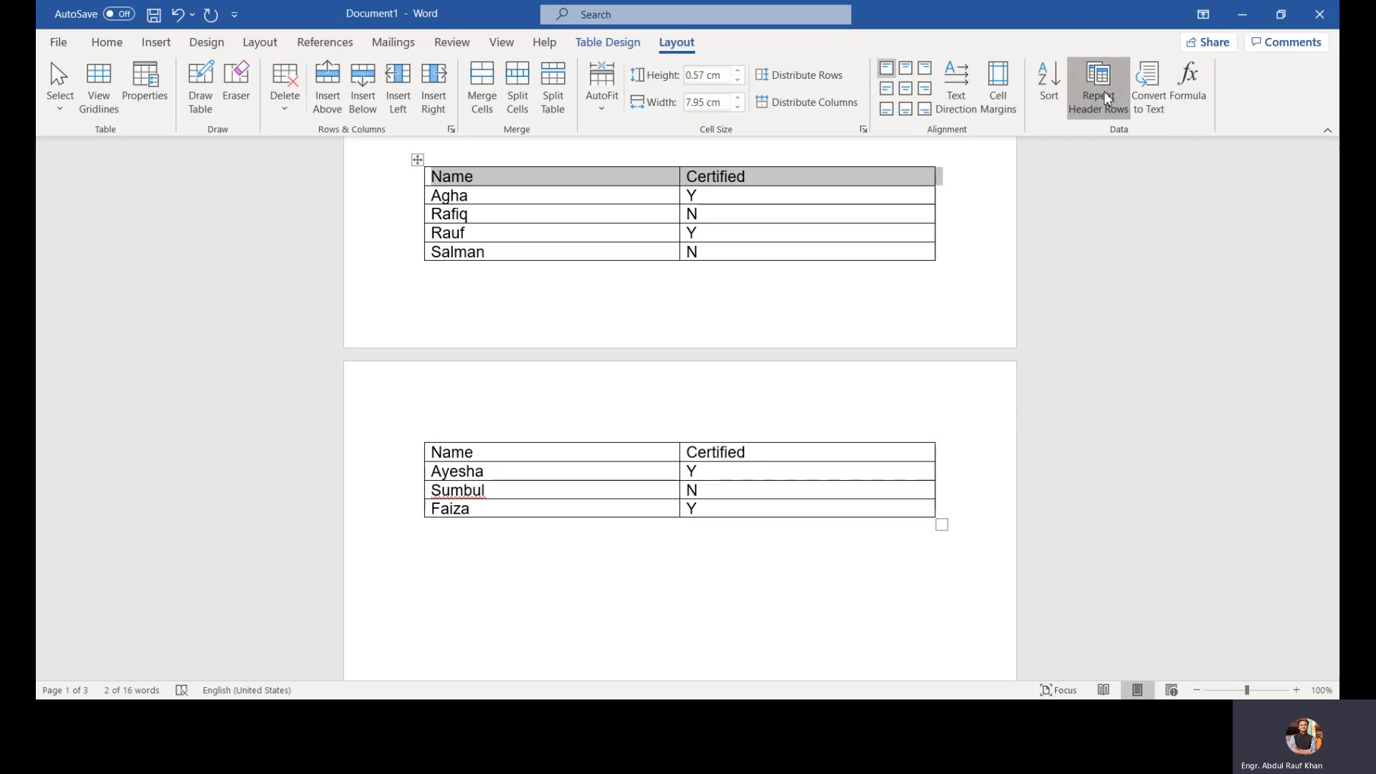
click(1107, 97)
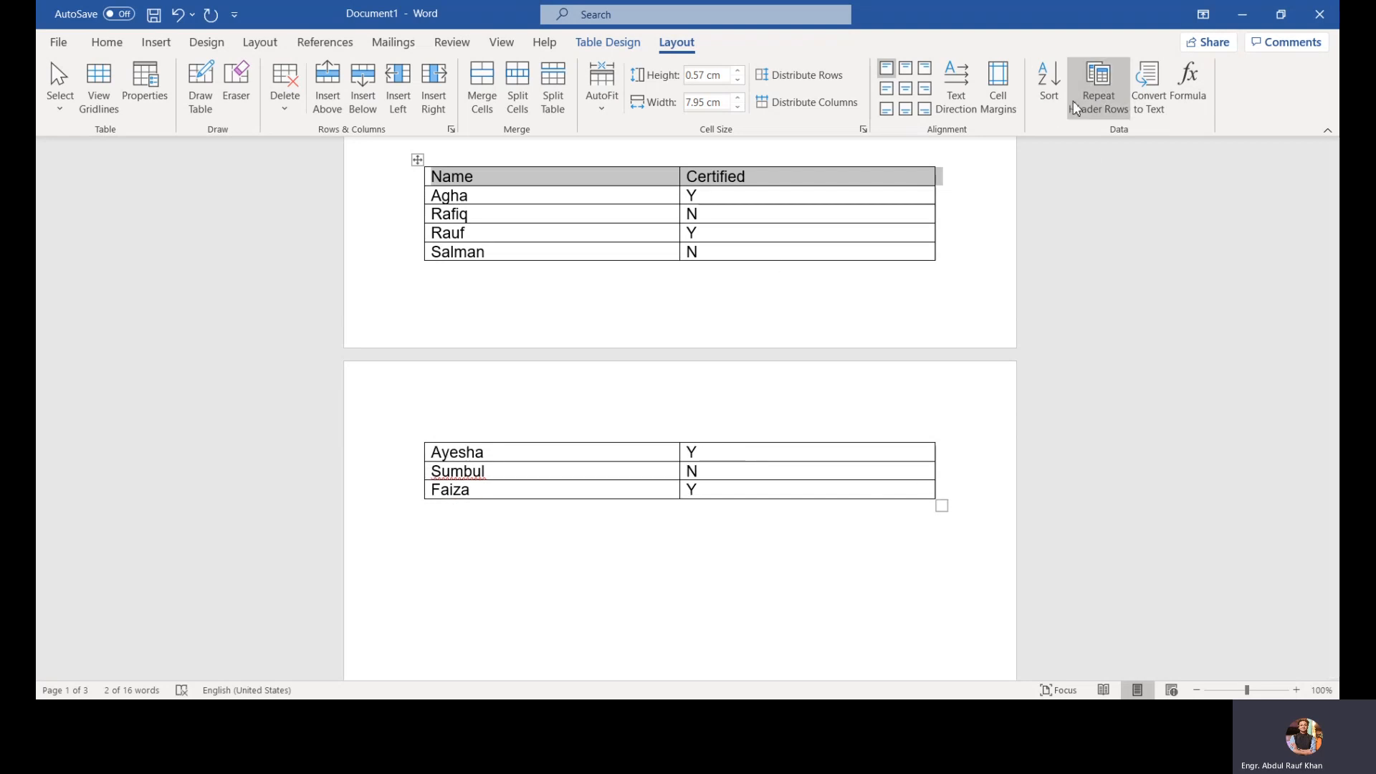
click(1076, 108)
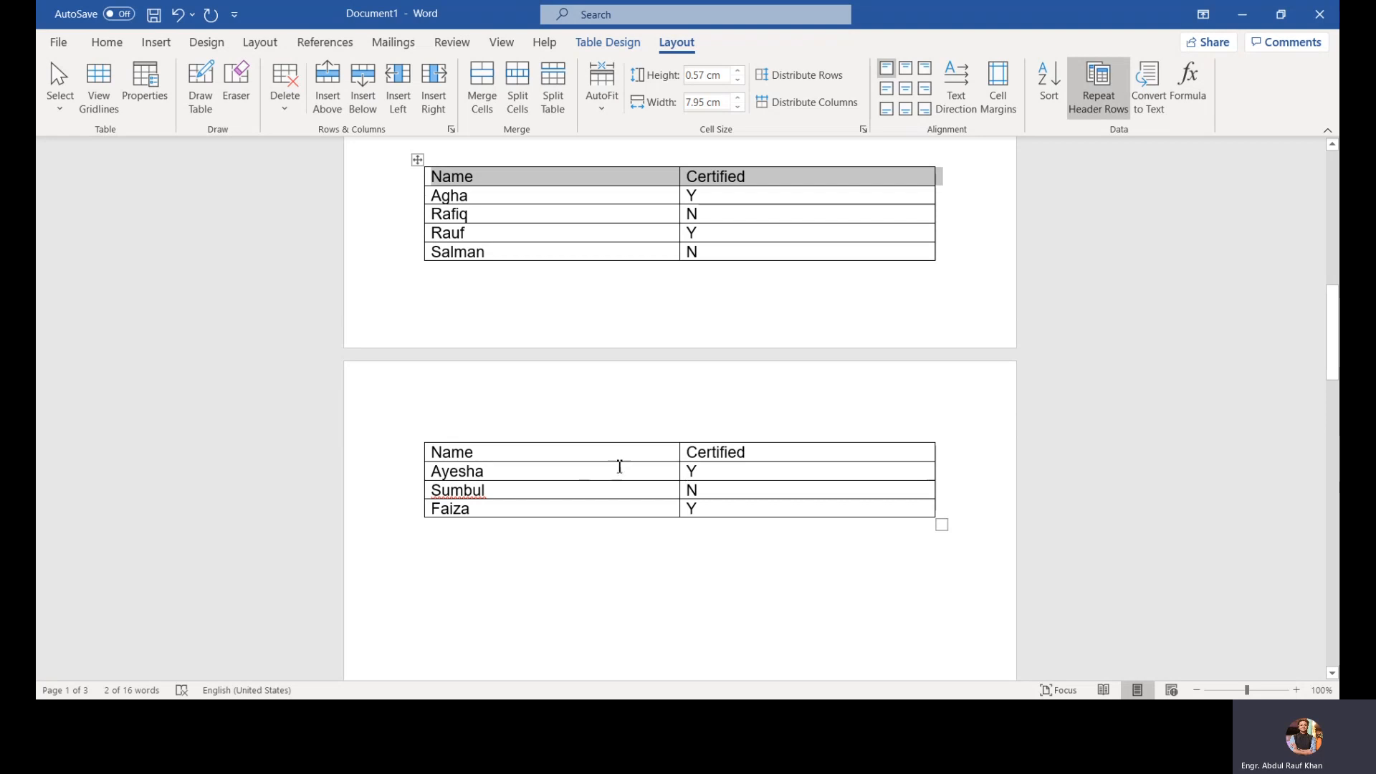
click(677, 467)
scroll(676, 467, down, 1)
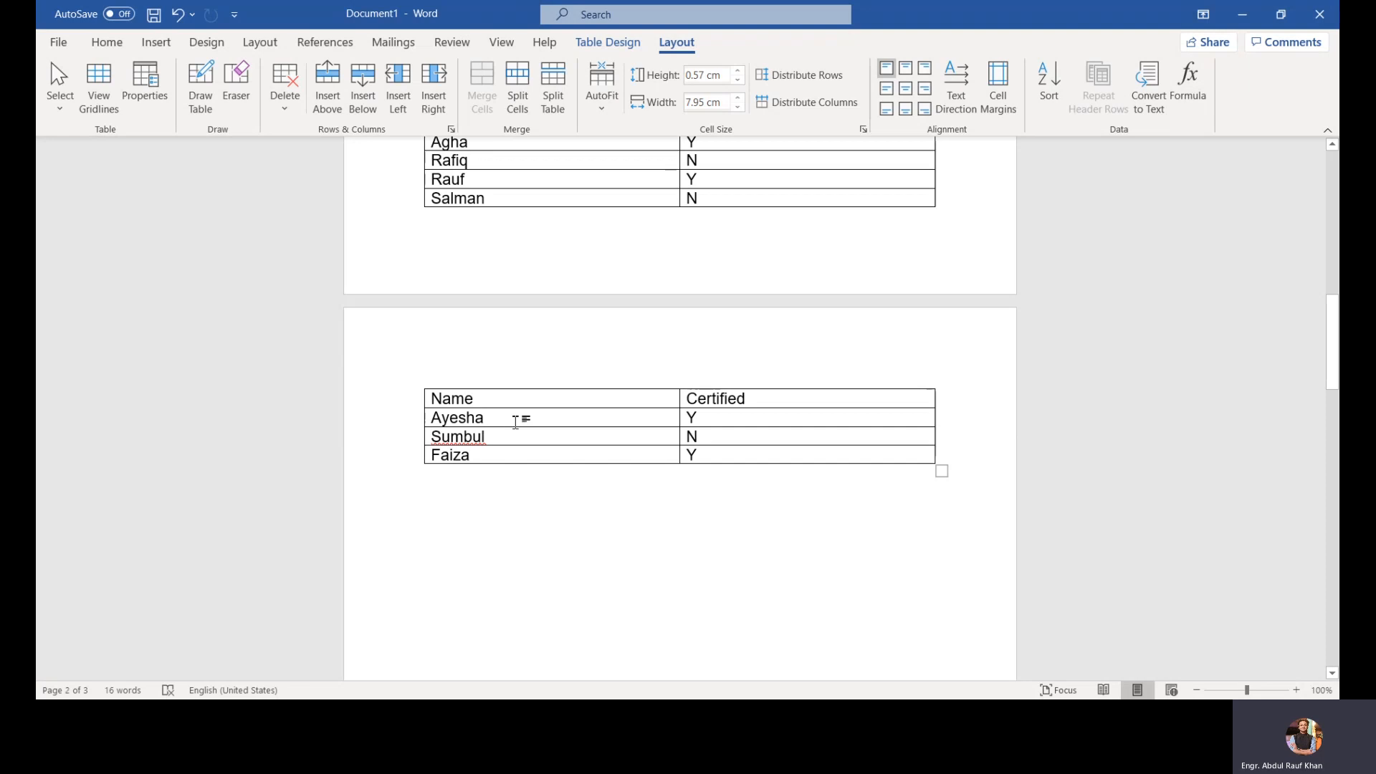
scroll(872, 420, up, 3)
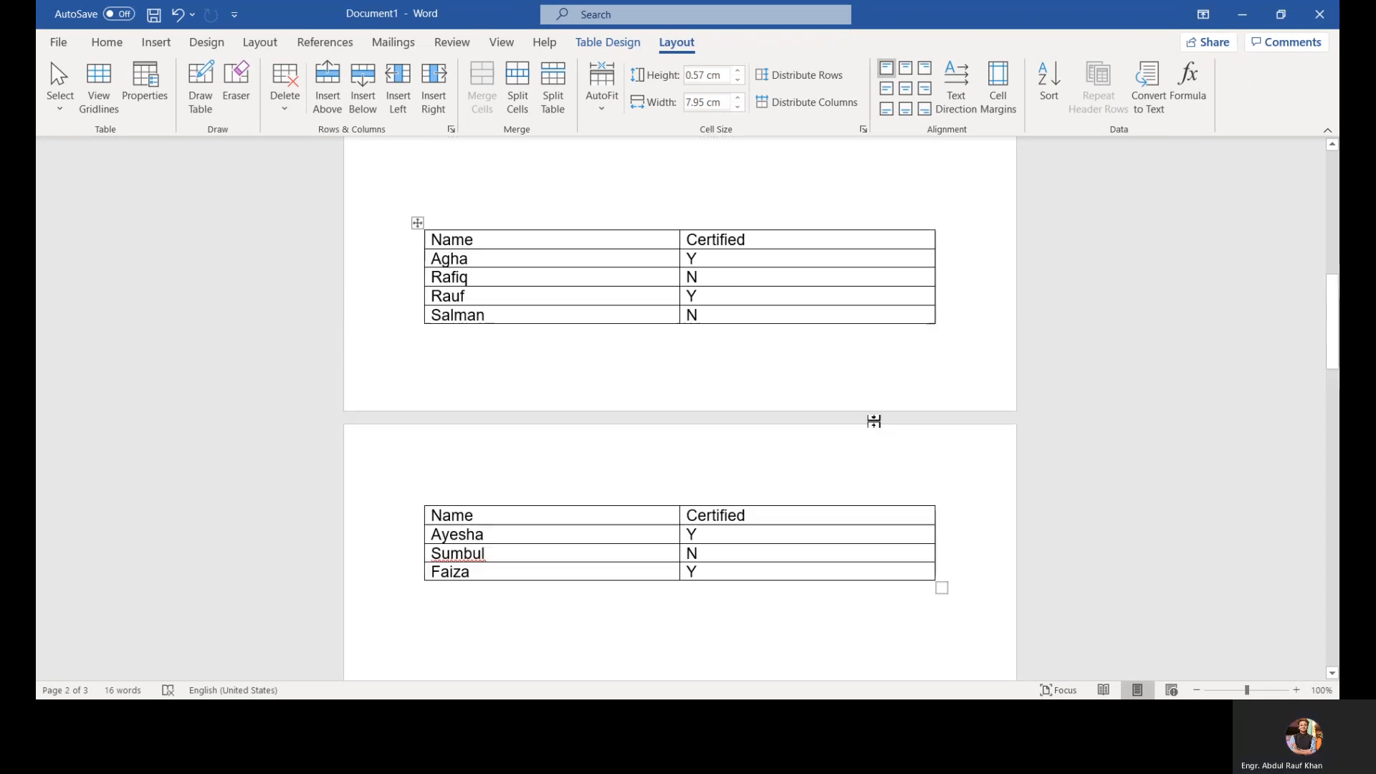
Step: Convert the whole table to text, separating the columns with tabs
scroll(873, 420, down, 1)
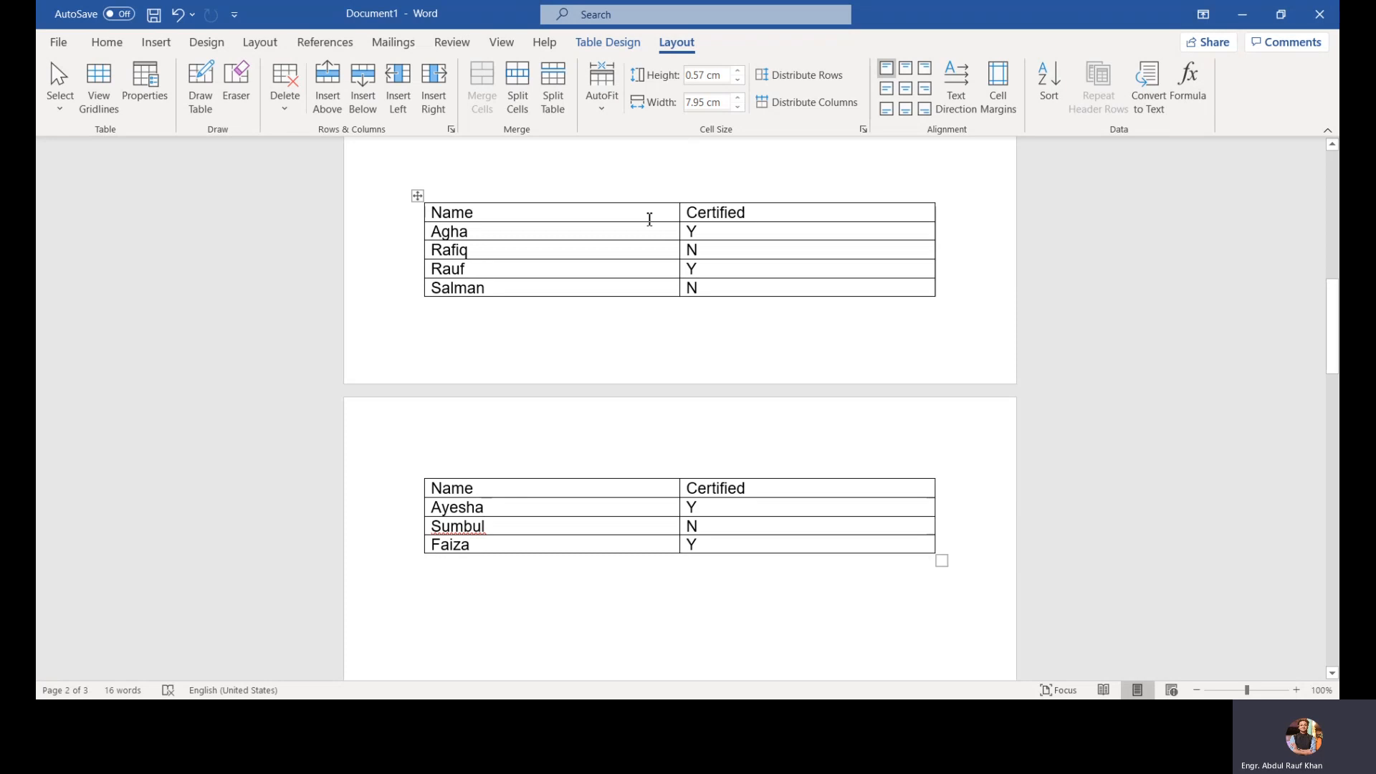
click(417, 196)
key(ctrl+c)
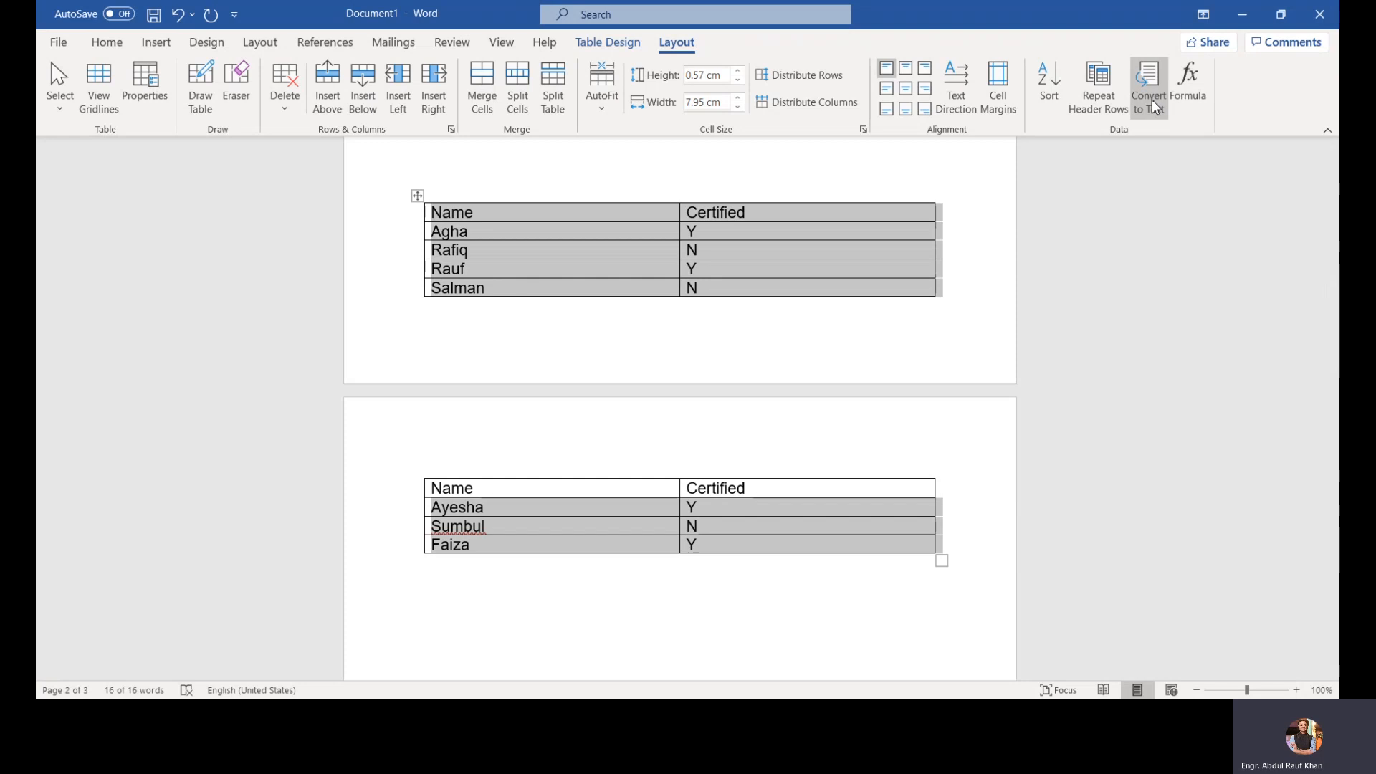
click(1149, 94)
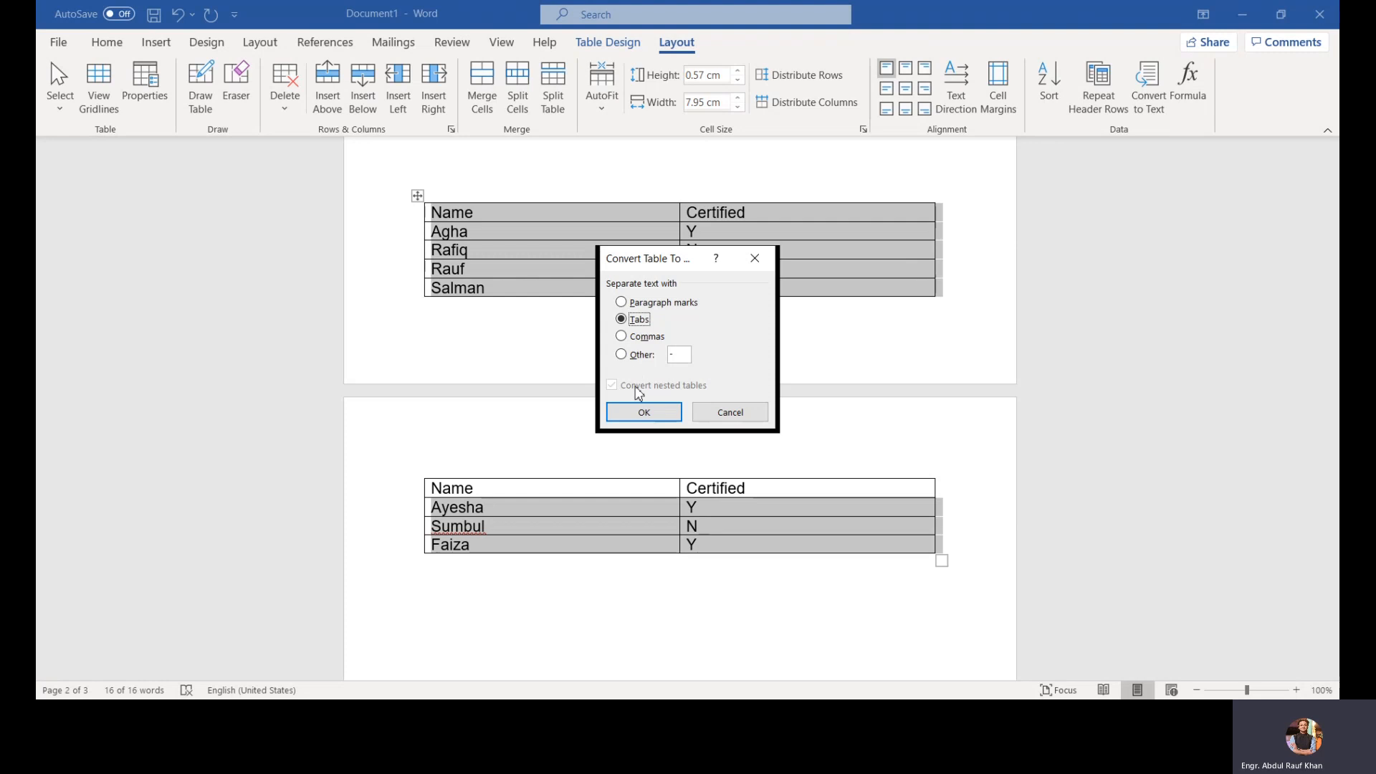
click(639, 410)
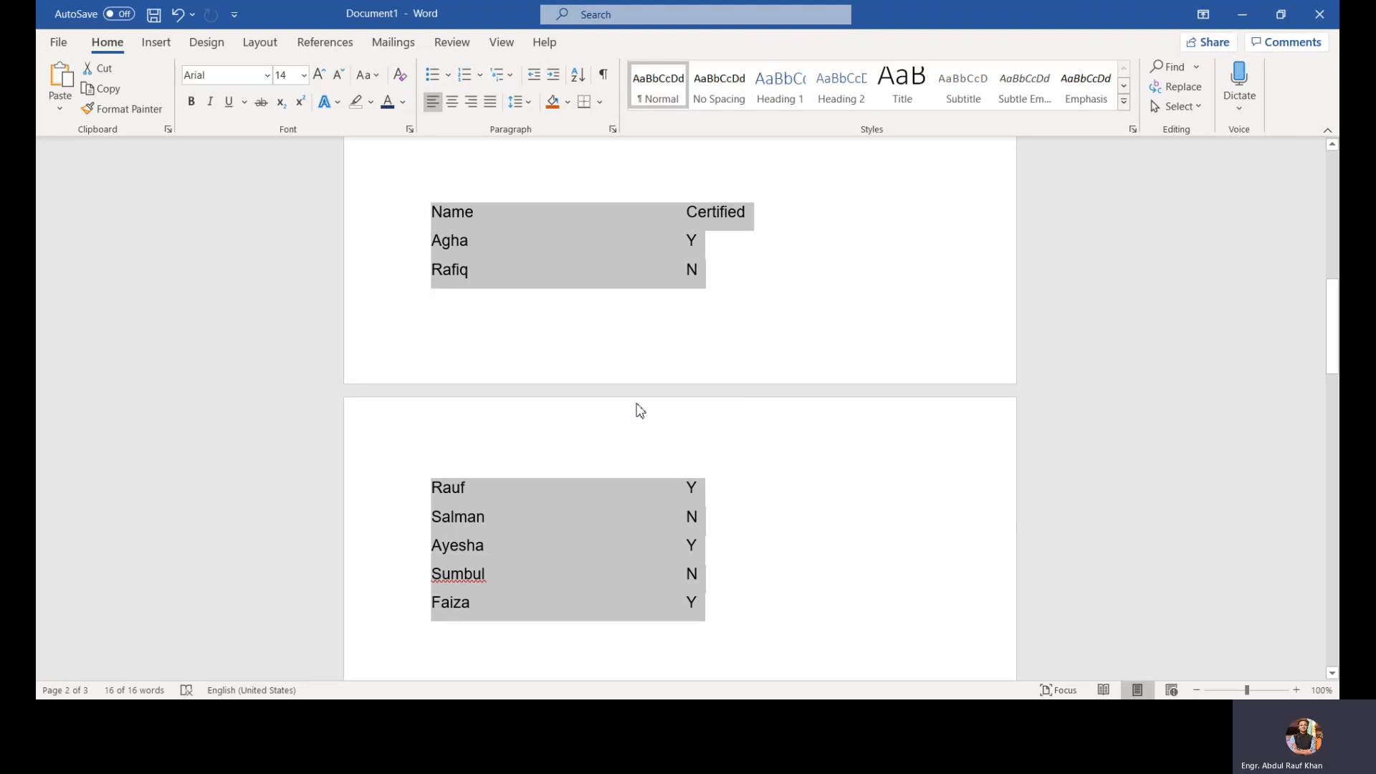
Step: Move the tab-separated list to the top of the first page
key(Delete)
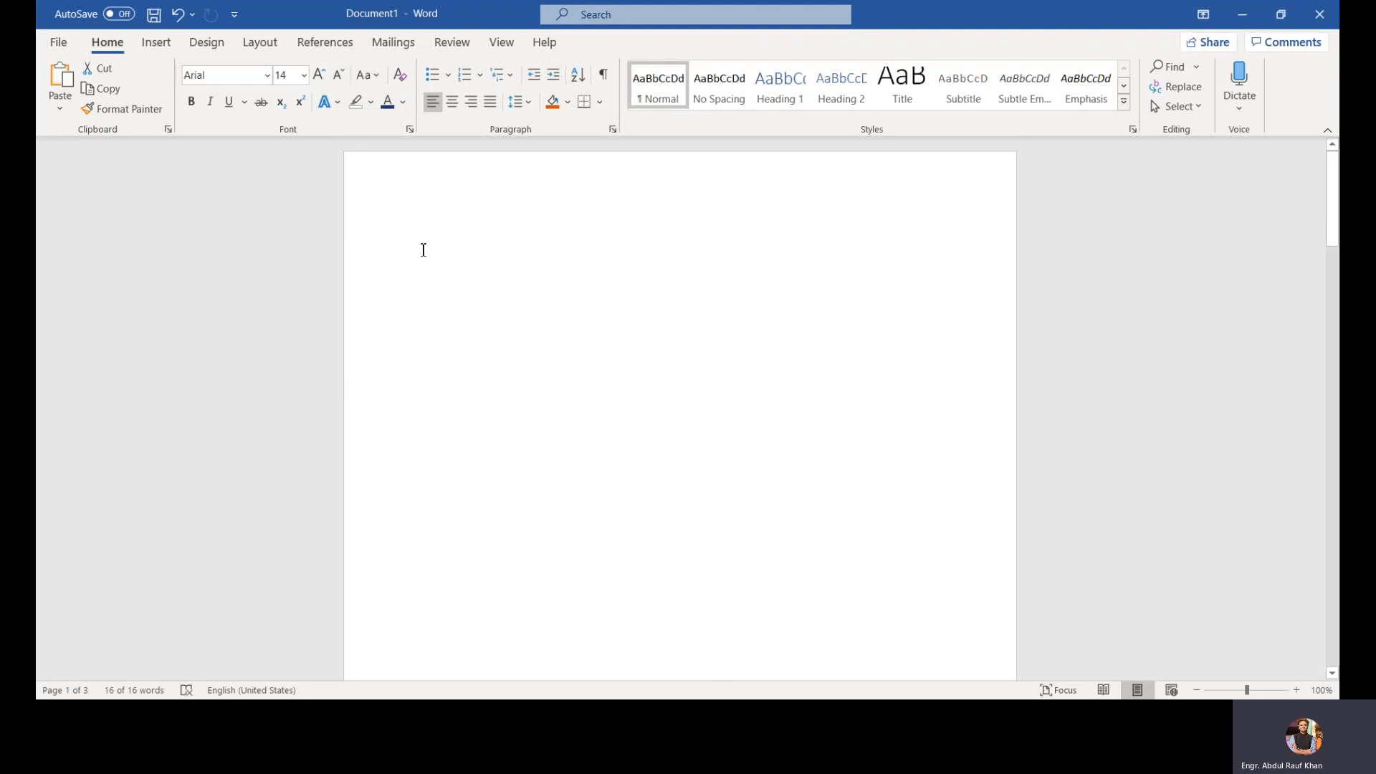
key(ctrl+z)
scroll(471, 306, down, 5)
key(Delete)
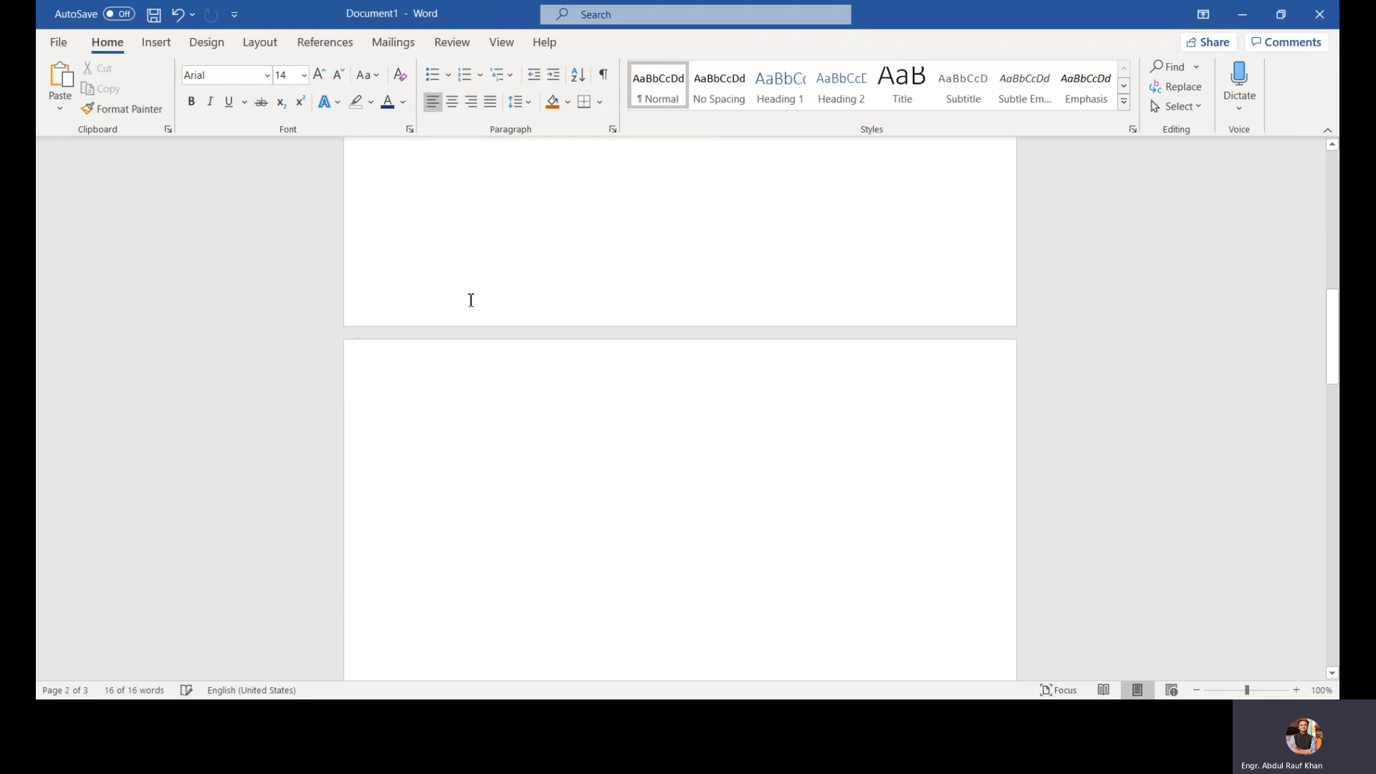
key(ctrl+v)
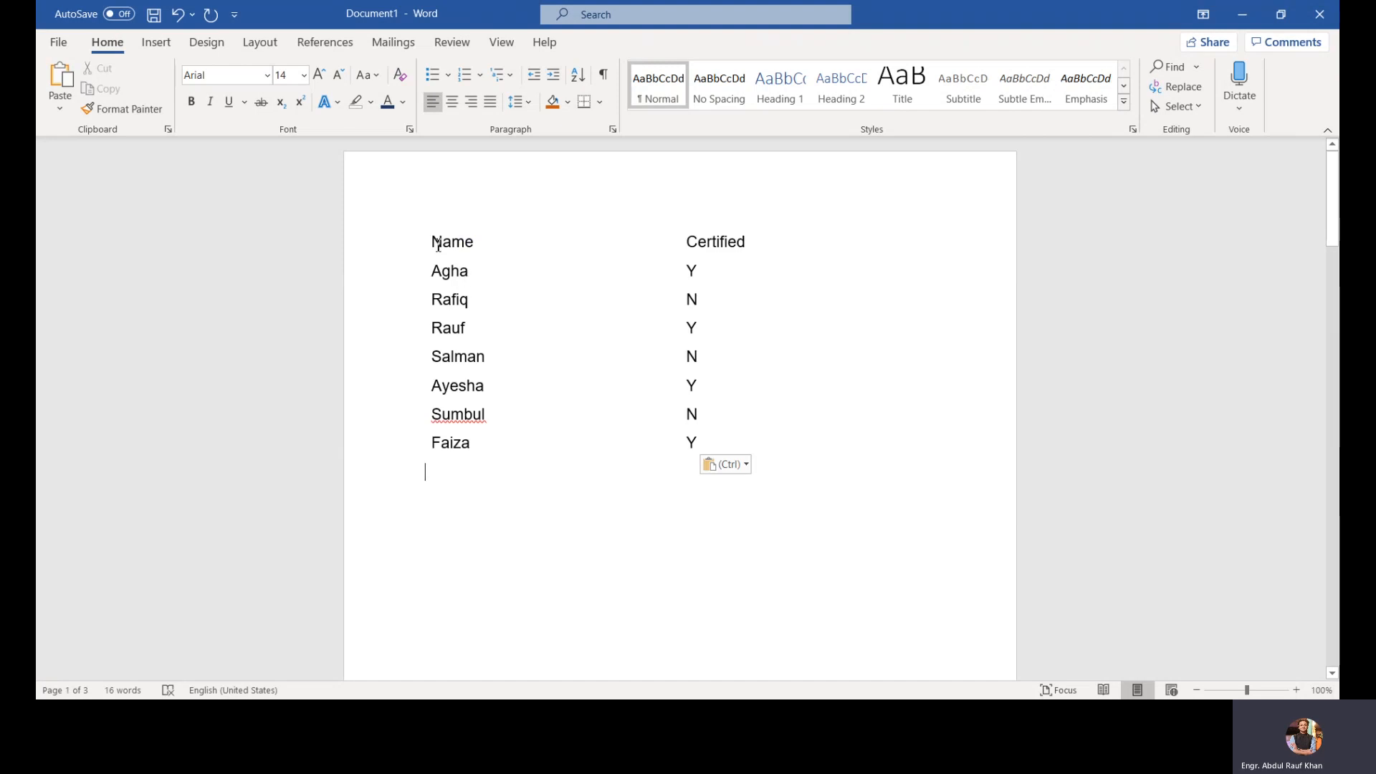
Step: Convert the list back into a two-column table, separating text at tabs
drag(433, 241, 776, 451)
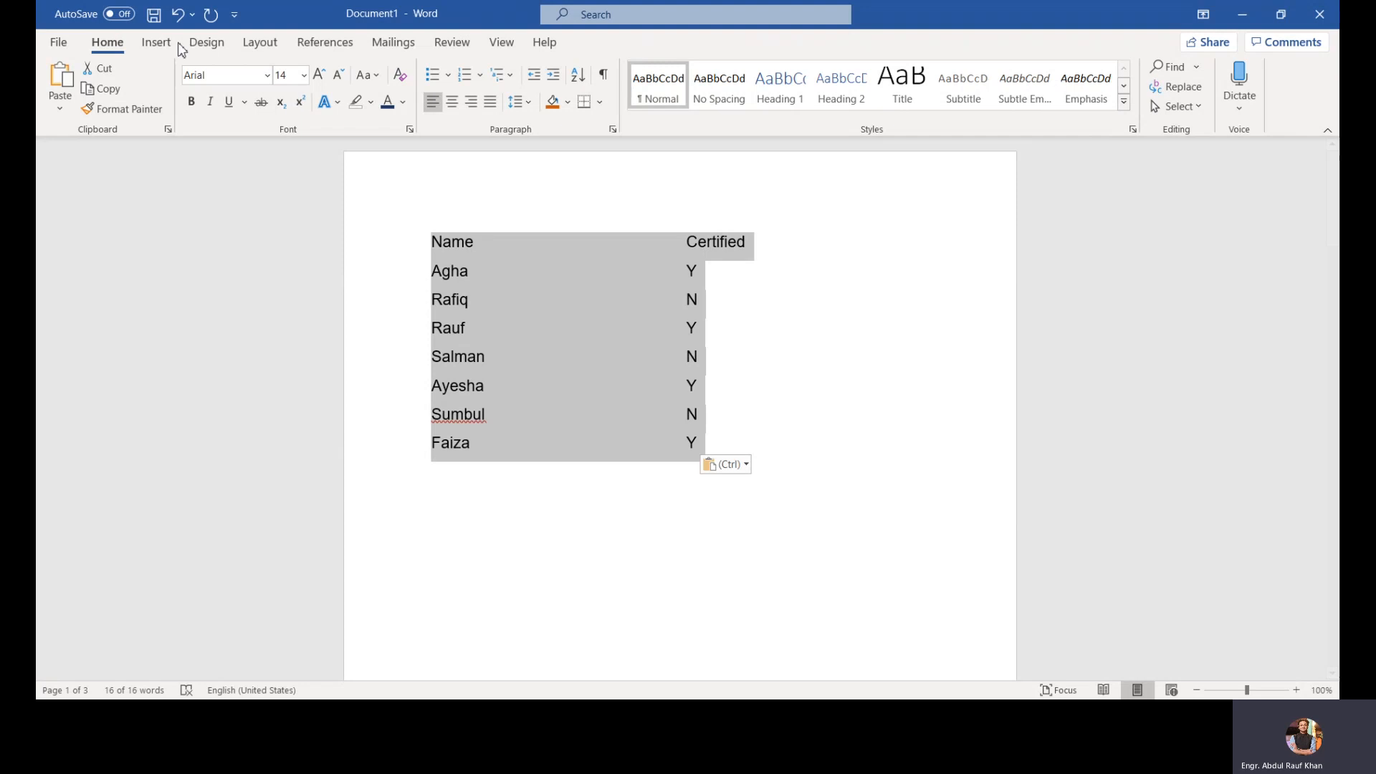
click(156, 43)
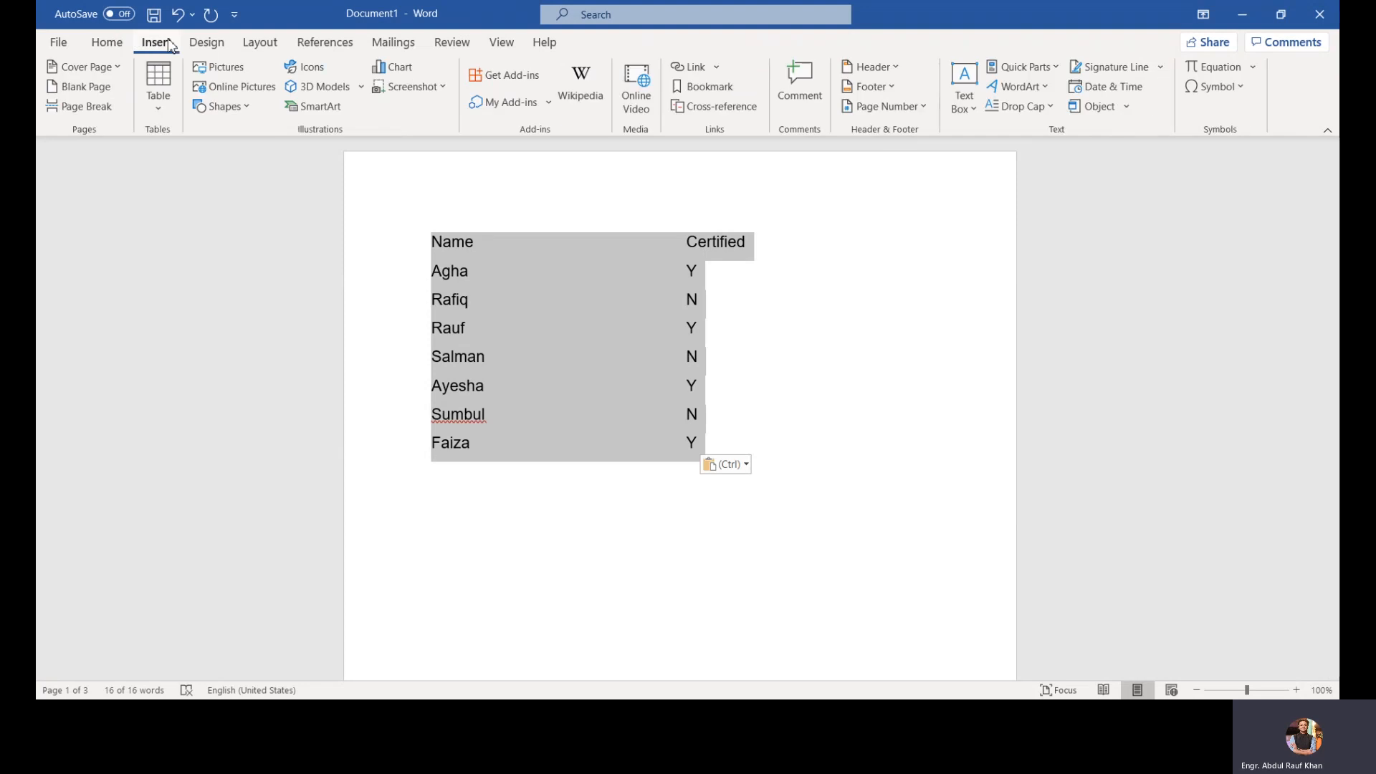
click(174, 101)
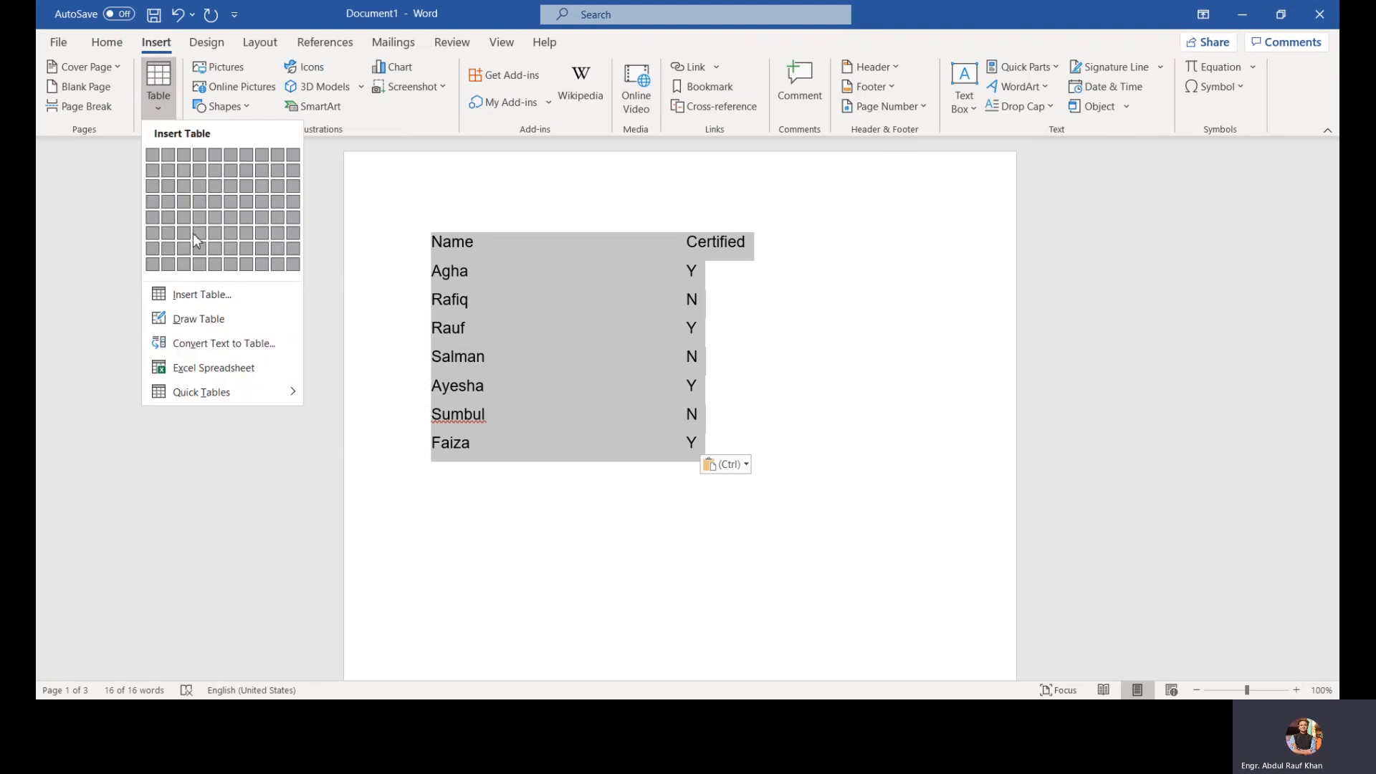
click(223, 353)
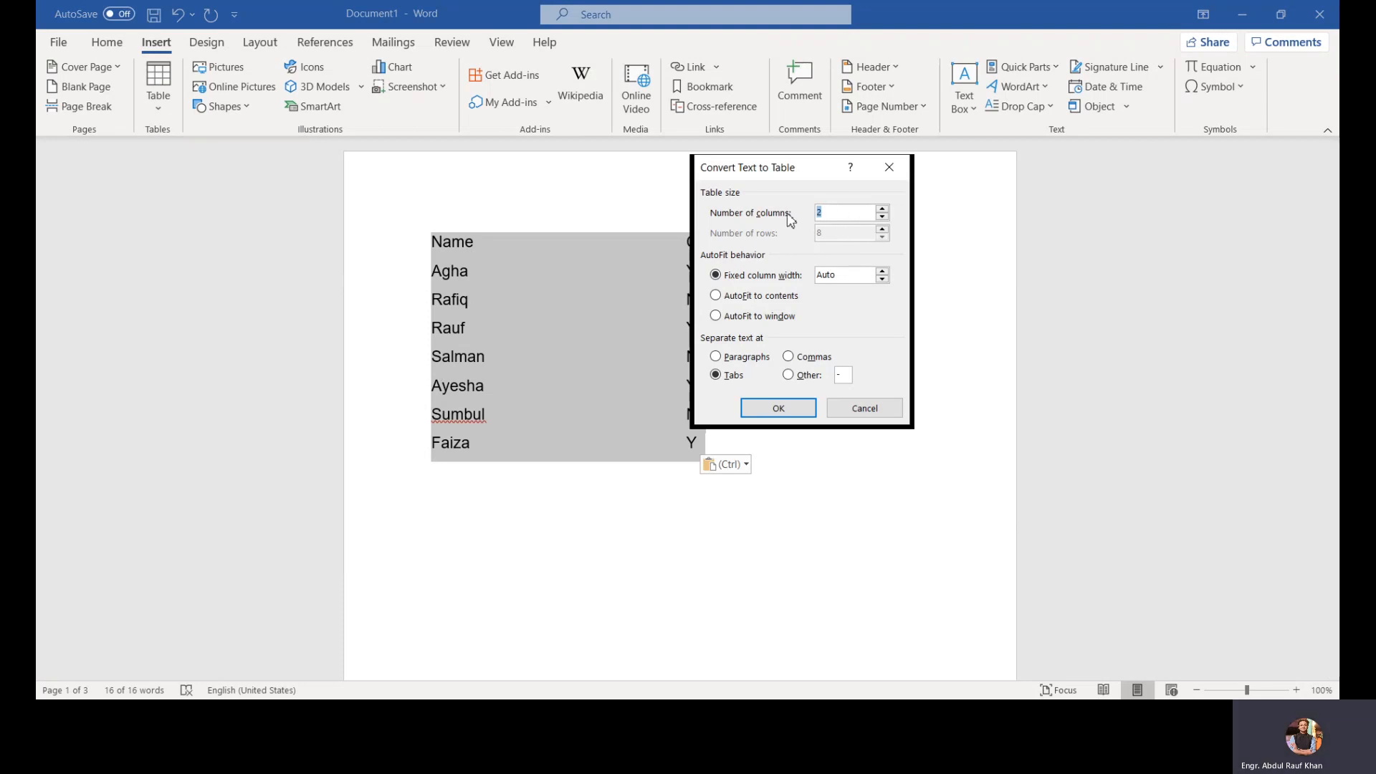
click(715, 297)
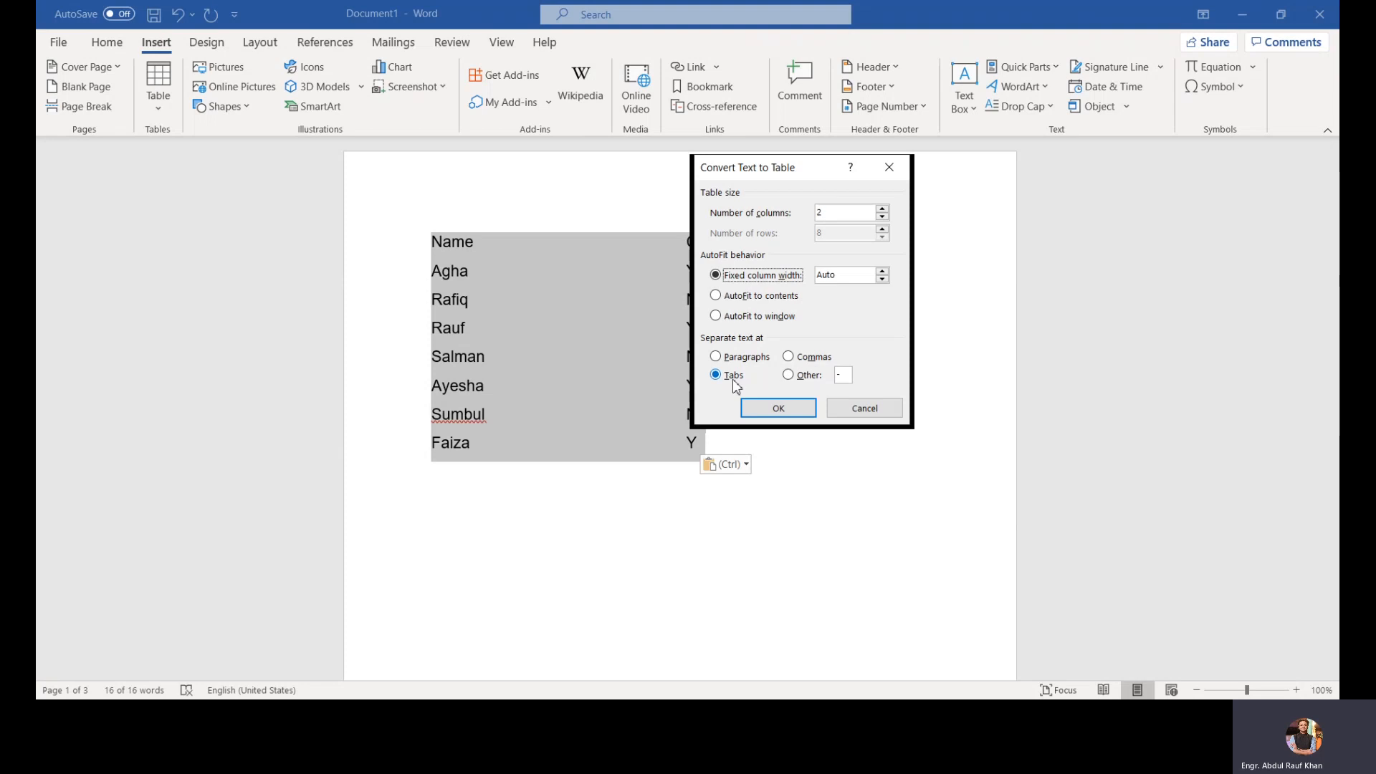
click(774, 407)
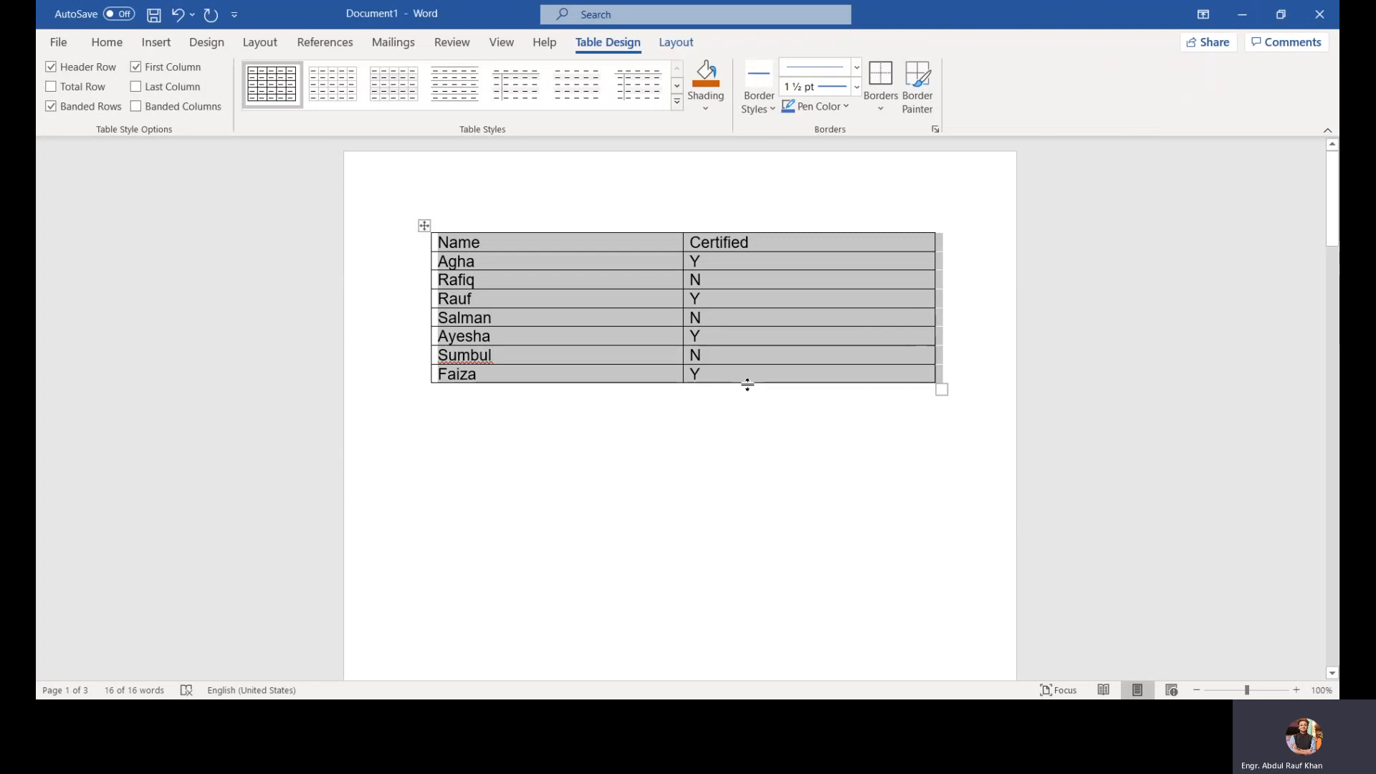
Step: Turn on the Last Column table style option, toggling Total Row on and back off
click(136, 86)
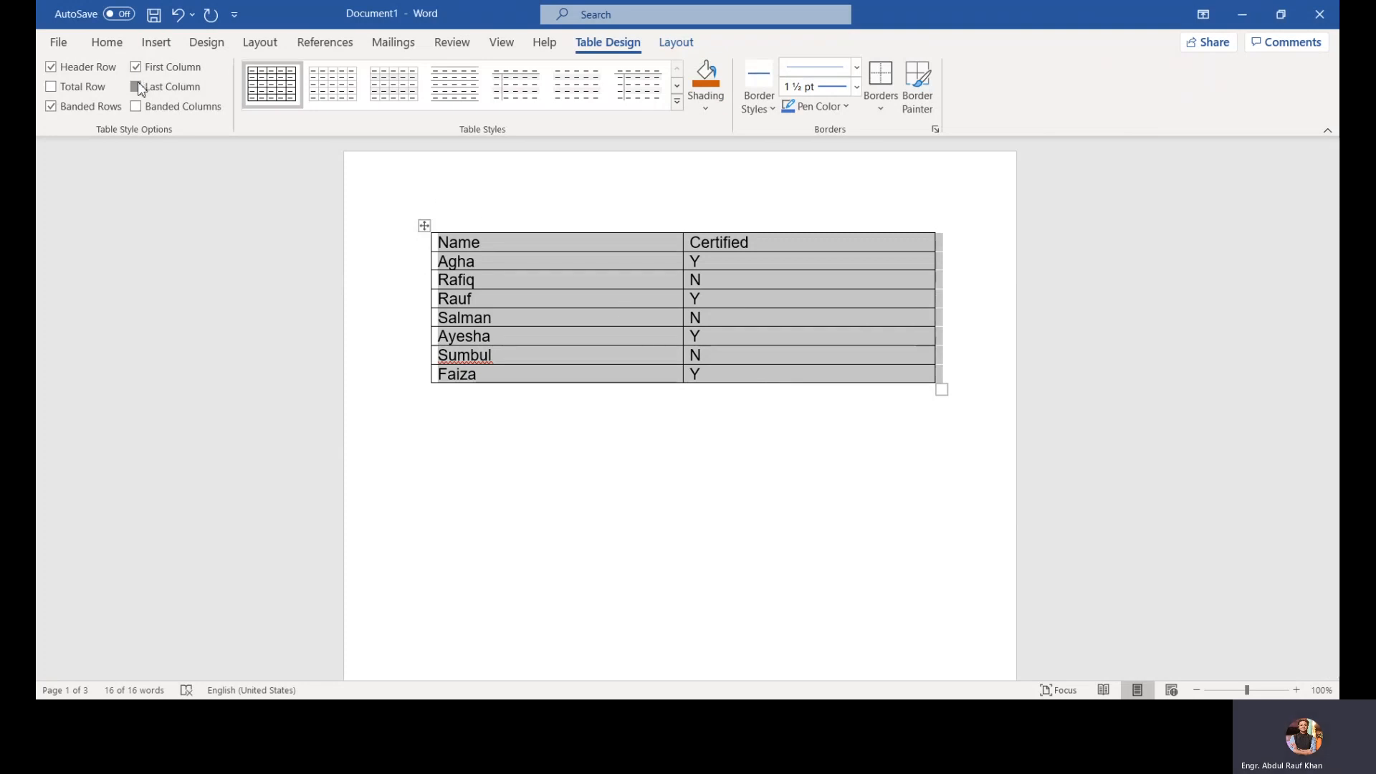
click(82, 87)
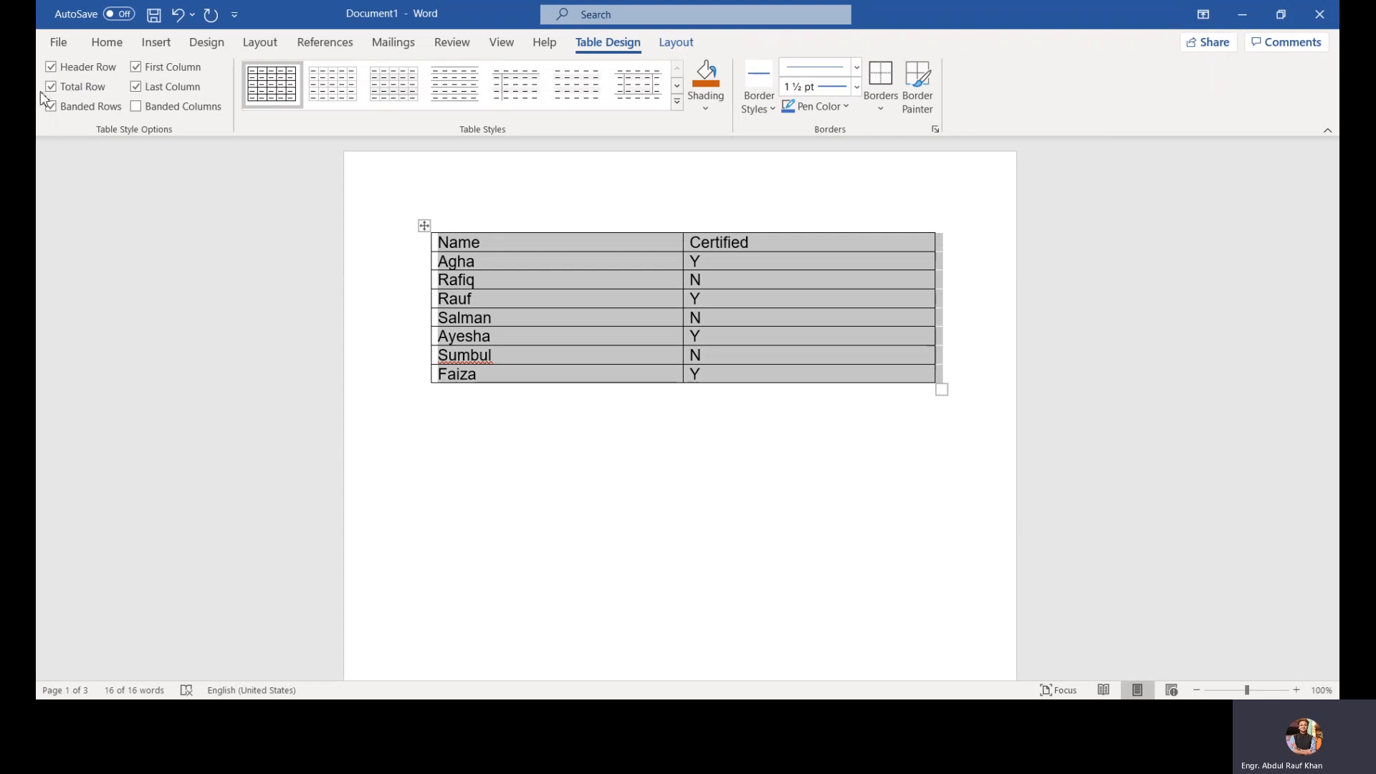
click(50, 87)
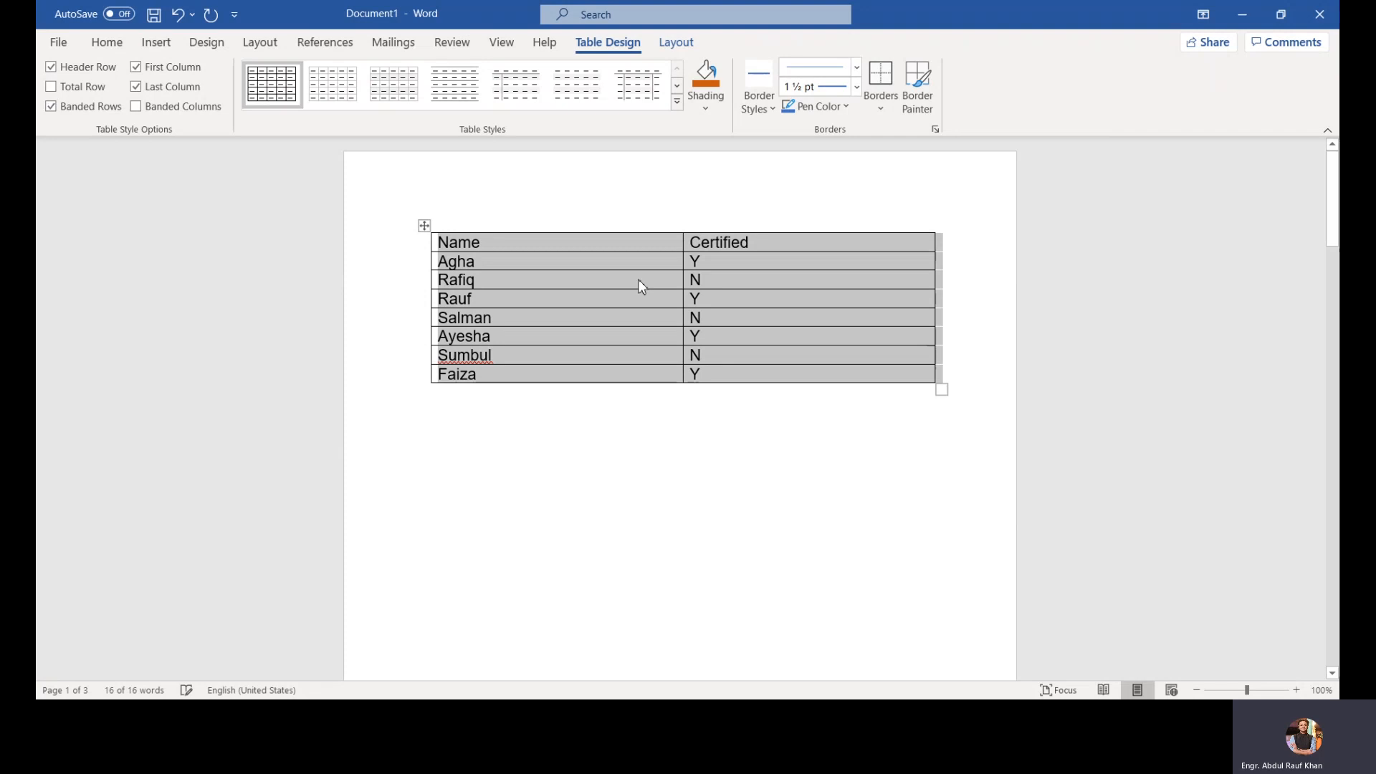
click(758, 296)
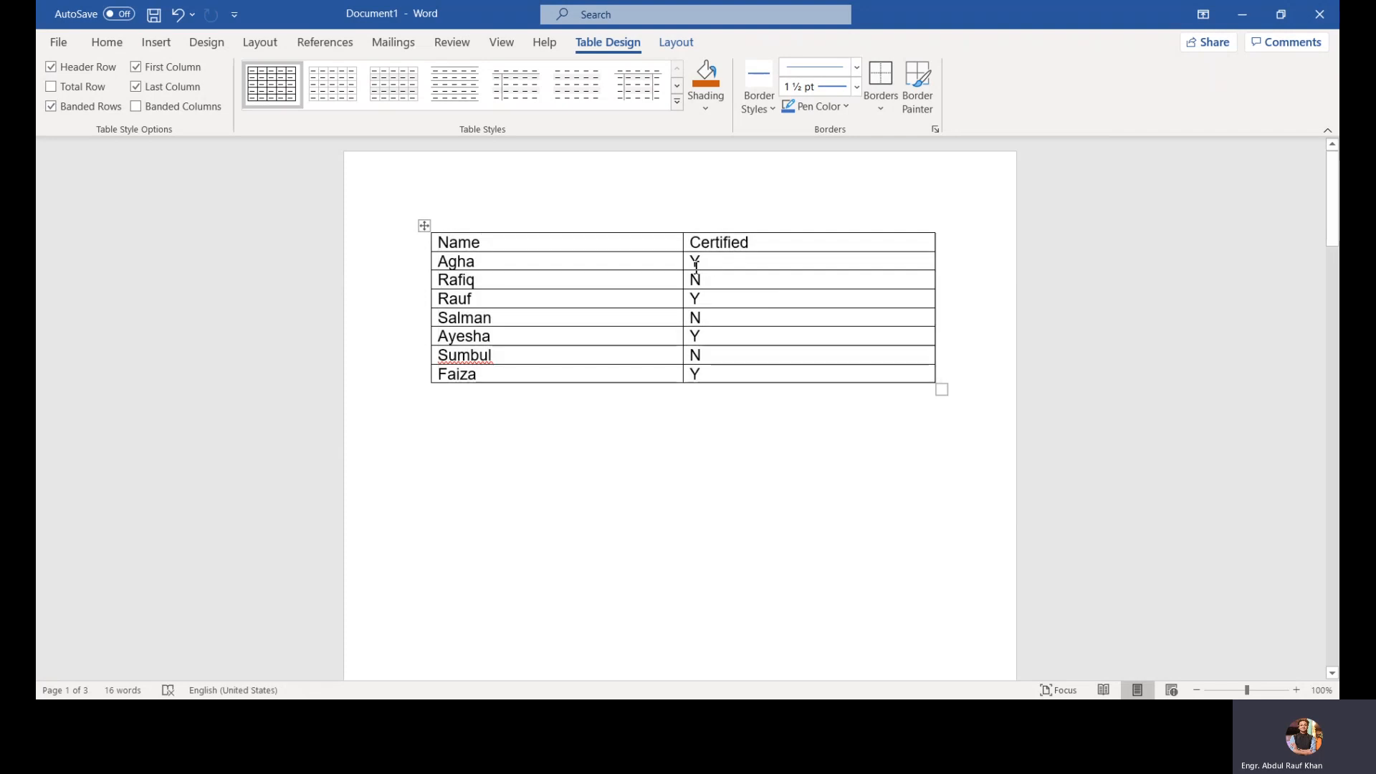
Step: Insert the picture 'unnamed' from the Pictures folder below the table
drag(691, 264, 707, 366)
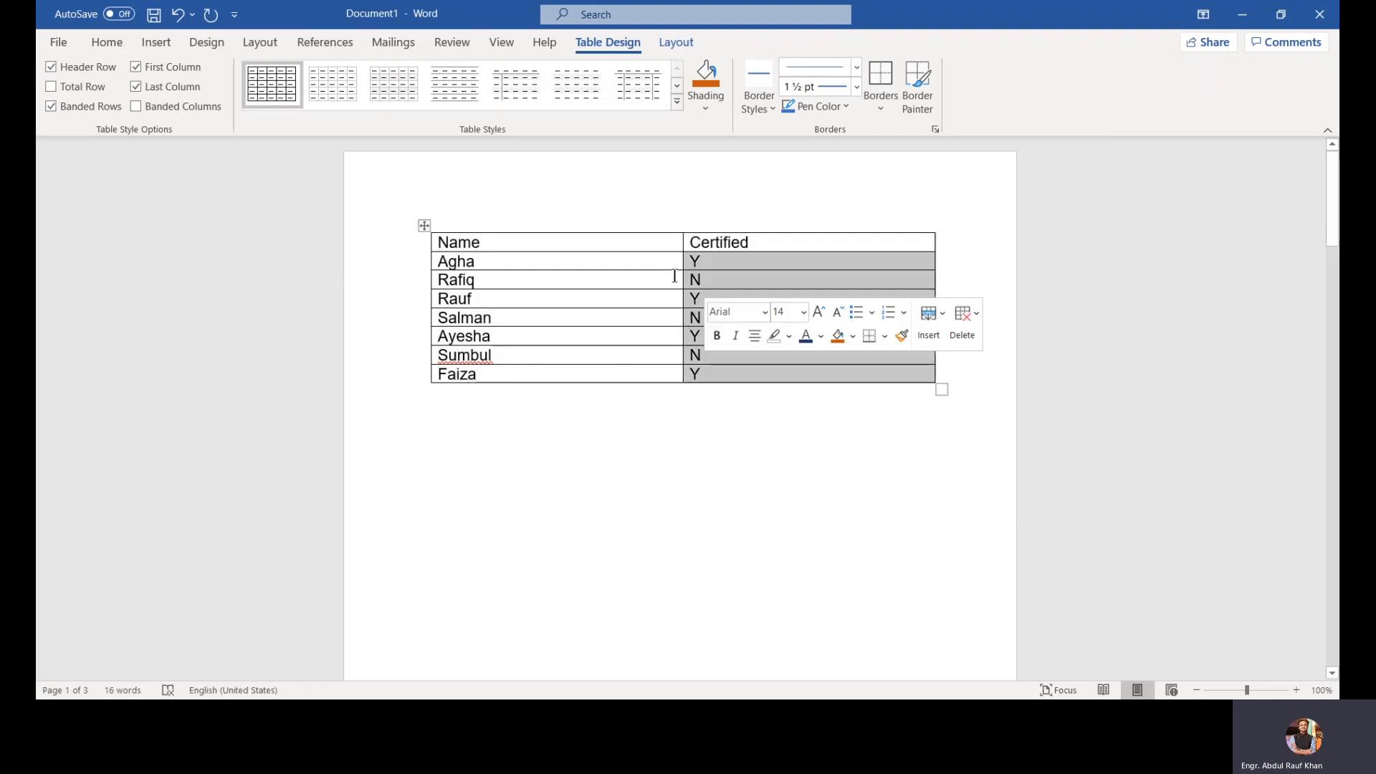
click(601, 180)
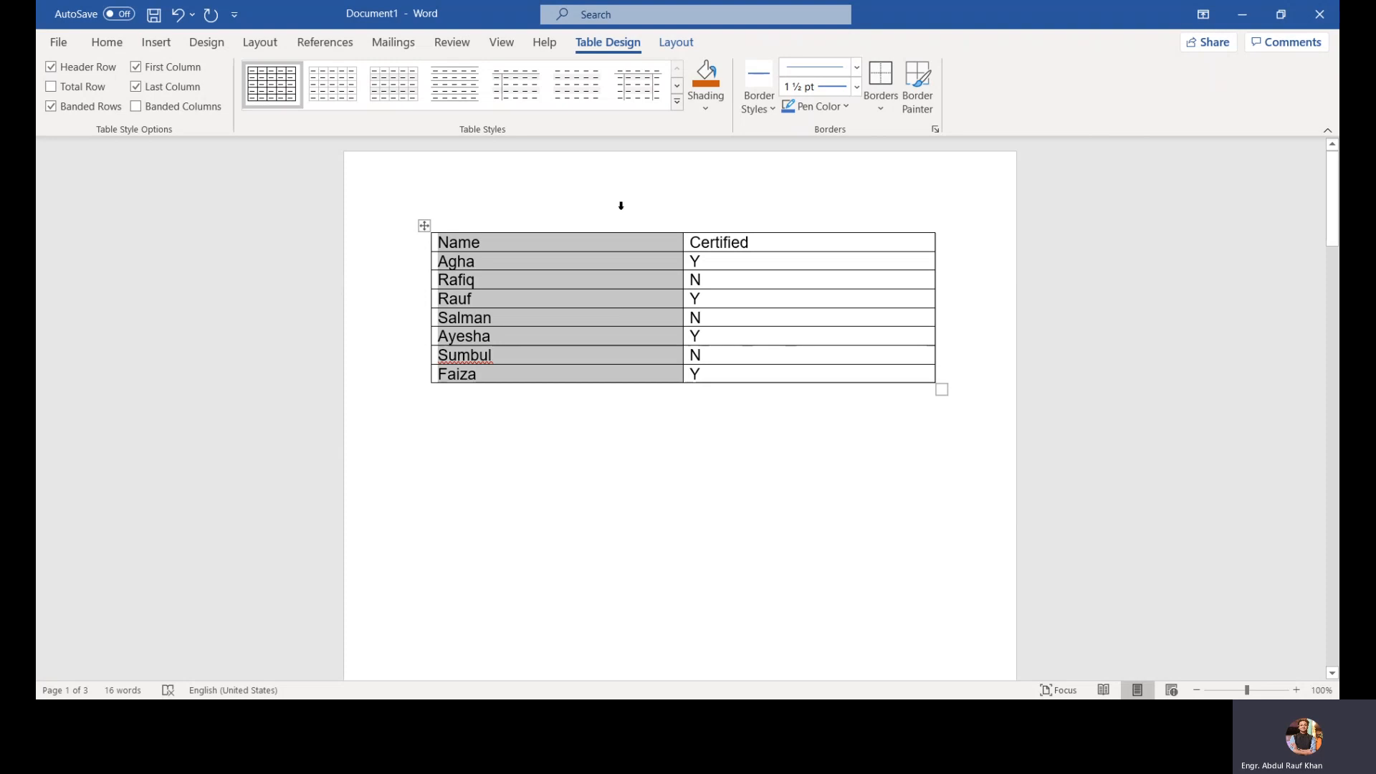
click(178, 43)
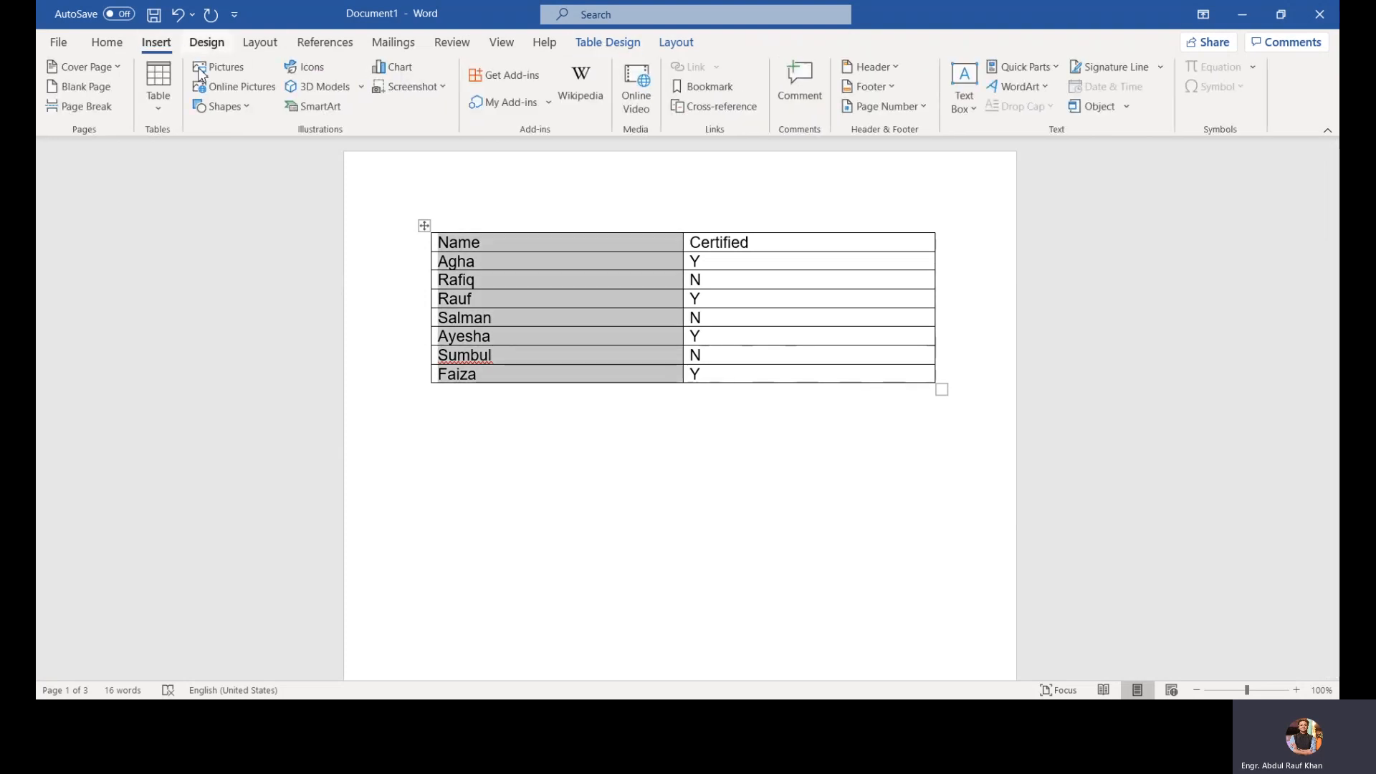
click(568, 399)
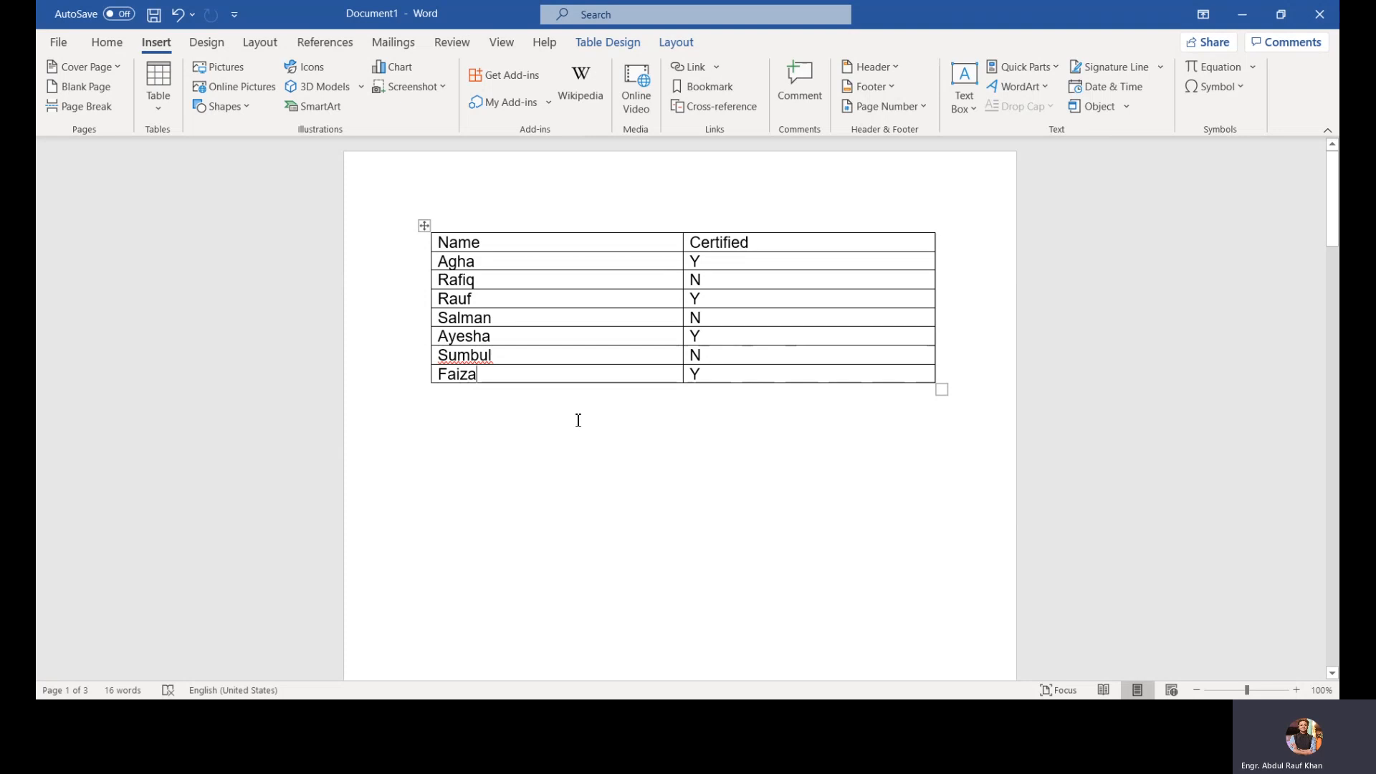
click(243, 70)
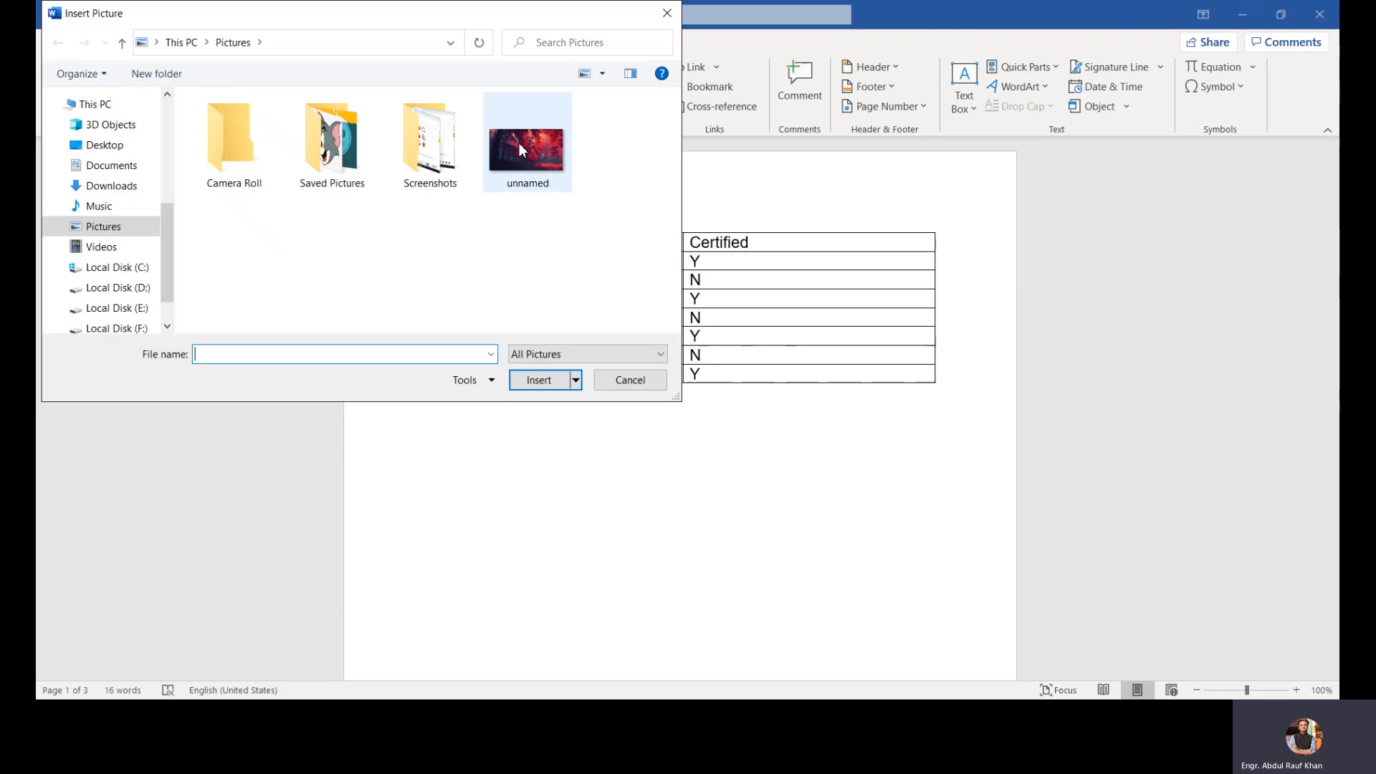
key(Escape)
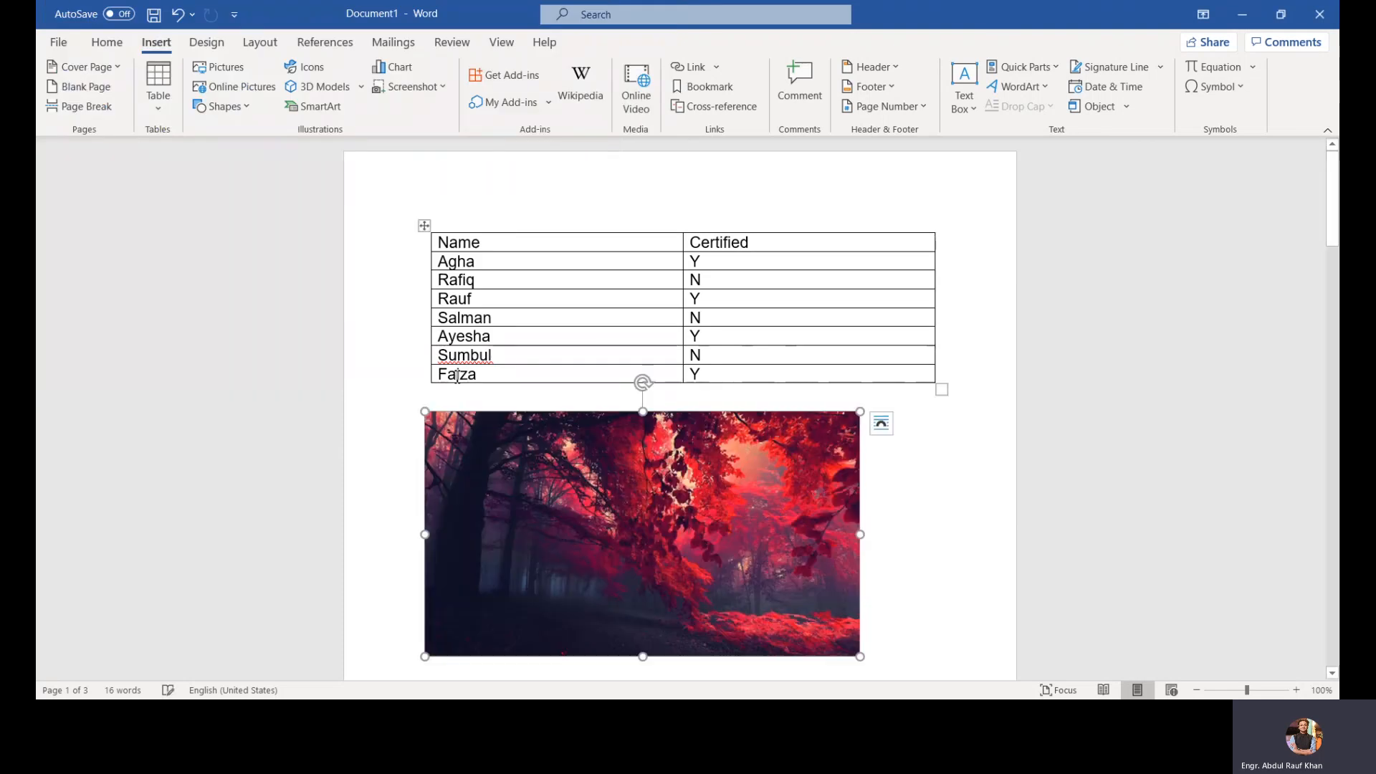
Step: Remove the picture's background, marking the red tree area as an area to keep
scroll(456, 376, down, 2)
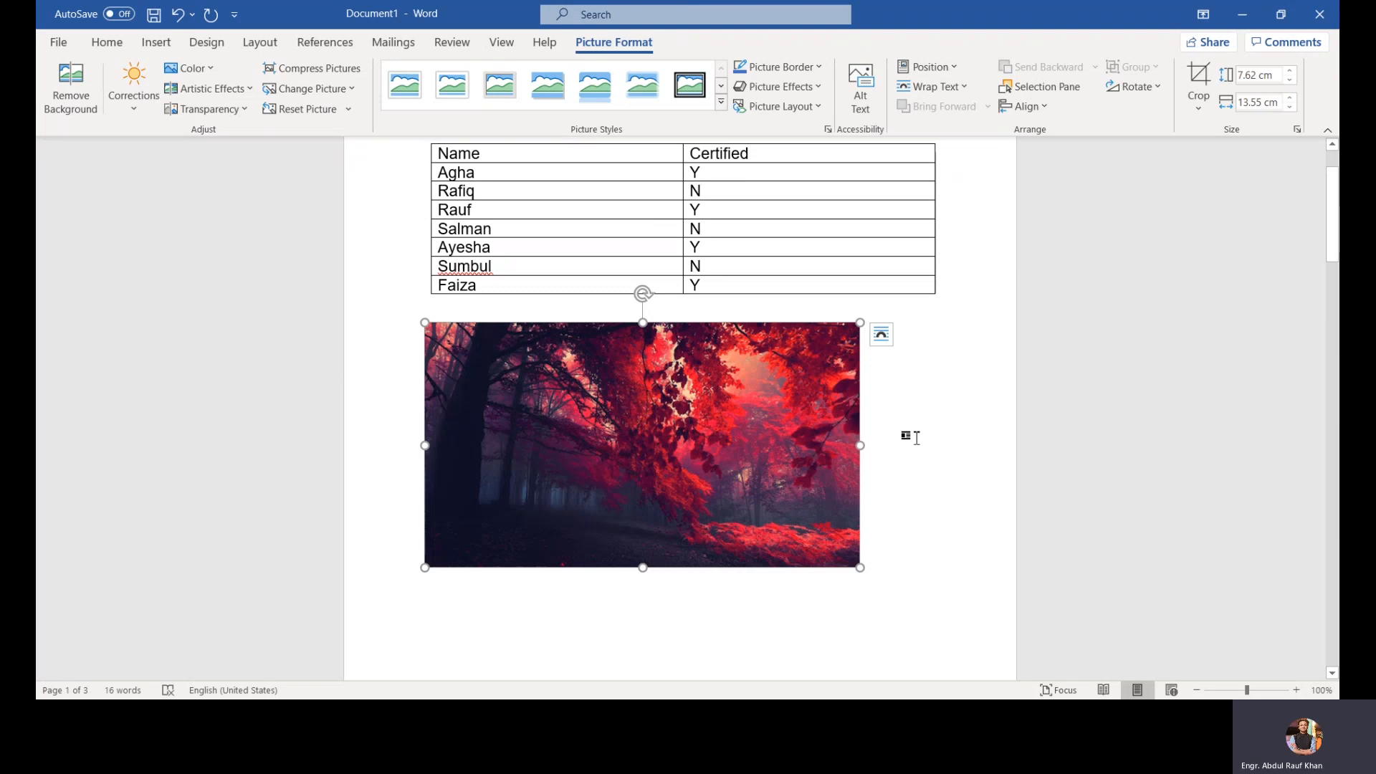
click(61, 101)
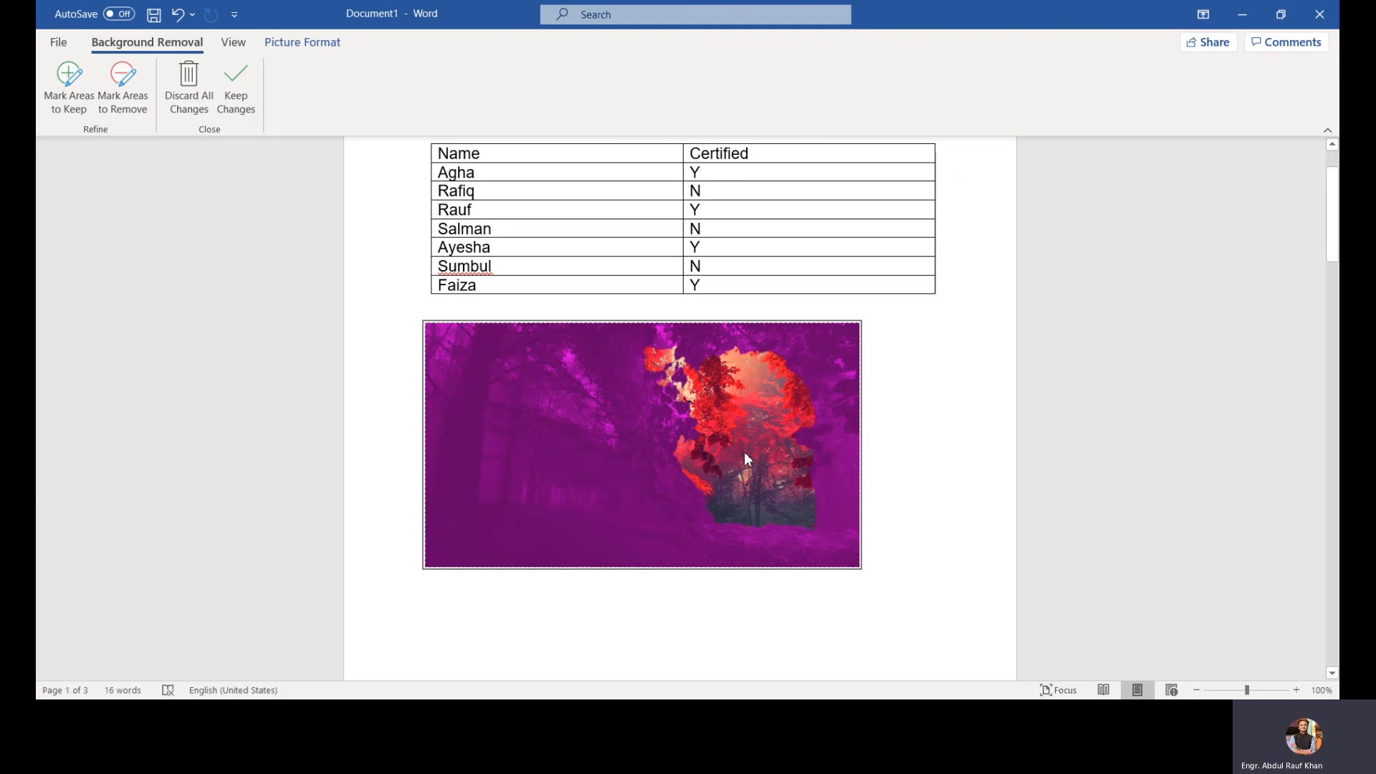
click(83, 99)
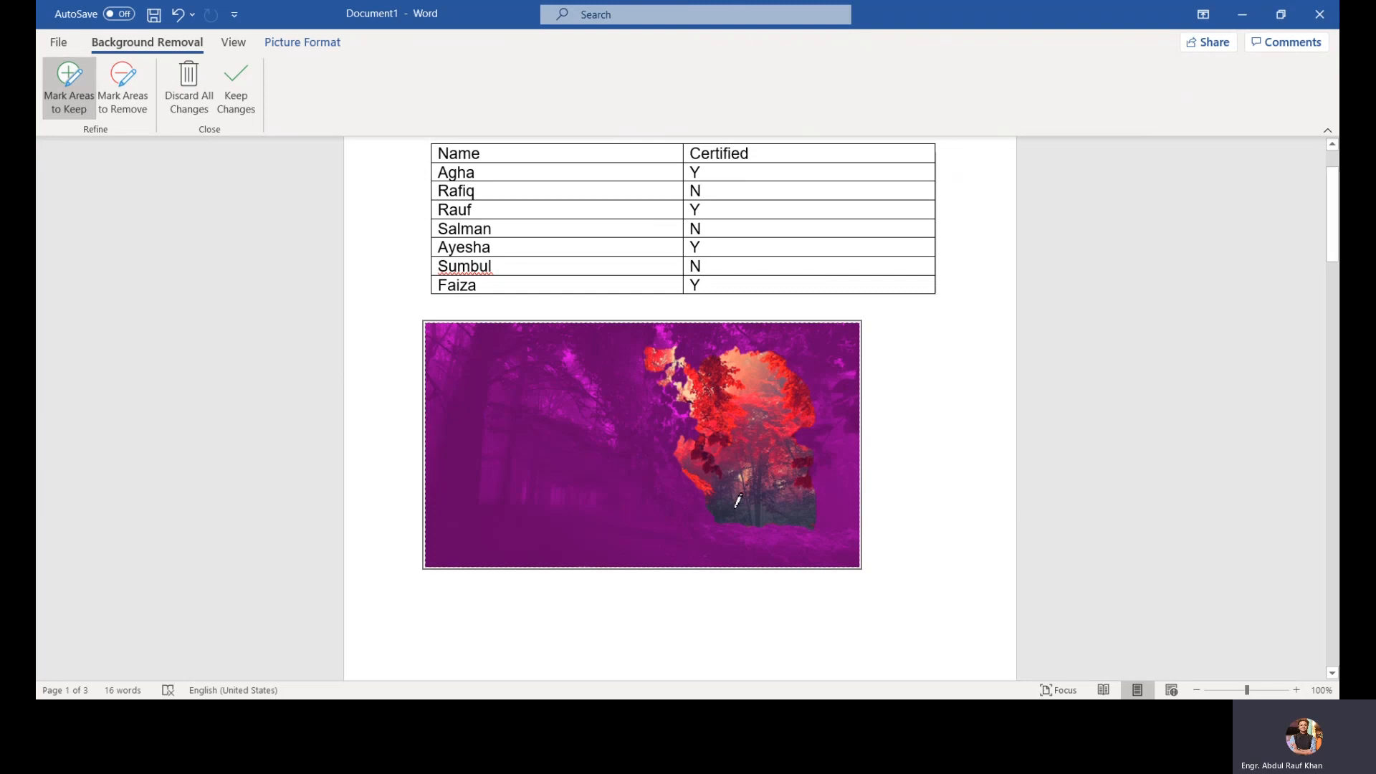
mouse_move(734, 505)
mouse_down()
mouse_move(700, 487)
mouse_move(671, 334)
mouse_move(686, 511)
mouse_move(765, 539)
mouse_move(801, 351)
mouse_move(772, 324)
mouse_move(673, 323)
mouse_up()
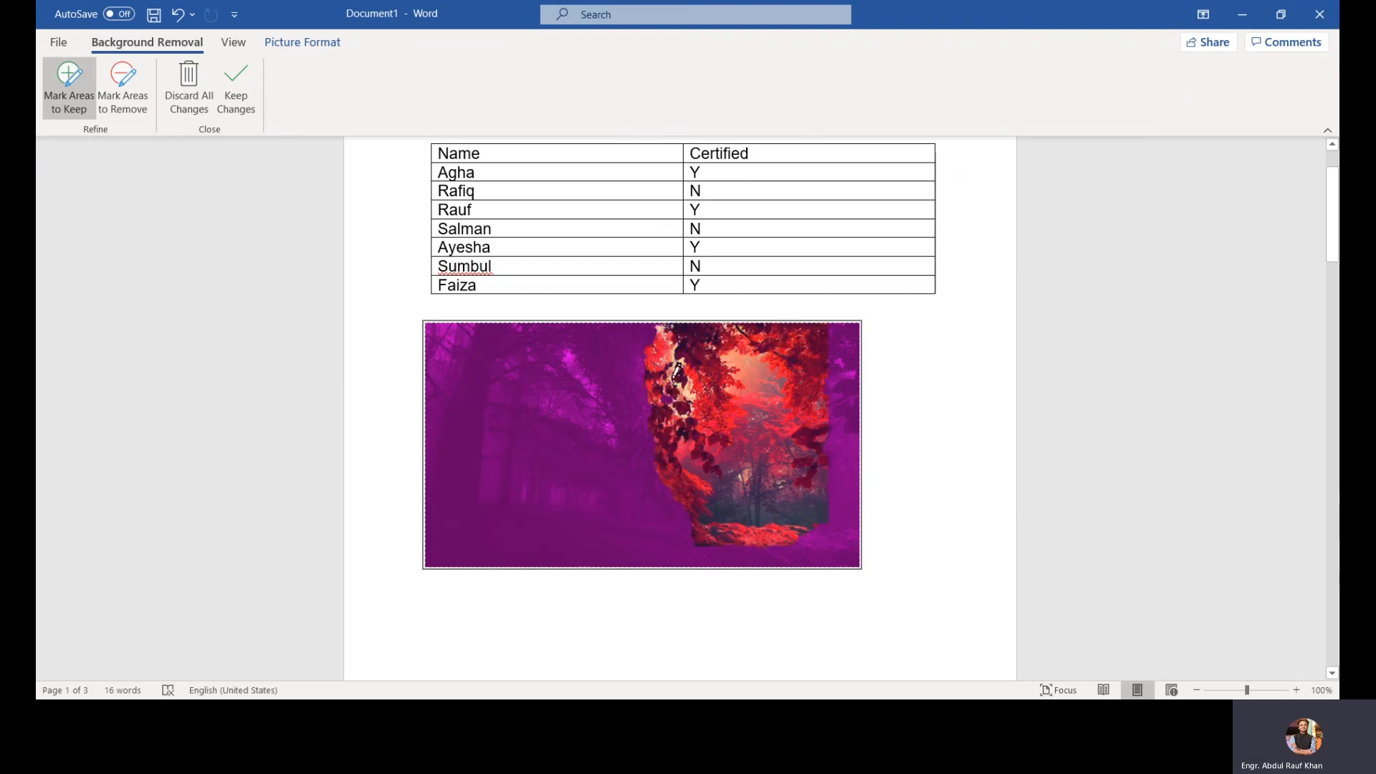
mouse_move(671, 376)
mouse_down()
mouse_move(669, 556)
mouse_move(824, 553)
mouse_move(830, 445)
mouse_up()
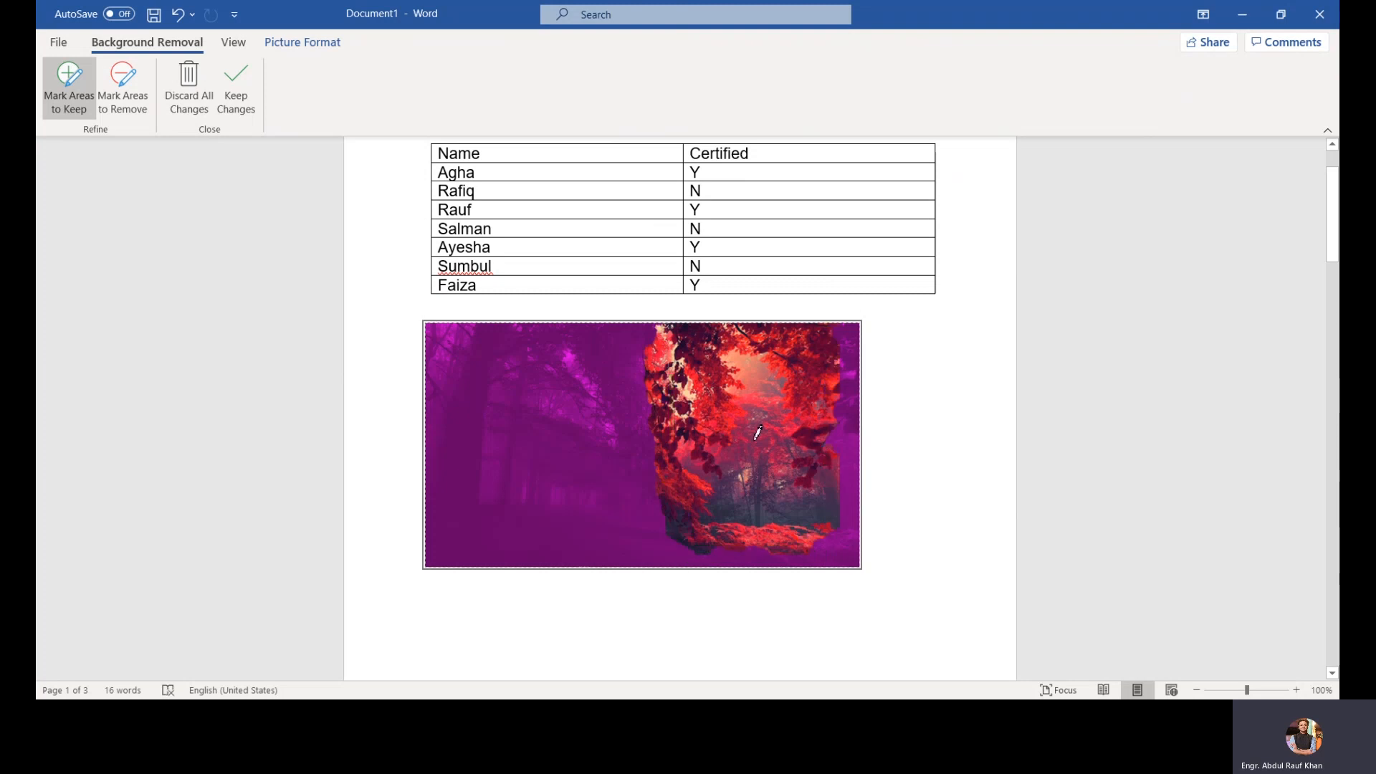
click(256, 85)
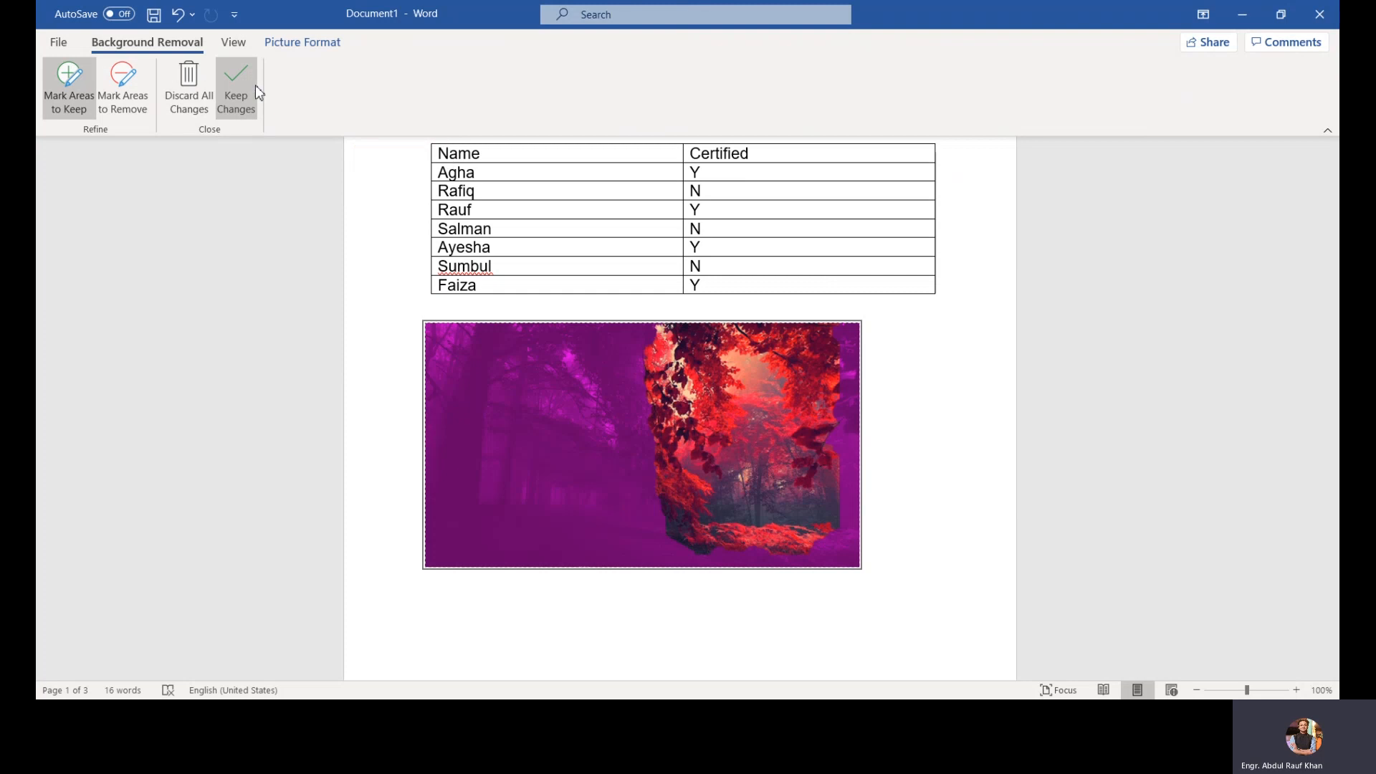
click(942, 436)
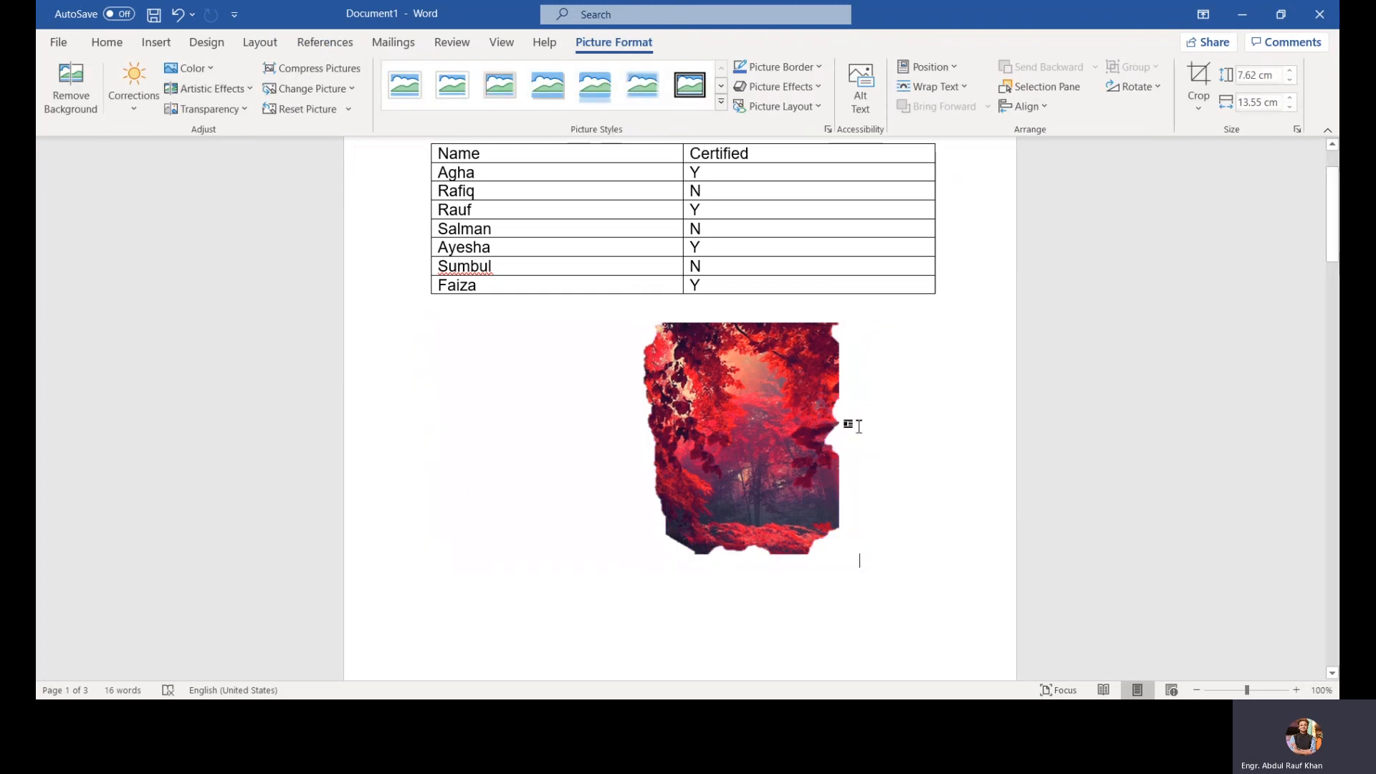
Step: Reopen background removal on the picture and discard its changes to restore the original image
double_click(676, 422)
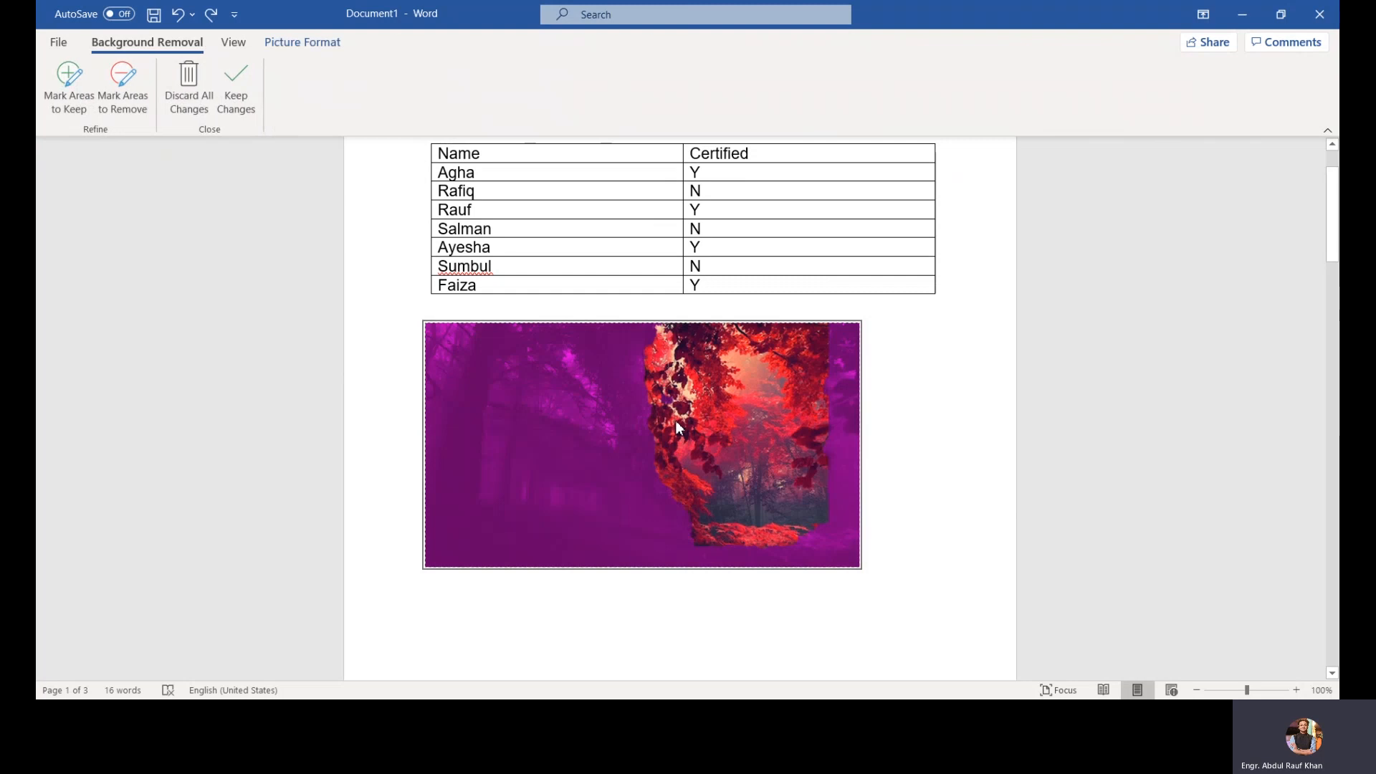
click(706, 324)
click(709, 337)
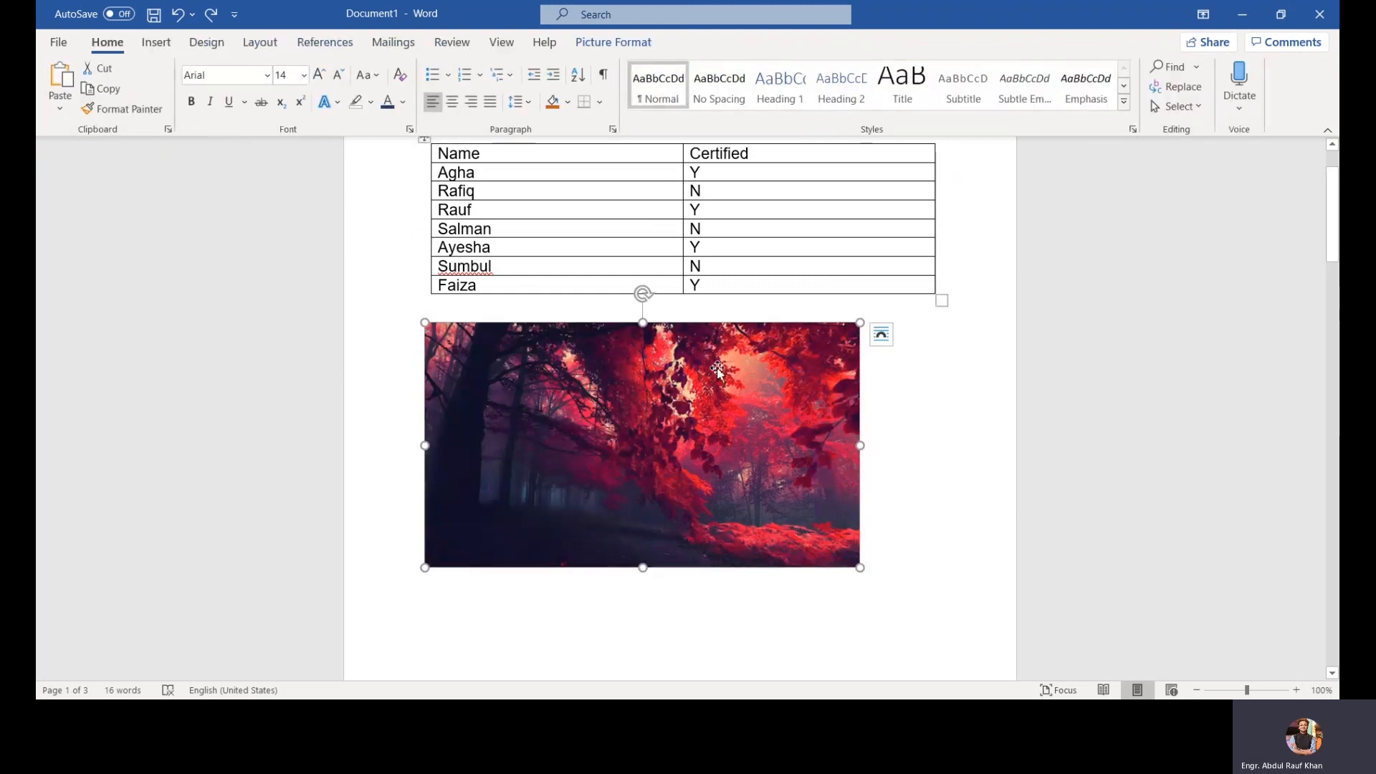
Step: Open the picture's Layout Options to view the text wrapping choices, then close them
click(612, 51)
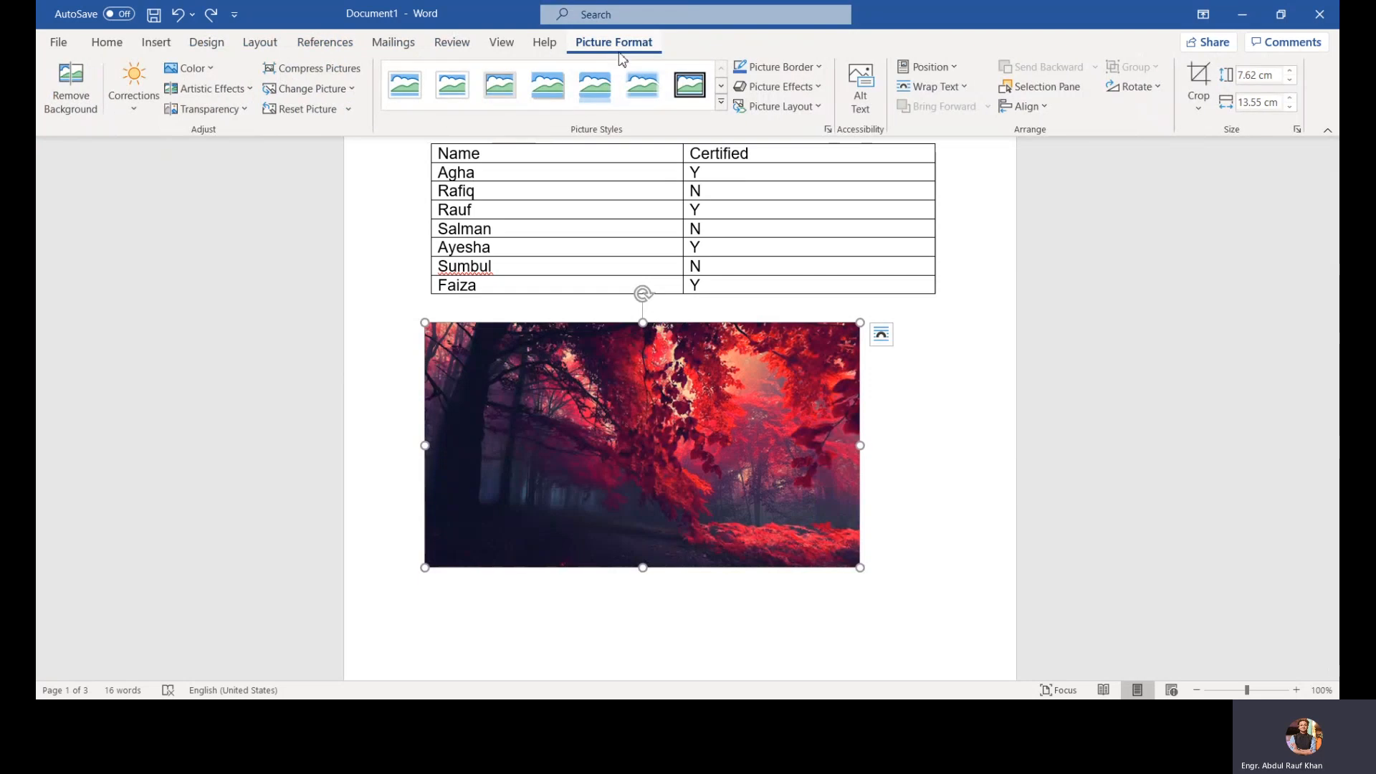
click(892, 340)
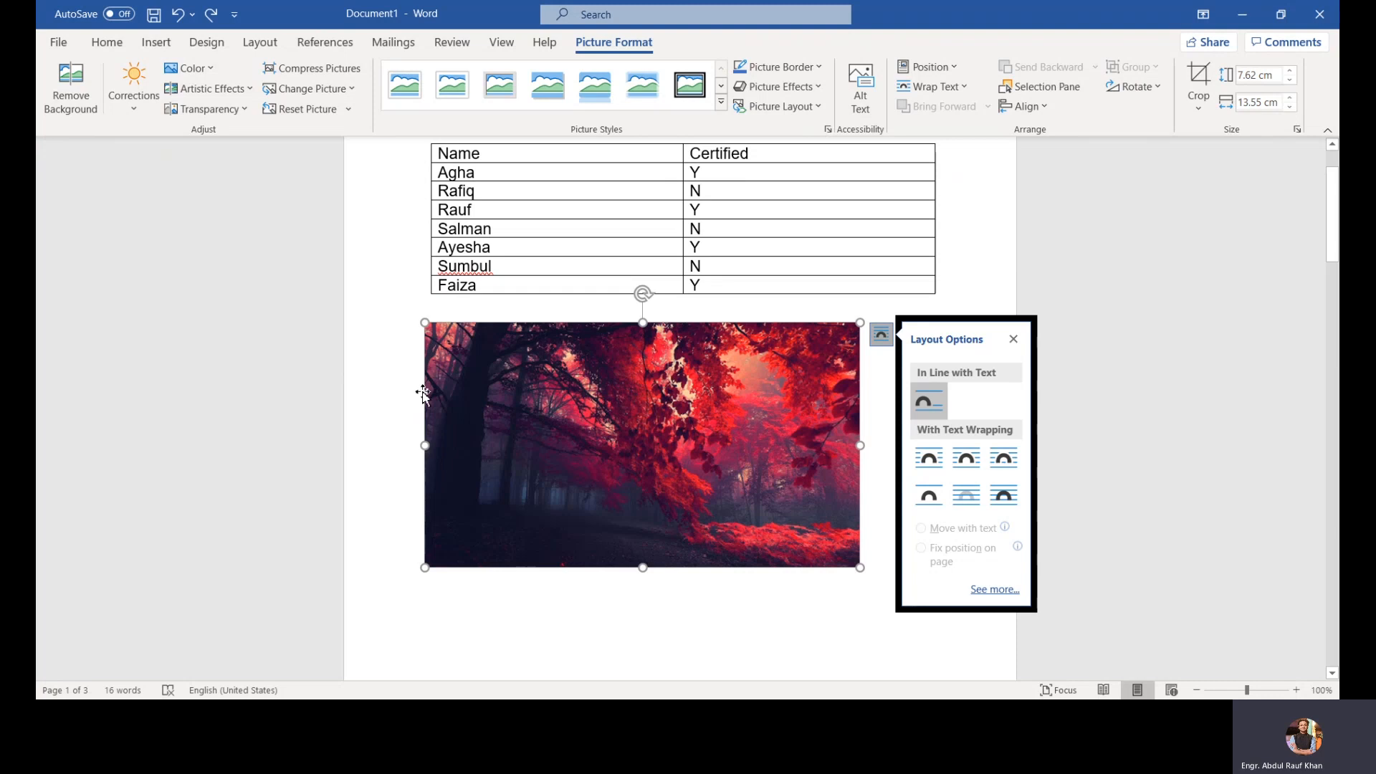
click(1012, 340)
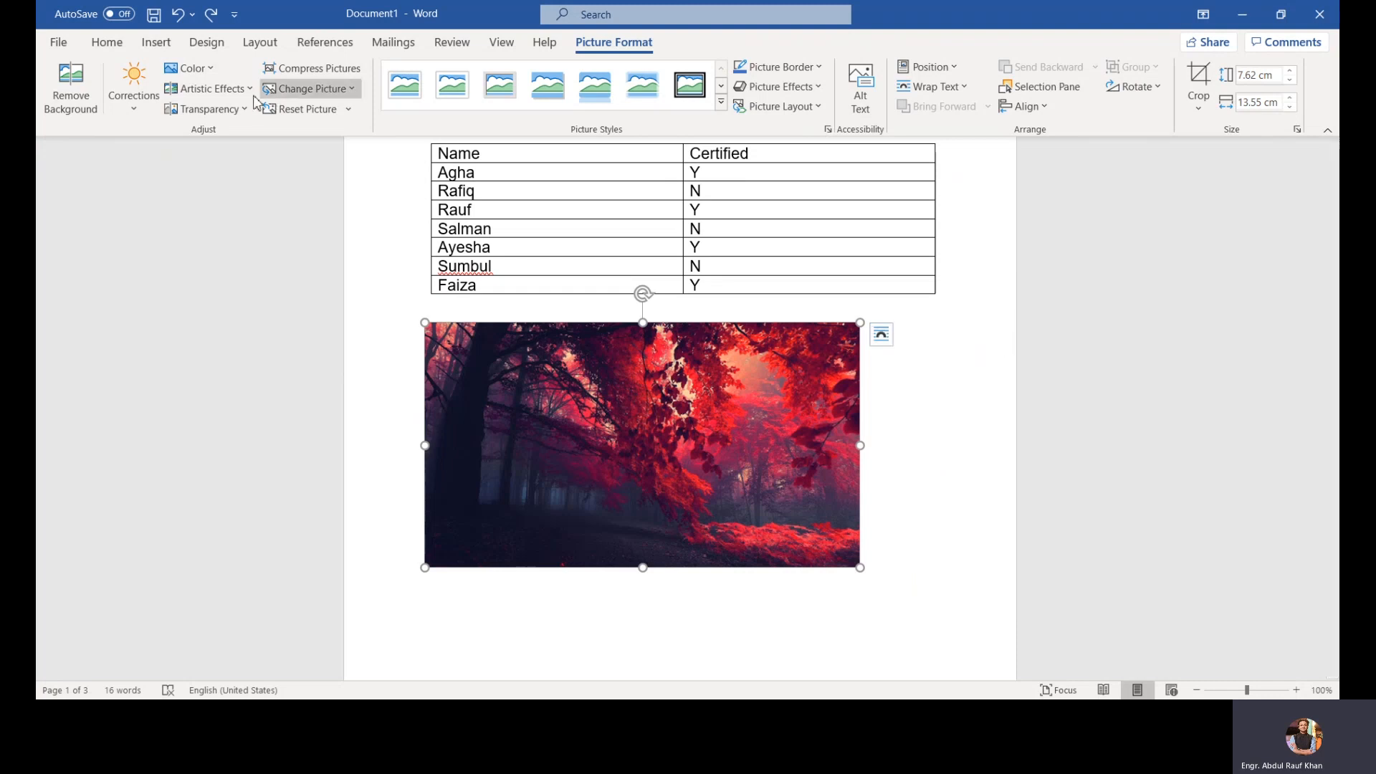
Step: Preview the picture's Corrections and Color galleries without applying any option
click(125, 117)
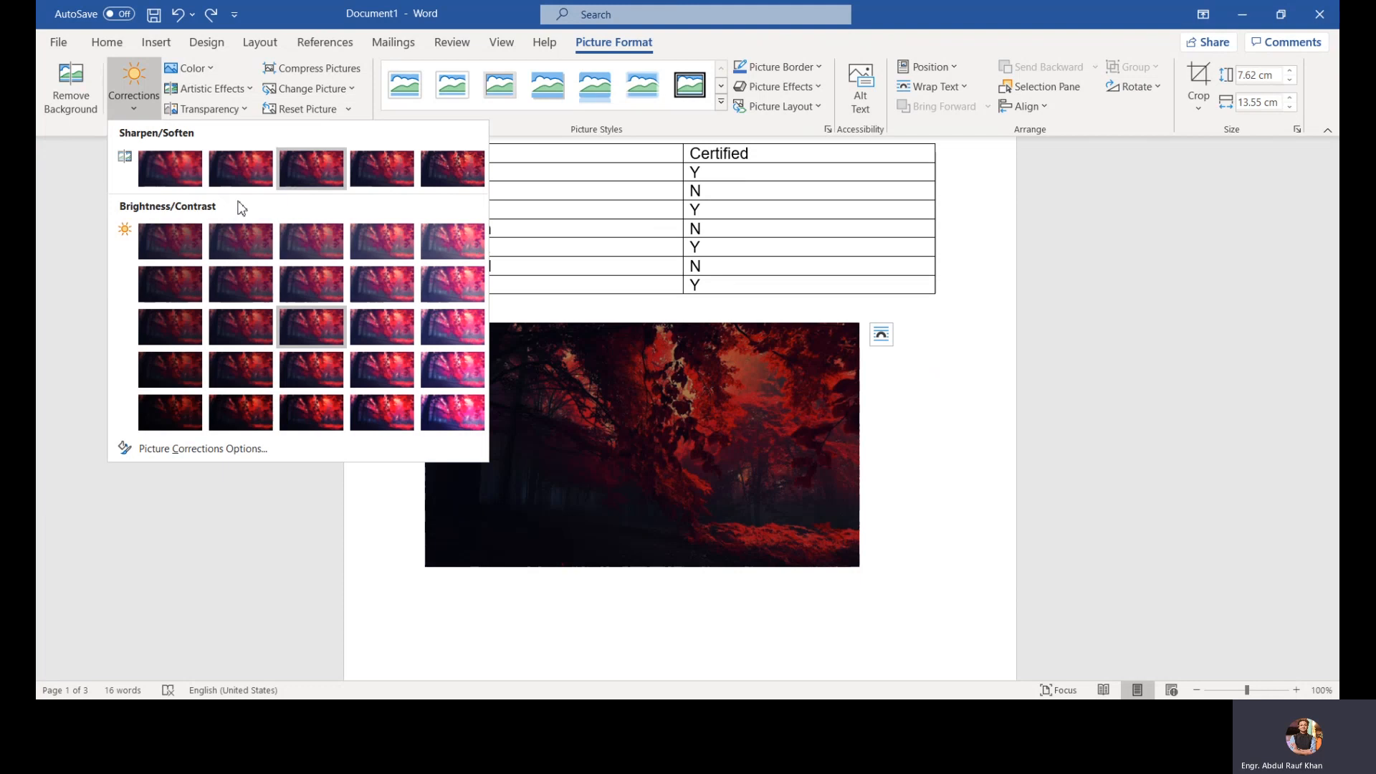
click(212, 68)
click(212, 68)
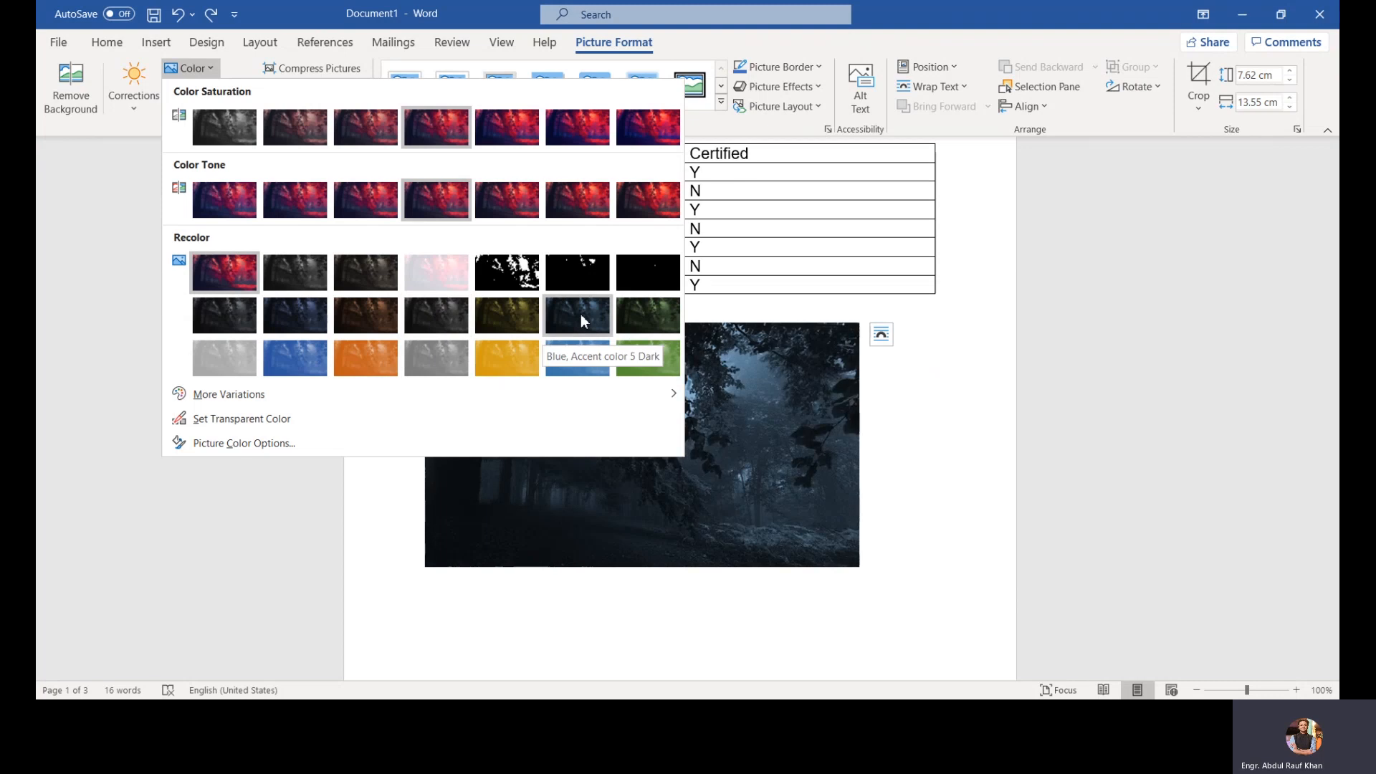
click(965, 417)
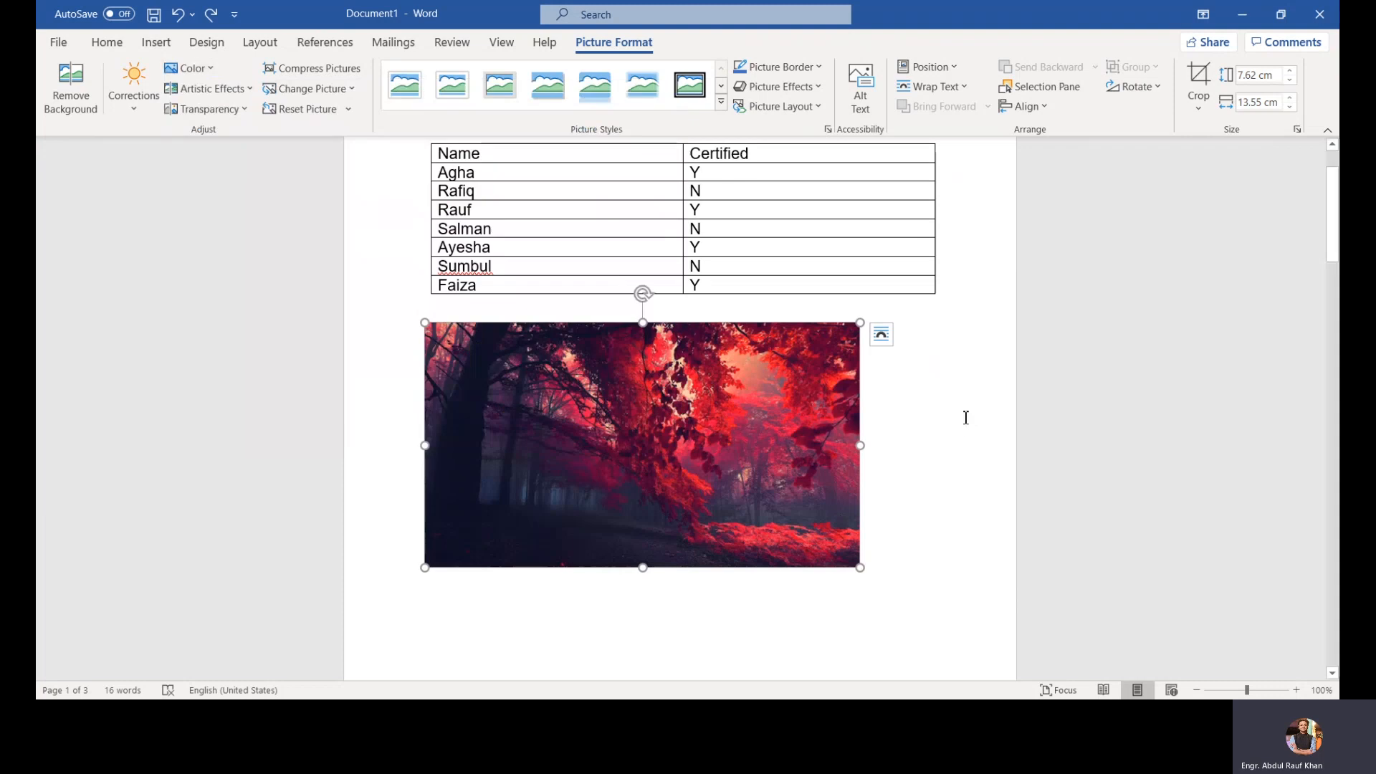
Step: Preview the picture's Artistic Effects and Transparency galleries without applying any option
click(207, 88)
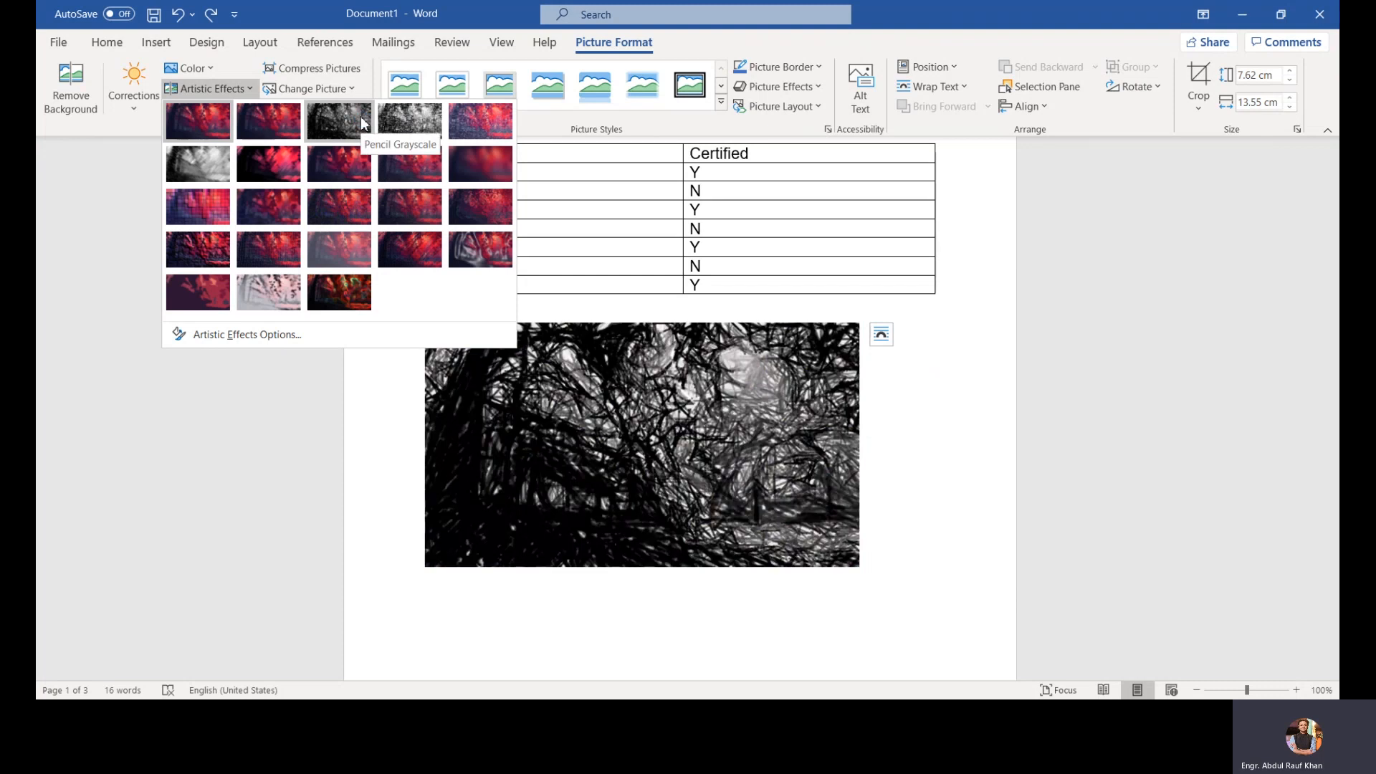
click(83, 218)
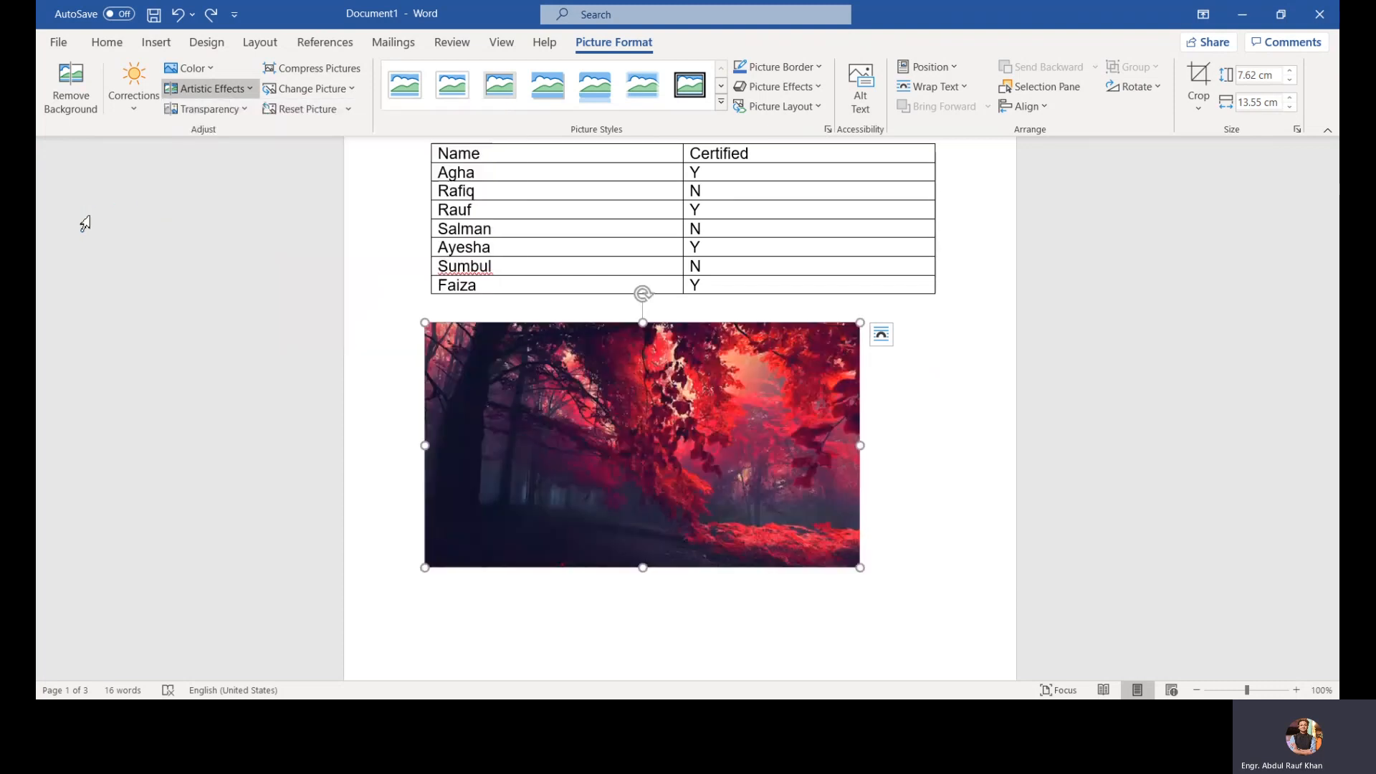
click(235, 115)
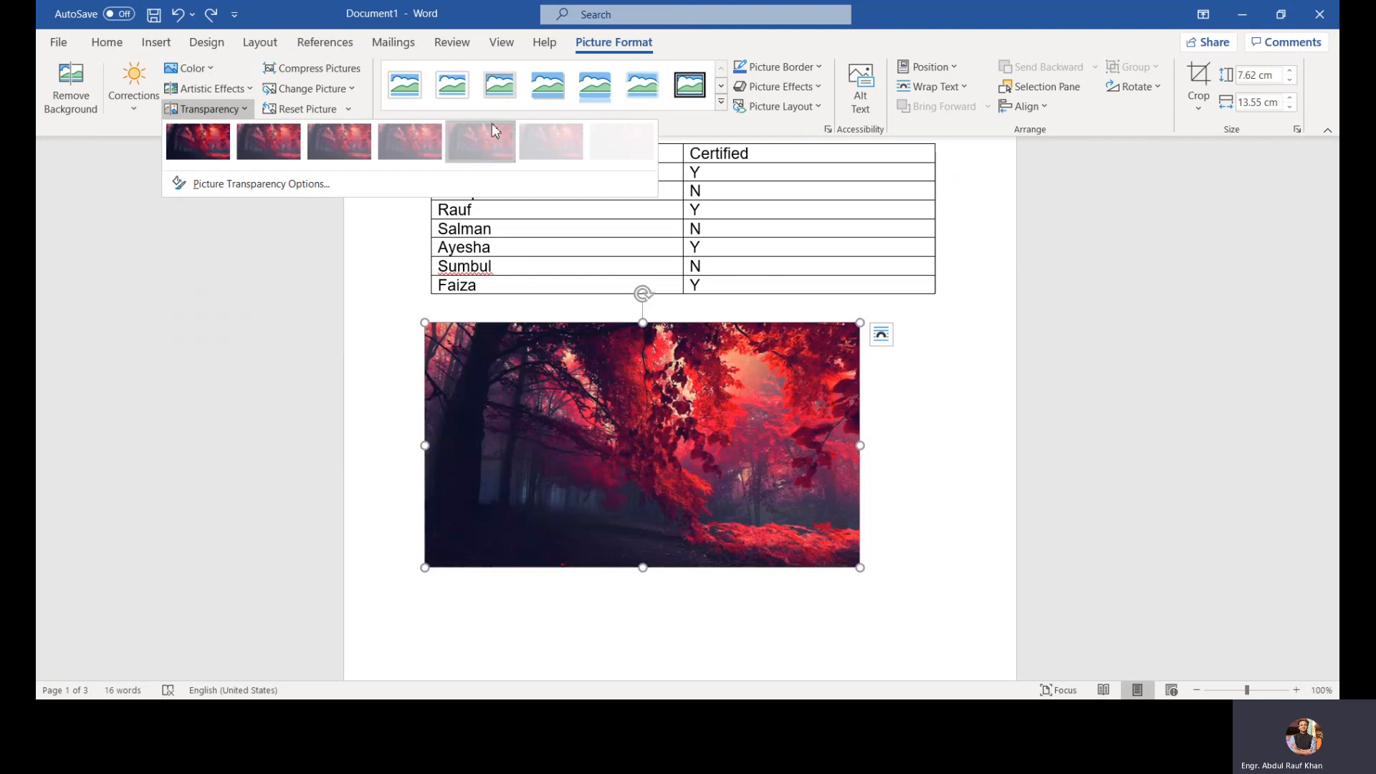
click(207, 247)
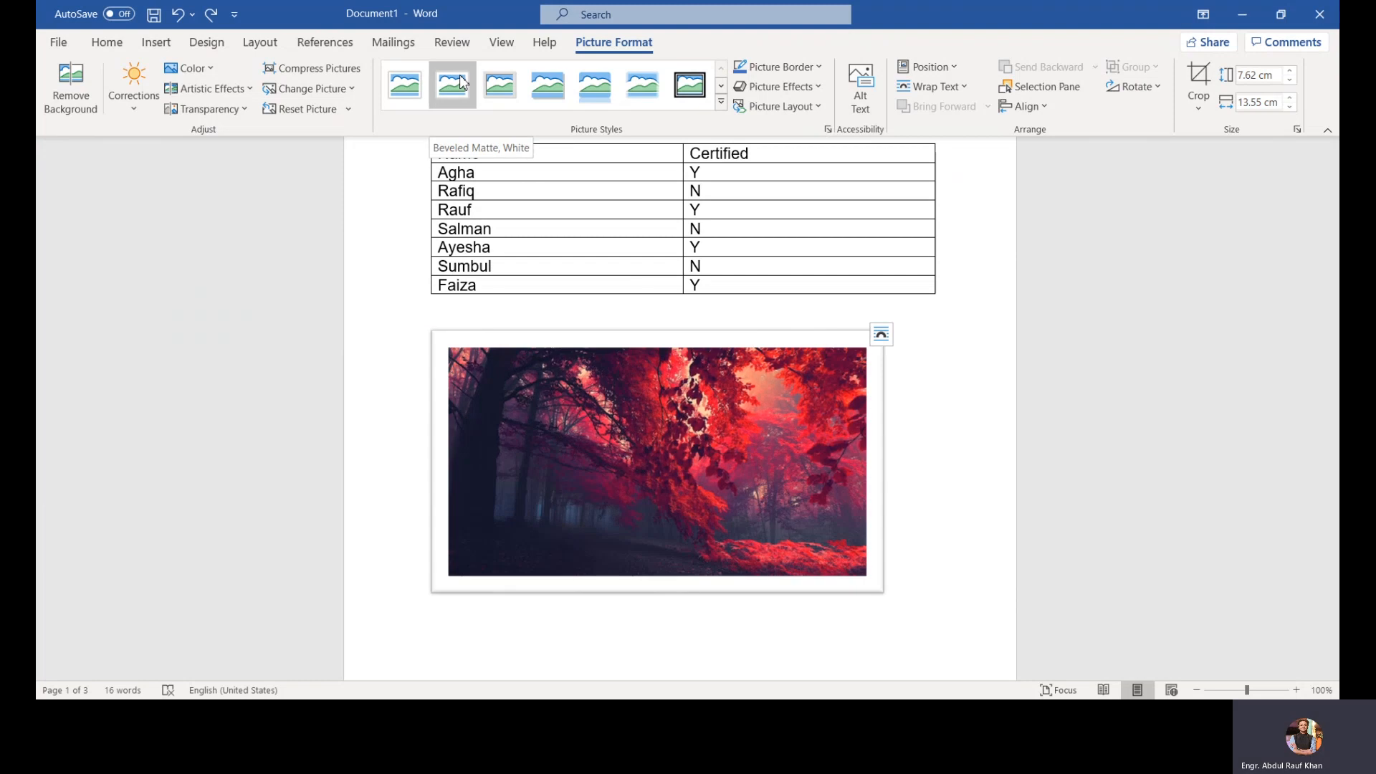
Step: Browse the full picture styles gallery and the Picture Border colour palette for the picture
click(720, 106)
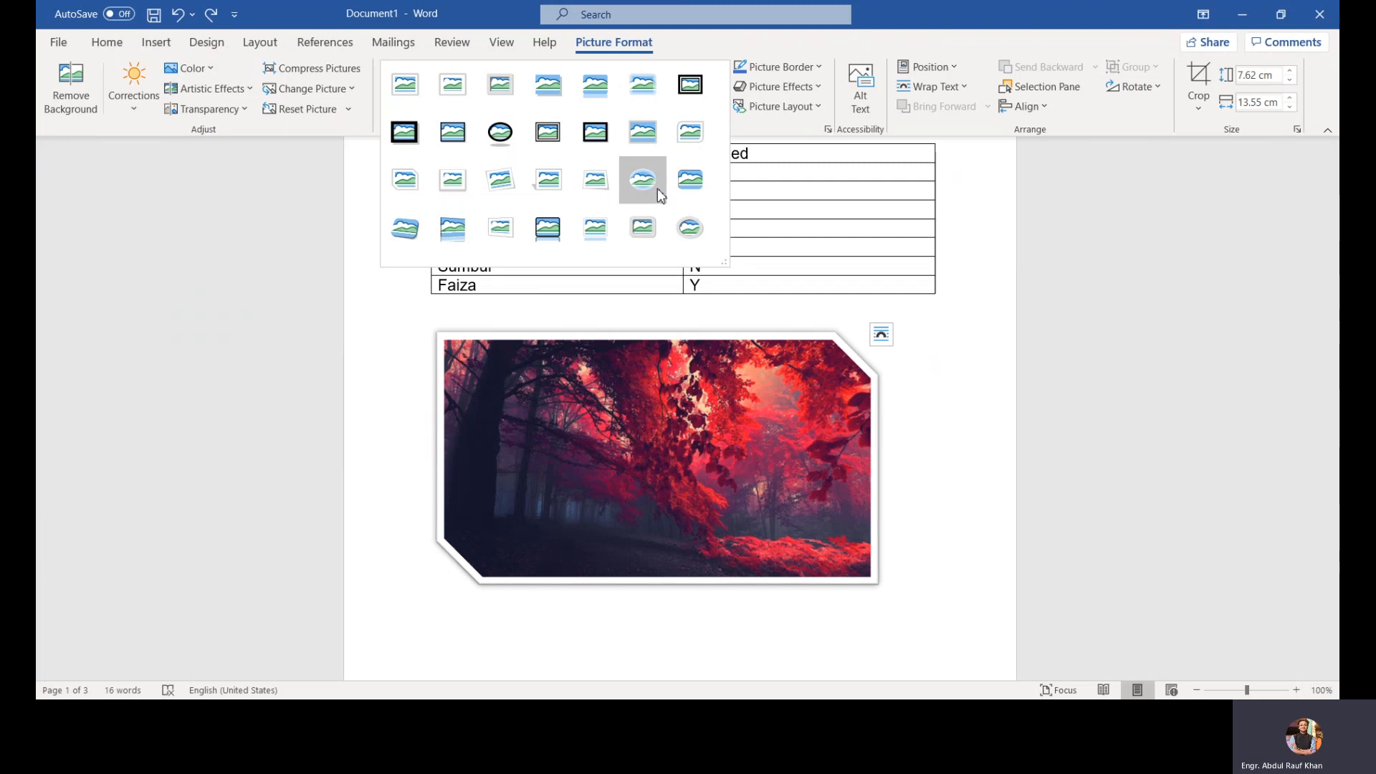
click(815, 74)
click(814, 68)
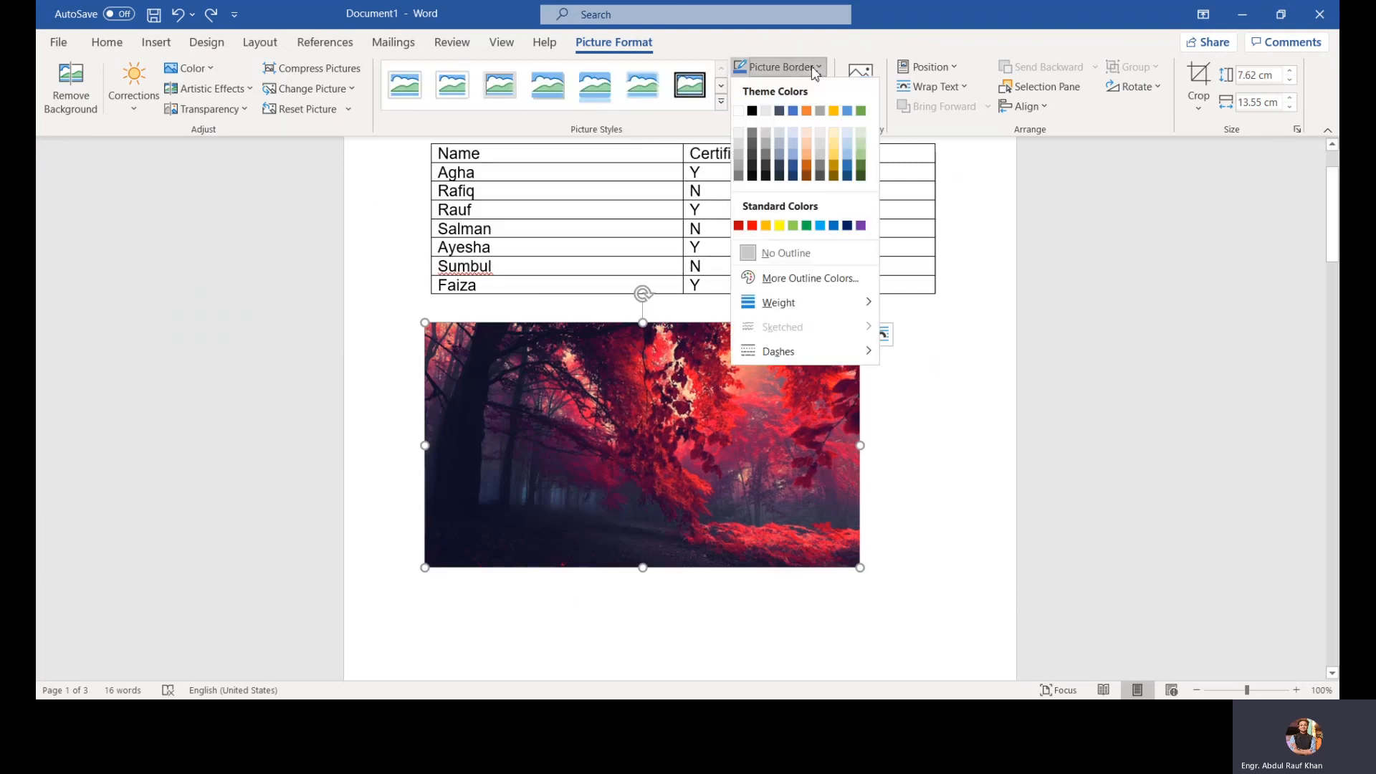
click(819, 162)
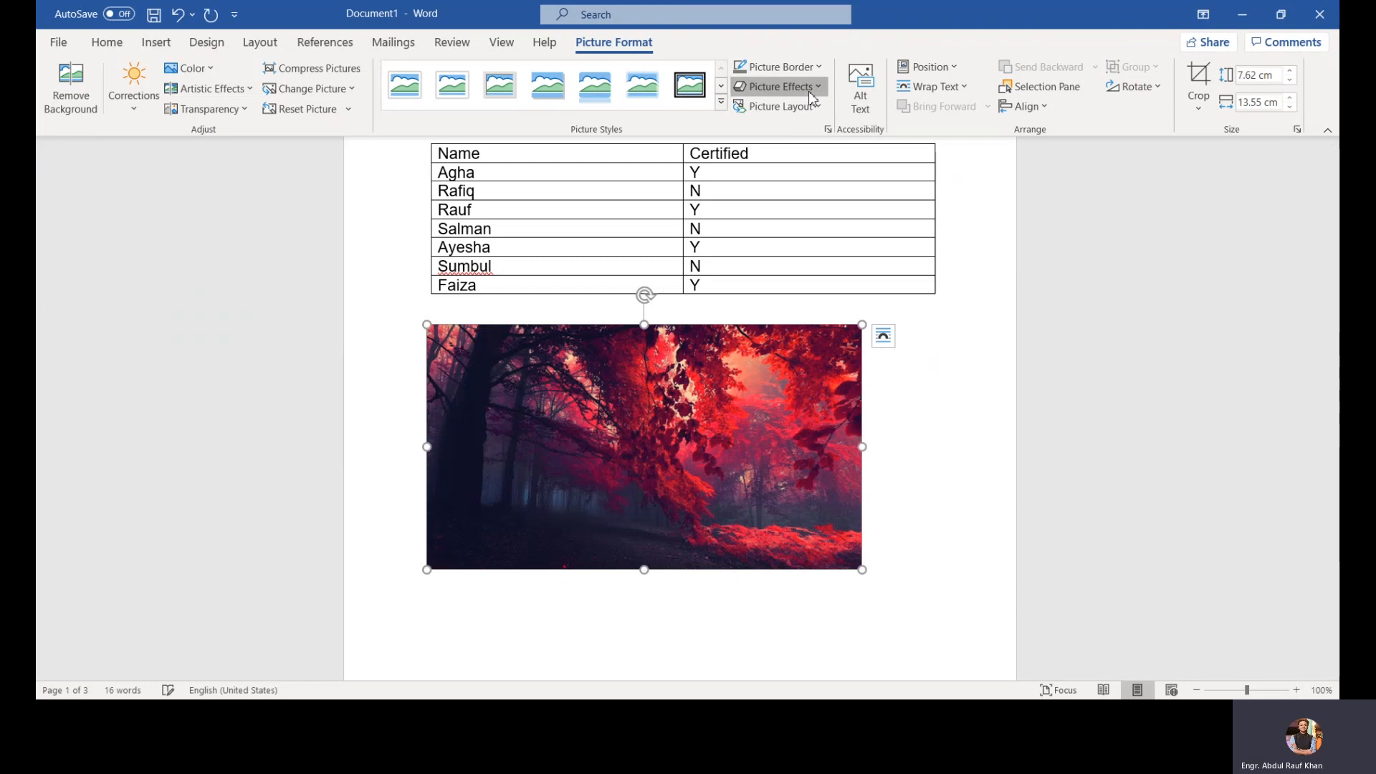
Step: Preview the Picture Effects bevel options and the Picture Layout gallery without applying any
click(781, 86)
mouse_move(837, 161)
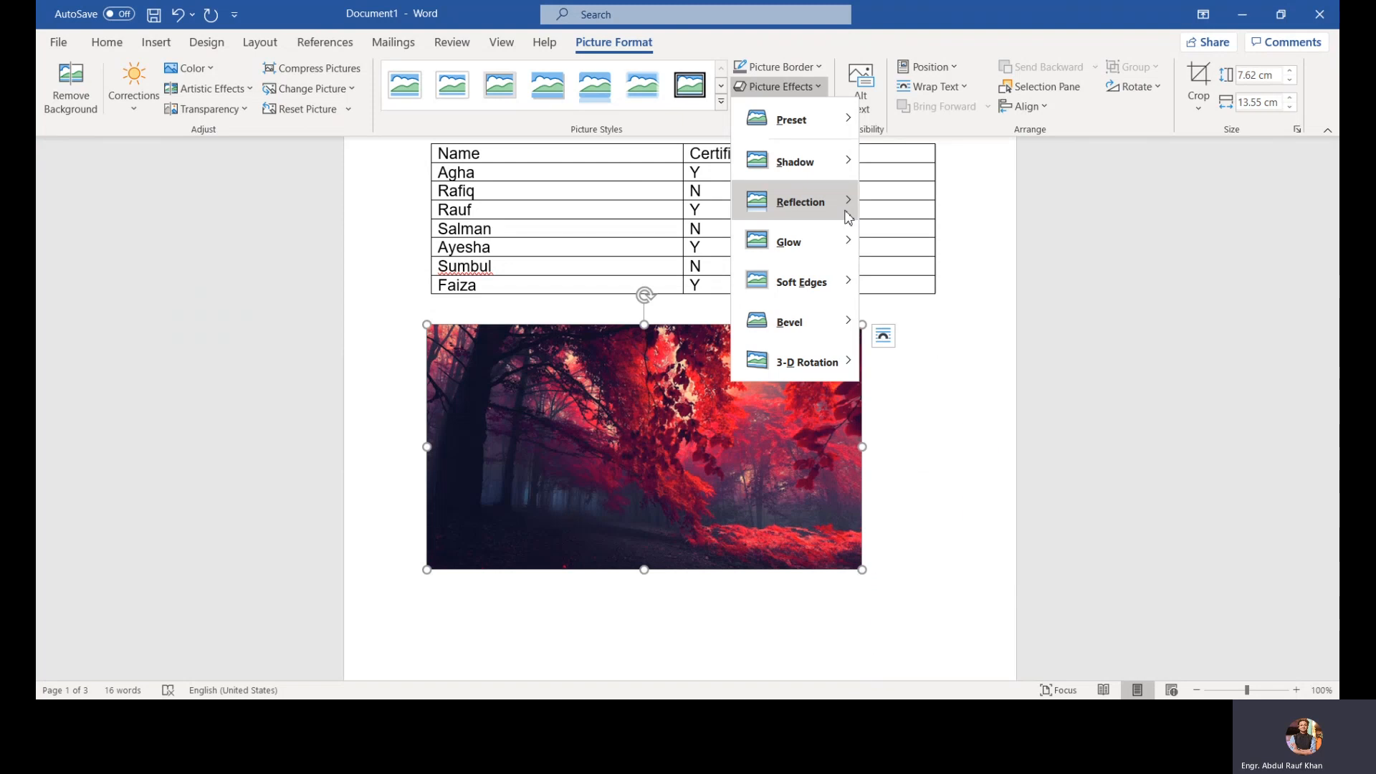
mouse_move(848, 217)
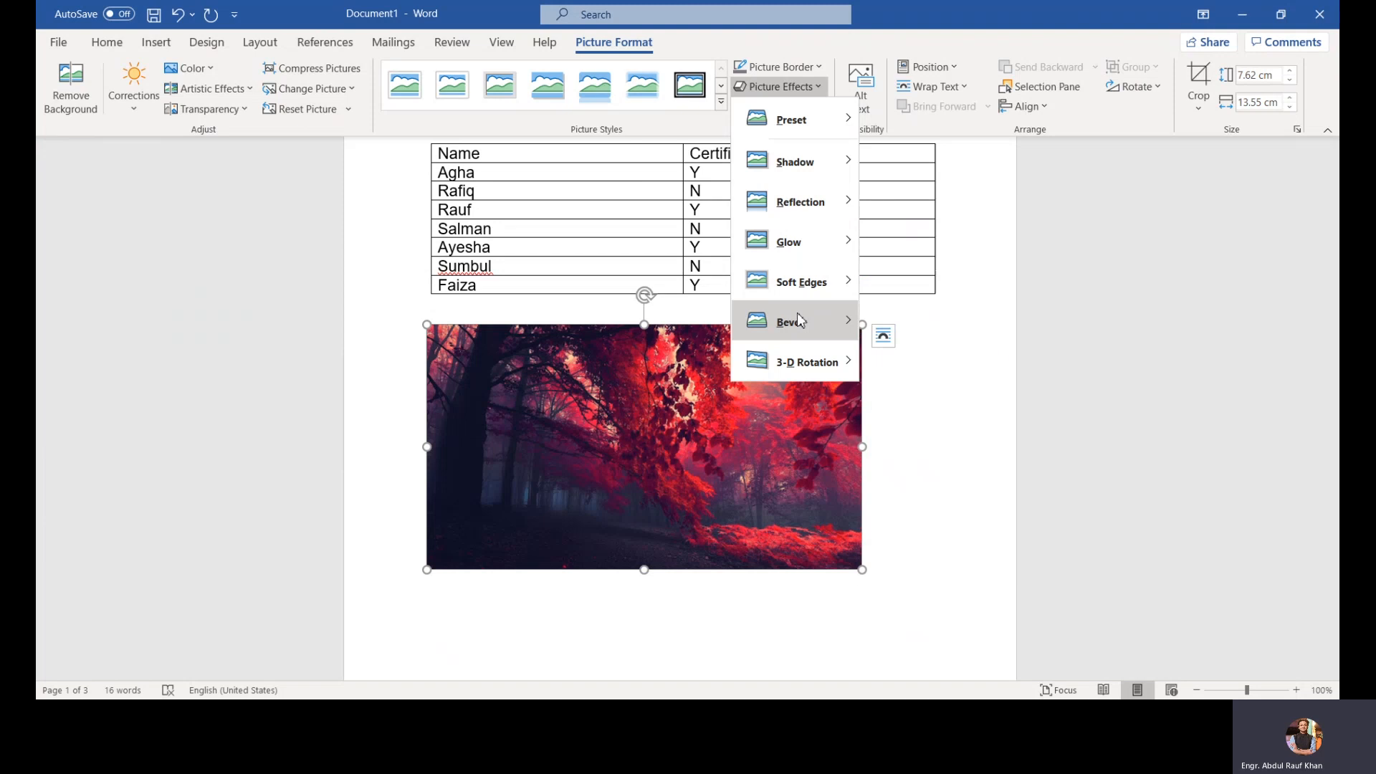
mouse_move(800, 320)
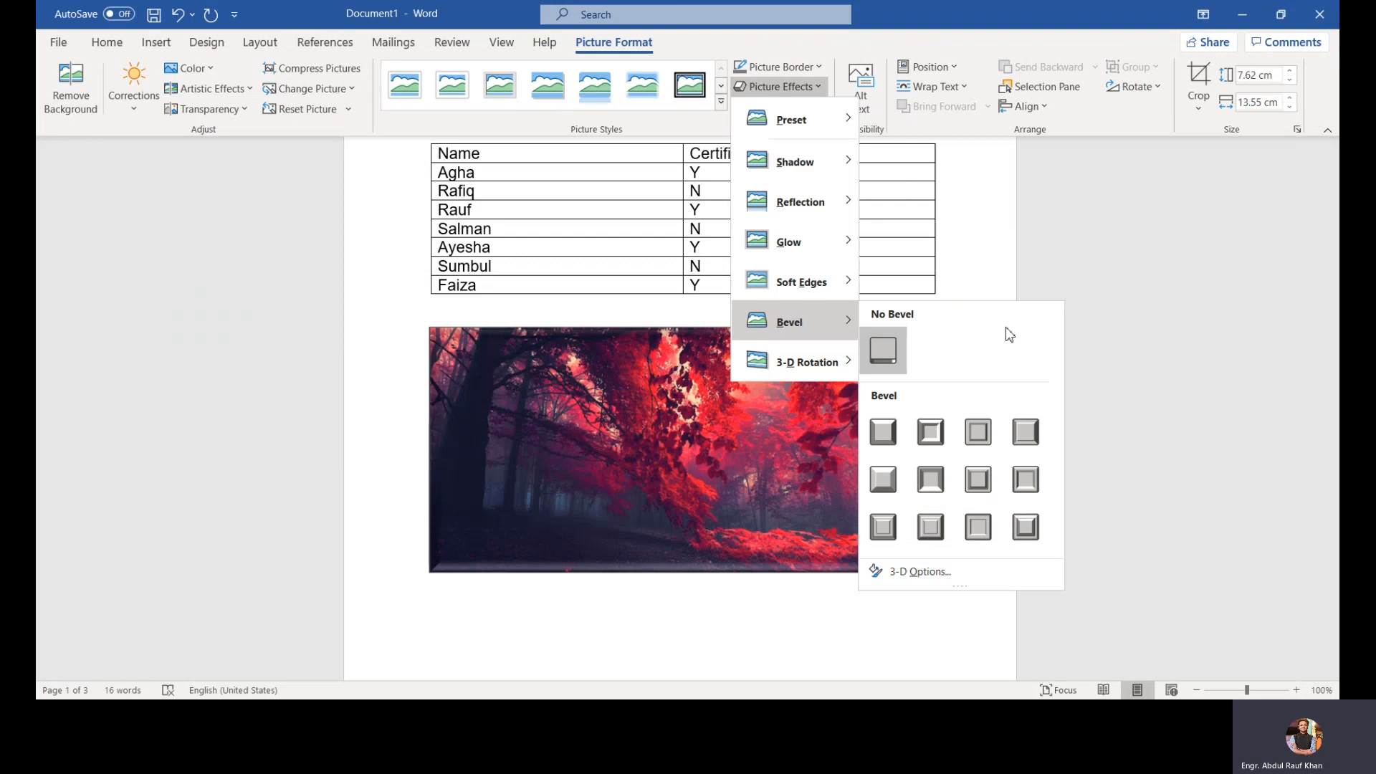
click(1103, 316)
click(808, 109)
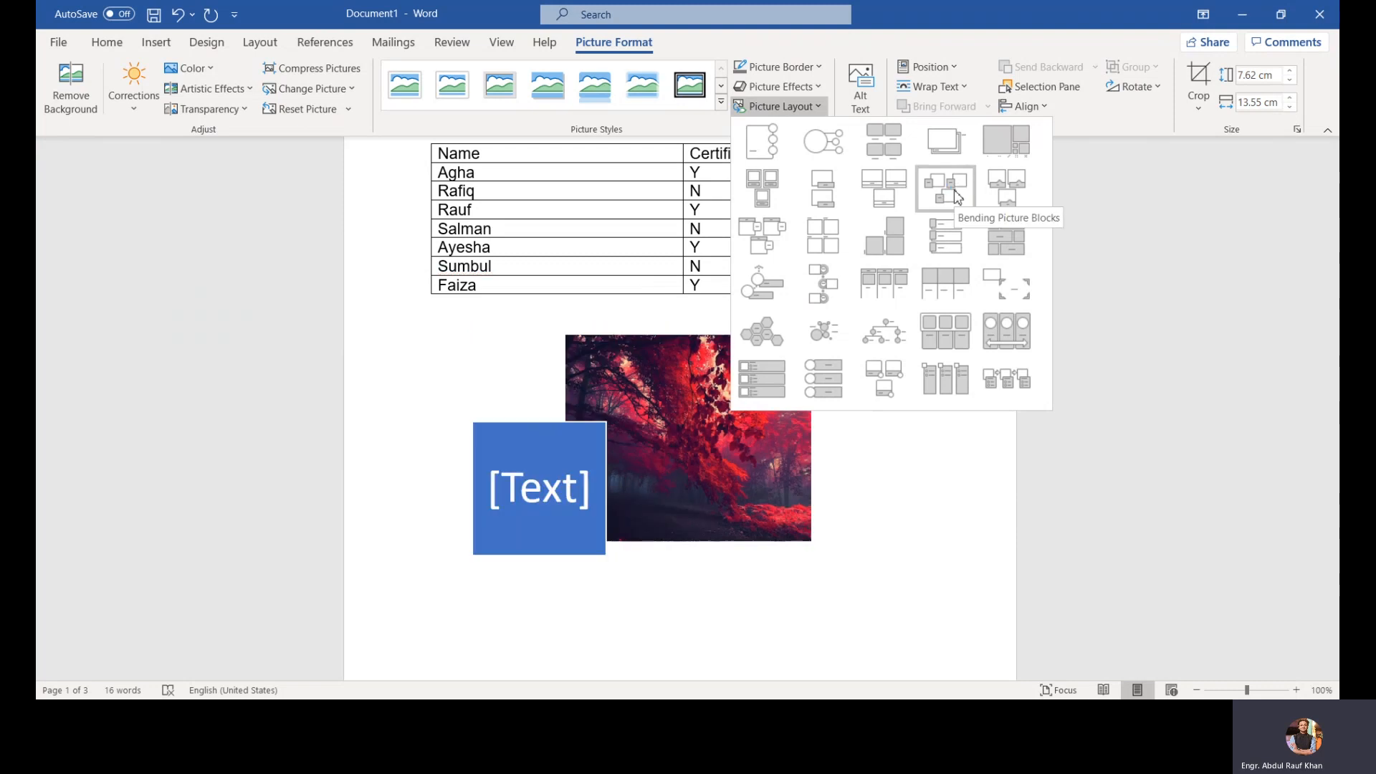
click(1102, 188)
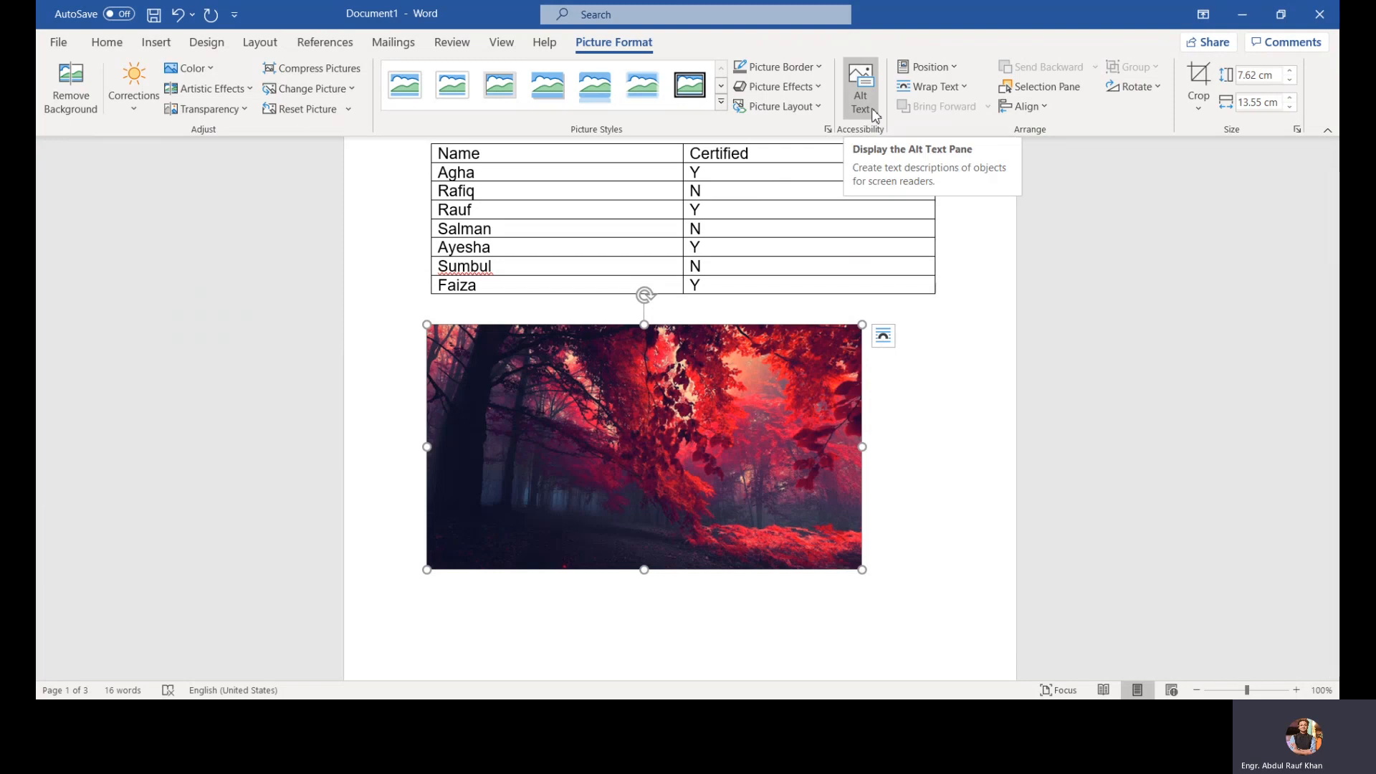
Step: Replace the picture's automatically generated alt text with 'Forest' and close the alt text pane
click(861, 93)
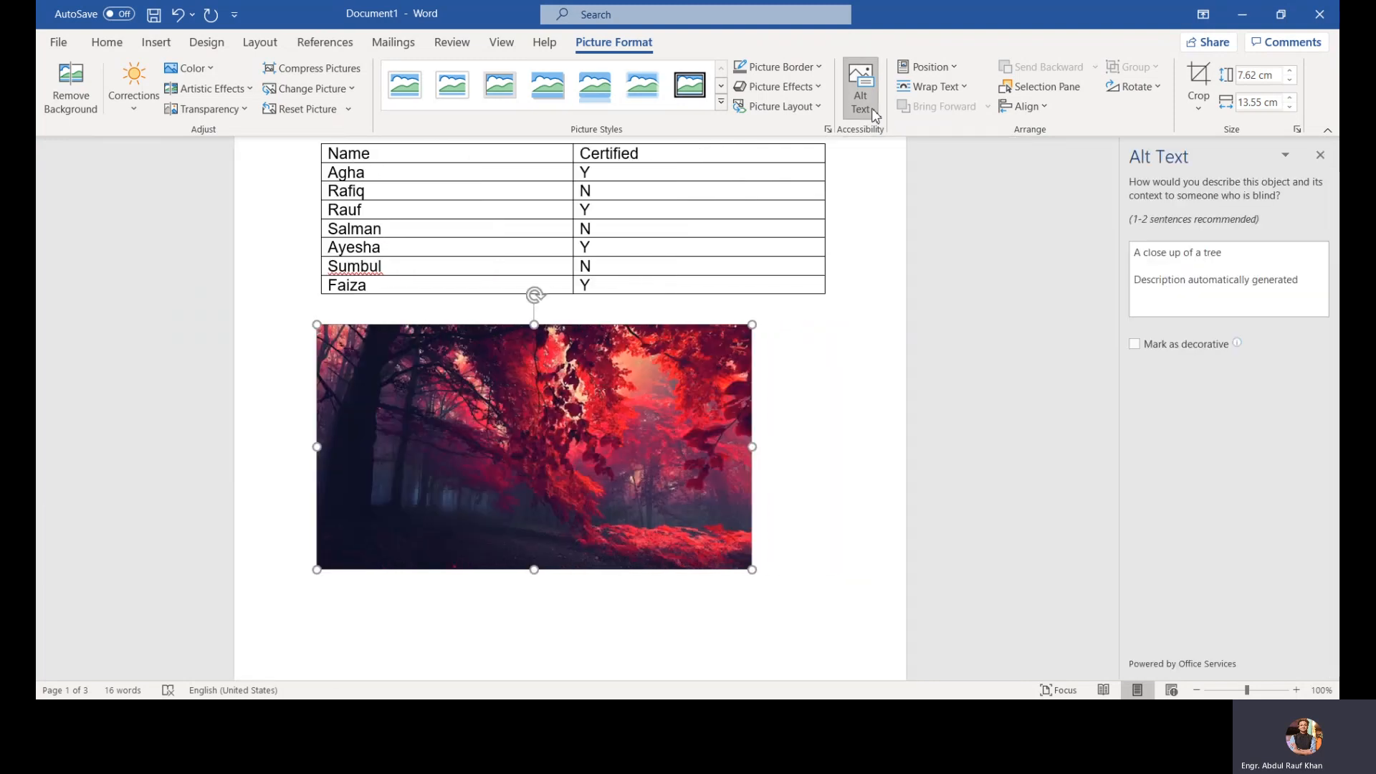
click(1237, 299)
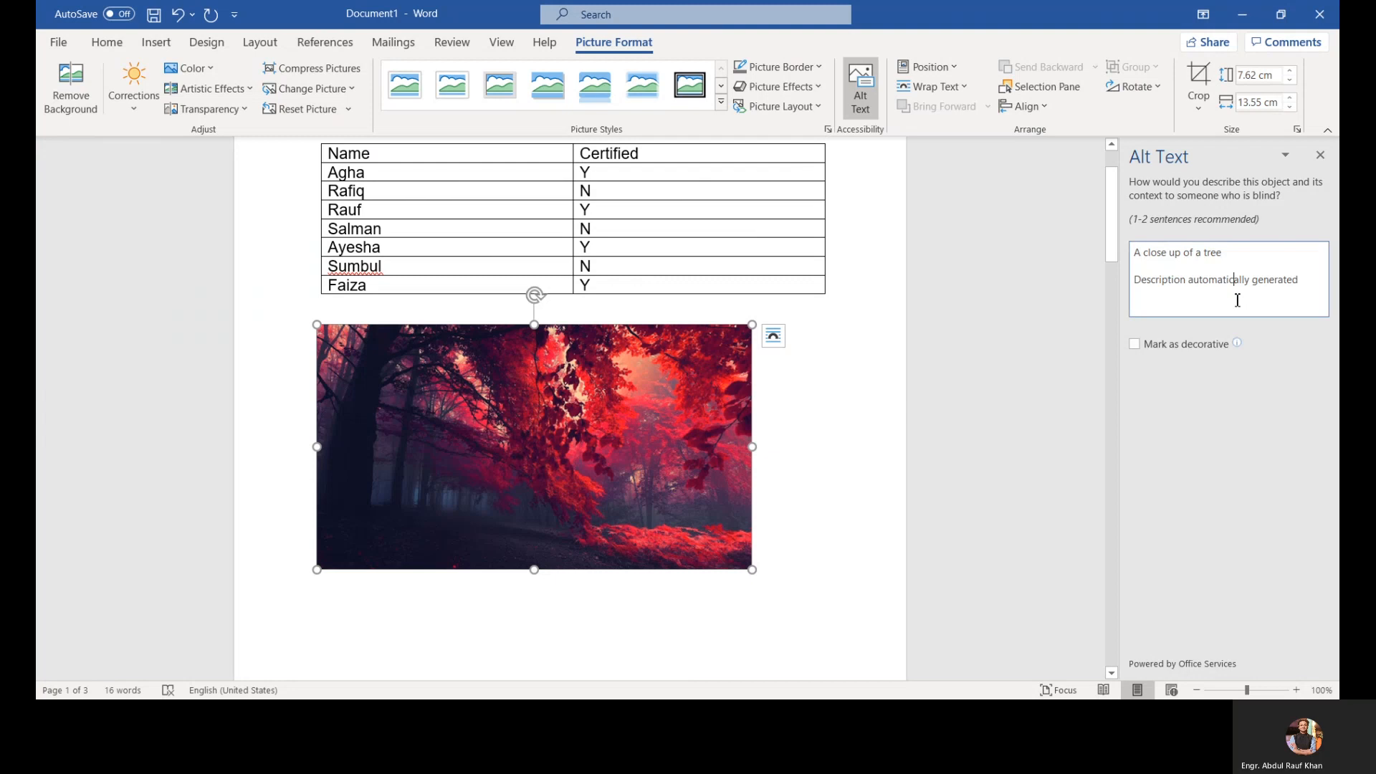
drag(1302, 290, 1094, 253)
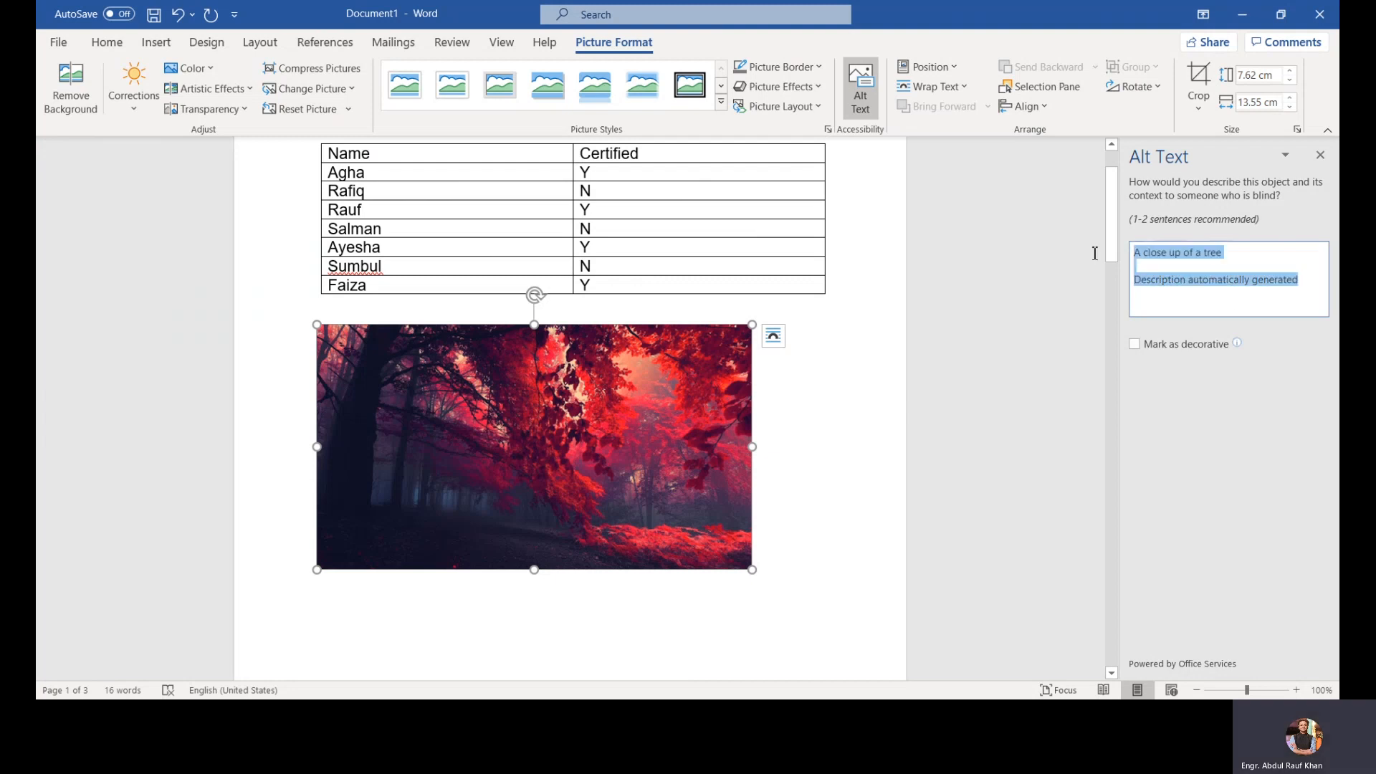
key(Delete)
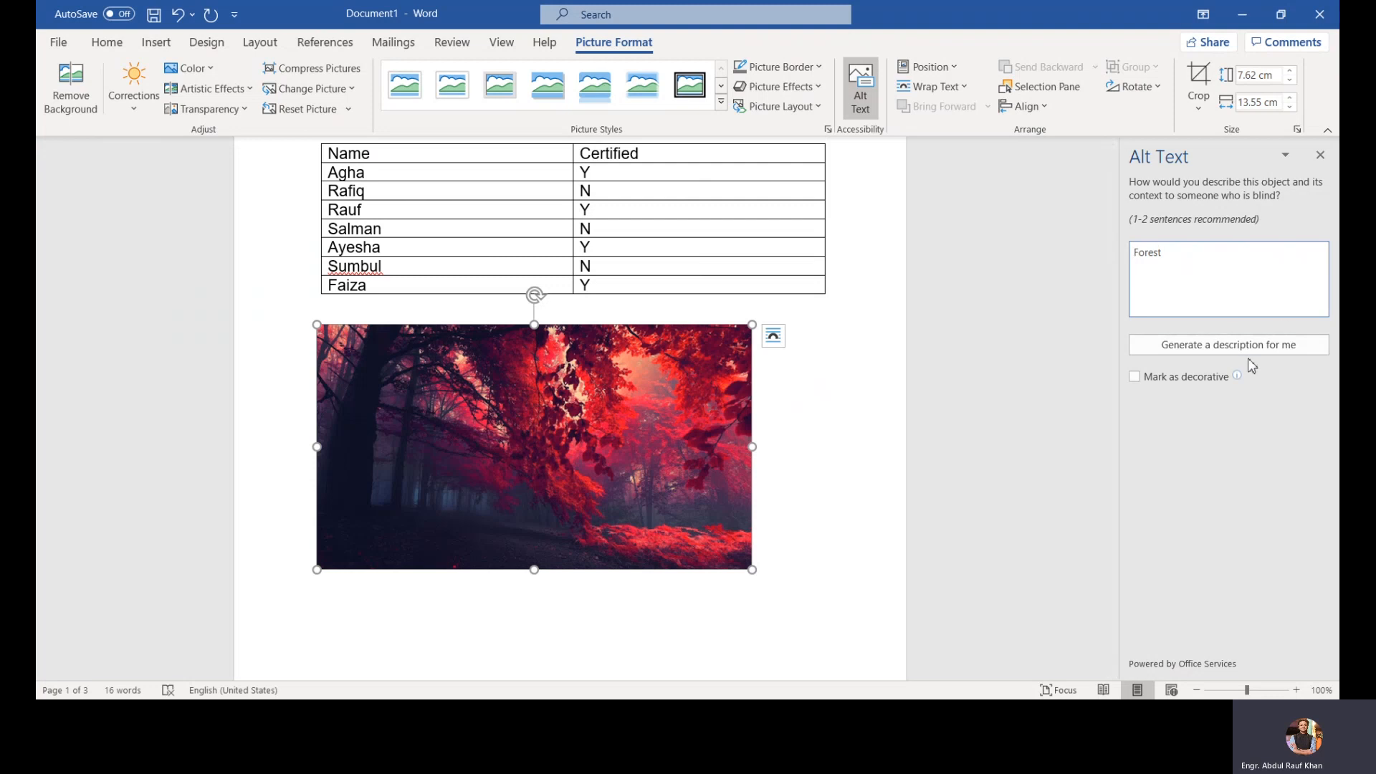
click(1319, 154)
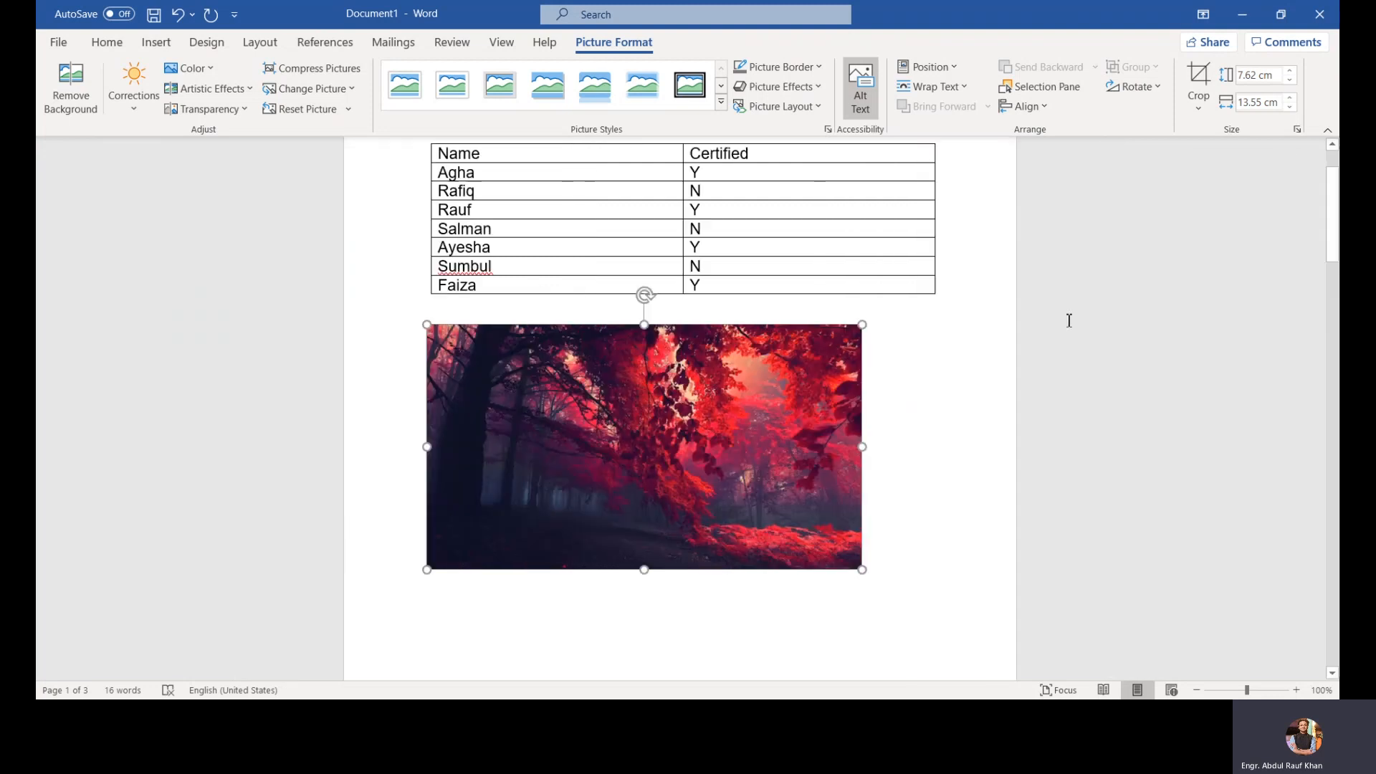
Step: Reopen the picture's alt text pane to review it, then close it
right_click(795, 423)
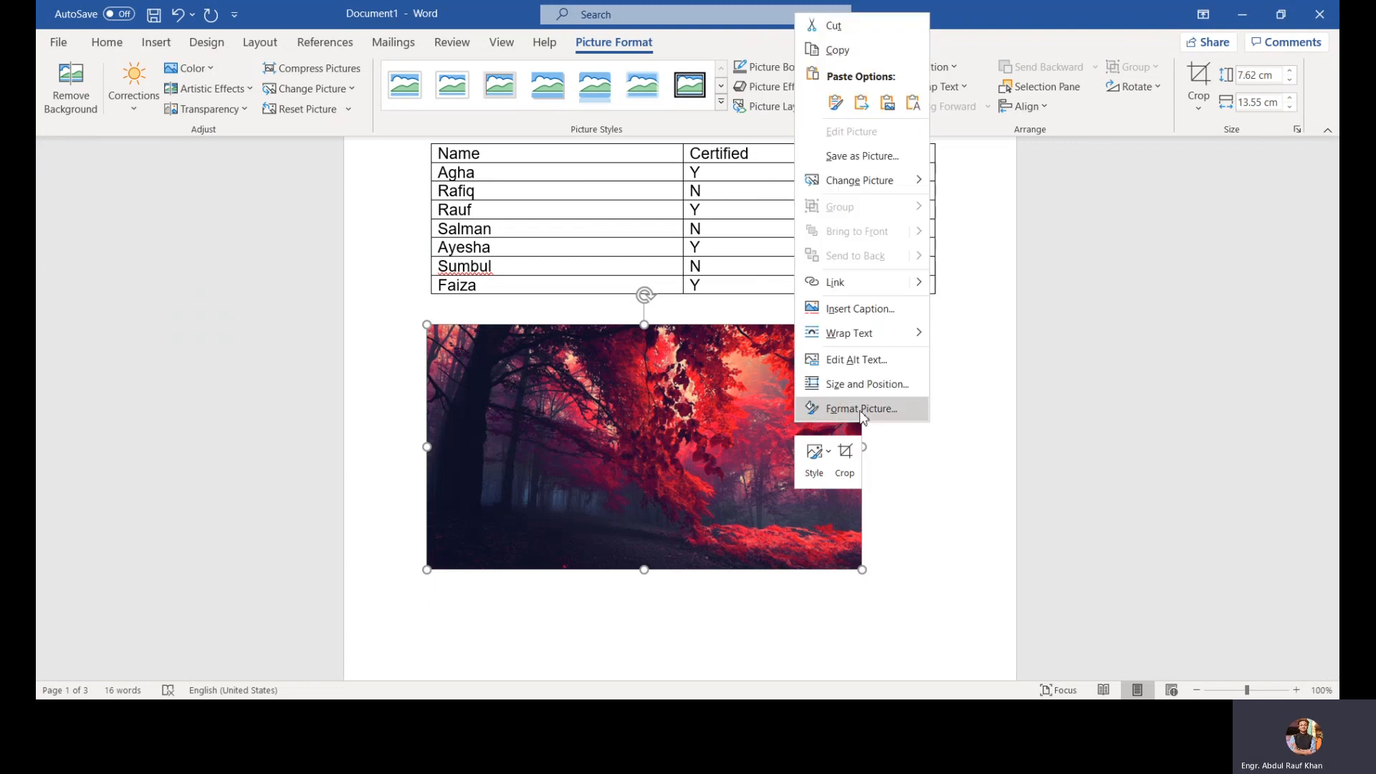
click(887, 367)
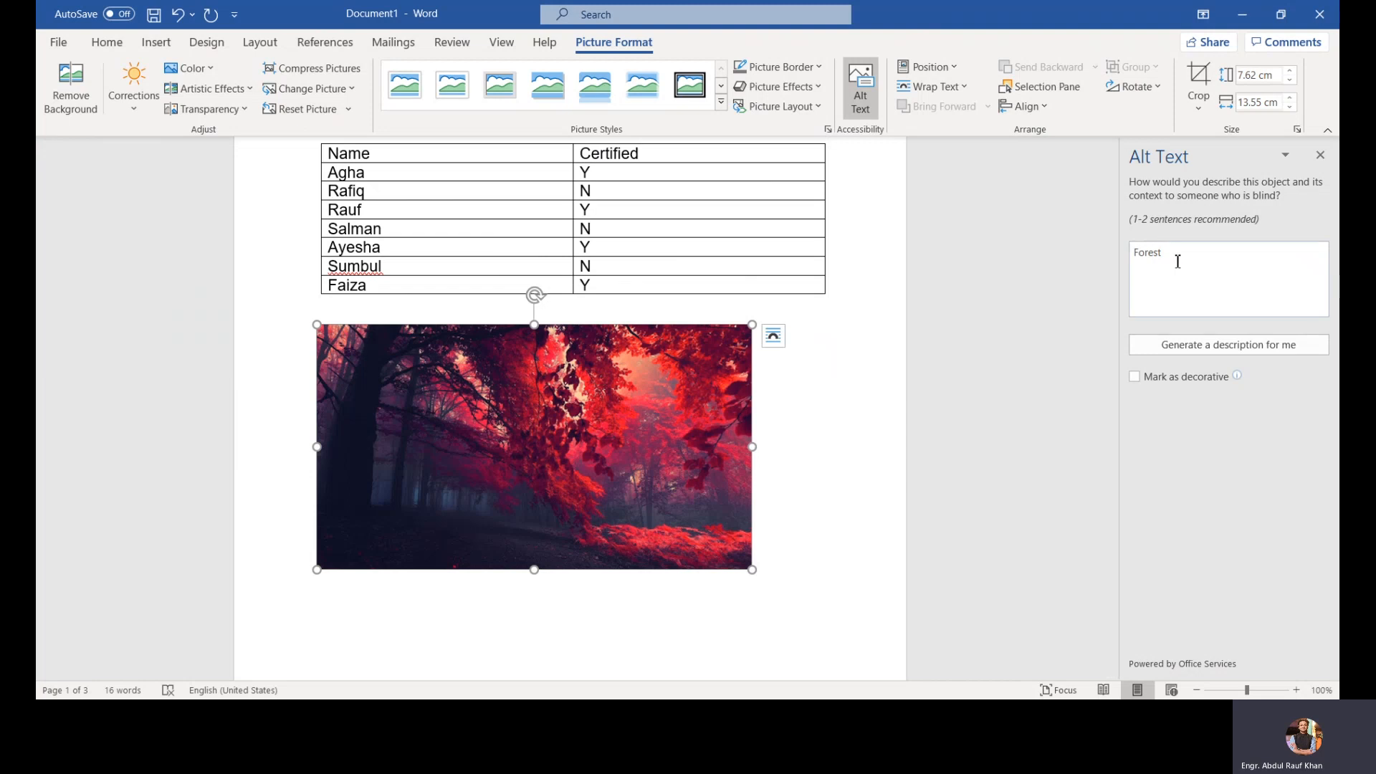
click(1320, 154)
Step: Insert the caption 'Figure 1- forest' positioned above the picture
right_click(839, 384)
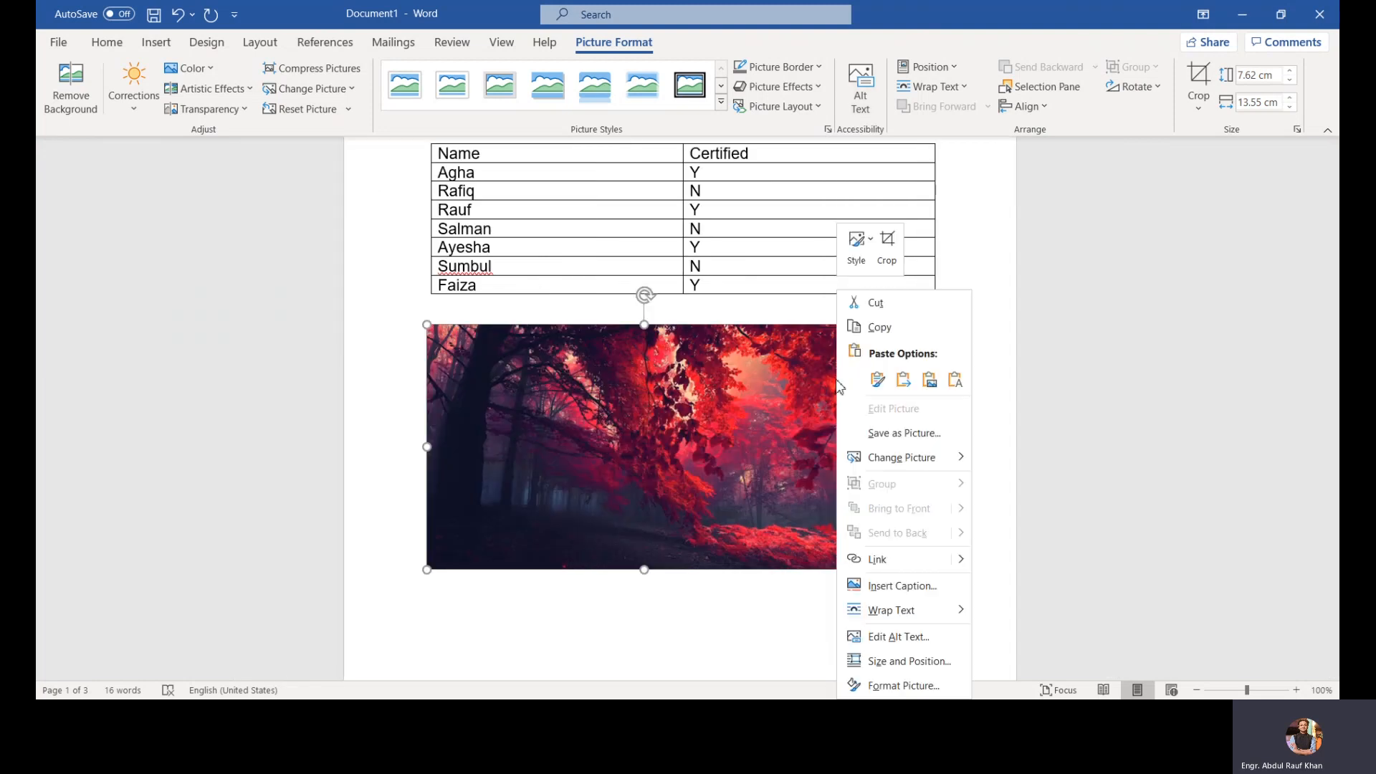
click(896, 587)
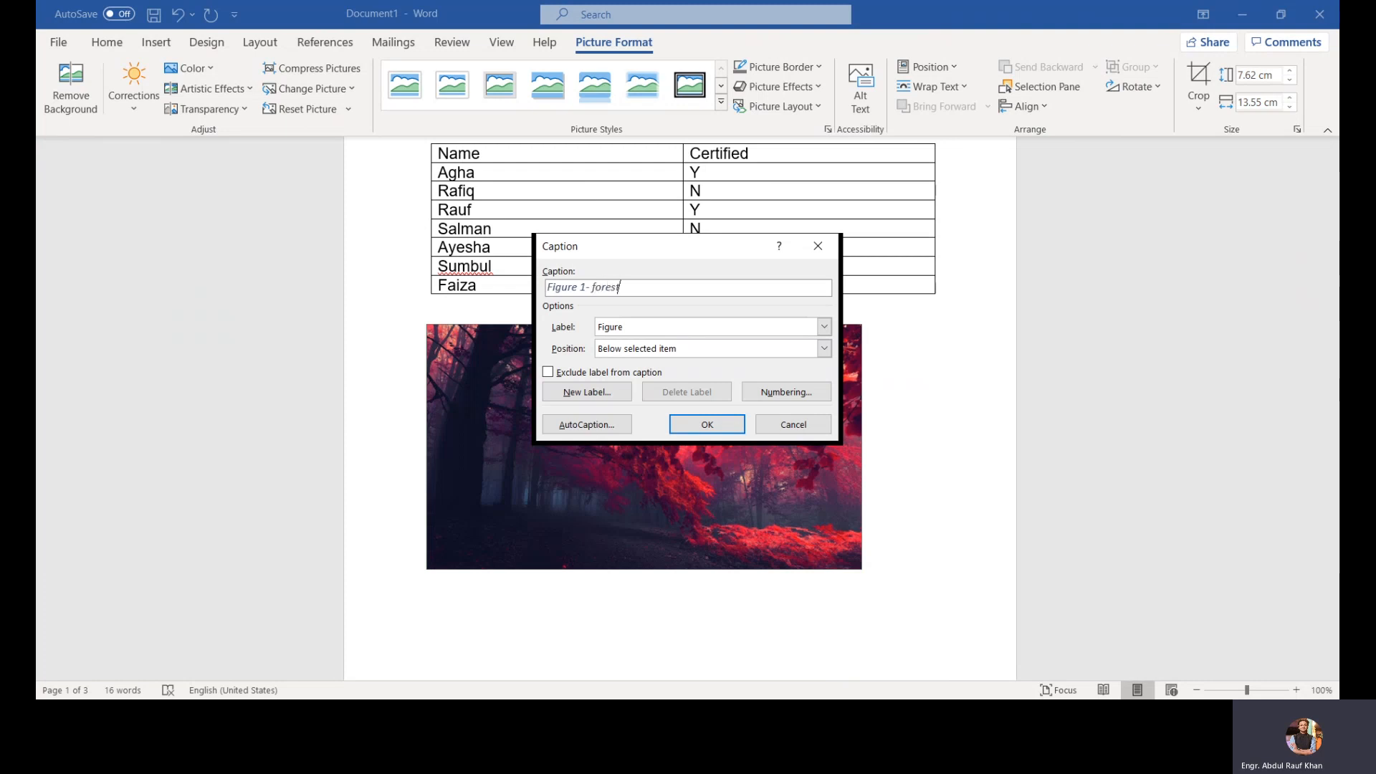
click(784, 362)
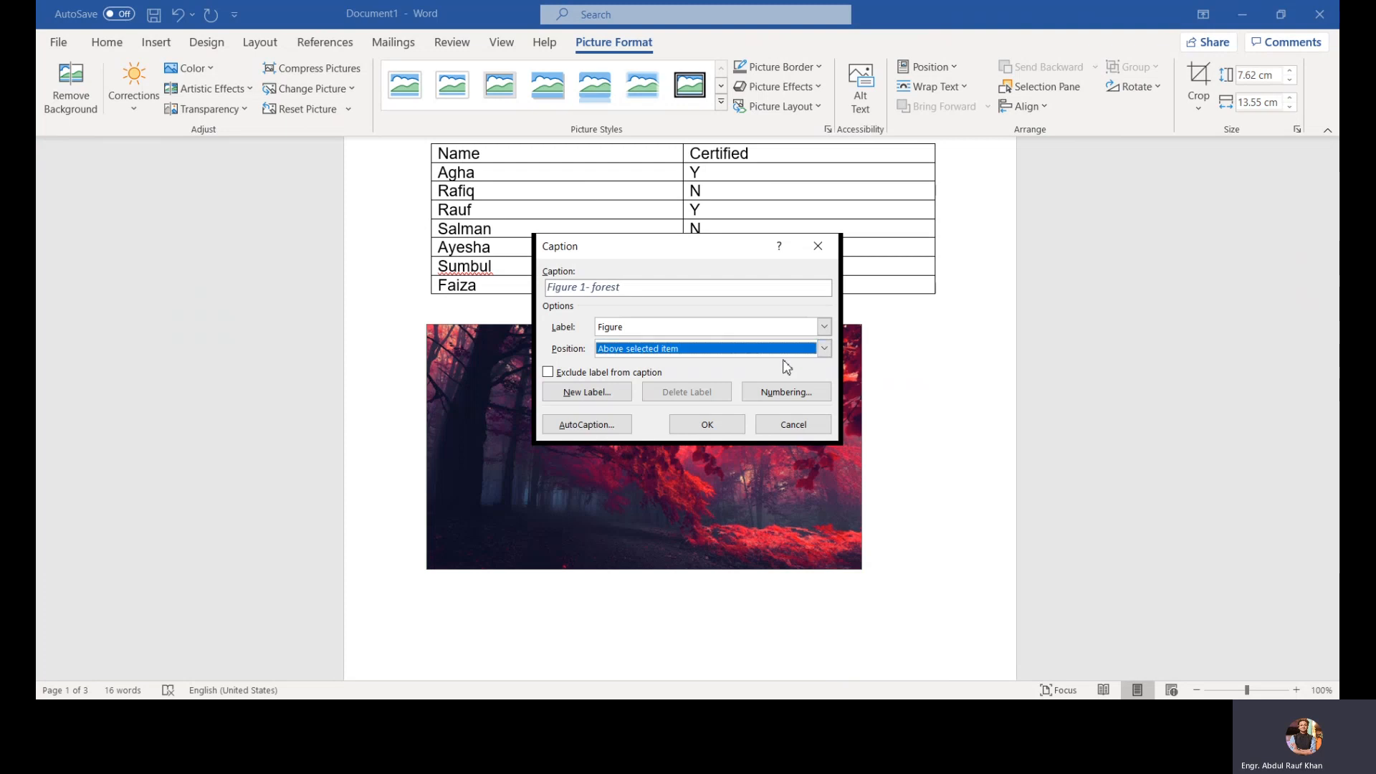
click(728, 423)
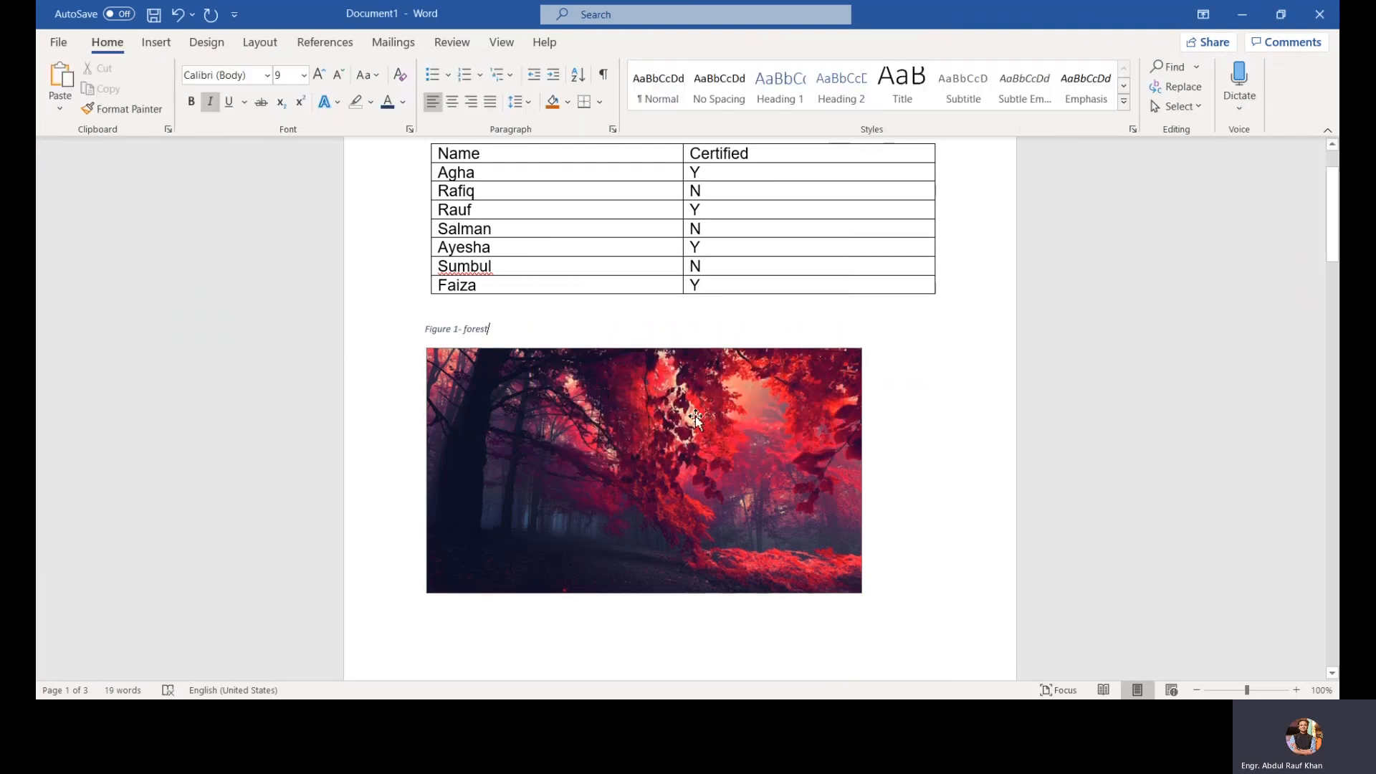
Step: Open the Format Picture pane and the Picture Effects menu for the picture, then close them
right_click(695, 417)
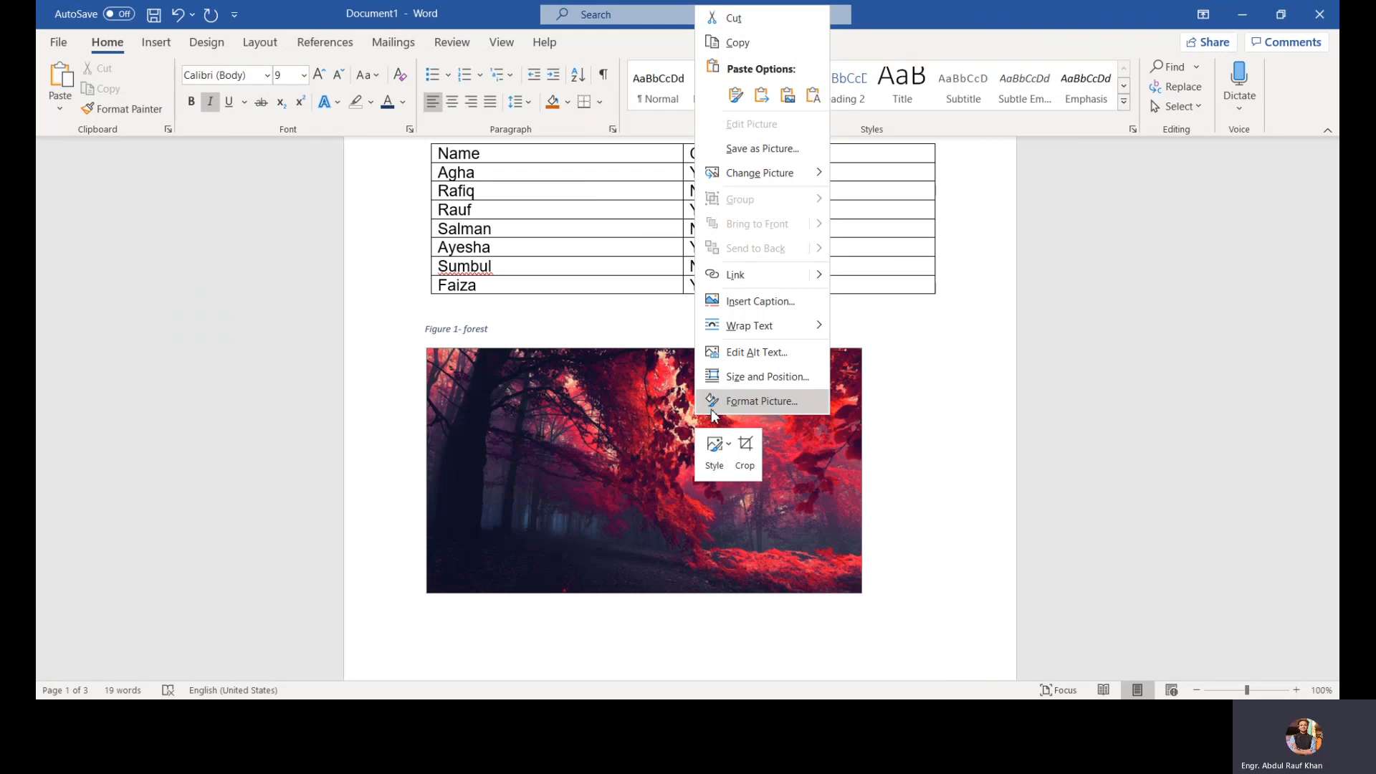
click(713, 413)
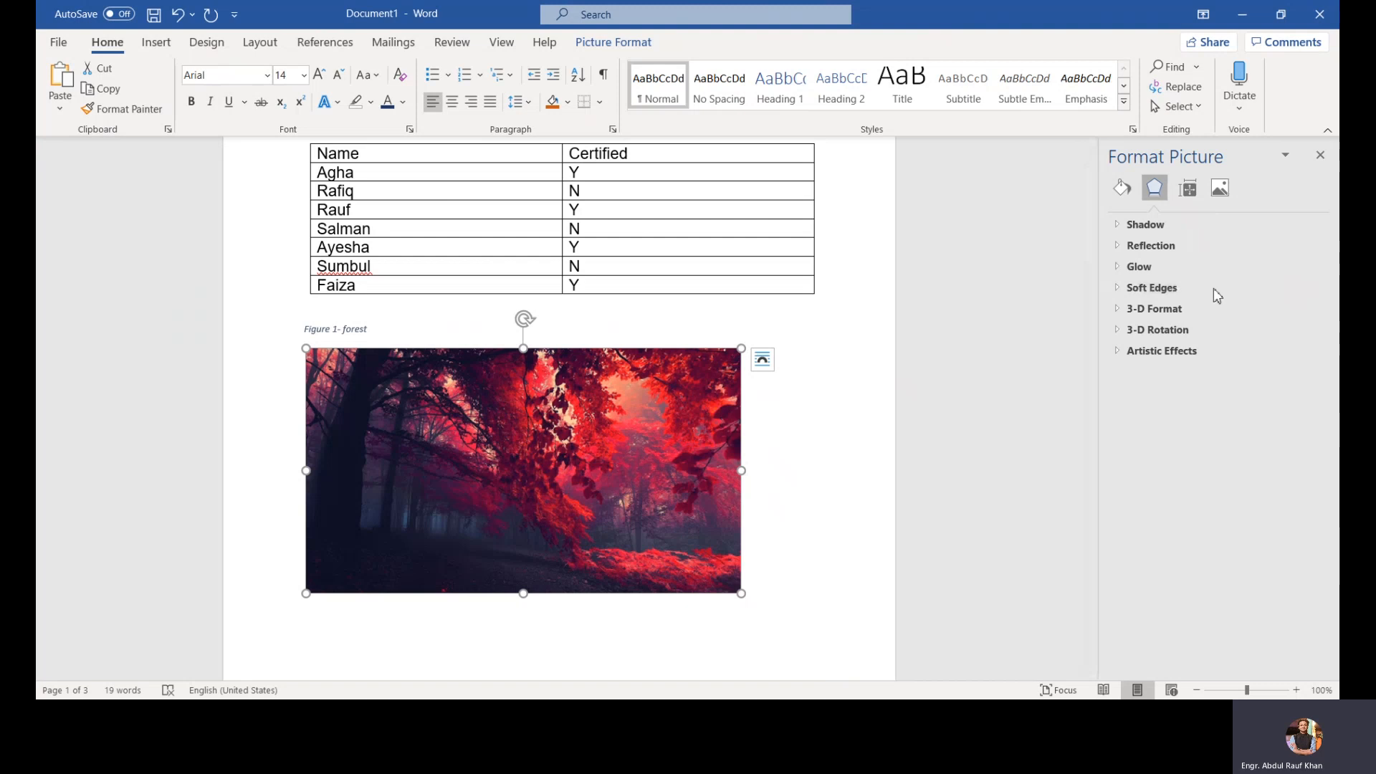
click(614, 42)
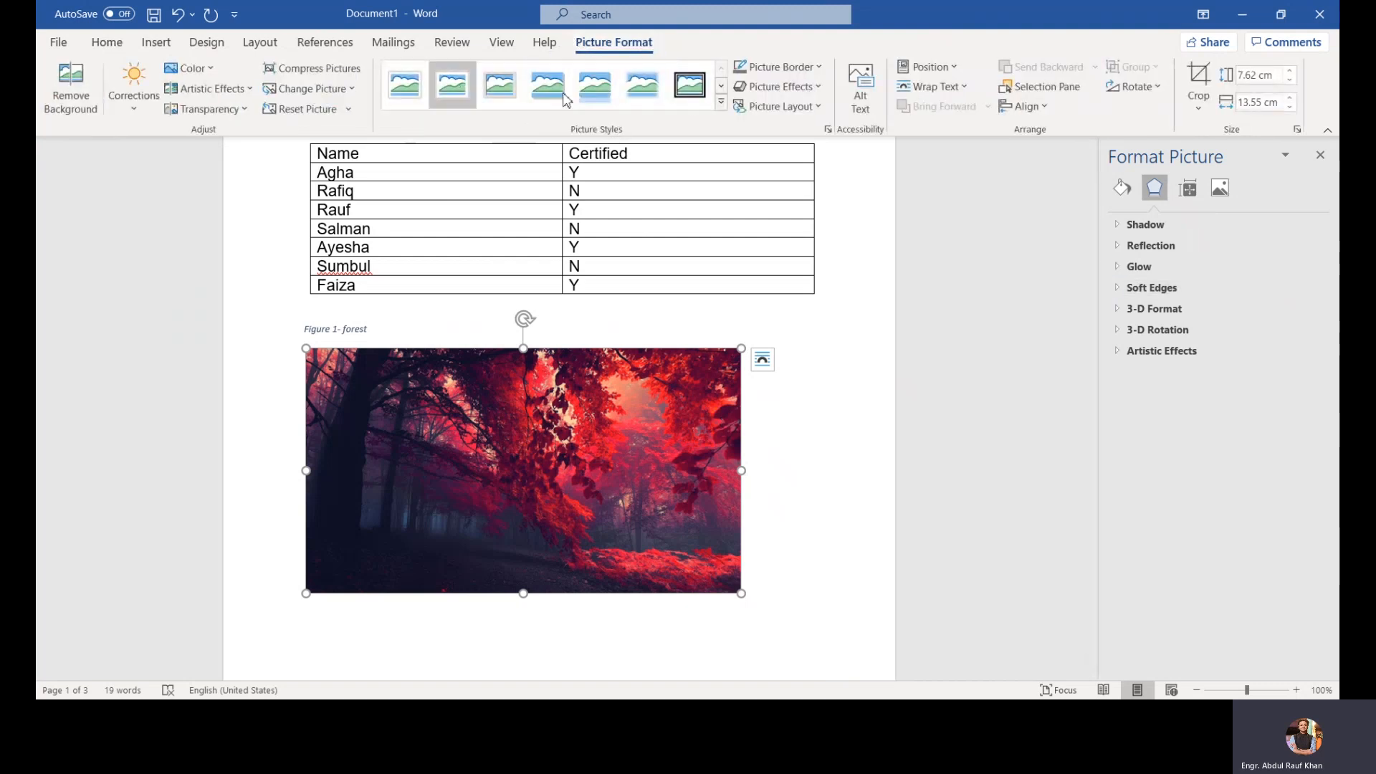
click(781, 86)
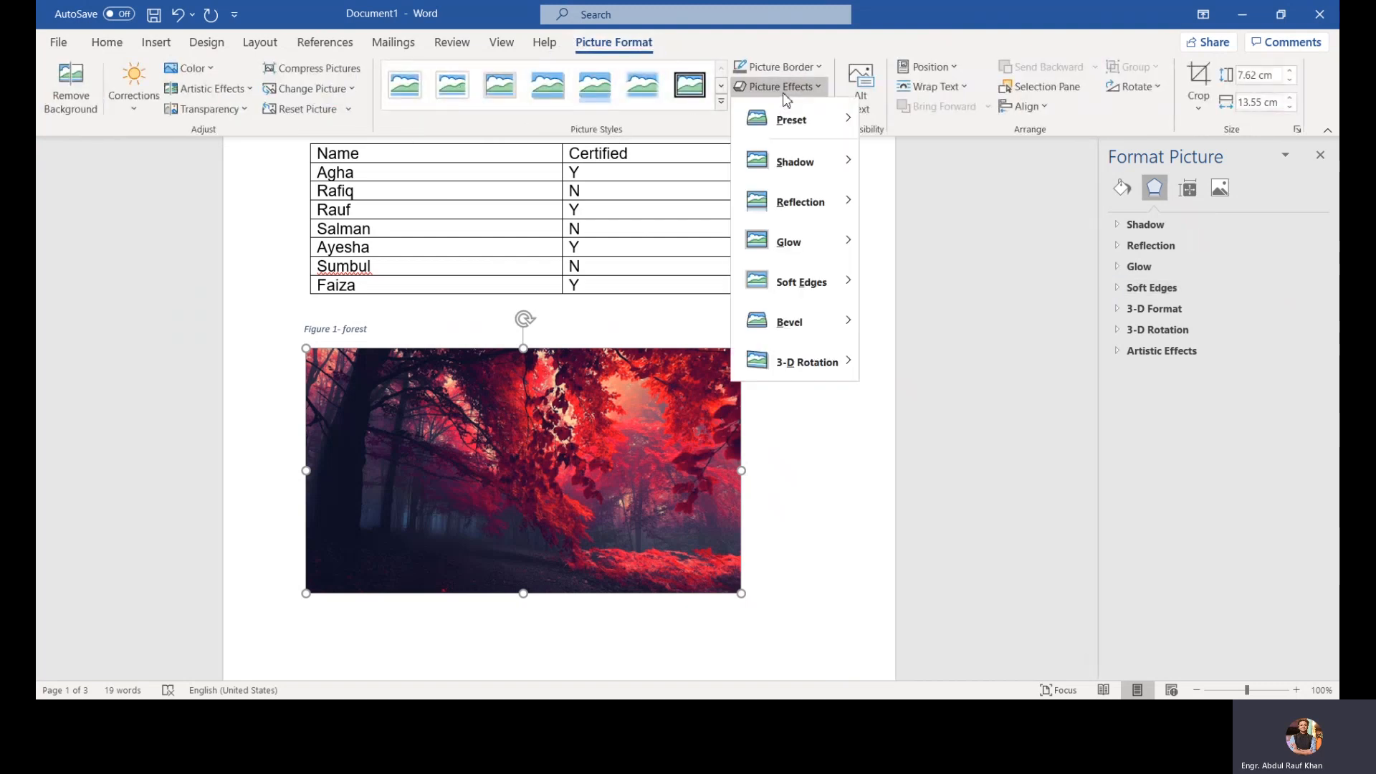
mouse_move(789, 172)
click(1073, 255)
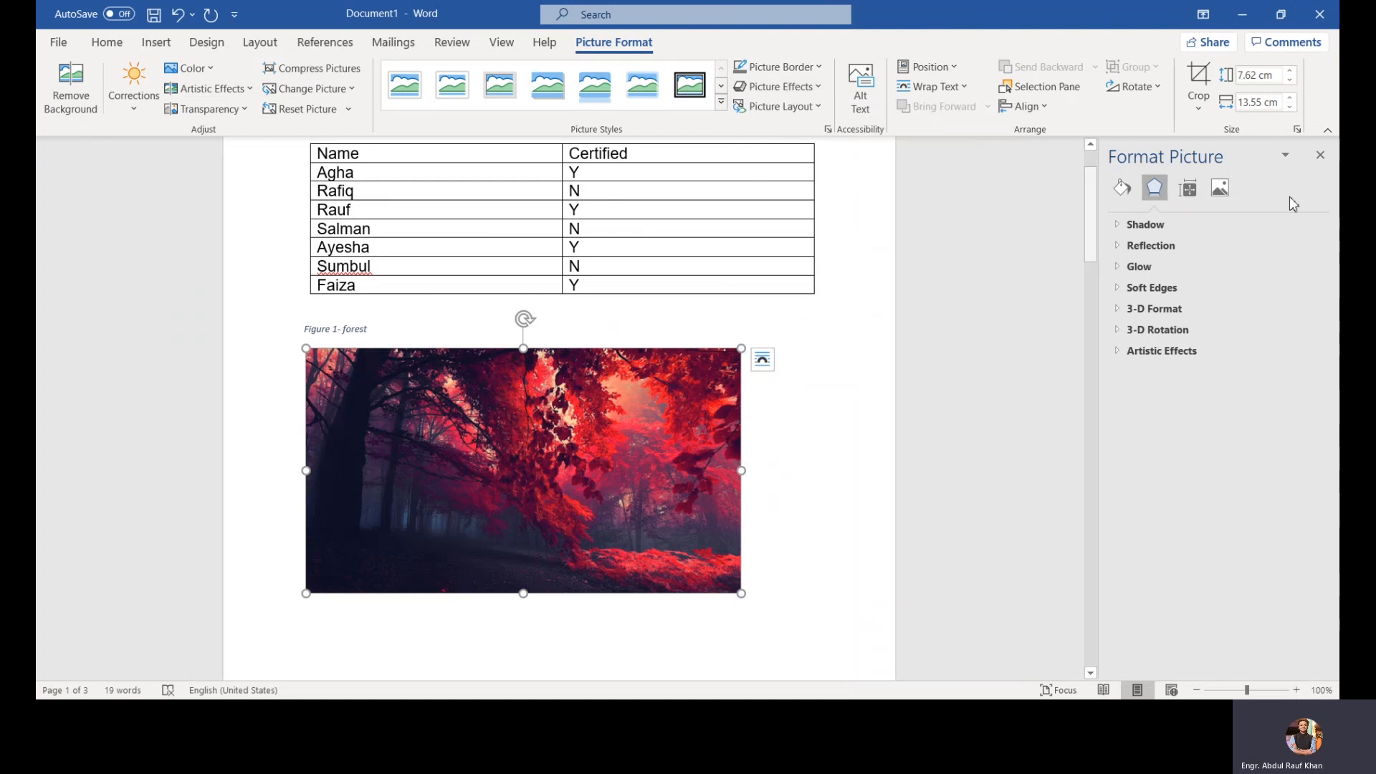
click(1320, 156)
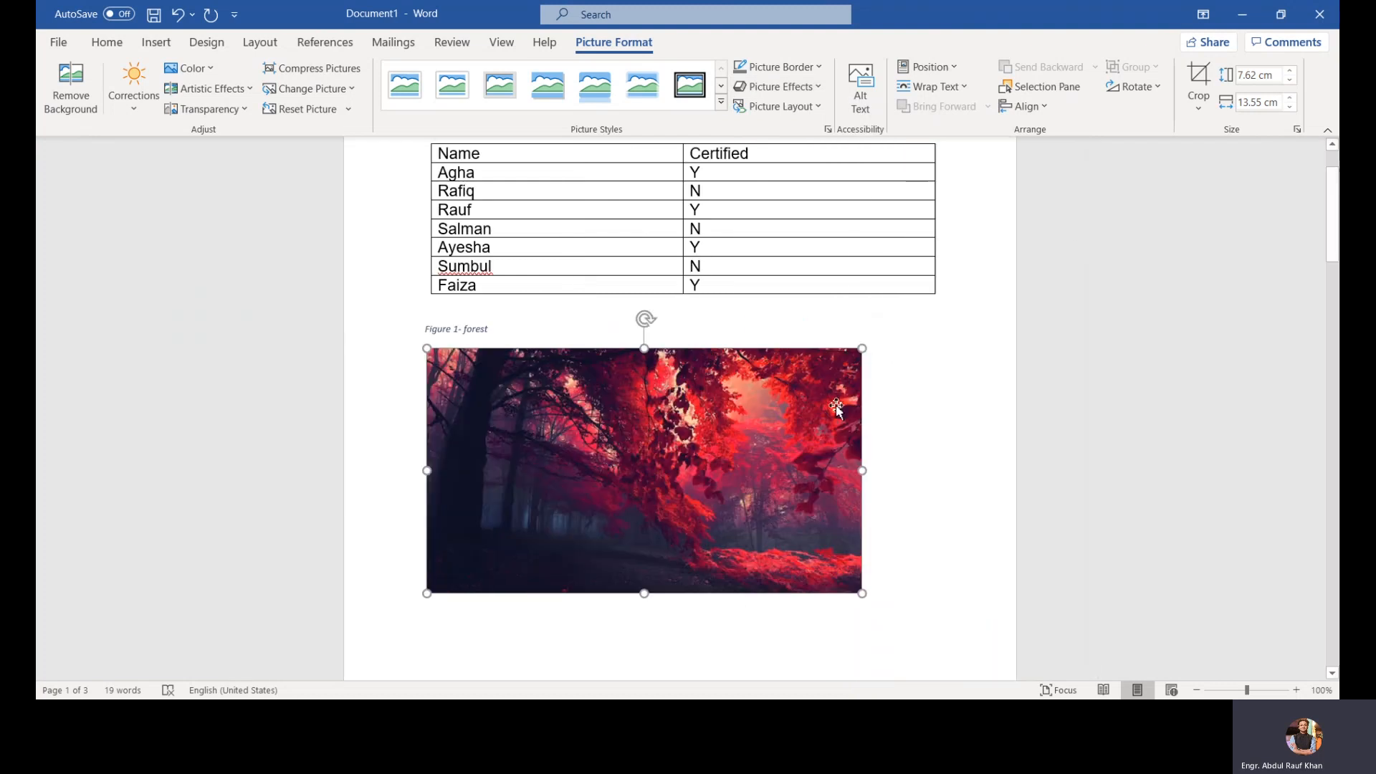
Step: Open the picture's shortcut menu and the Position gallery, then close both without choosing anything
right_click(835, 409)
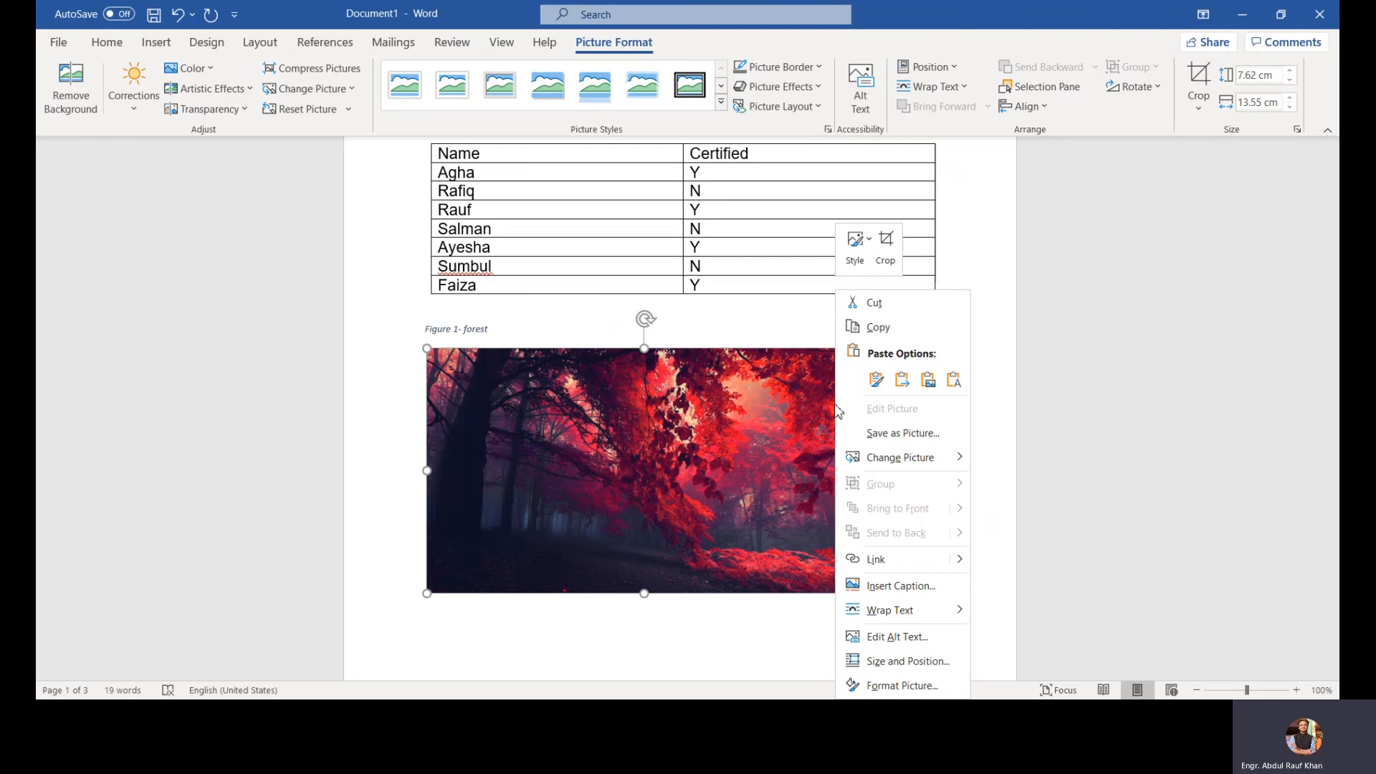
click(988, 423)
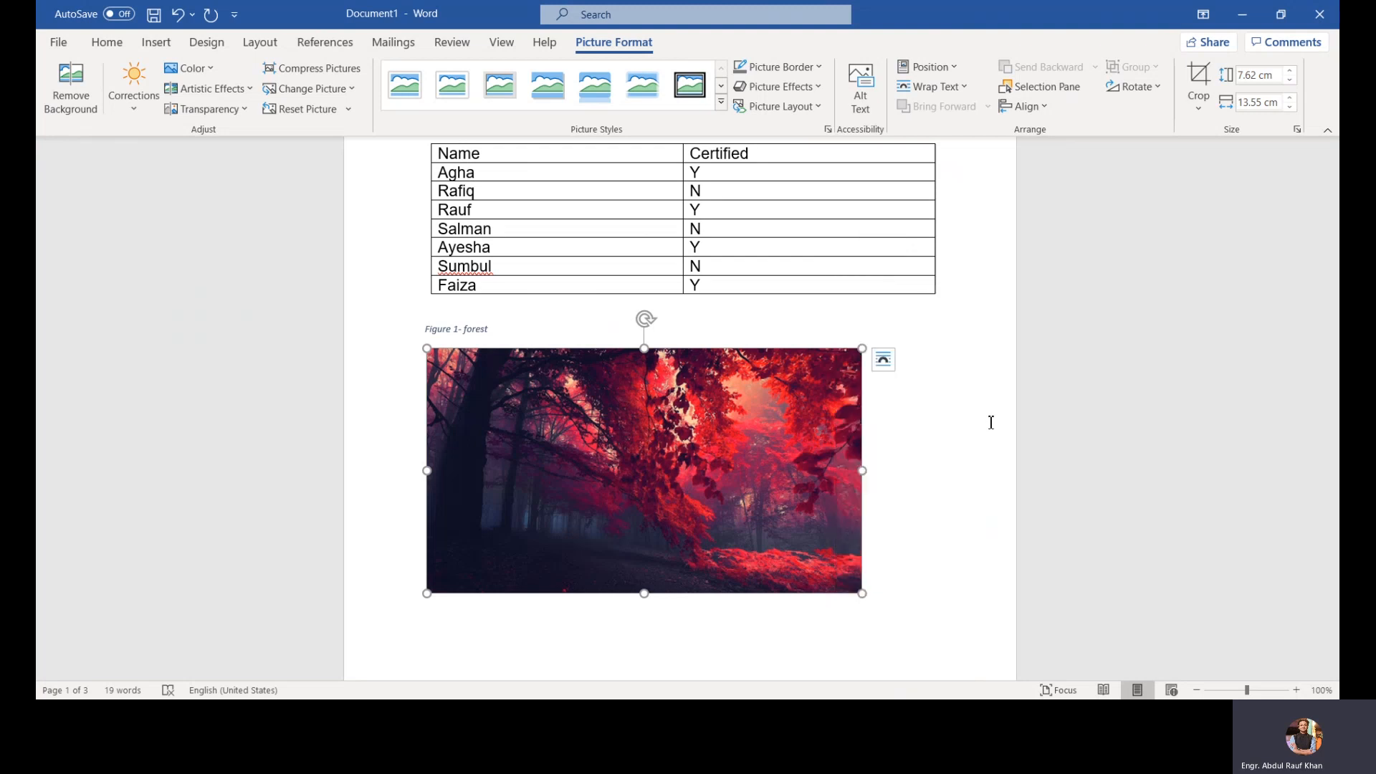
click(930, 71)
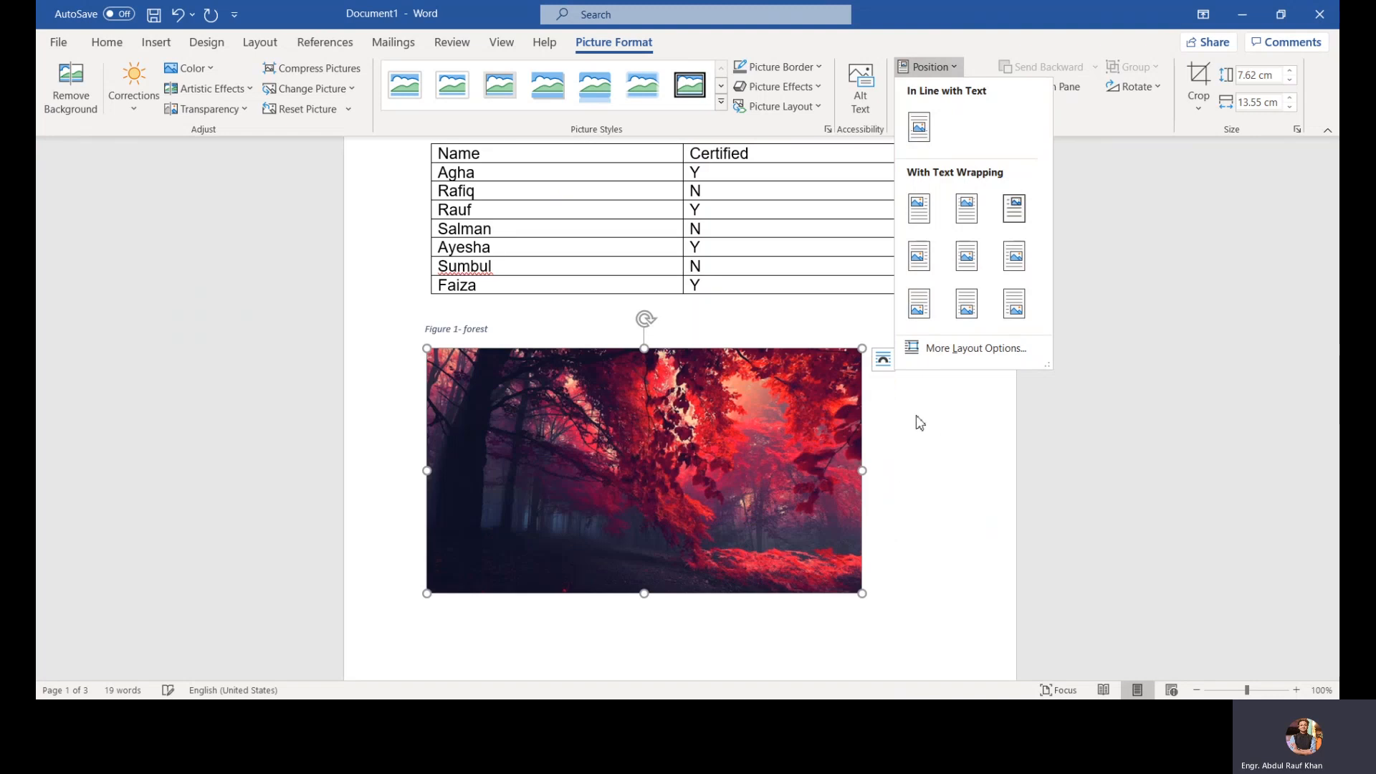
click(989, 377)
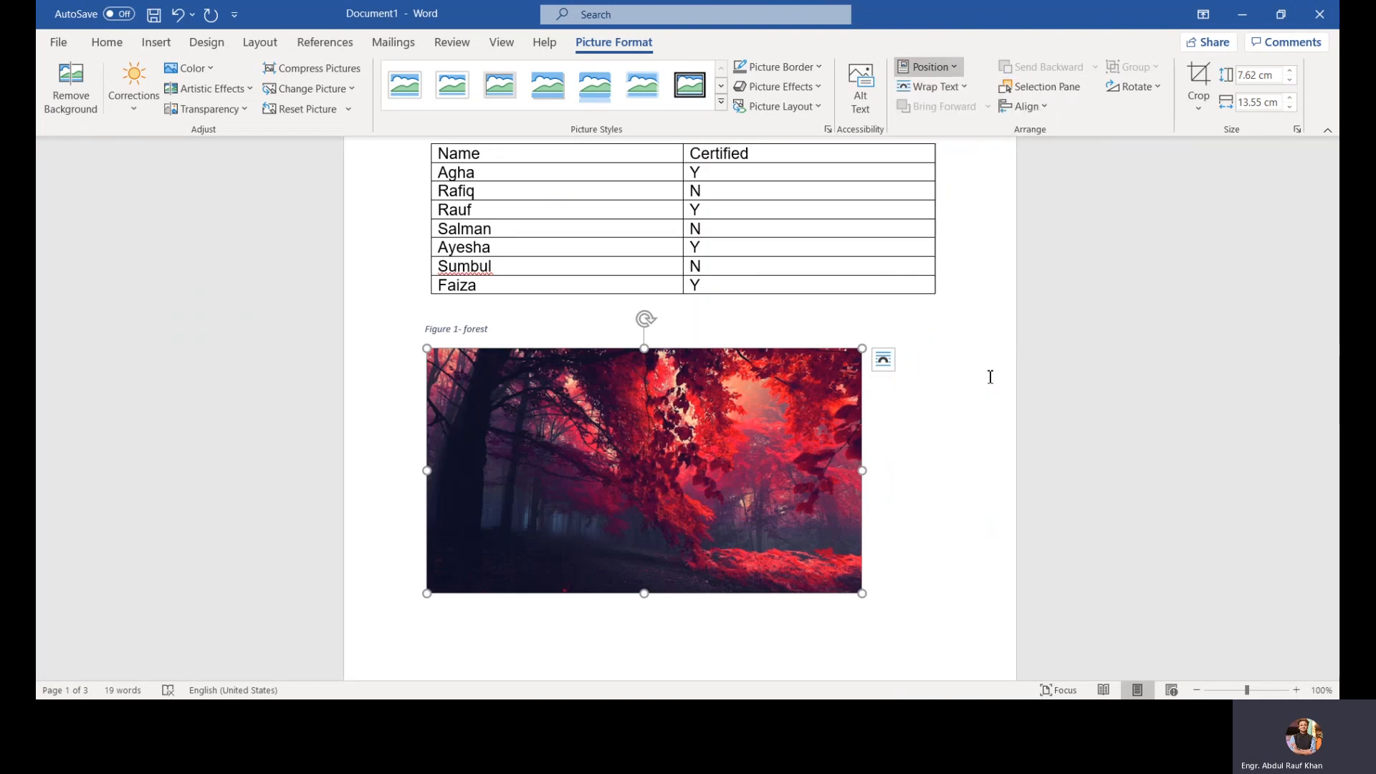
Step: Set the picture's text wrapping to Through with text wrapping on the right side only
click(884, 361)
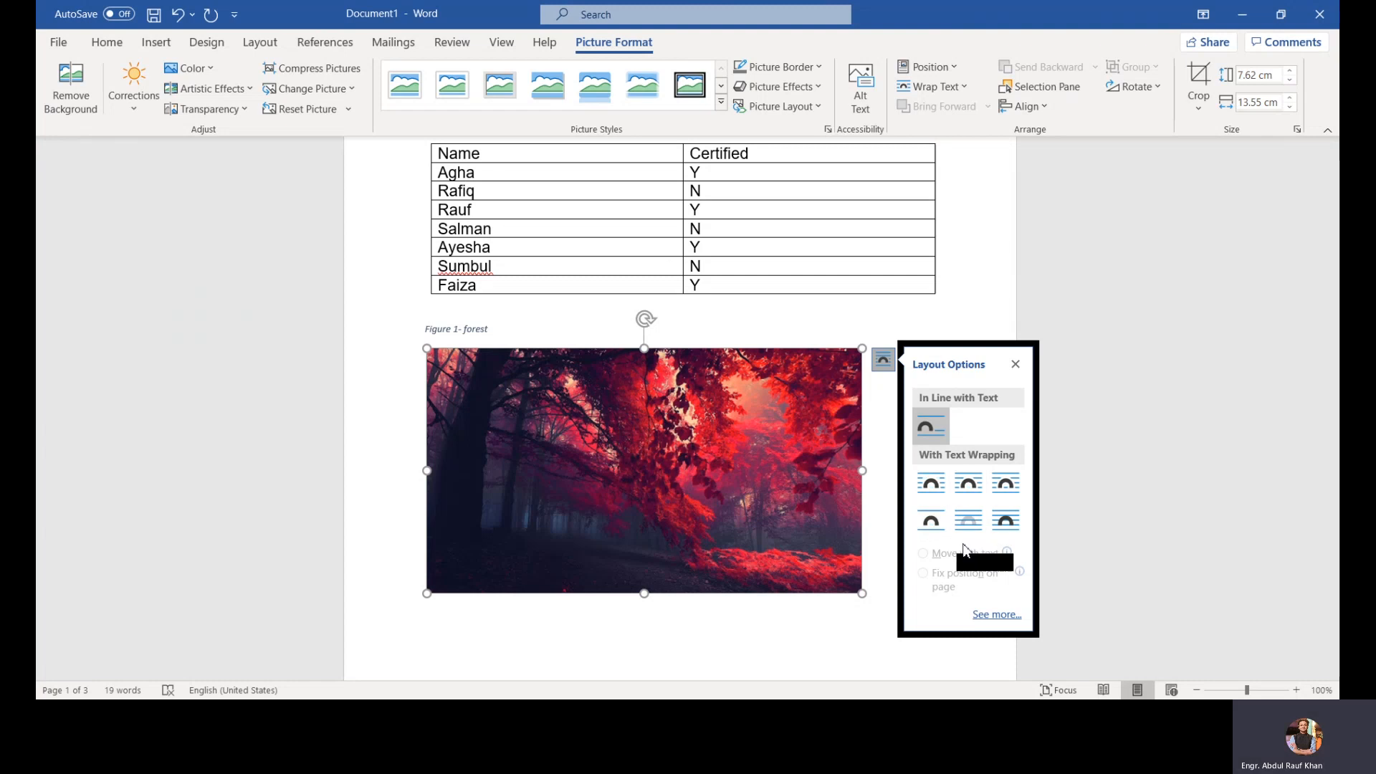
click(998, 616)
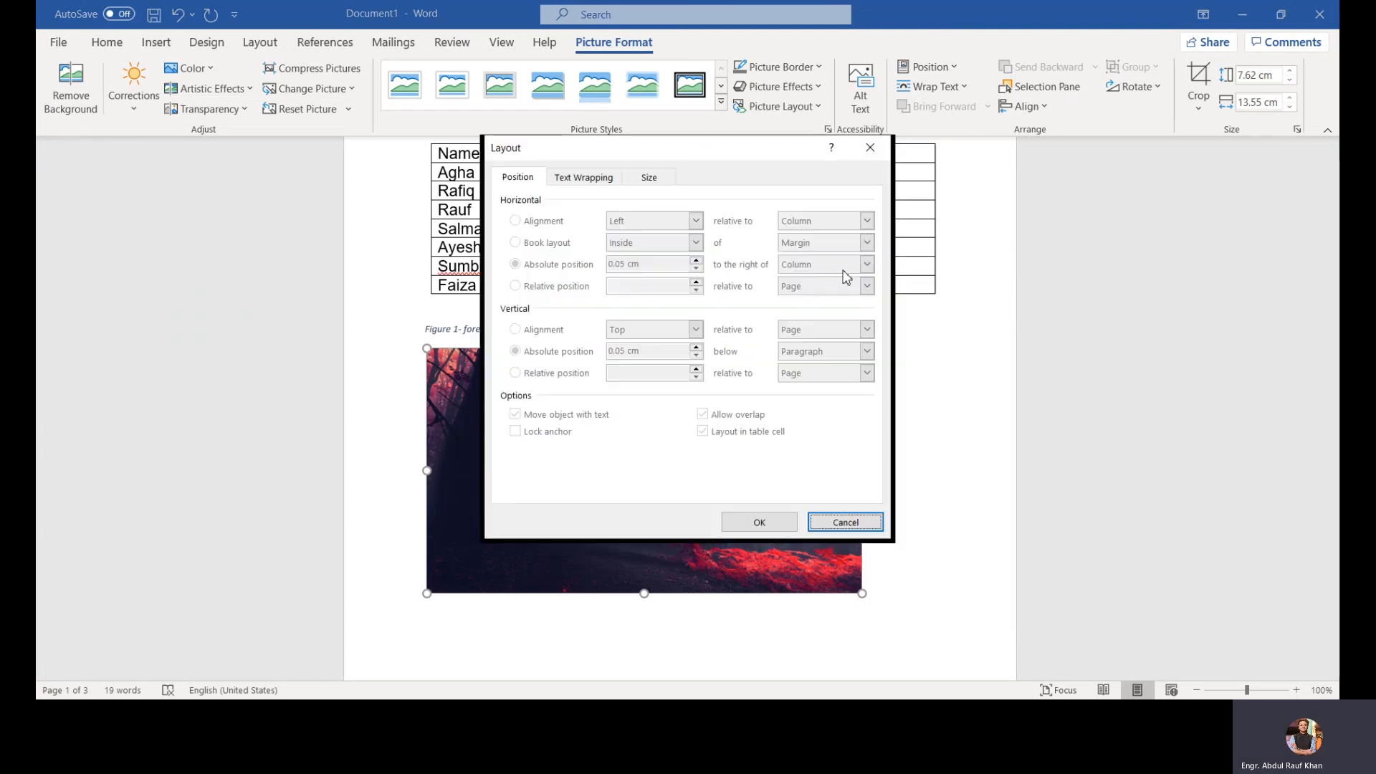
drag(717, 155, 1002, 171)
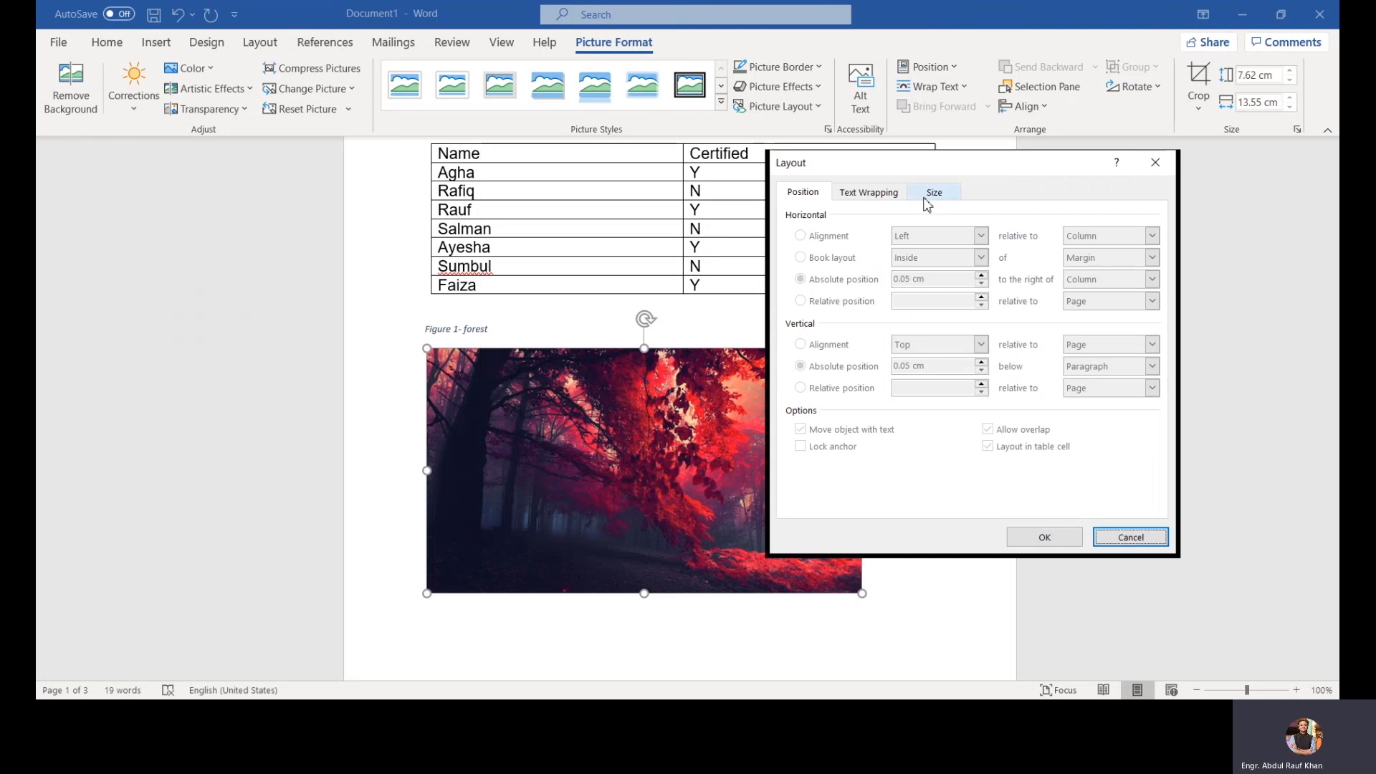
click(883, 194)
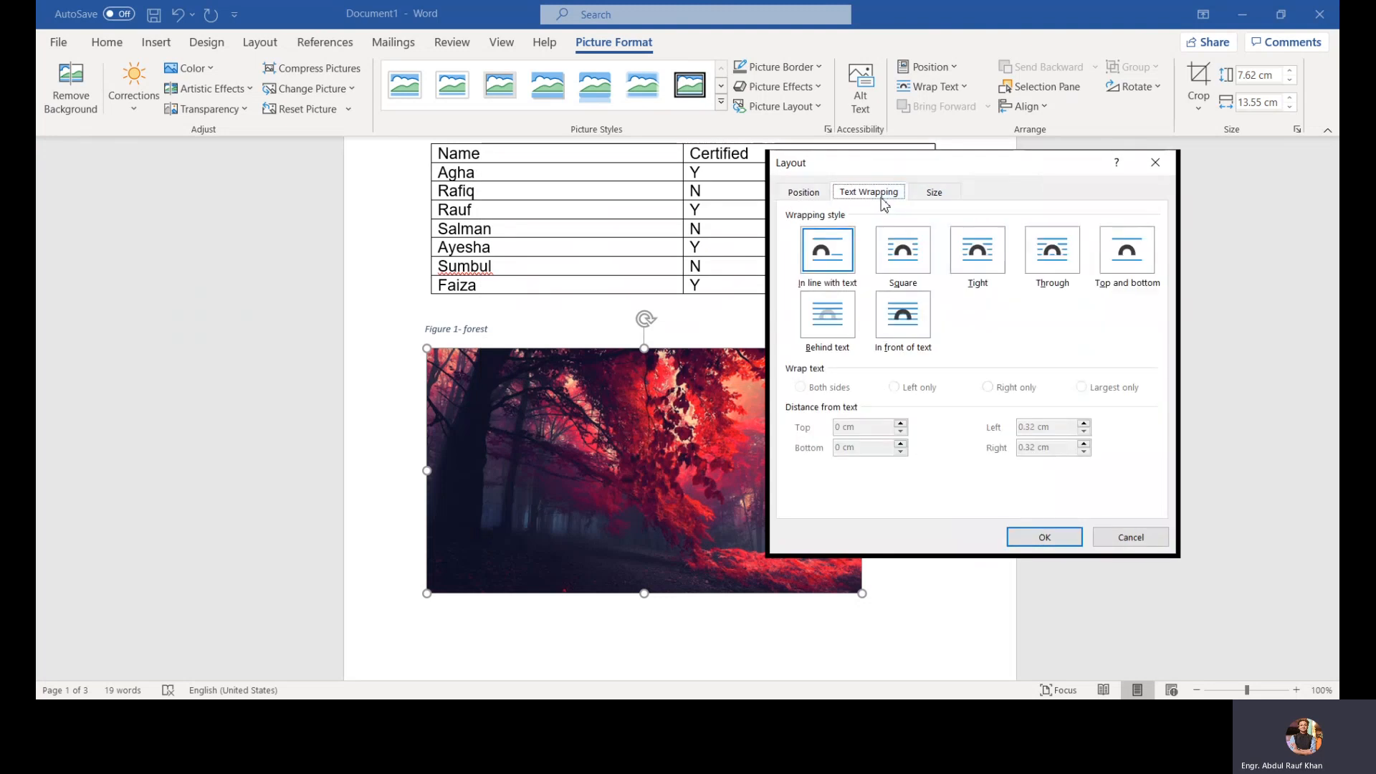
click(886, 258)
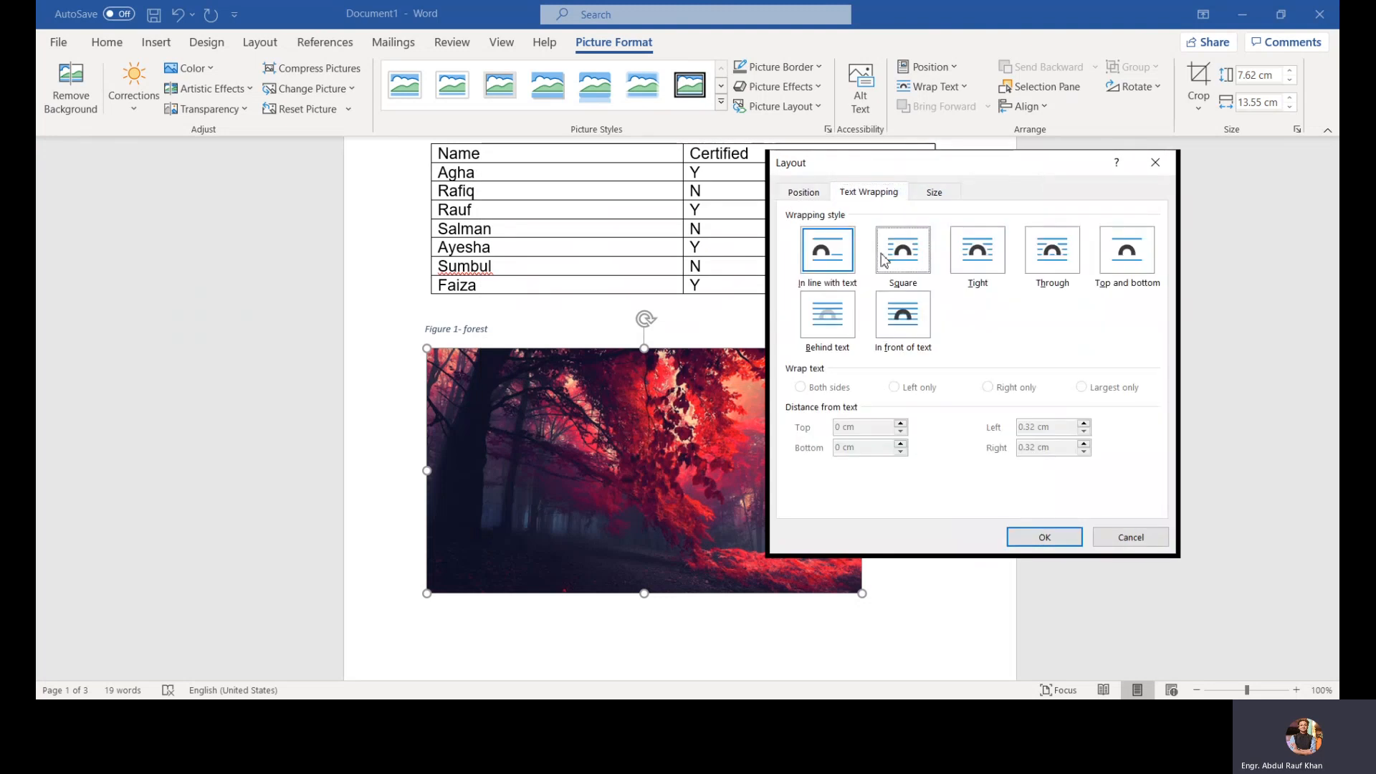
click(998, 256)
click(802, 386)
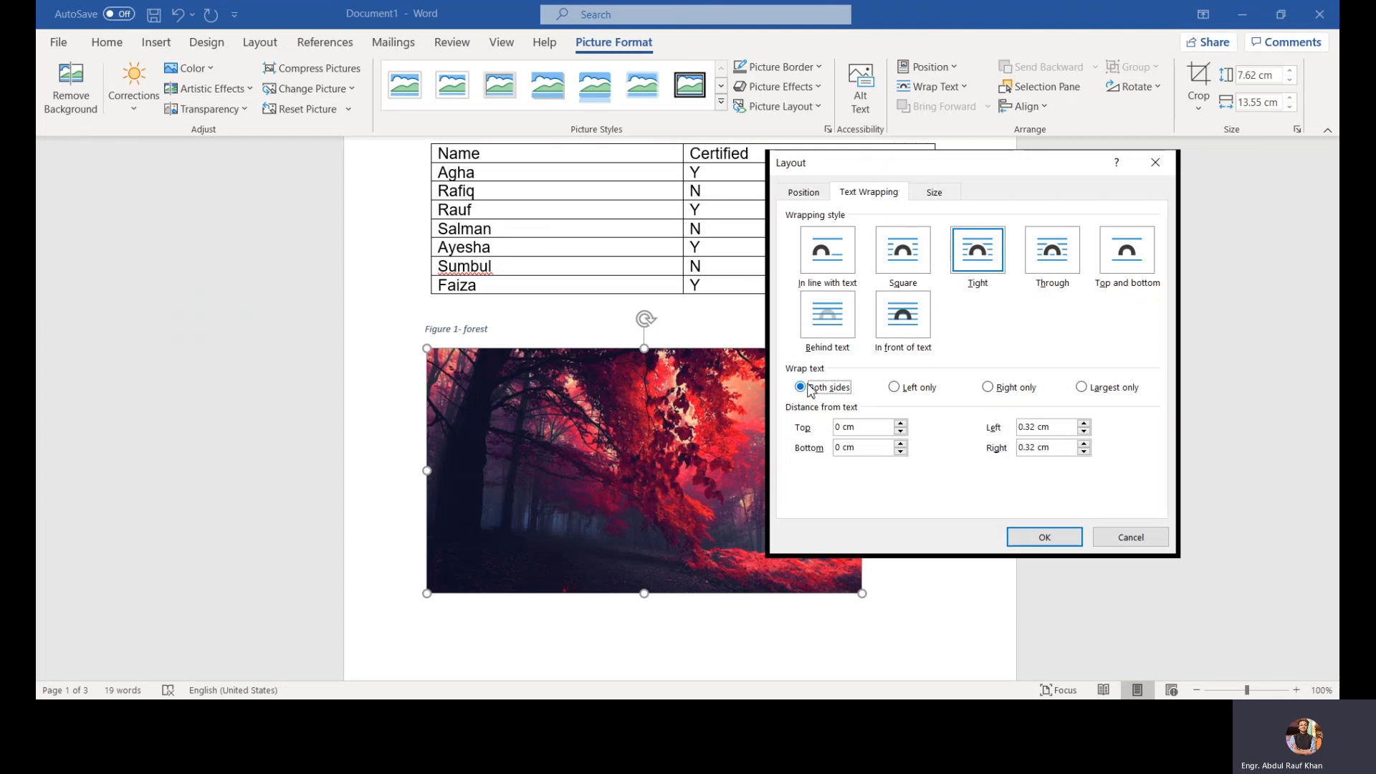
click(987, 387)
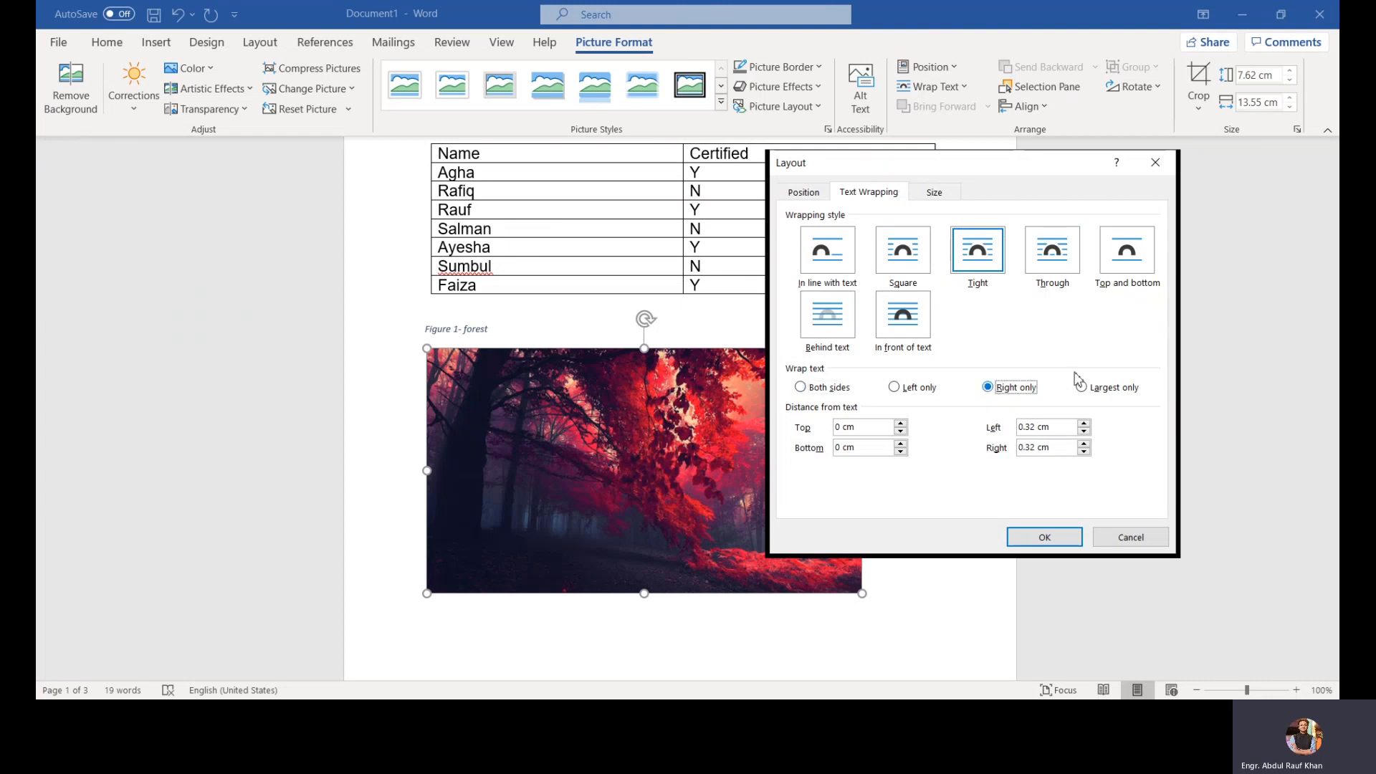
click(1115, 269)
click(1075, 253)
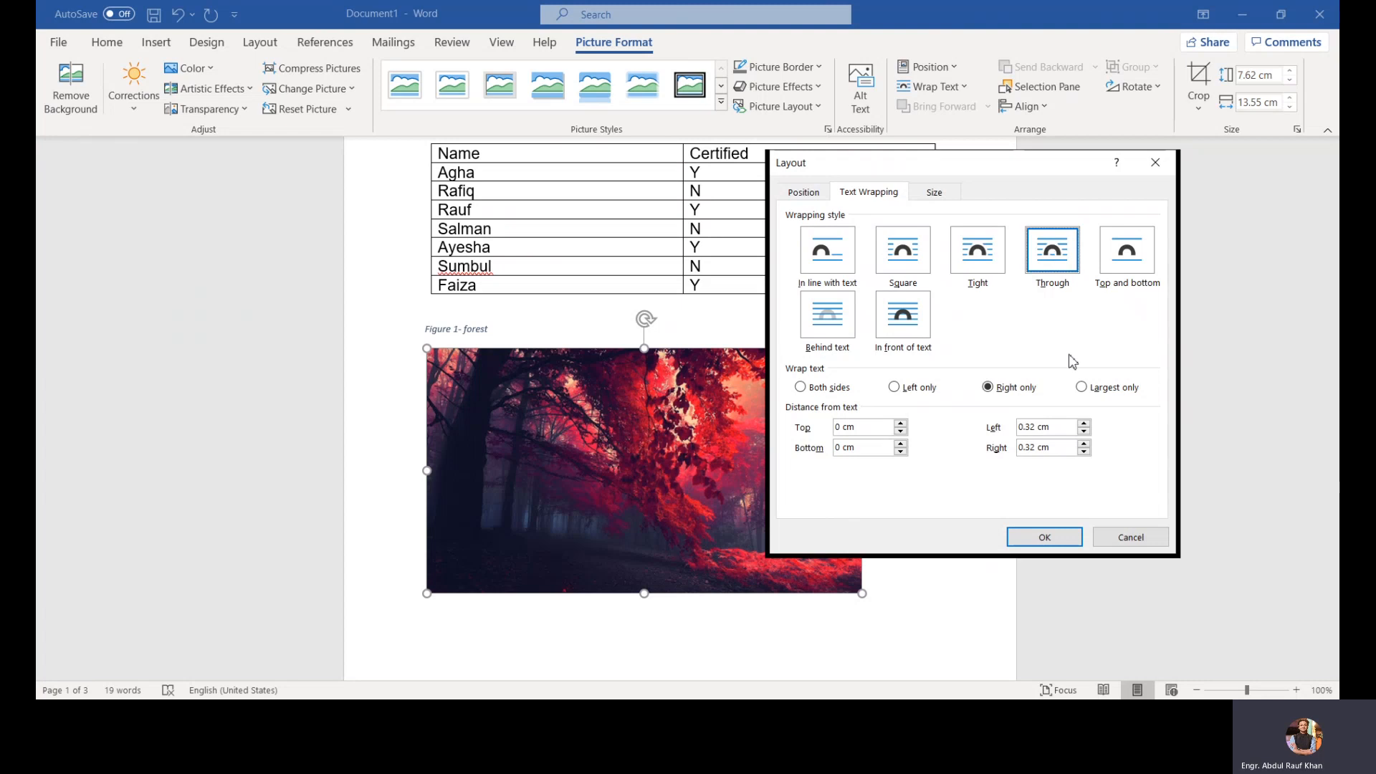
click(1044, 537)
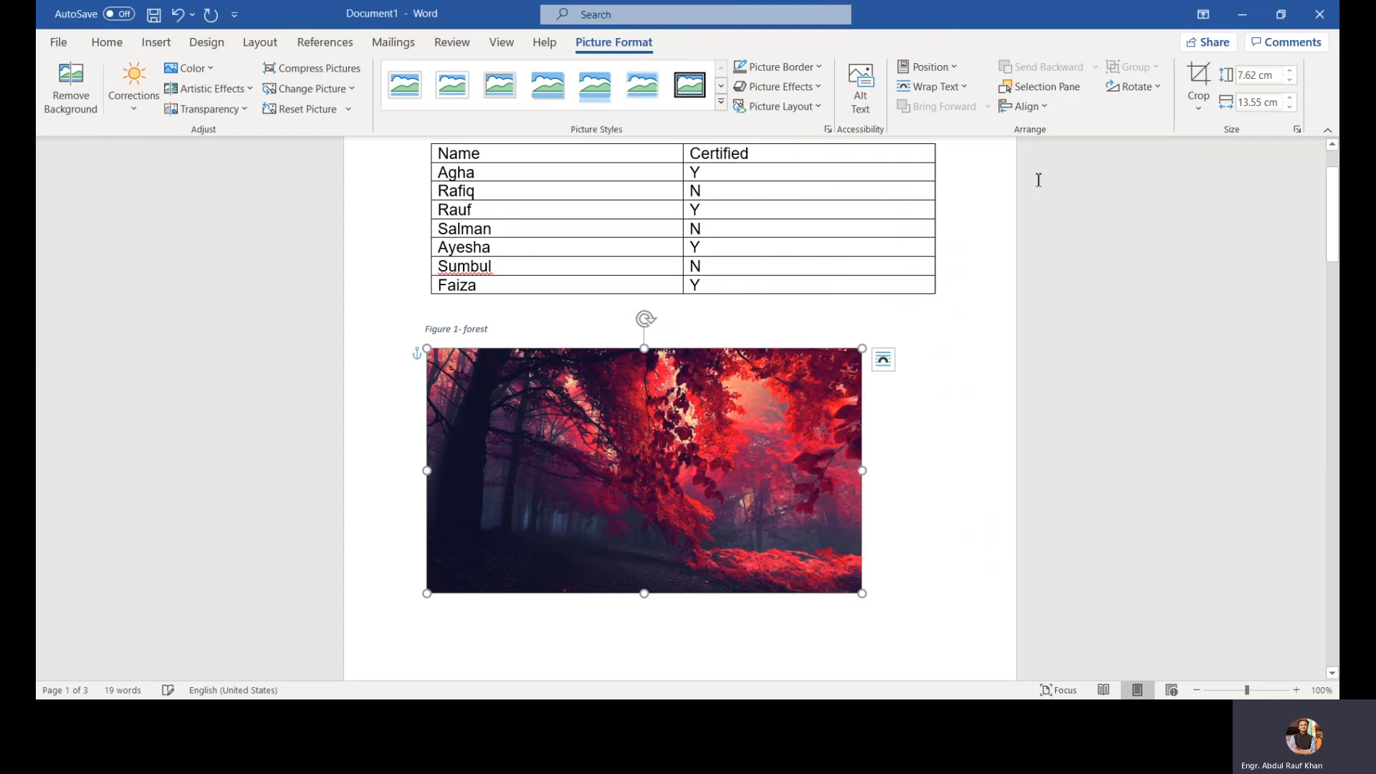
Step: Apply Align Center, Align Right and Align Middle to the picture relative to the margin
click(1026, 107)
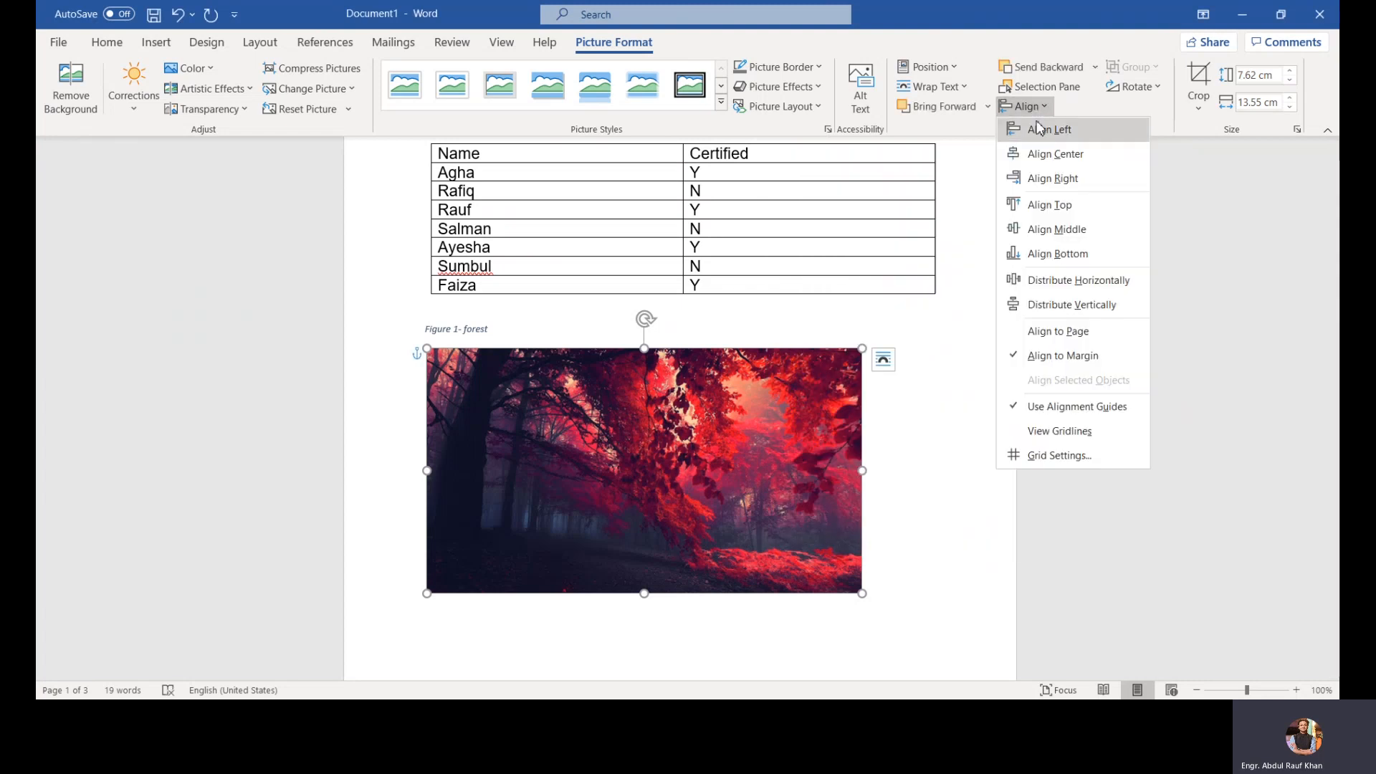
click(1042, 154)
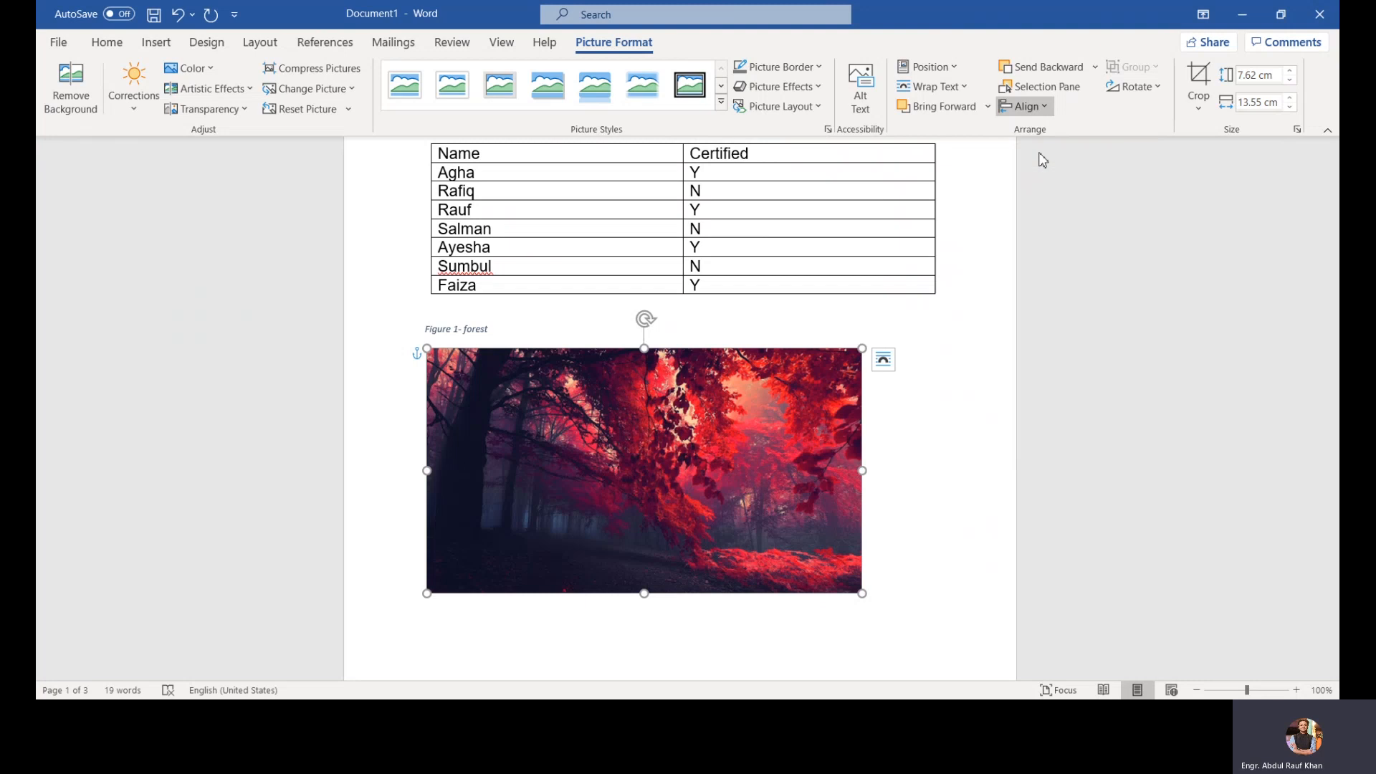
click(1043, 108)
click(1044, 175)
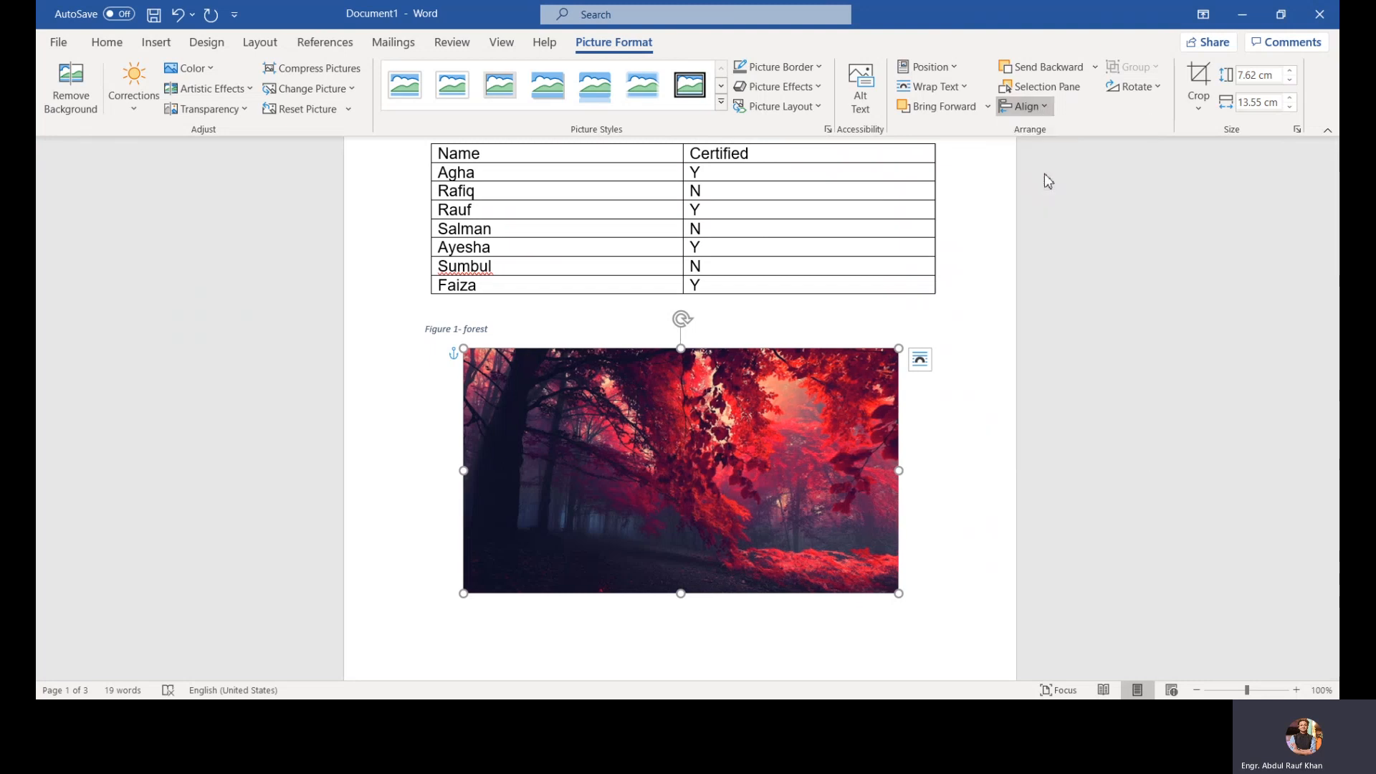
click(1041, 109)
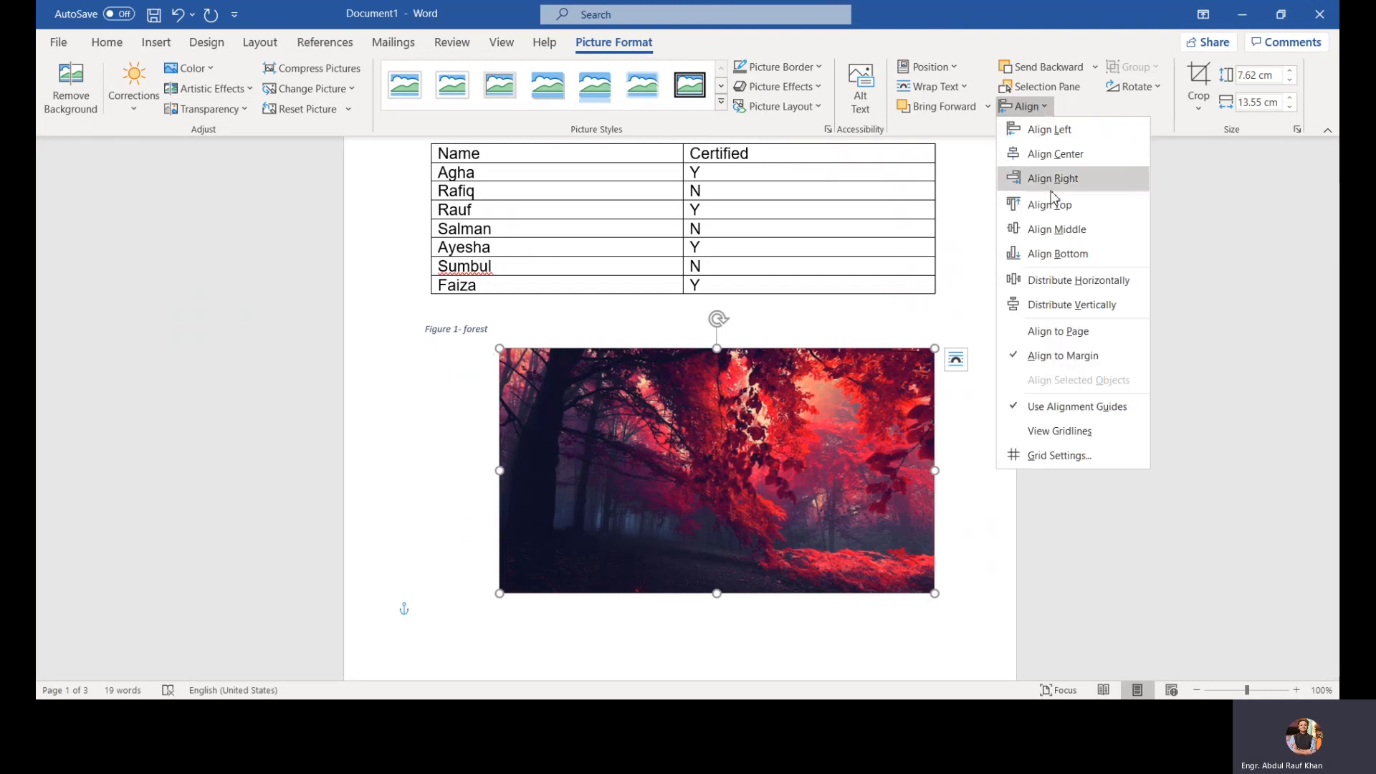
click(1056, 230)
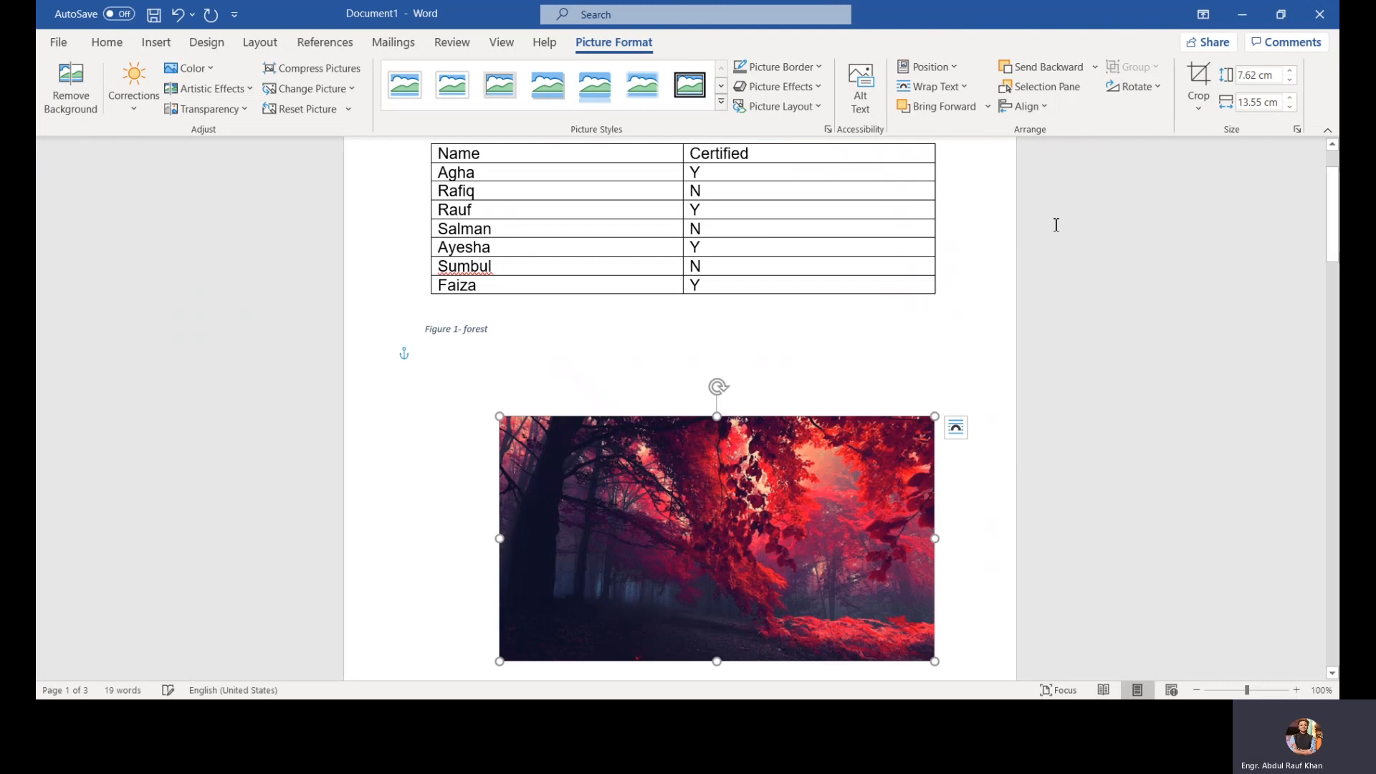
Step: Crop the picture from its top-right corner to about 5.94 cm high by 7.82 cm wide
click(1202, 110)
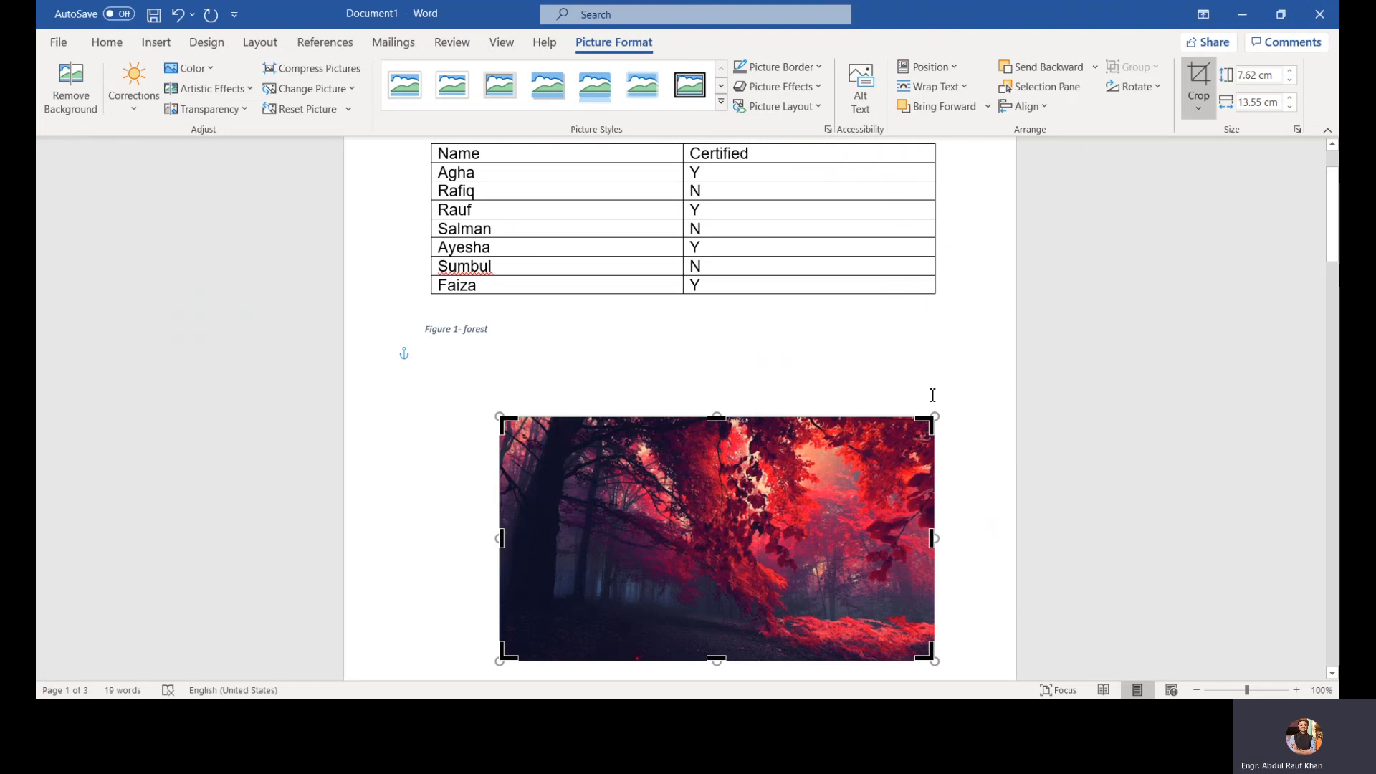
drag(923, 425, 750, 470)
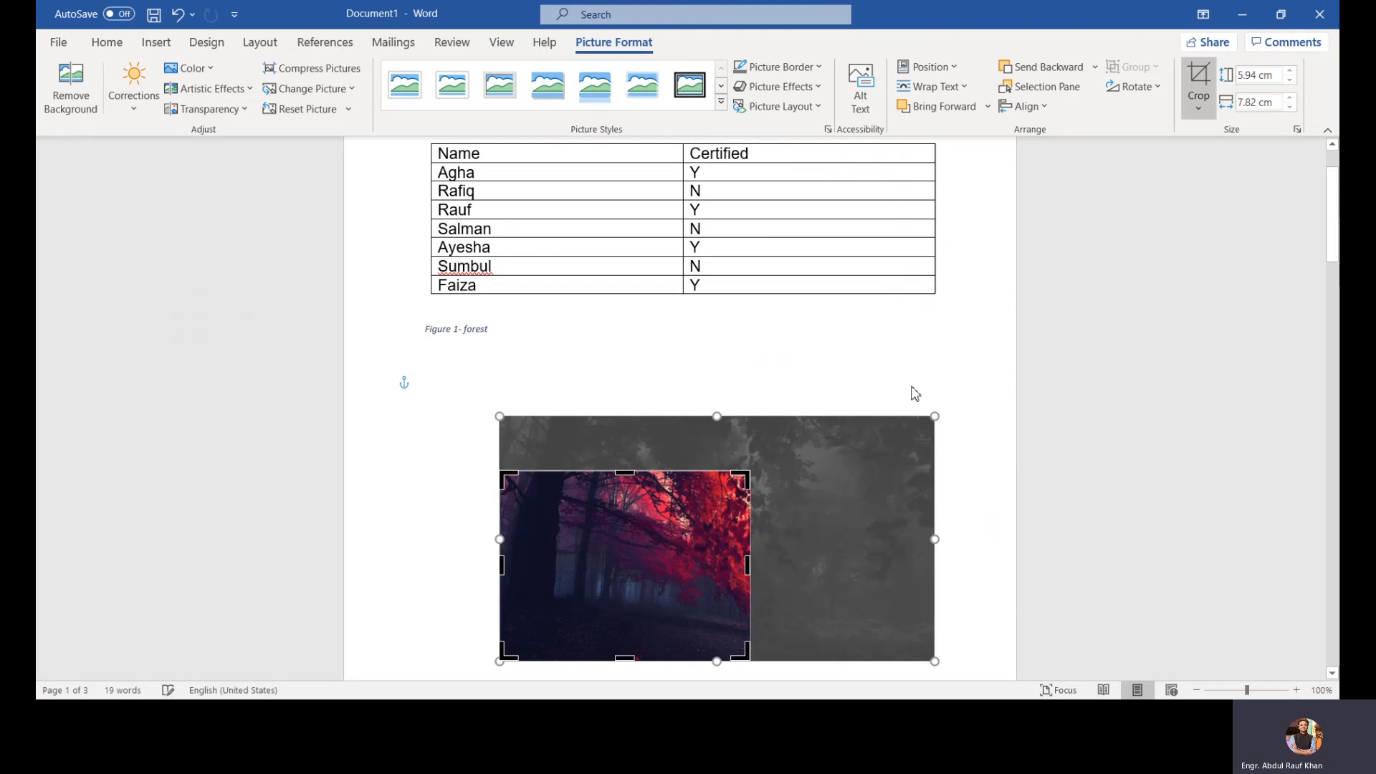
click(946, 344)
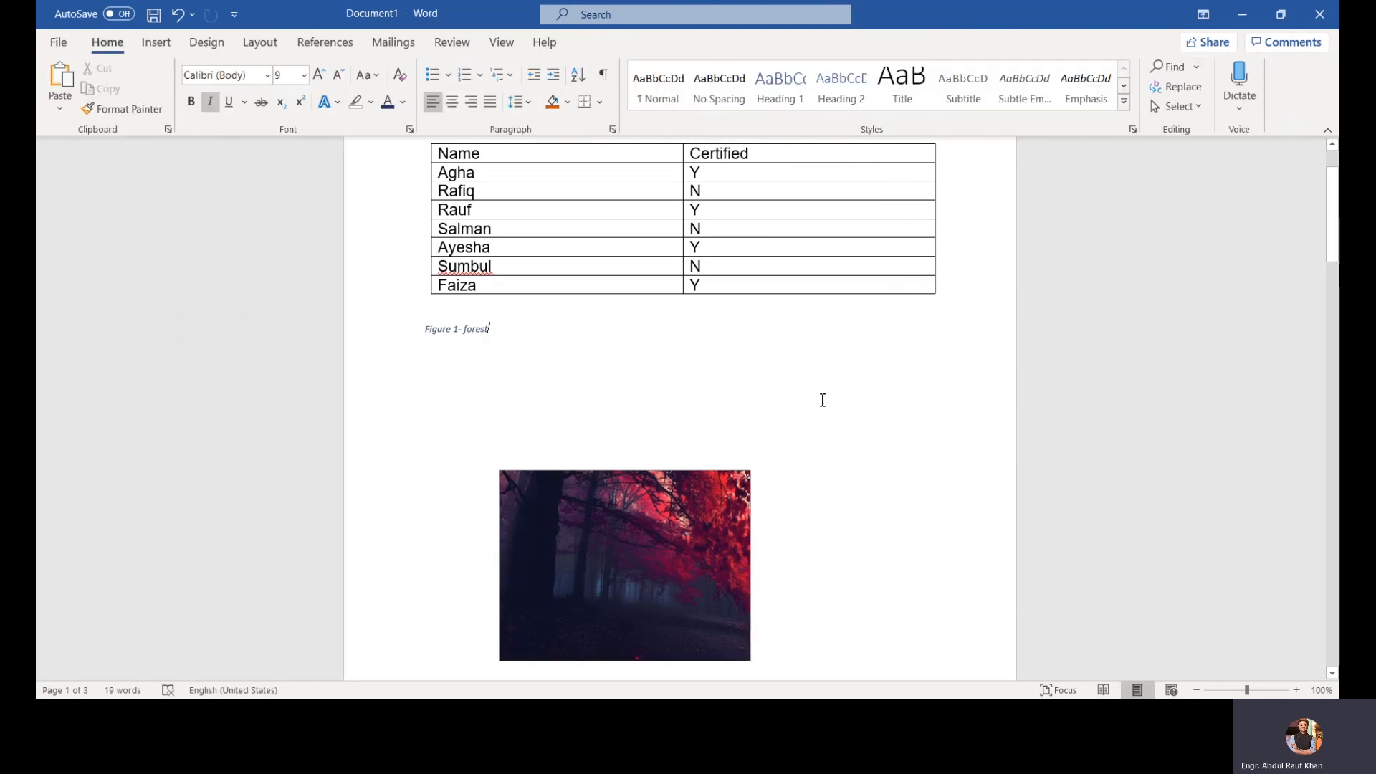
Step: Delete the cropped picture from below the caption
click(142, 43)
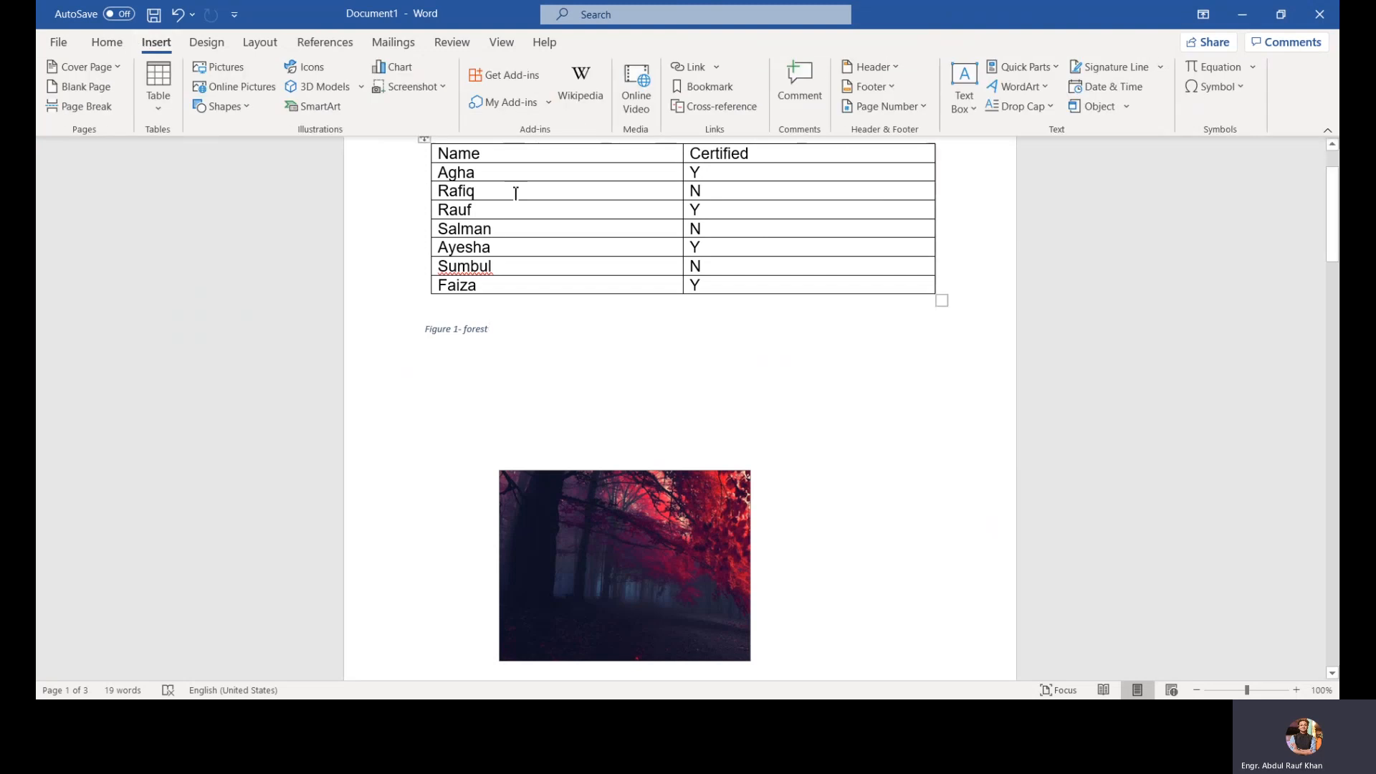
click(684, 511)
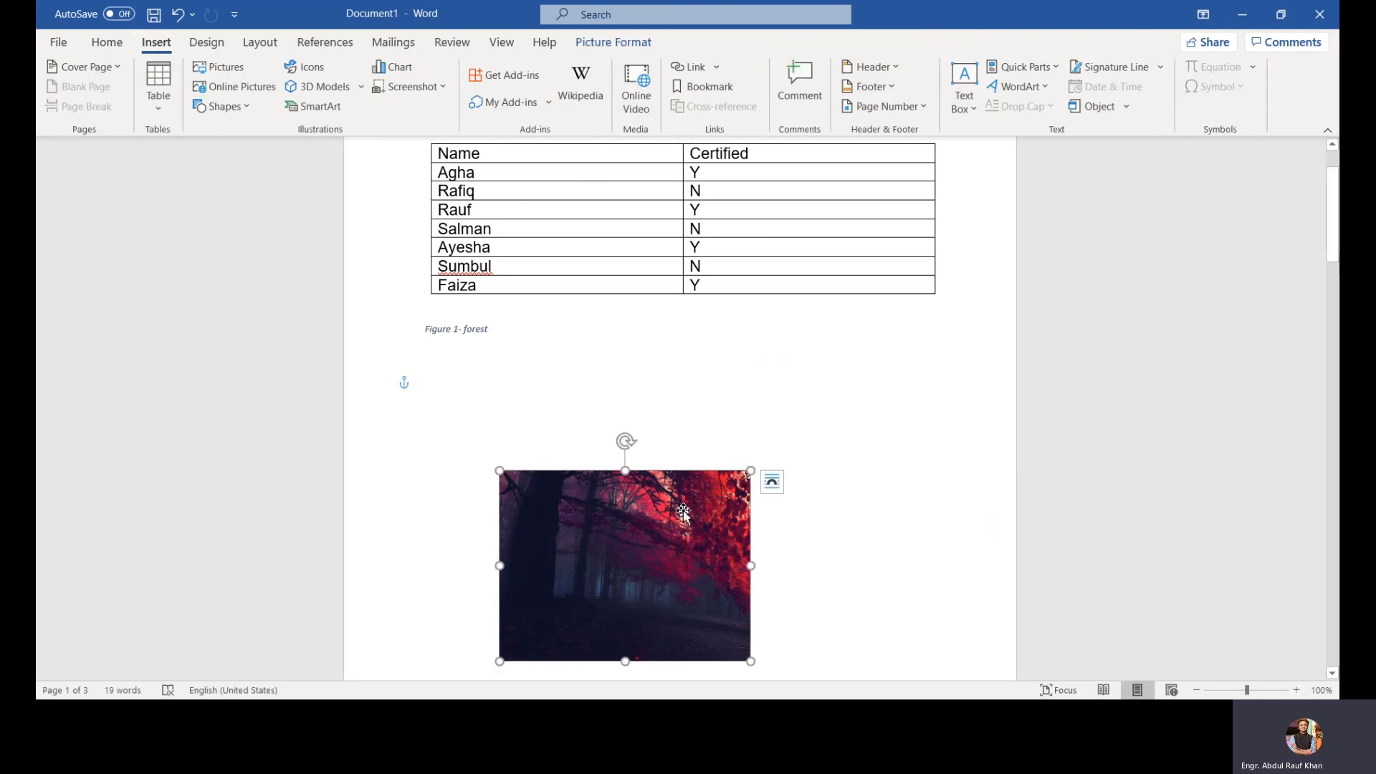
key(Delete)
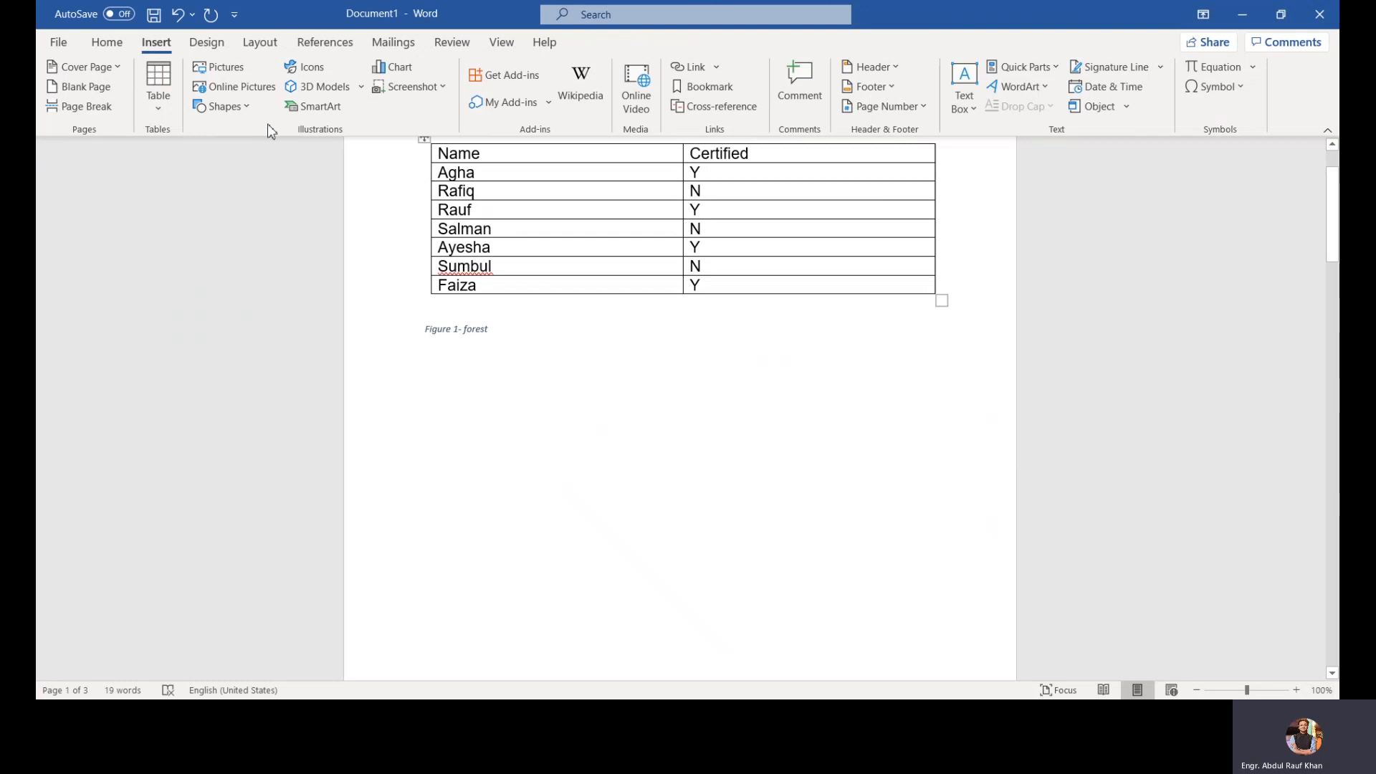
Step: Insert a 2.54 cm sun shape below the caption
click(223, 107)
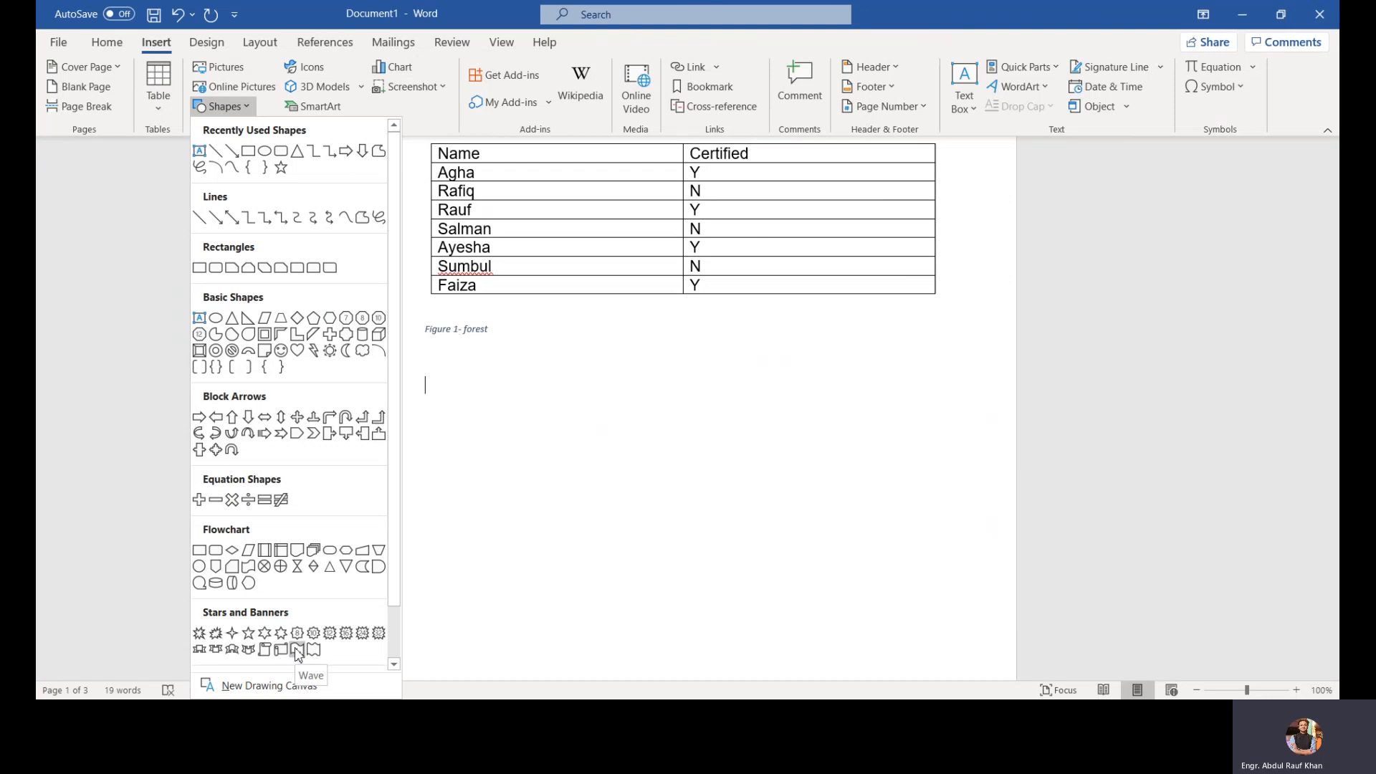
click(329, 350)
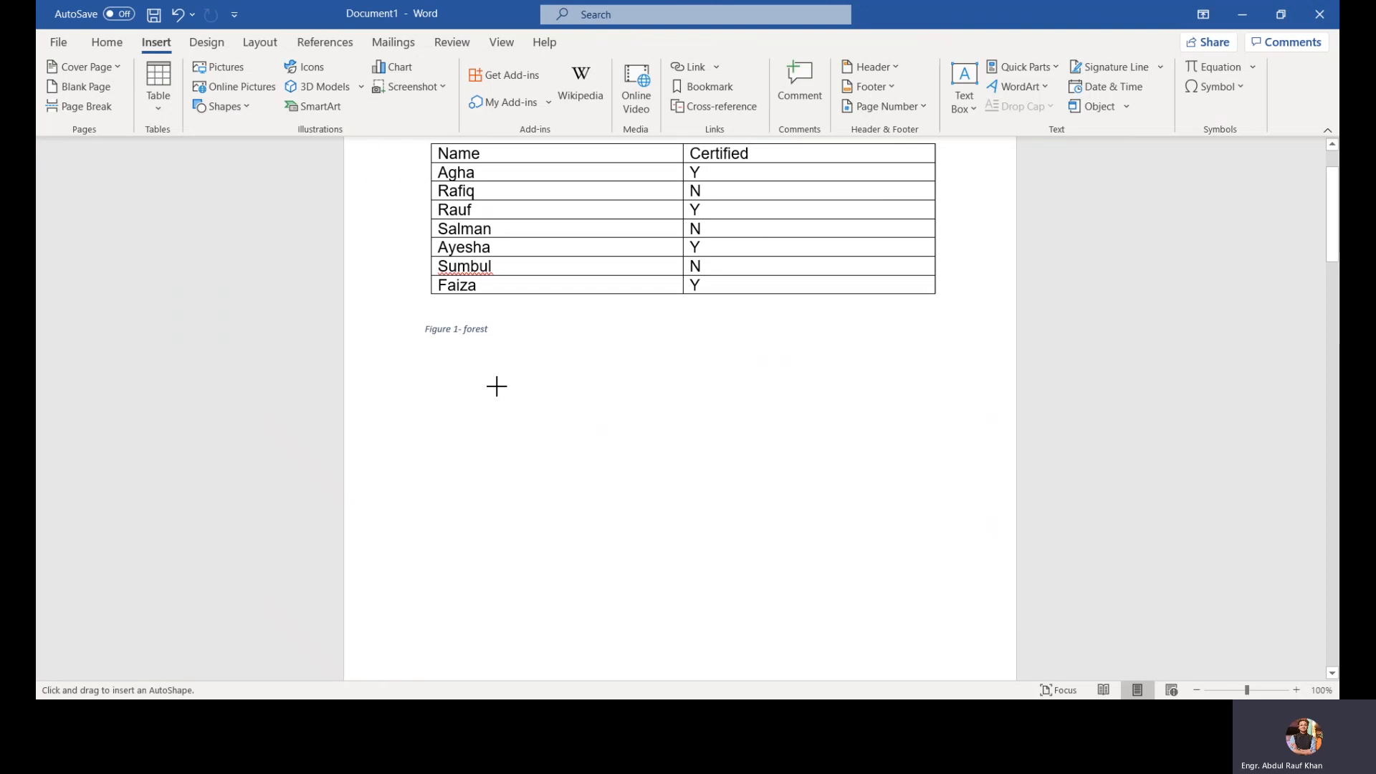
click(561, 374)
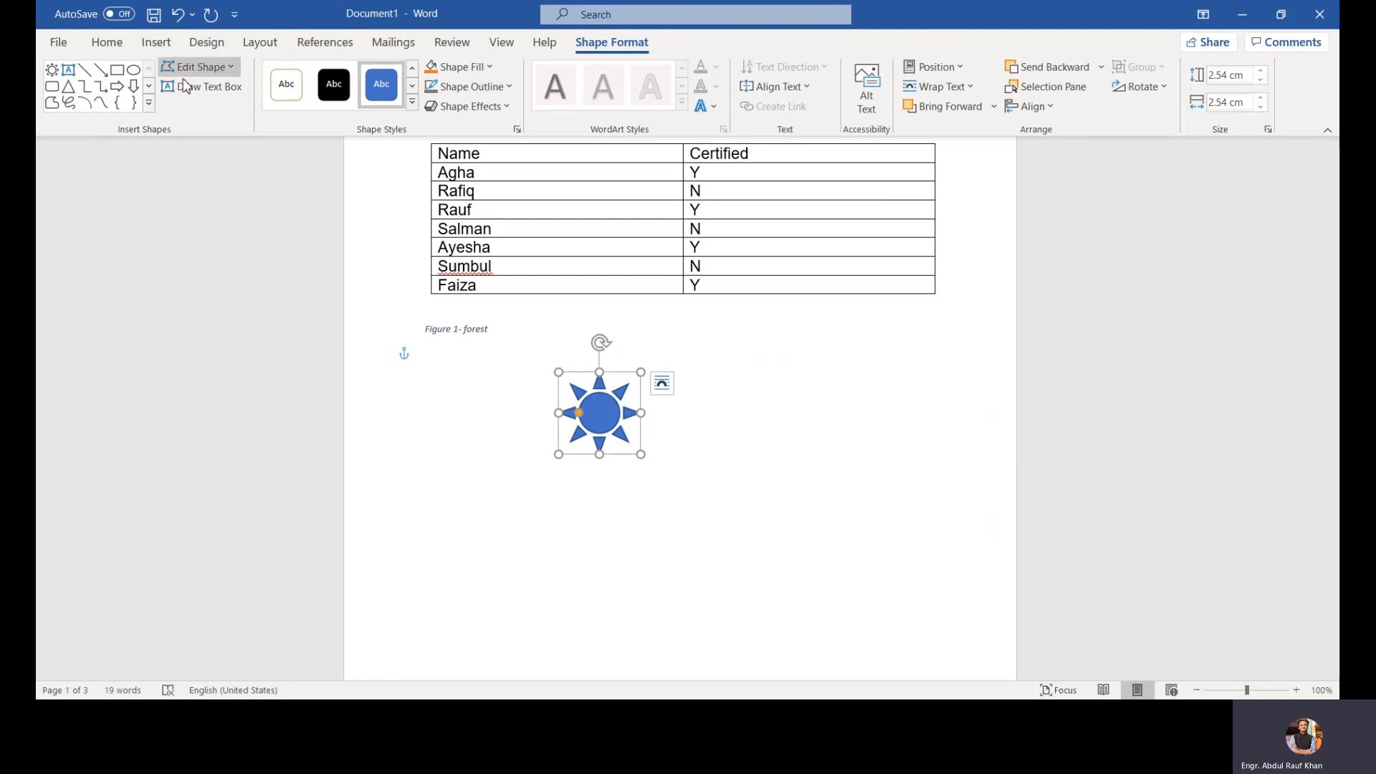
Step: Draw a left brace shape about 2.54 cm tall to the lower right of the sun
click(122, 91)
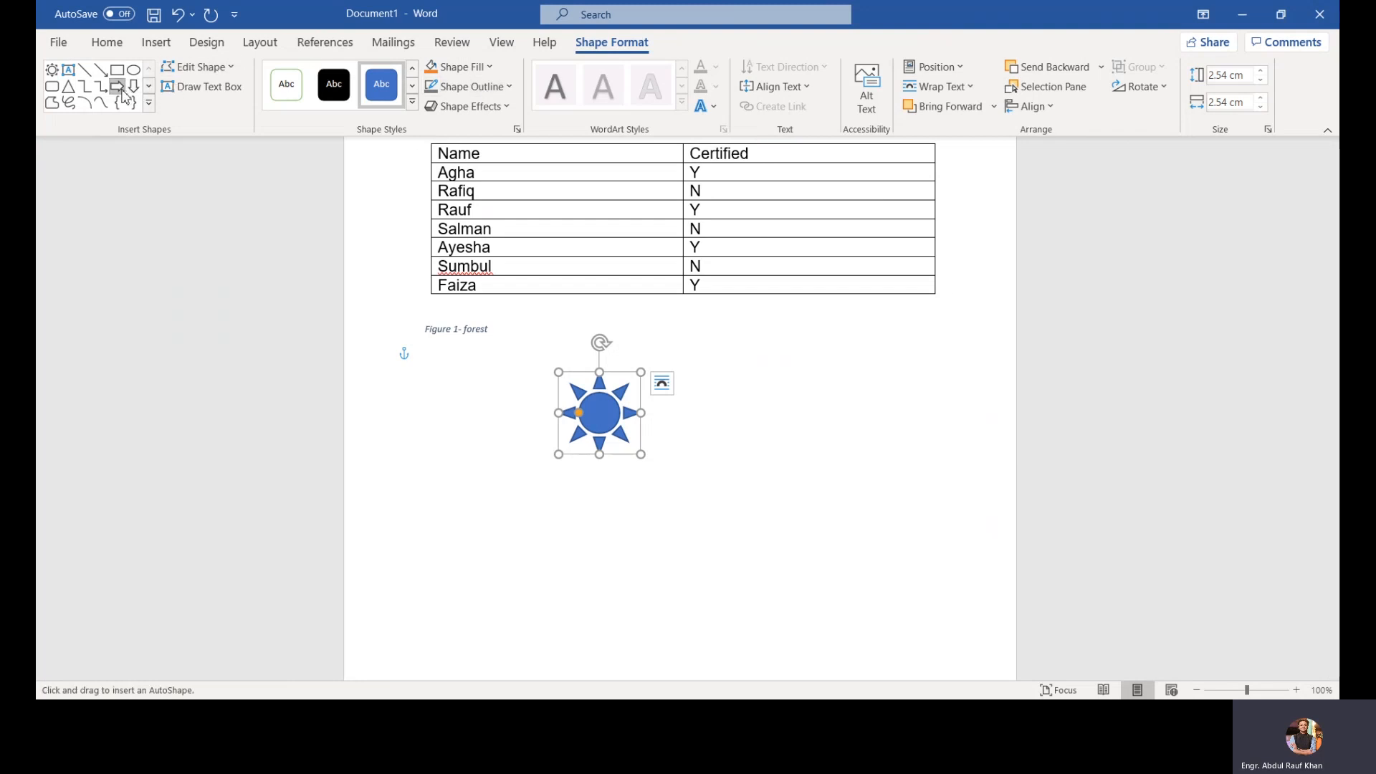
click(116, 102)
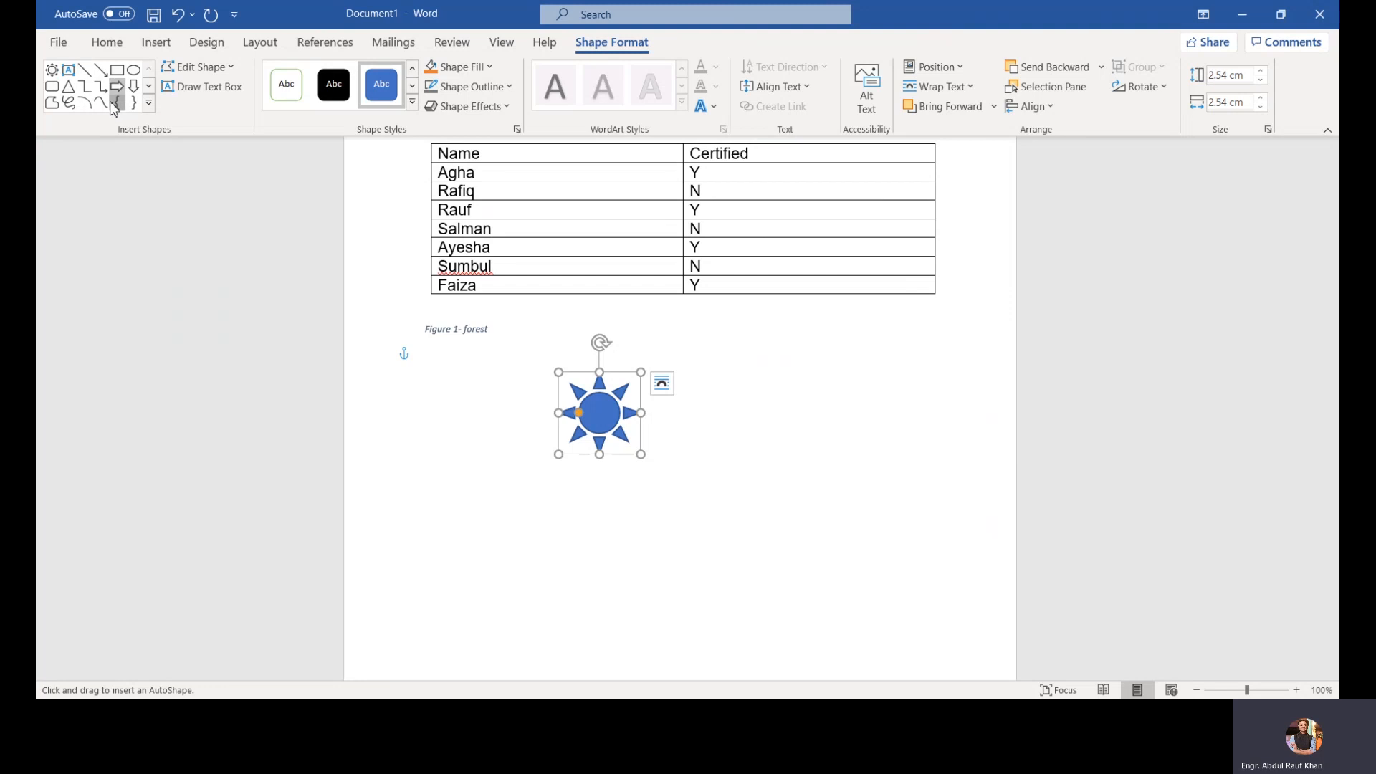
drag(680, 448, 691, 527)
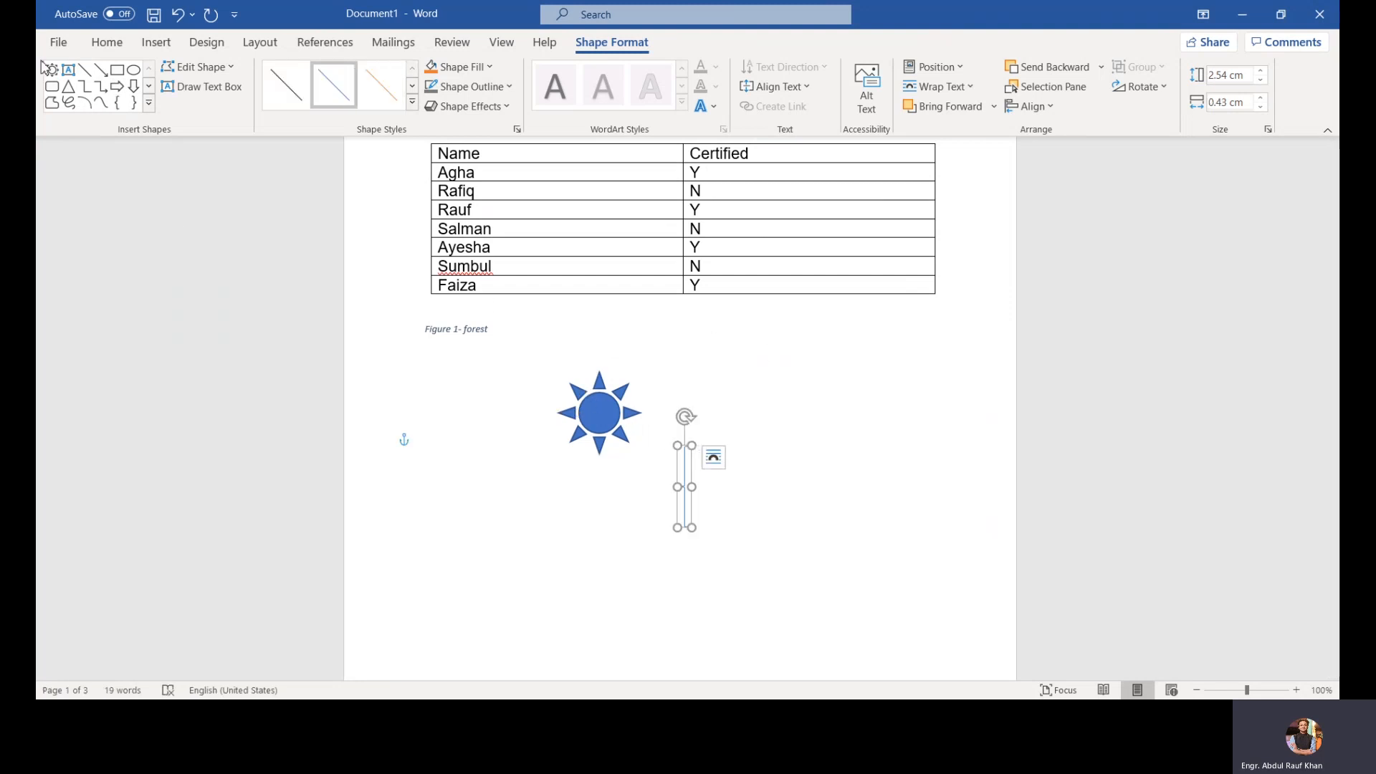
Step: Insert a 2.54 cm rounded rectangle to the right of the sun and preview styles in the shape style gallery
click(57, 89)
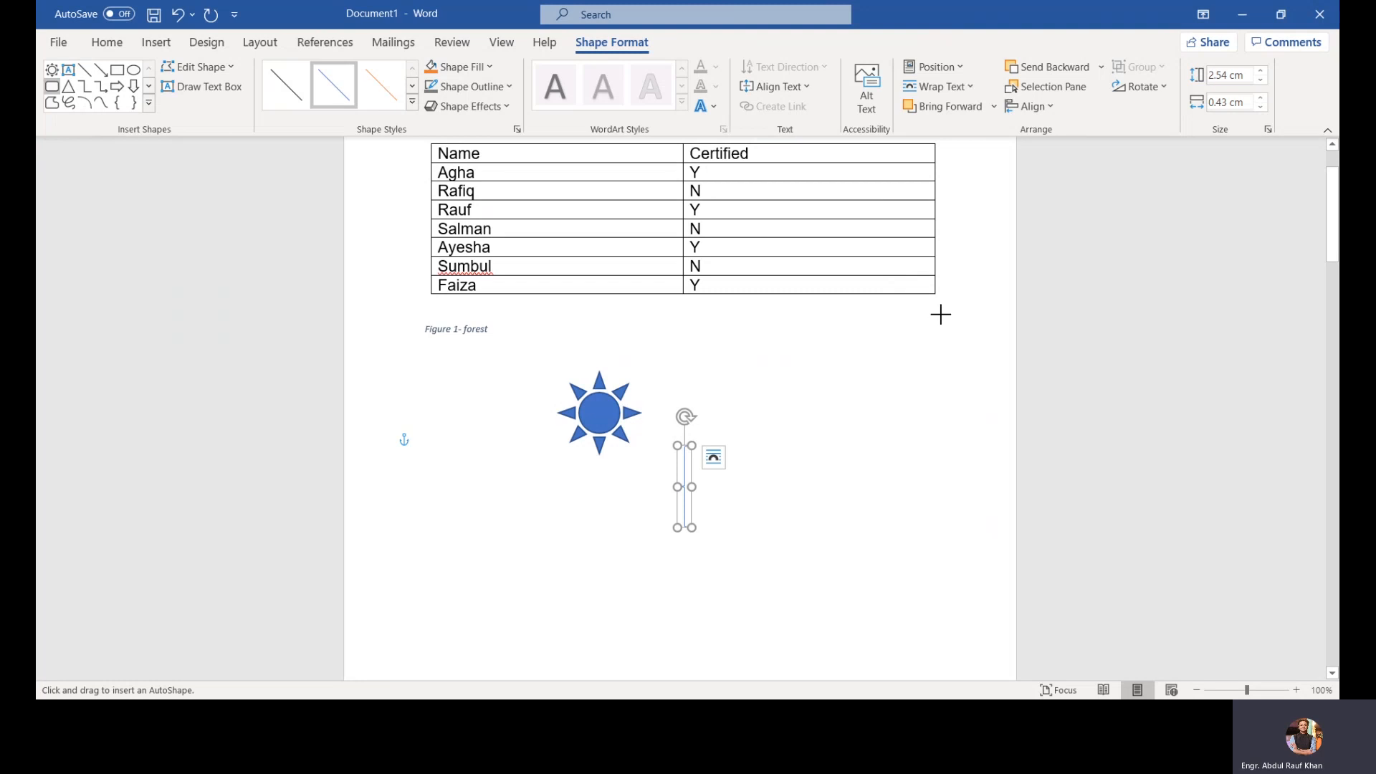
click(808, 351)
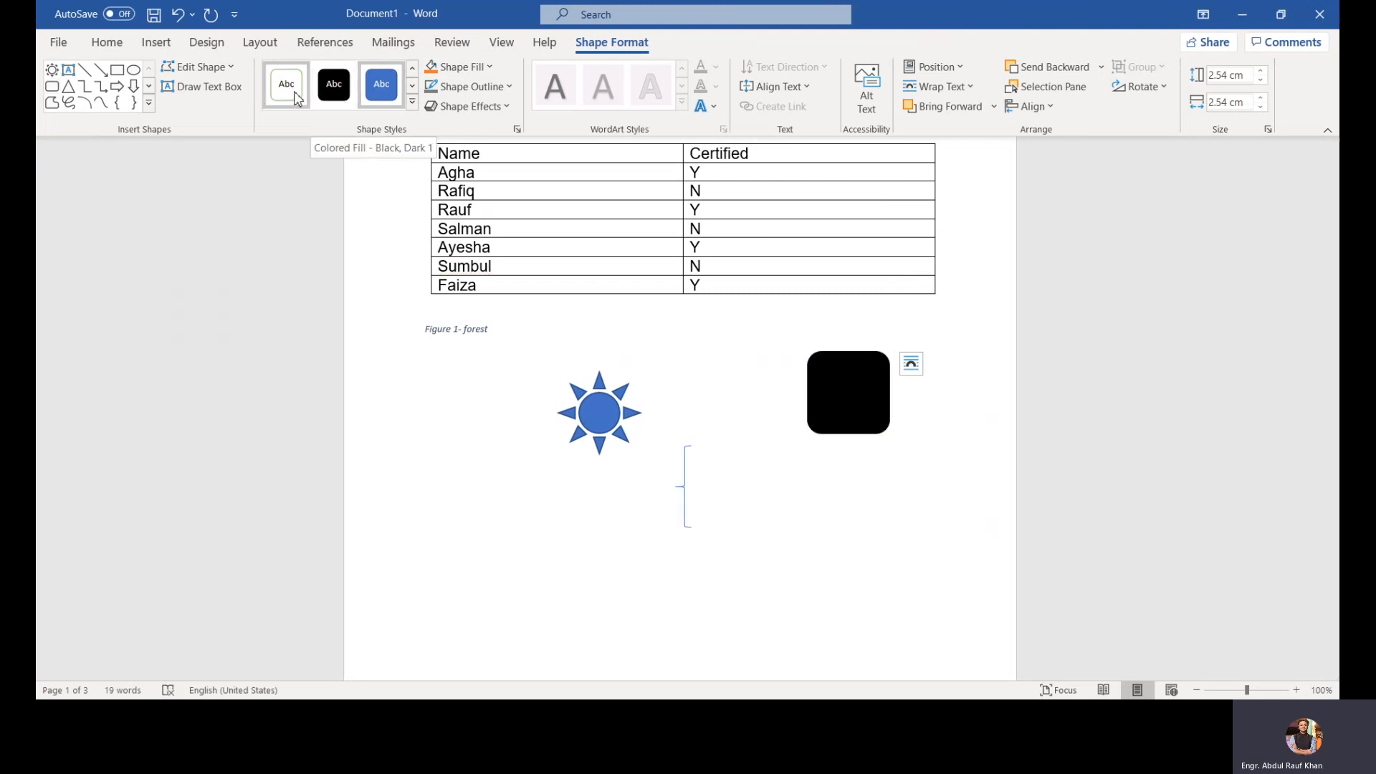
click(412, 104)
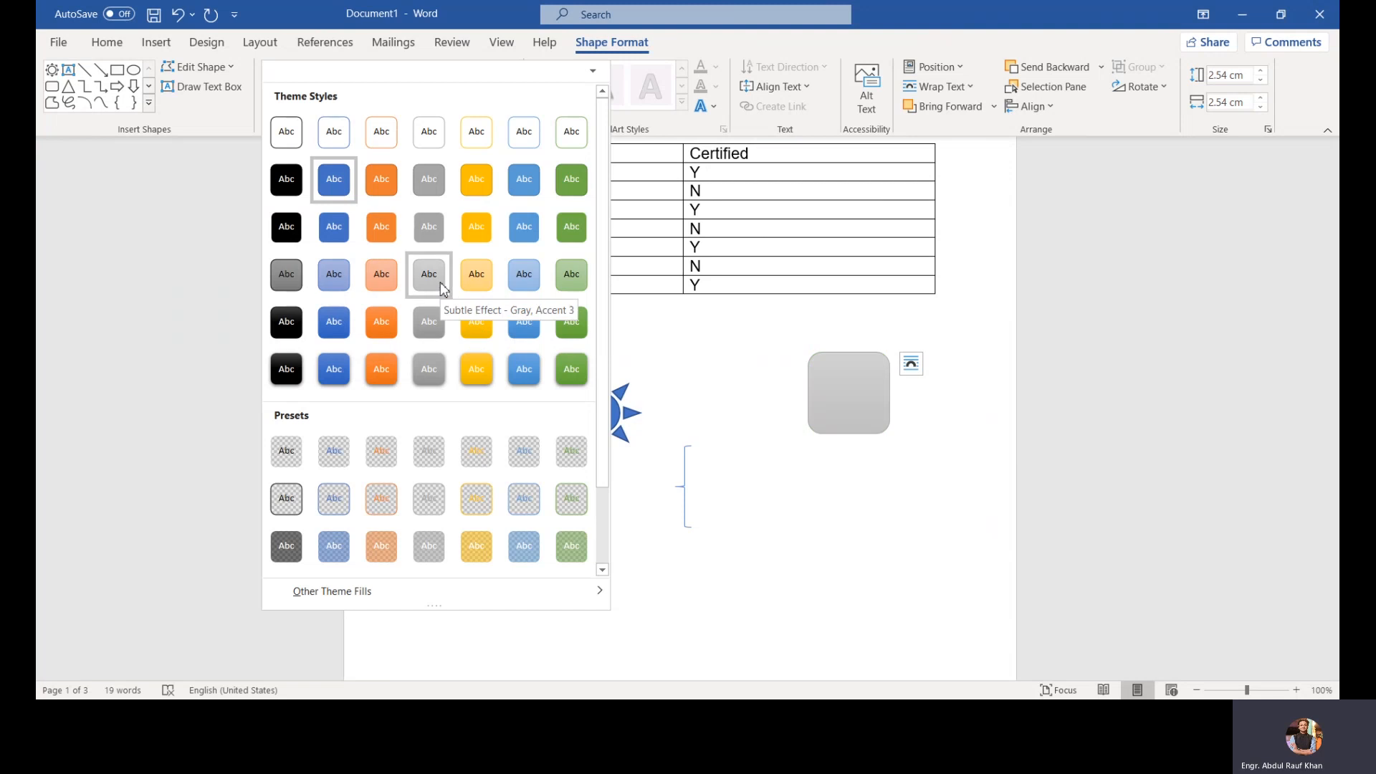
click(709, 375)
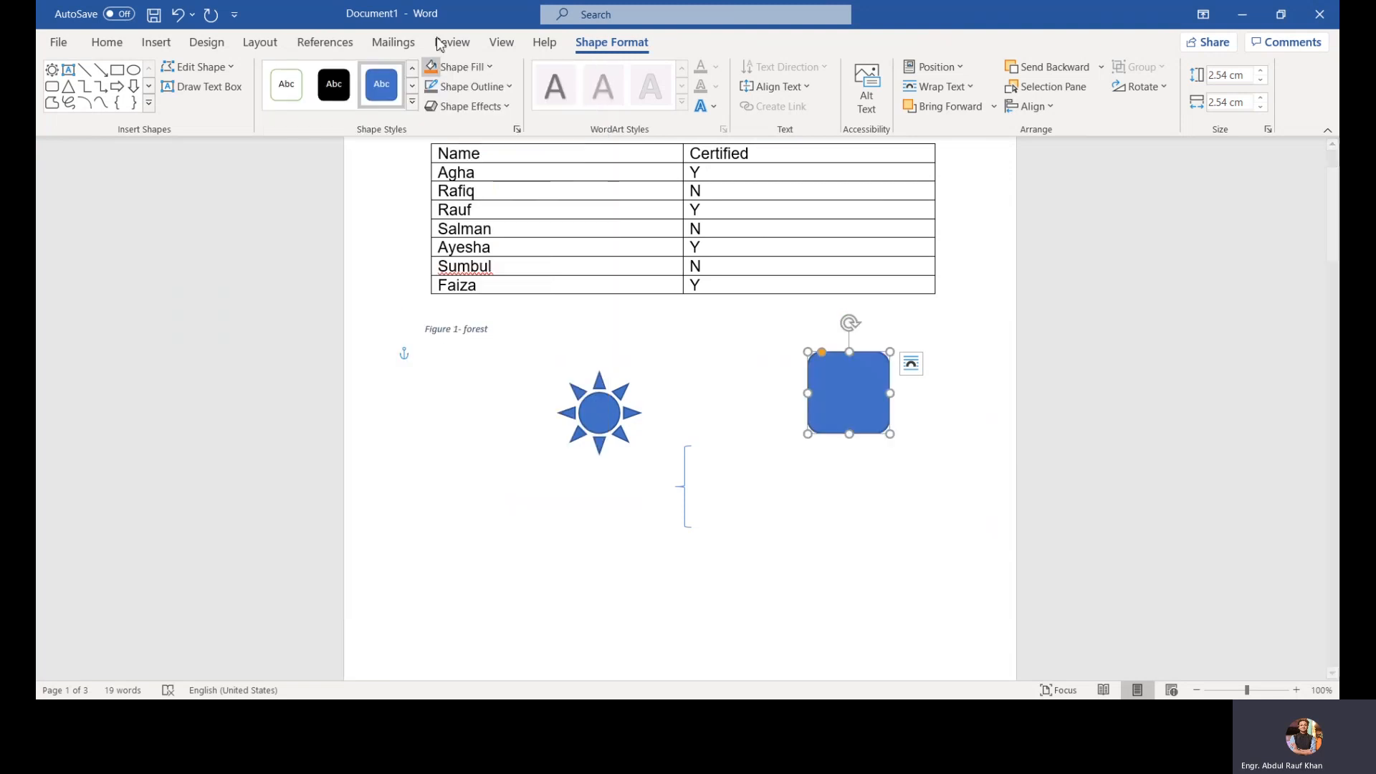
click(460, 66)
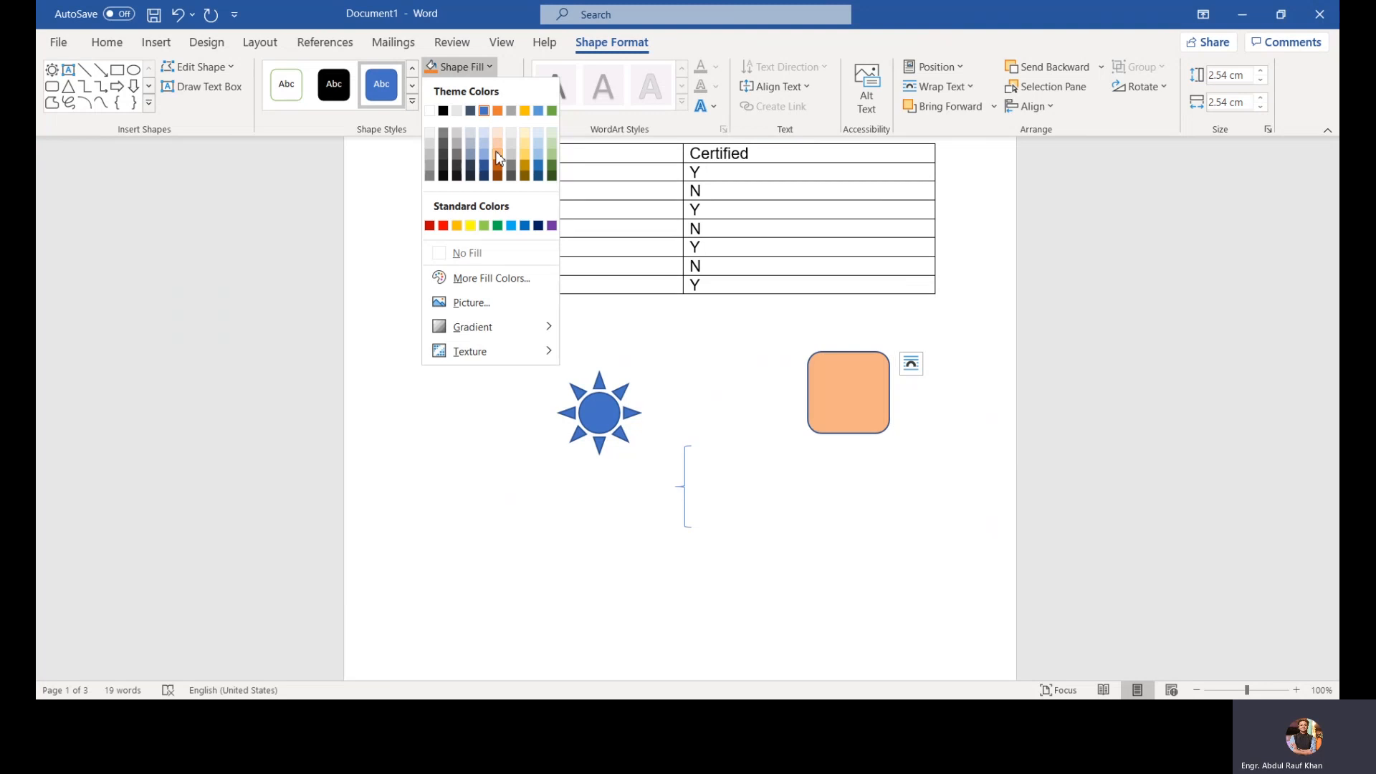
click(715, 337)
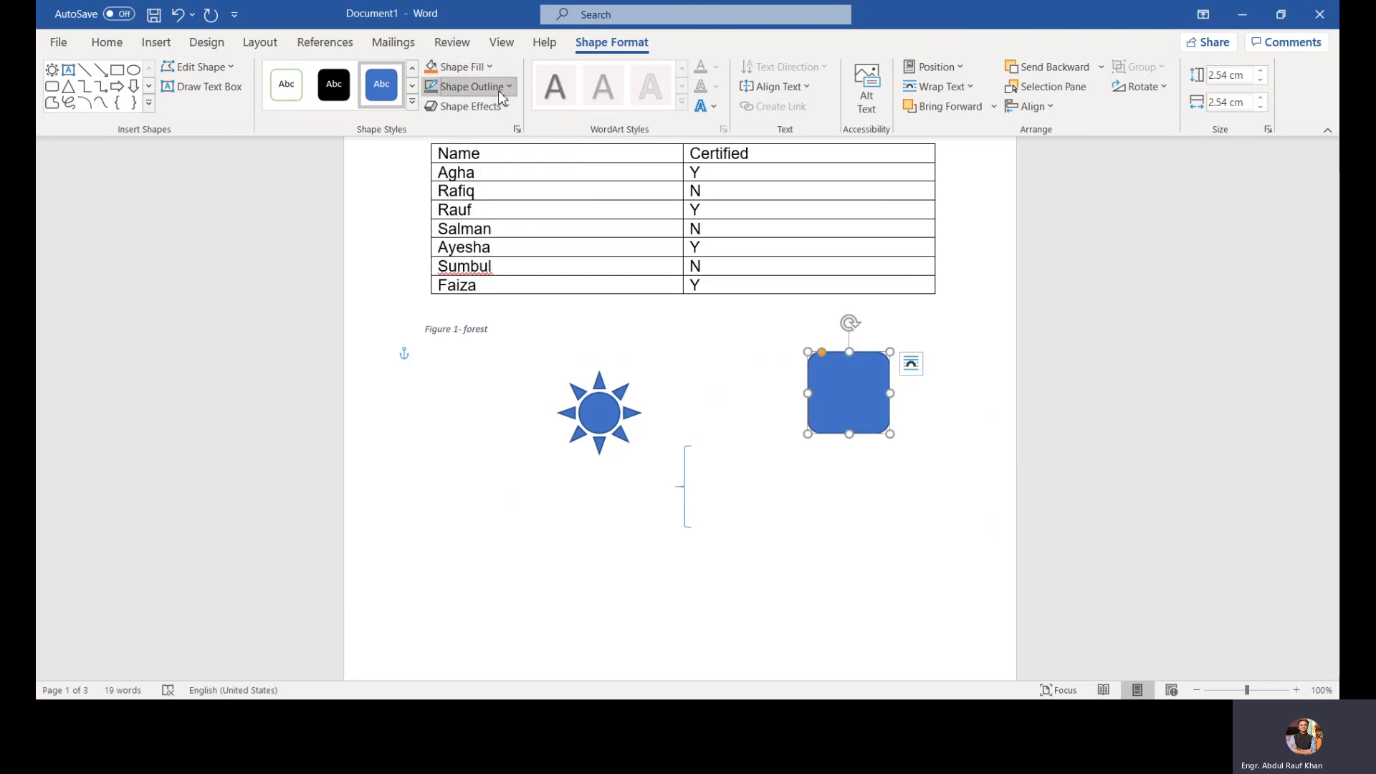
click(498, 89)
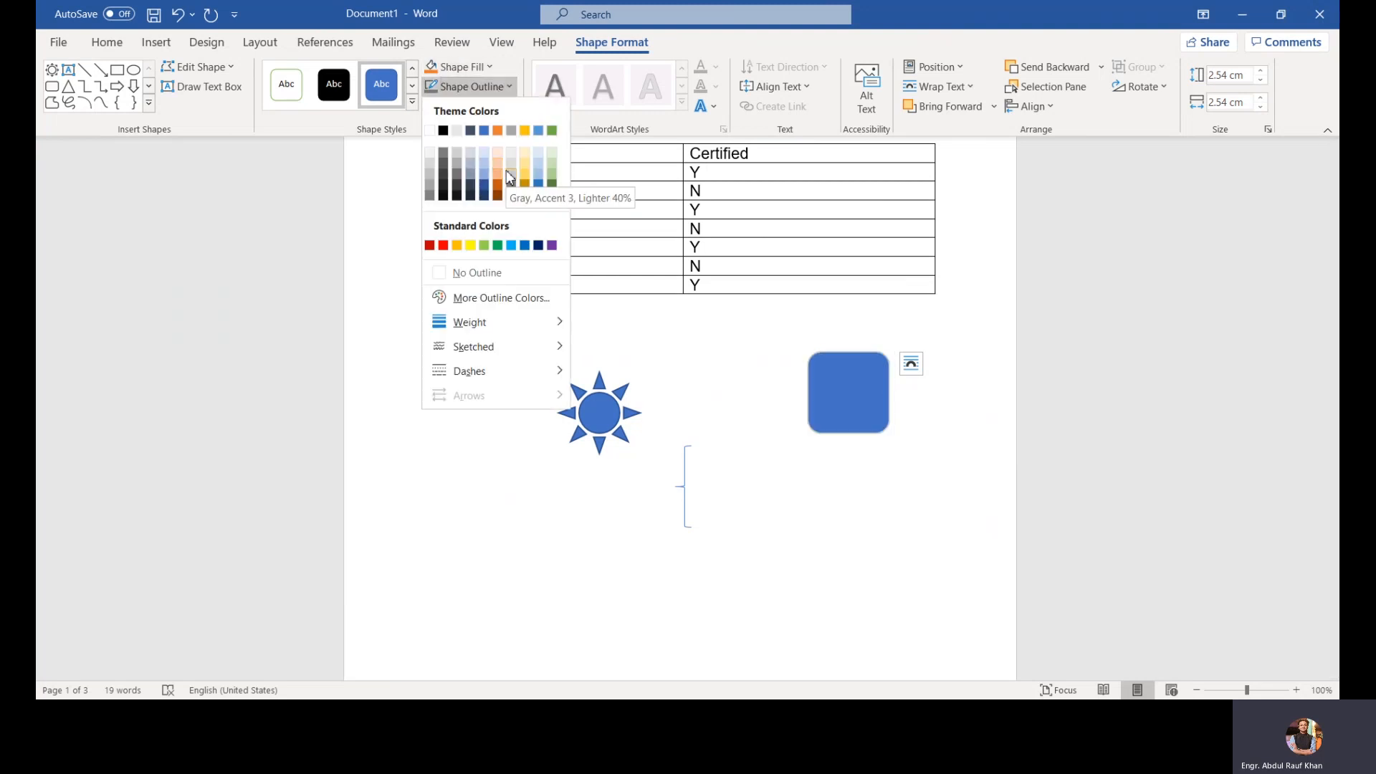
click(687, 329)
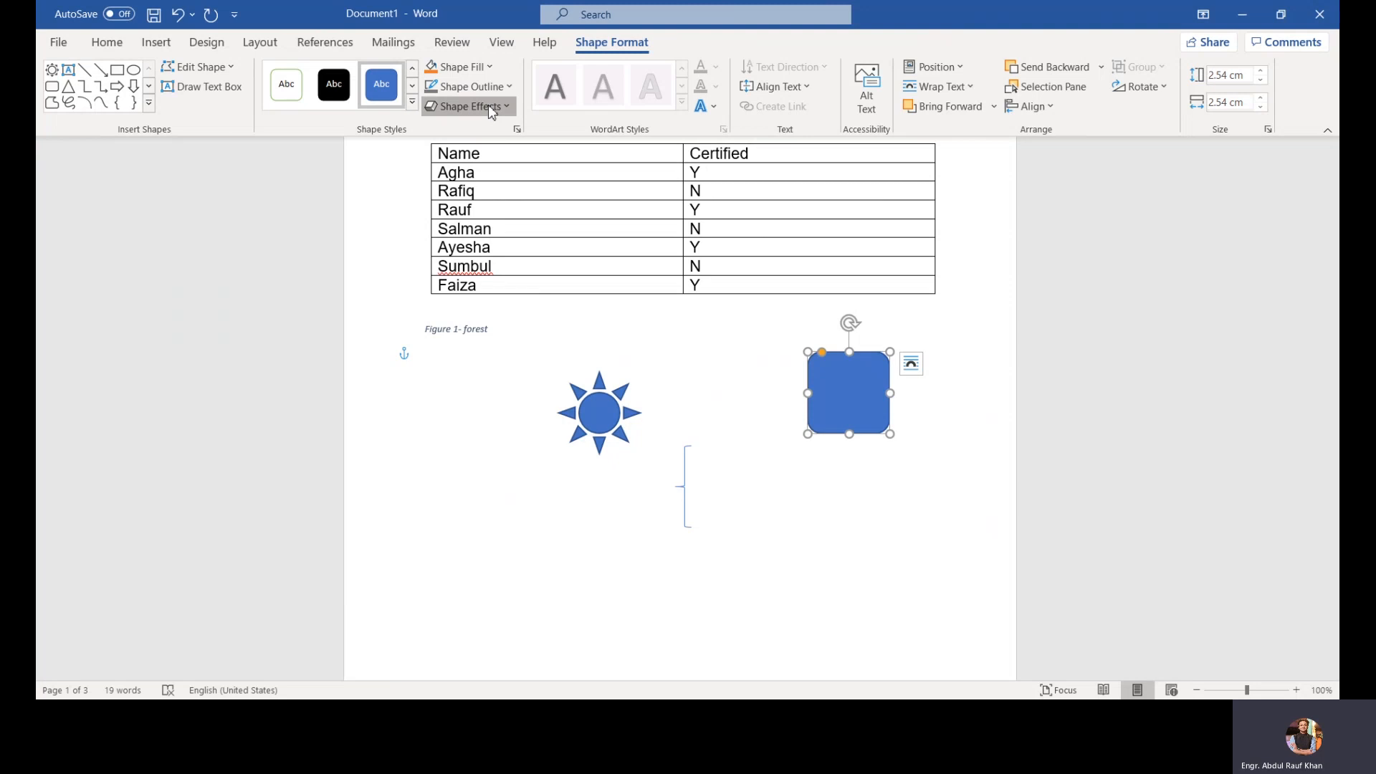
Step: Apply a bevel effect to the rounded rectangle
click(492, 109)
mouse_move(527, 349)
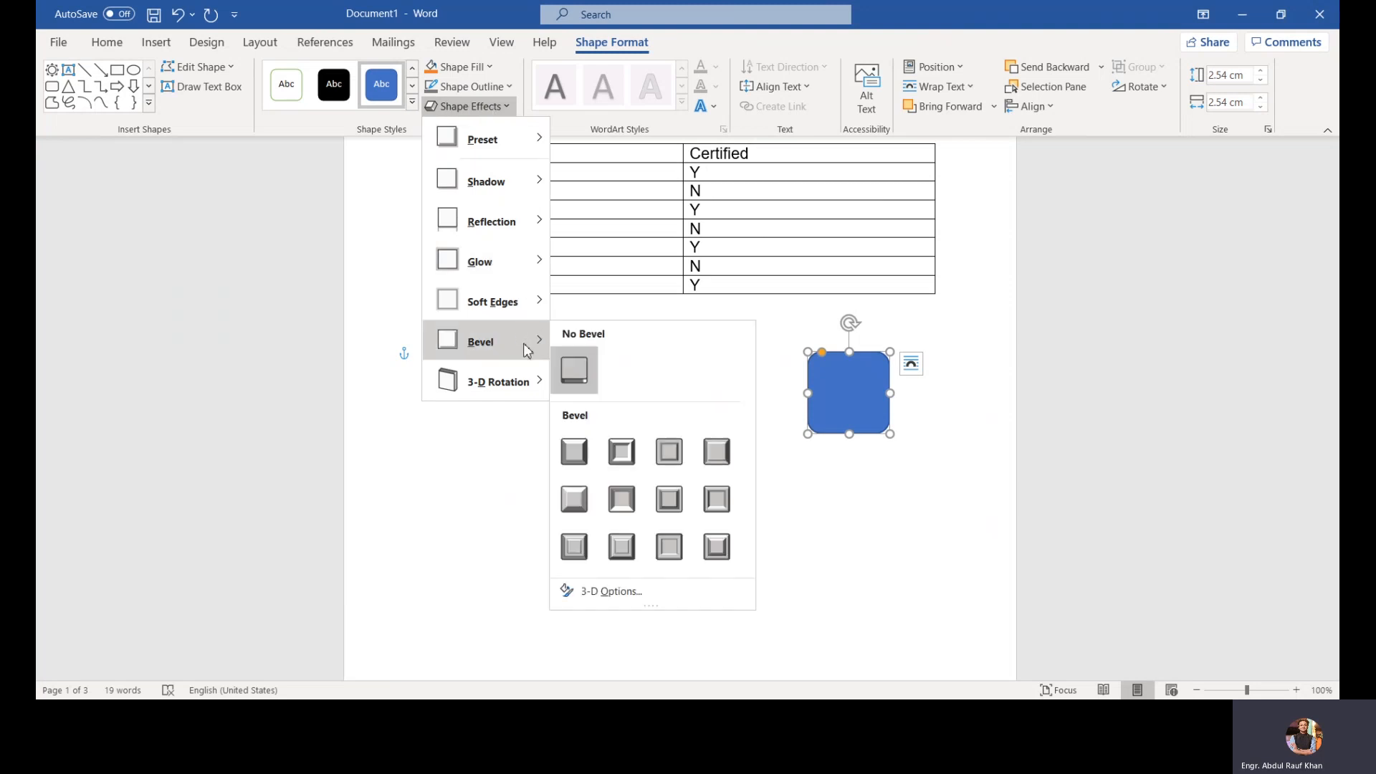
click(633, 495)
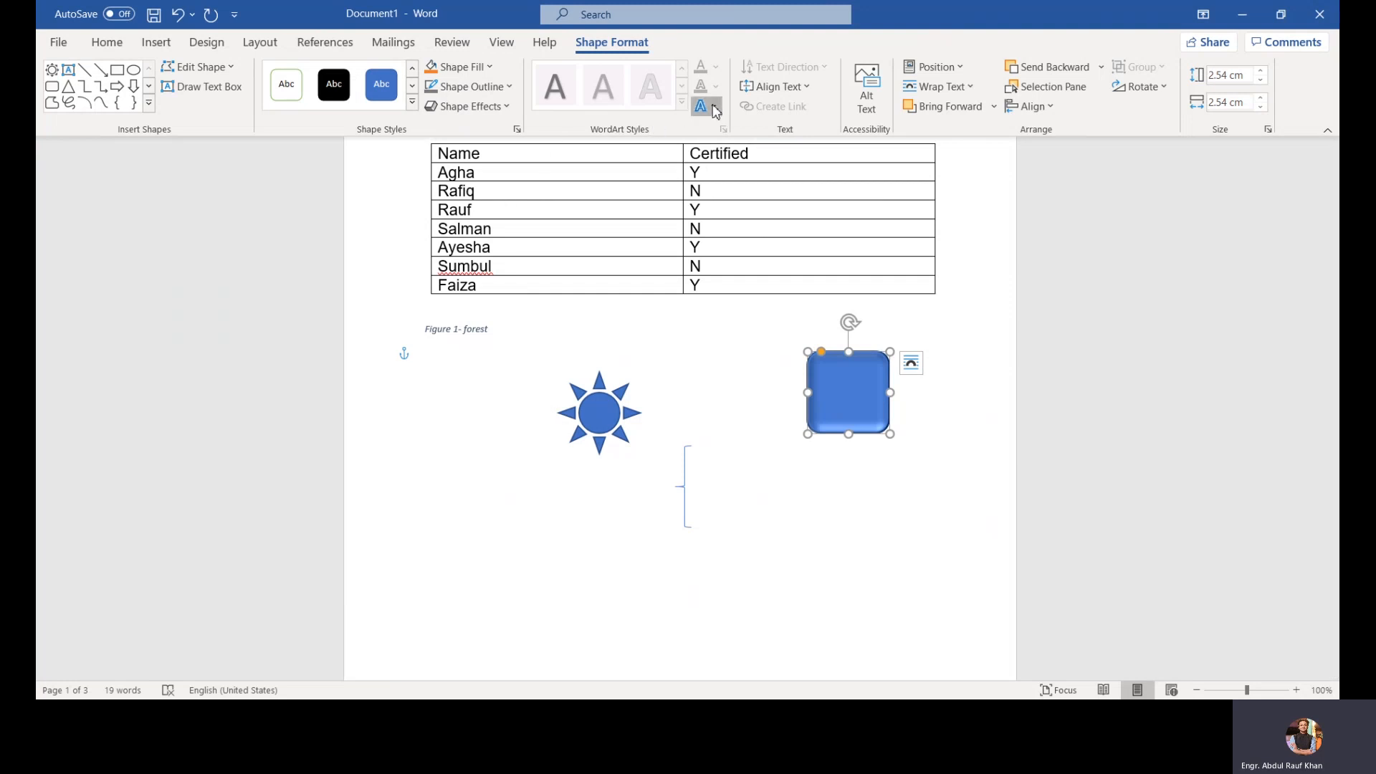
click(713, 106)
click(665, 103)
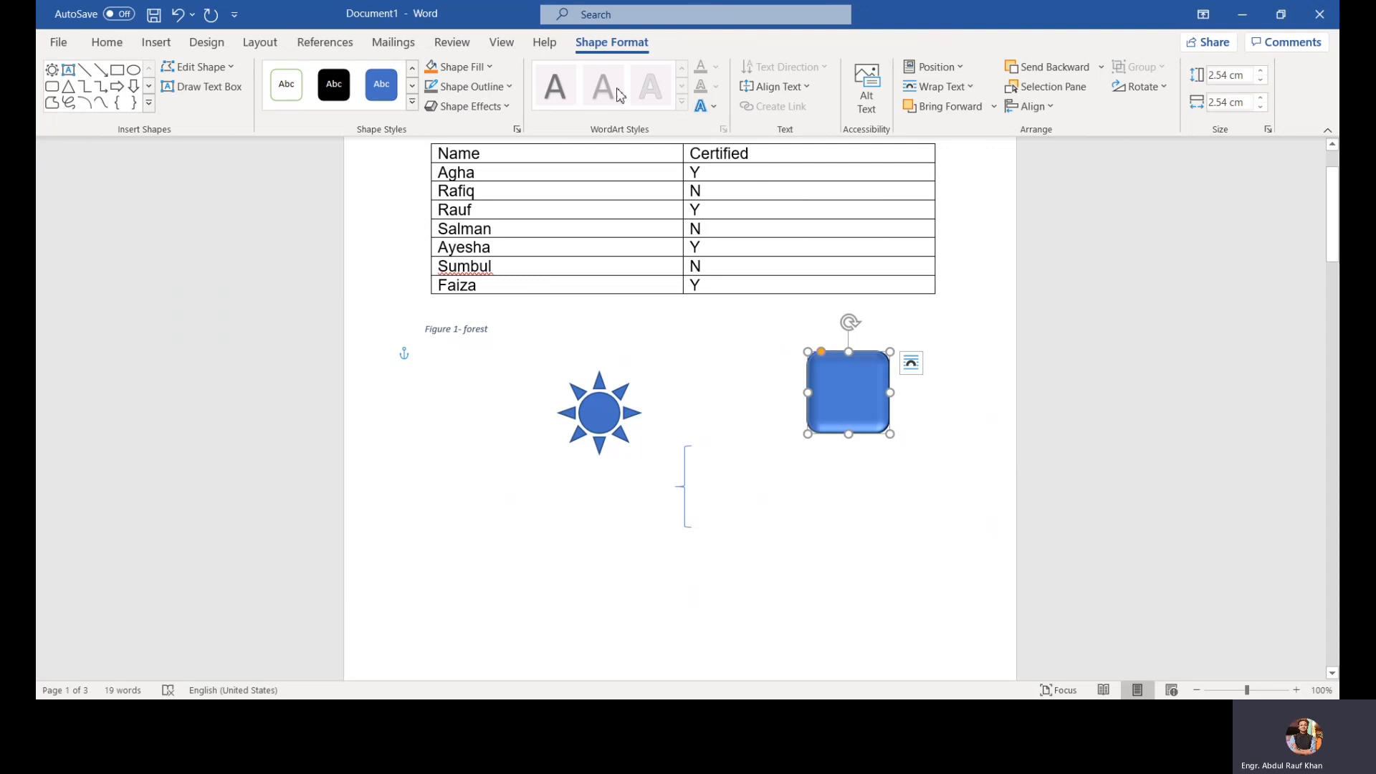
click(751, 374)
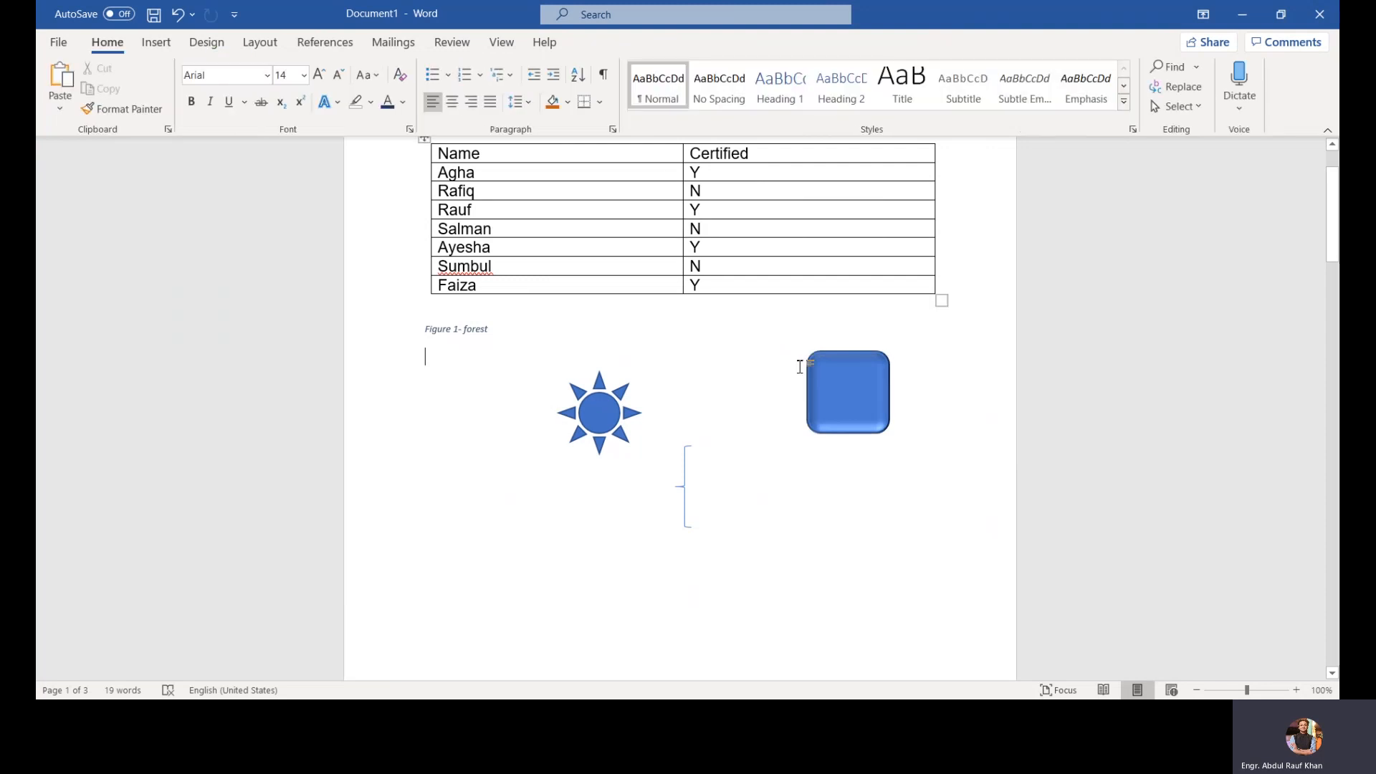
click(835, 379)
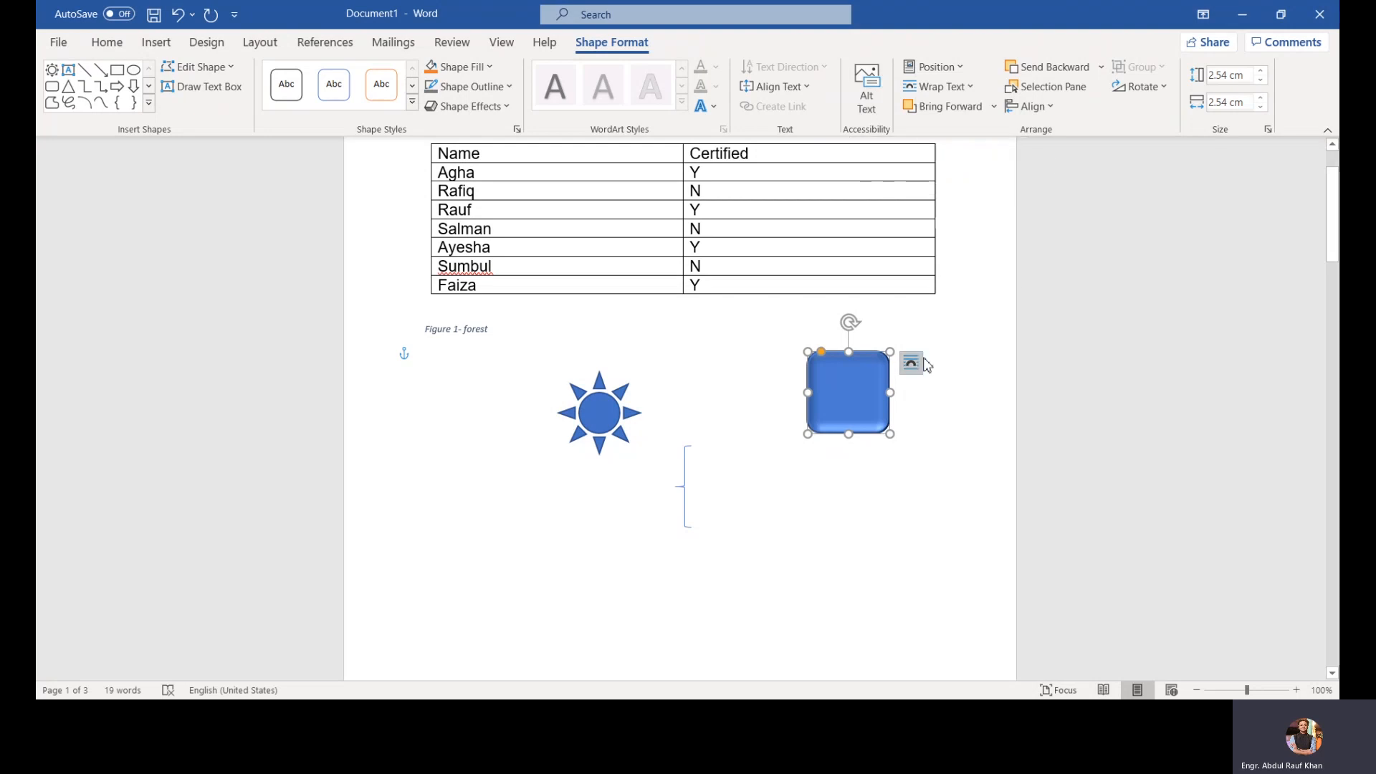
click(948, 358)
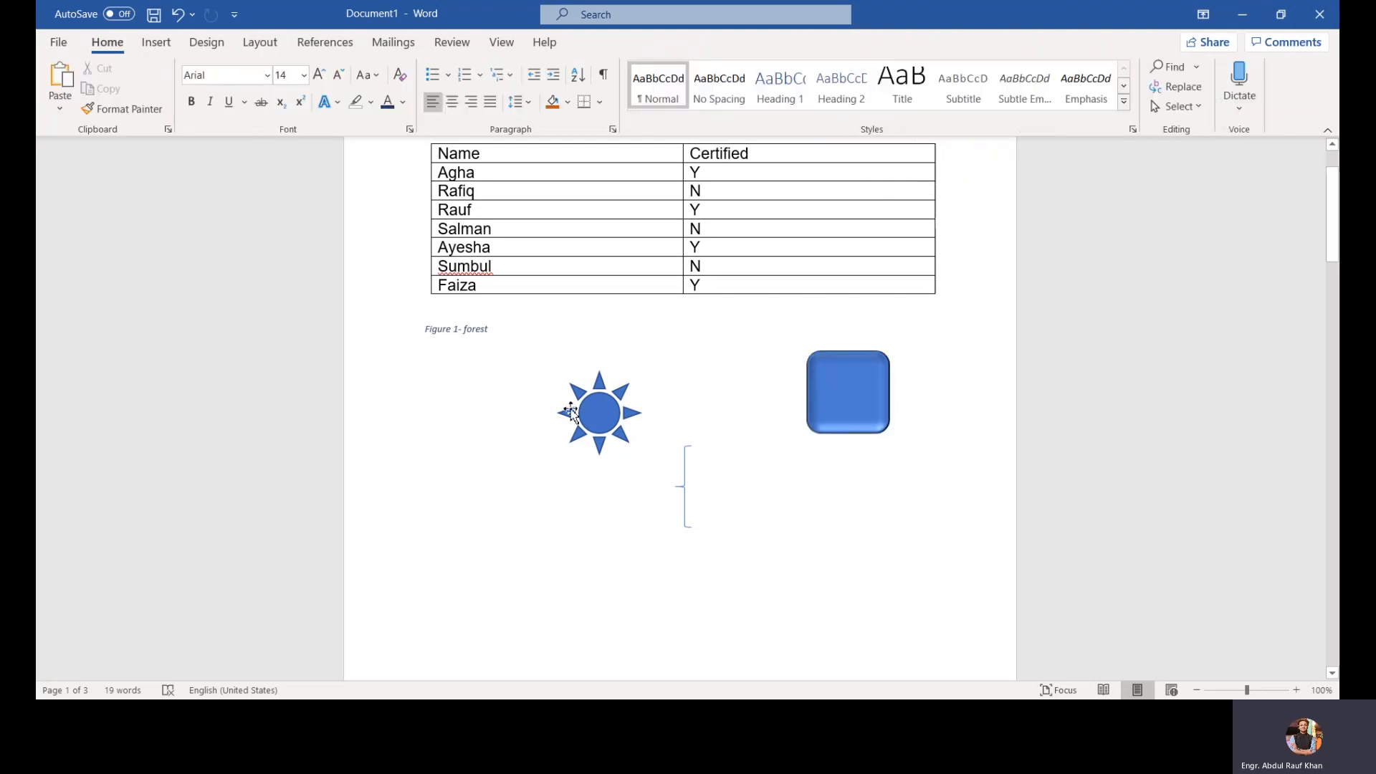
Step: Add the text "It is" inside the sun shape
click(613, 418)
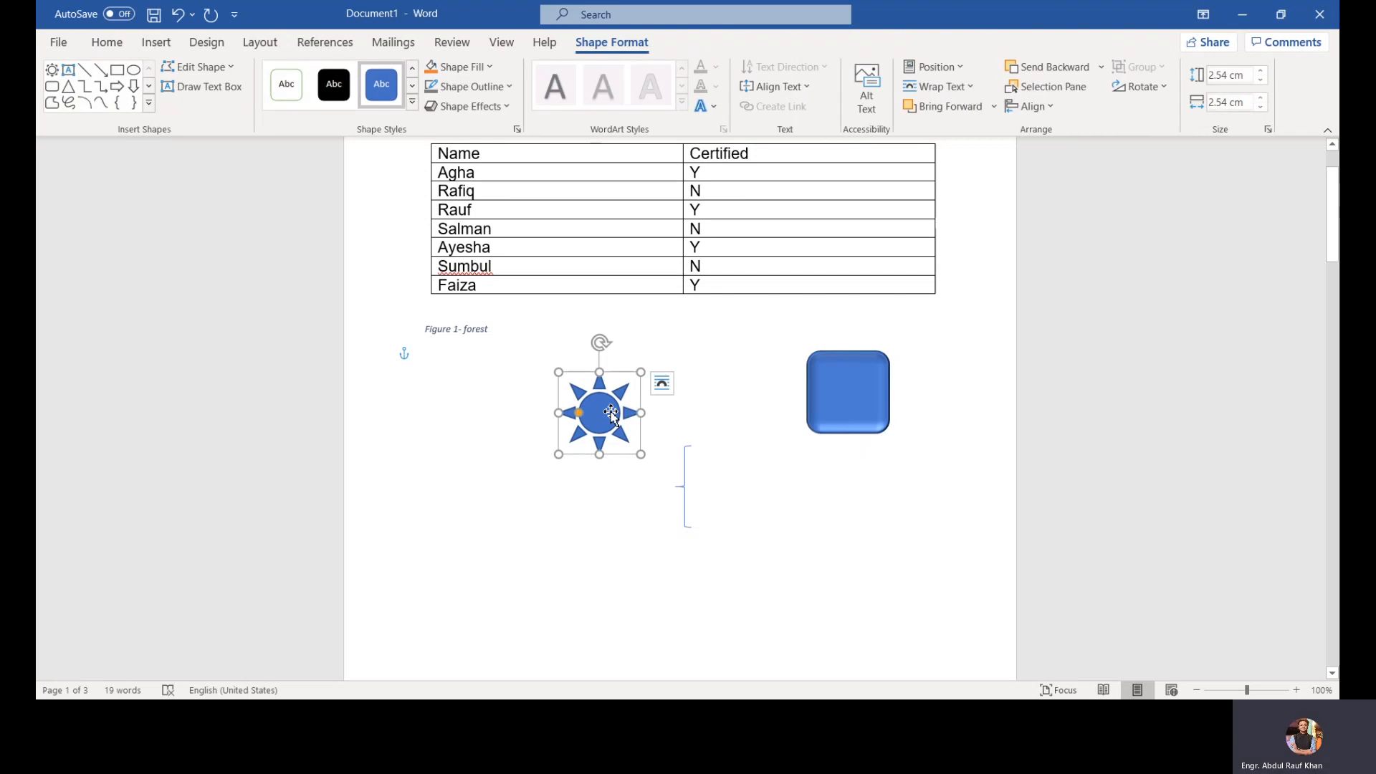
click(609, 413)
text(I)
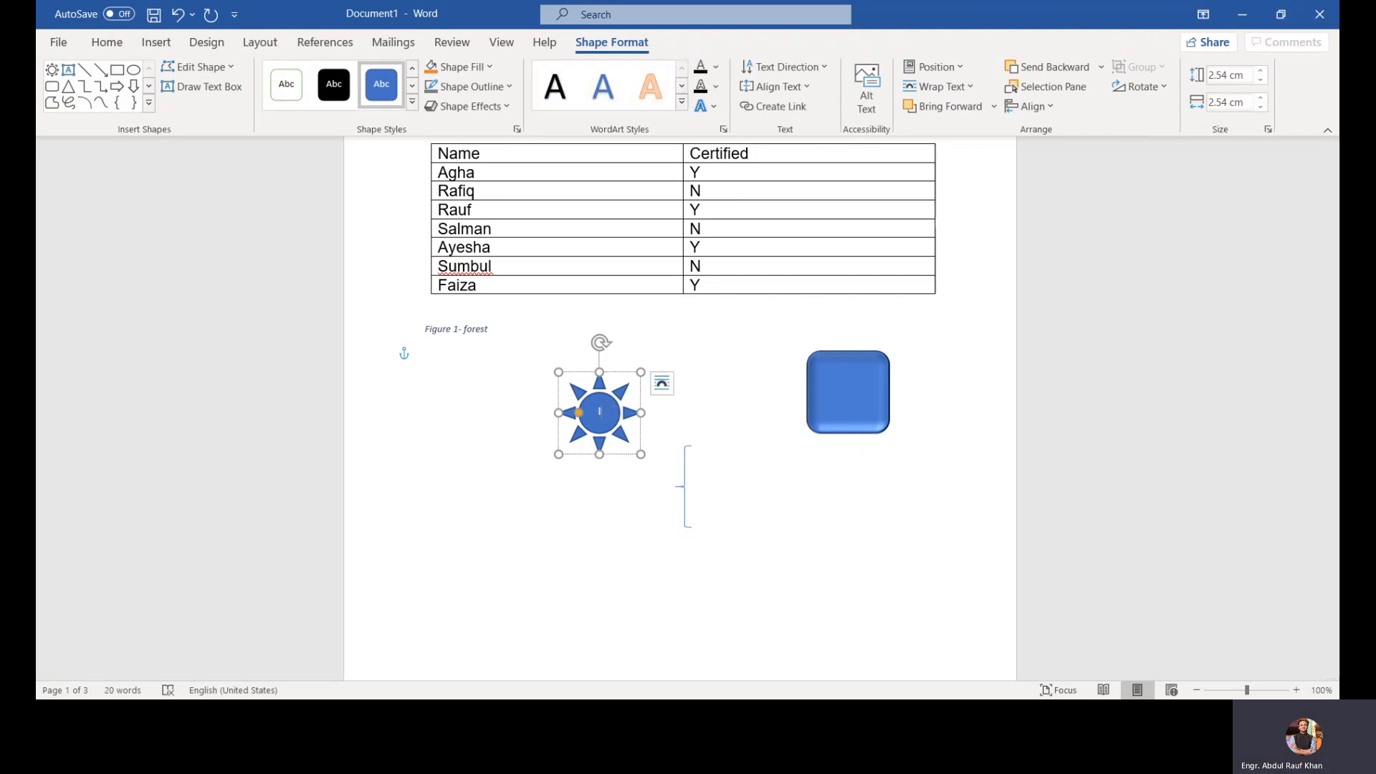
text(t is)
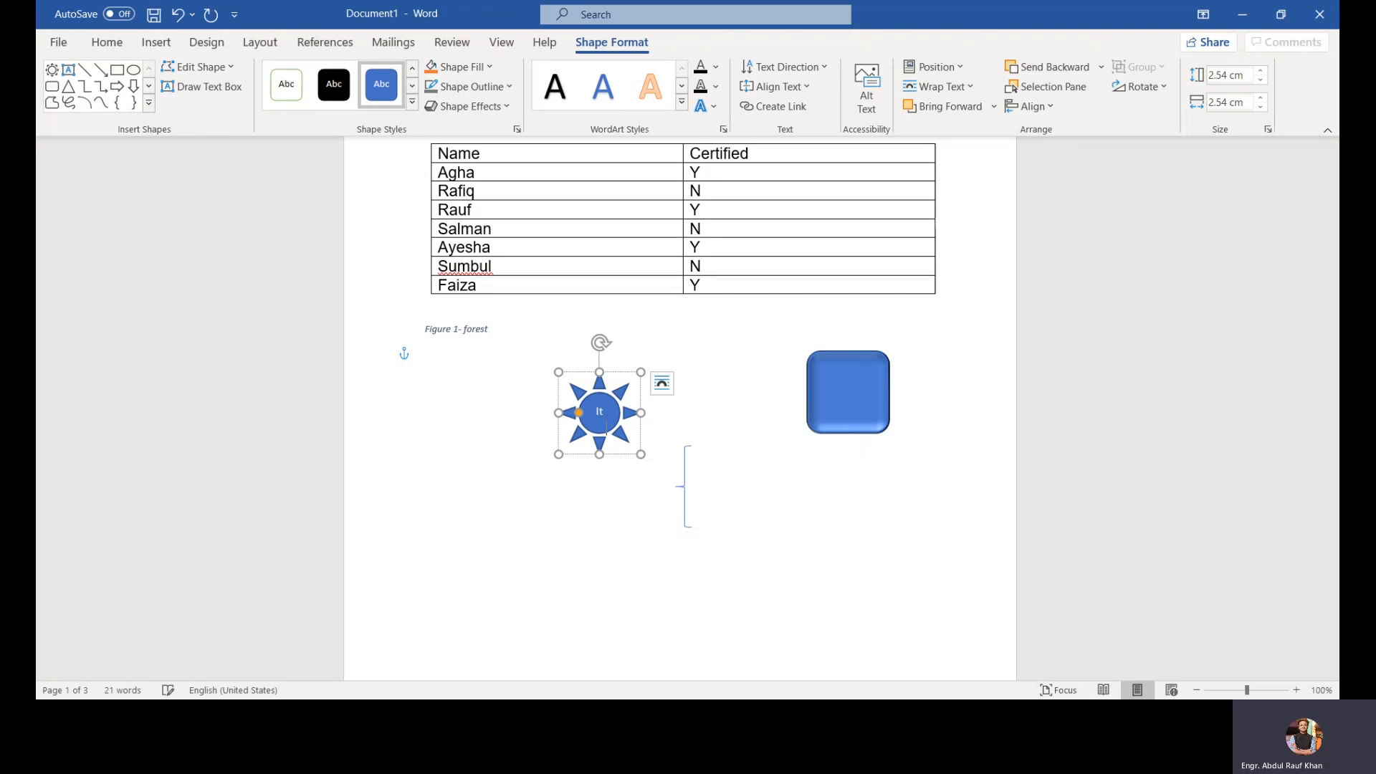
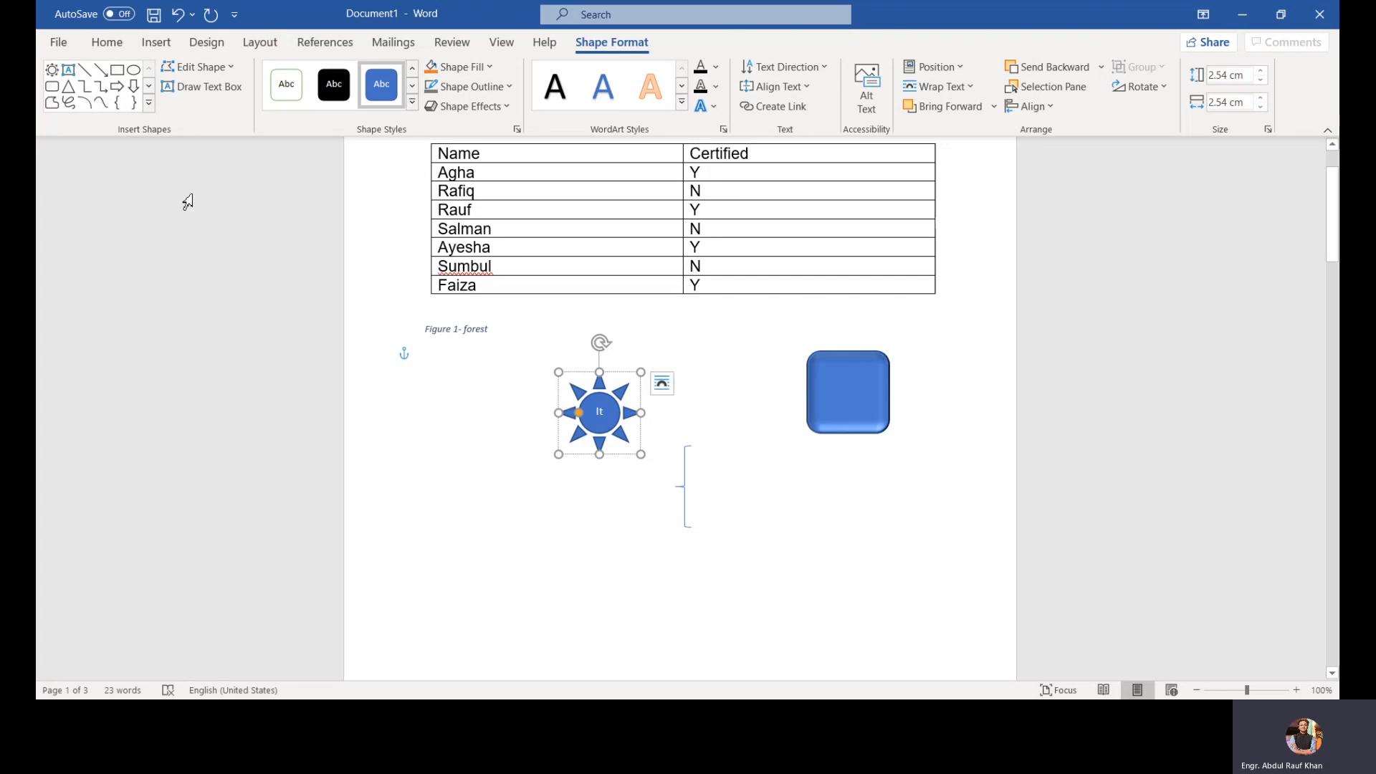
Step: Delete the "Figure 1- forest" caption below the table
click(158, 41)
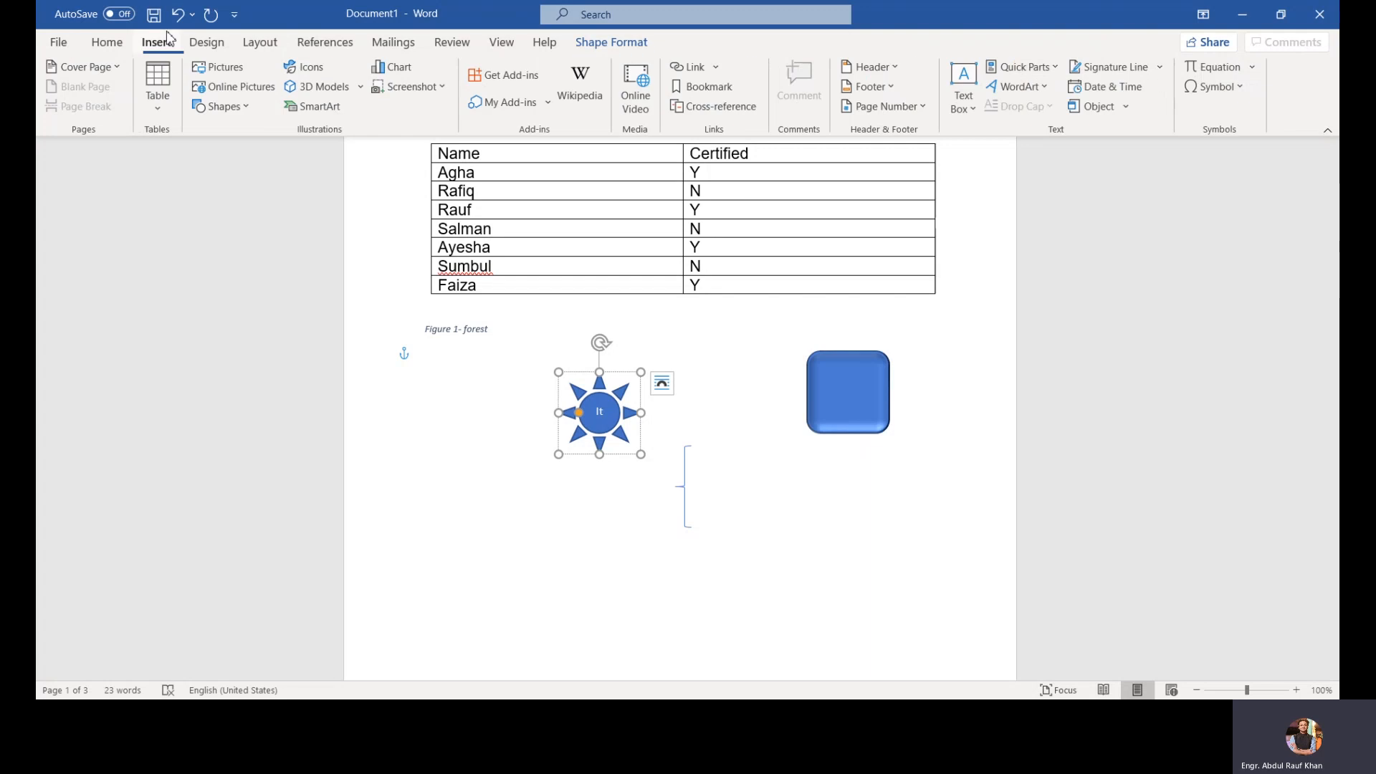
click(551, 359)
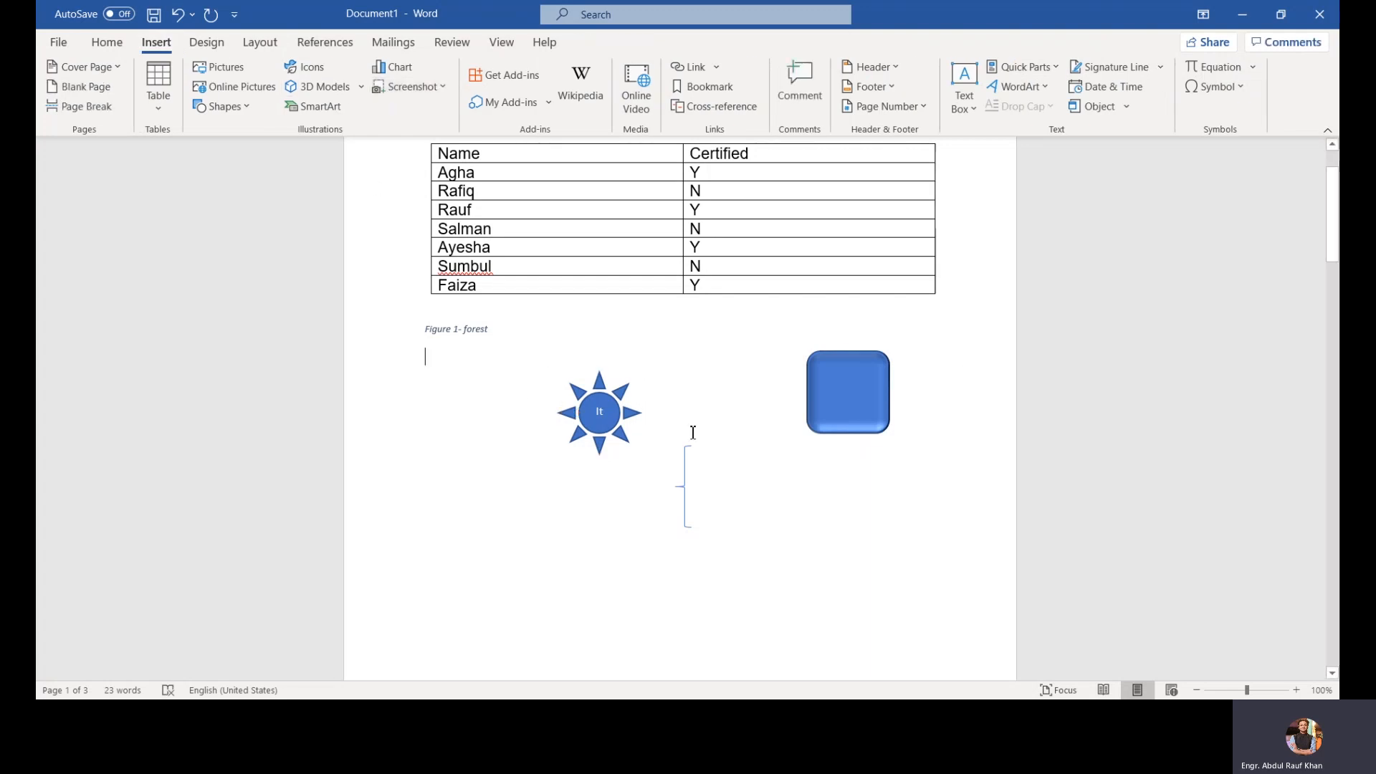
click(399, 331)
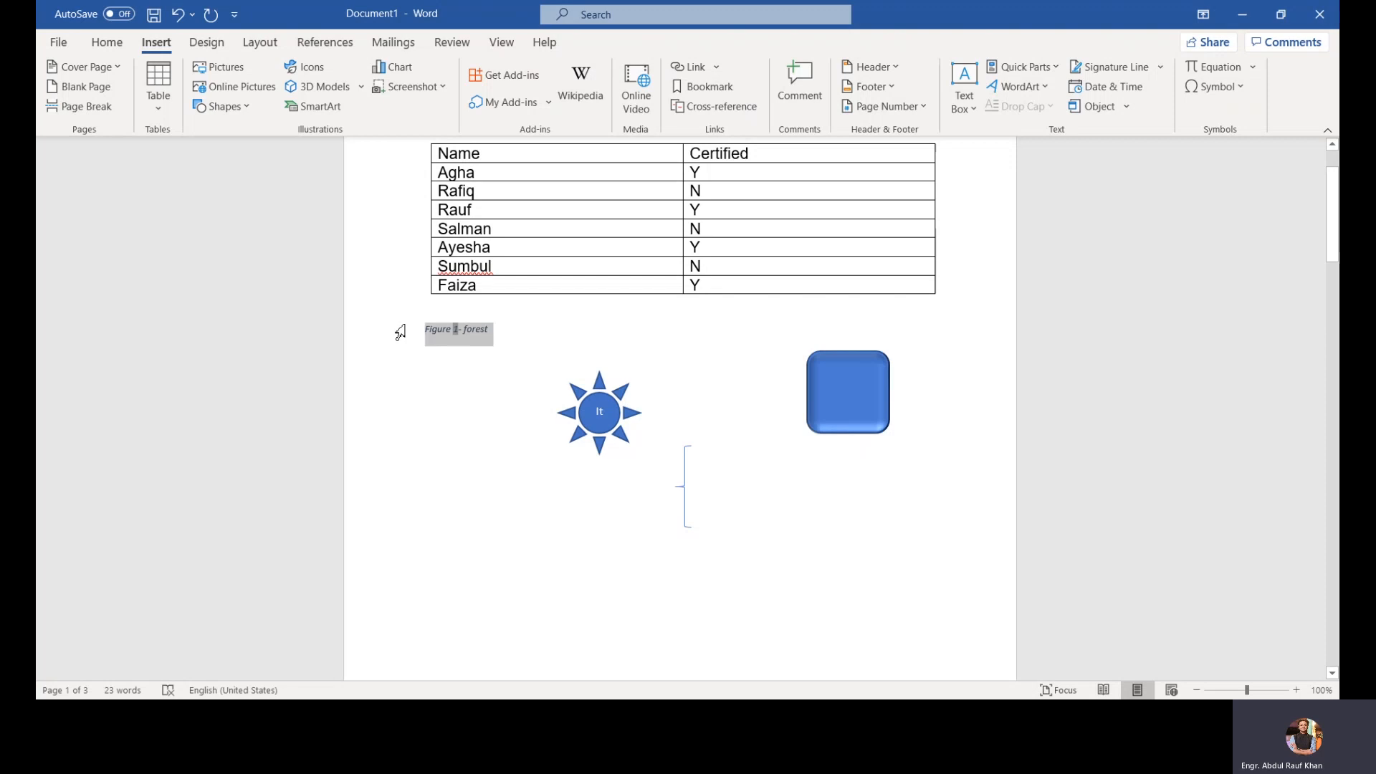
key(Delete)
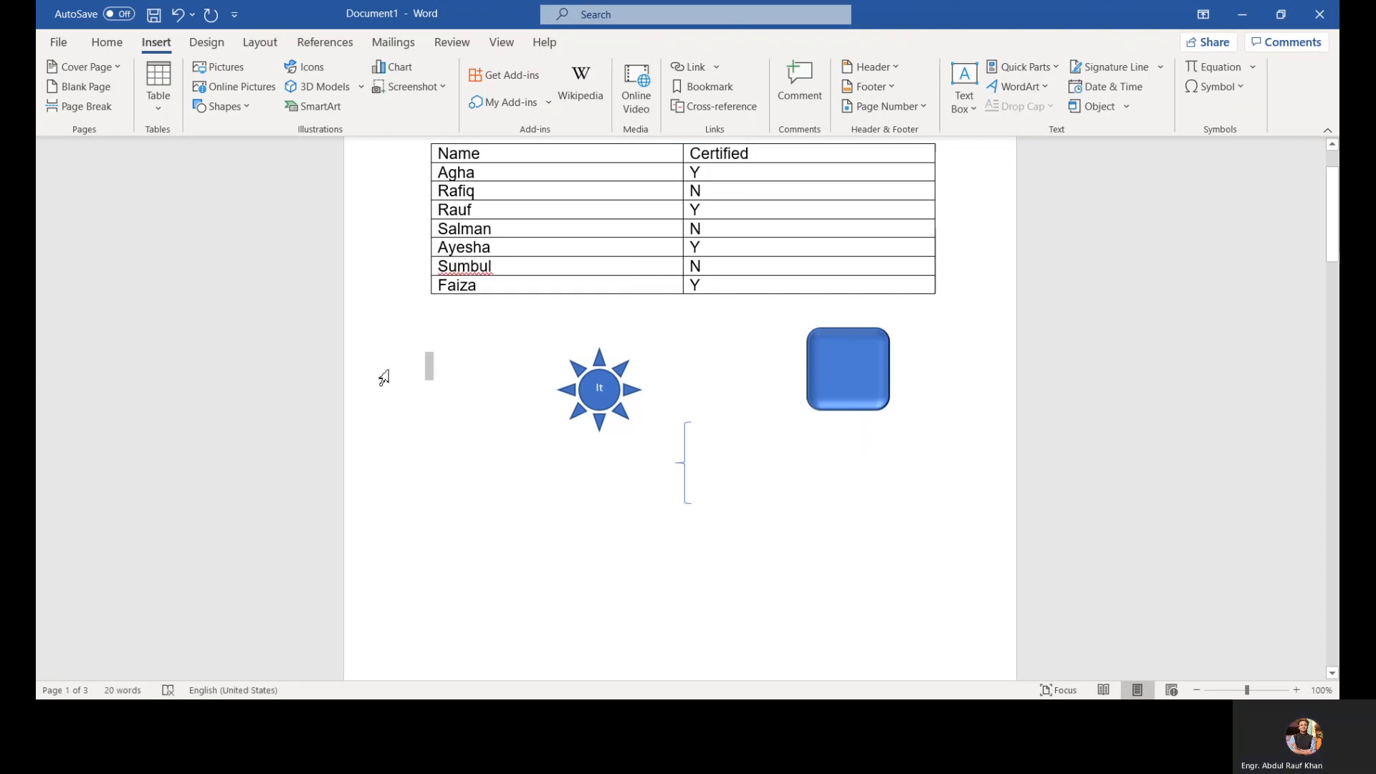
key(Delete)
Step: Delete the sun, the rounded rectangle and the left brace shapes from the page
click(605, 396)
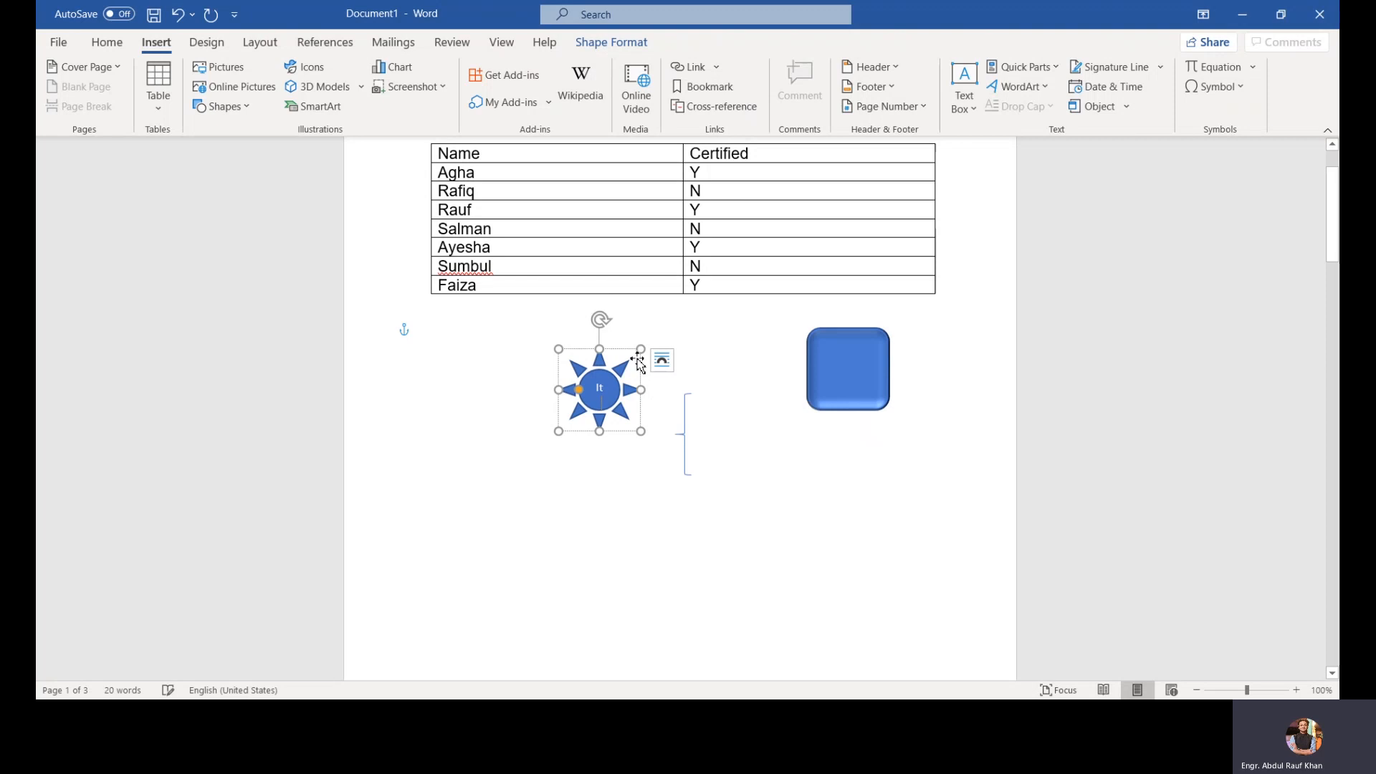
key(Delete)
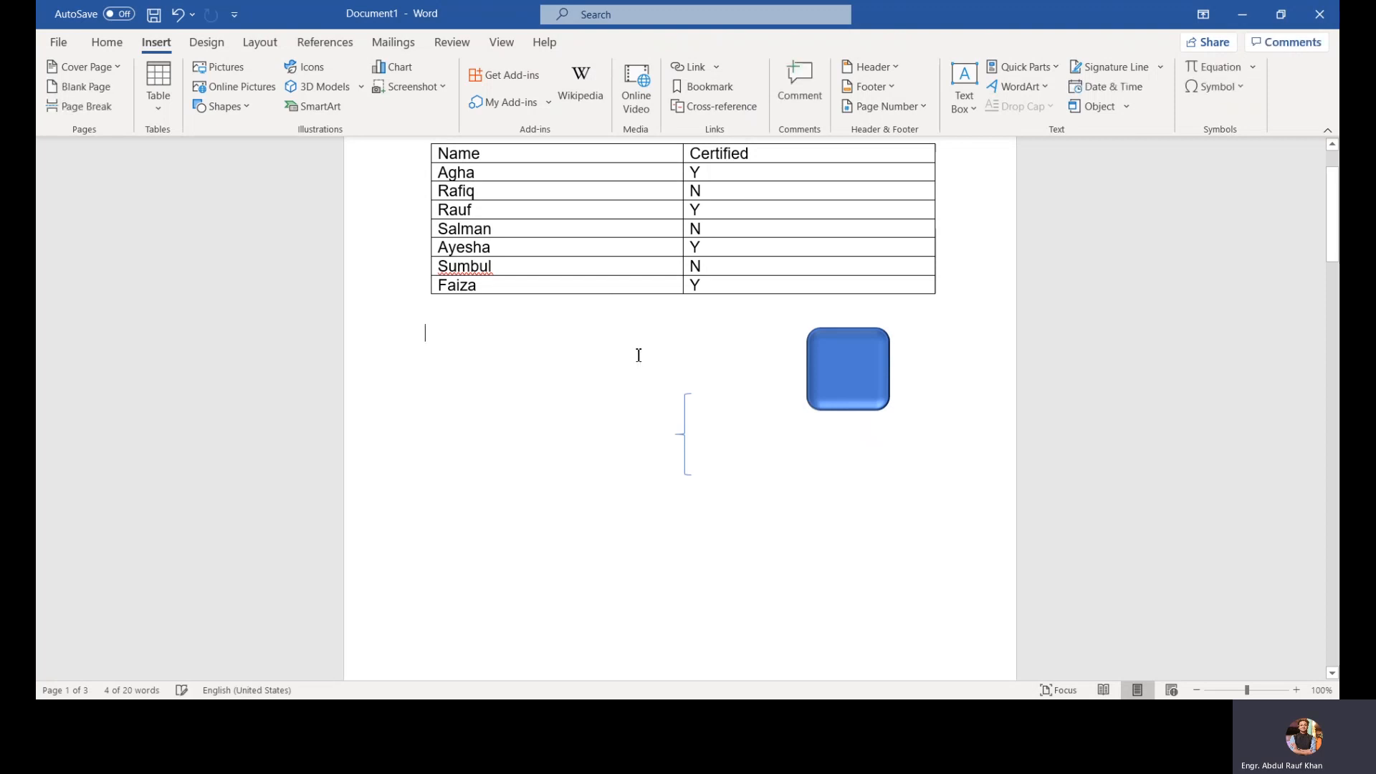
click(889, 383)
key(Delete)
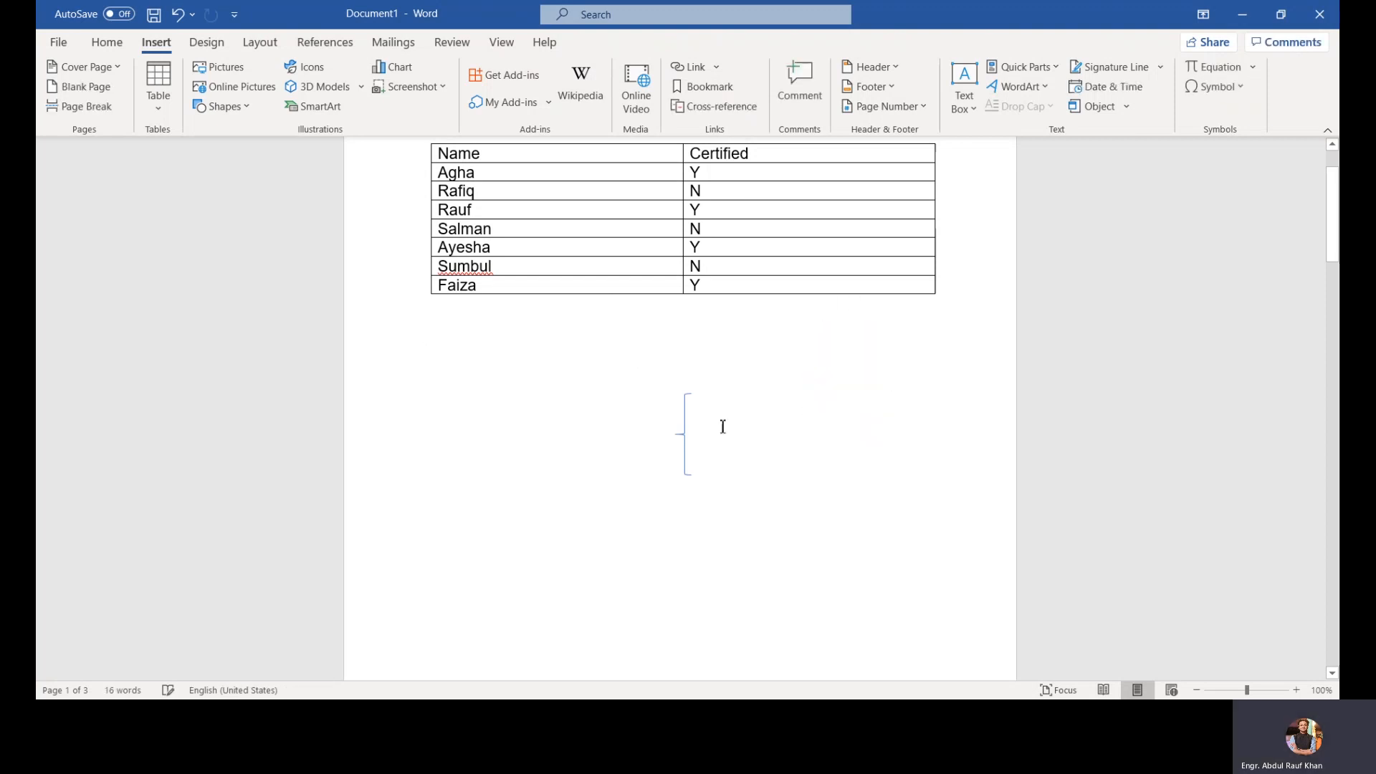
click(685, 420)
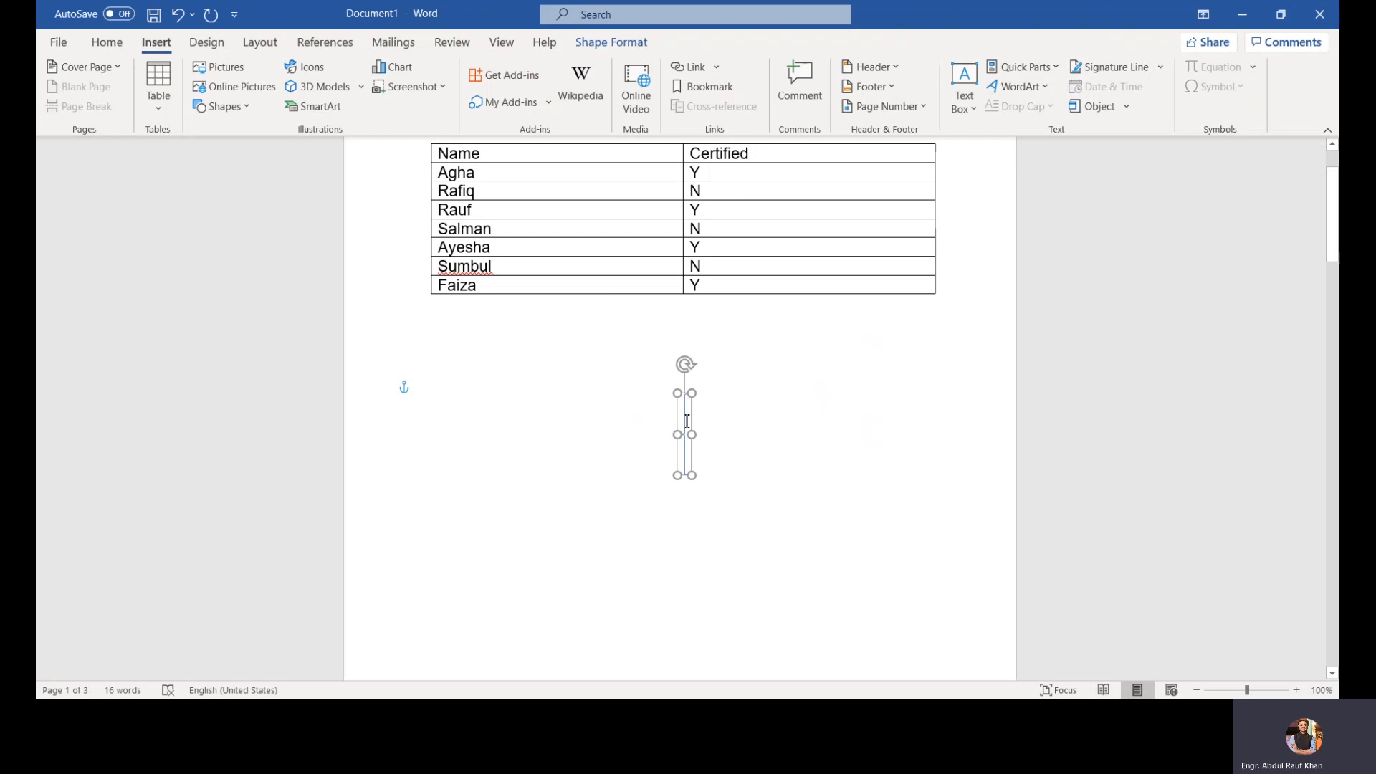
key(Delete)
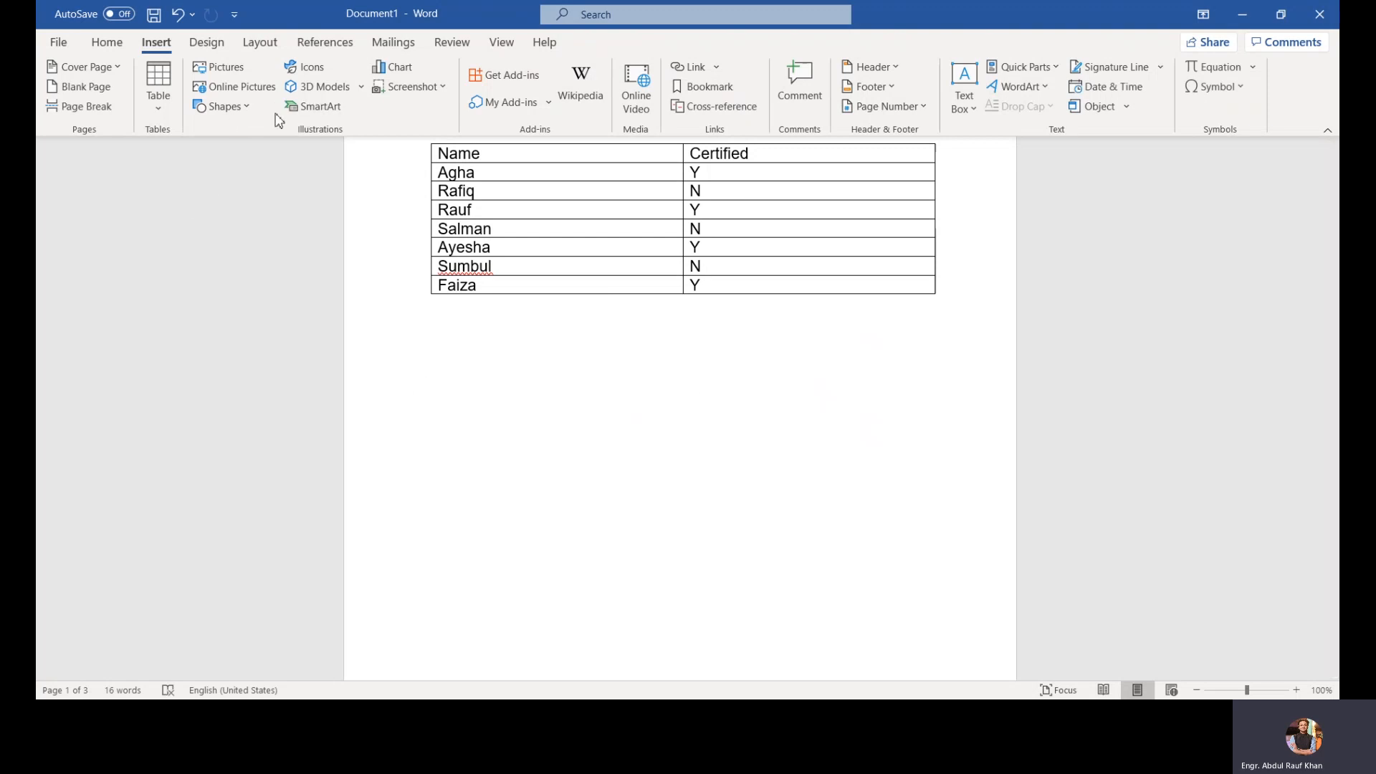
Step: Insert a Basic Chevron Process SmartArt graphic below the table after browsing the SmartArt categories
click(333, 111)
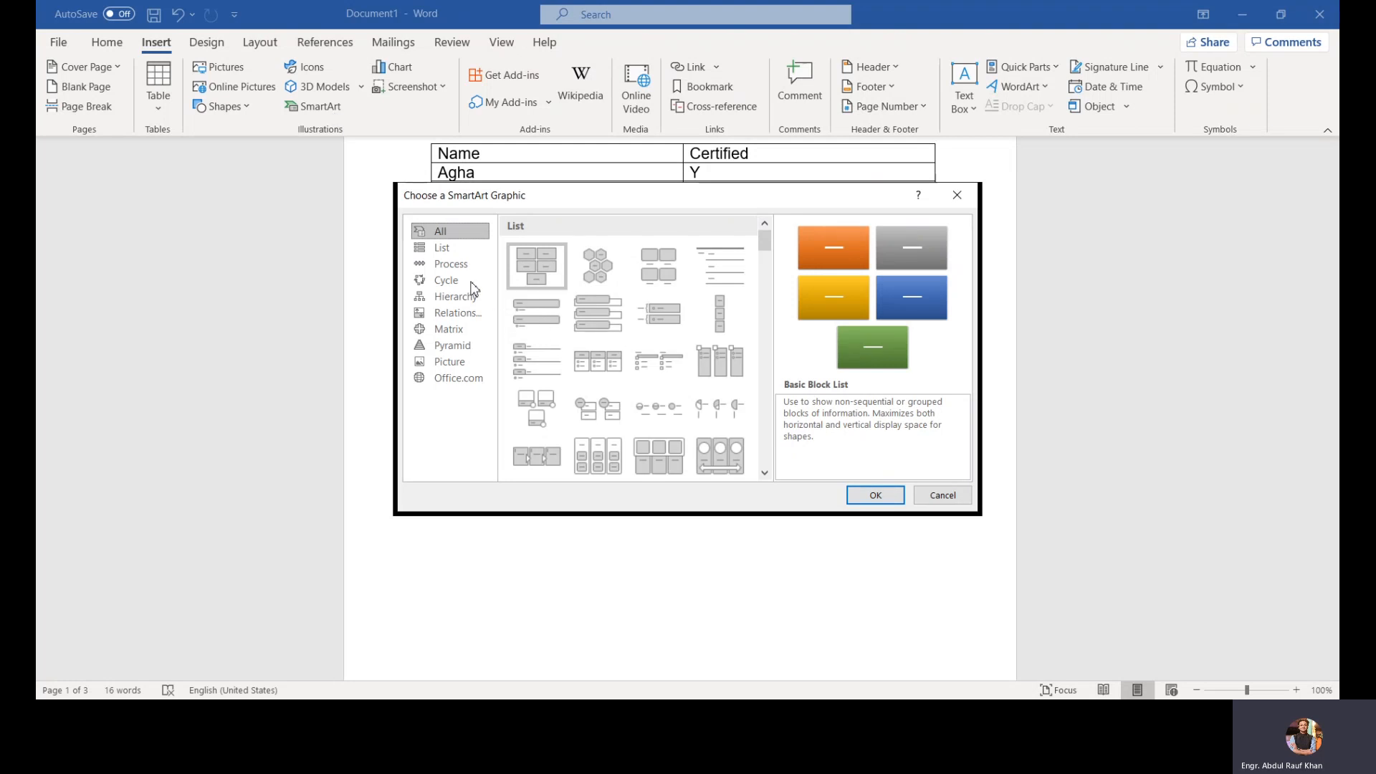
click(437, 280)
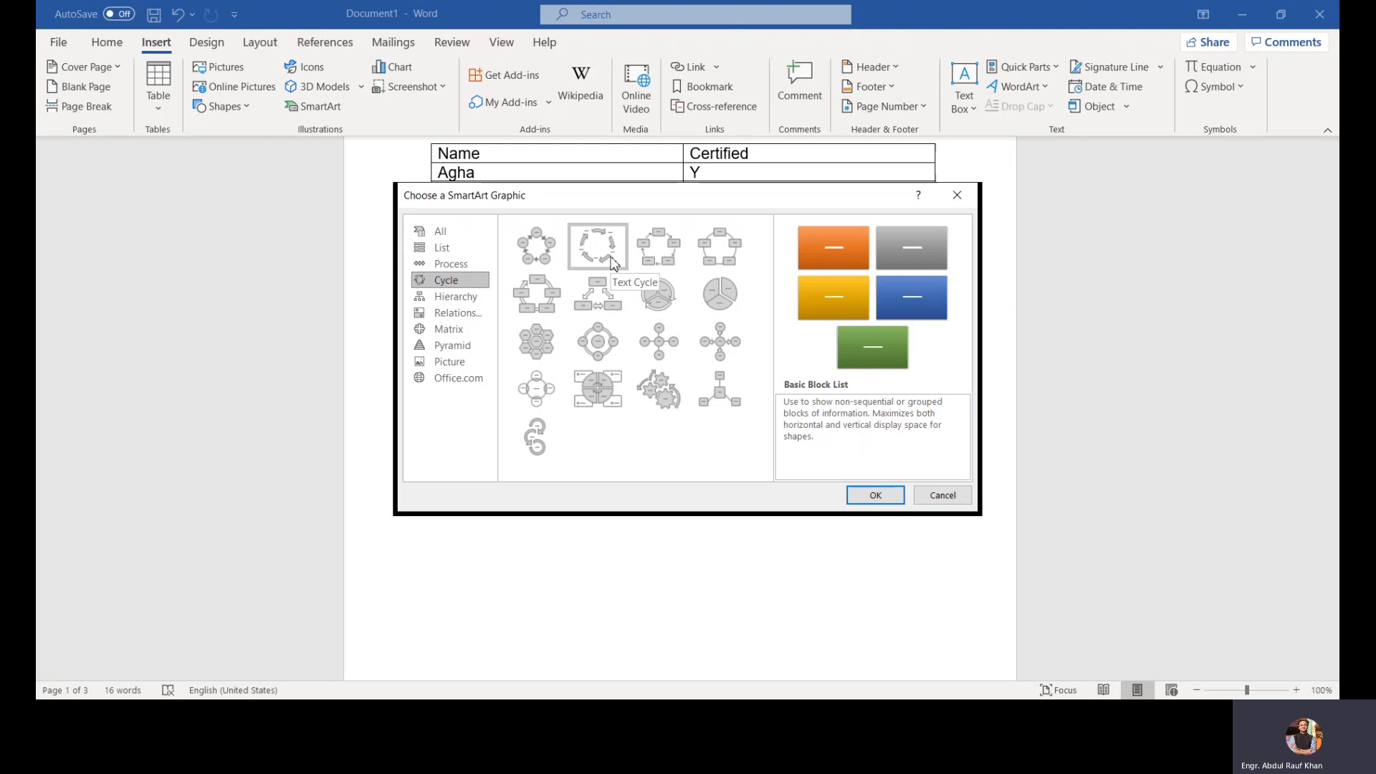
click(478, 272)
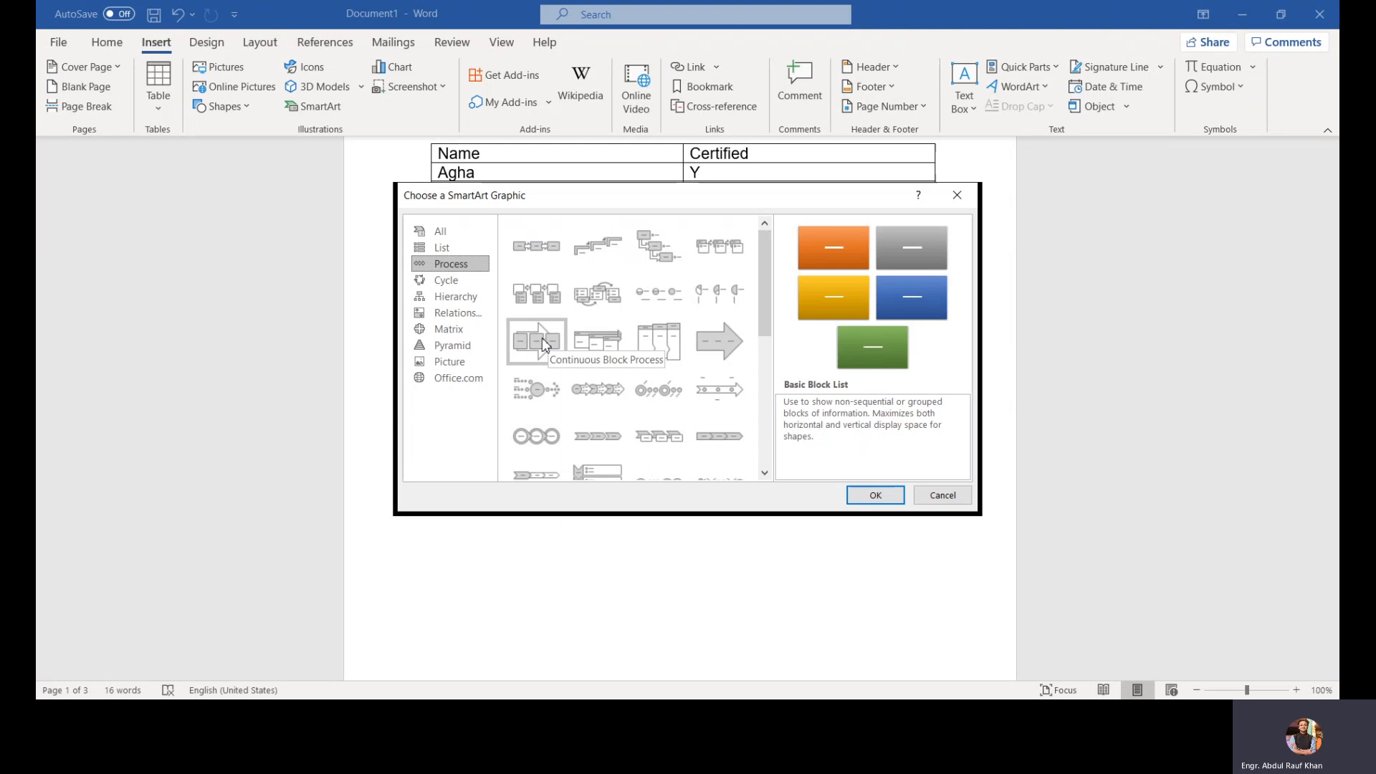
click(464, 244)
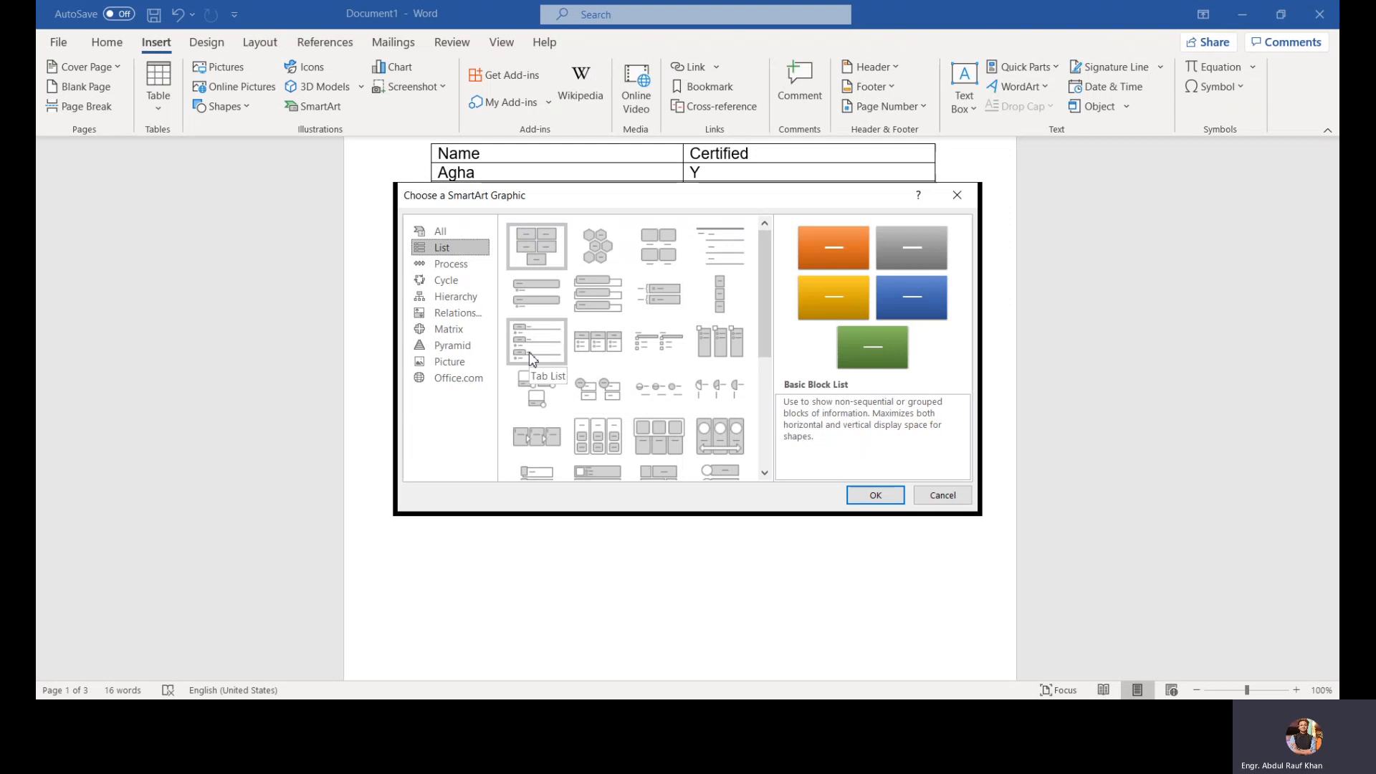
click(454, 295)
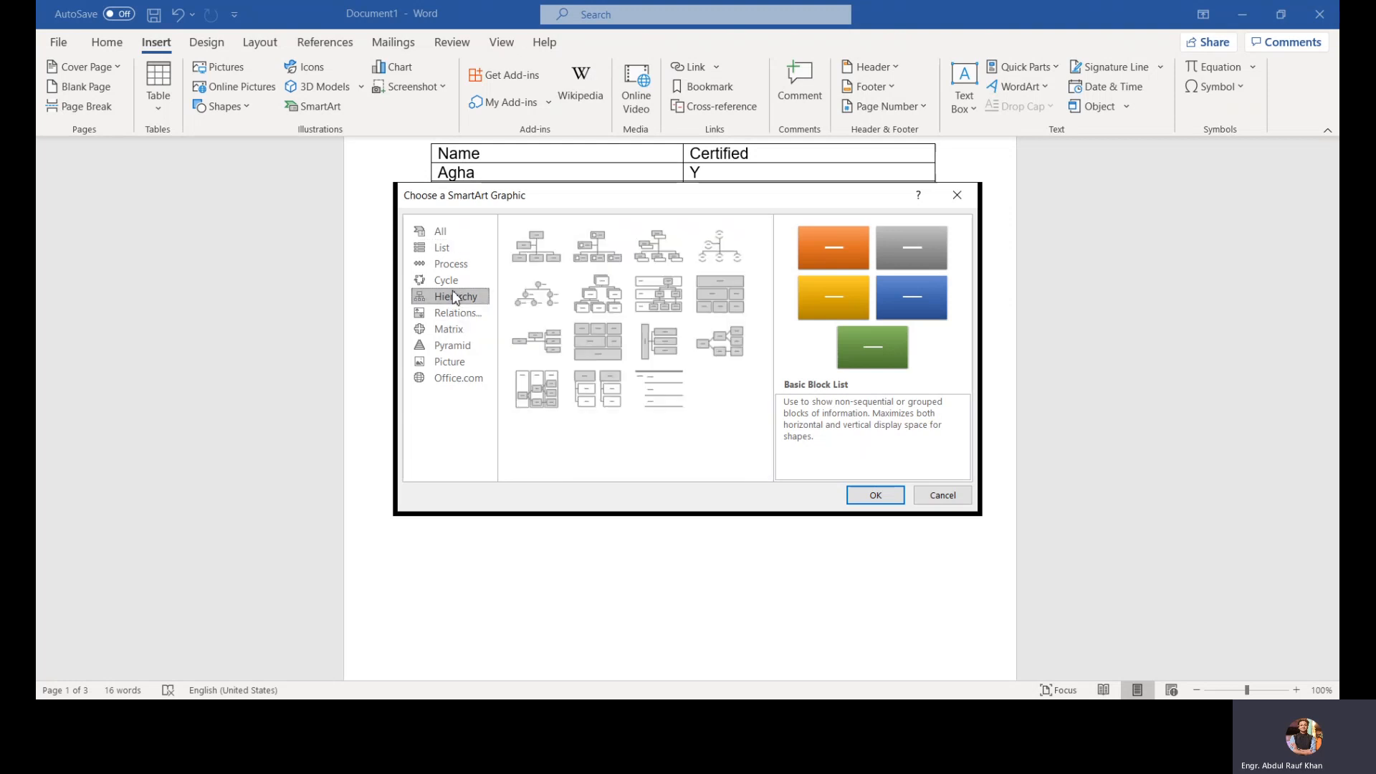
click(462, 279)
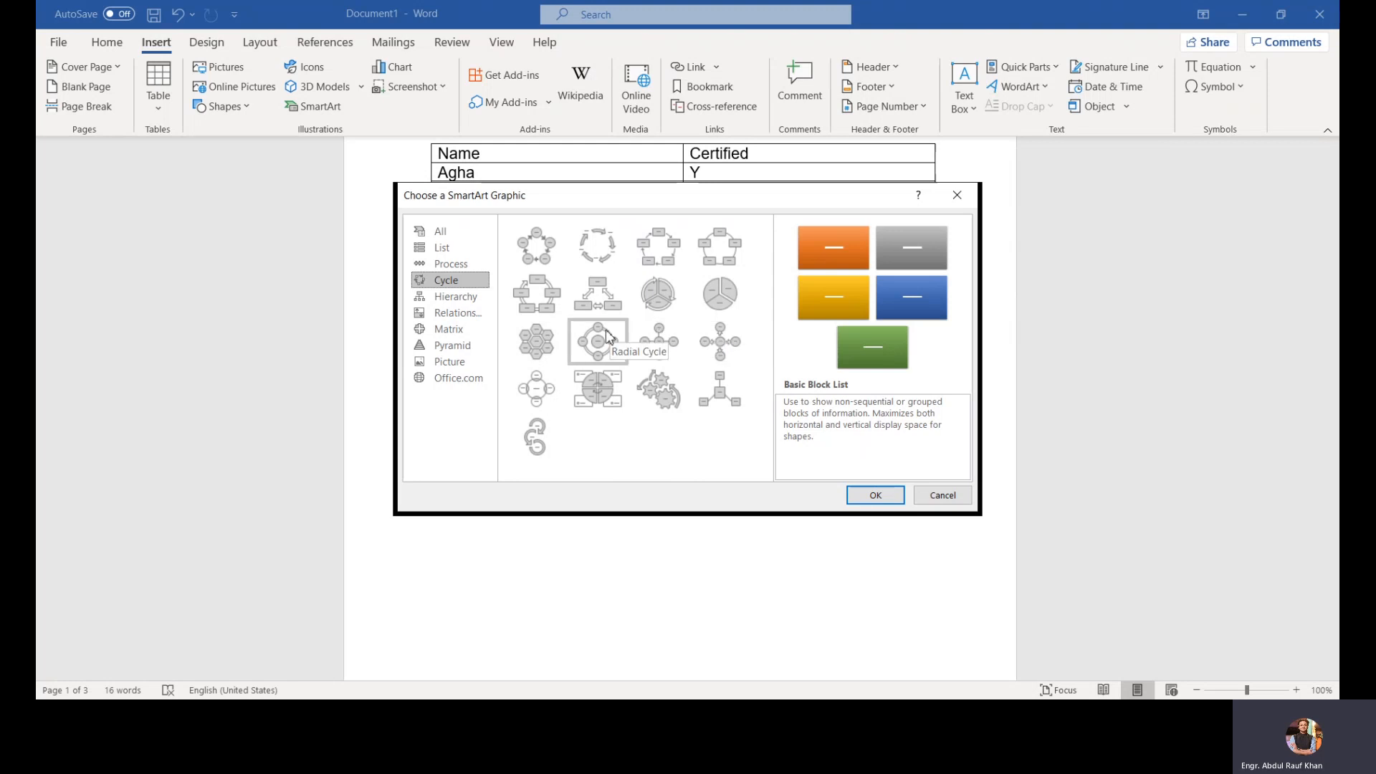
click(451, 263)
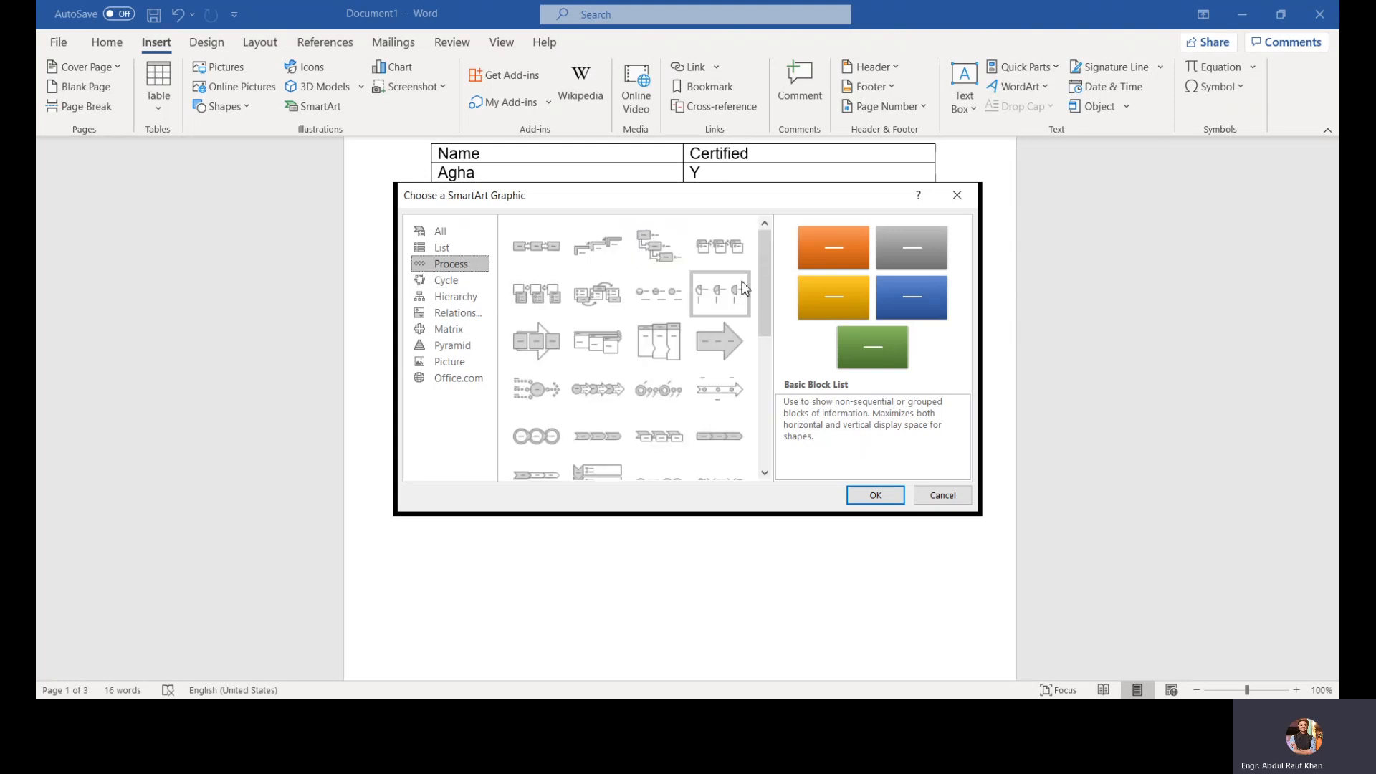
scroll(769, 288, down, 1)
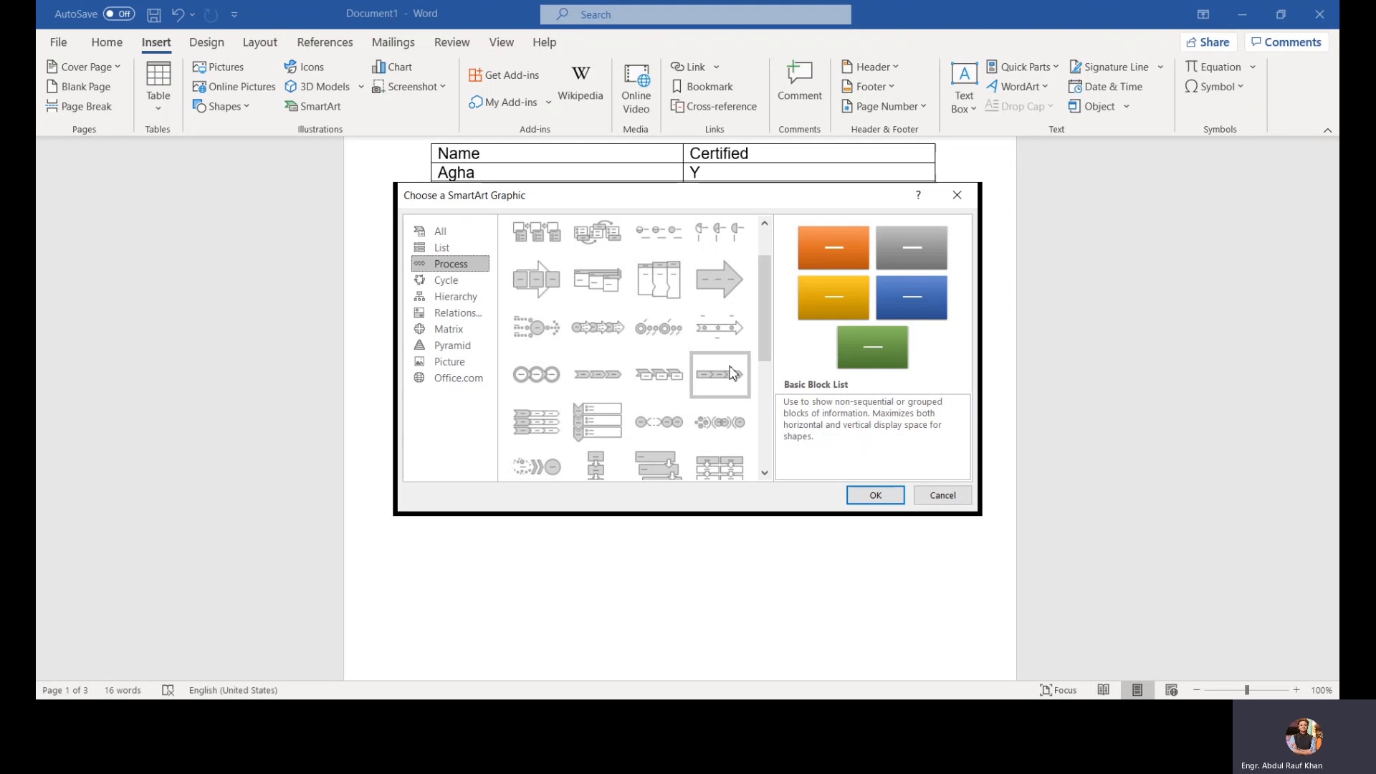
click(619, 378)
click(884, 494)
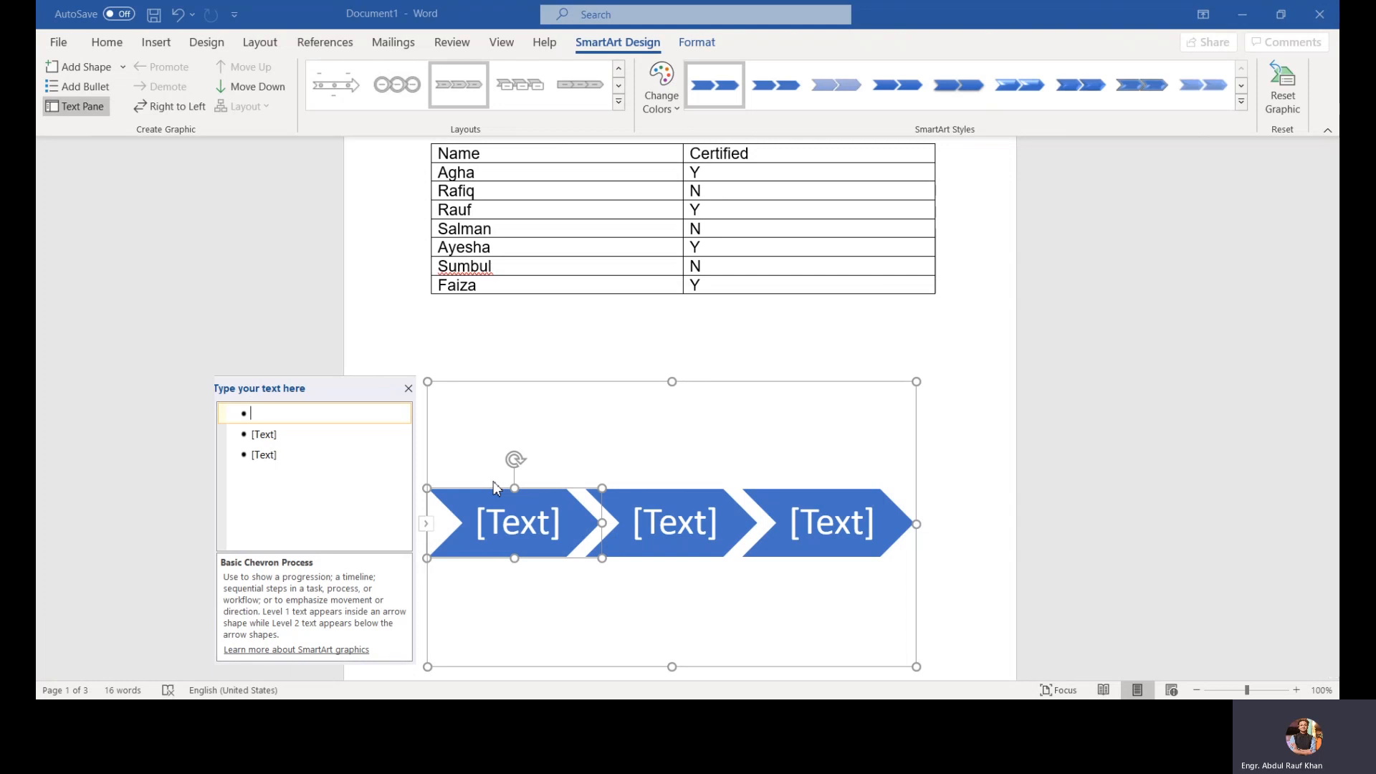
Step: Enter "MS Word" and "MS Excel" as the first two chevron items
text(MS )
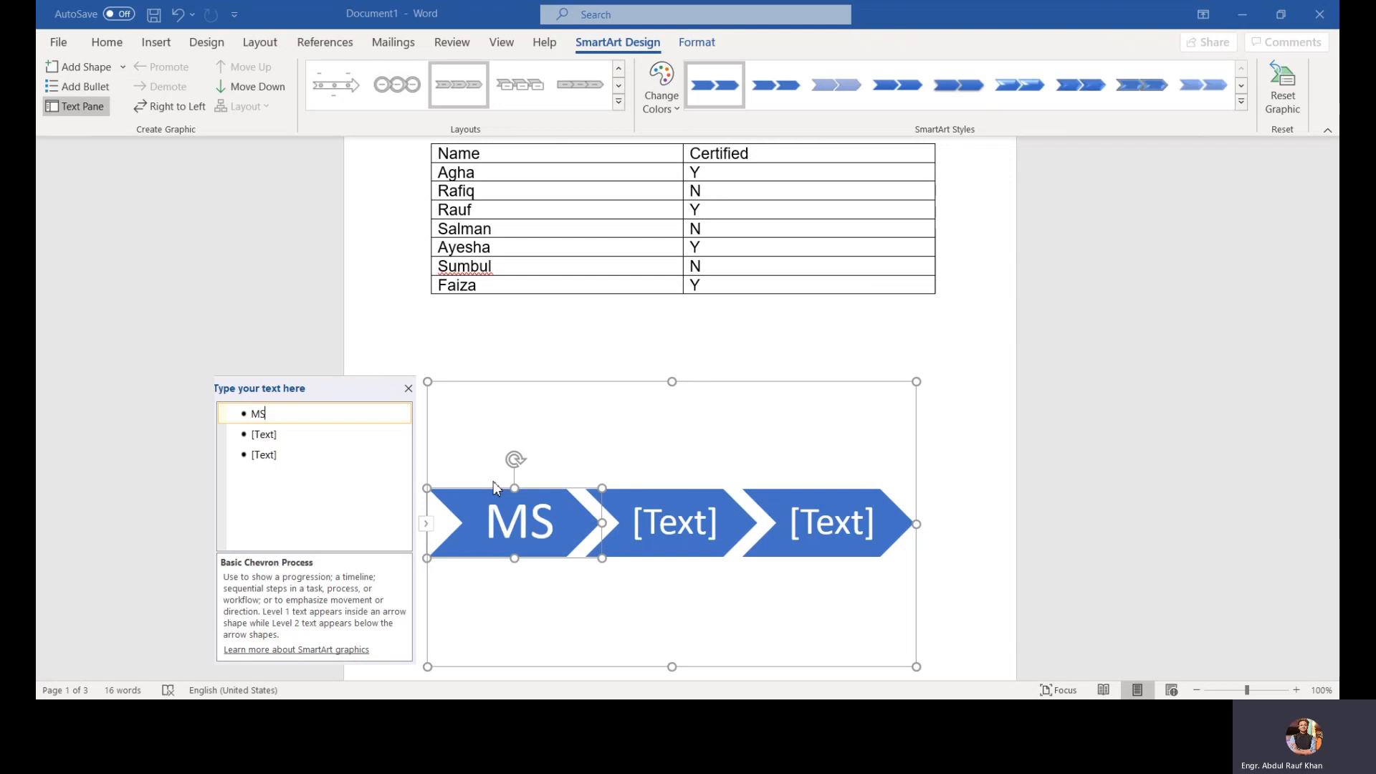
text(Word)
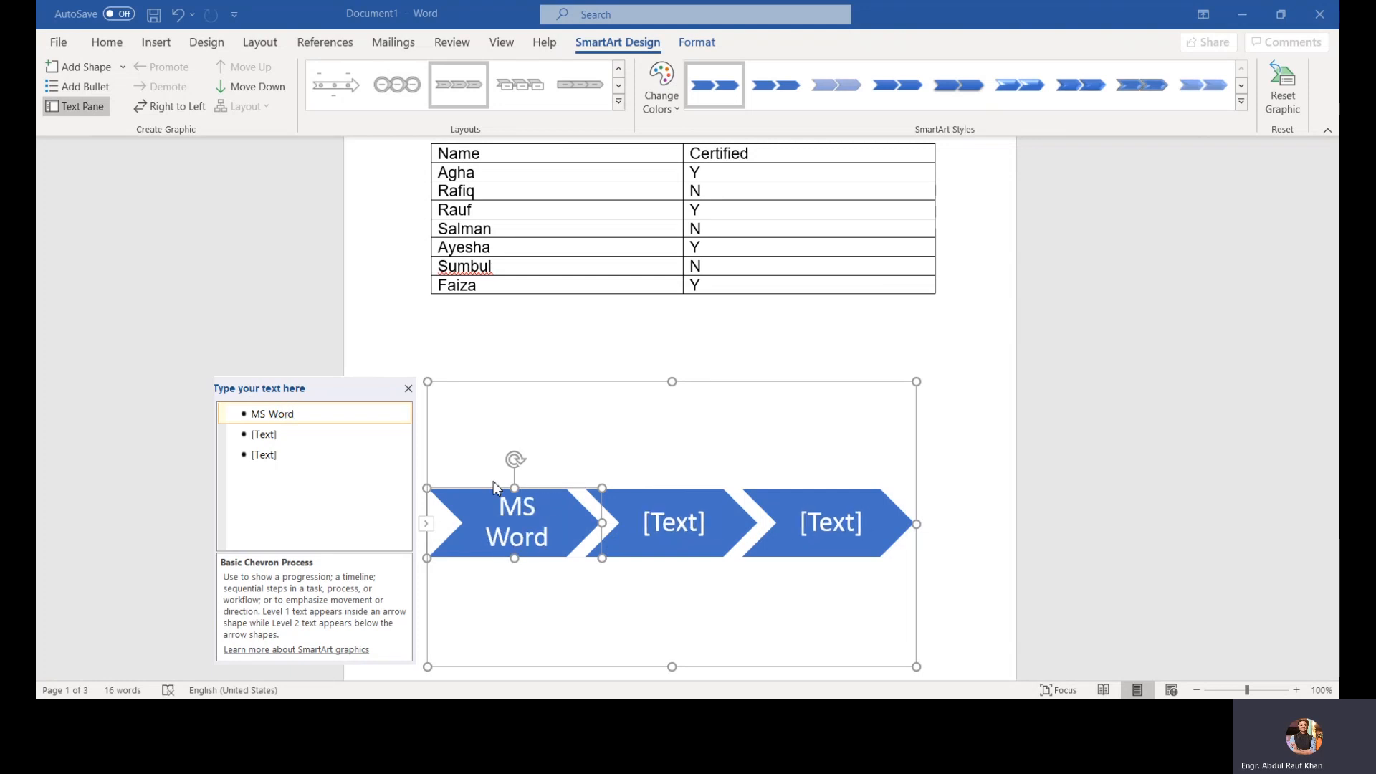
click(671, 531)
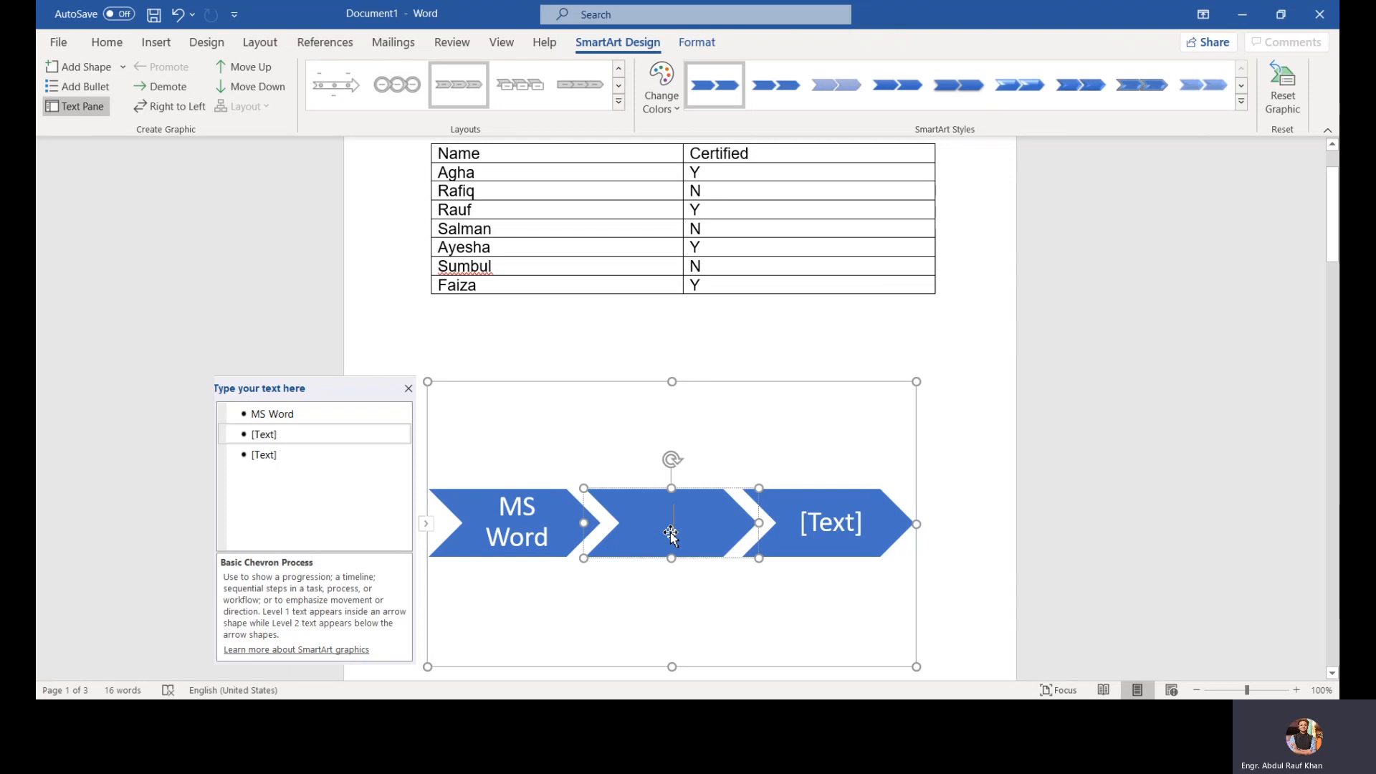
text(Ms)
key(BackSpace)
text(S)
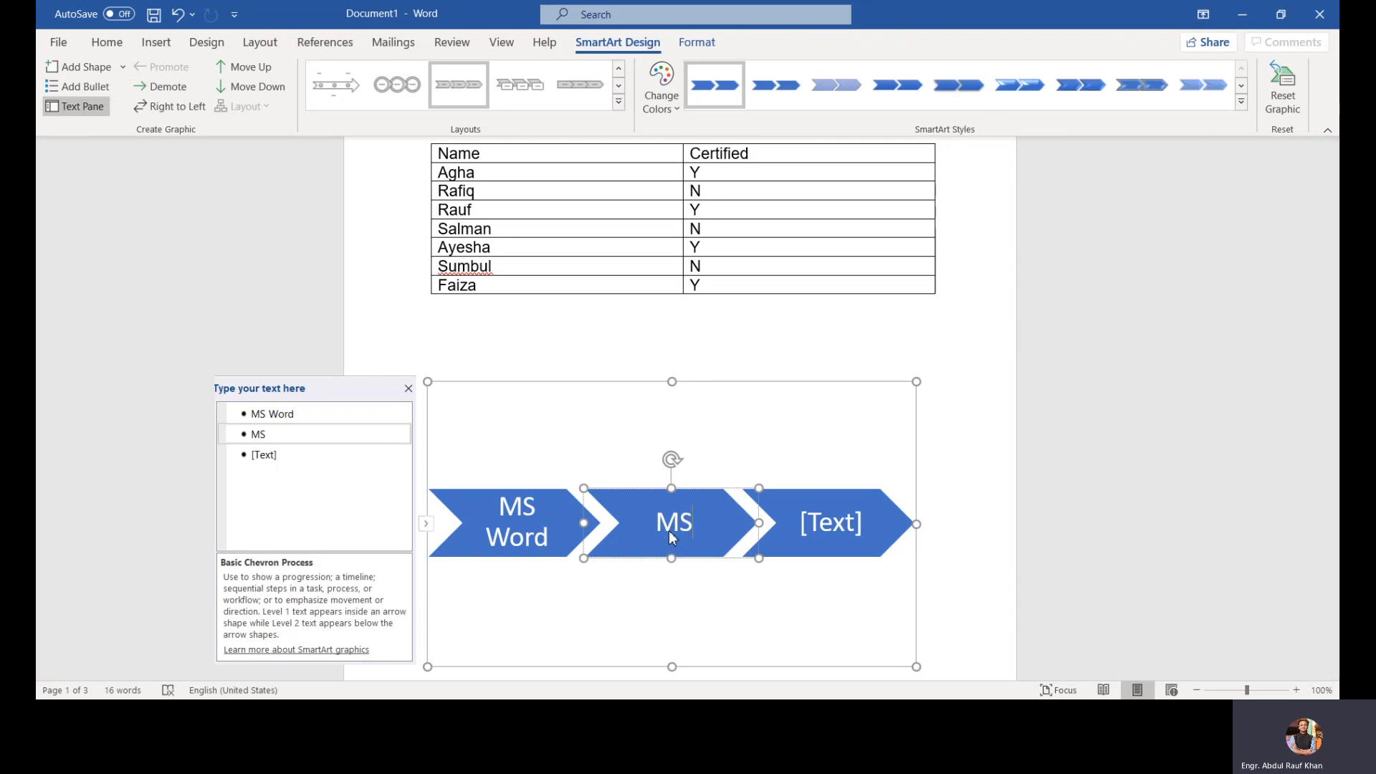
text( Excel)
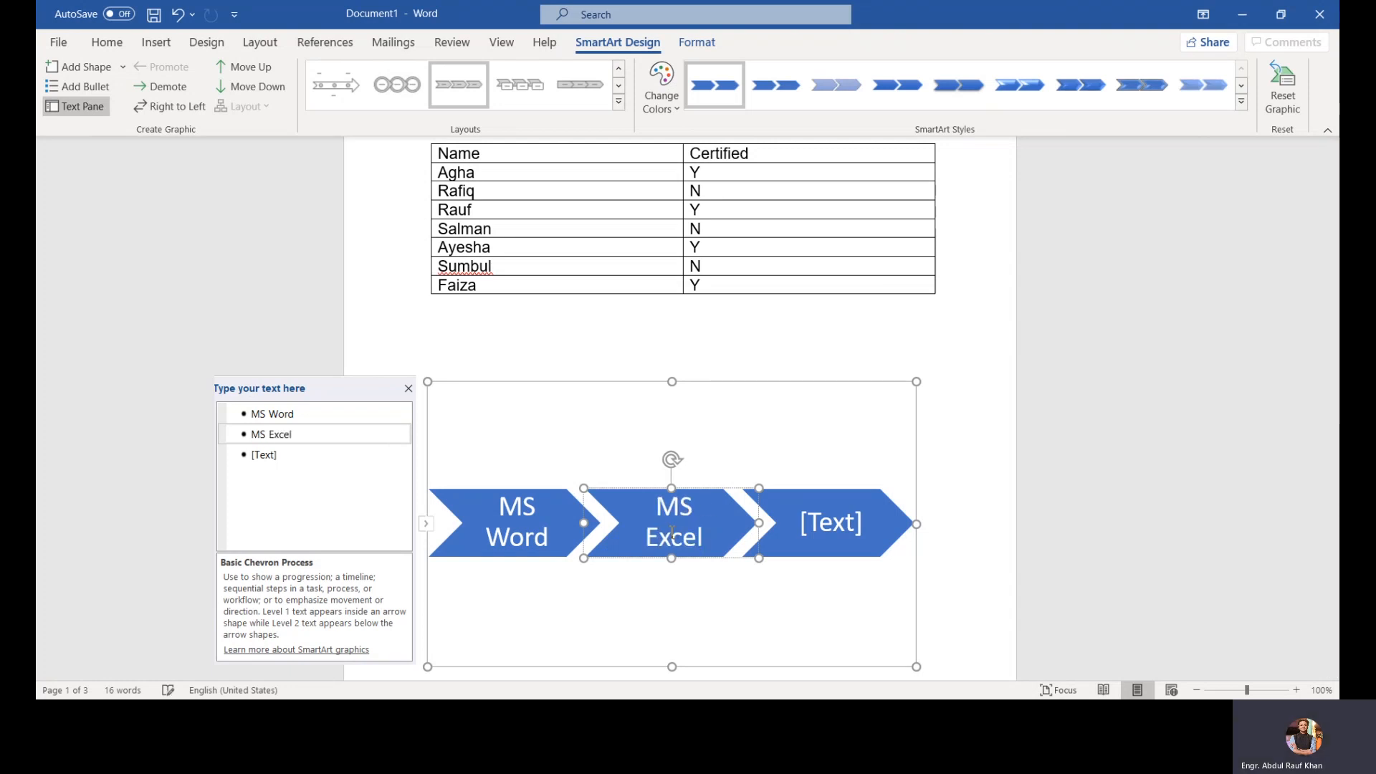
Step: Enter "MS Outlook" as the third chevron item
click(273, 454)
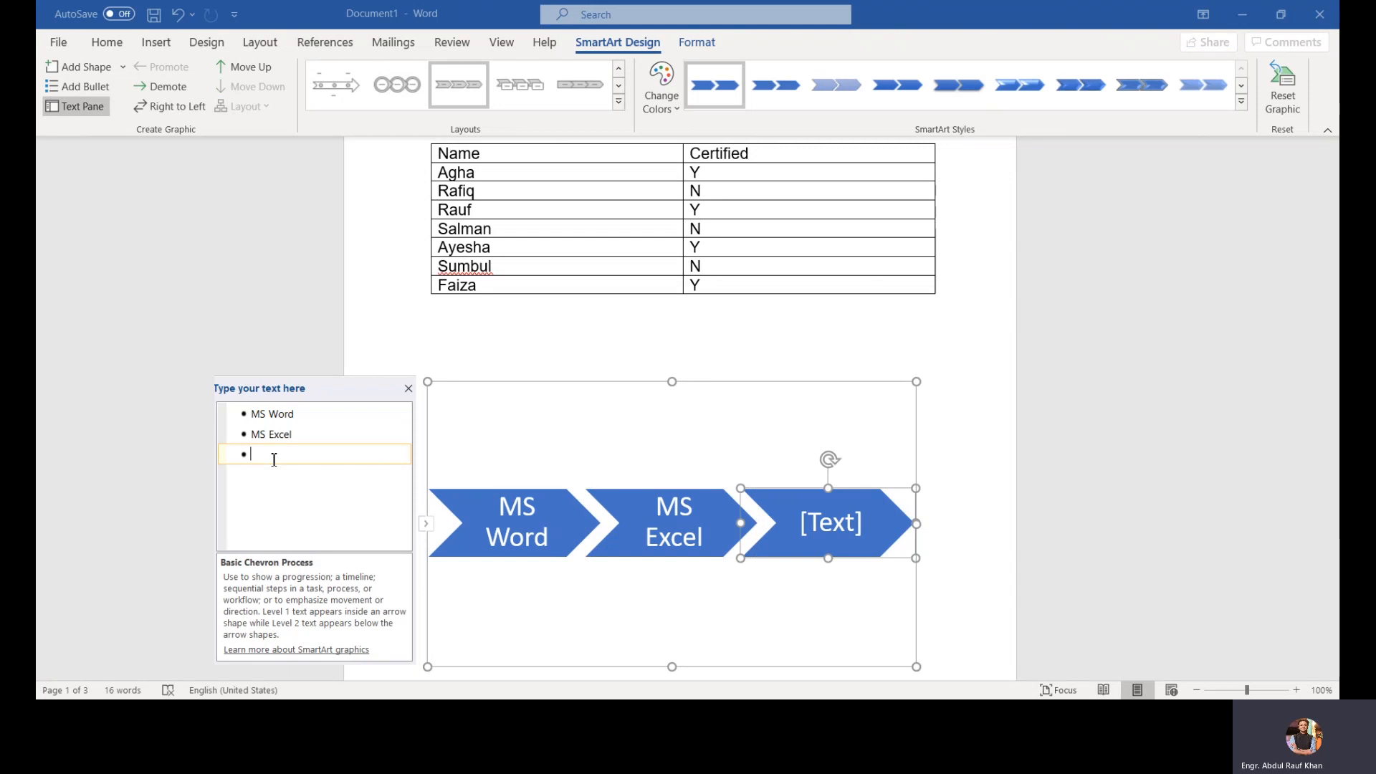
text(Ms)
key(BackSpace)
text(S)
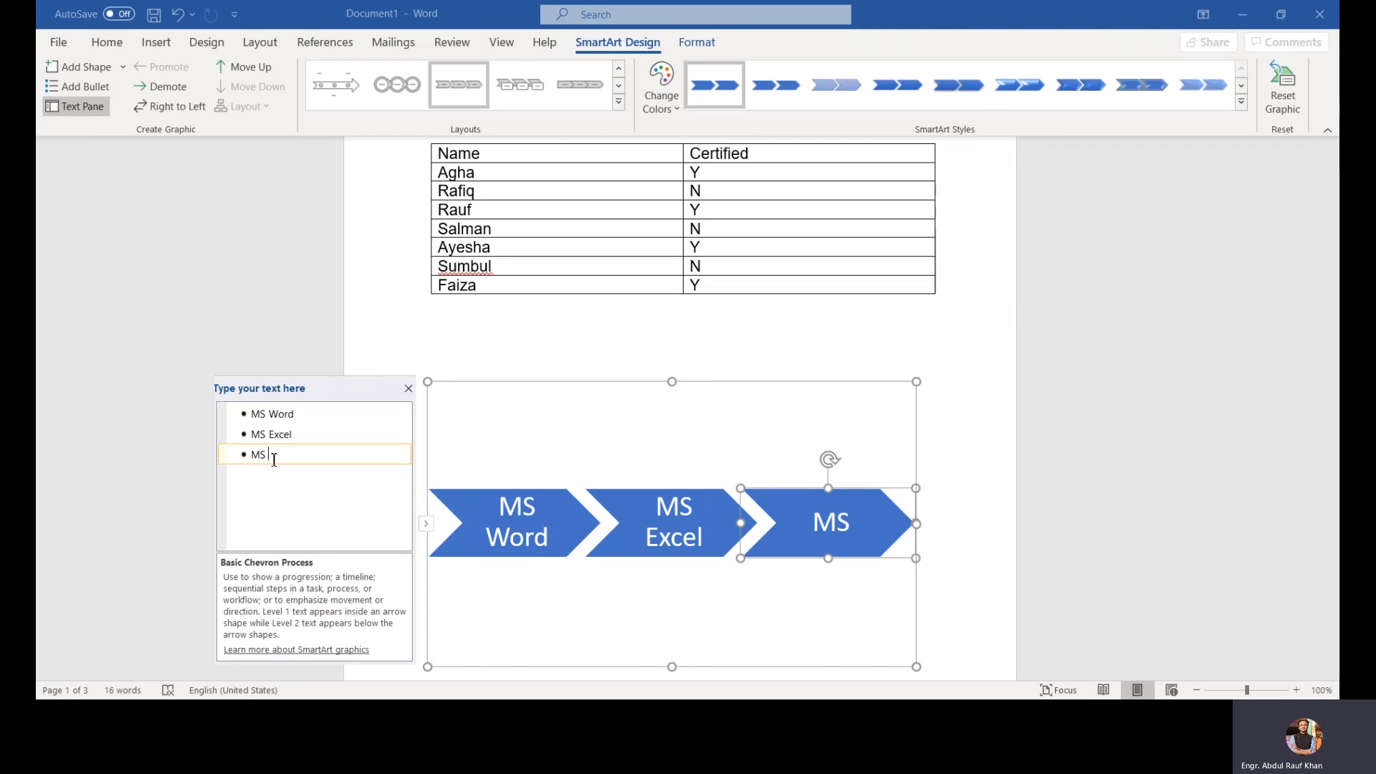
text(Outlooj)
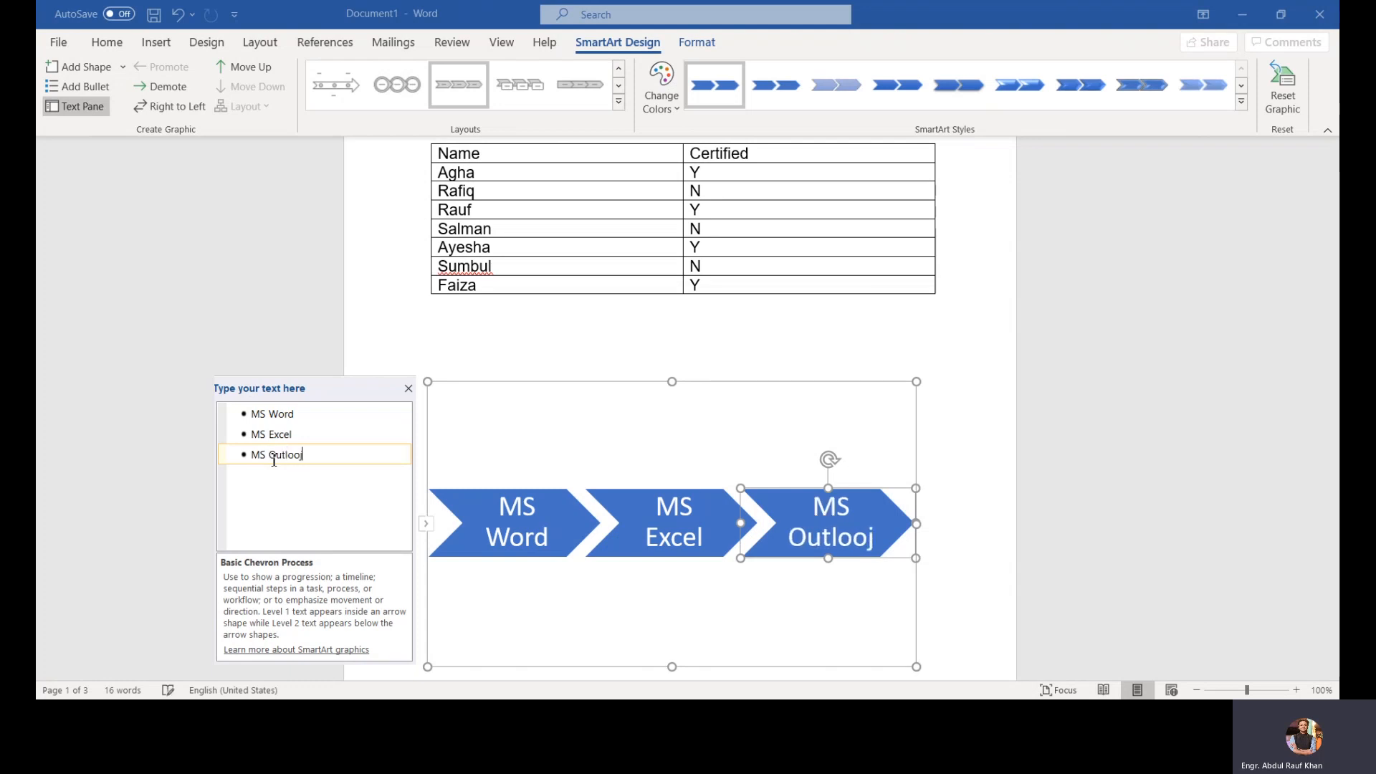
key(BackSpace)
text(k)
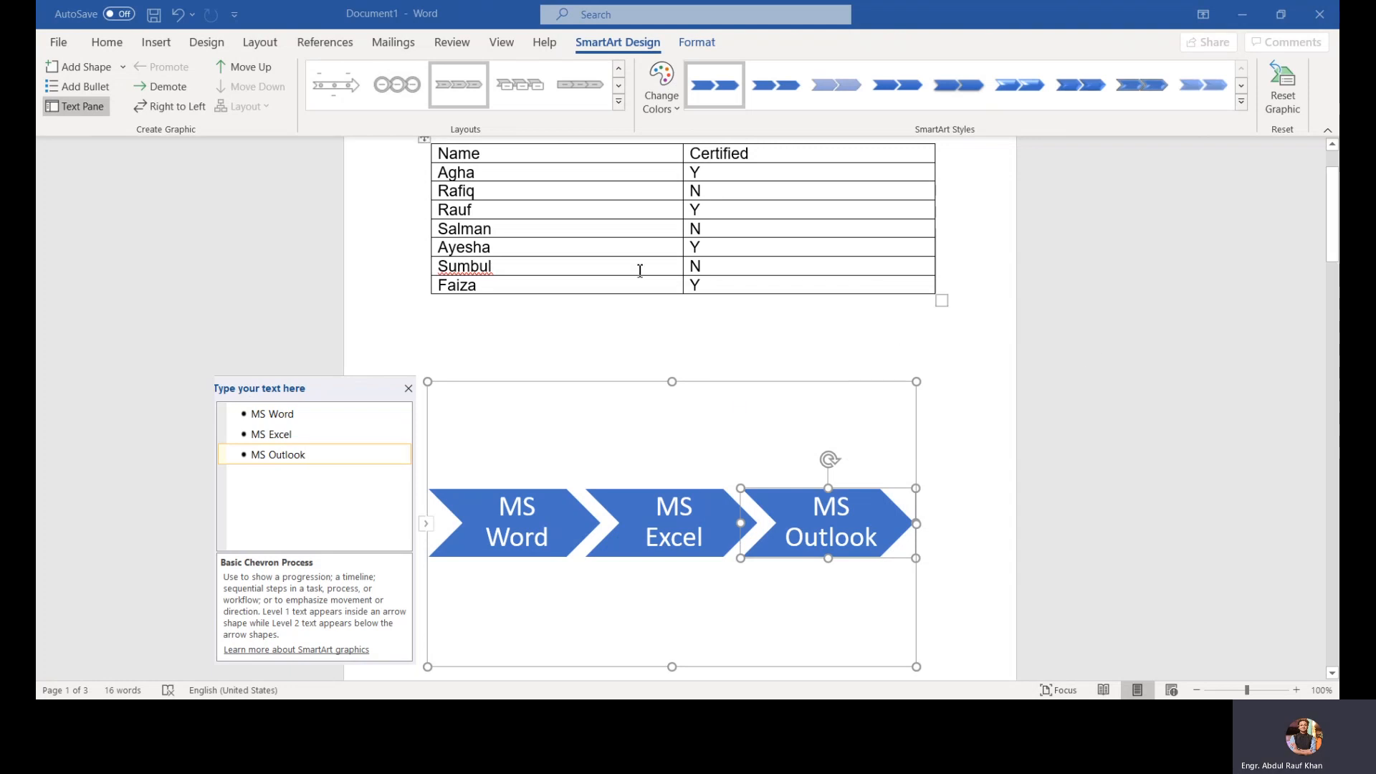
Step: Change the SmartArt colours to an Accent 3 scheme and preview the SmartArt styles gallery
click(662, 108)
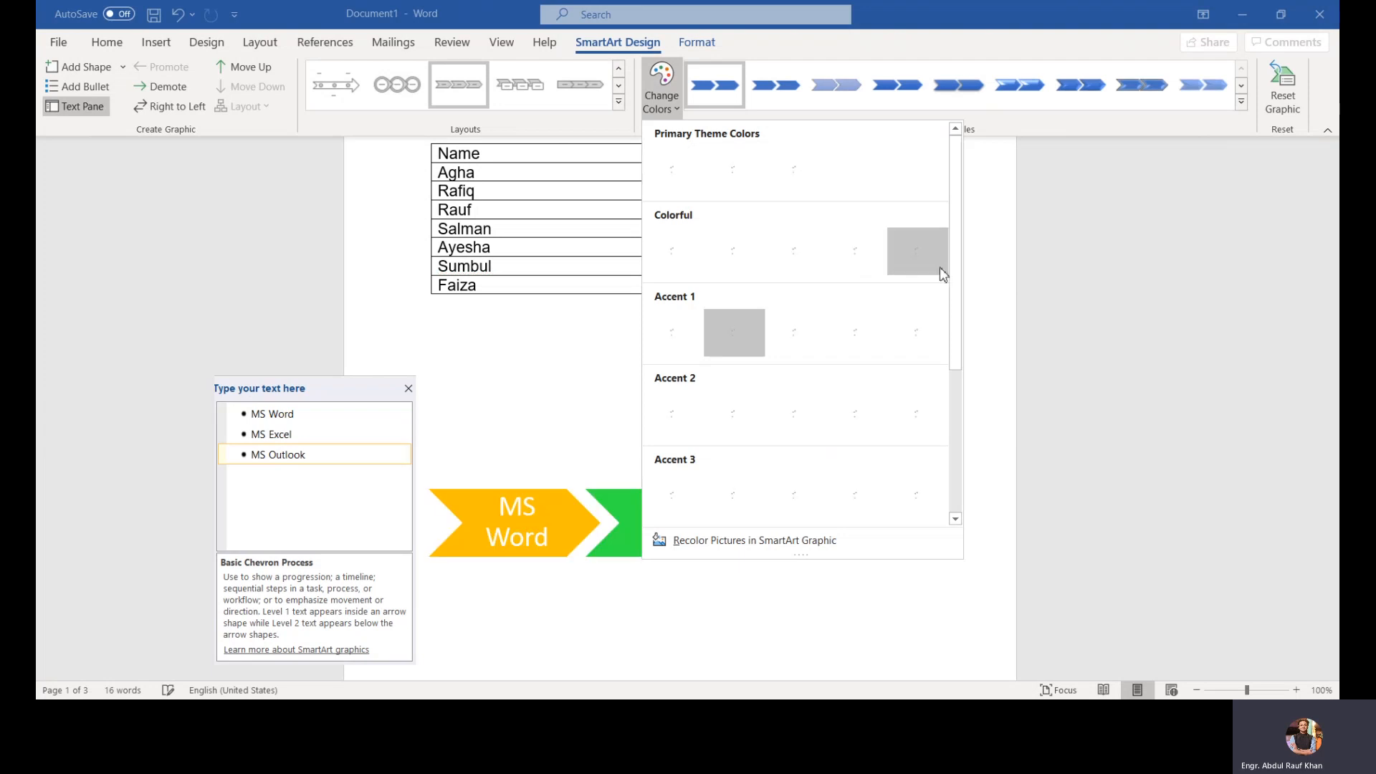
drag(953, 270, 955, 339)
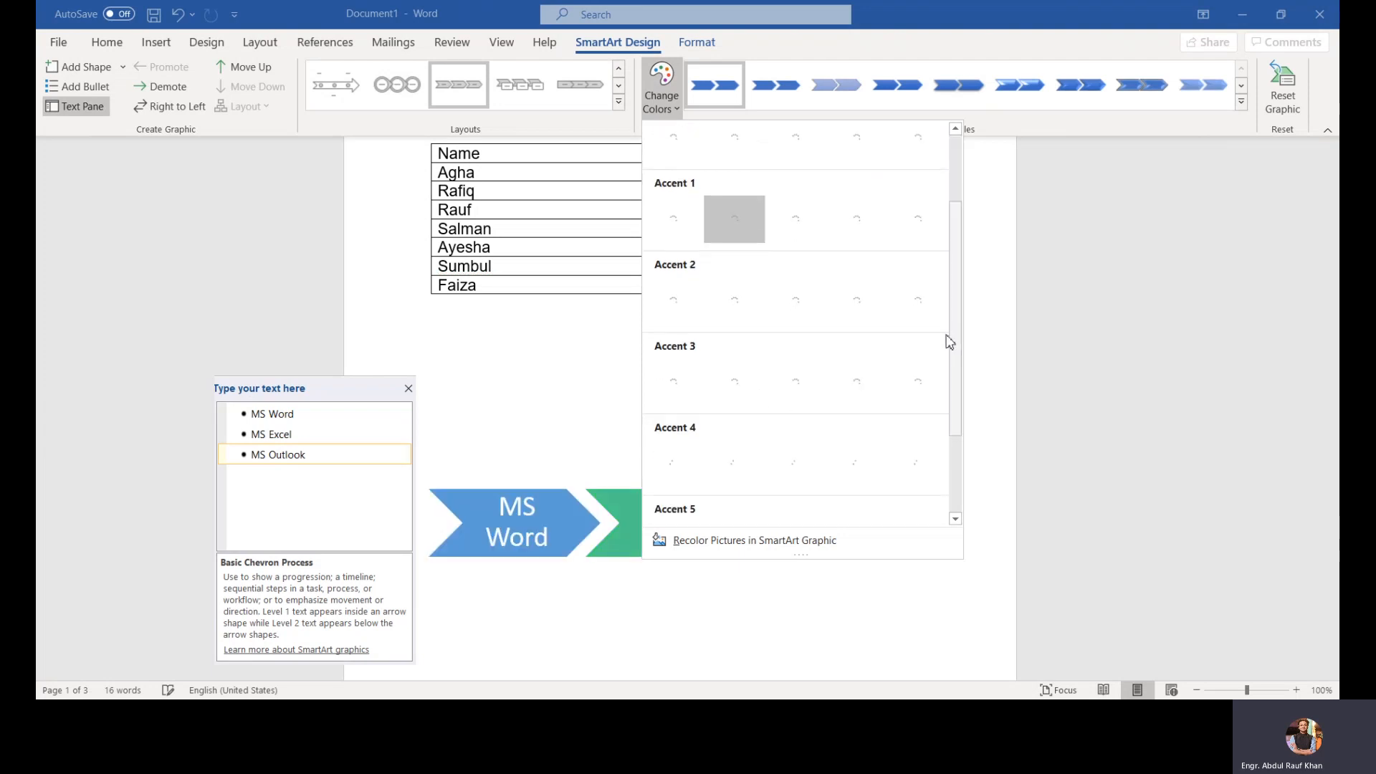
click(757, 391)
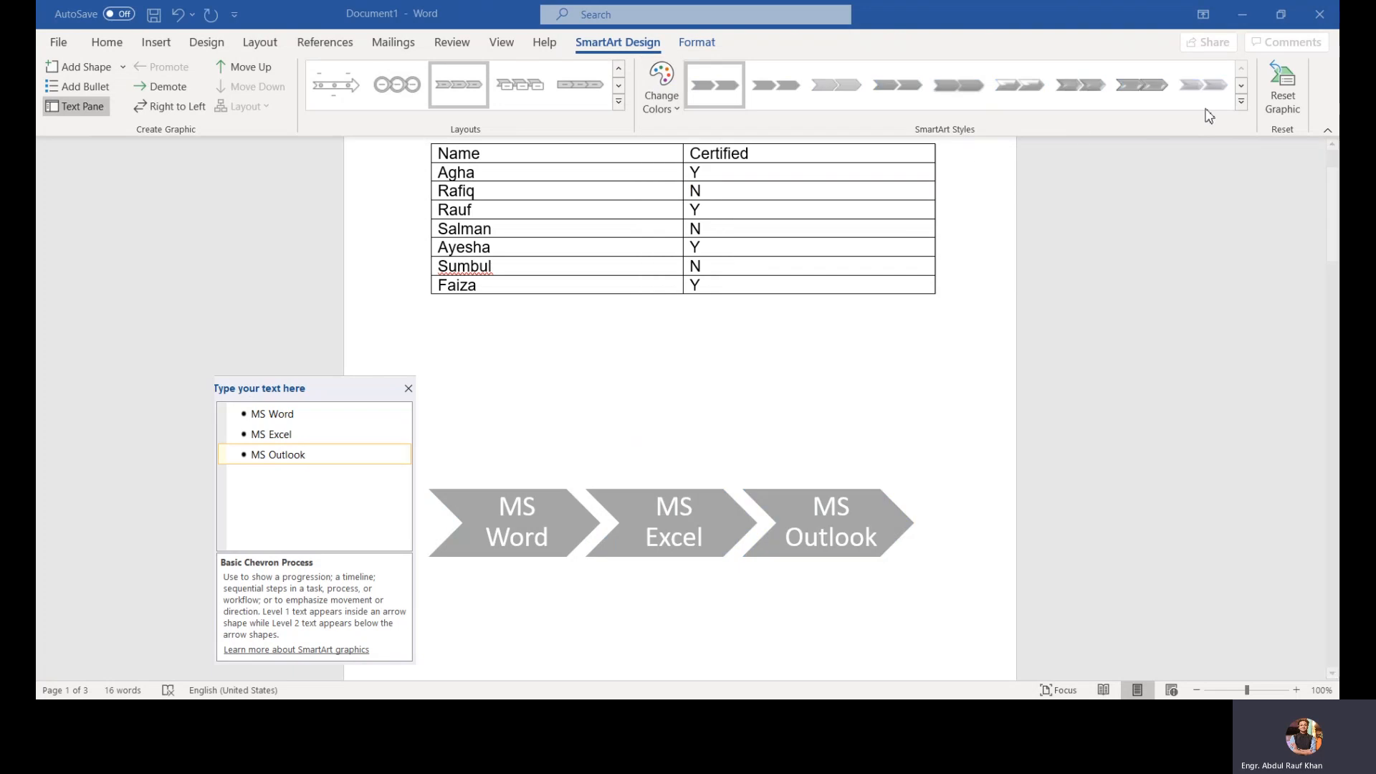
click(1240, 102)
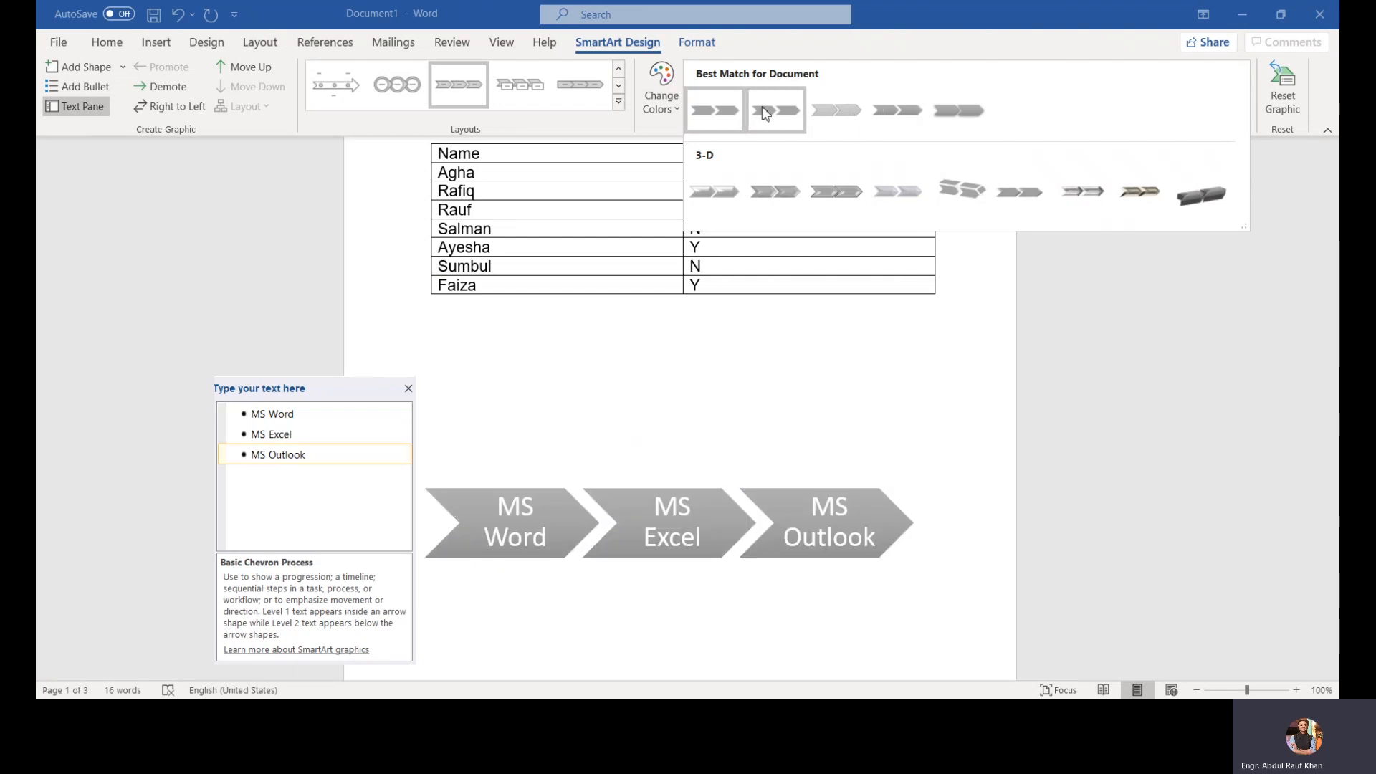
key(Escape)
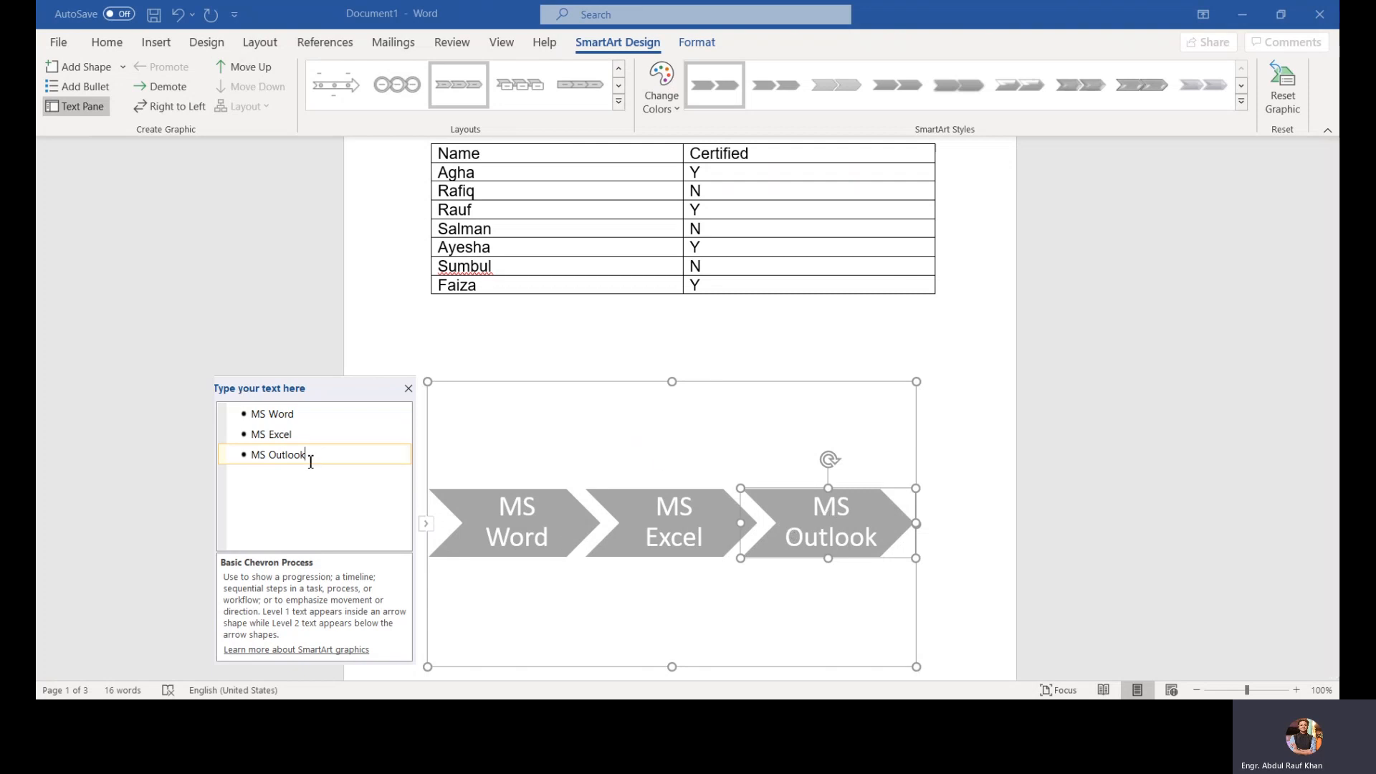
Step: Move the MS Outlook item up to first place and back down to last place
click(267, 66)
click(268, 68)
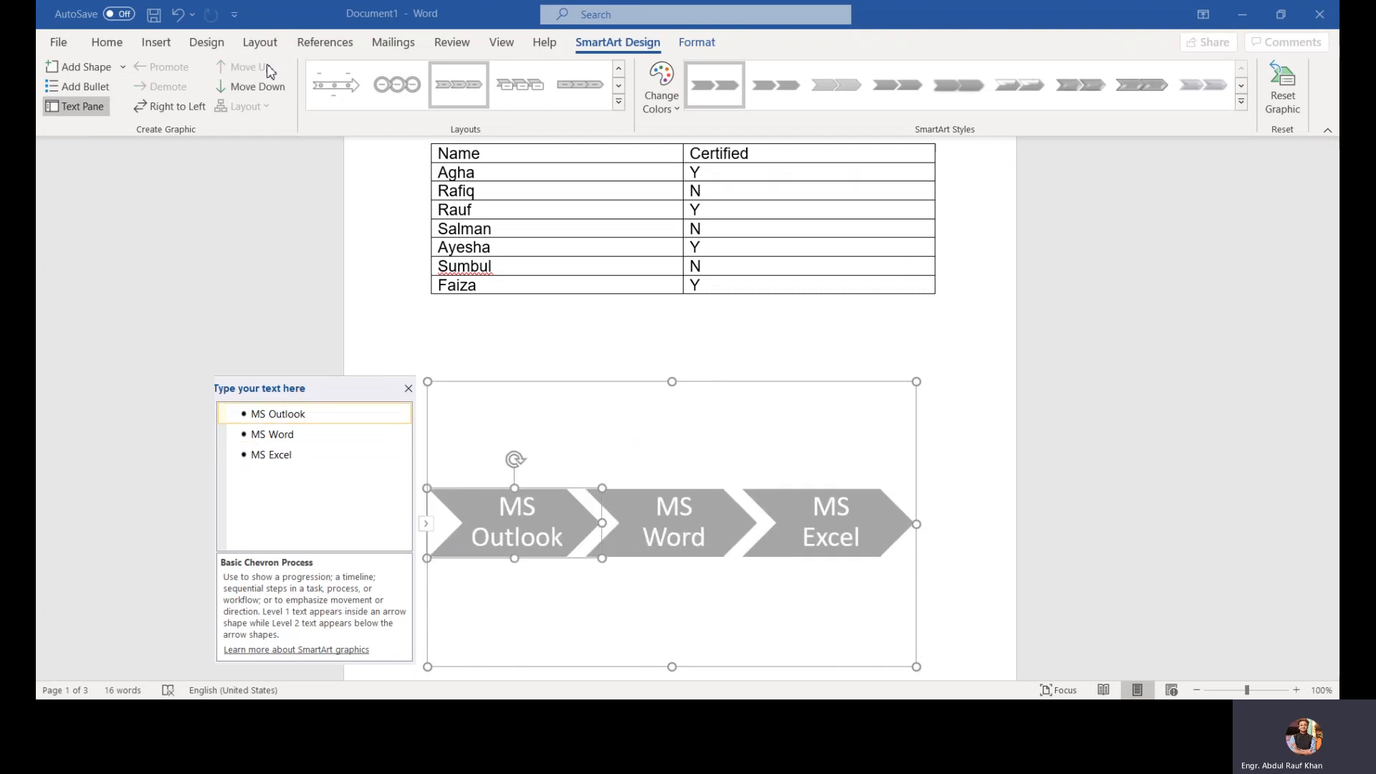
click(265, 87)
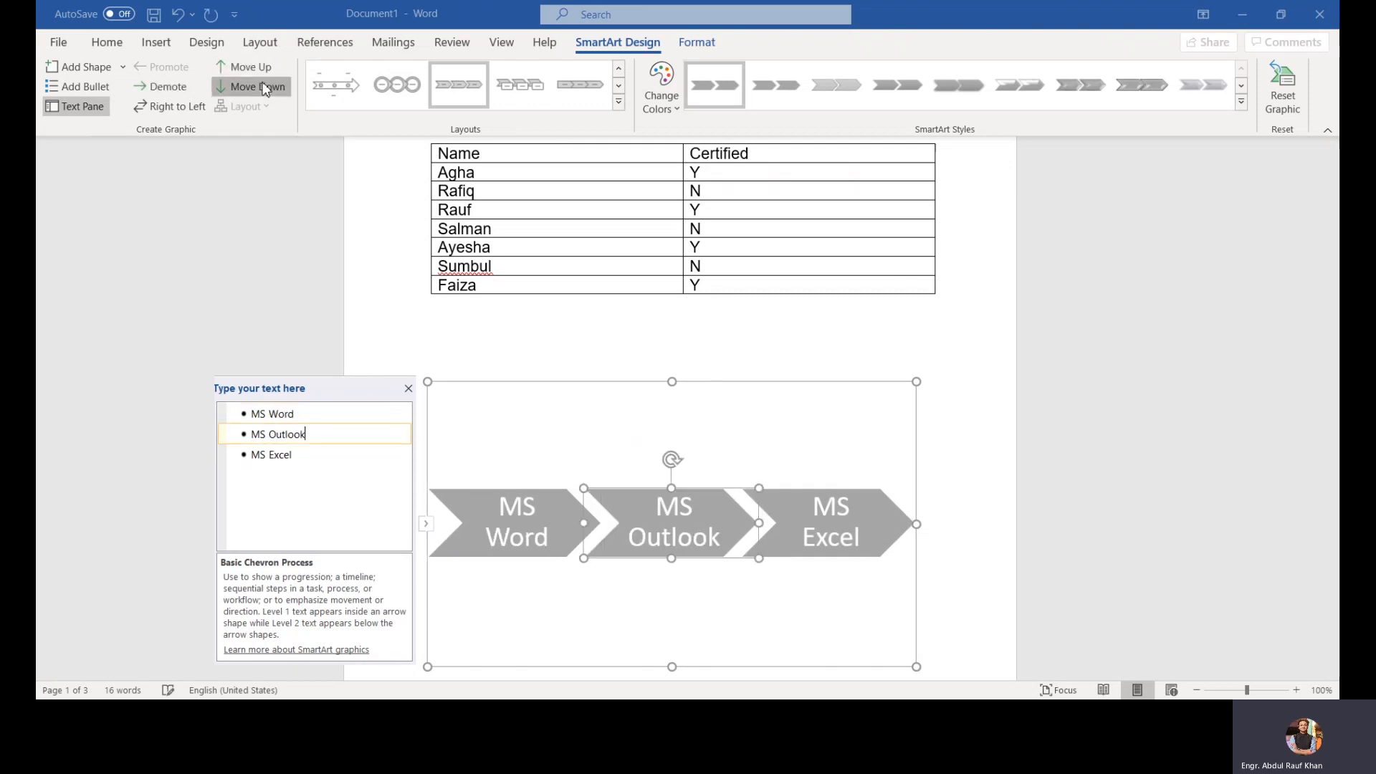
click(265, 87)
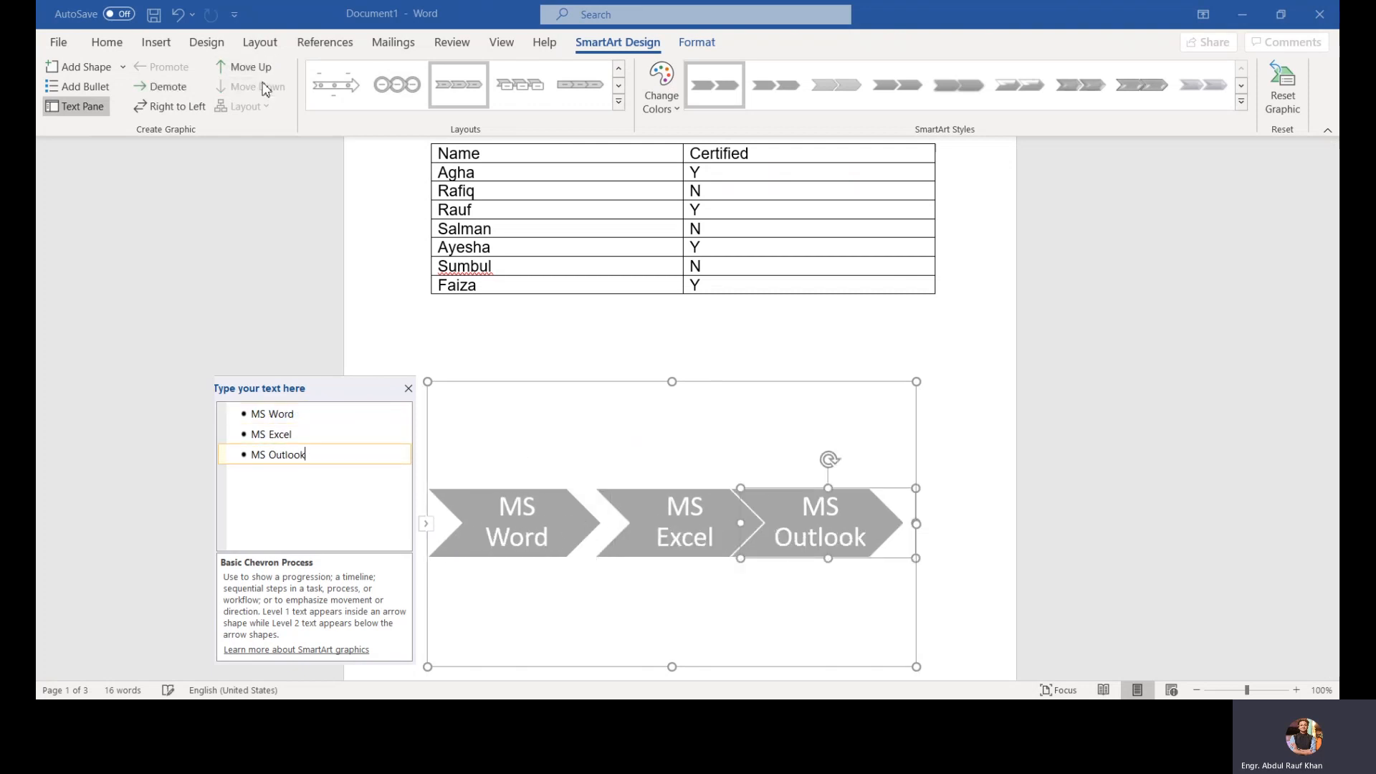
Step: Demote the MS Outlook item, promote it back to a chevron, and close the SmartArt text pane
click(181, 89)
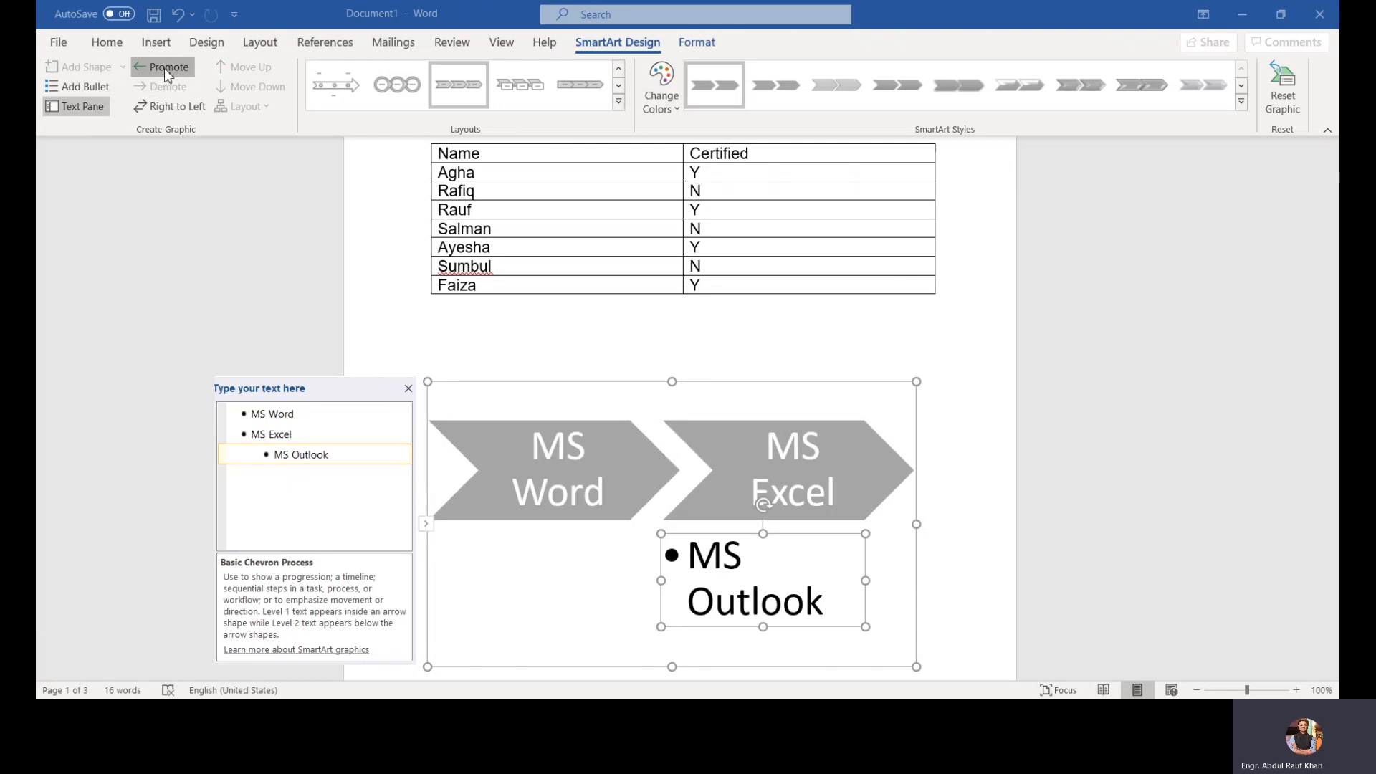
click(165, 69)
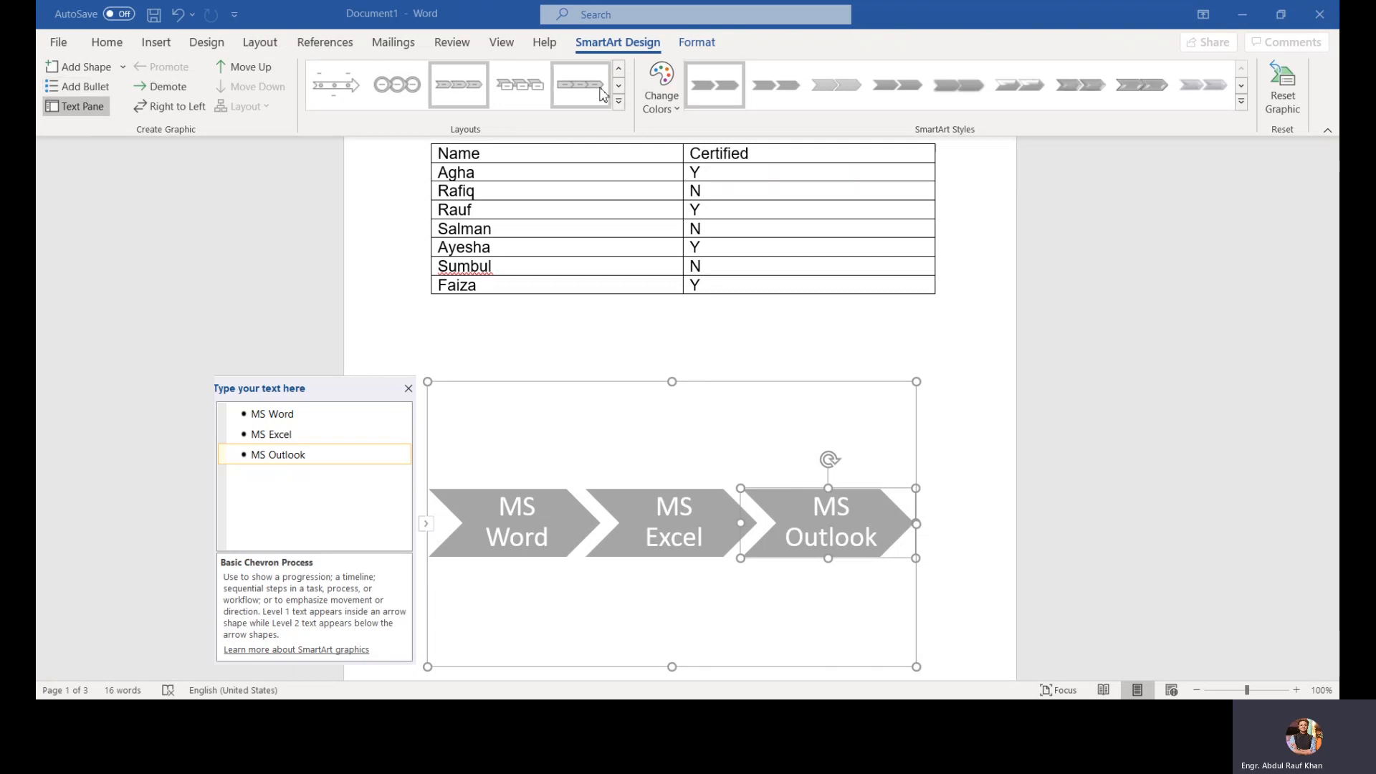
click(407, 388)
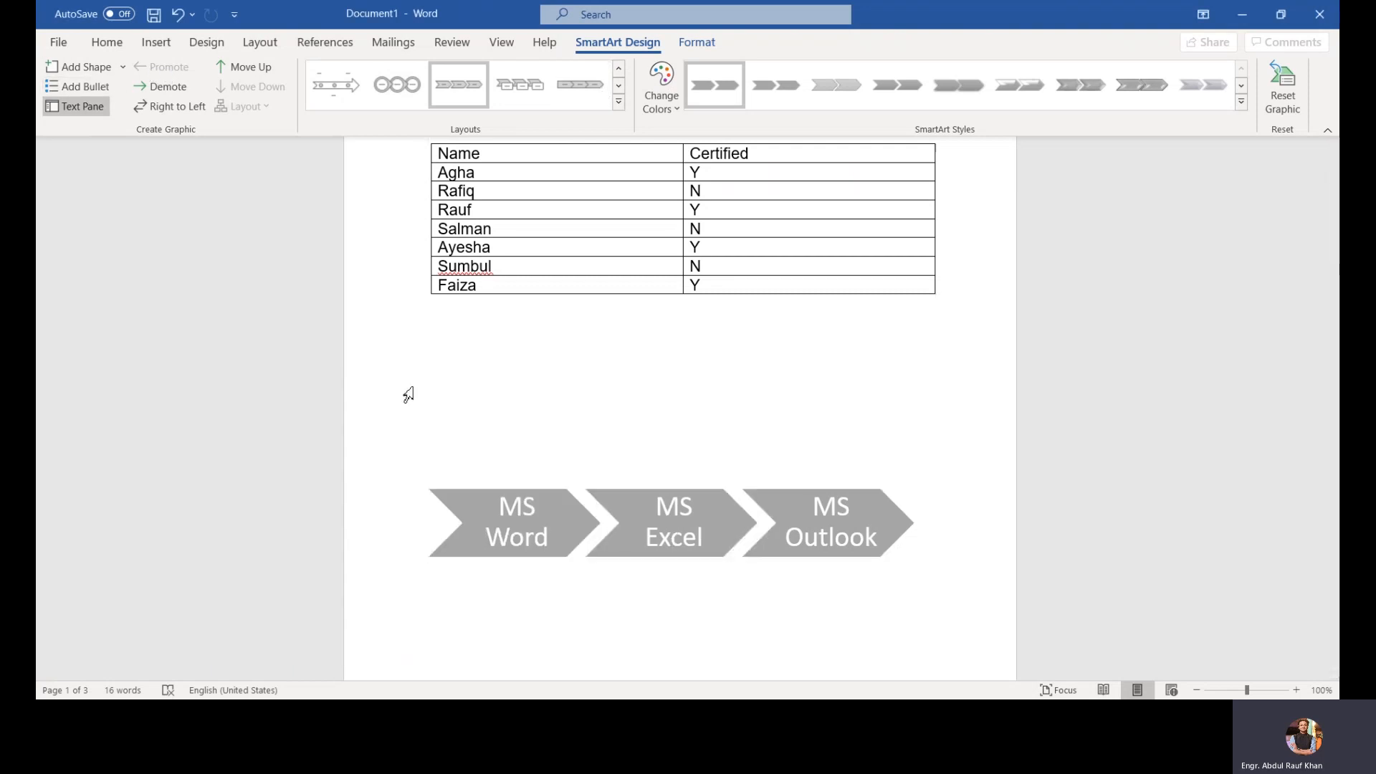
Step: Reset the SmartArt graphic to its default style and colours
right_click(515, 423)
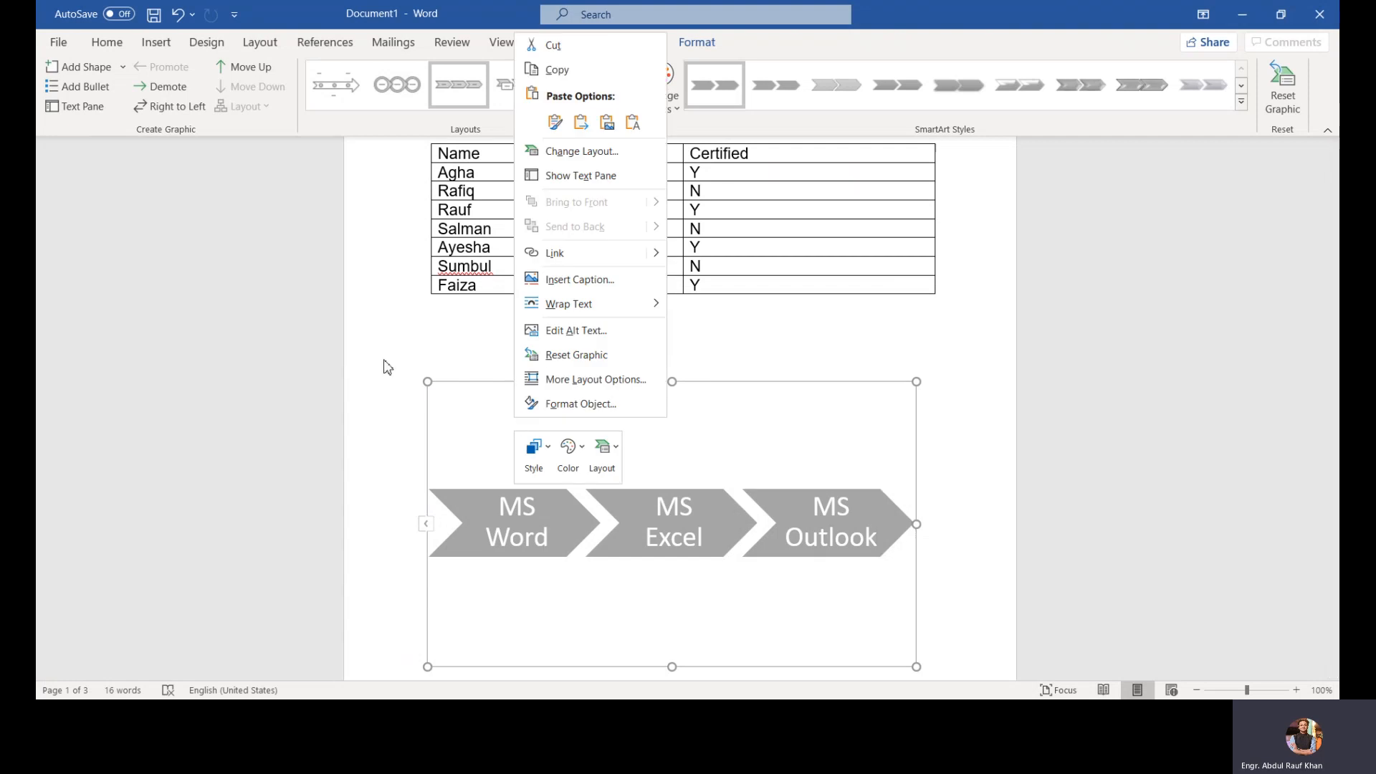
click(859, 569)
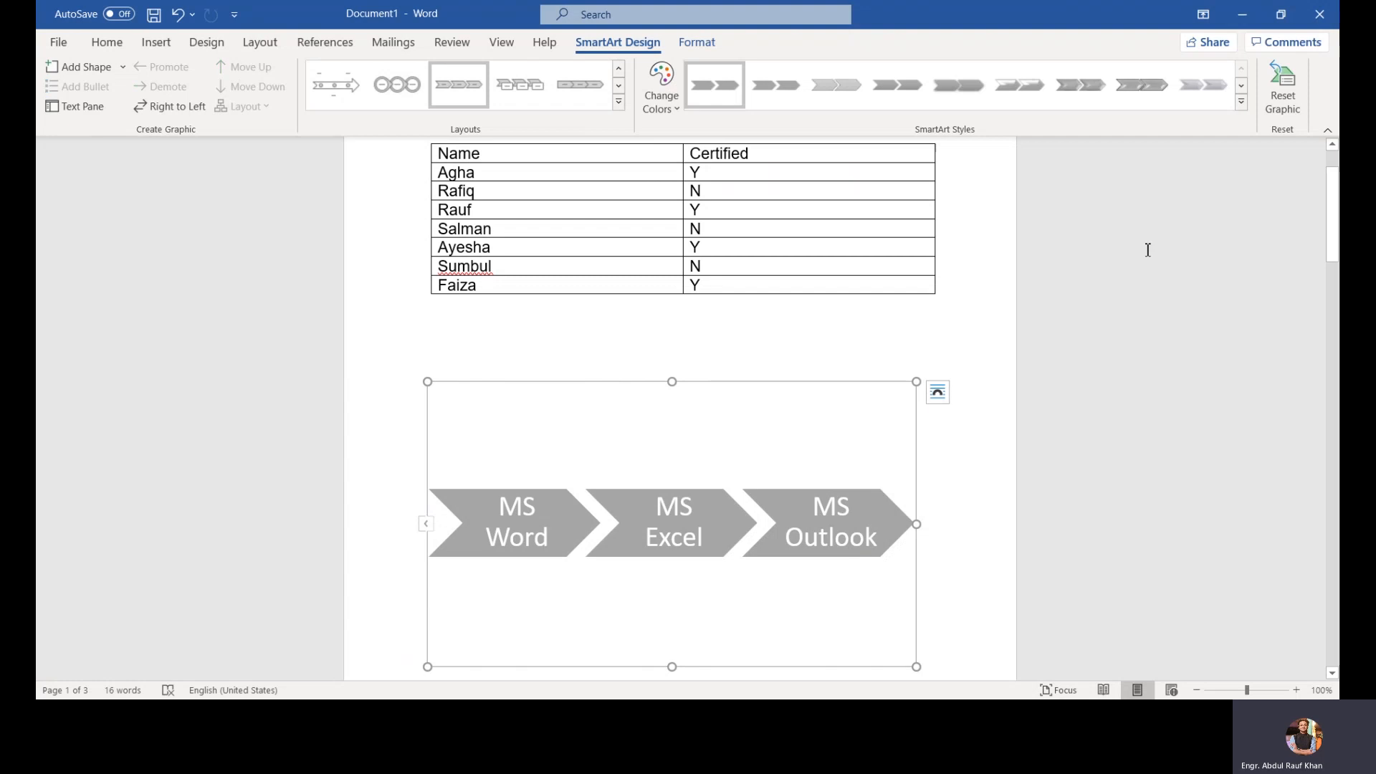
click(1298, 95)
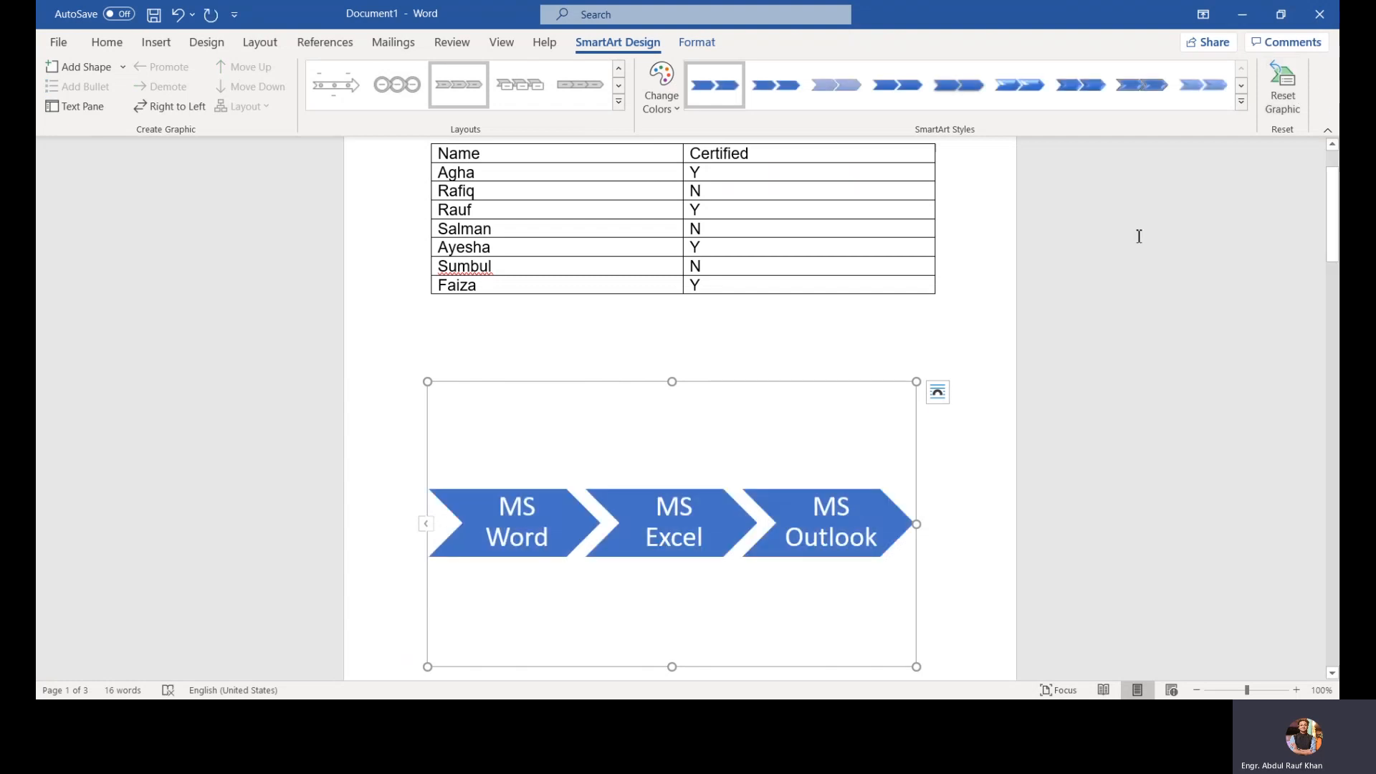
Step: Remove the chevron SmartArt graphic from the document below the table
click(688, 56)
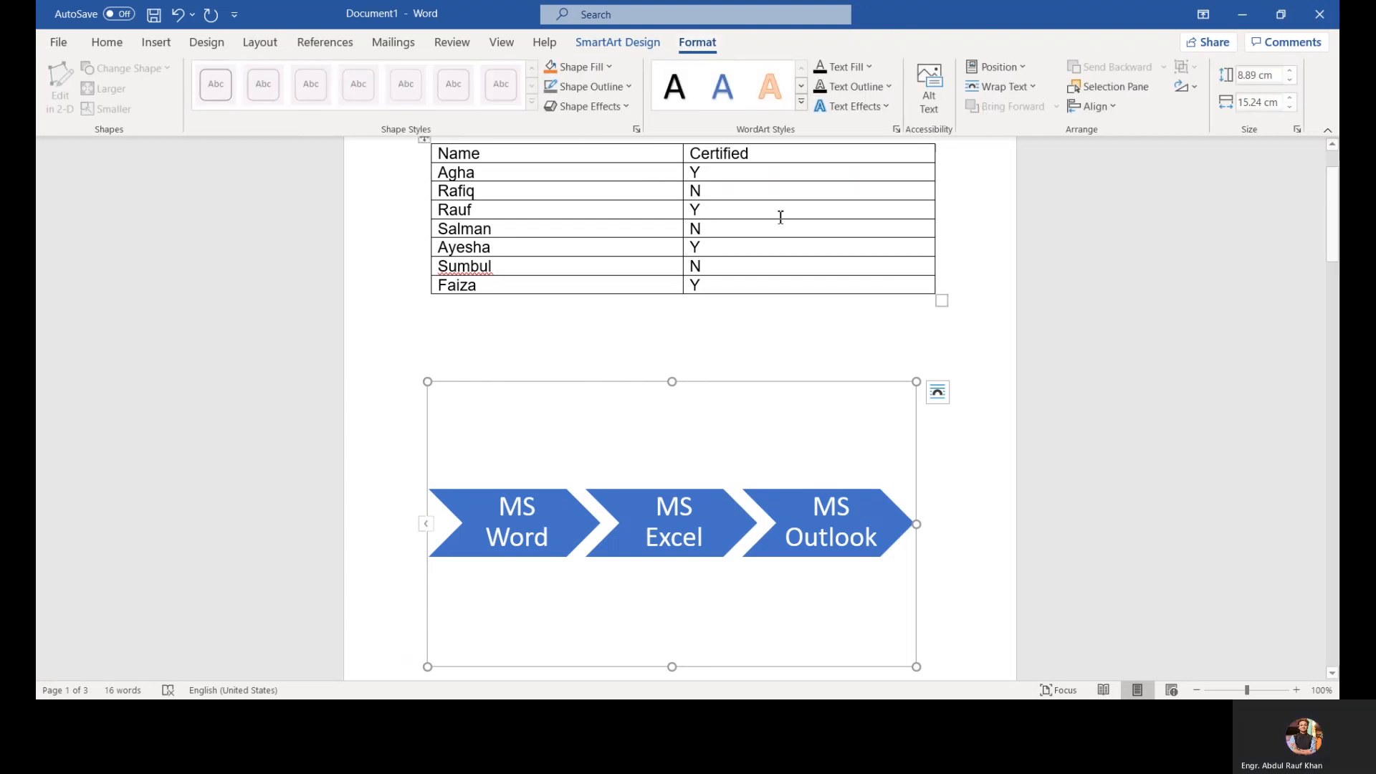
click(155, 44)
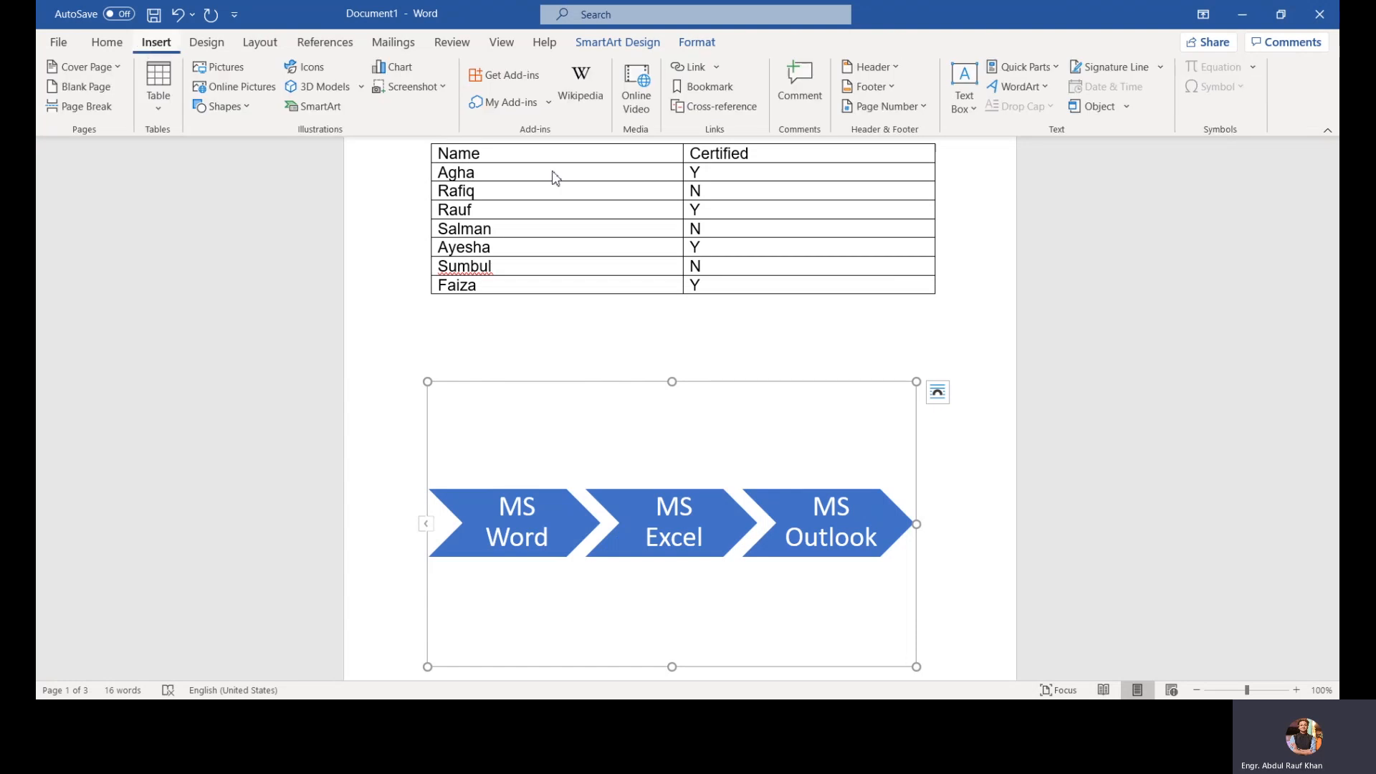
drag(419, 340, 654, 438)
key(Delete)
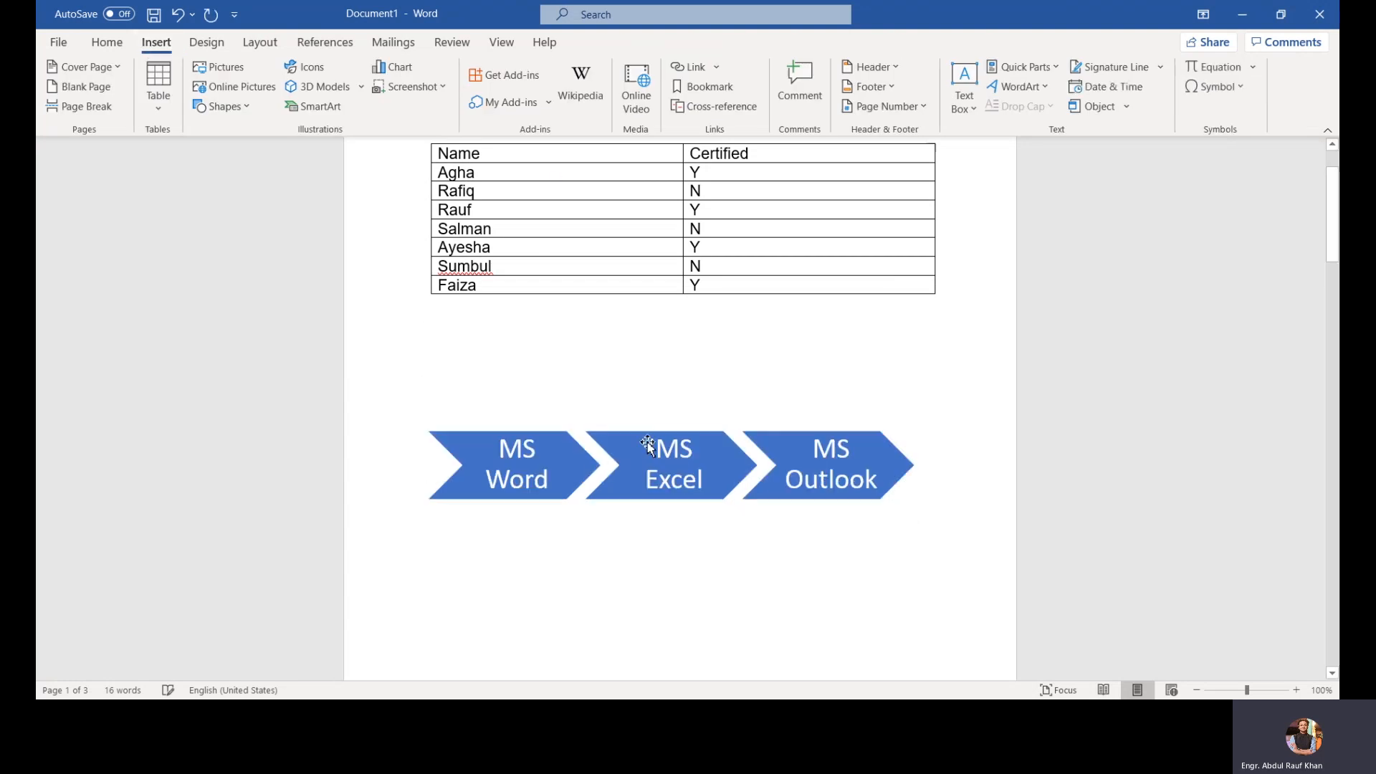
click(601, 462)
key(Delete)
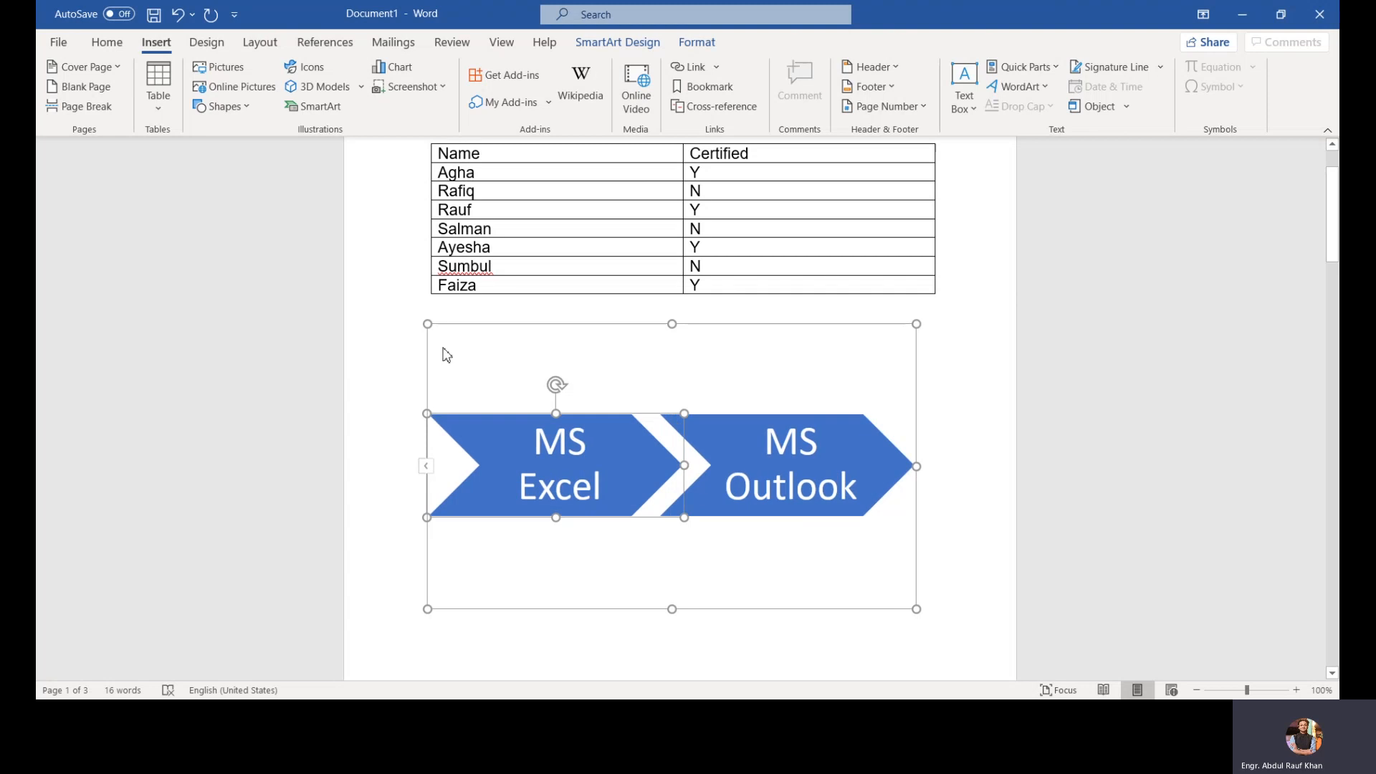
right_click(428, 327)
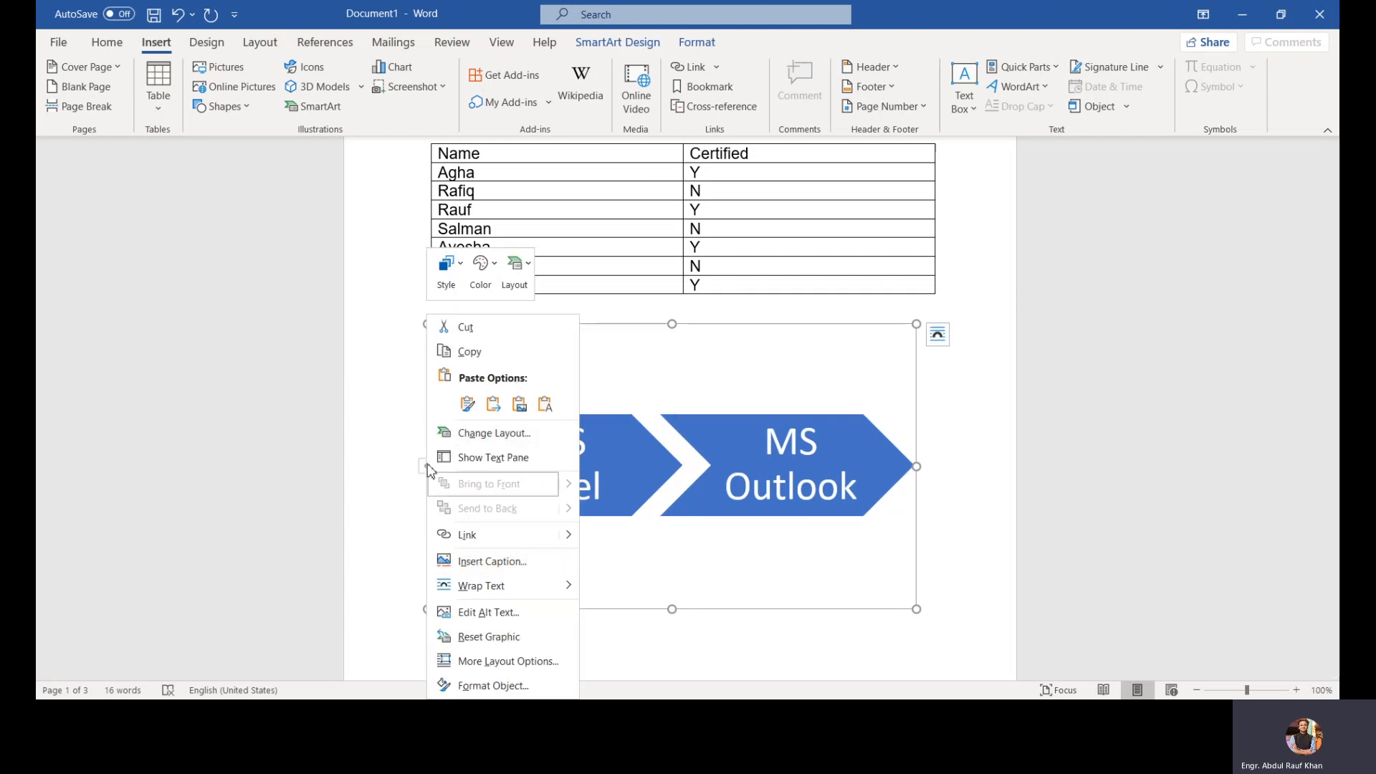
click(458, 327)
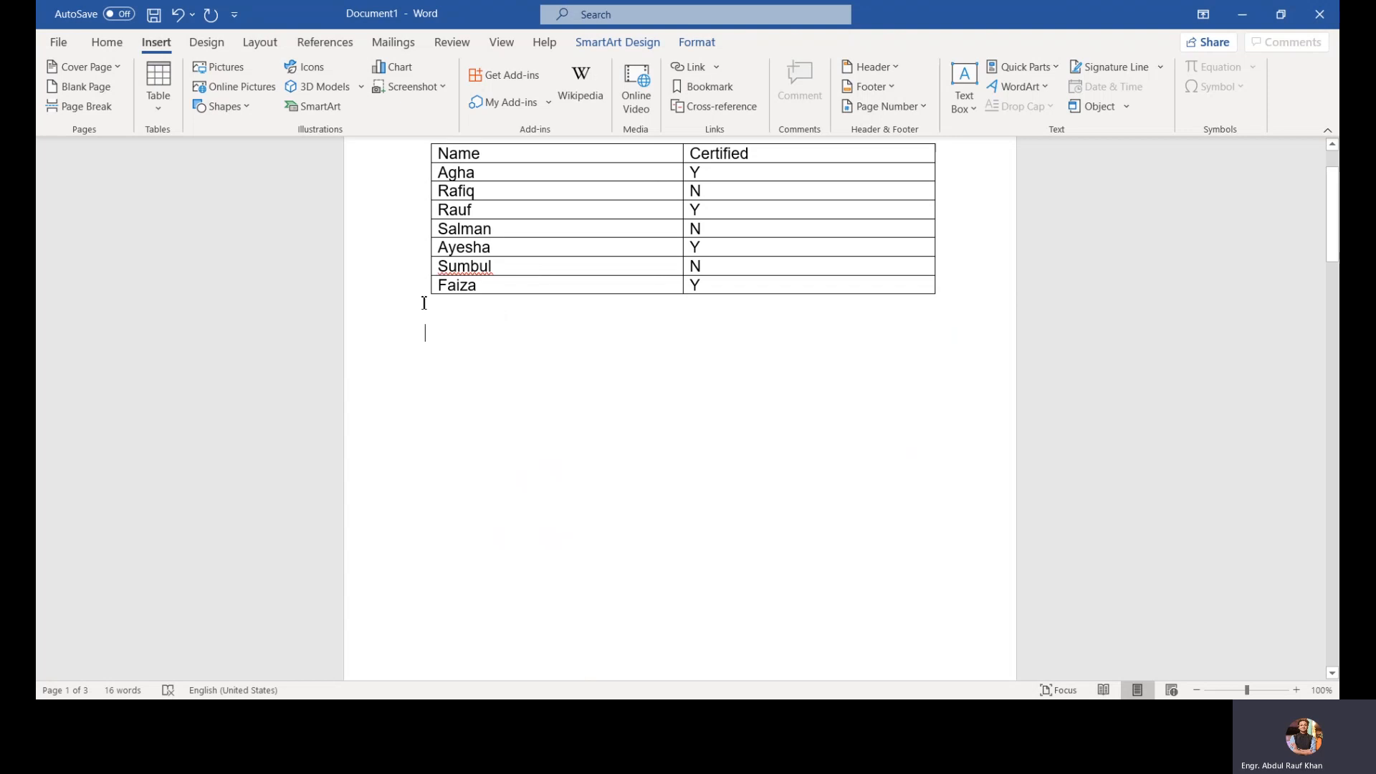
Step: Insert a Combo chart of Clustered Column and Line below the table, after browsing the chart categories
click(410, 74)
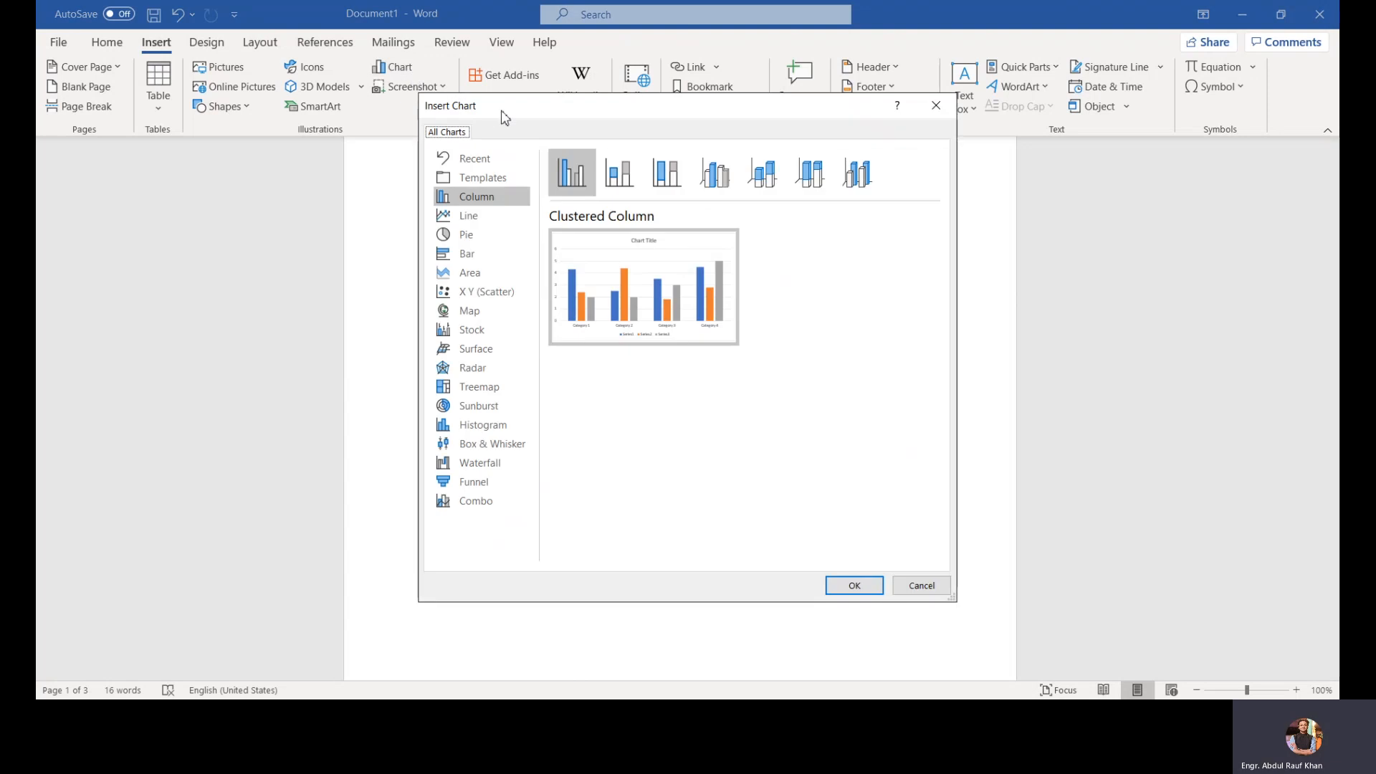
drag(505, 117, 678, 107)
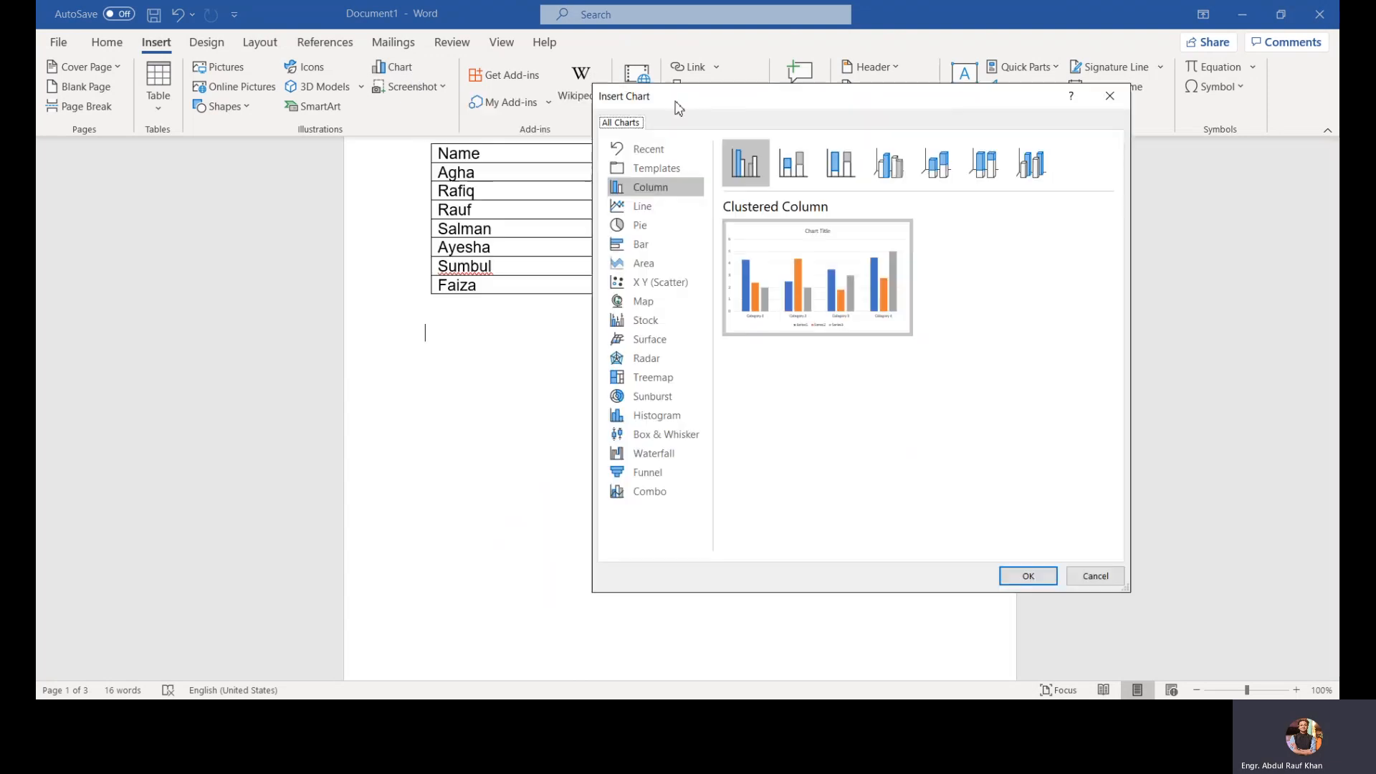
click(654, 212)
mouse_move(810, 261)
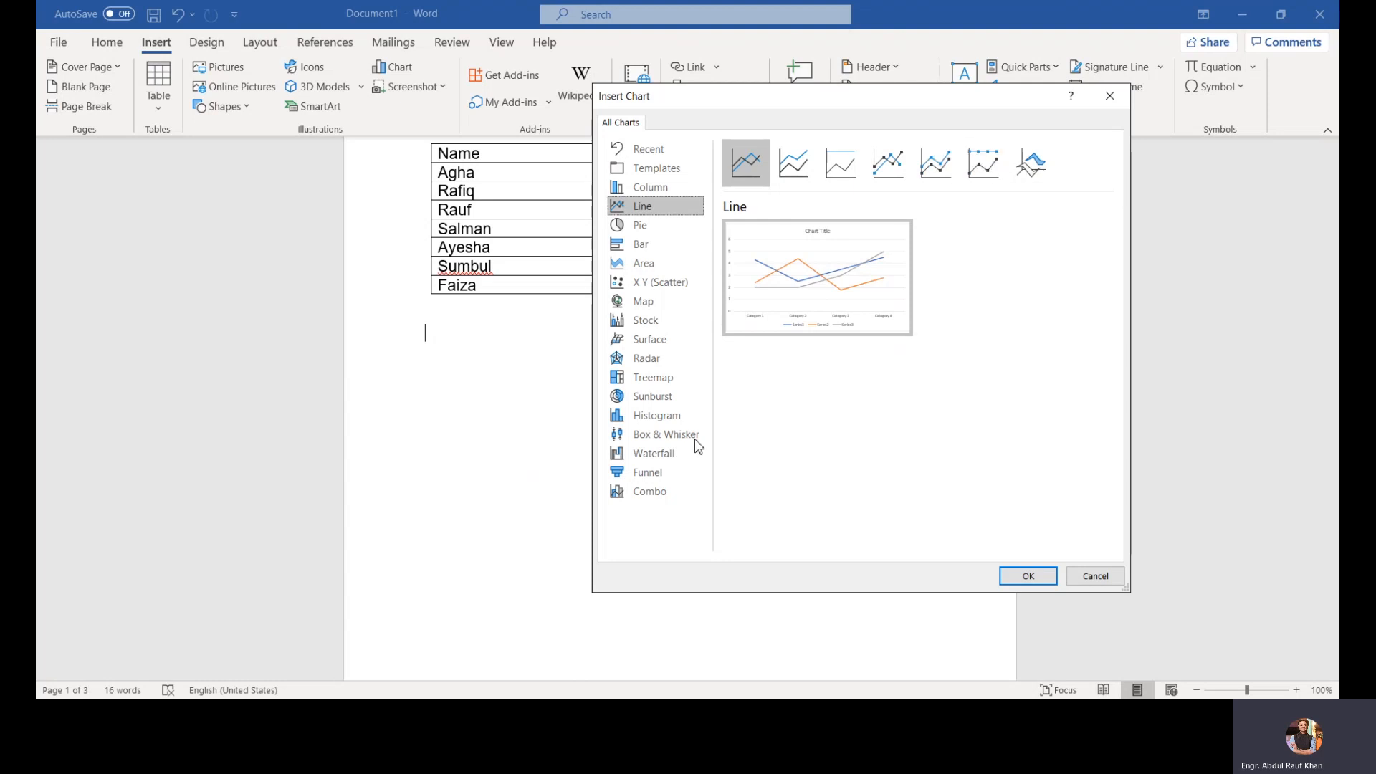
click(655, 470)
click(660, 493)
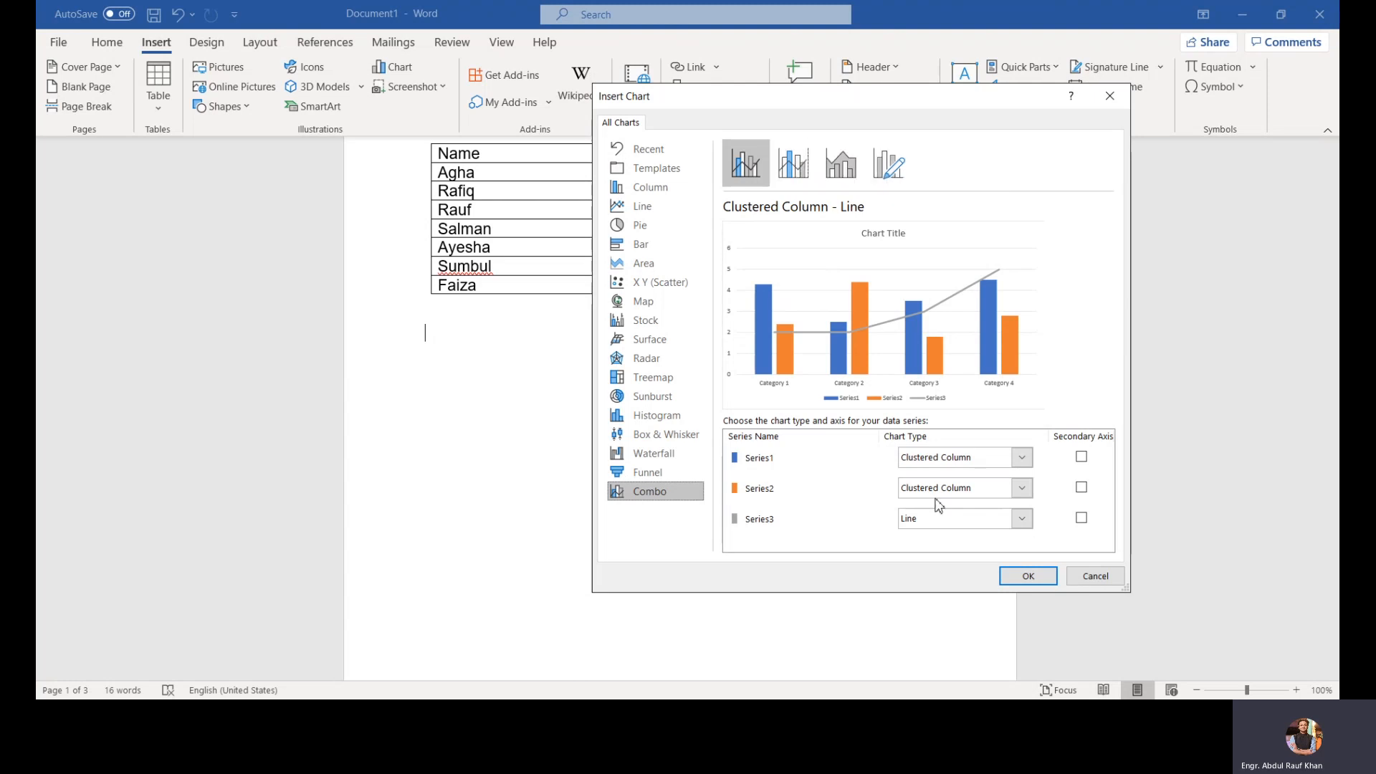
click(1018, 587)
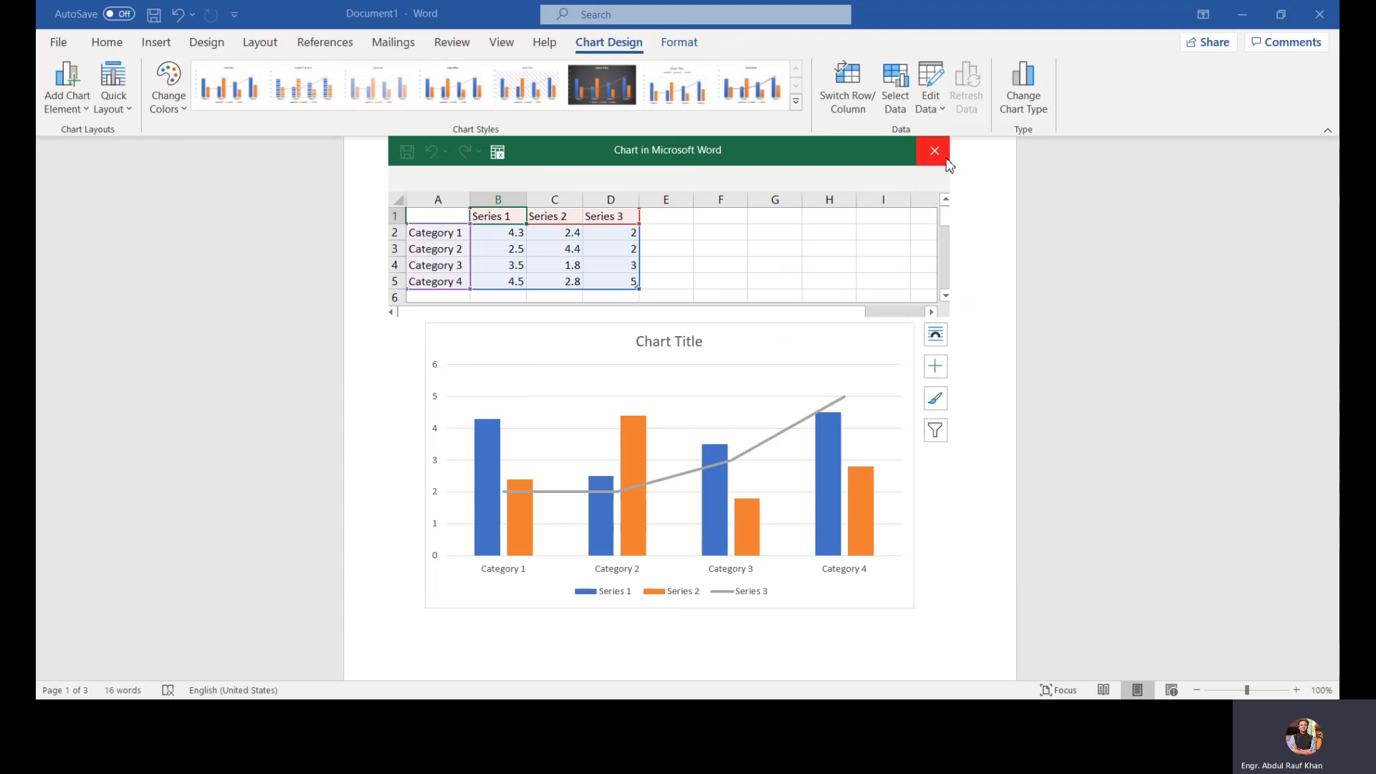
Step: Set Series 3's Category 1 value to 5 in the chart data sheet and close the sheet
click(628, 235)
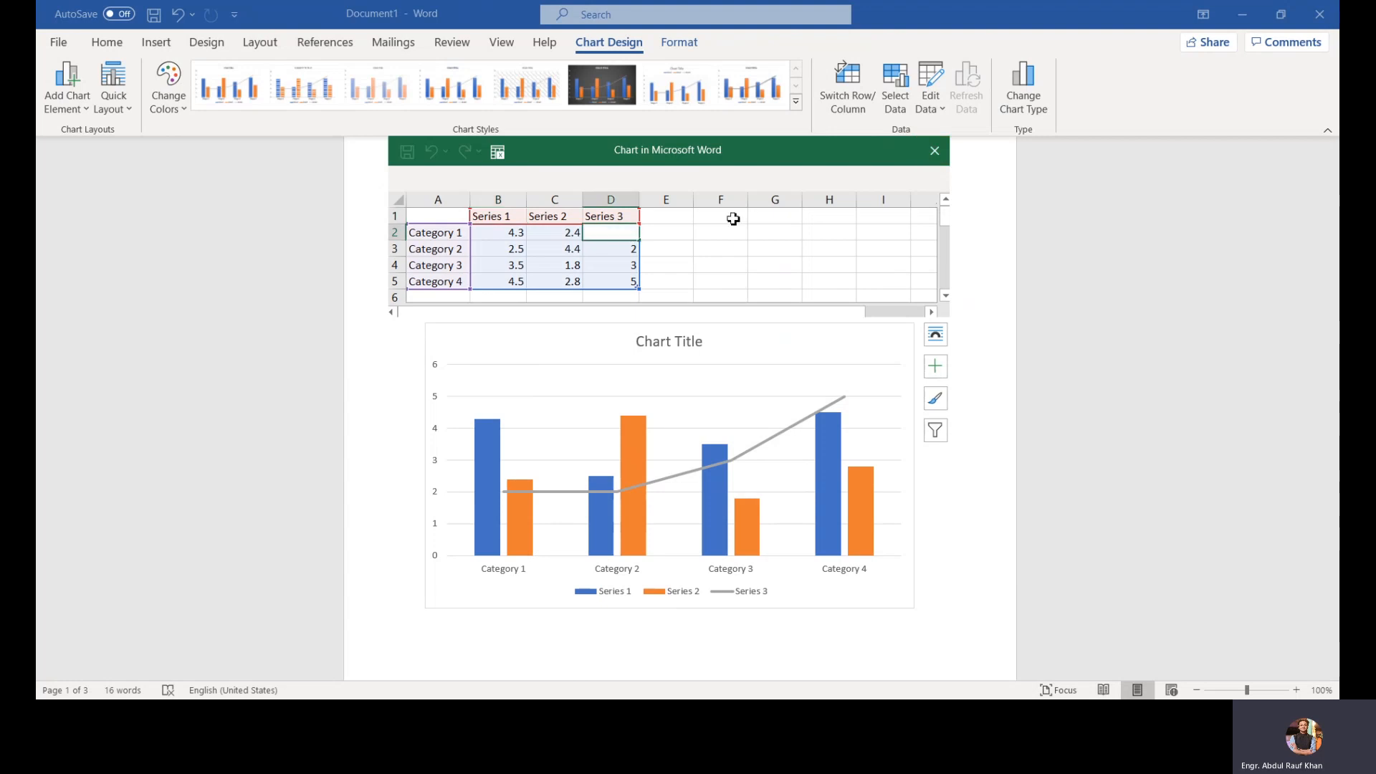
text(2)
key(BackSpace)
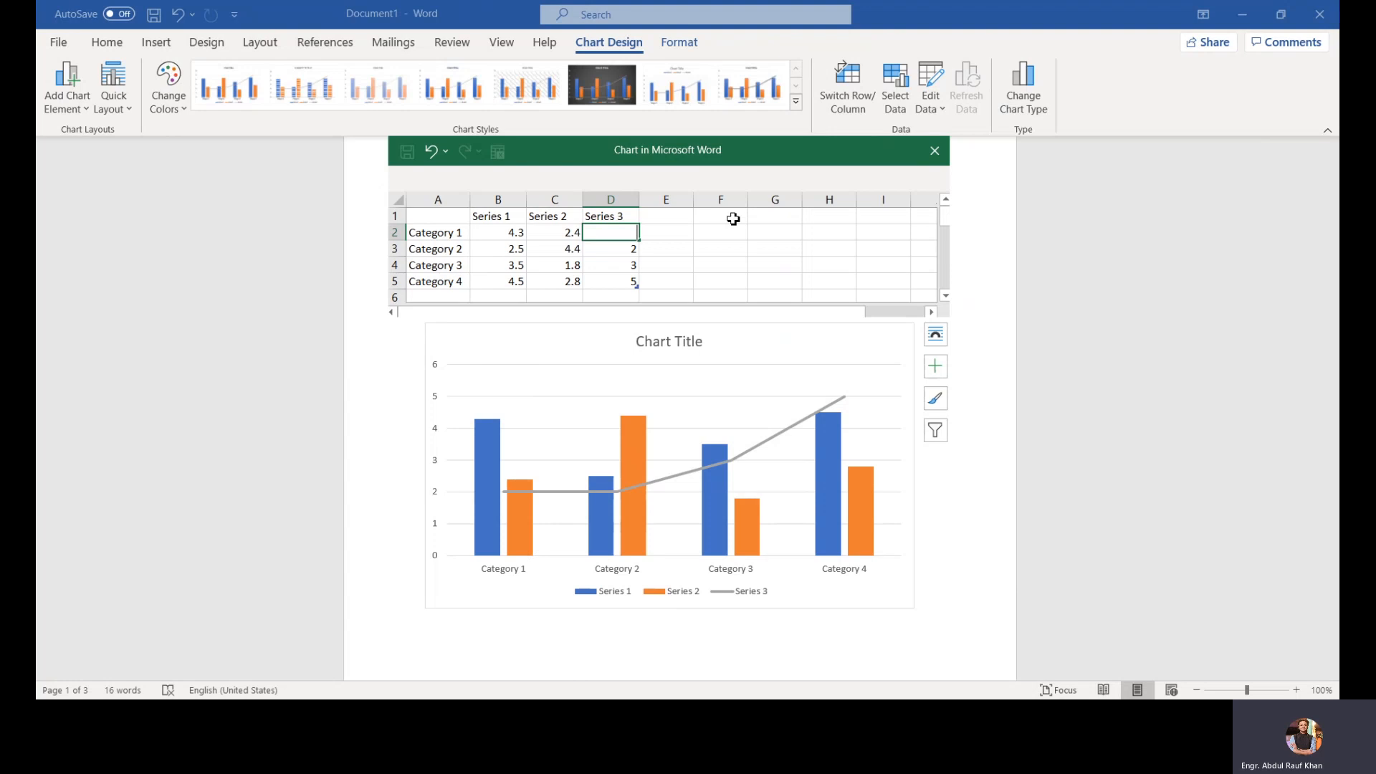
key(Return)
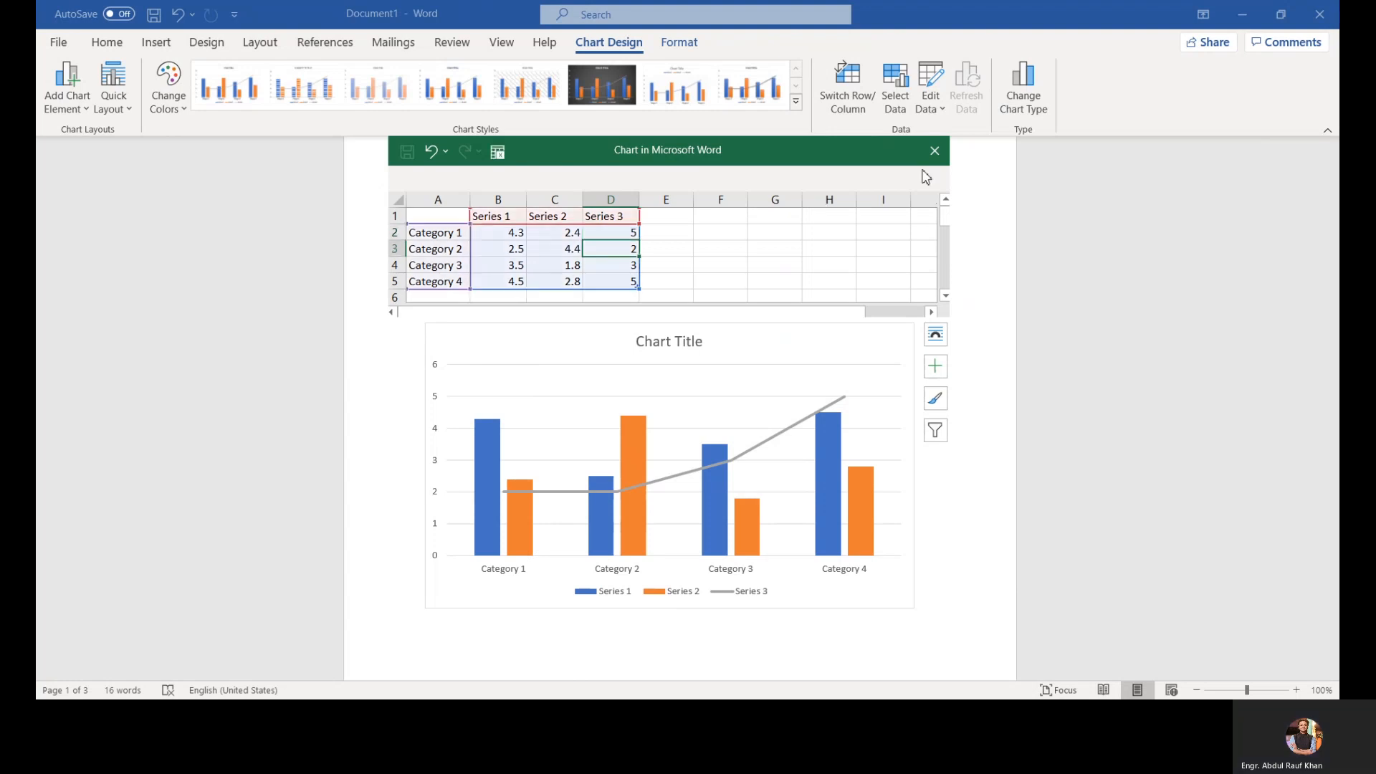
click(947, 157)
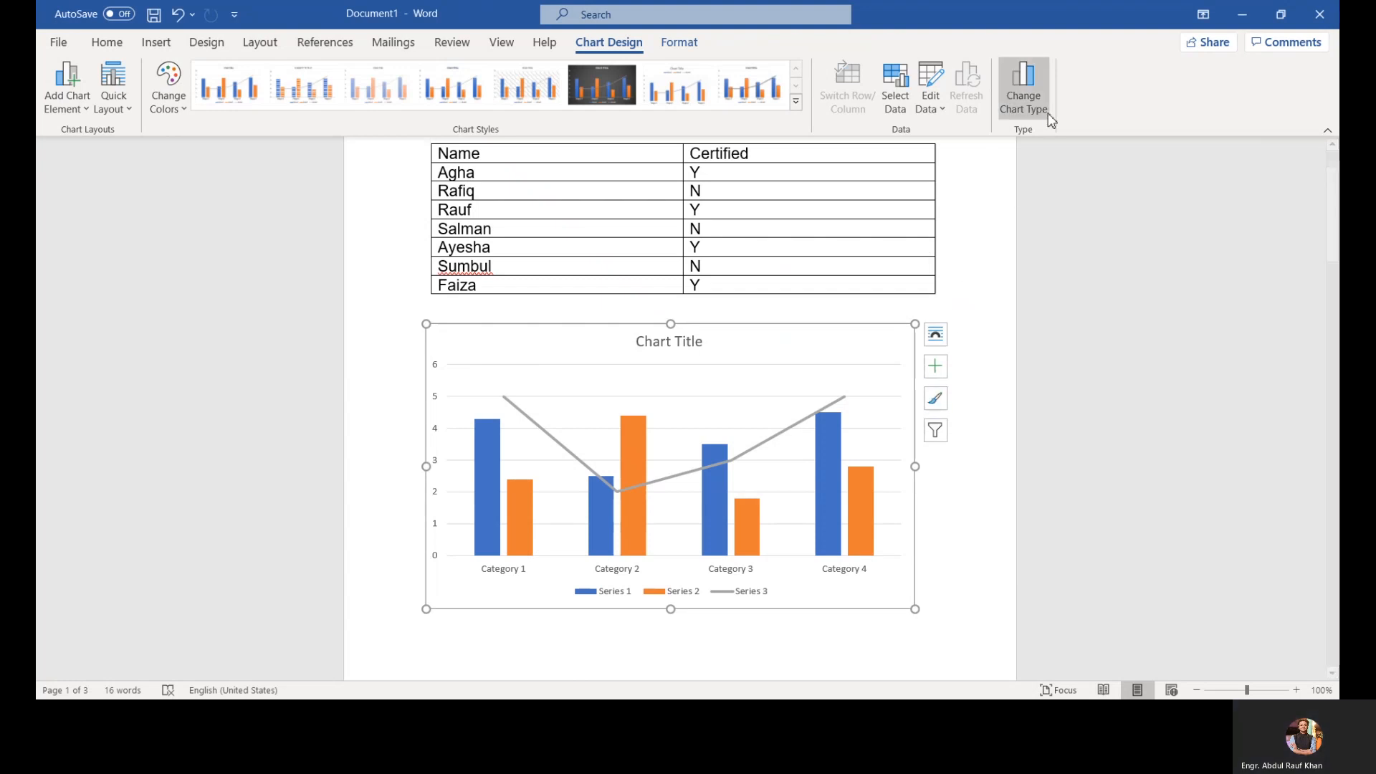
Step: Change the chart type to X Y Scatter with Smooth Lines and Markers
click(1024, 101)
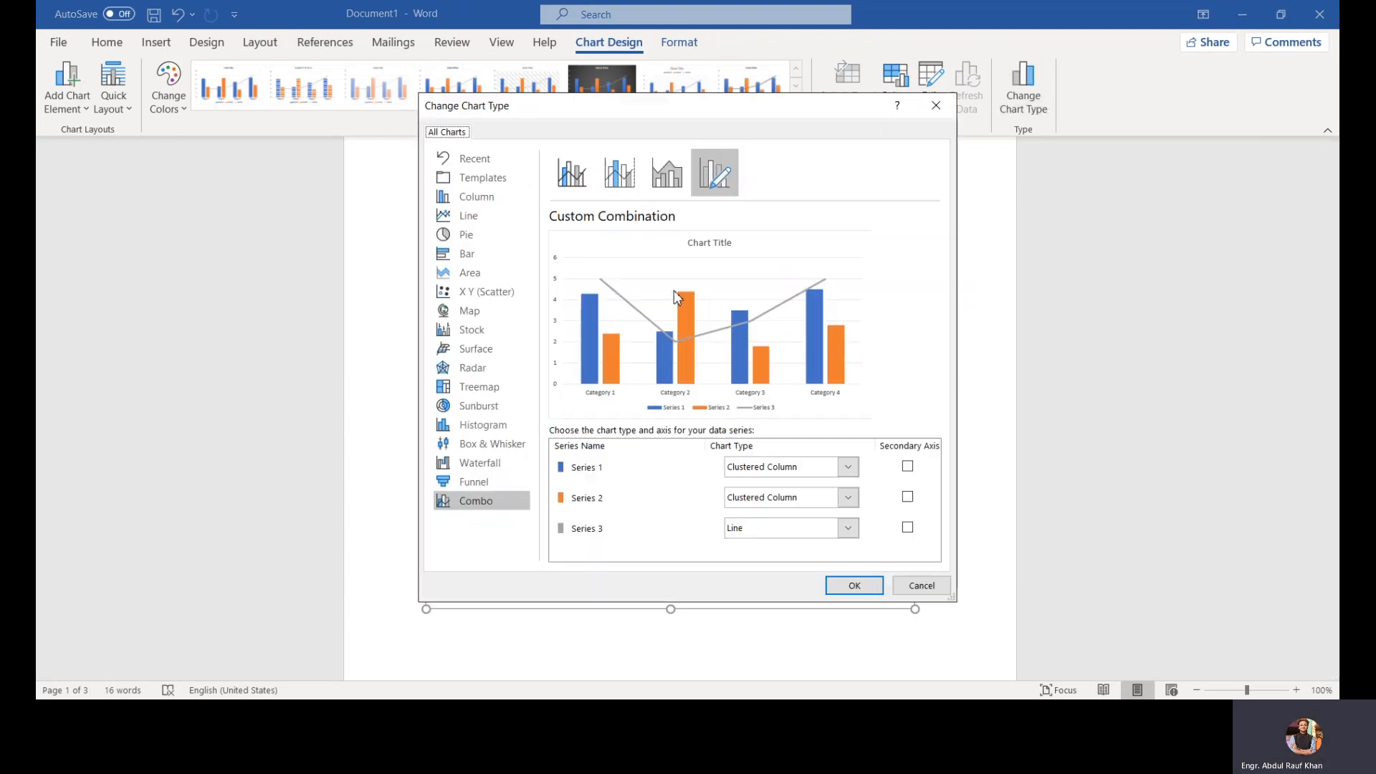
click(512, 295)
mouse_move(658, 270)
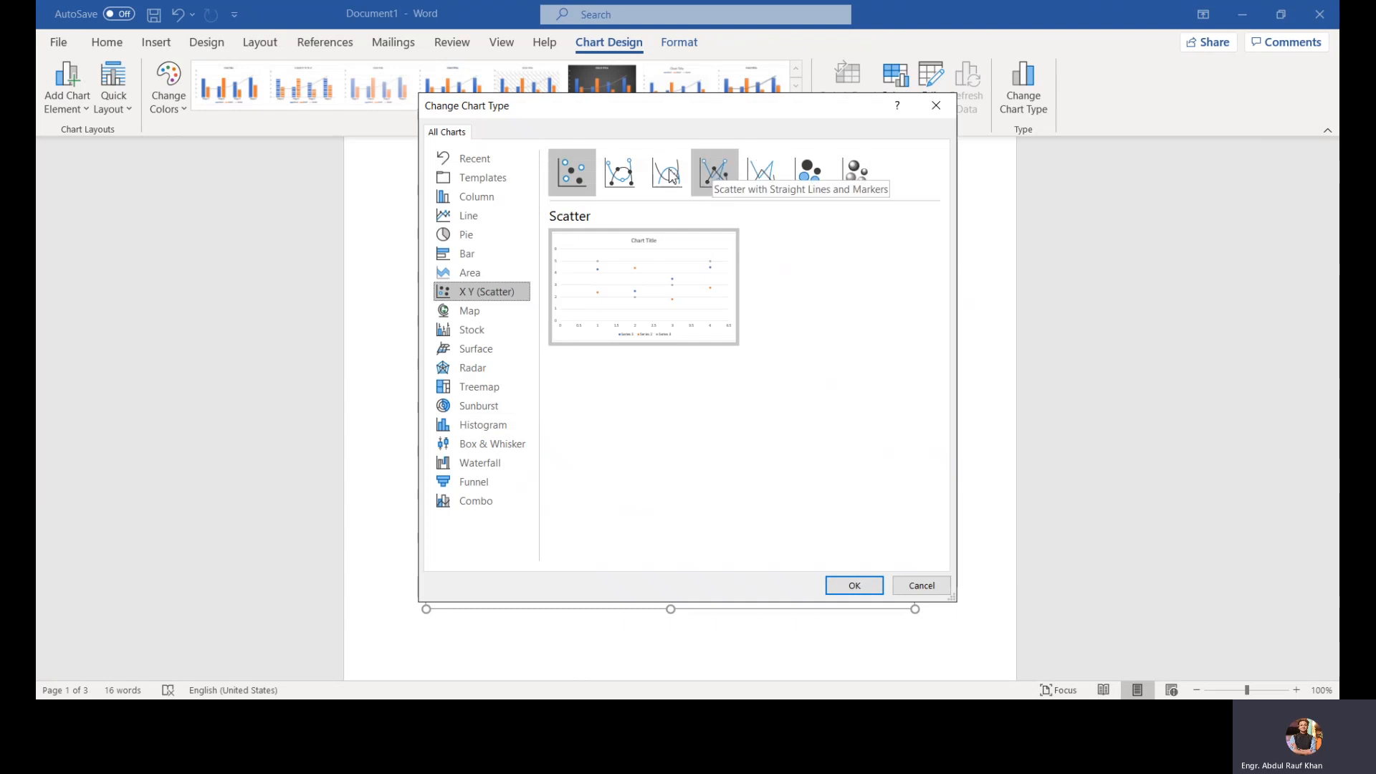
click(620, 175)
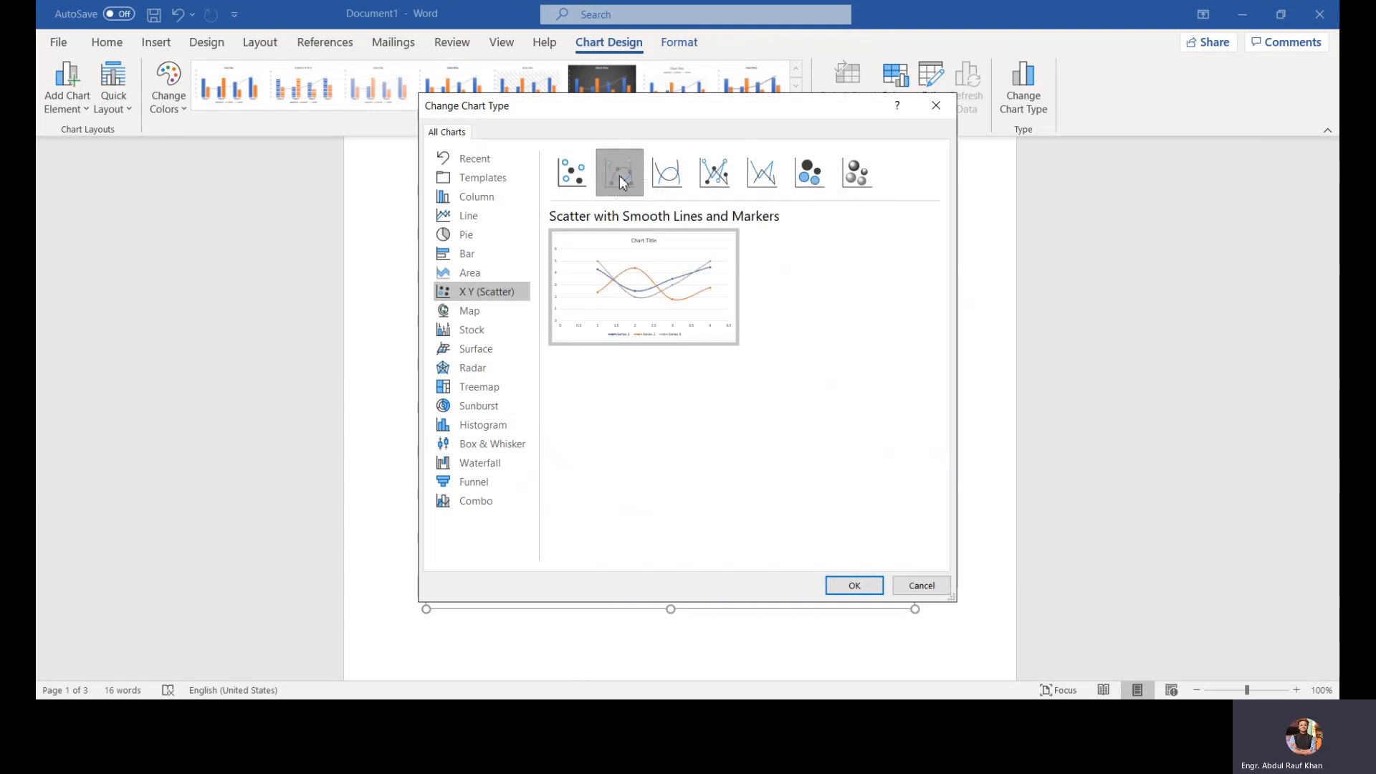
click(855, 585)
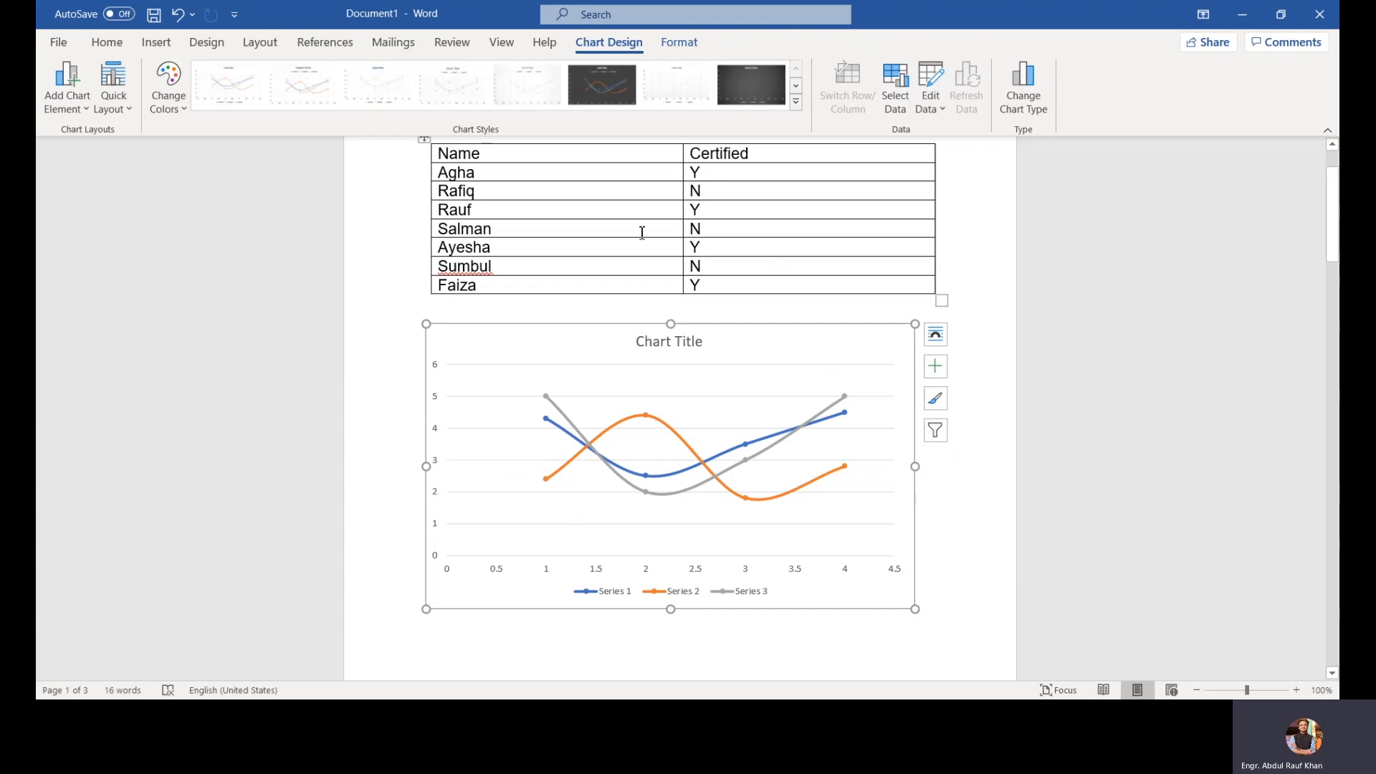
Step: Apply a dark chart style from the chart styles gallery
click(168, 90)
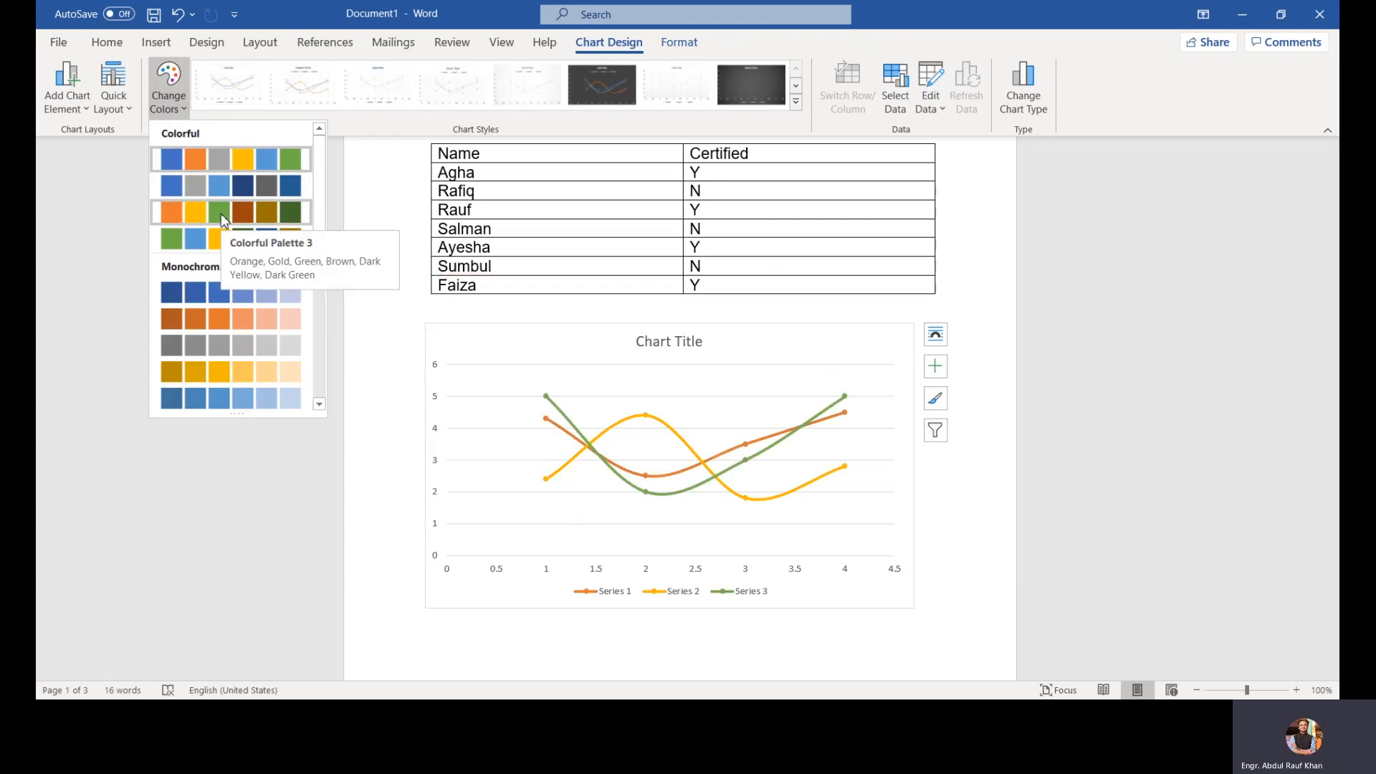
click(796, 101)
click(796, 101)
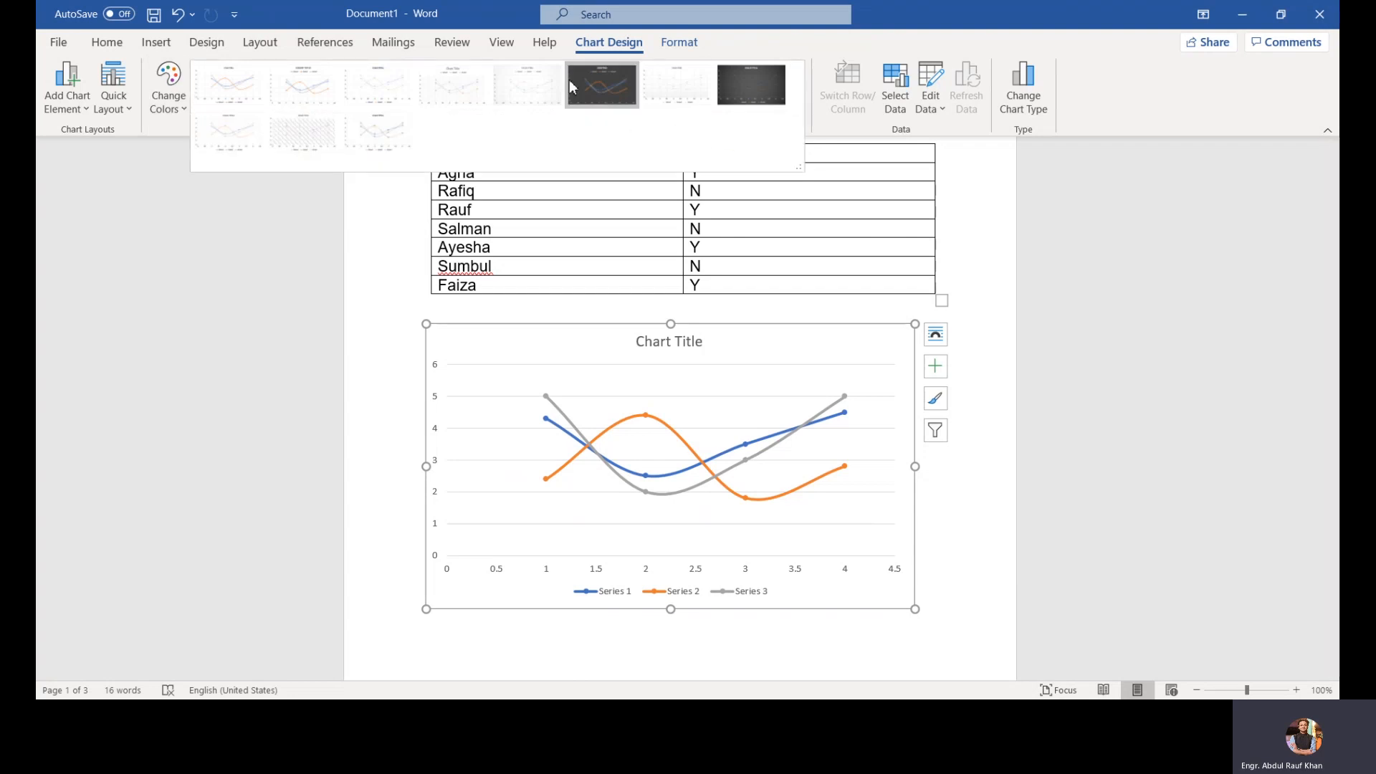
click(608, 87)
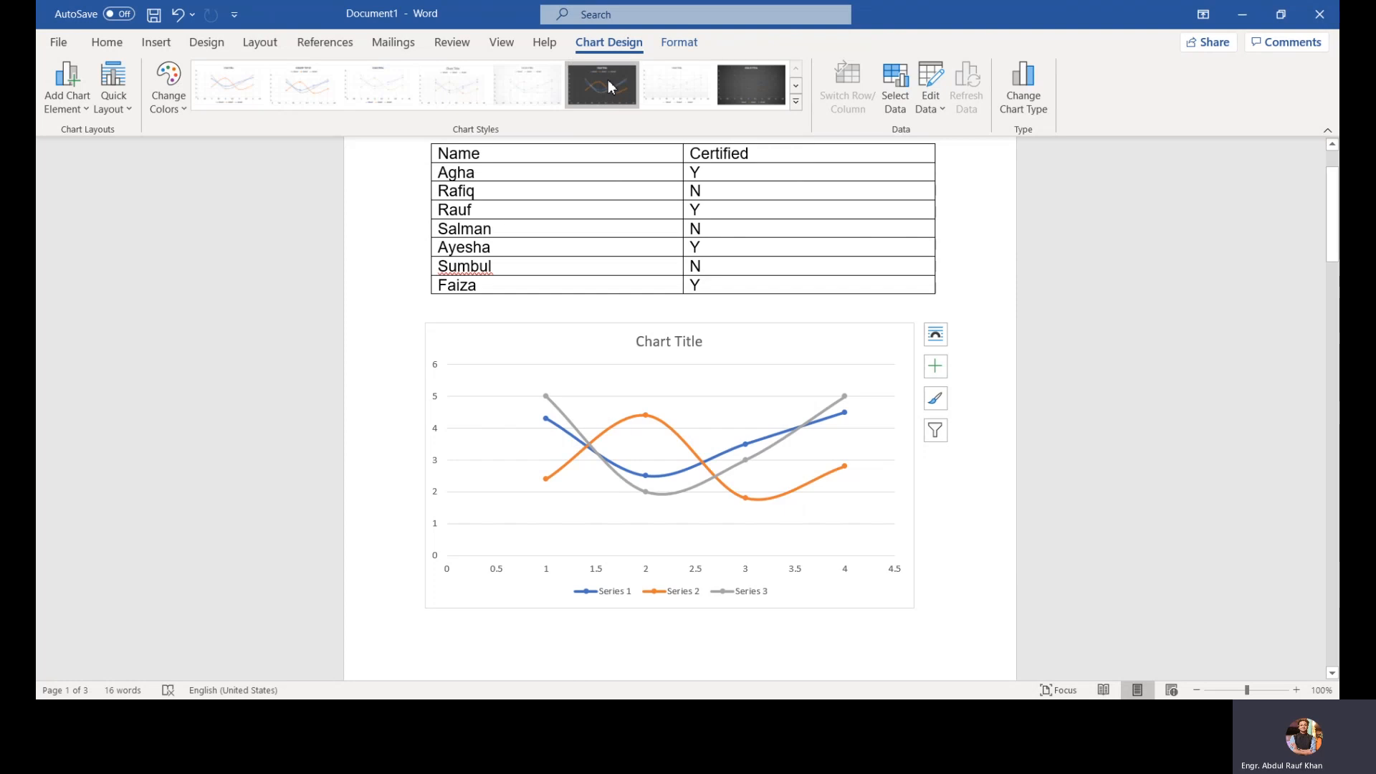
Step: Open the chart's data for editing and close the data sheet again
click(929, 111)
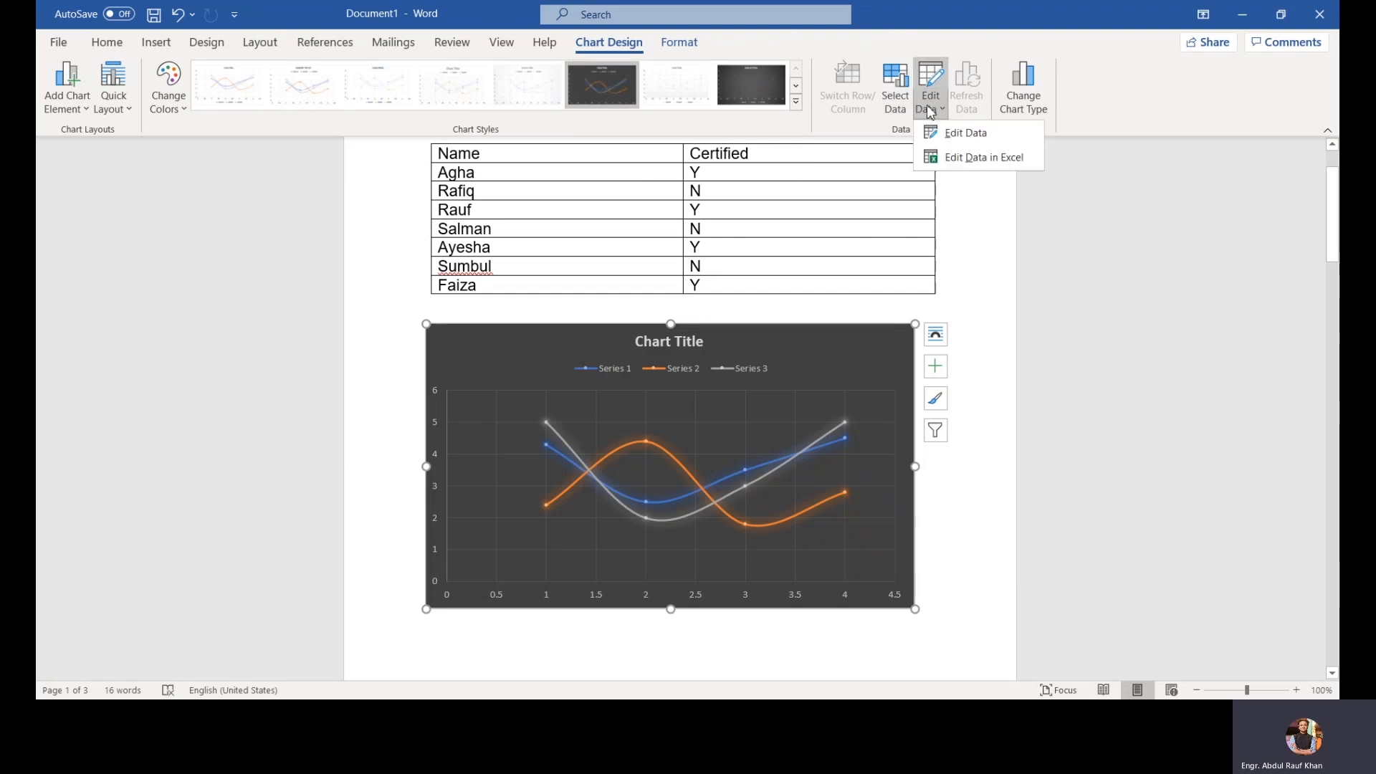
click(941, 131)
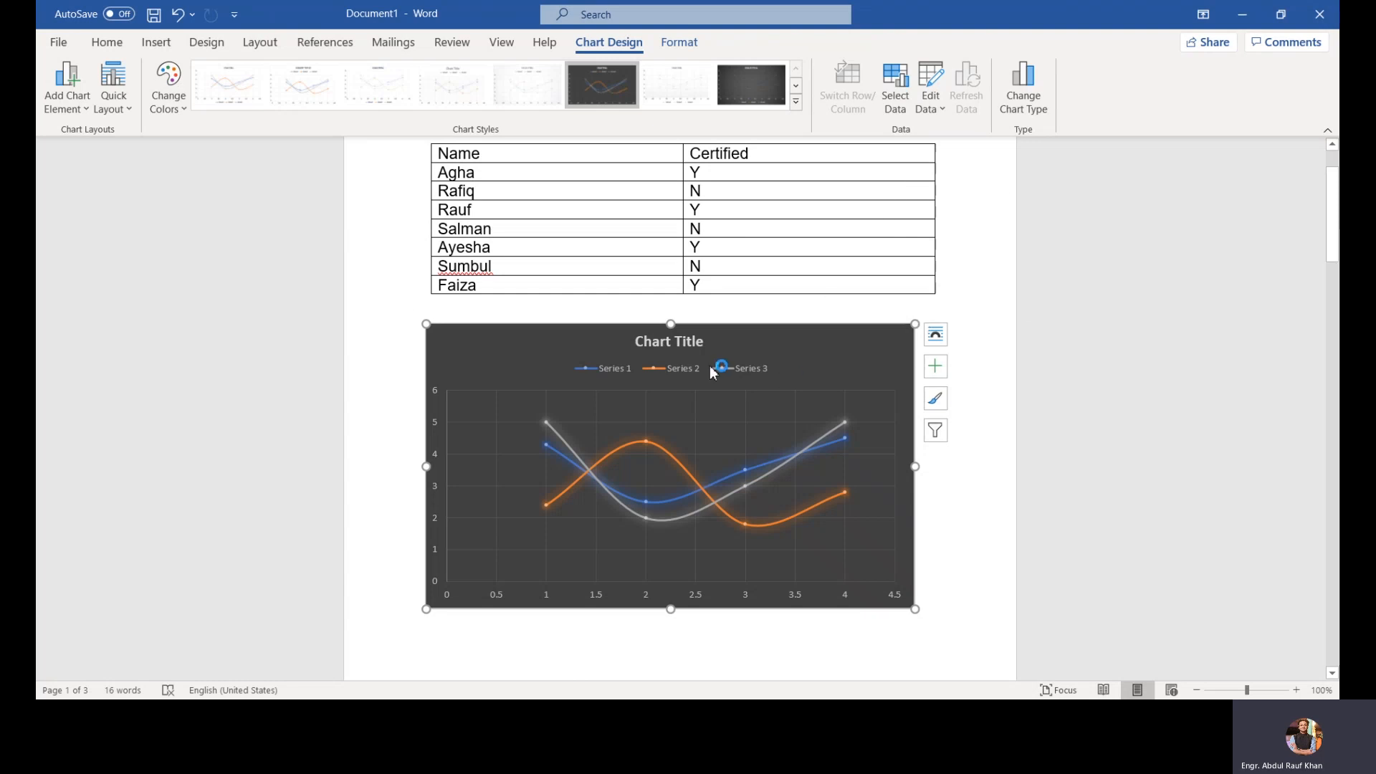
click(395, 312)
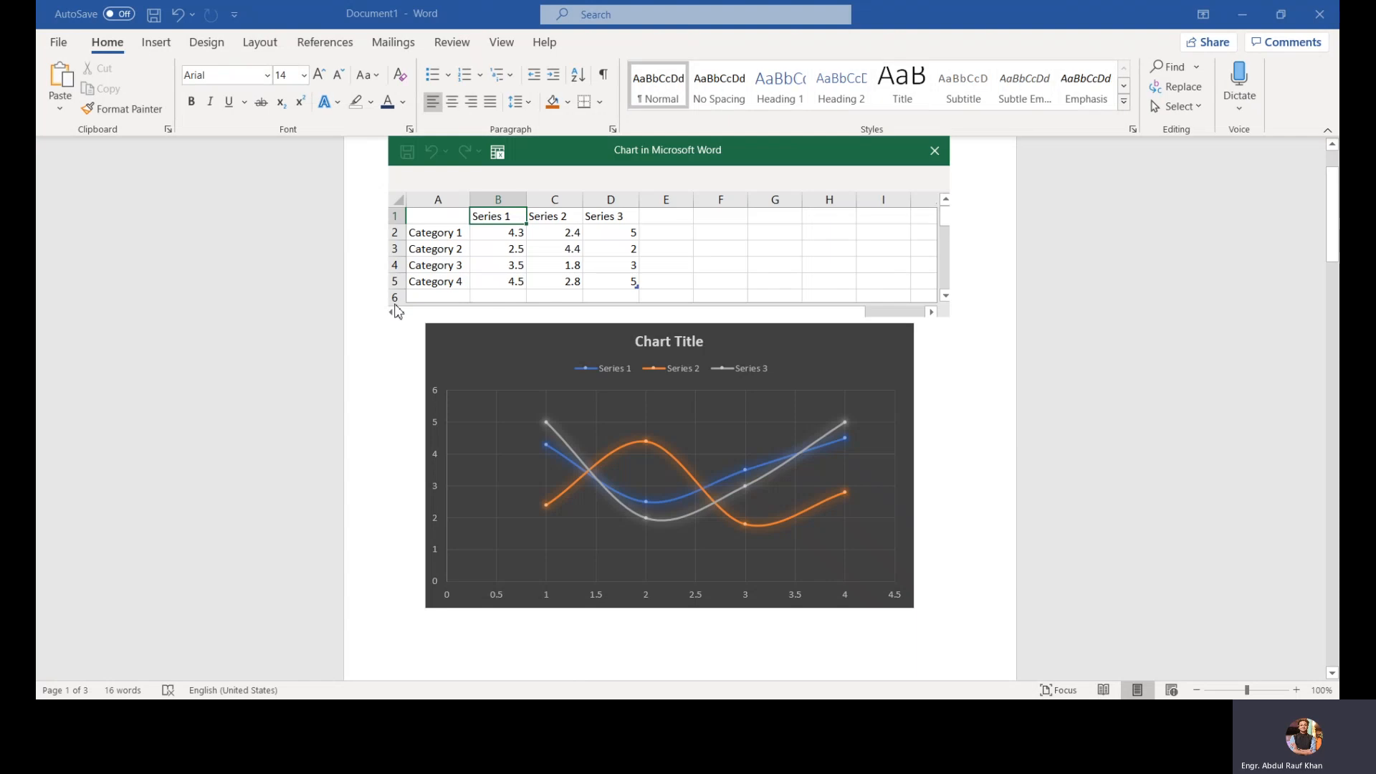
click(932, 151)
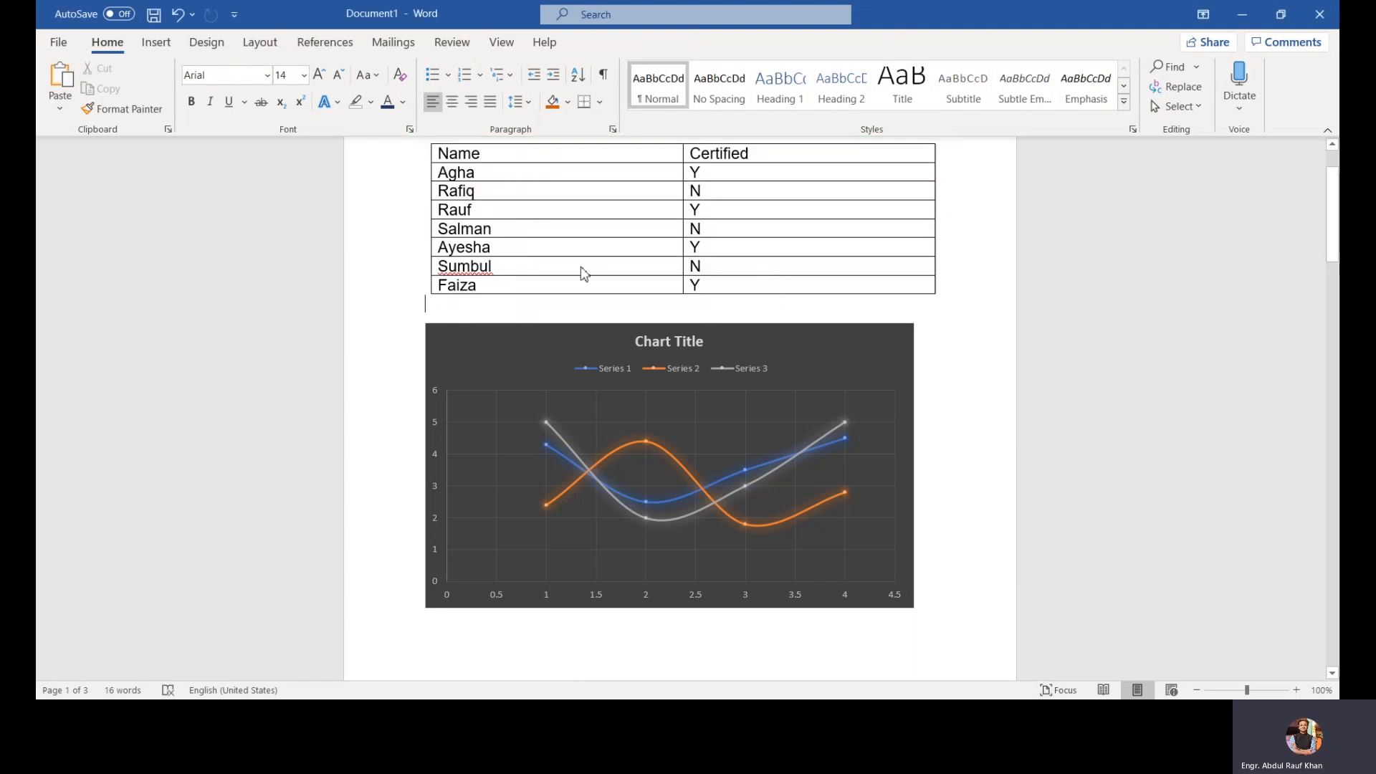
Step: Delete the chart from the document
click(394, 353)
key(Delete)
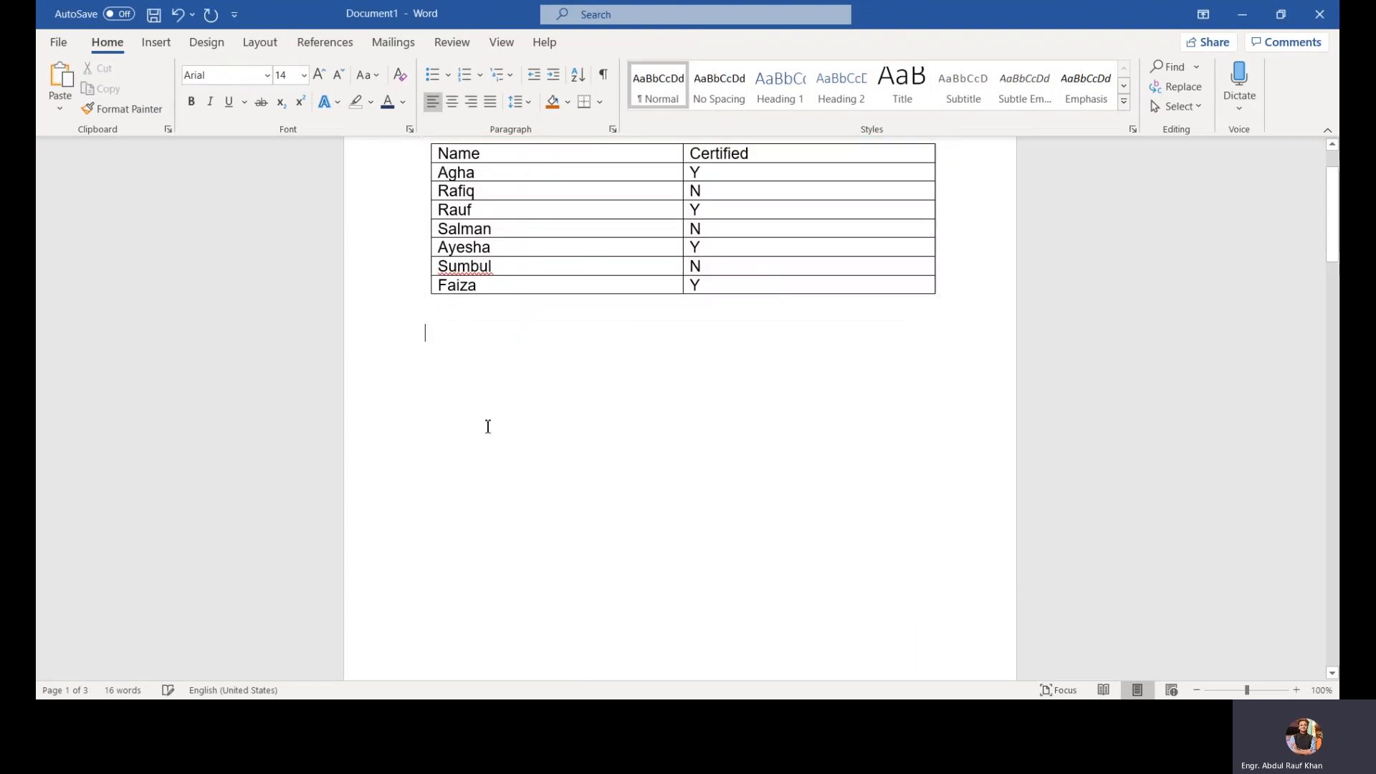
click(157, 43)
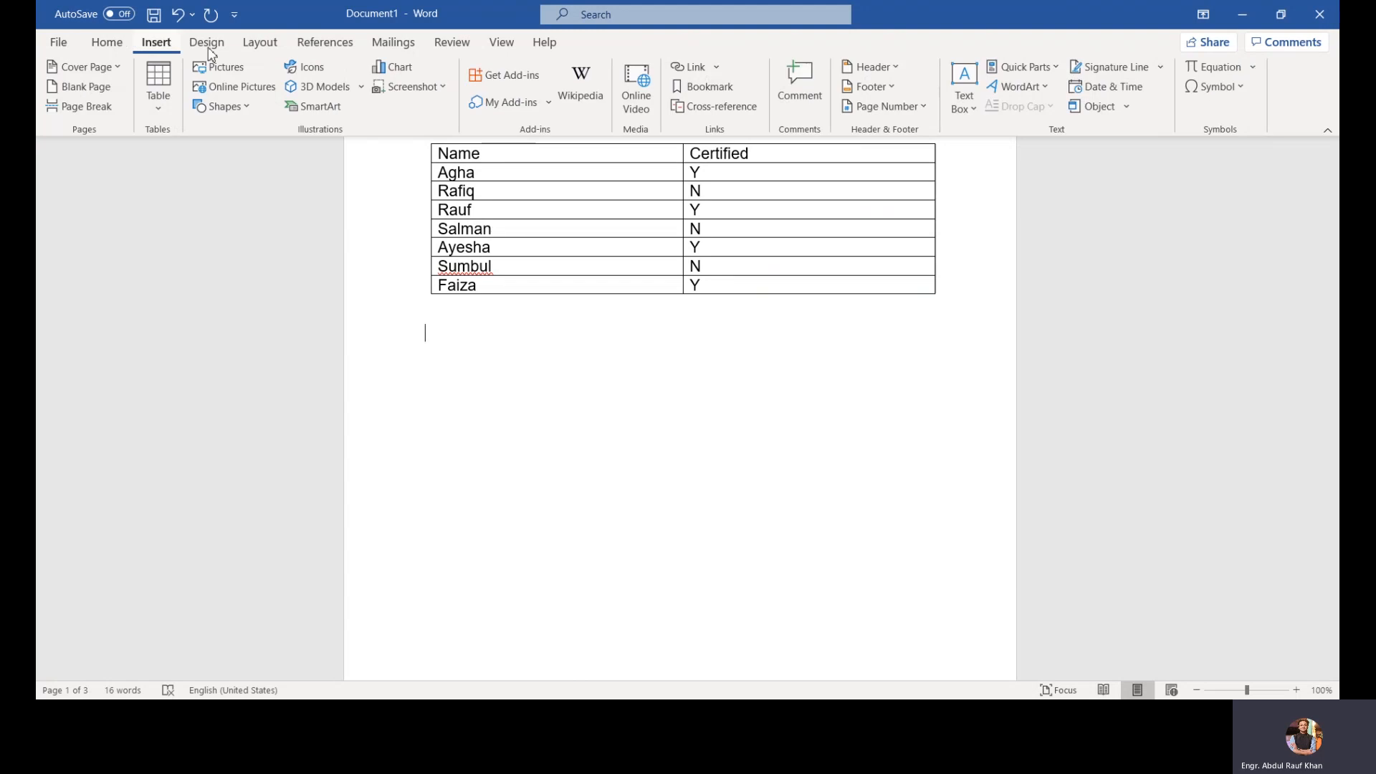
click(716, 68)
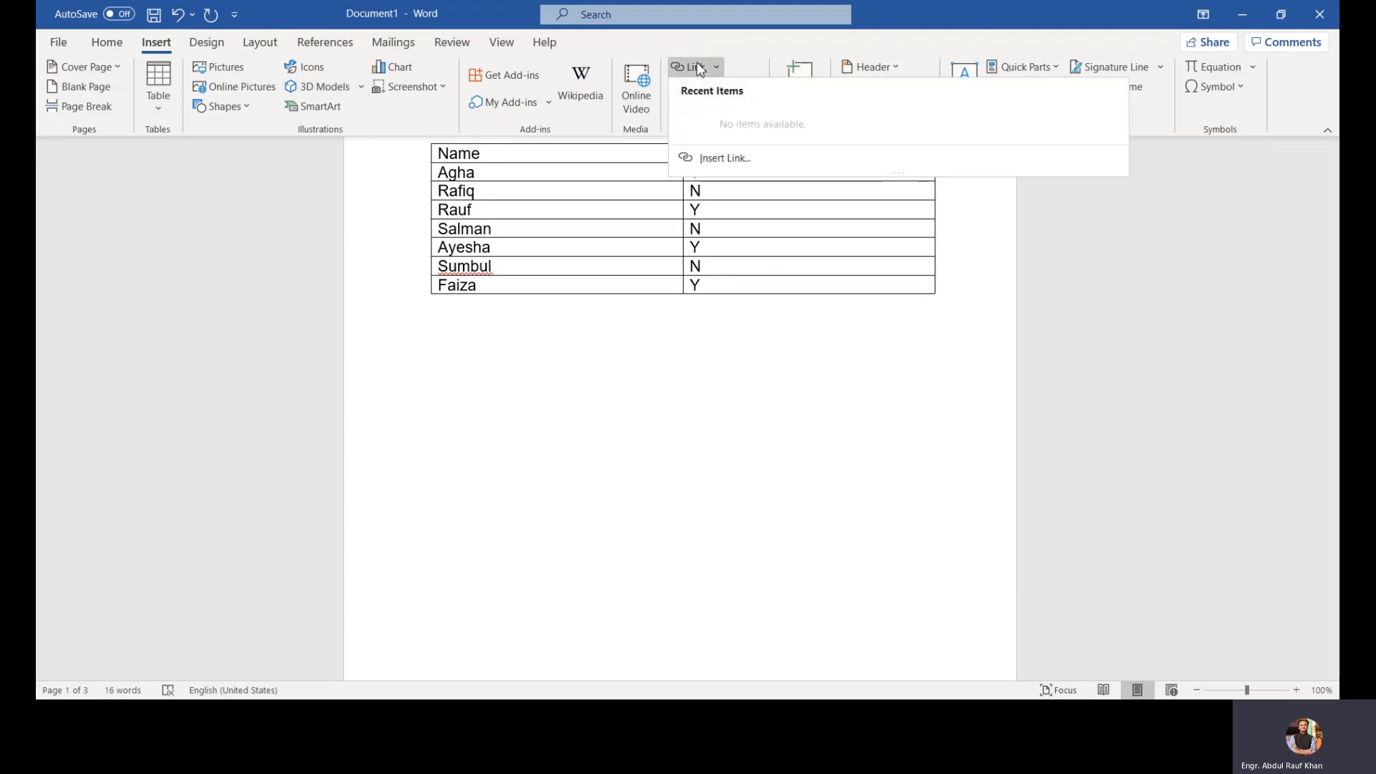
click(698, 67)
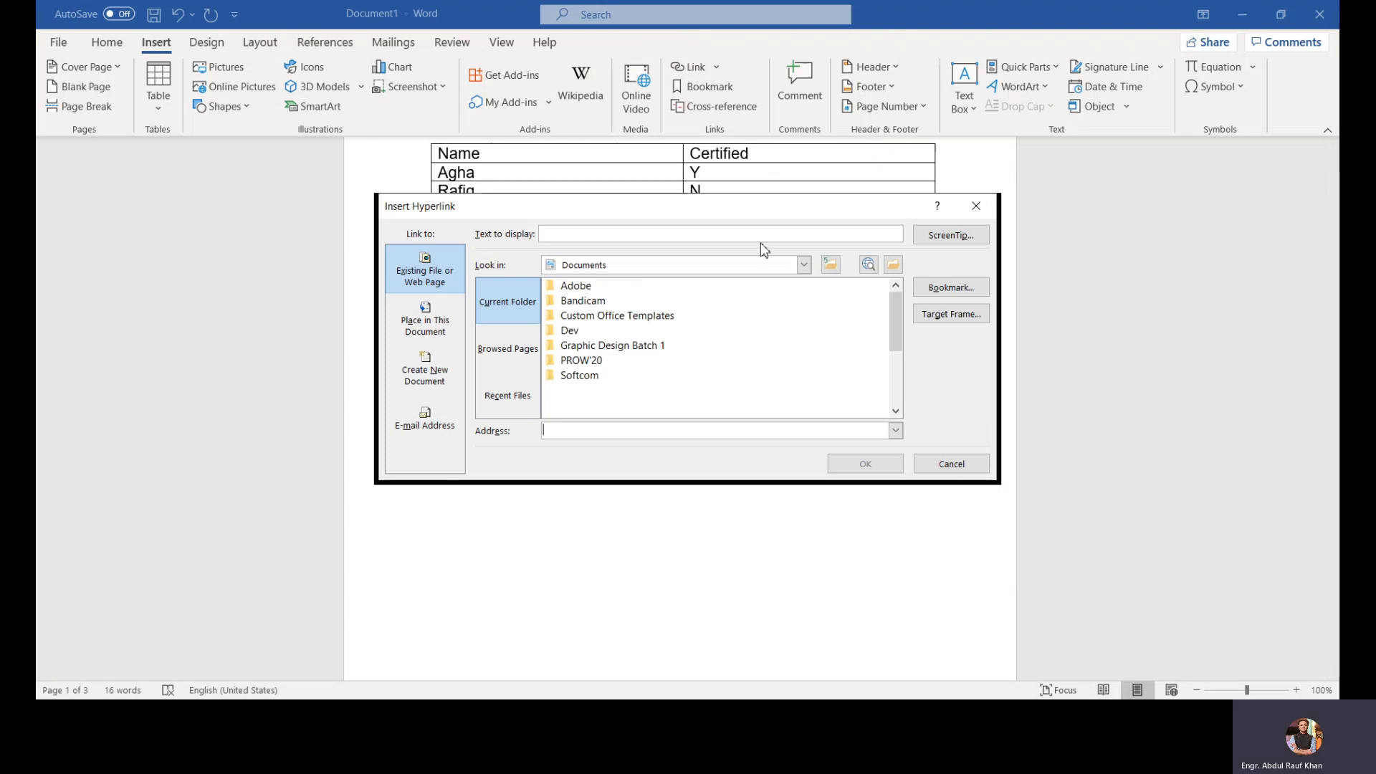
click(976, 206)
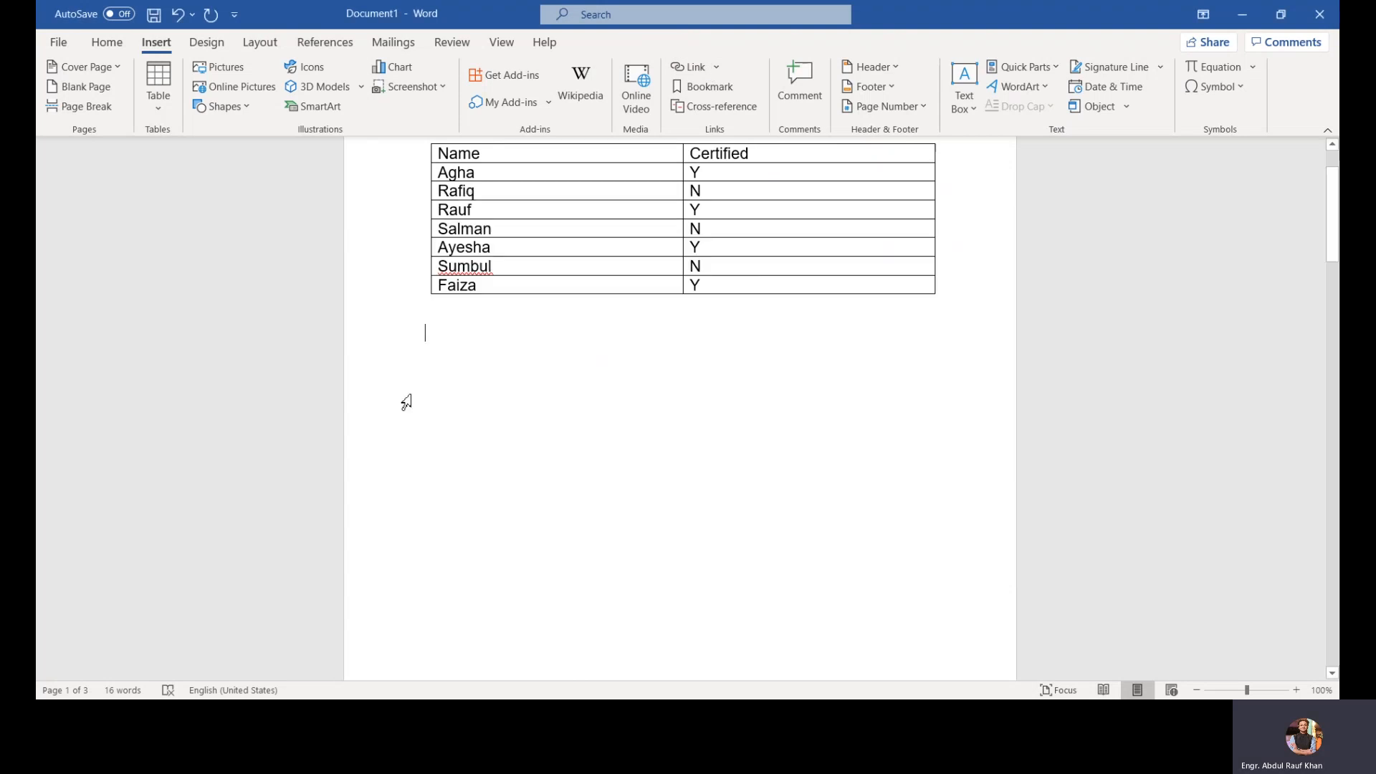
right_click(408, 392)
click(482, 380)
text(www)
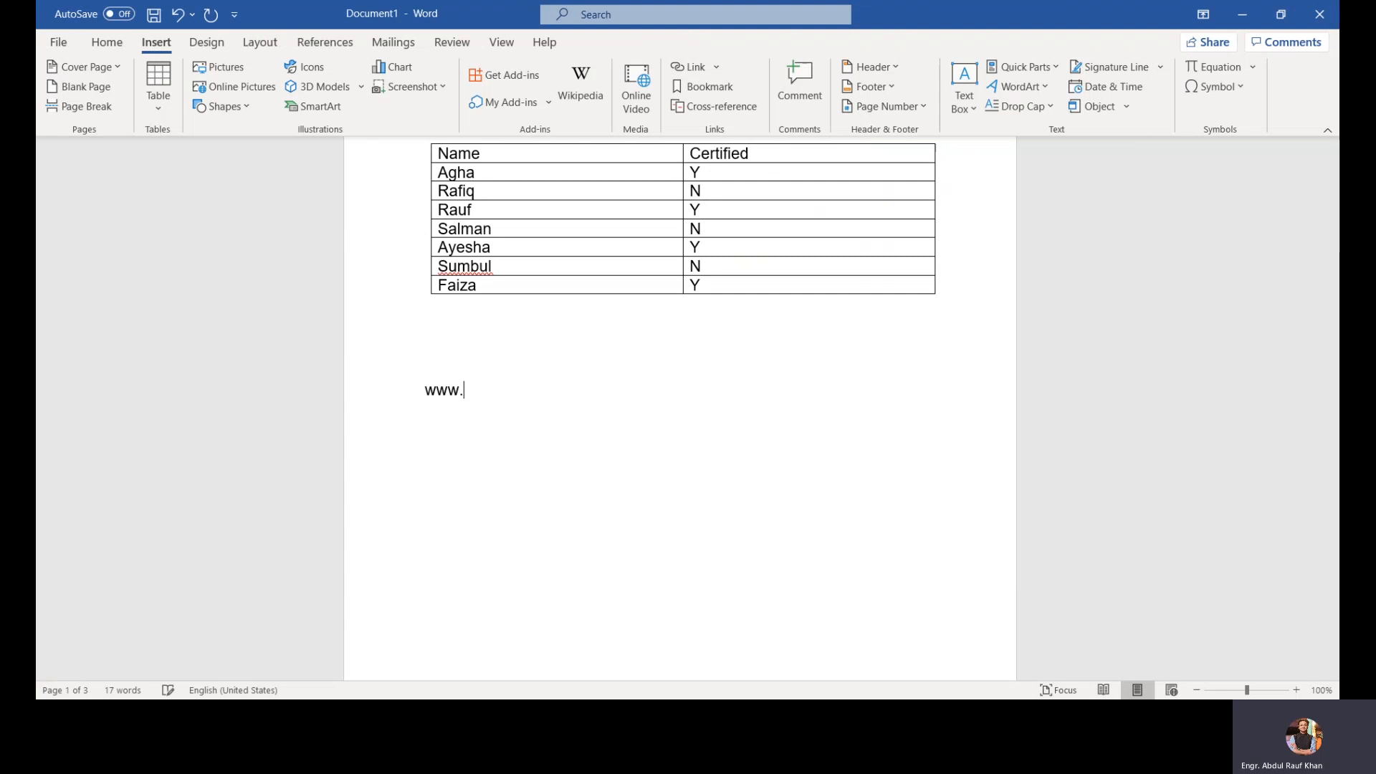
text(.google.com)
key(ctrl+a)
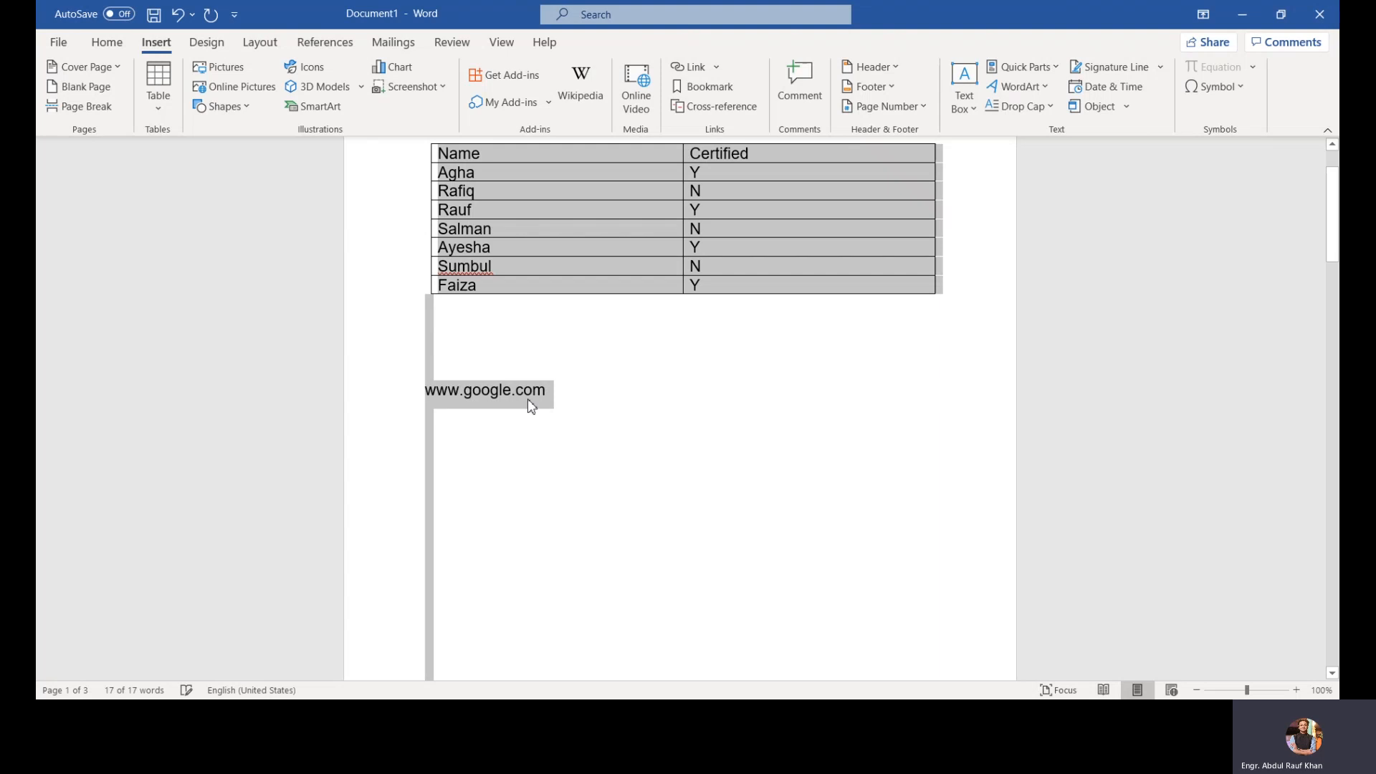
drag(550, 394, 433, 402)
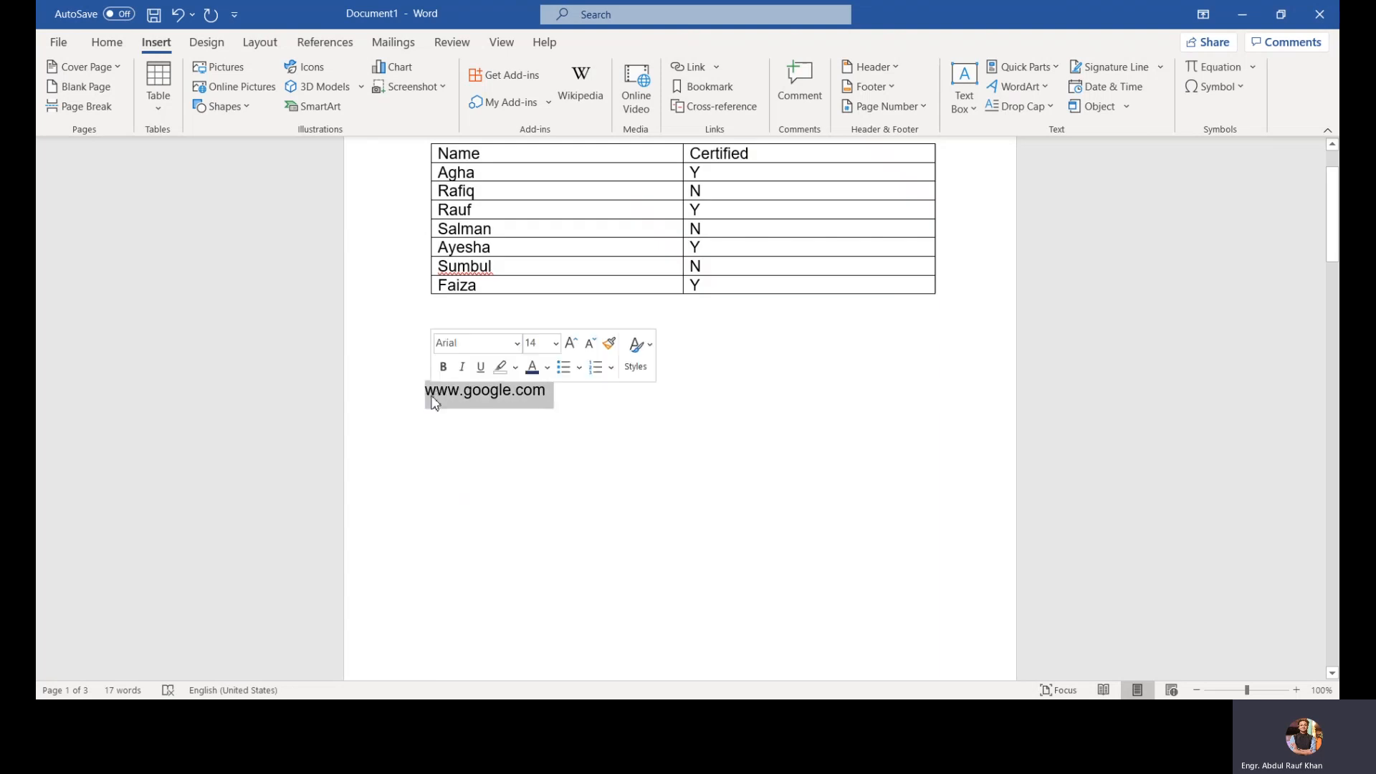
right_click(433, 402)
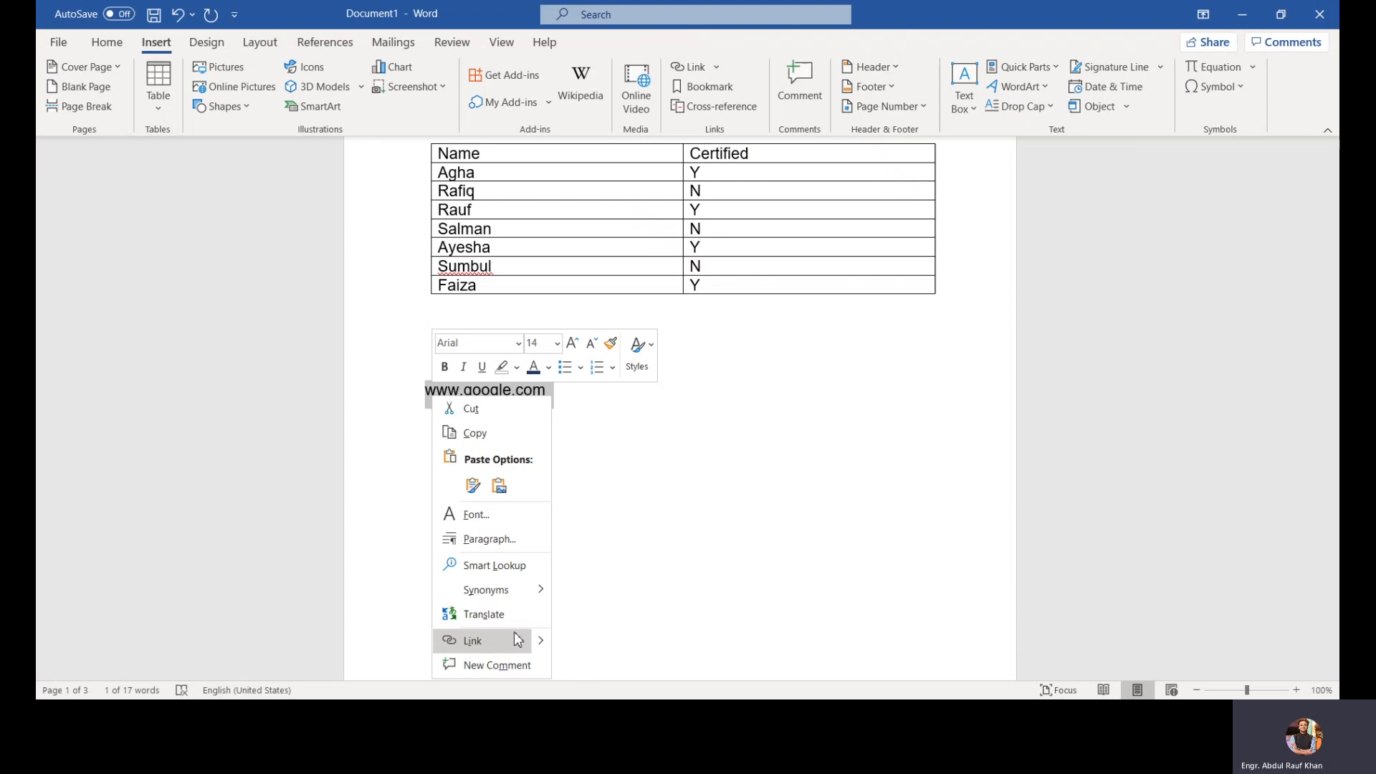
mouse_move(537, 642)
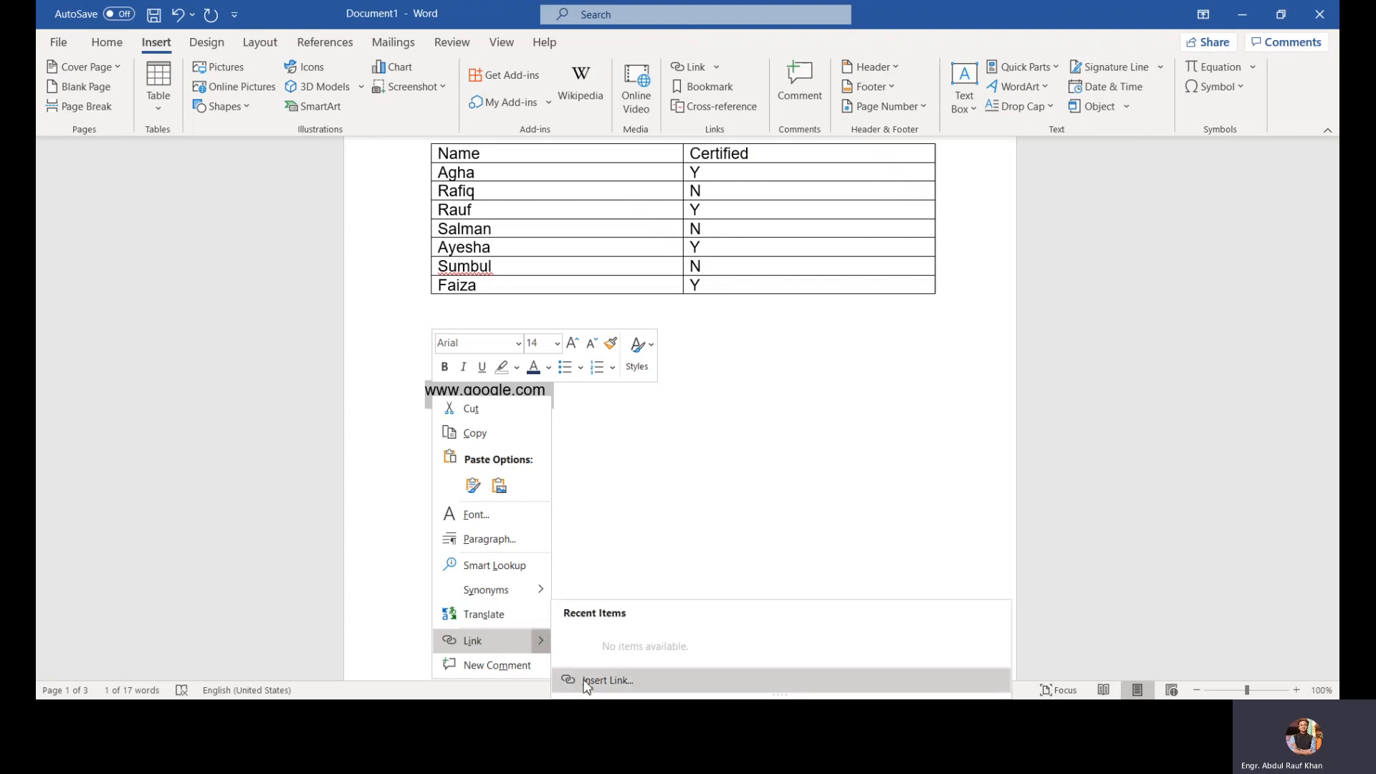
click(595, 680)
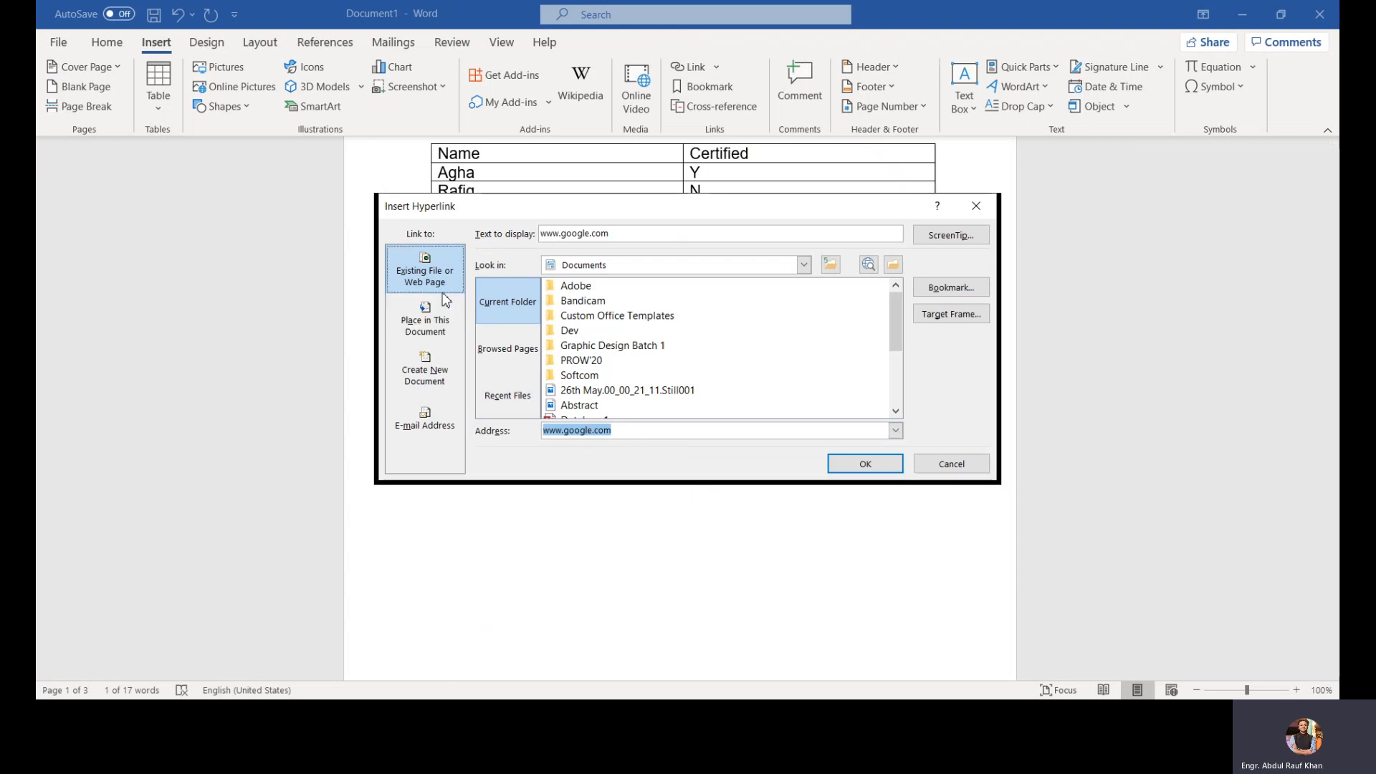
click(428, 425)
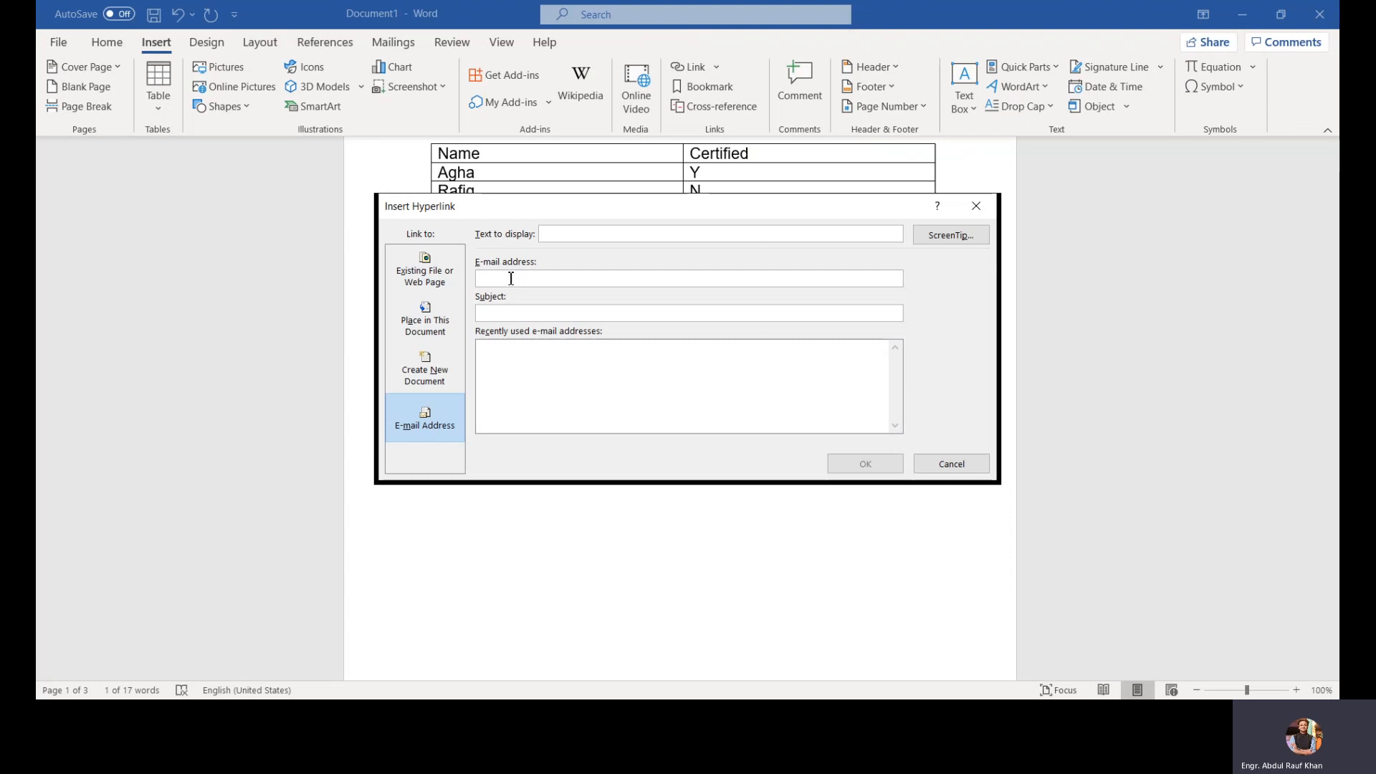
click(425, 270)
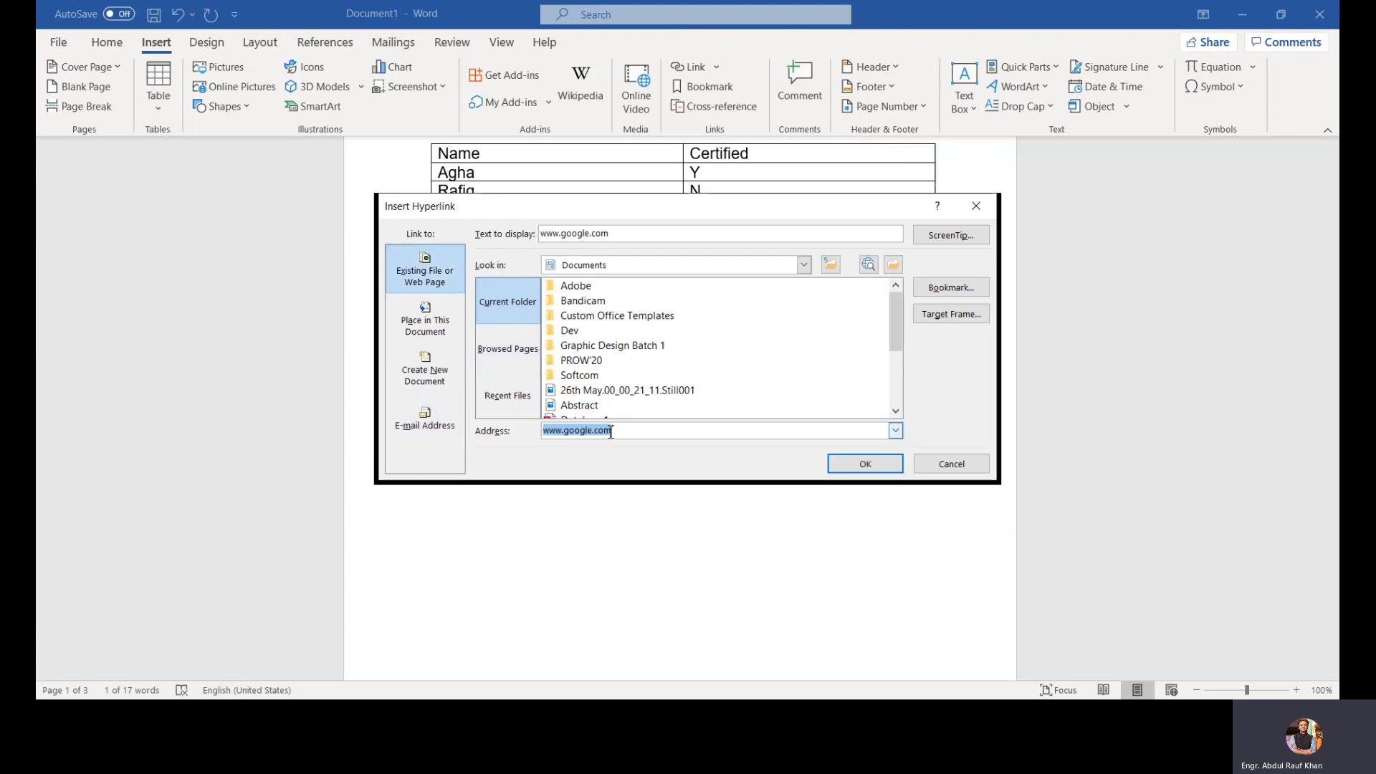
click(865, 464)
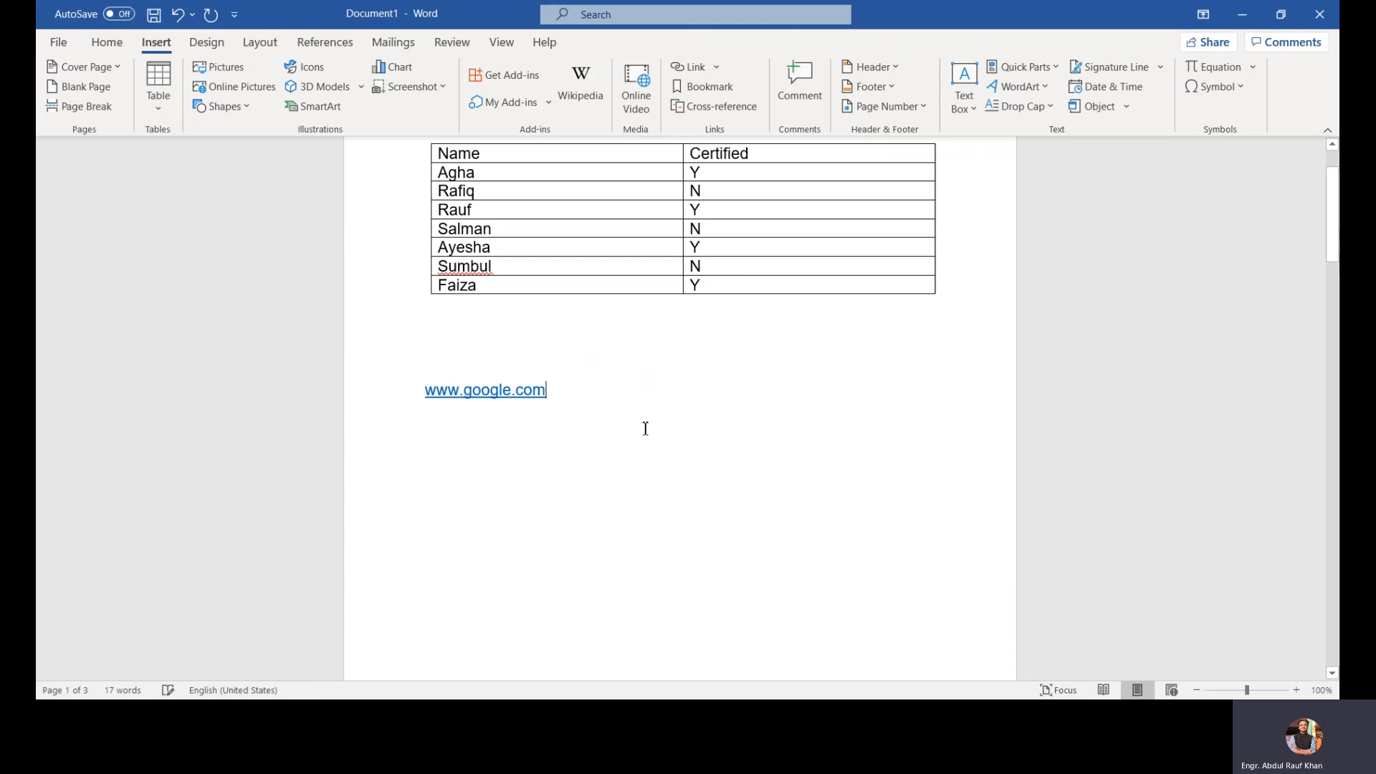
click(725, 91)
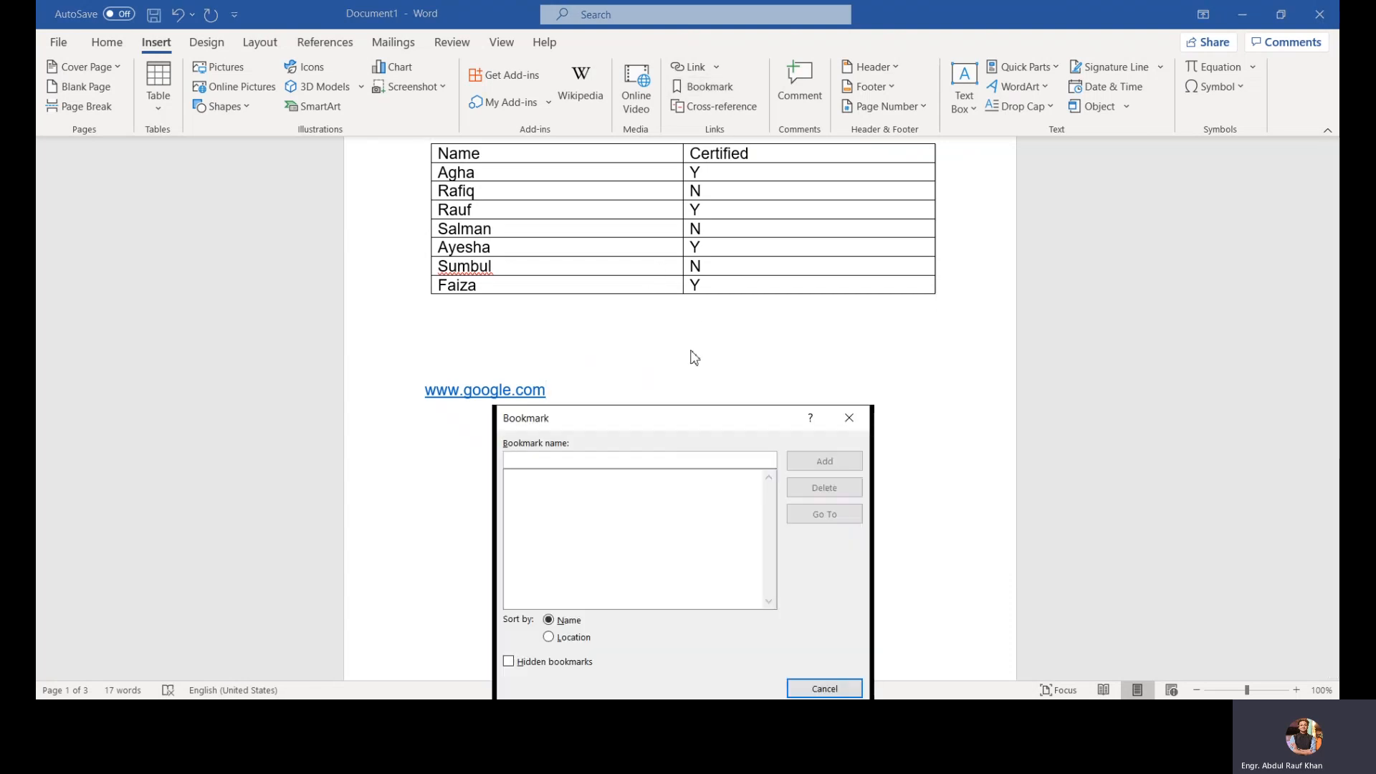
drag(694, 423, 810, 184)
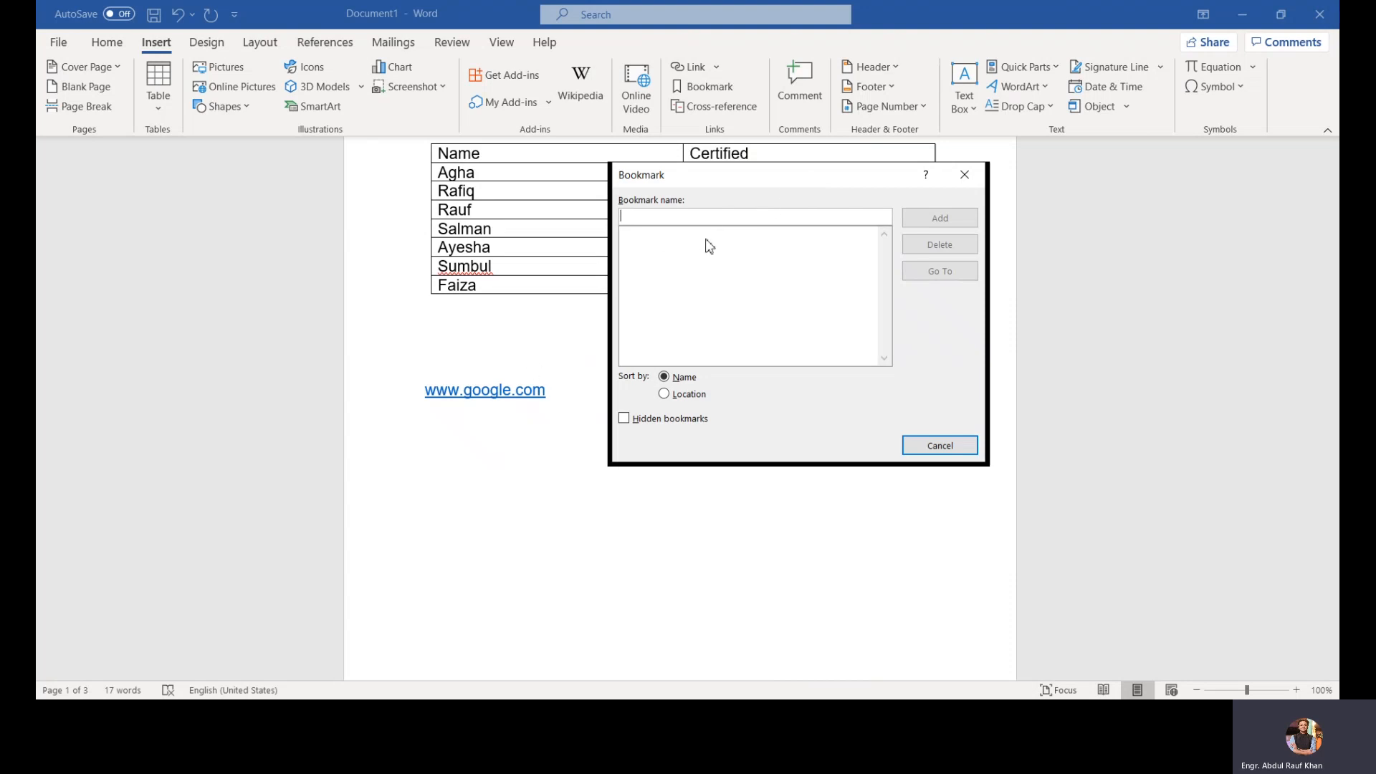
text(MS Word4)
click(969, 172)
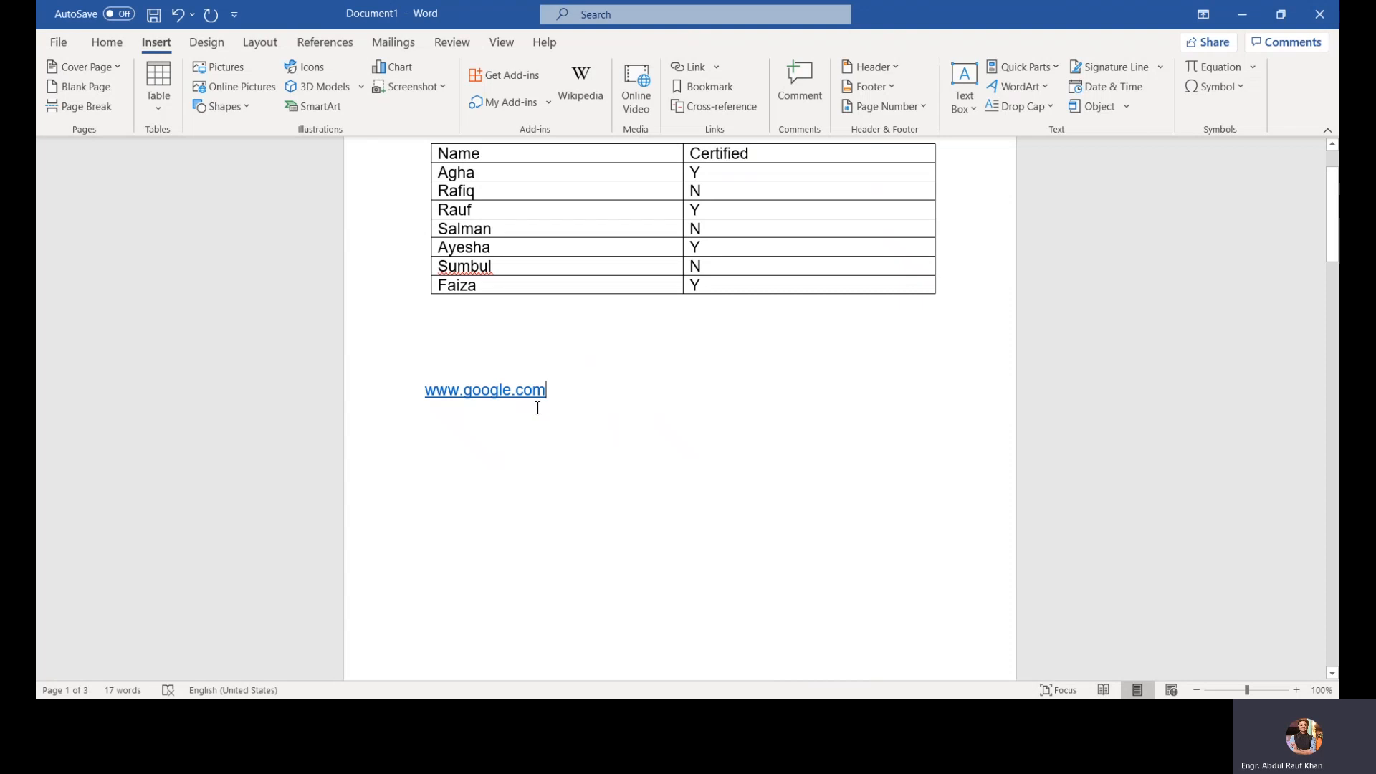
Step: Add a bookmark named MS to the selected hyperlink text, then reopen the bookmark list and close it
drag(551, 393, 426, 392)
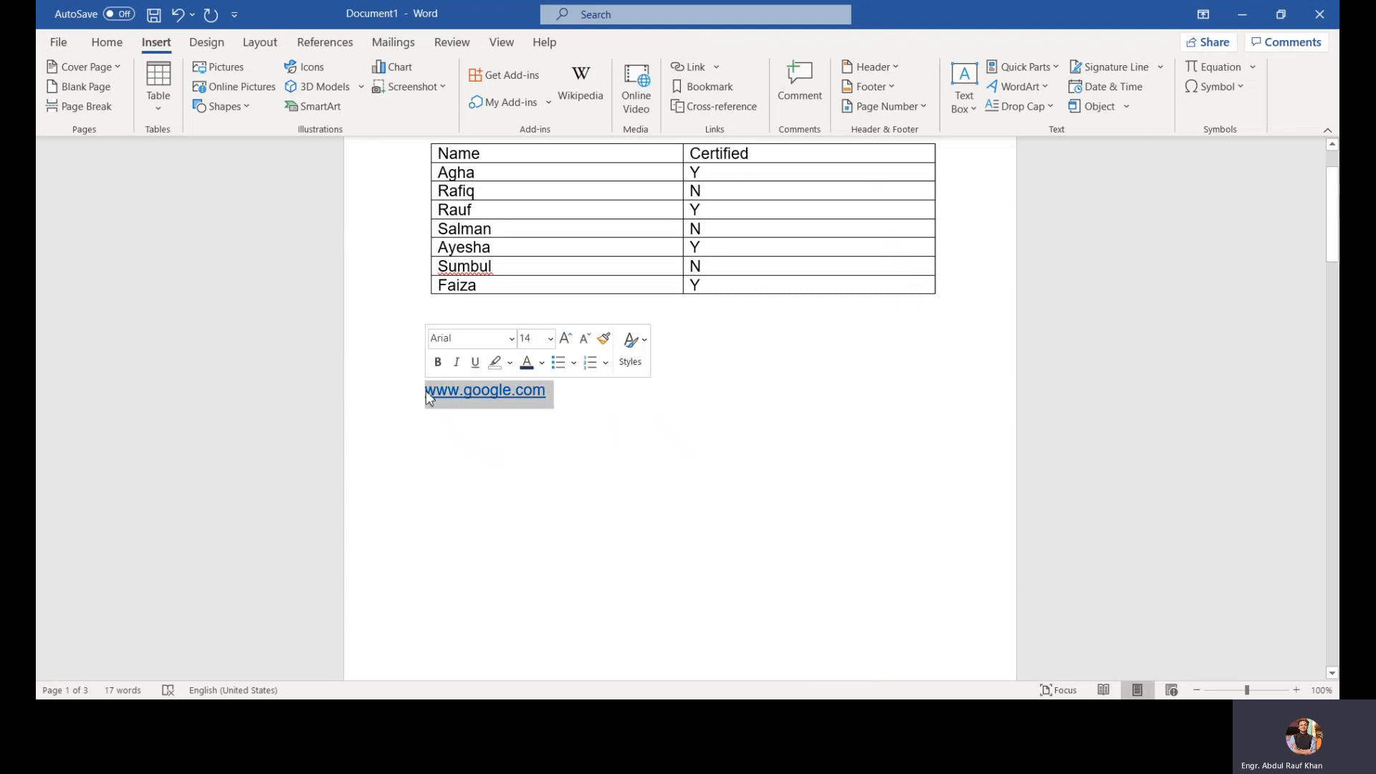
right_click(427, 394)
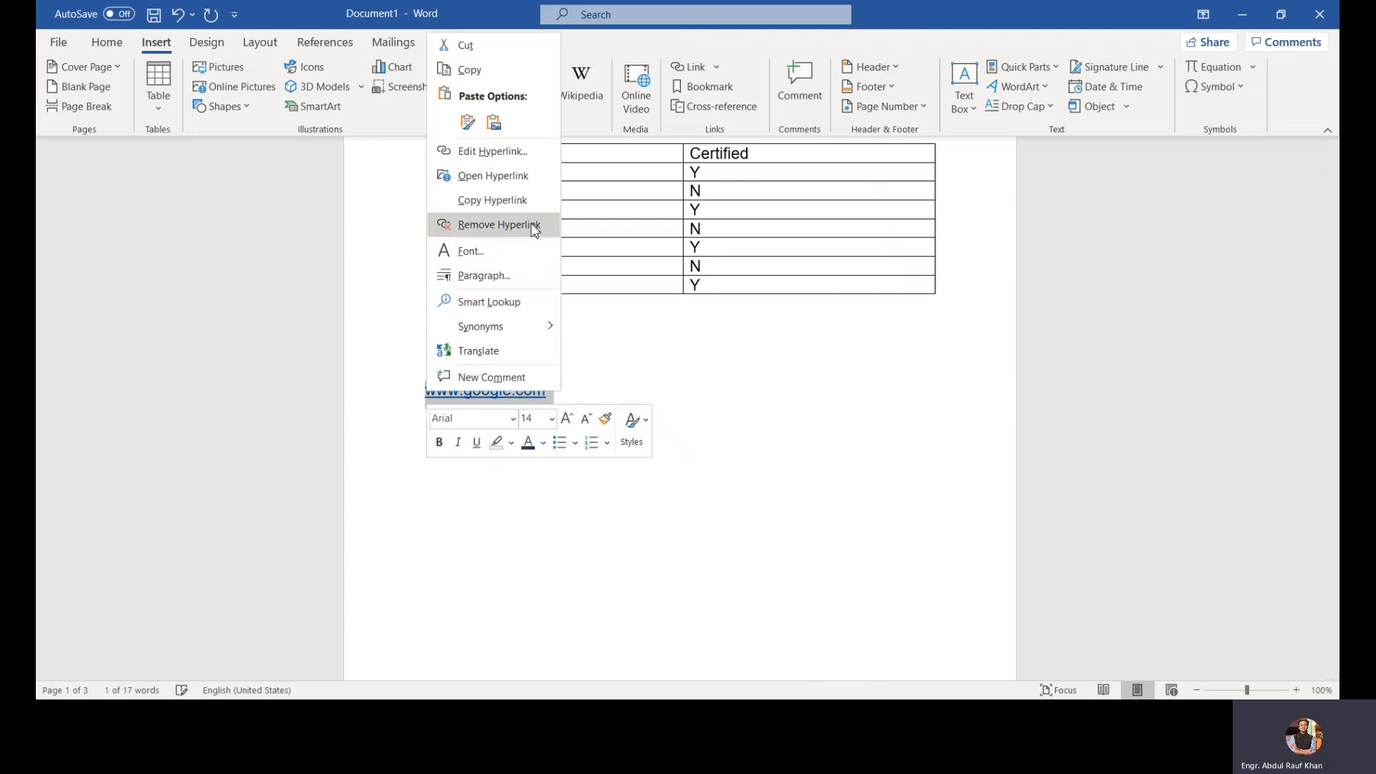
click(725, 89)
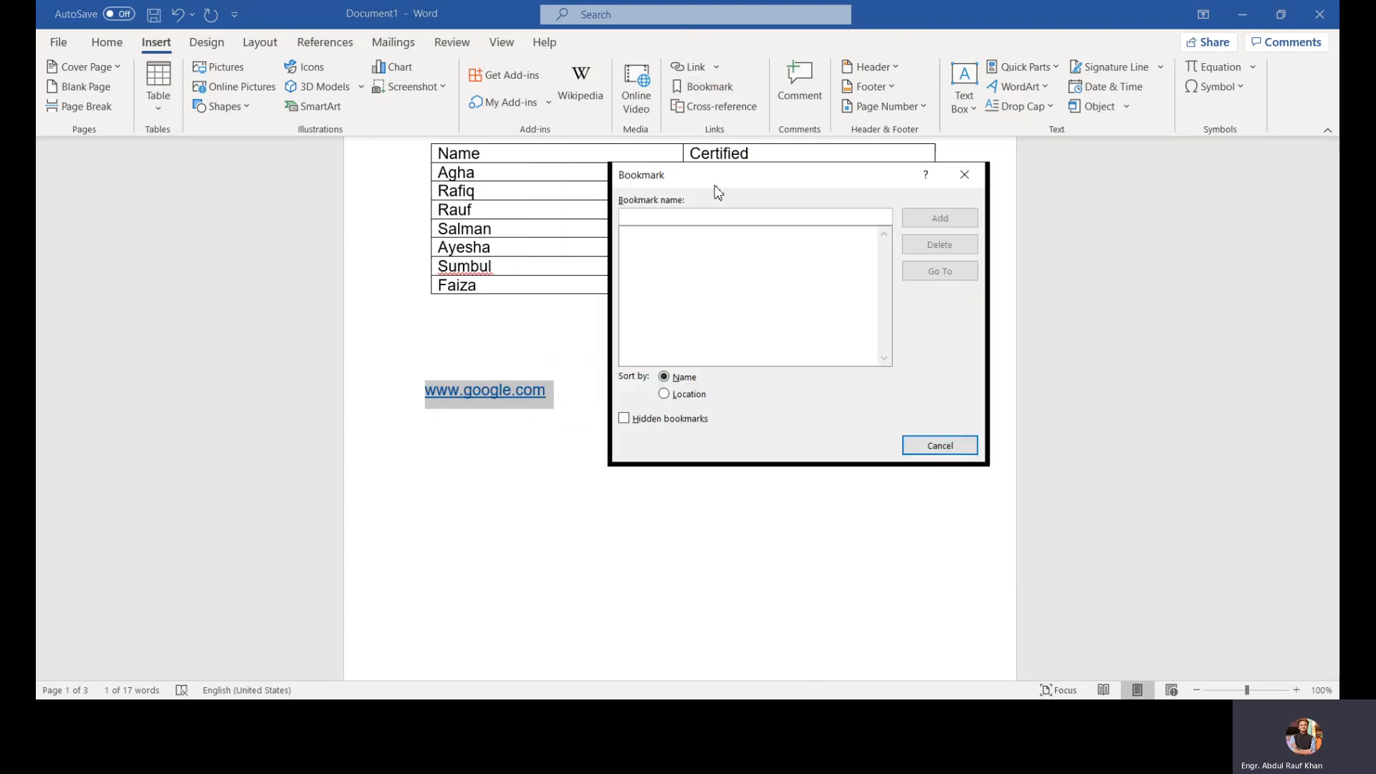
text(x)
key(BackSpace)
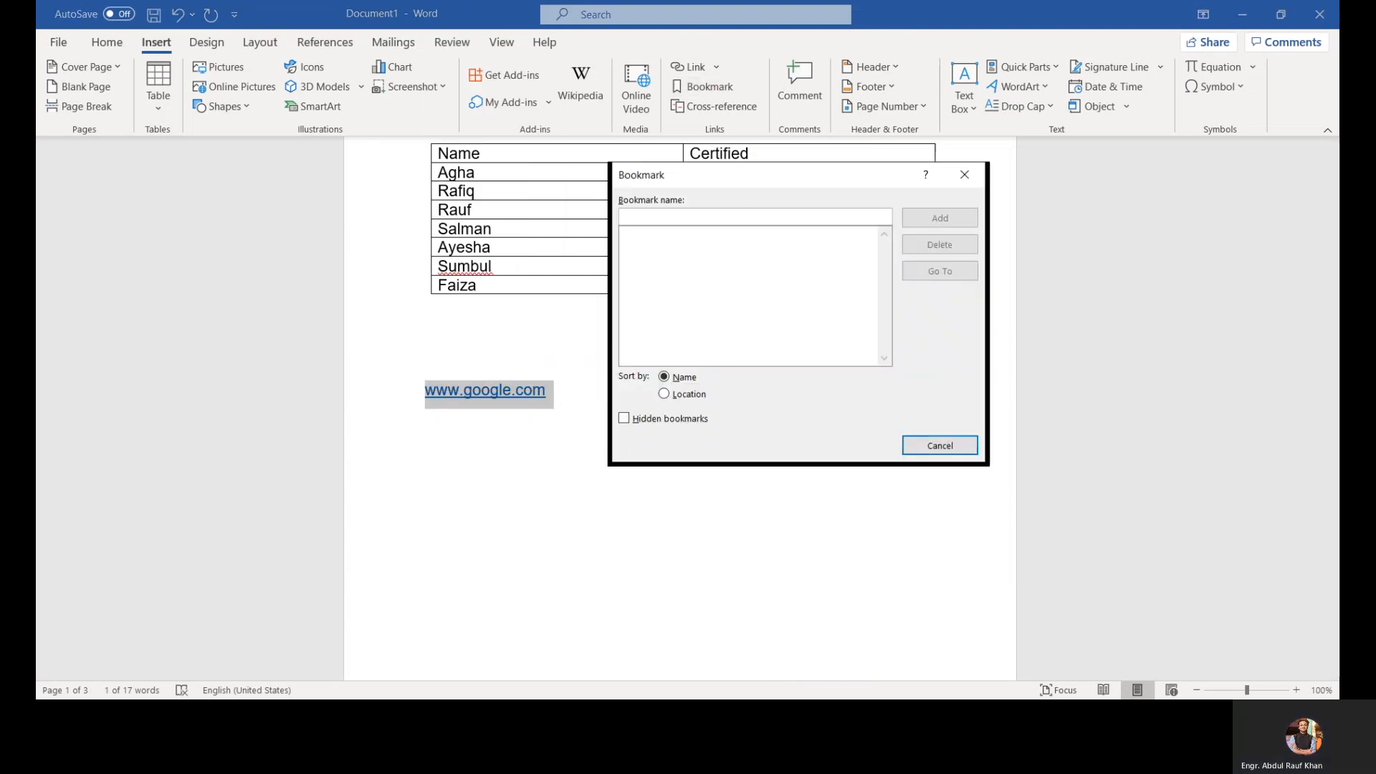
text(MS W)
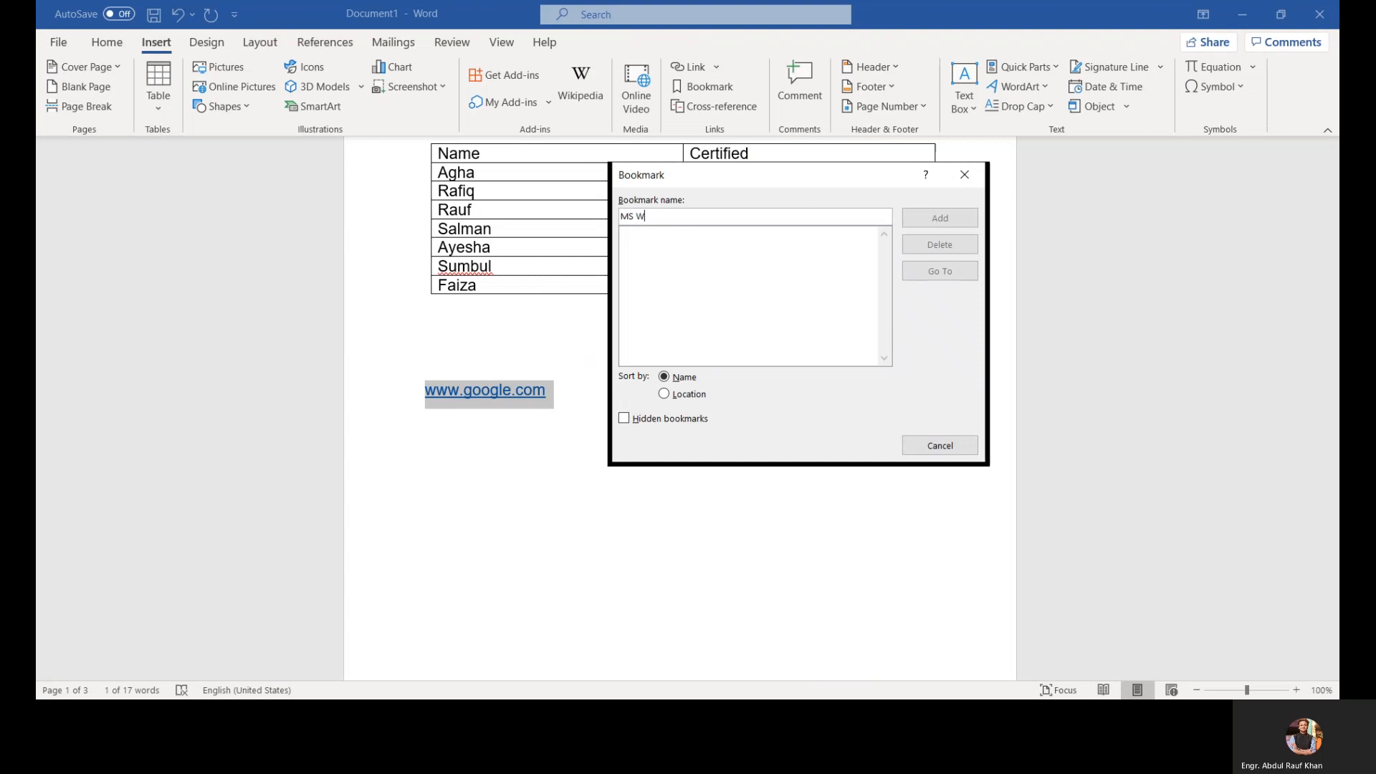
text(ord)
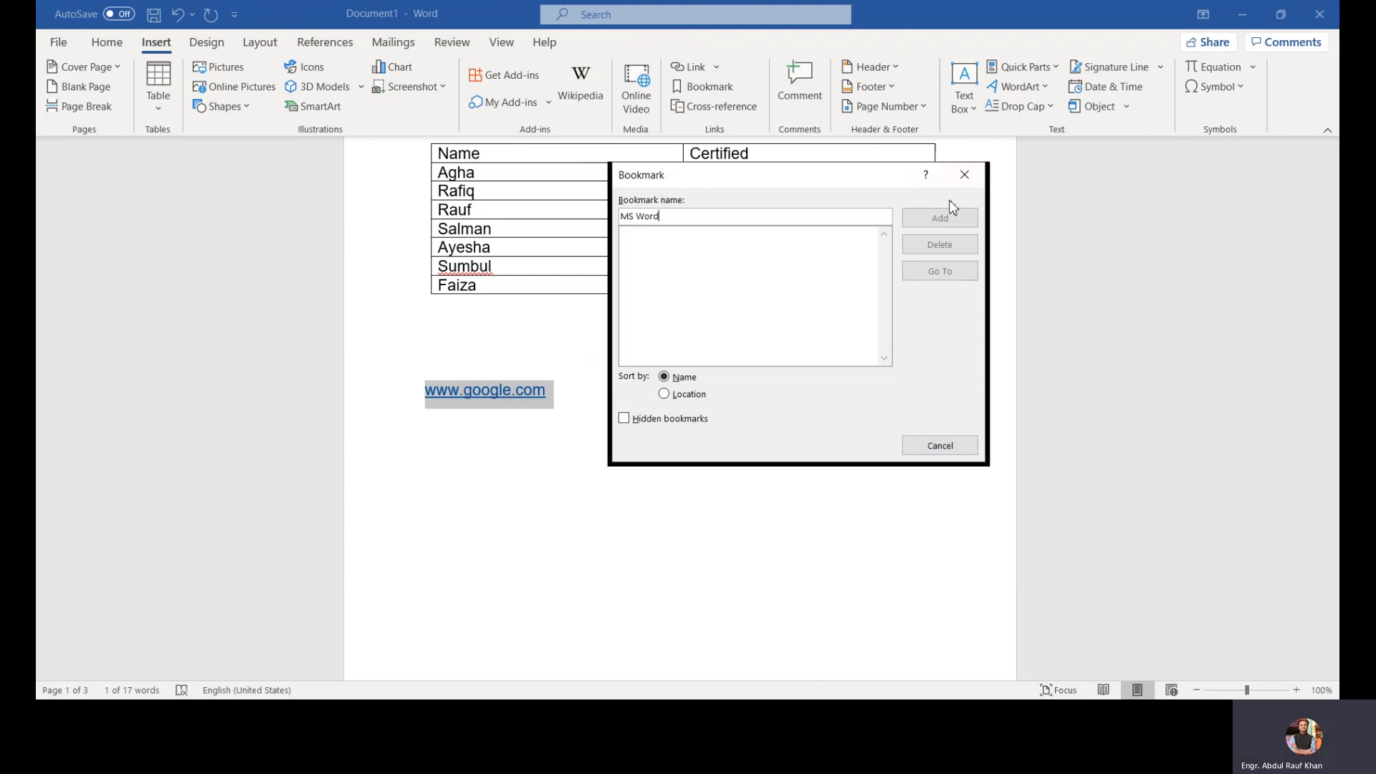
key(BackSpace)
key(BackSpace)
key(BackSpace)
key(BackSpace)
key(BackSpace)
click(917, 224)
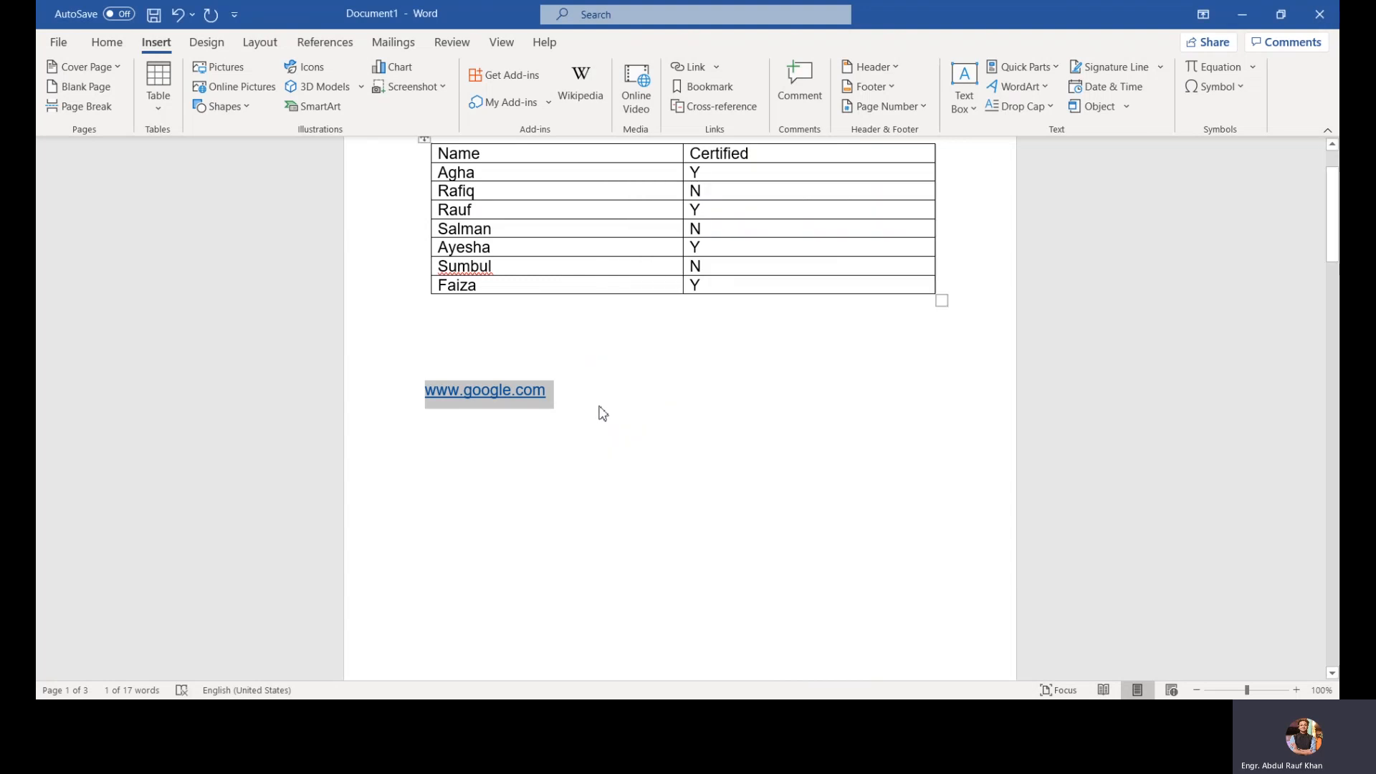
click(710, 90)
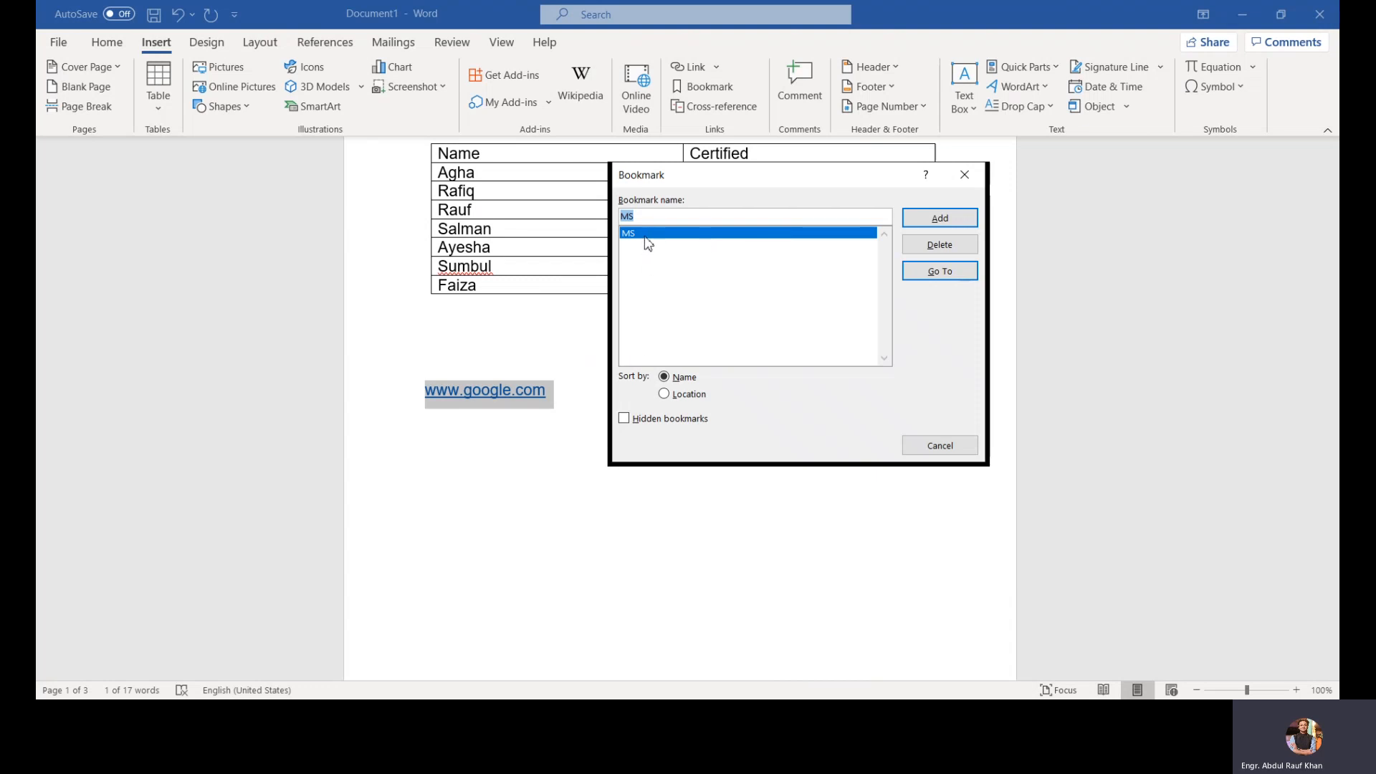
click(963, 175)
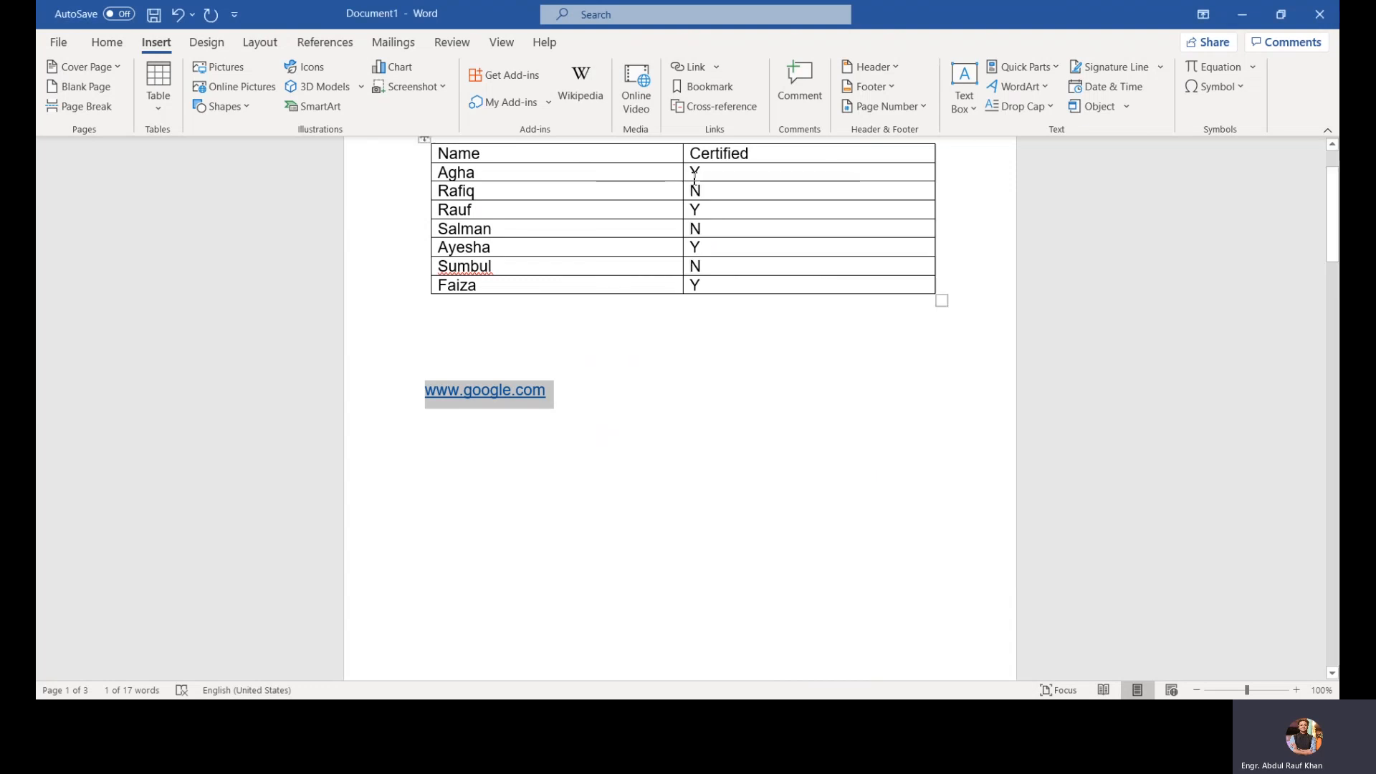
Step: Insert a comment on the hyperlink text and undo it
click(802, 122)
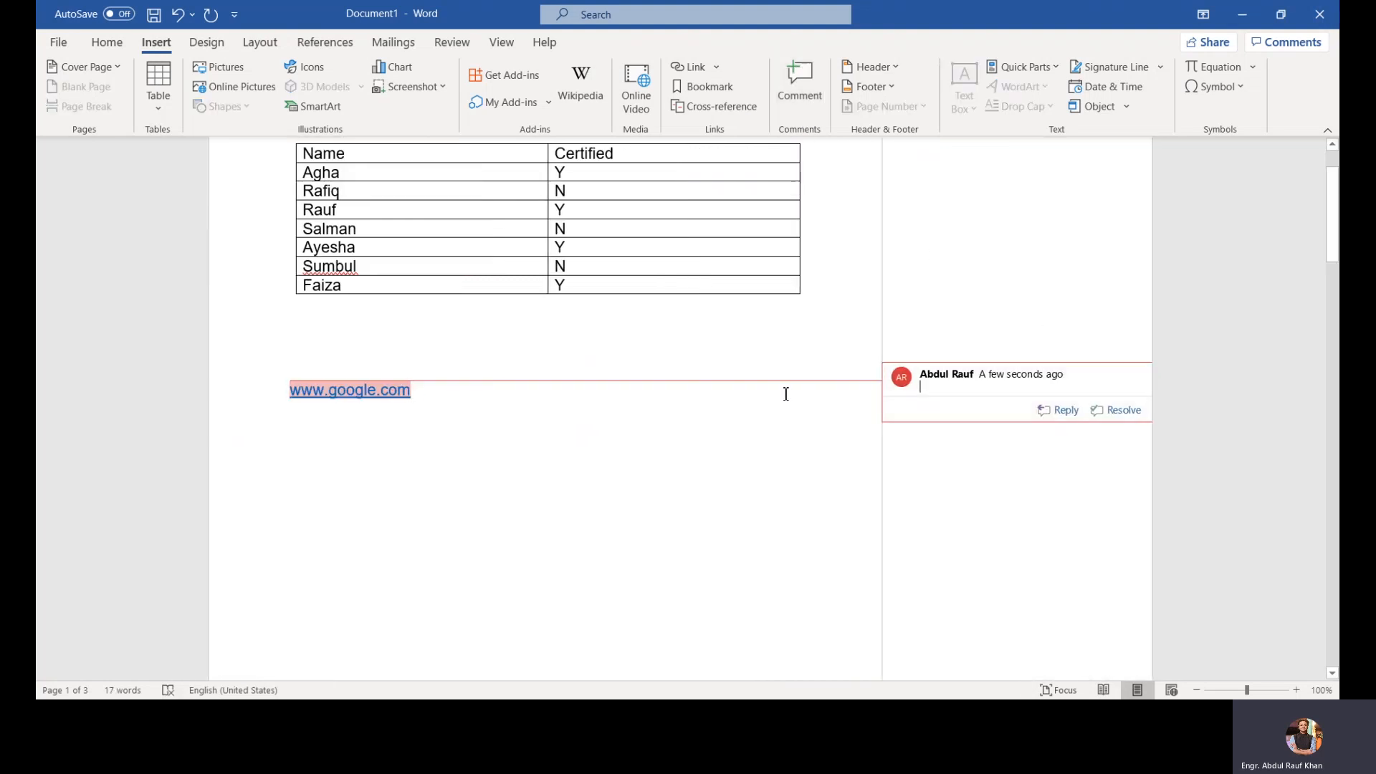
key(ctrl+z)
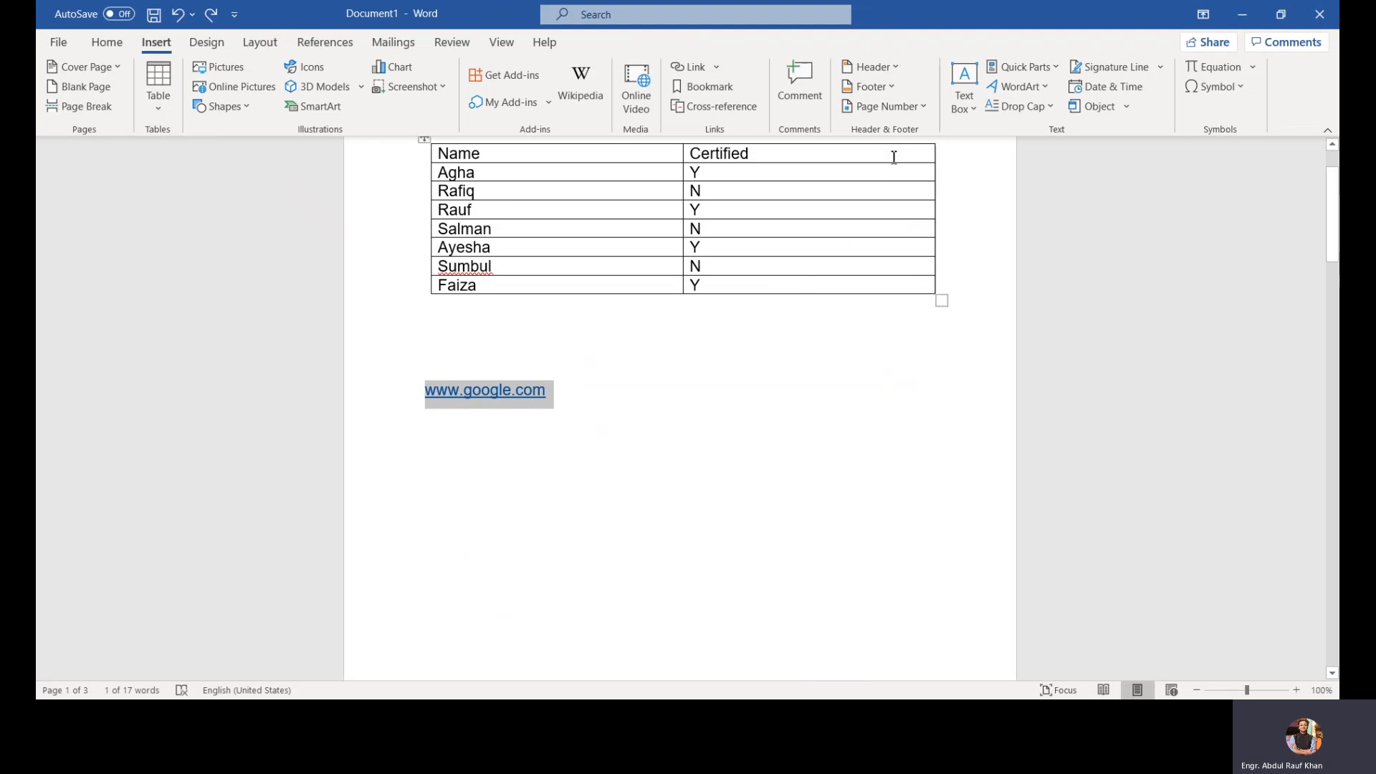
Step: Insert an Accent Bar 4 page number at the bottom of the page and close the header and footer
click(916, 109)
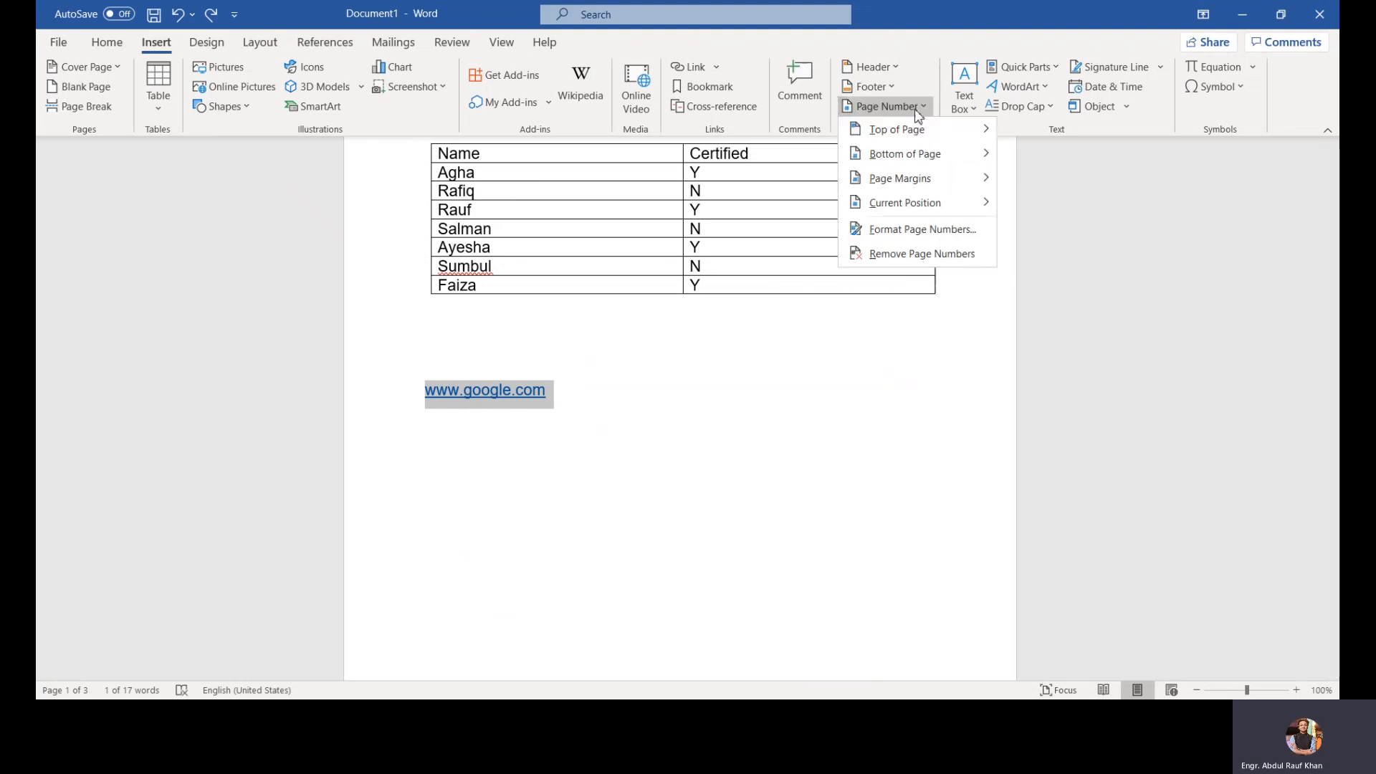
mouse_move(924, 130)
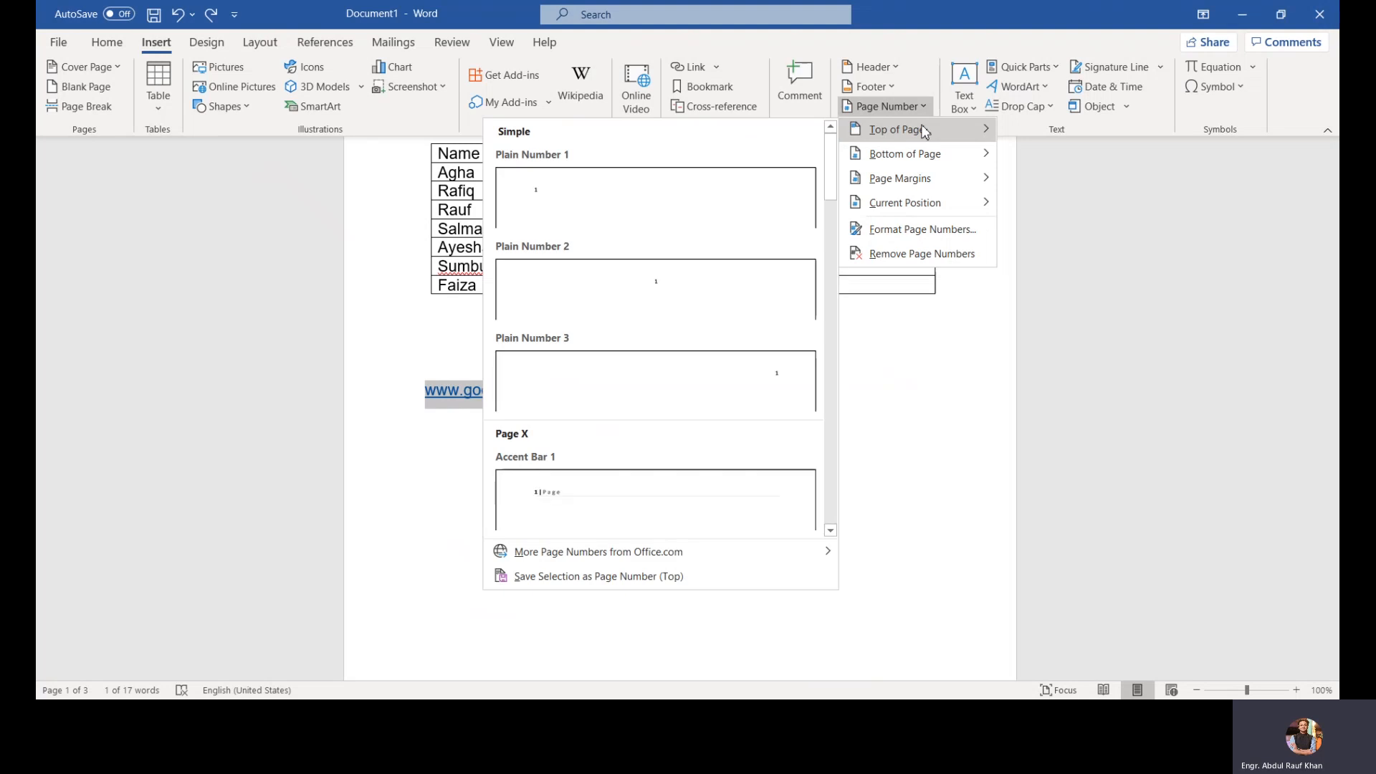
mouse_move(925, 154)
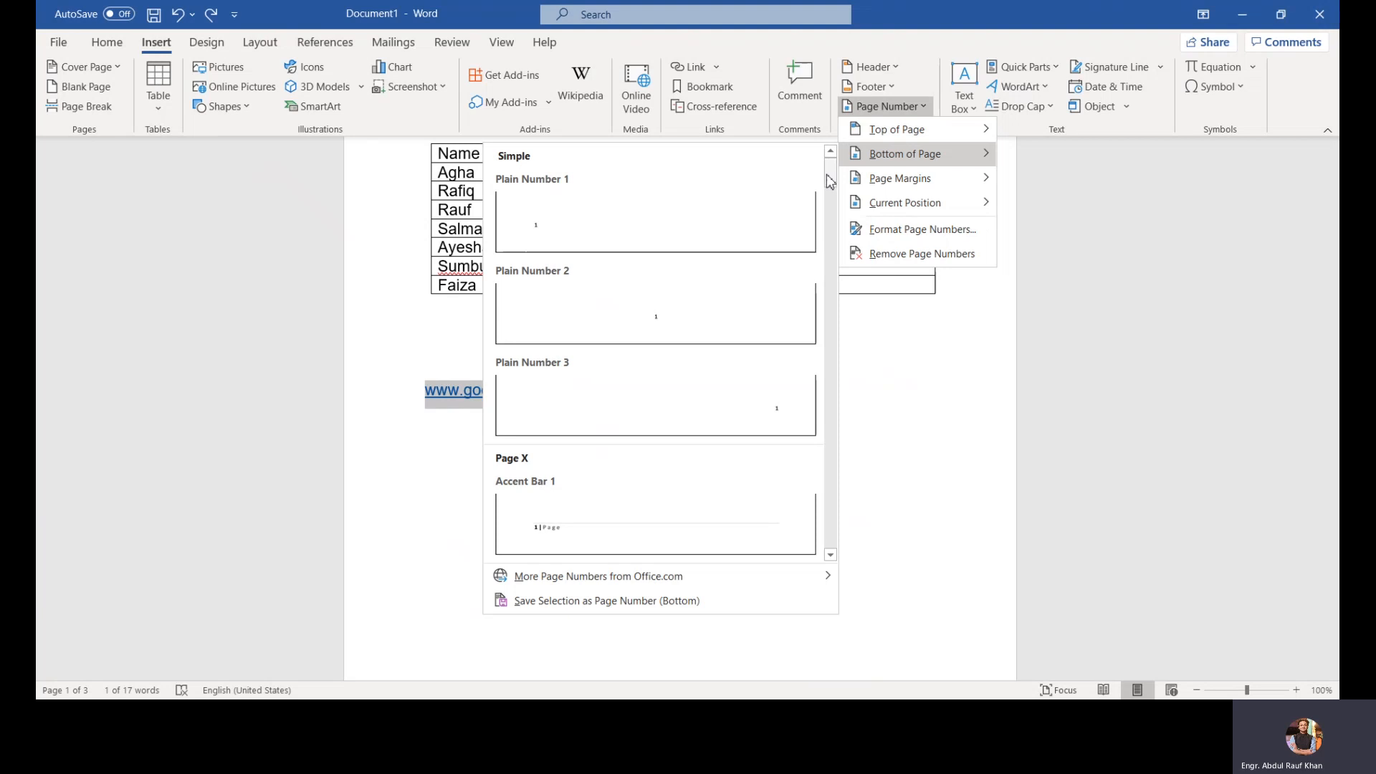
drag(829, 174, 831, 230)
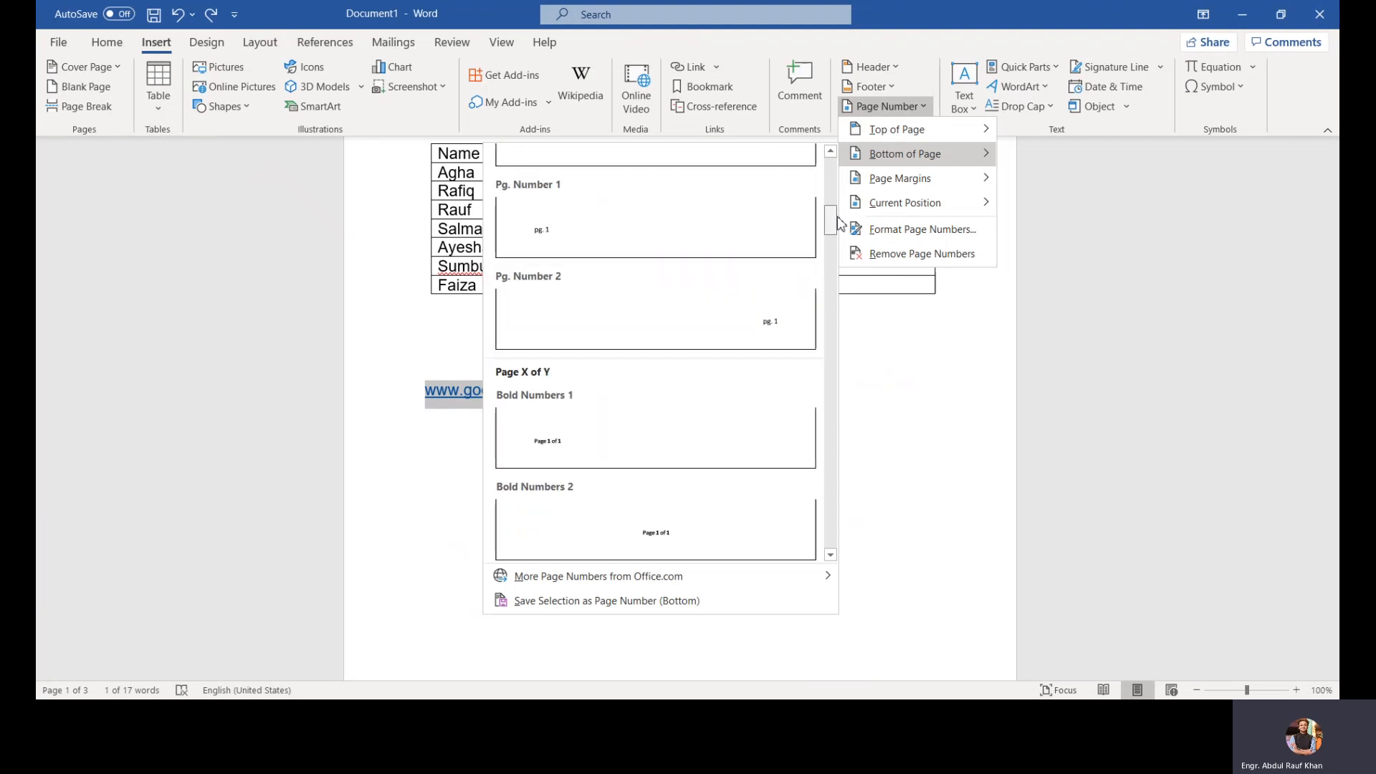
drag(833, 214, 837, 198)
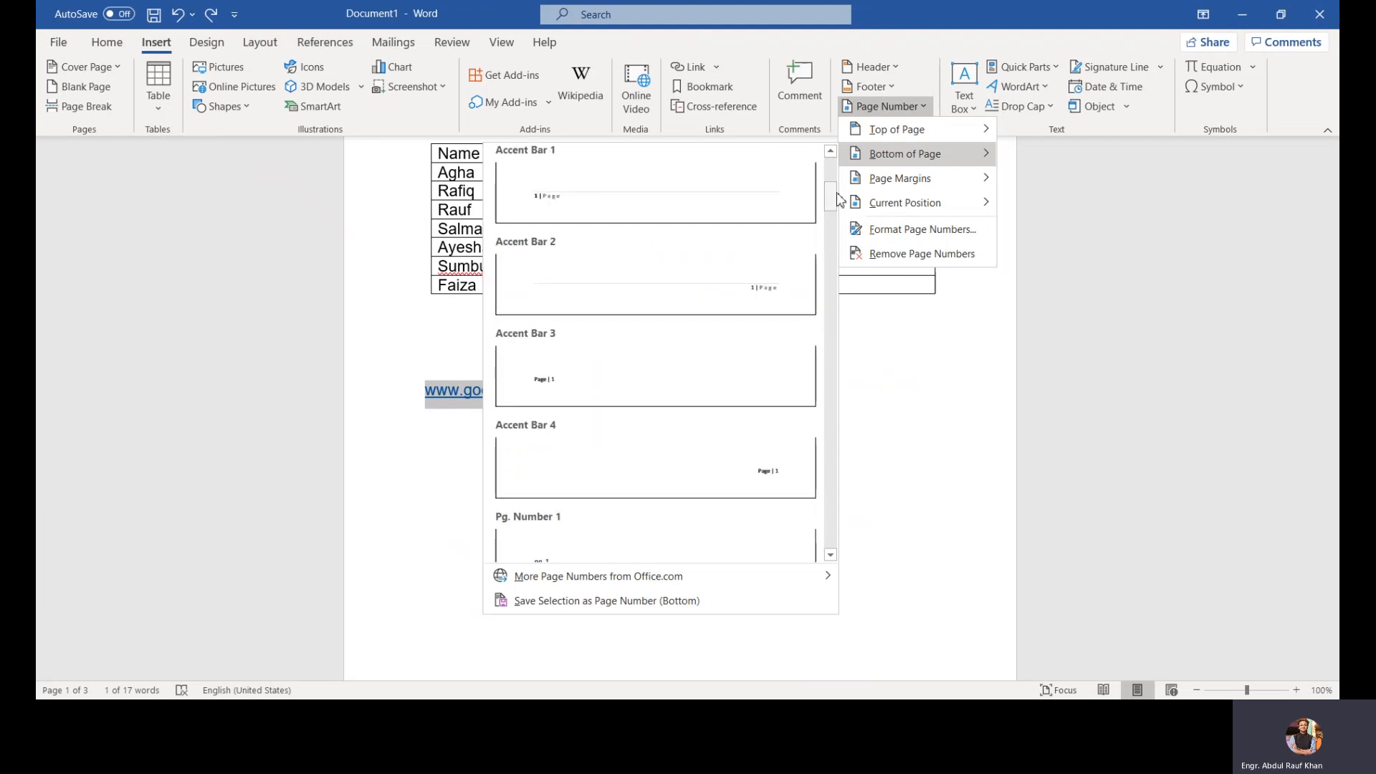
click(581, 474)
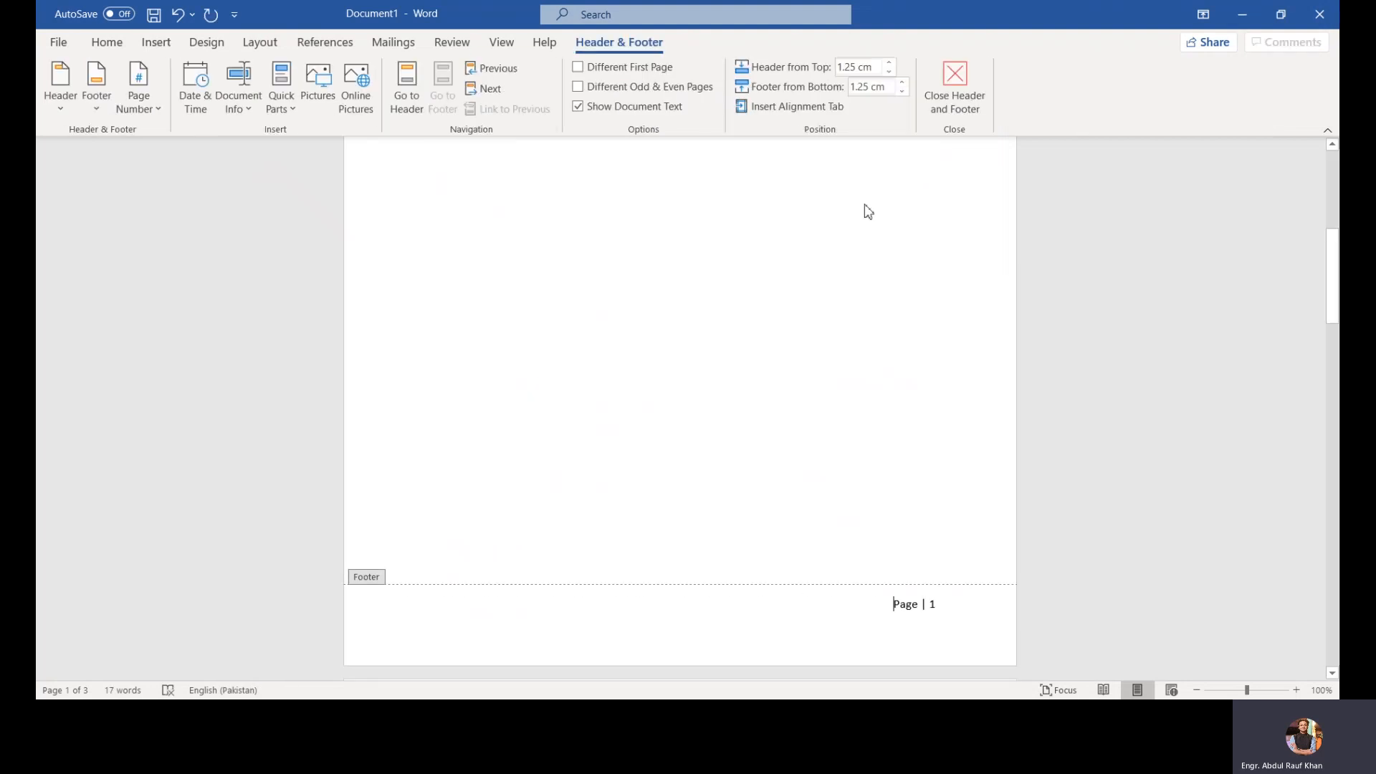
click(954, 90)
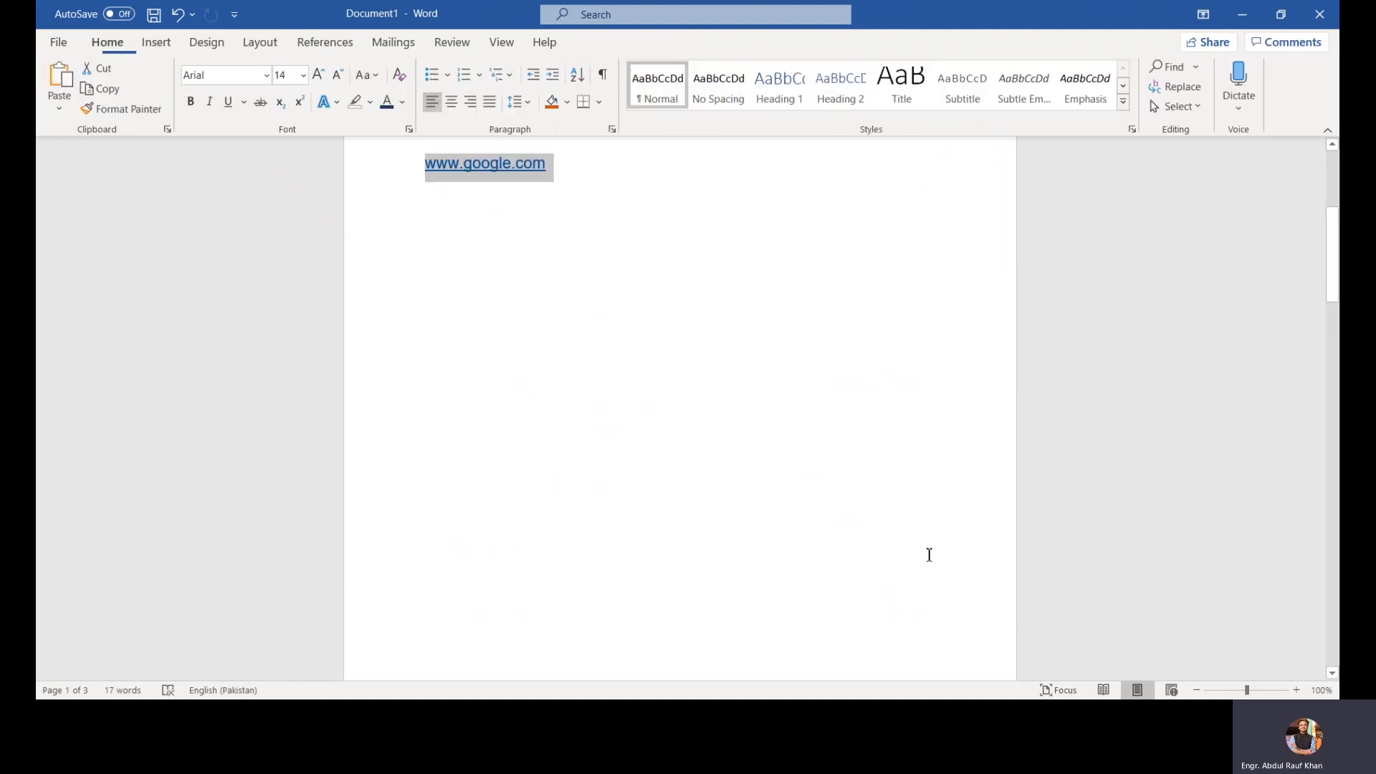
Step: Insert a Banded header, enter MS WORD as its title, and close the header and footer
scroll(974, 452, down, 5)
scroll(974, 451, up, 8)
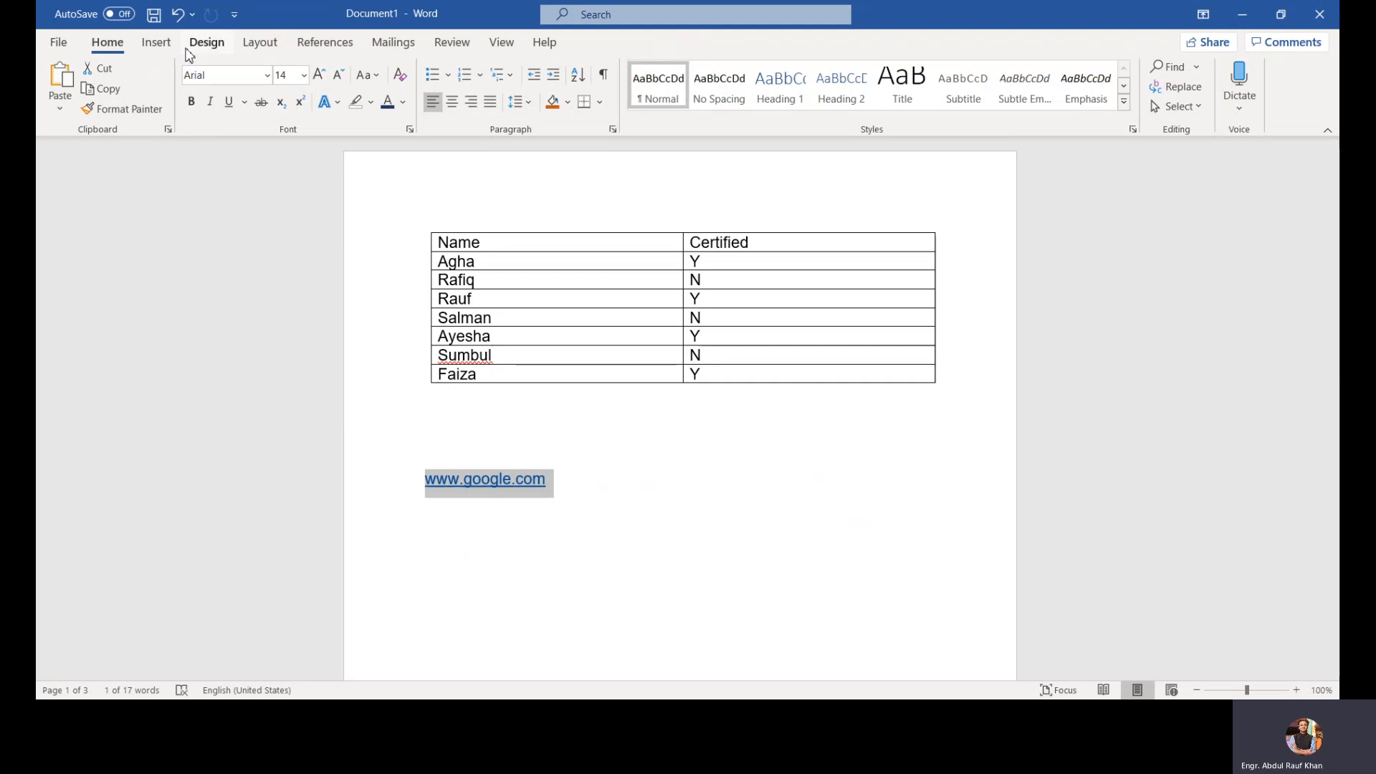
click(156, 42)
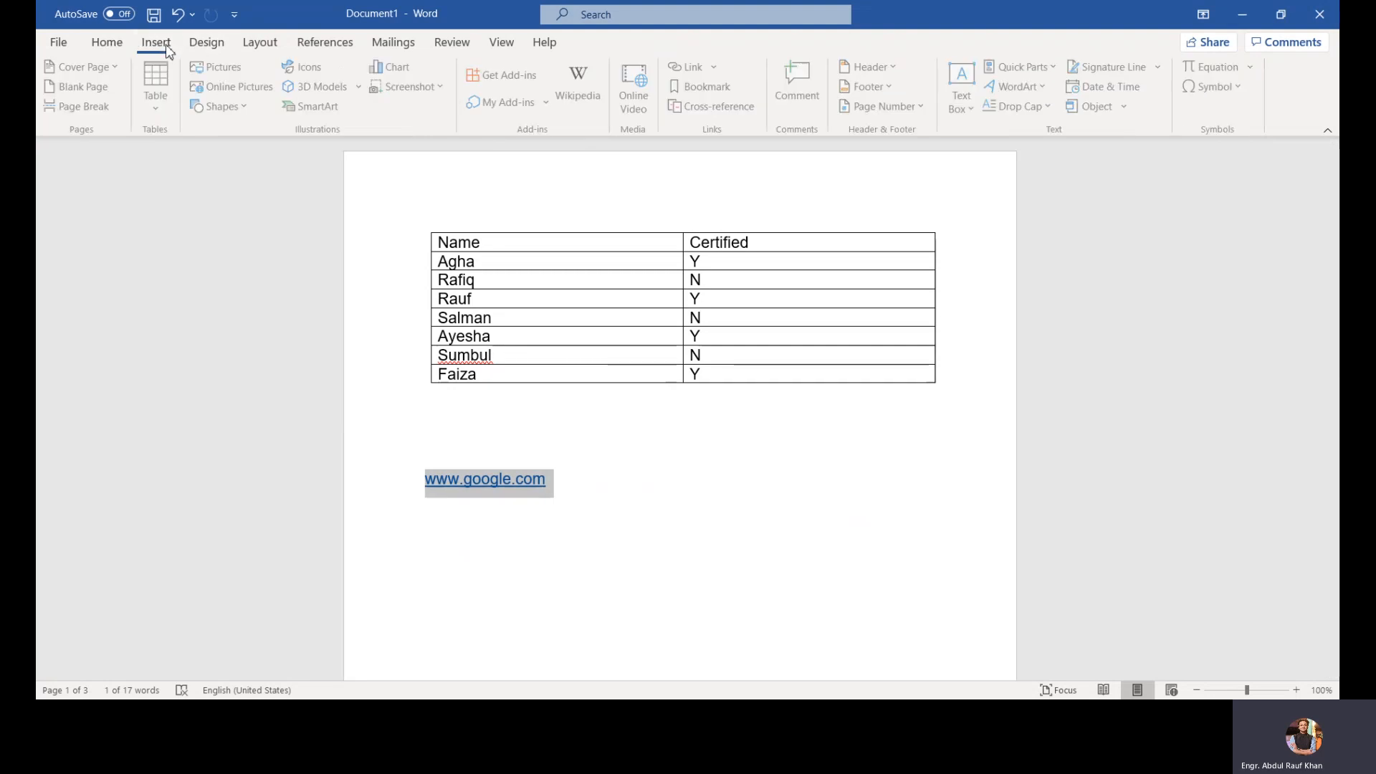
click(880, 72)
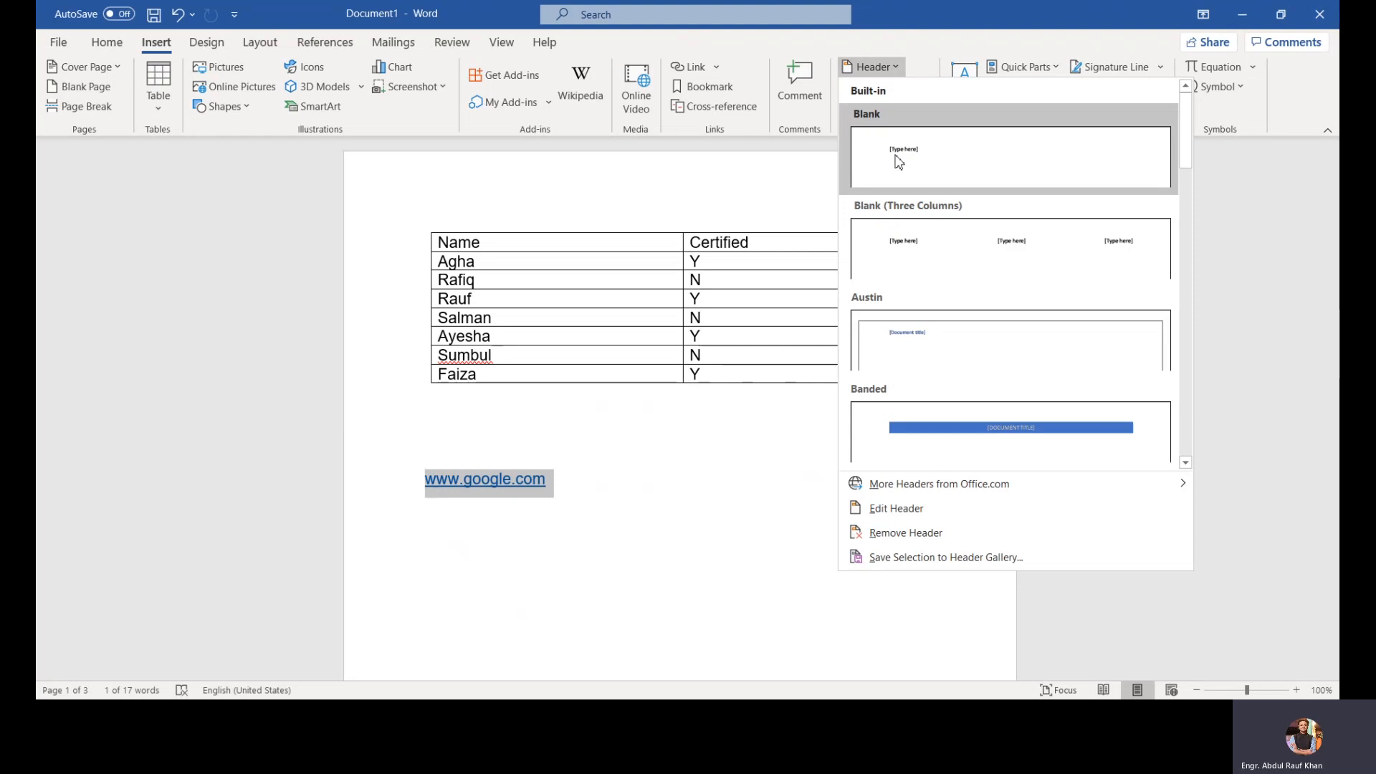
click(924, 414)
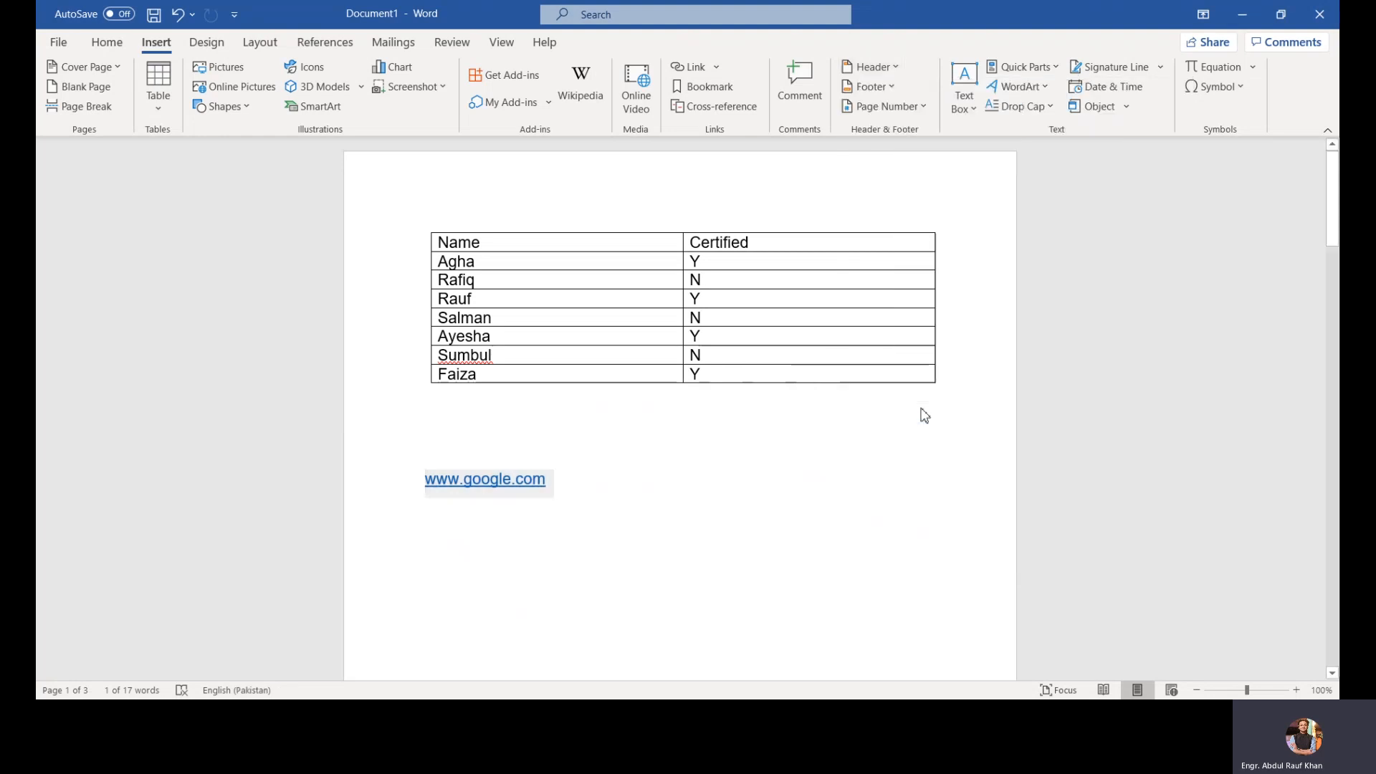
click(724, 207)
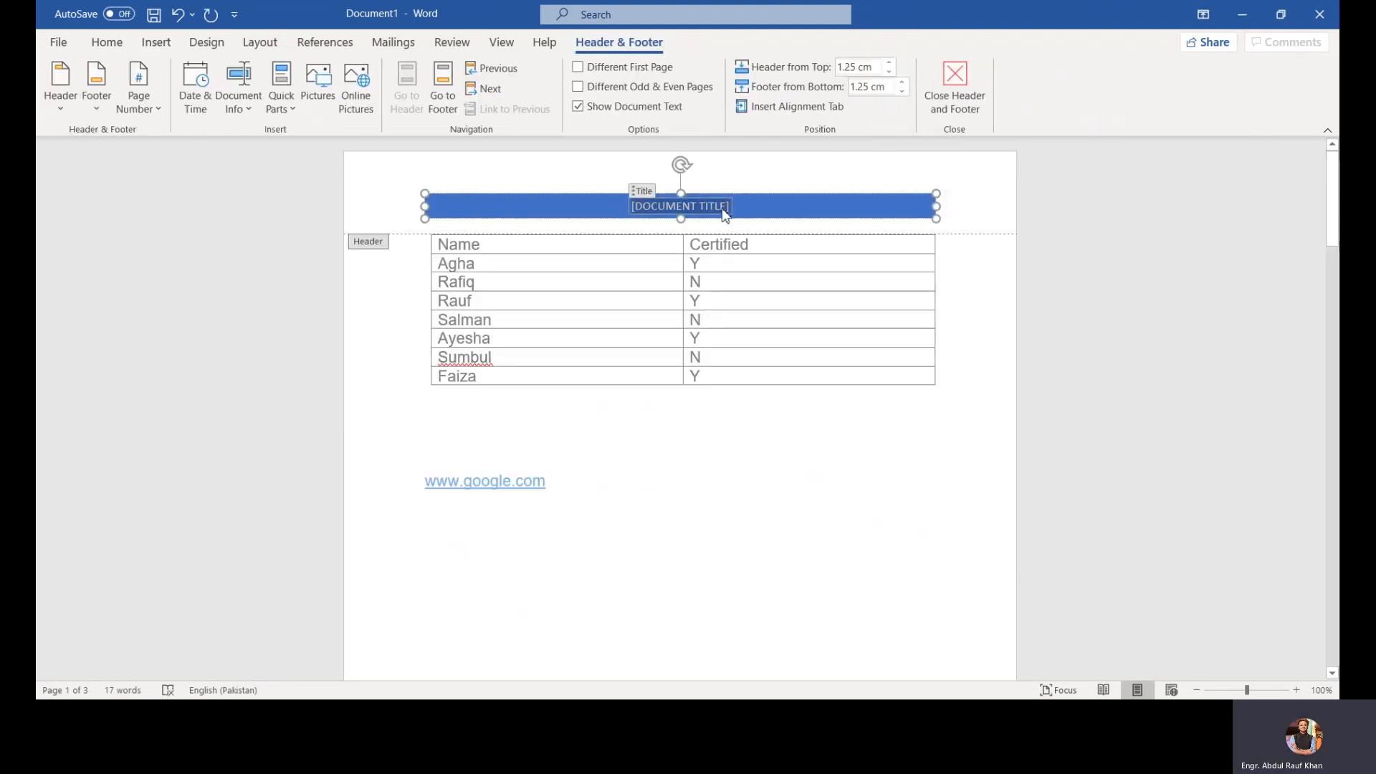
text(M)
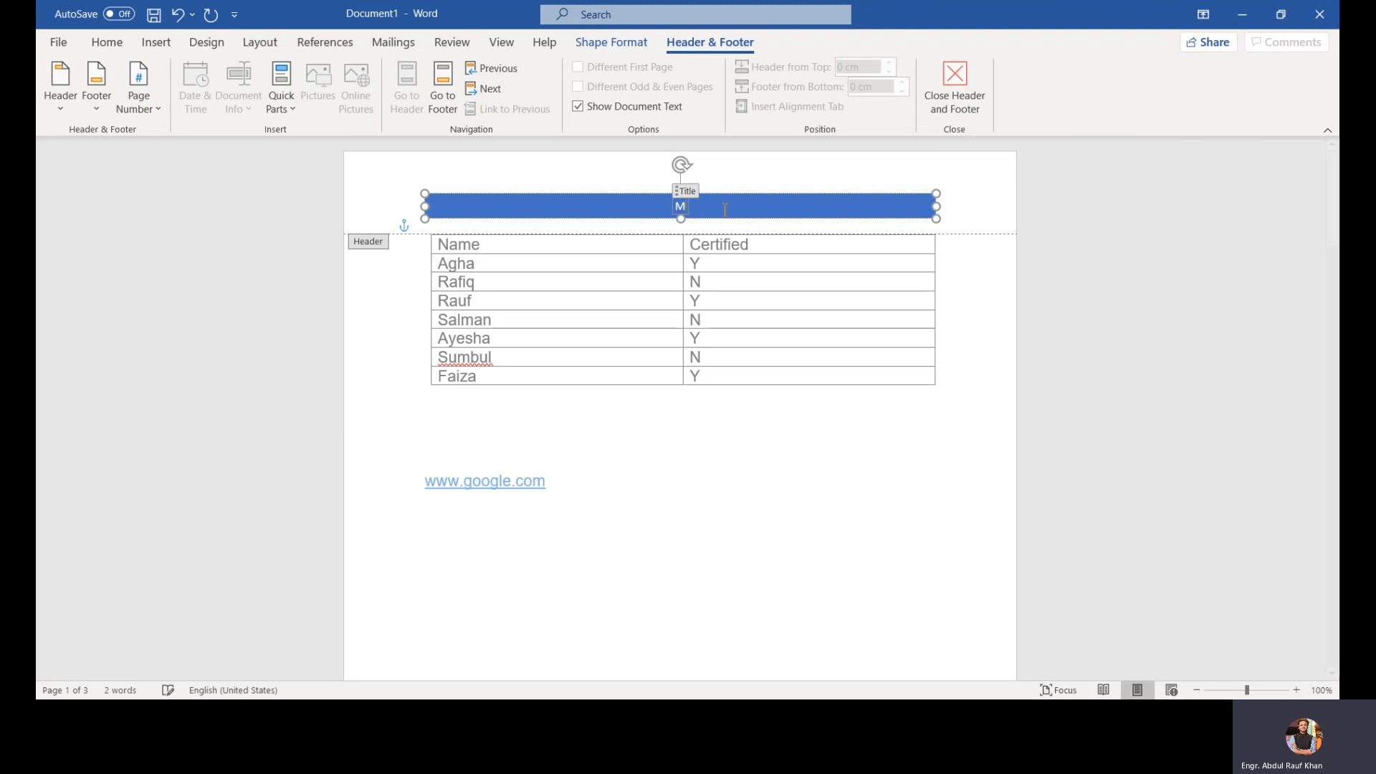
text(S WORD)
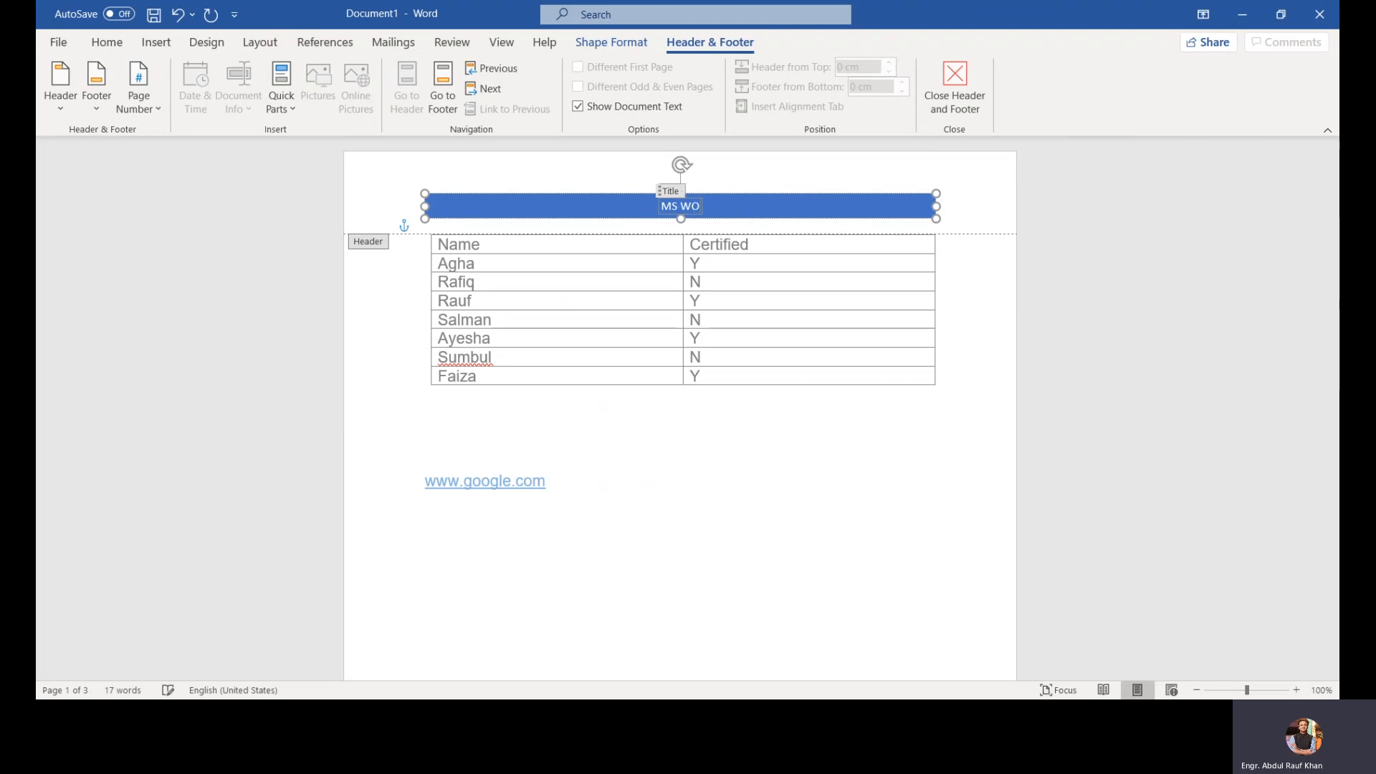
click(1101, 213)
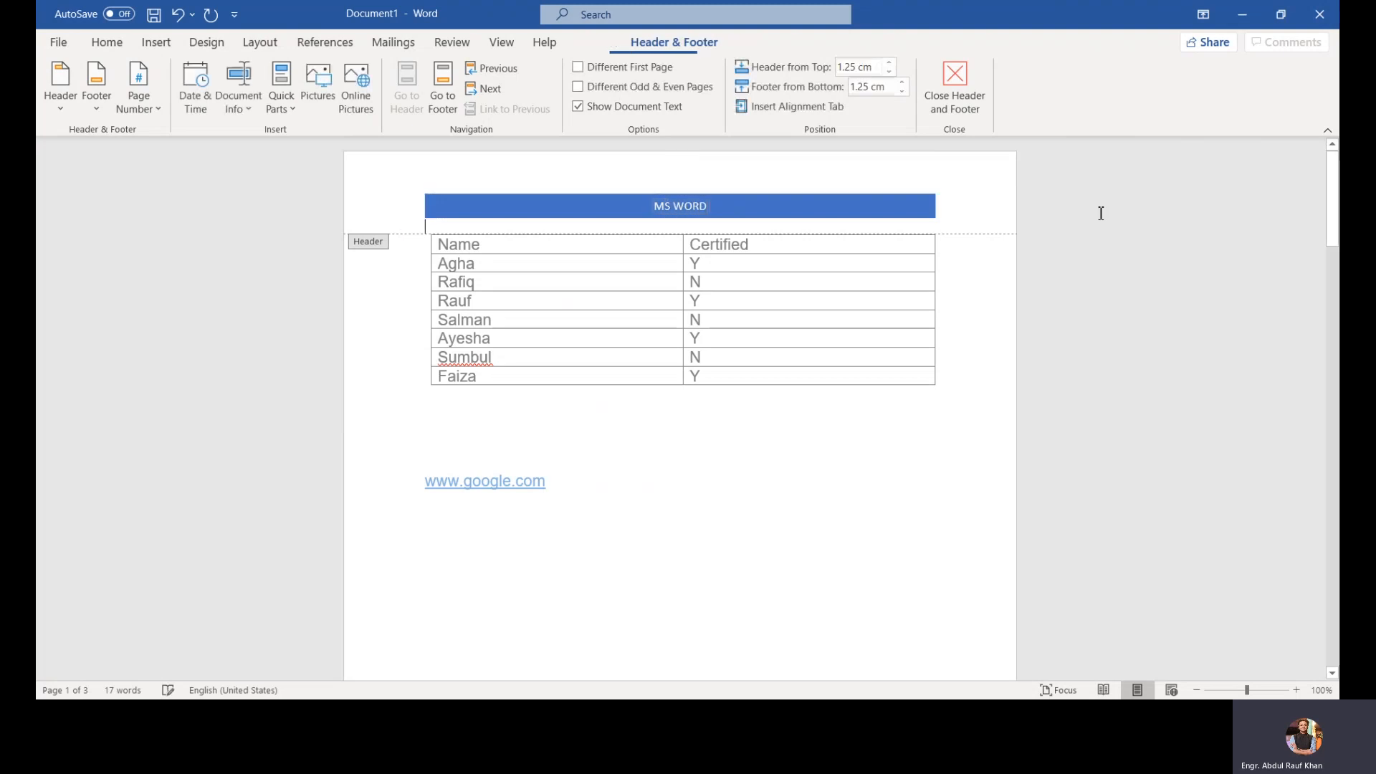
click(964, 105)
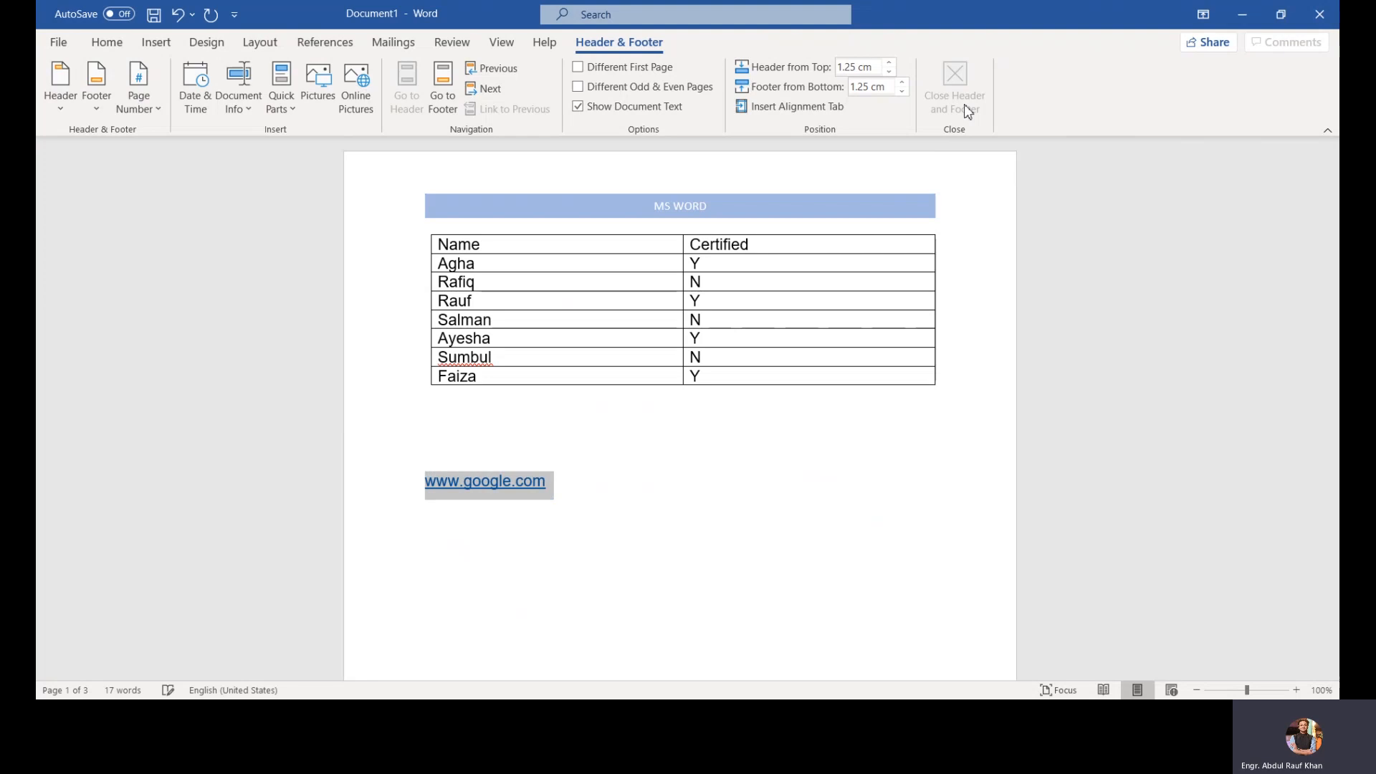
Step: Insert an Integral footer and close the header and footer
click(156, 43)
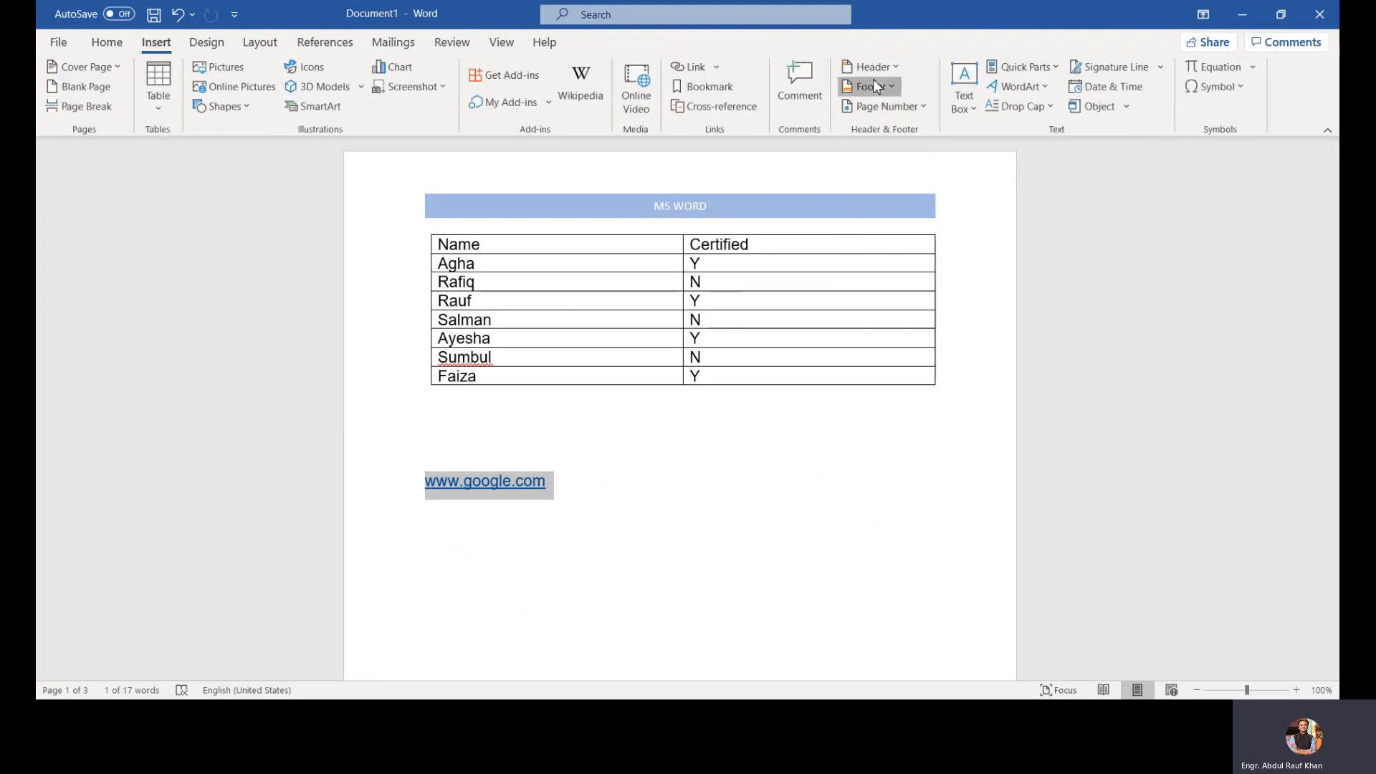
click(875, 86)
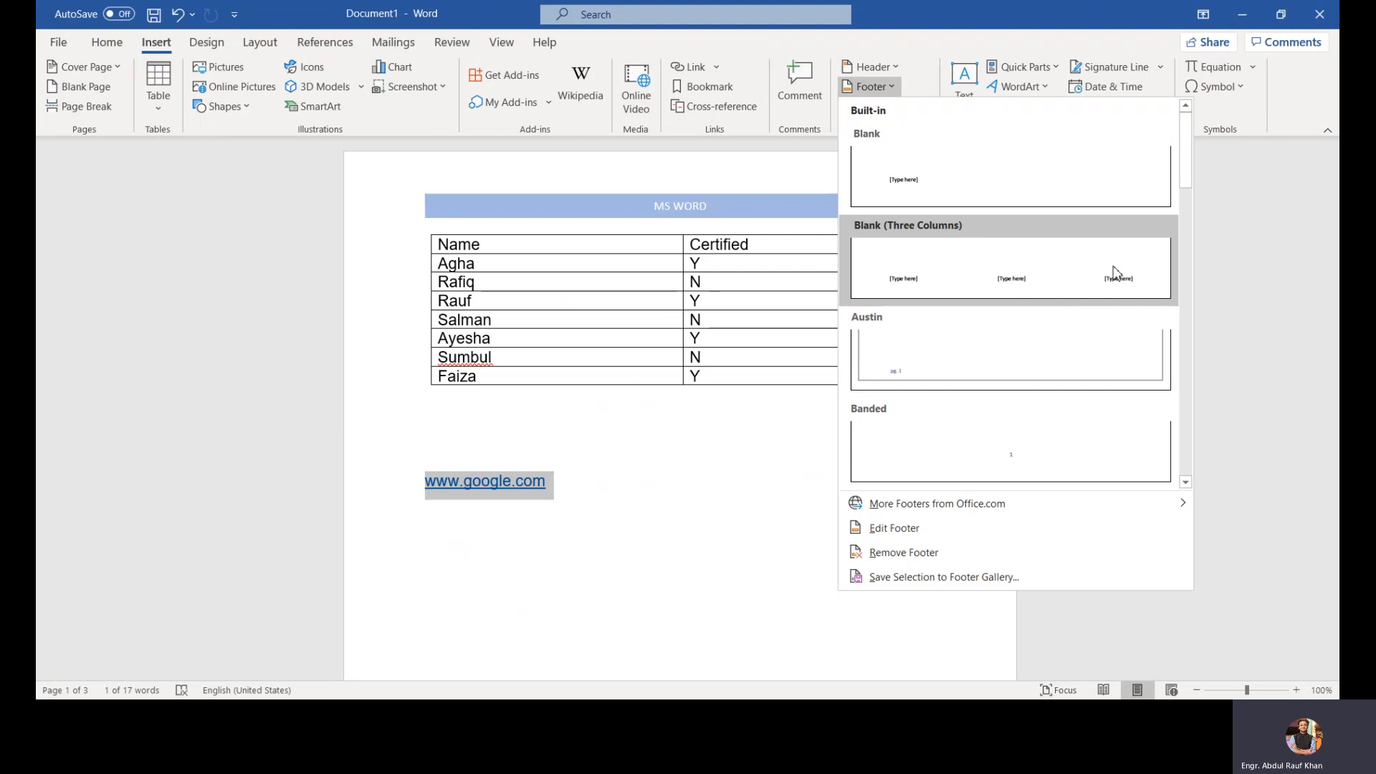
drag(1184, 172, 1191, 293)
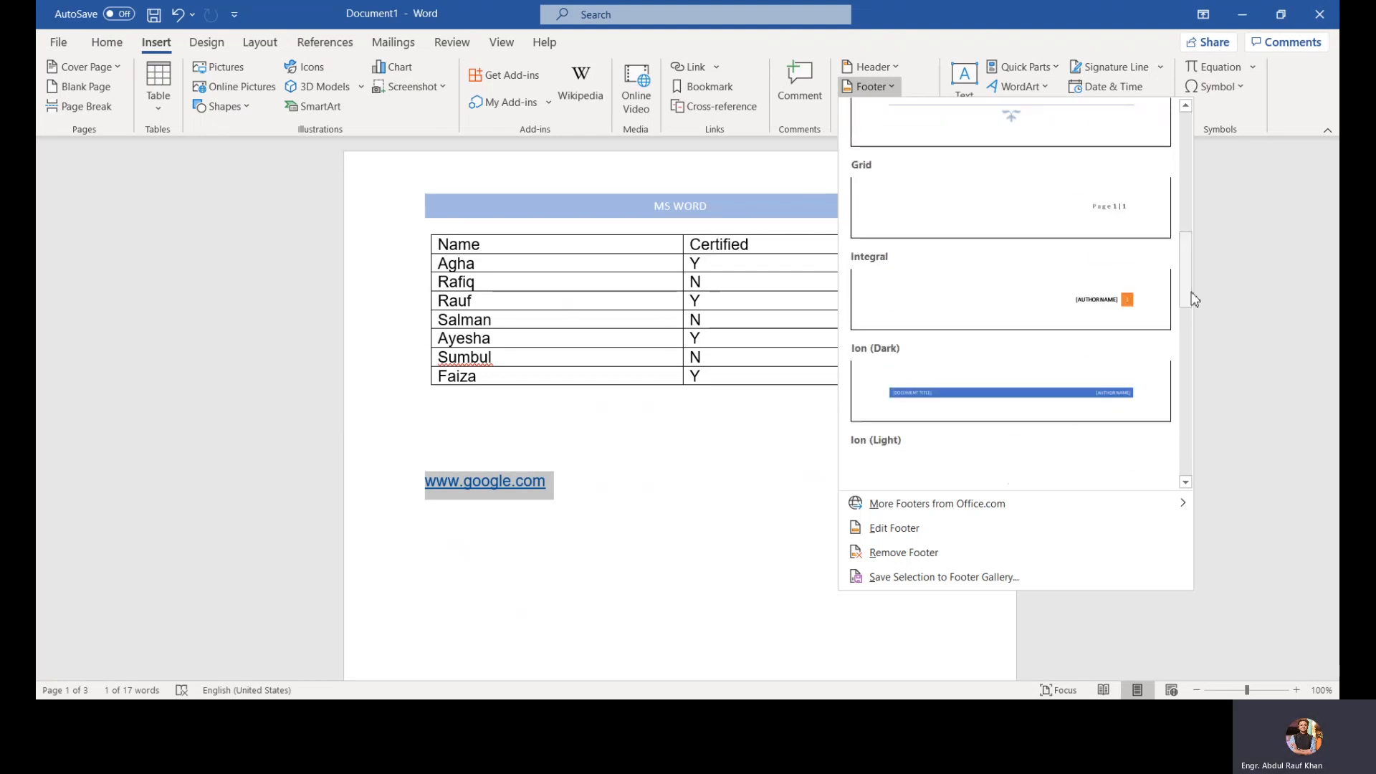
click(1042, 258)
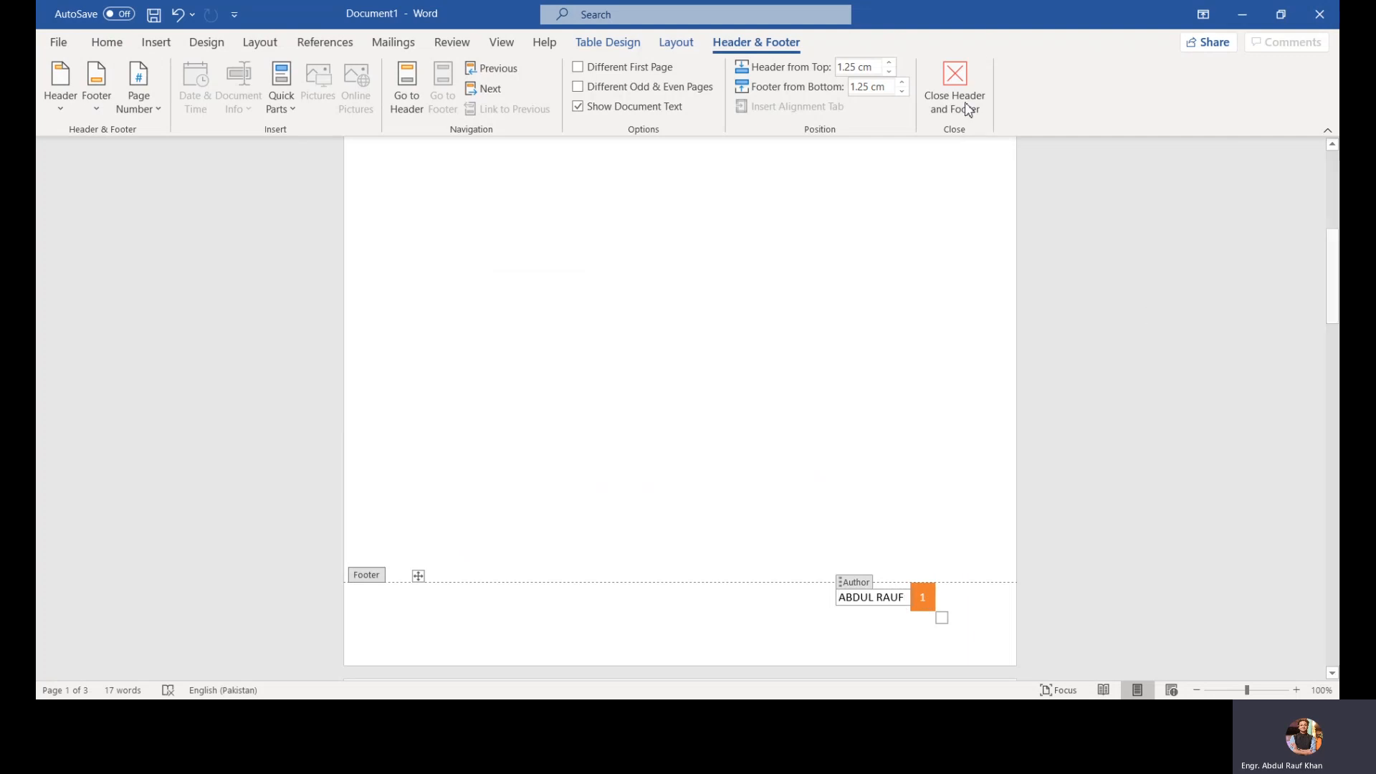
click(954, 83)
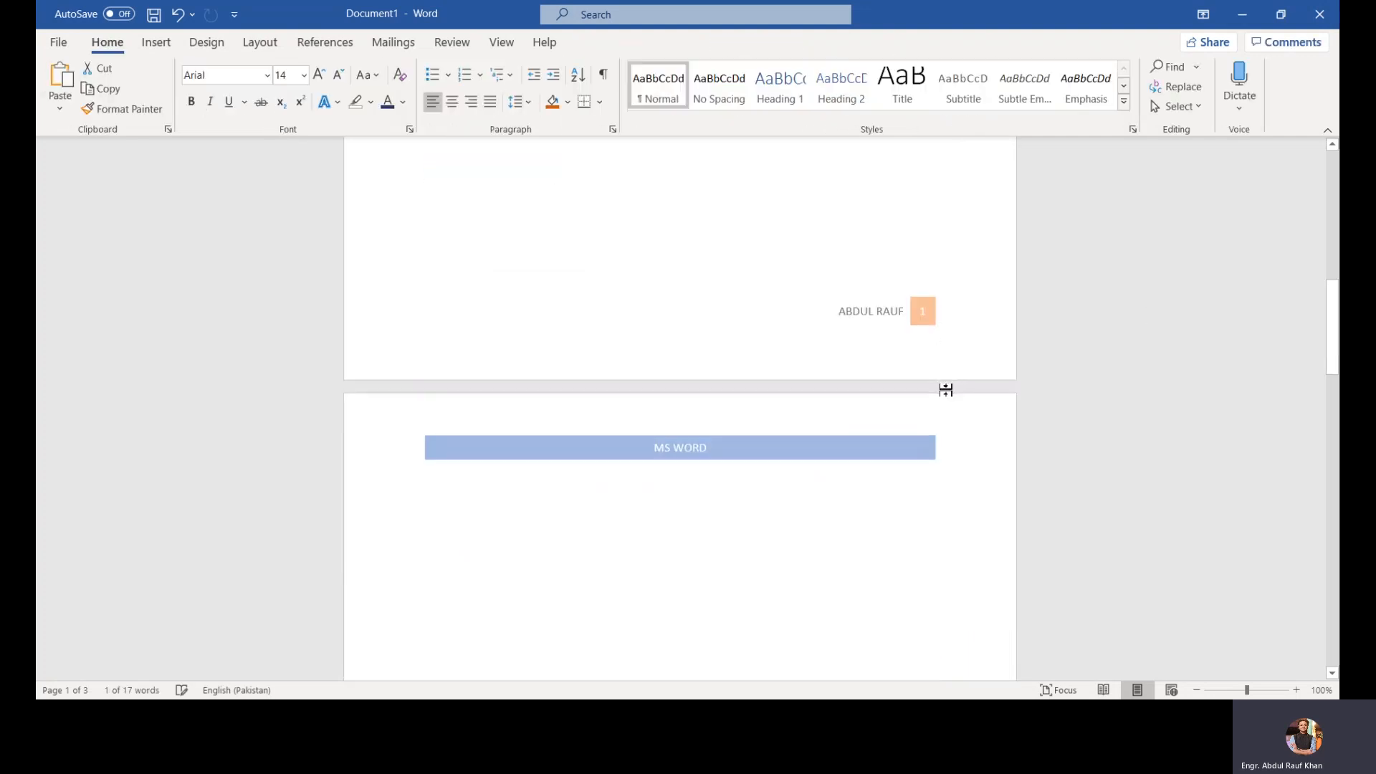
scroll(917, 319, up, 8)
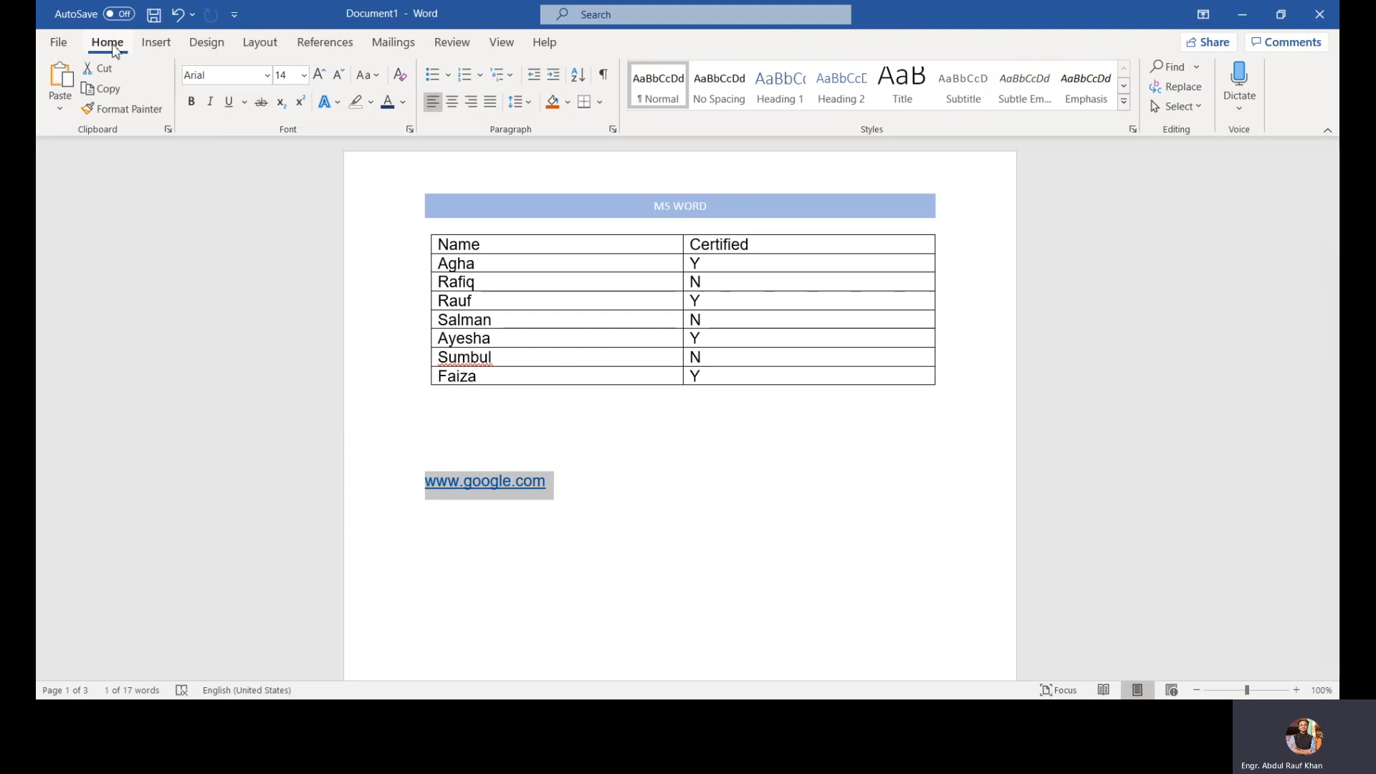
Step: Remove the header and the footer from the document
click(156, 43)
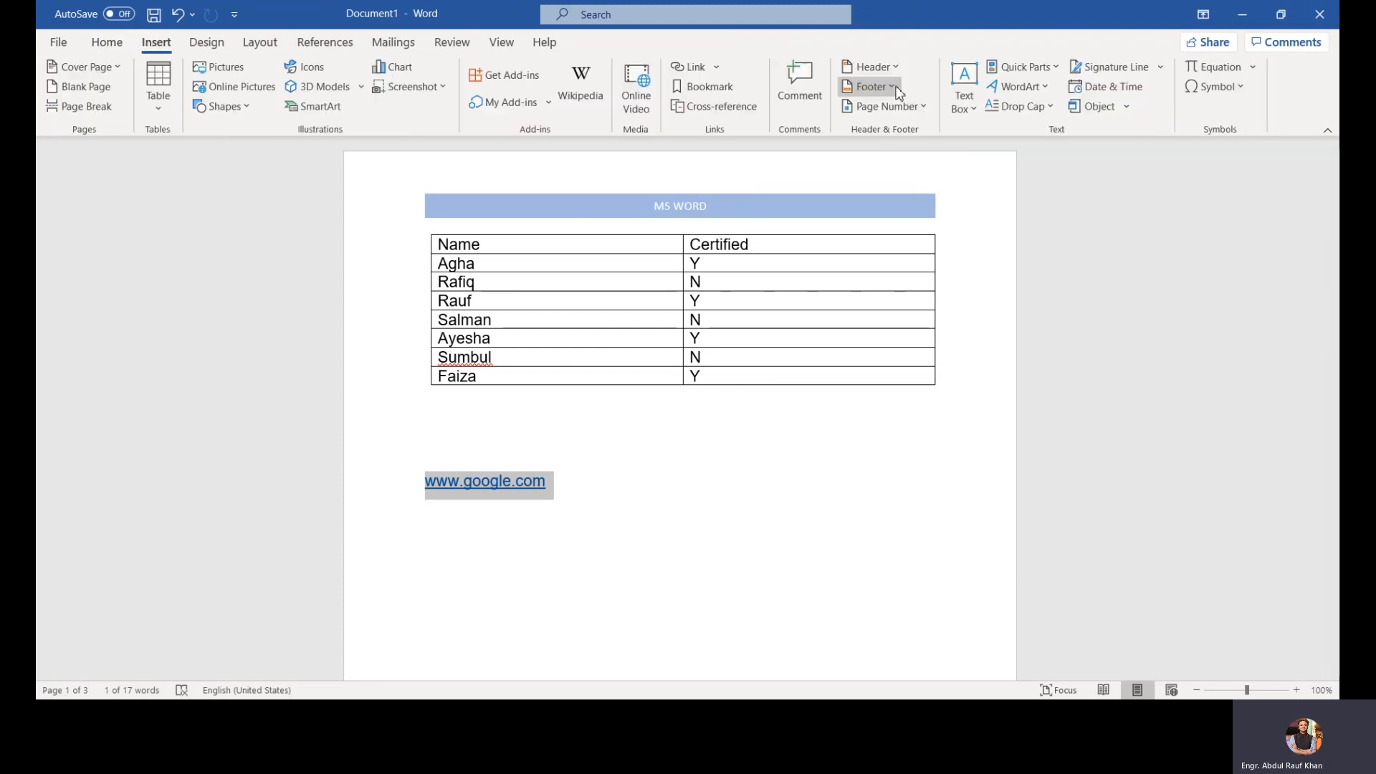
click(896, 70)
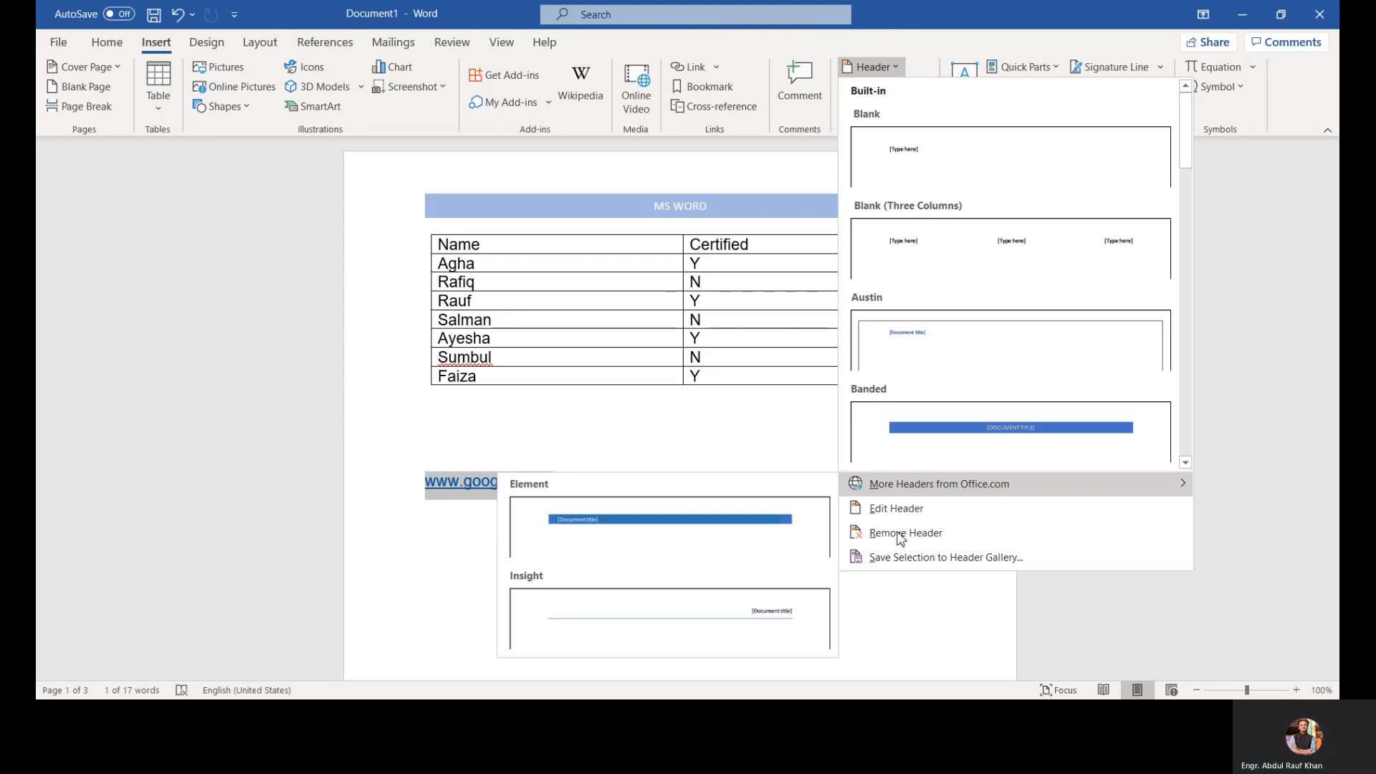
click(886, 533)
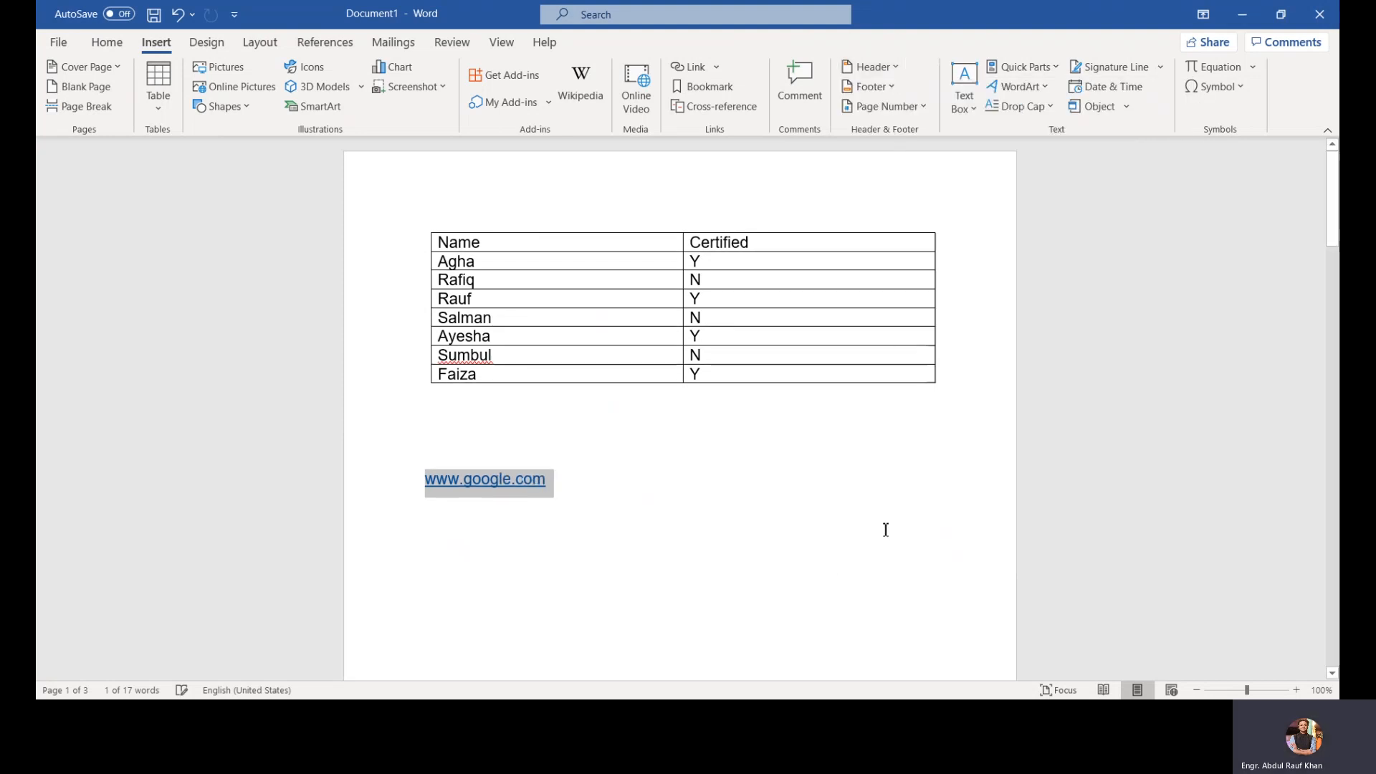
click(897, 88)
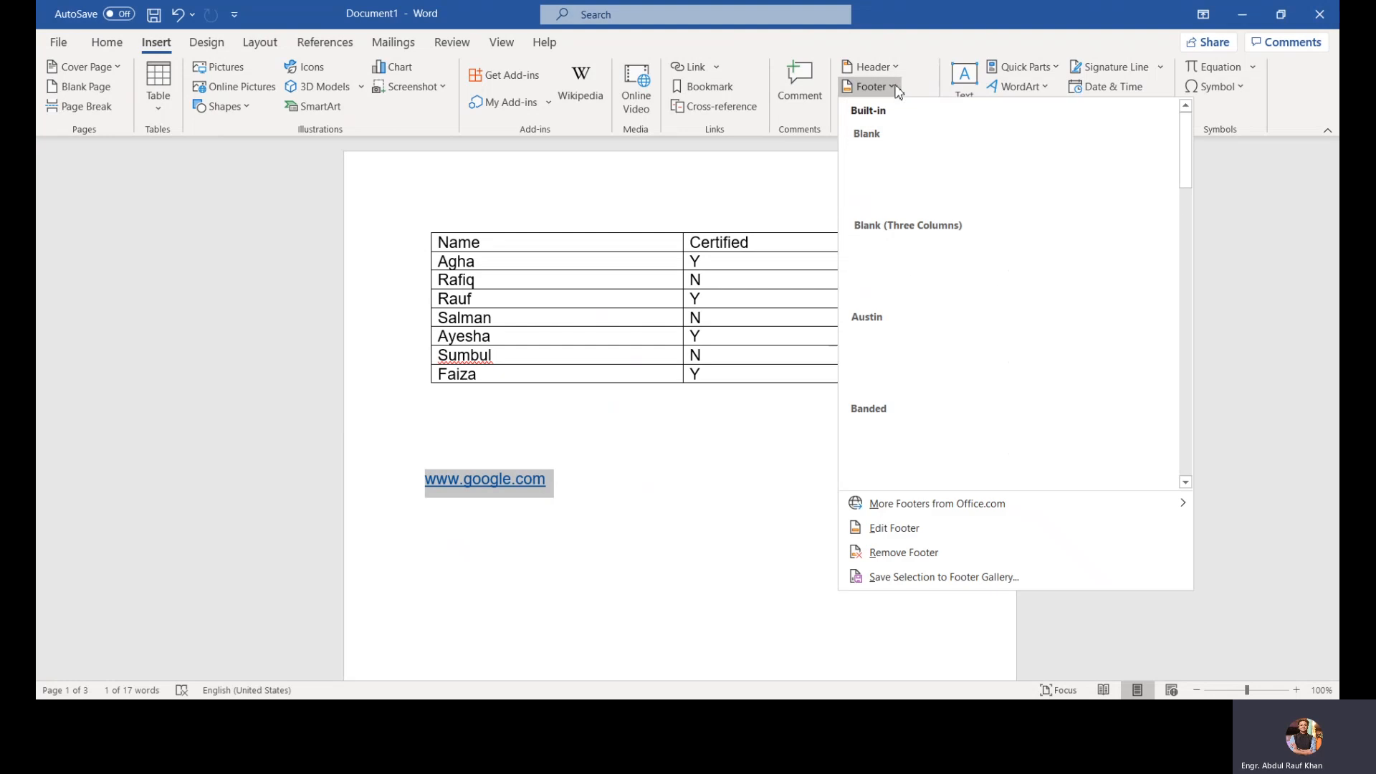
click(886, 553)
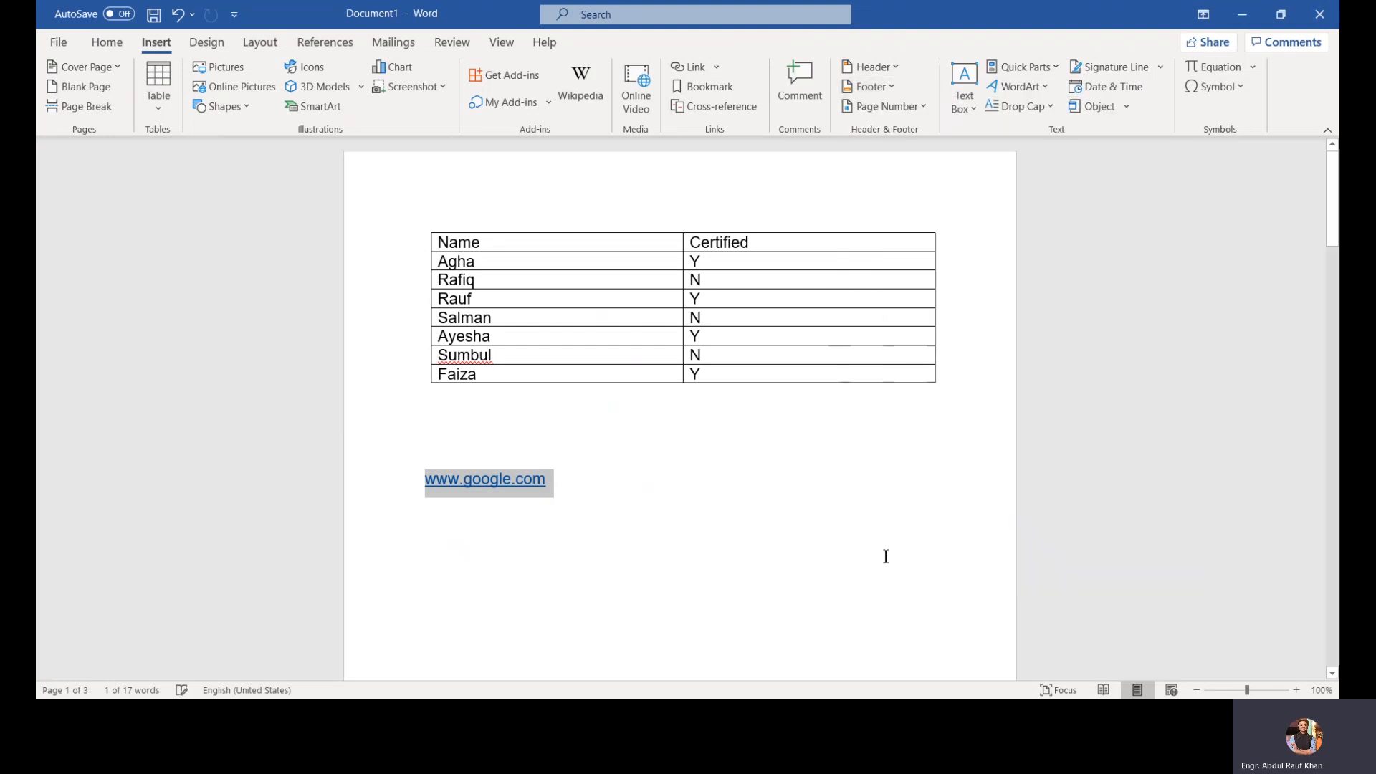
scroll(886, 556, down, 5)
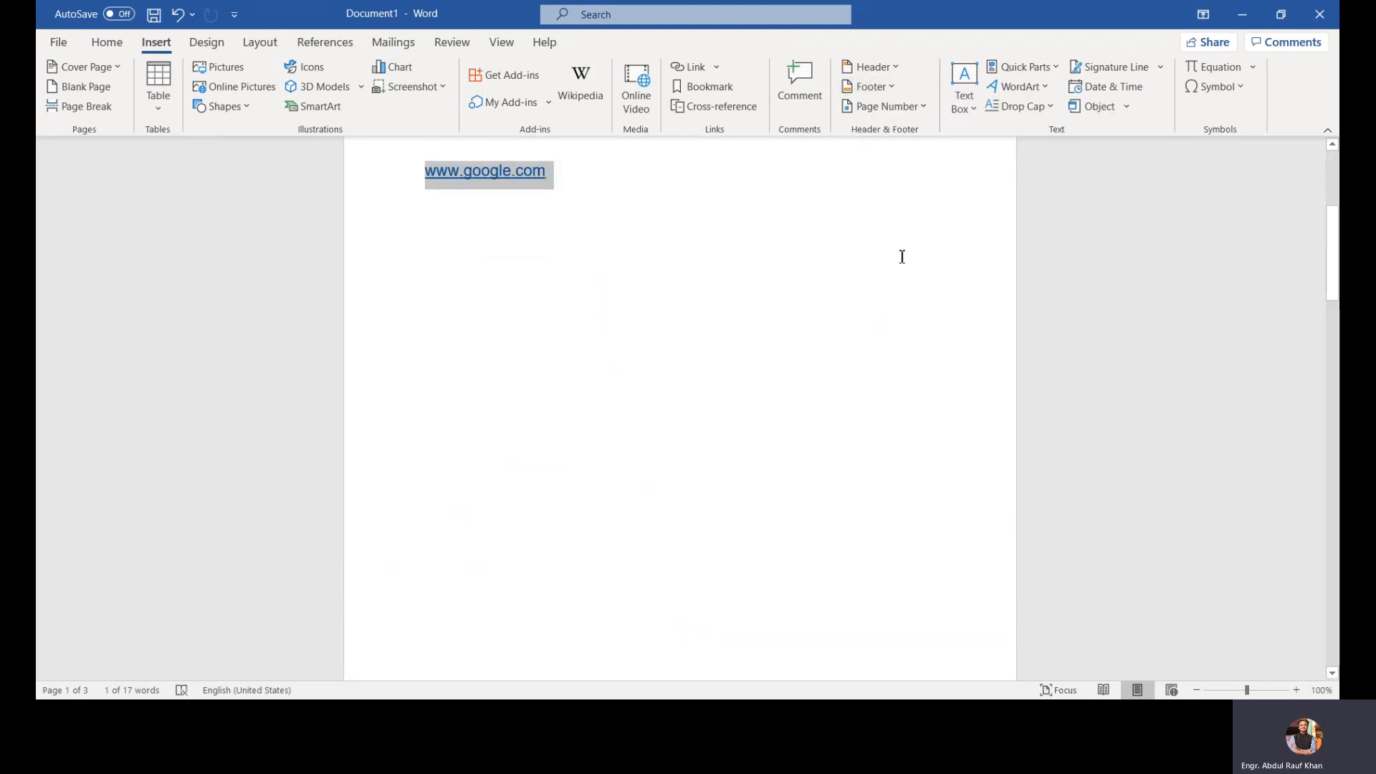
click(919, 106)
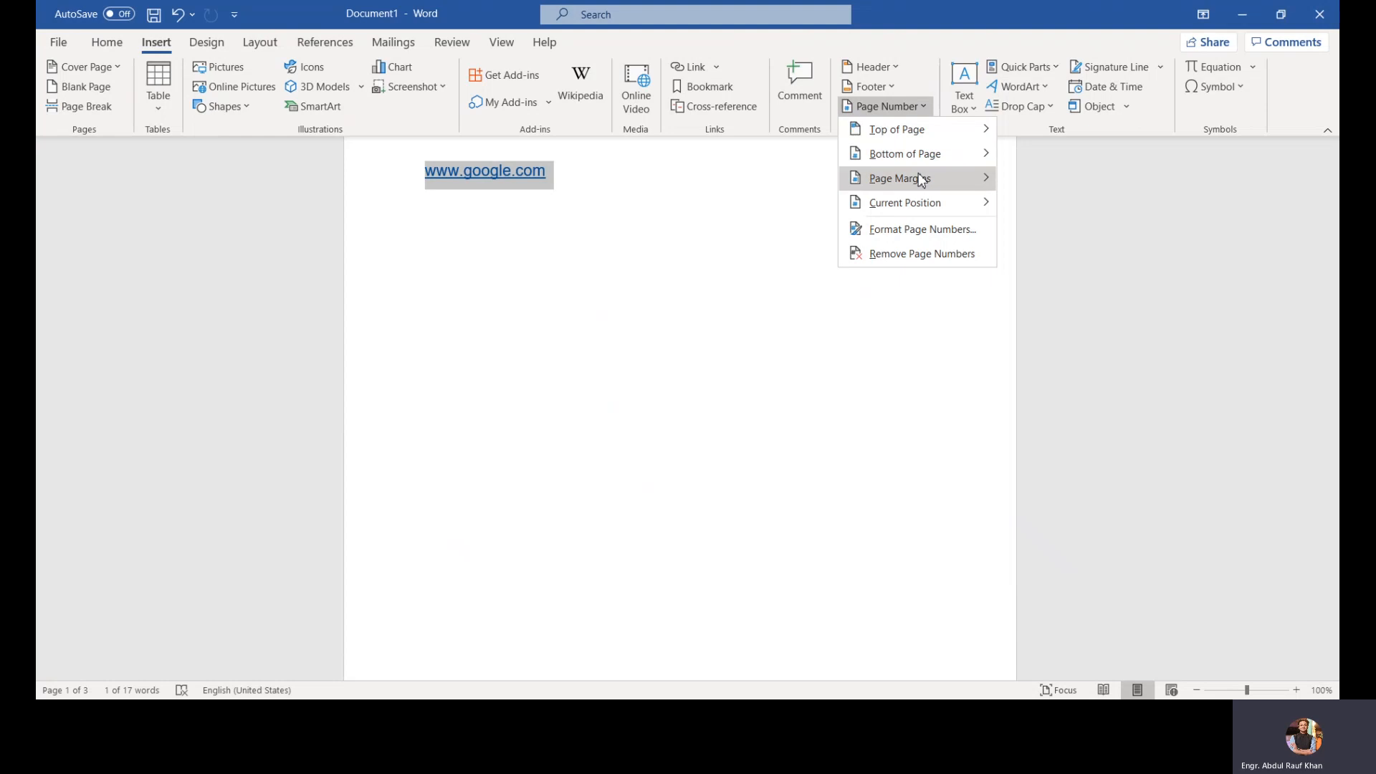
mouse_move(917, 202)
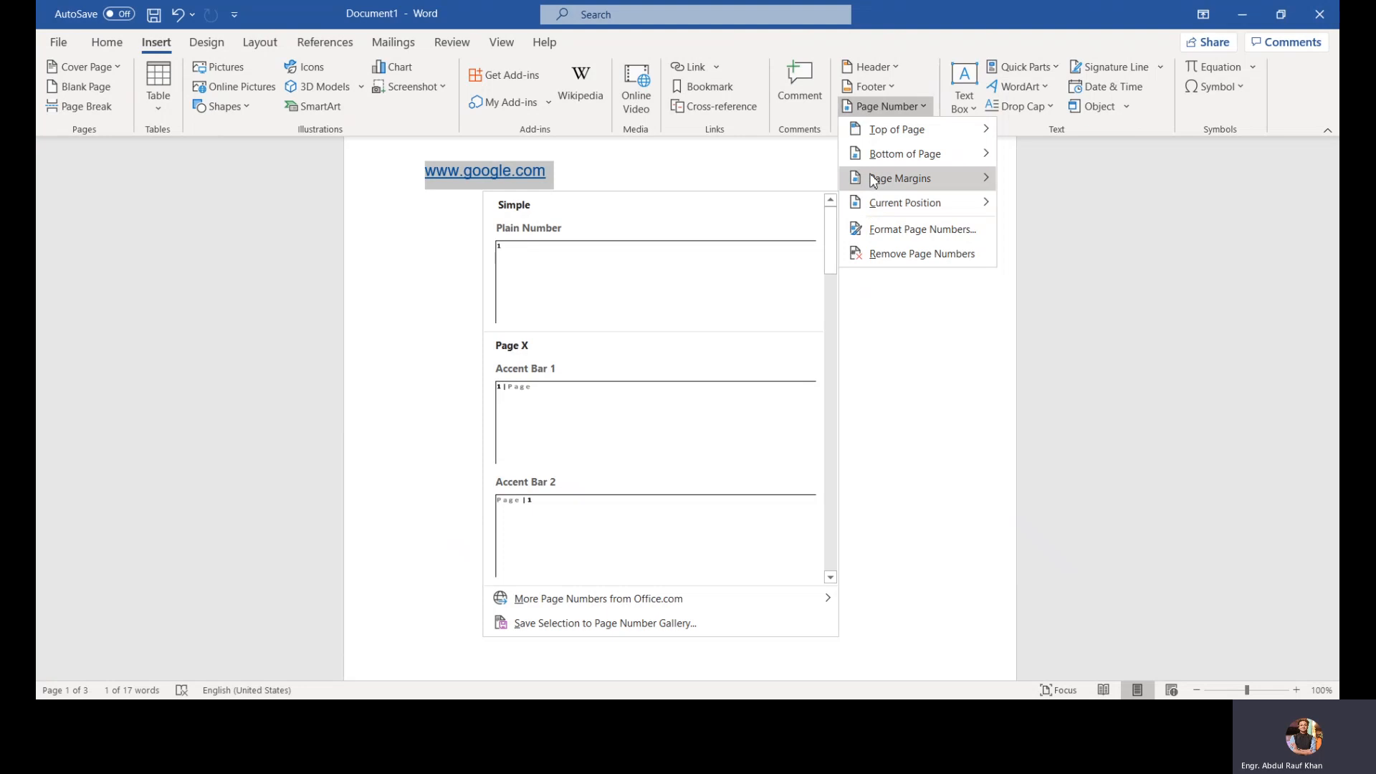
mouse_move(873, 179)
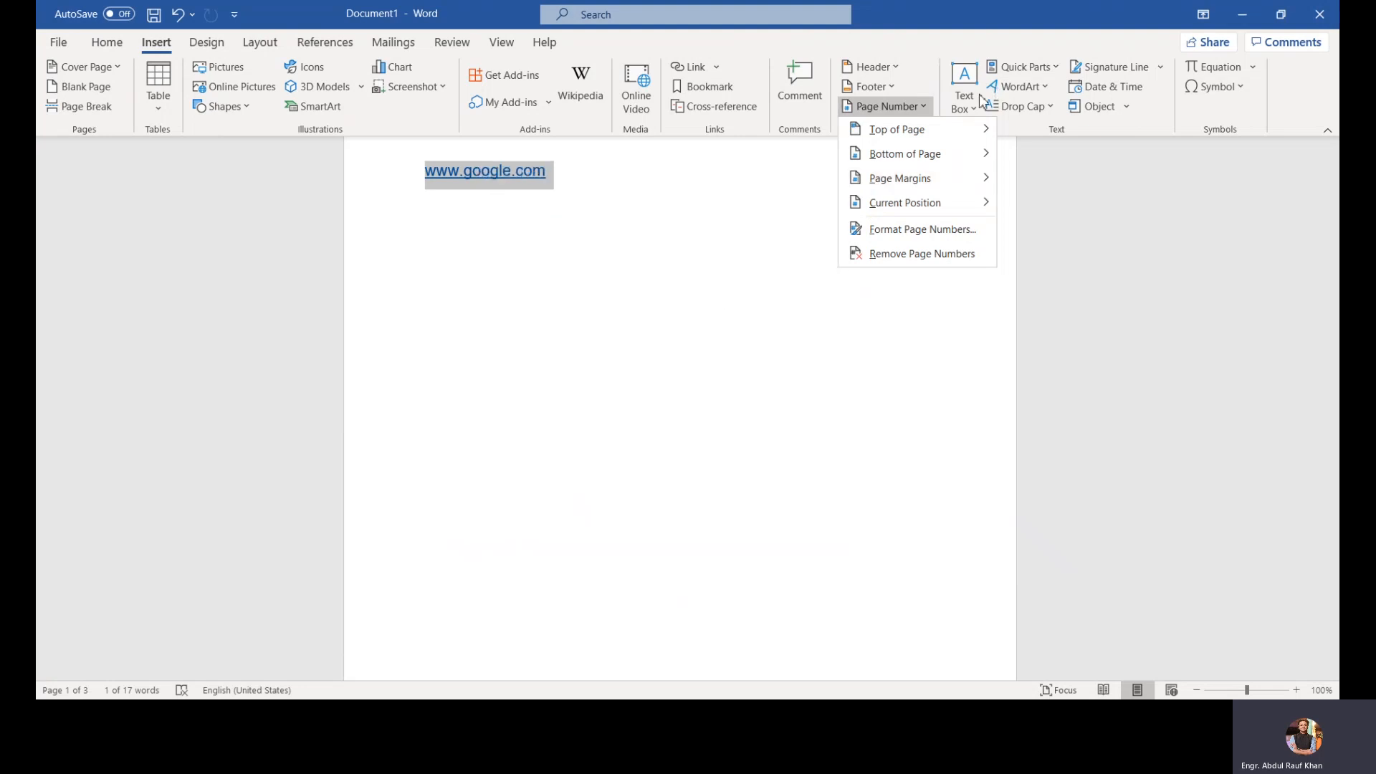
click(975, 99)
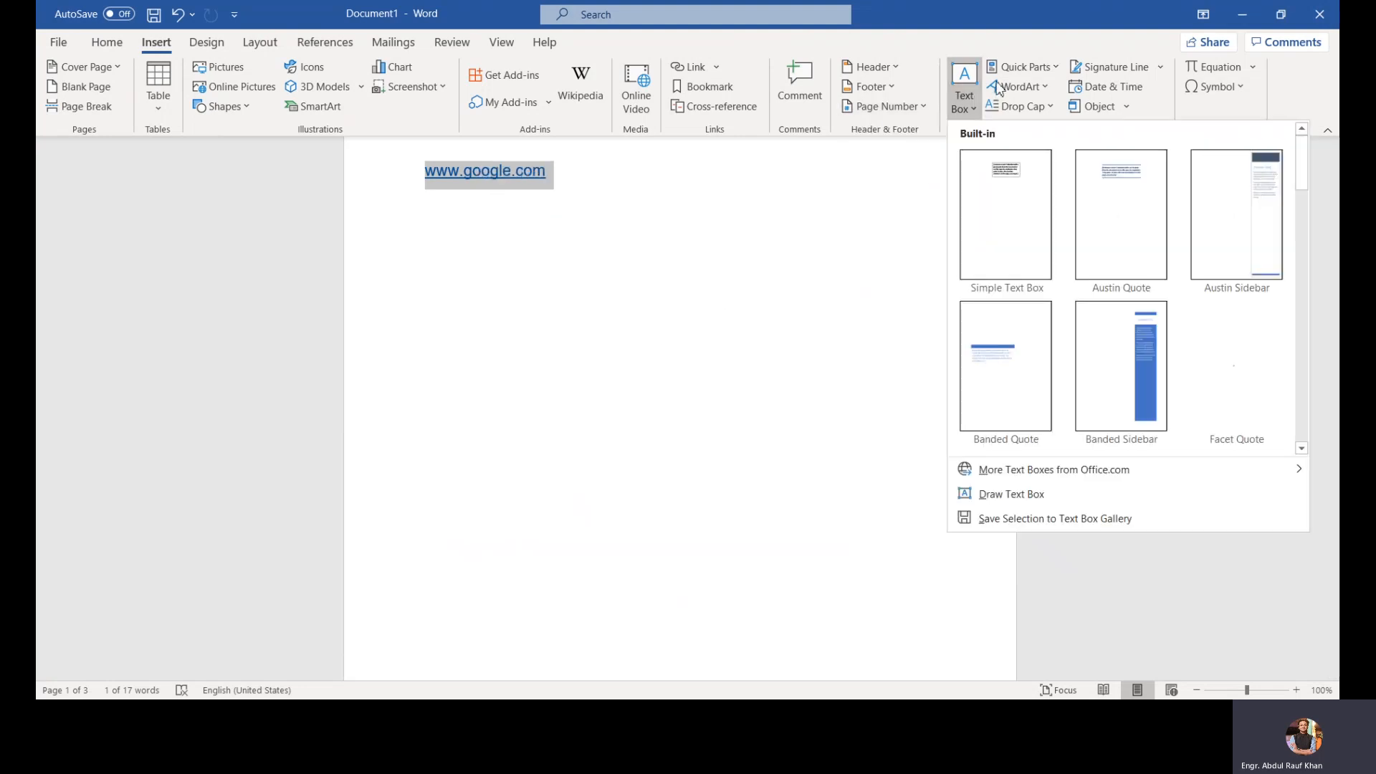
click(1034, 83)
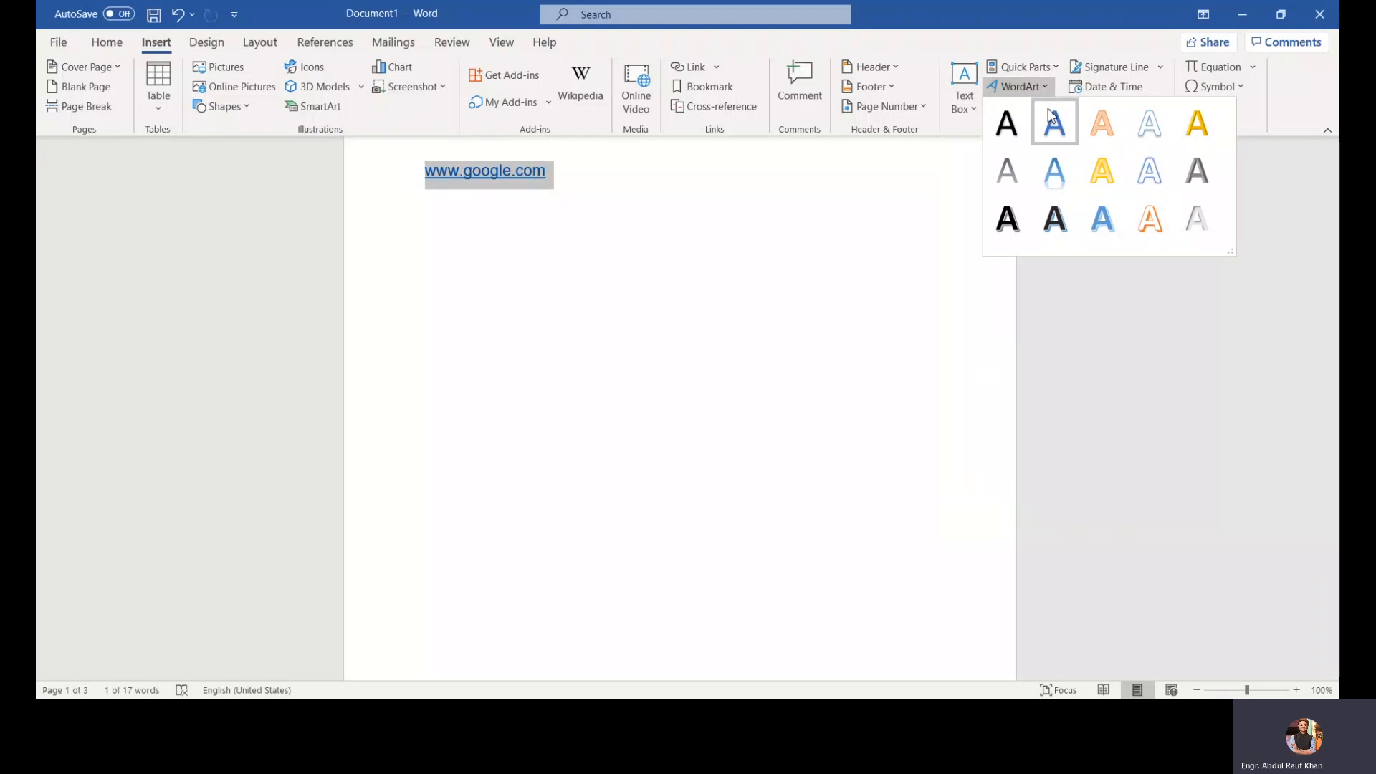
click(1132, 169)
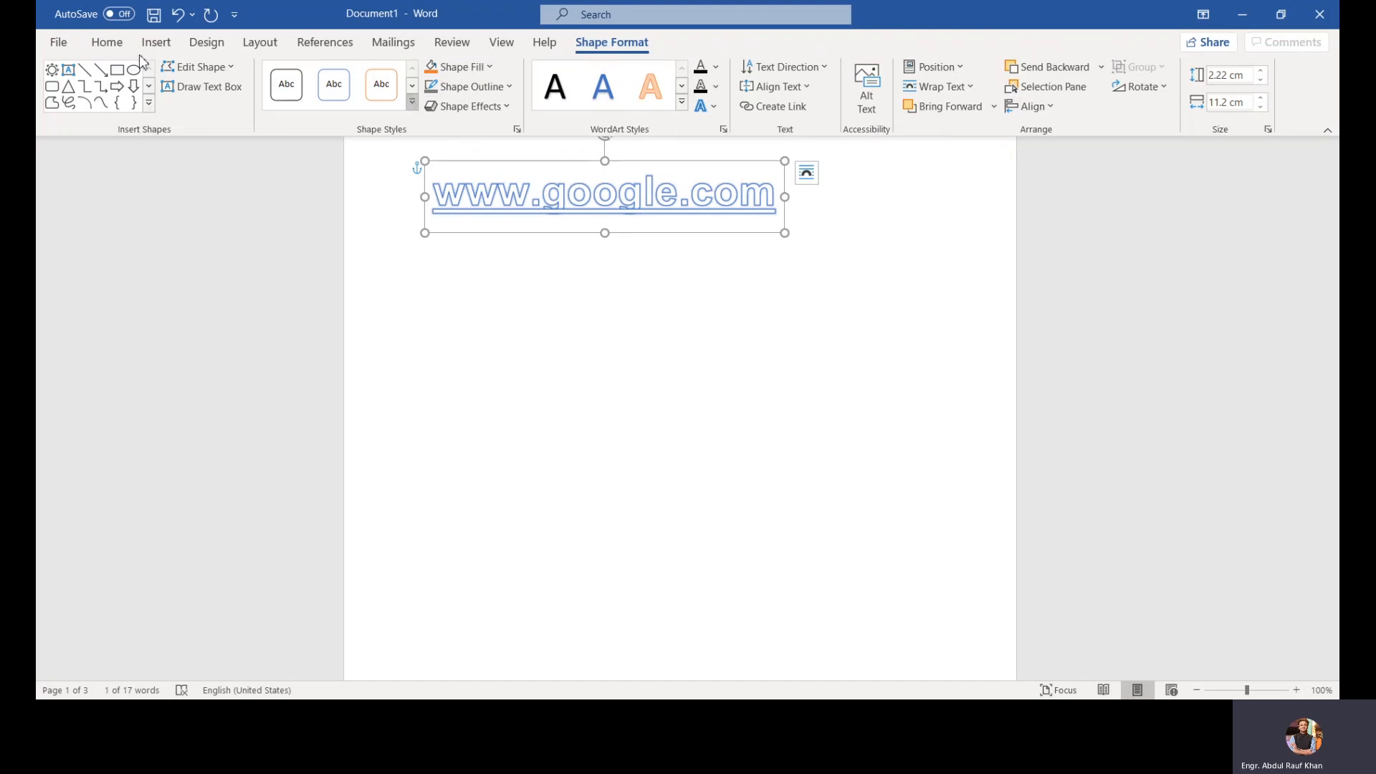
click(156, 42)
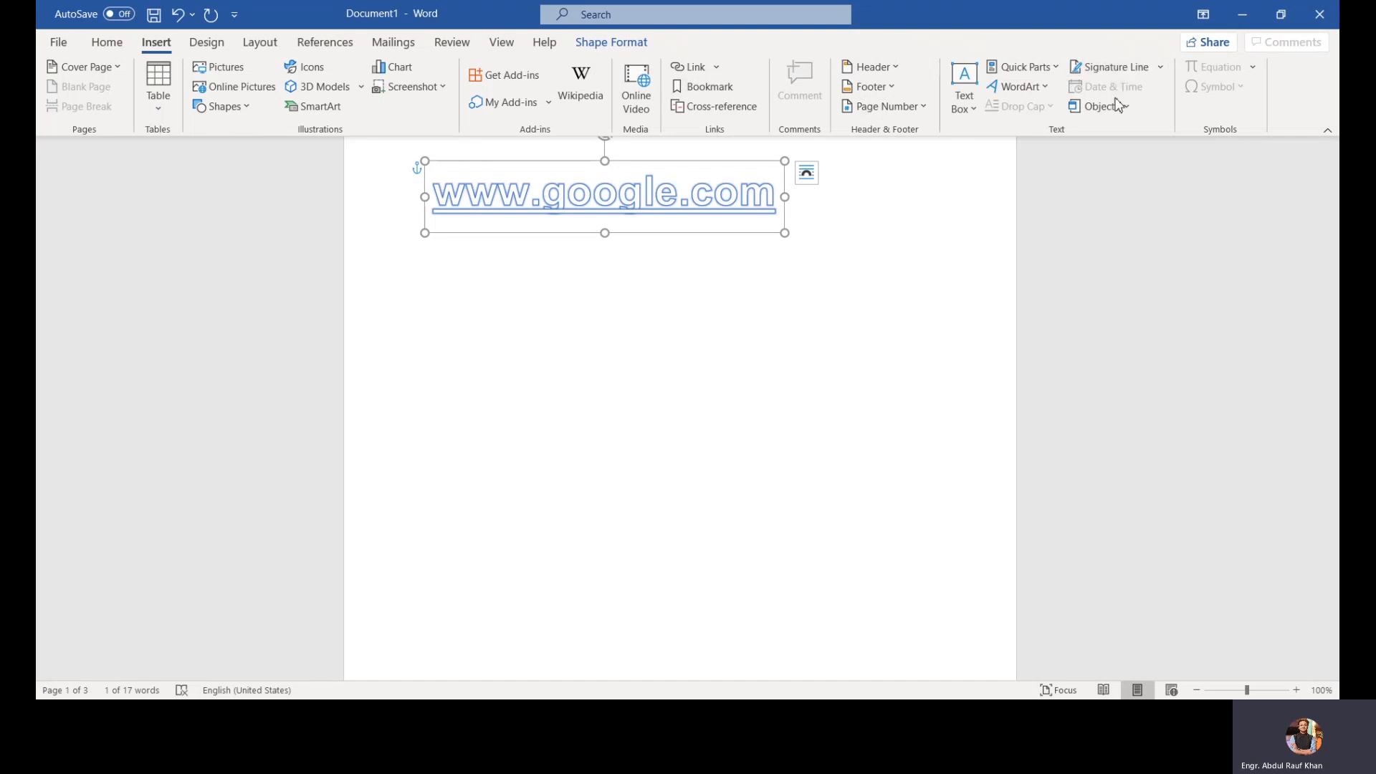
click(877, 244)
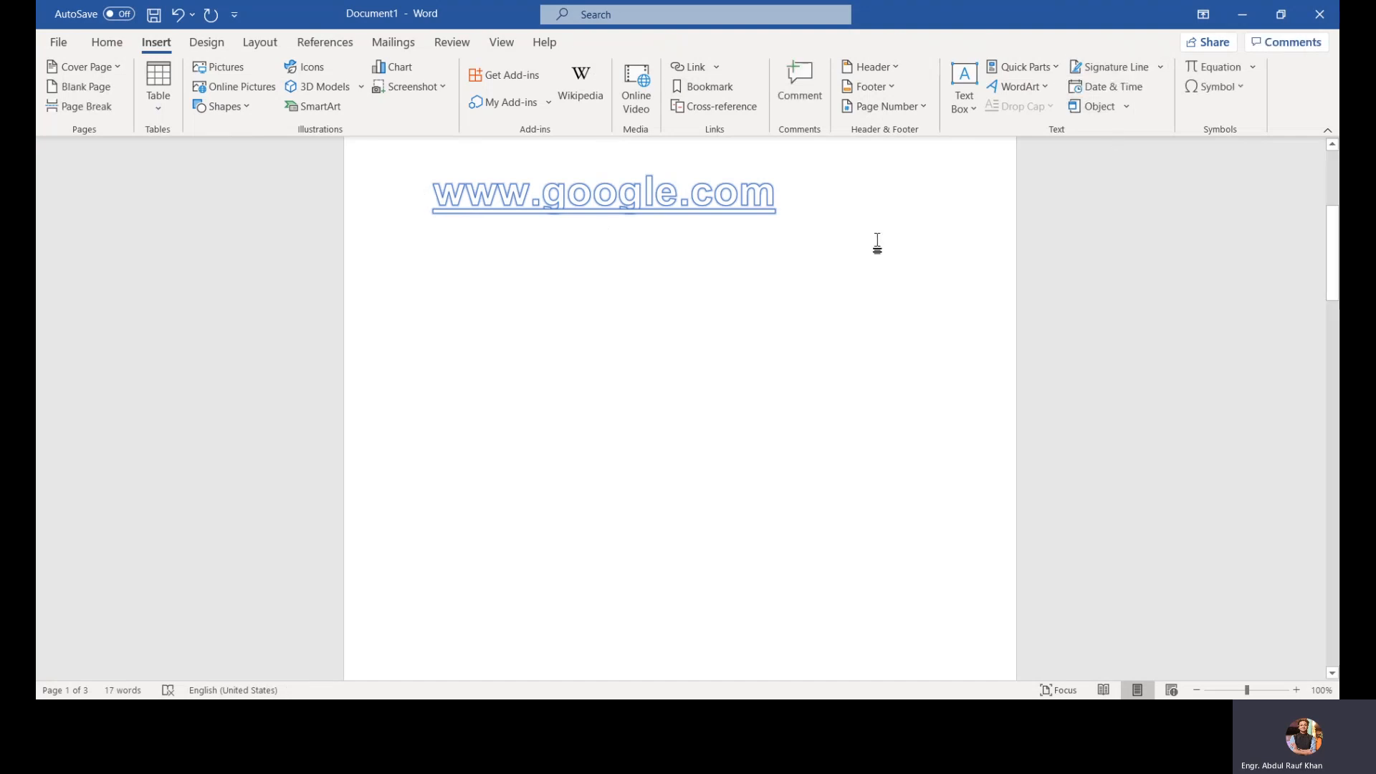
Step: Start a new line below the WordArt and type the author's name
key(Return)
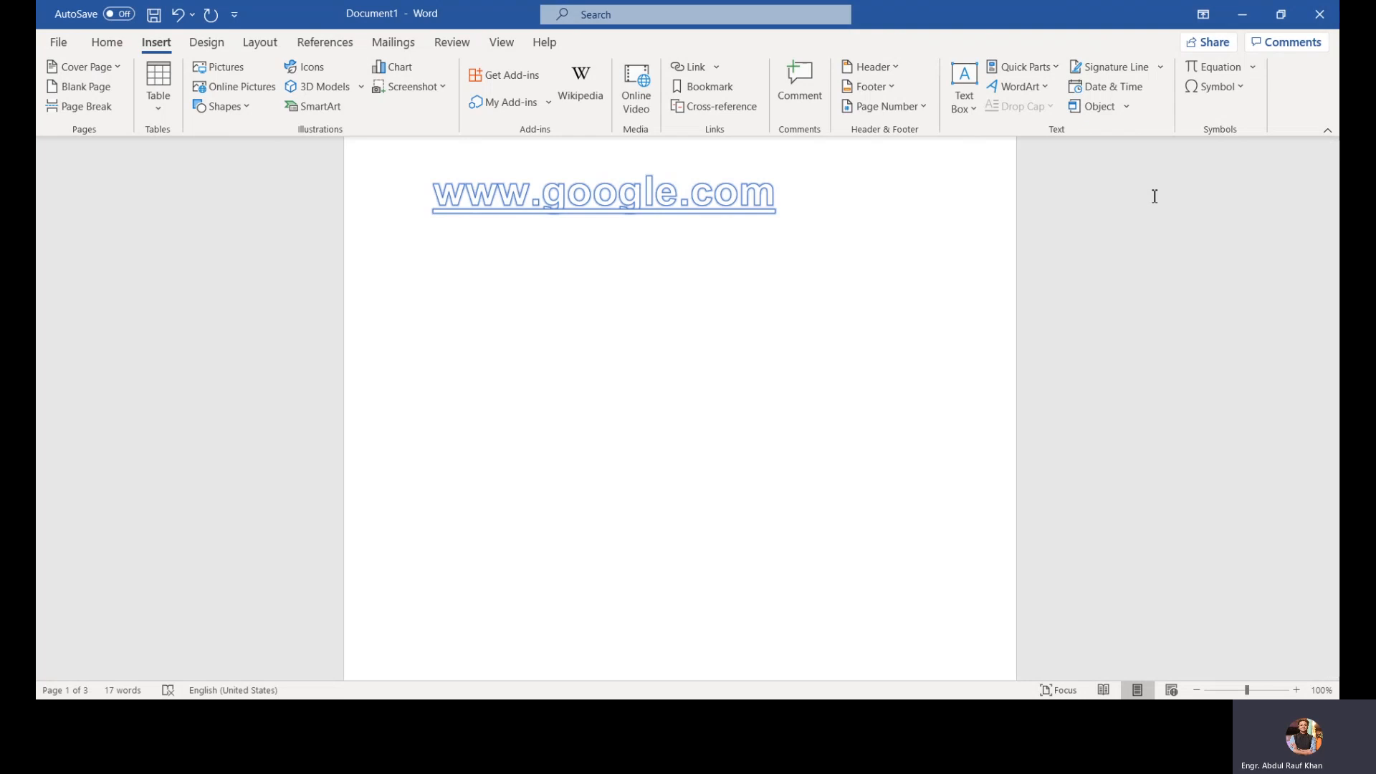
text(Abdul Rauf)
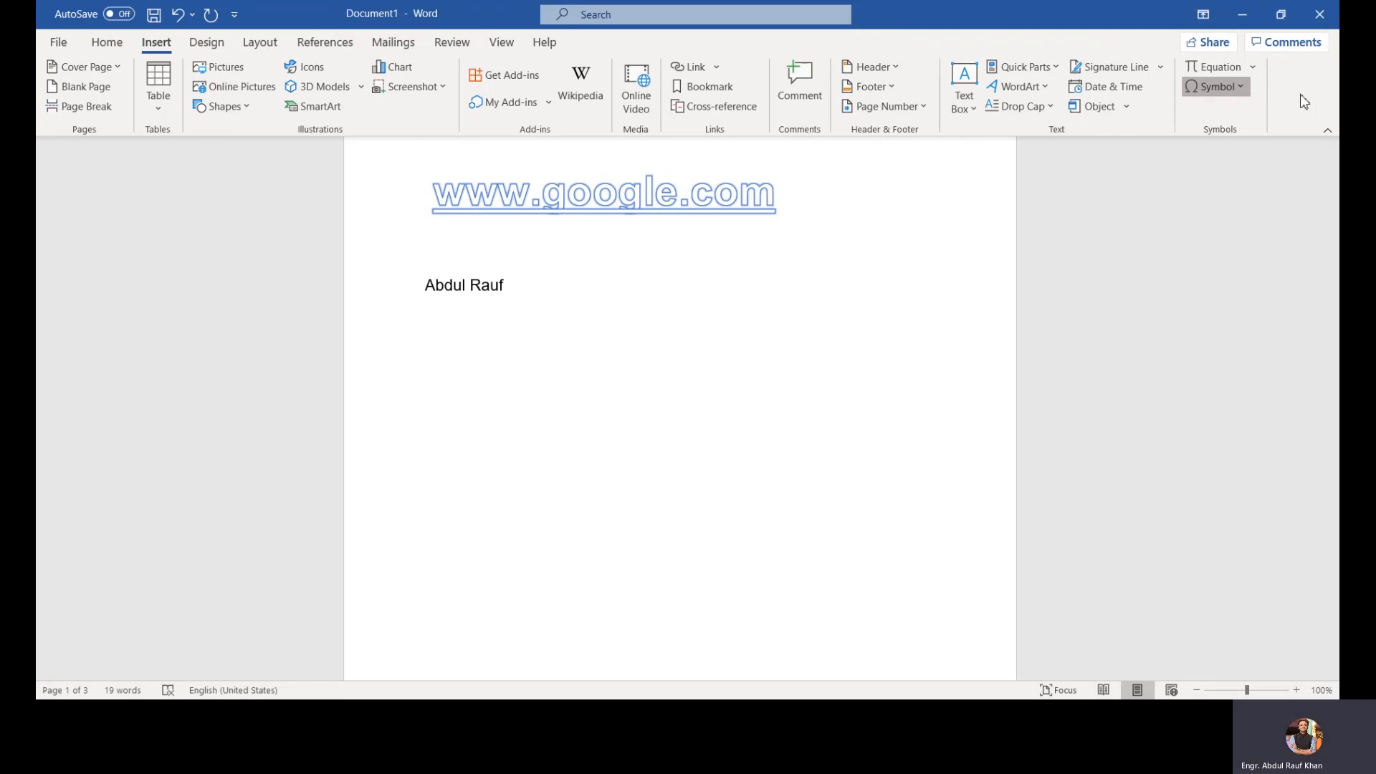
Step: Insert a copyright sign after the author's name, then undo it
click(1255, 87)
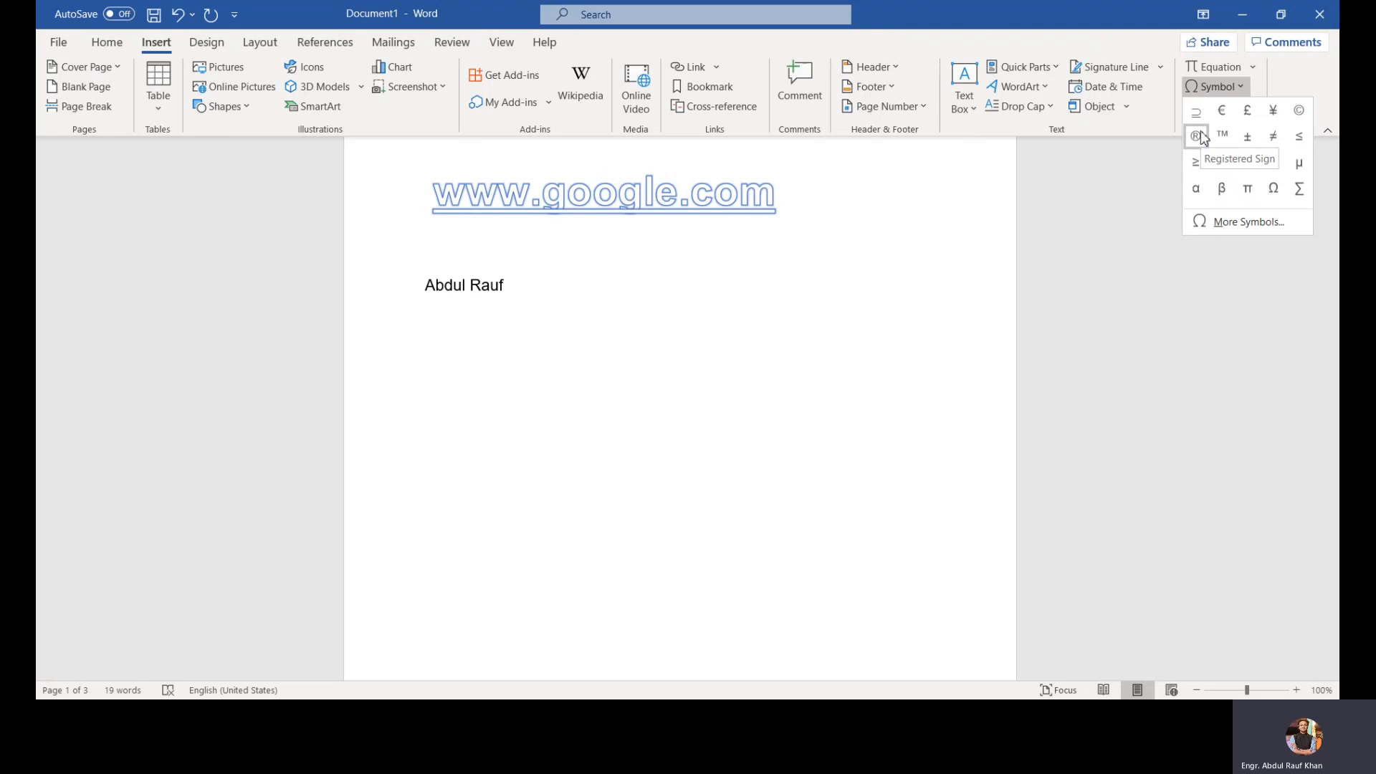
click(1299, 113)
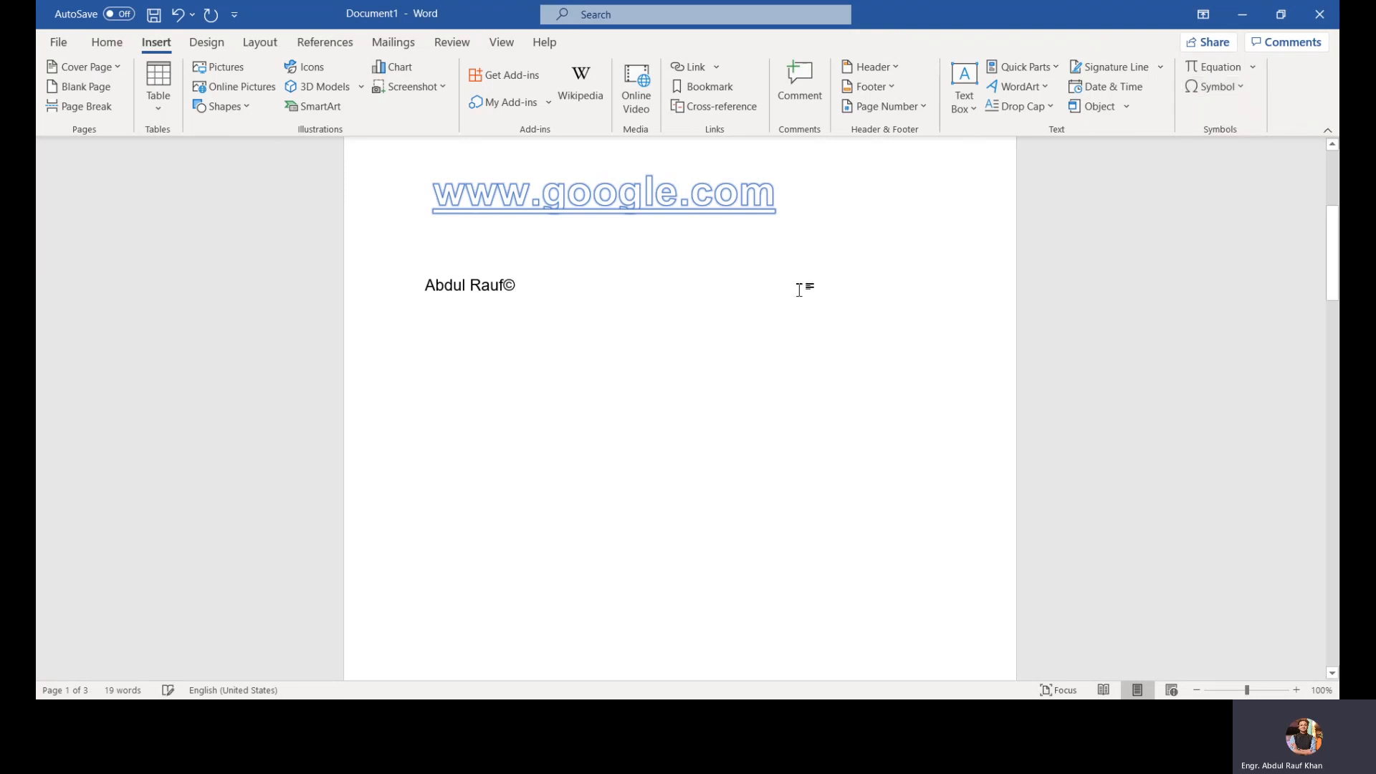
click(258, 298)
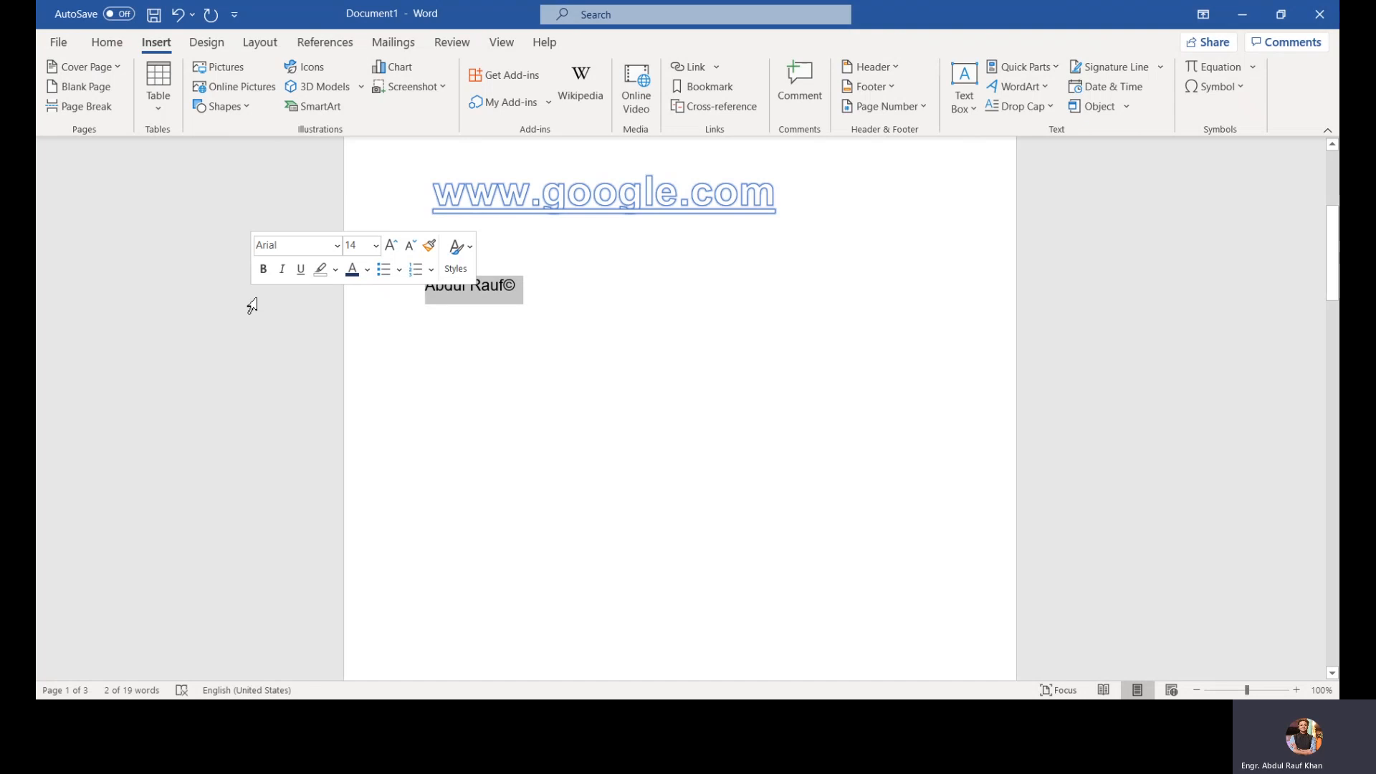
key(ctrl+z)
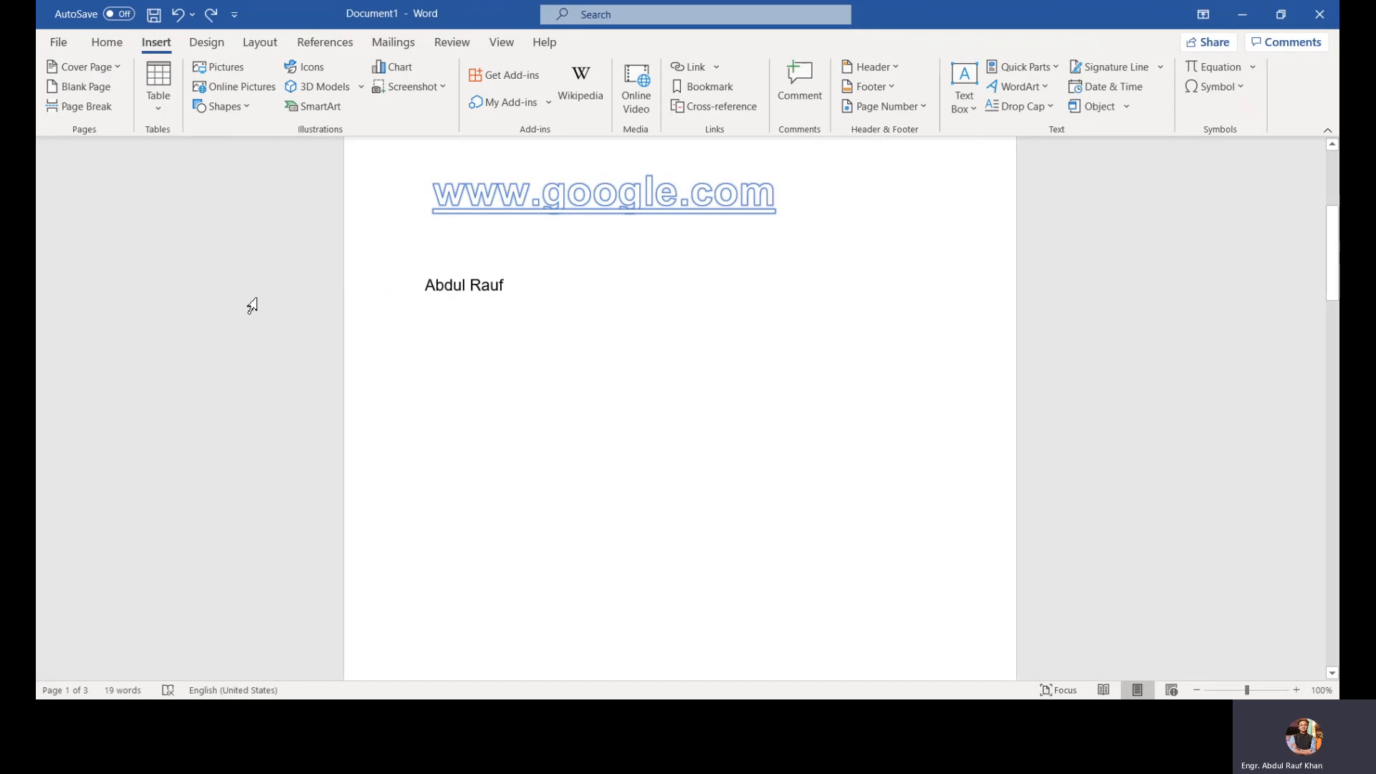
text(p)
key(BackSpace)
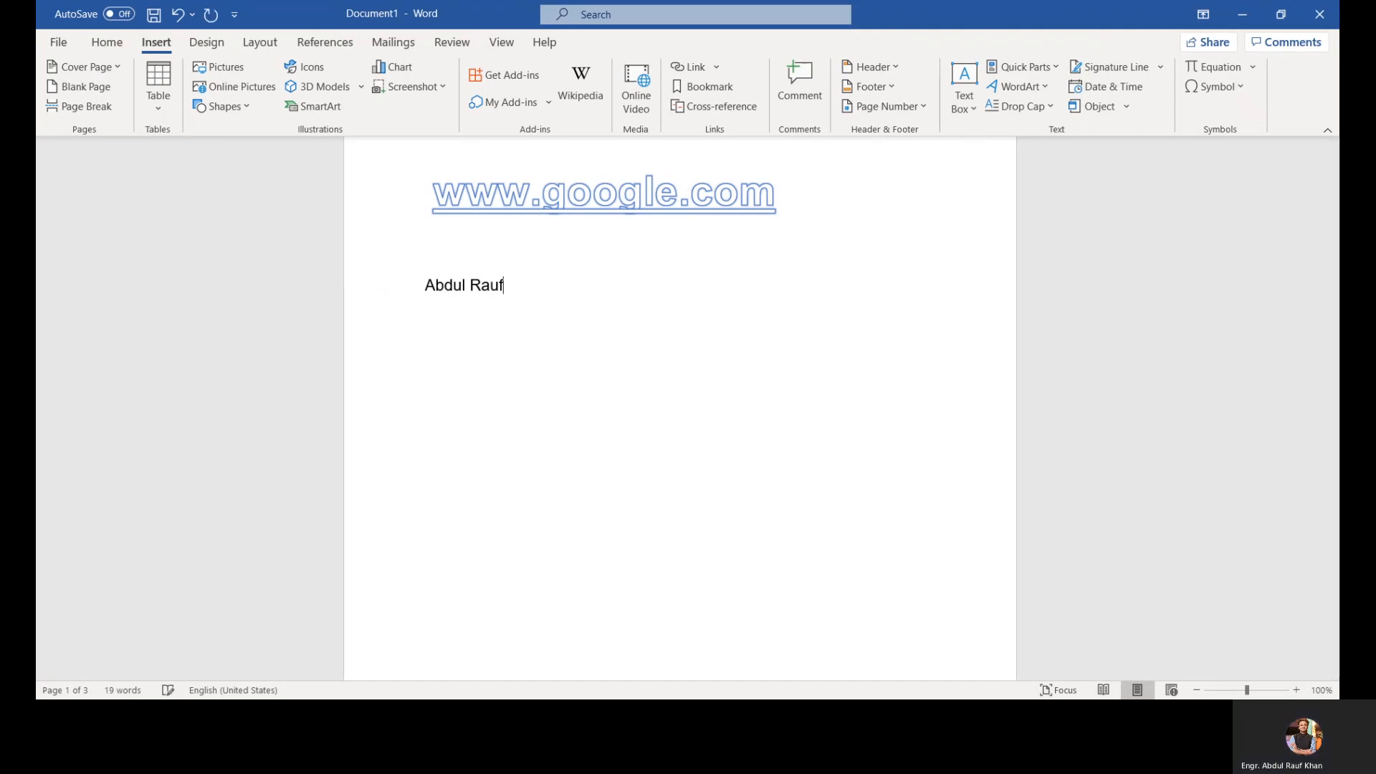
text(O)
key(Return)
key(BackSpace)
key(BackSpace)
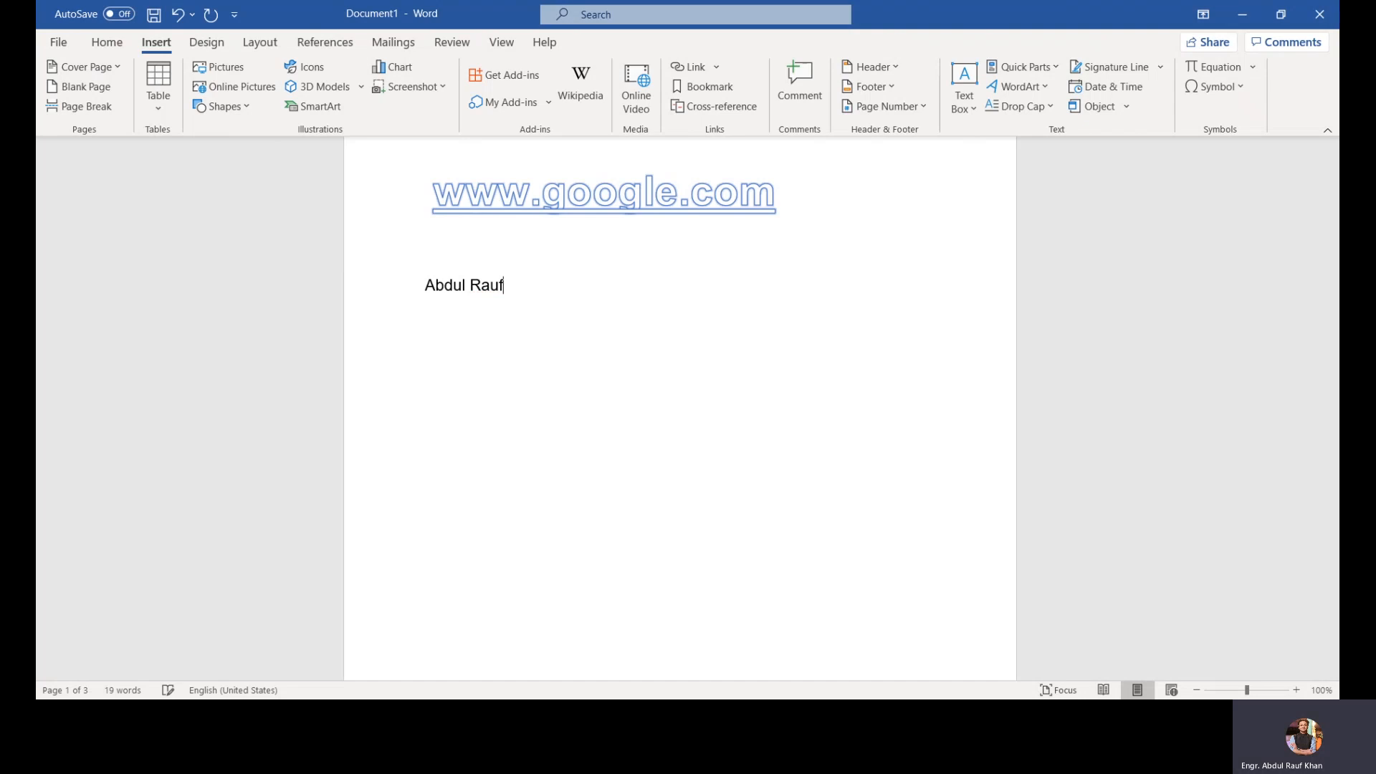
Step: Insert a degree sign after the author's name
click(1216, 87)
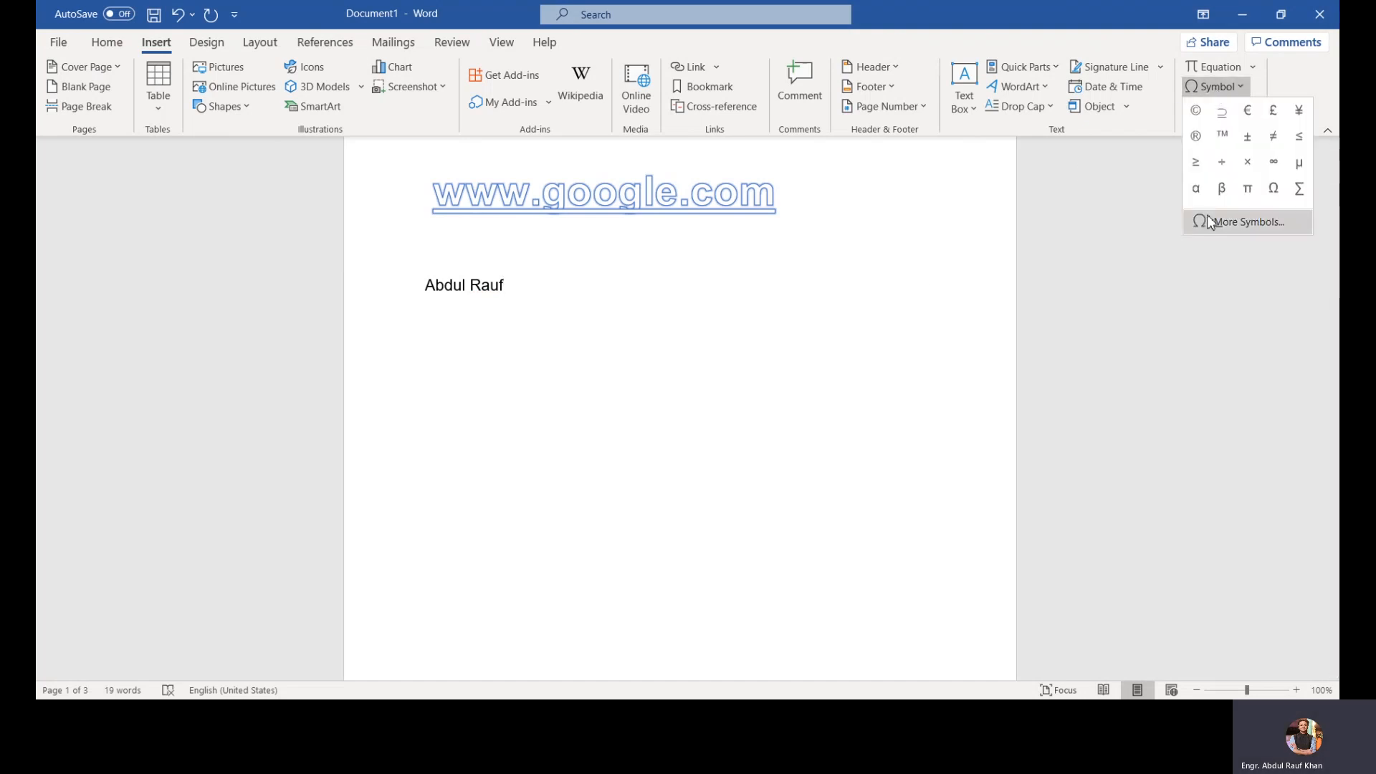
click(1216, 226)
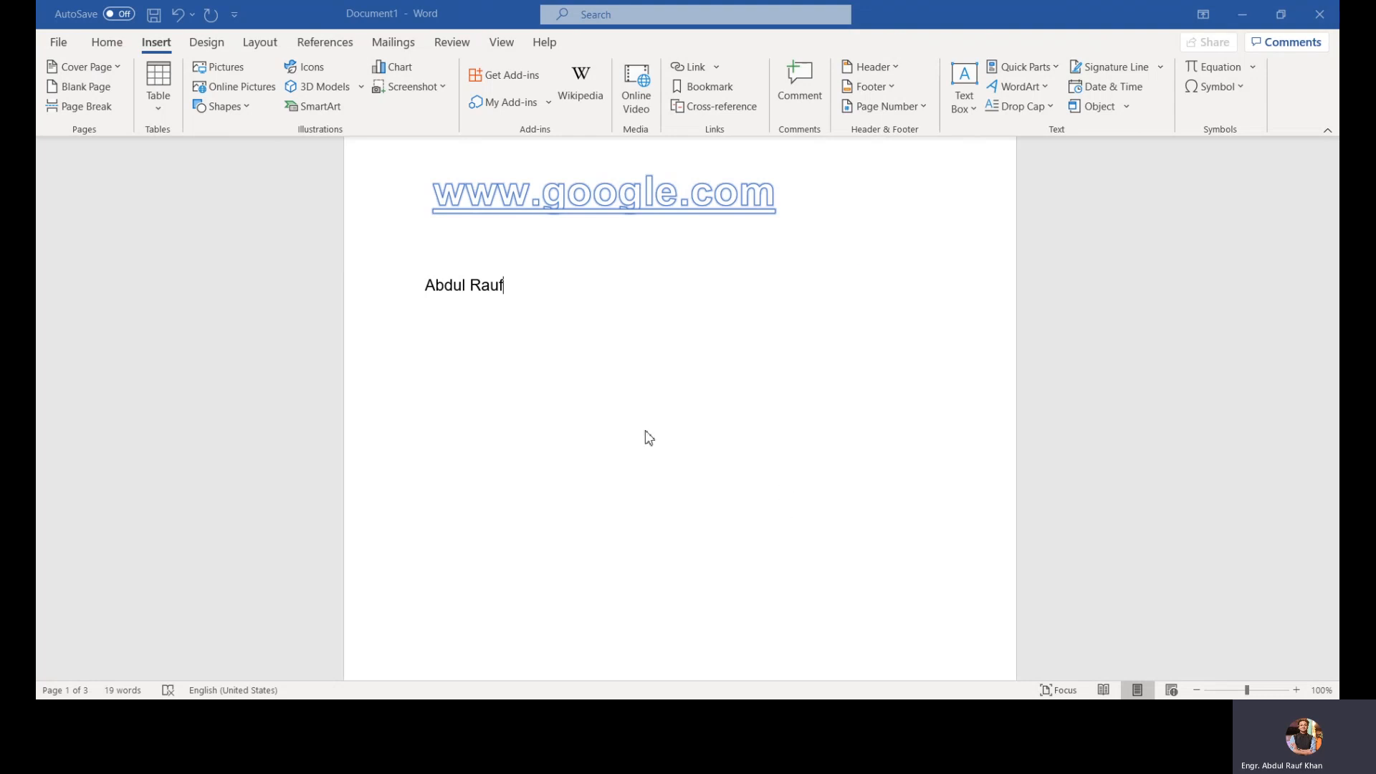
click(875, 497)
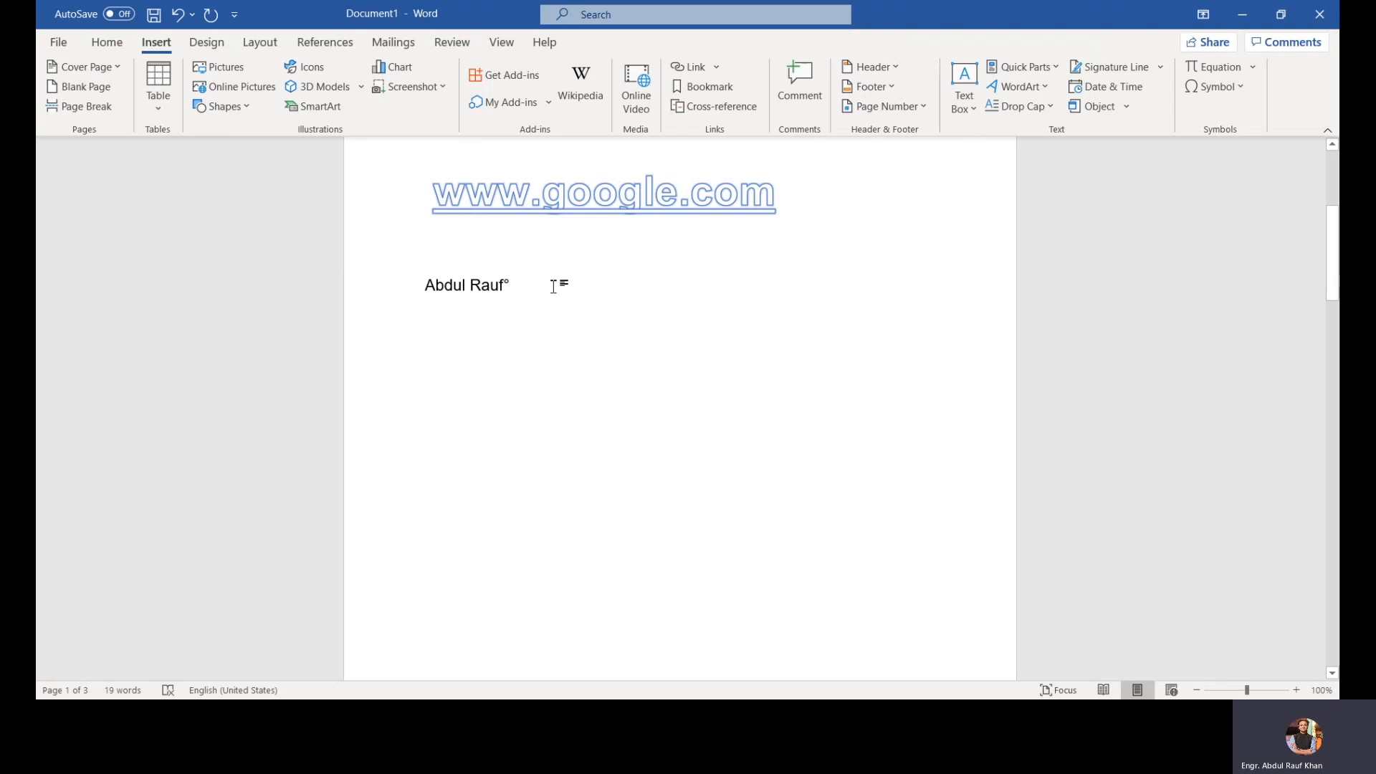
Step: Insert a red forest picture from the computer below the WordArt heading
click(396, 298)
click(556, 310)
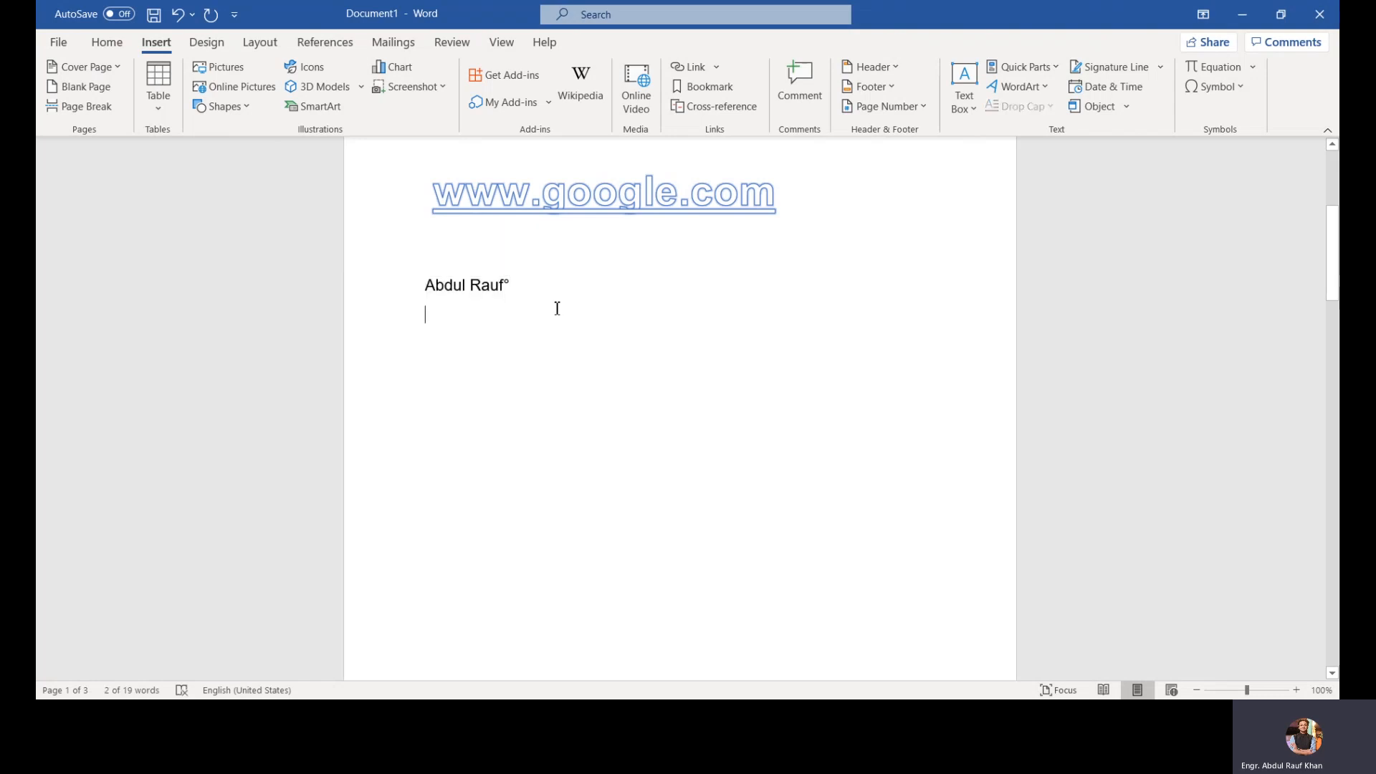
scroll(793, 267, up, 4)
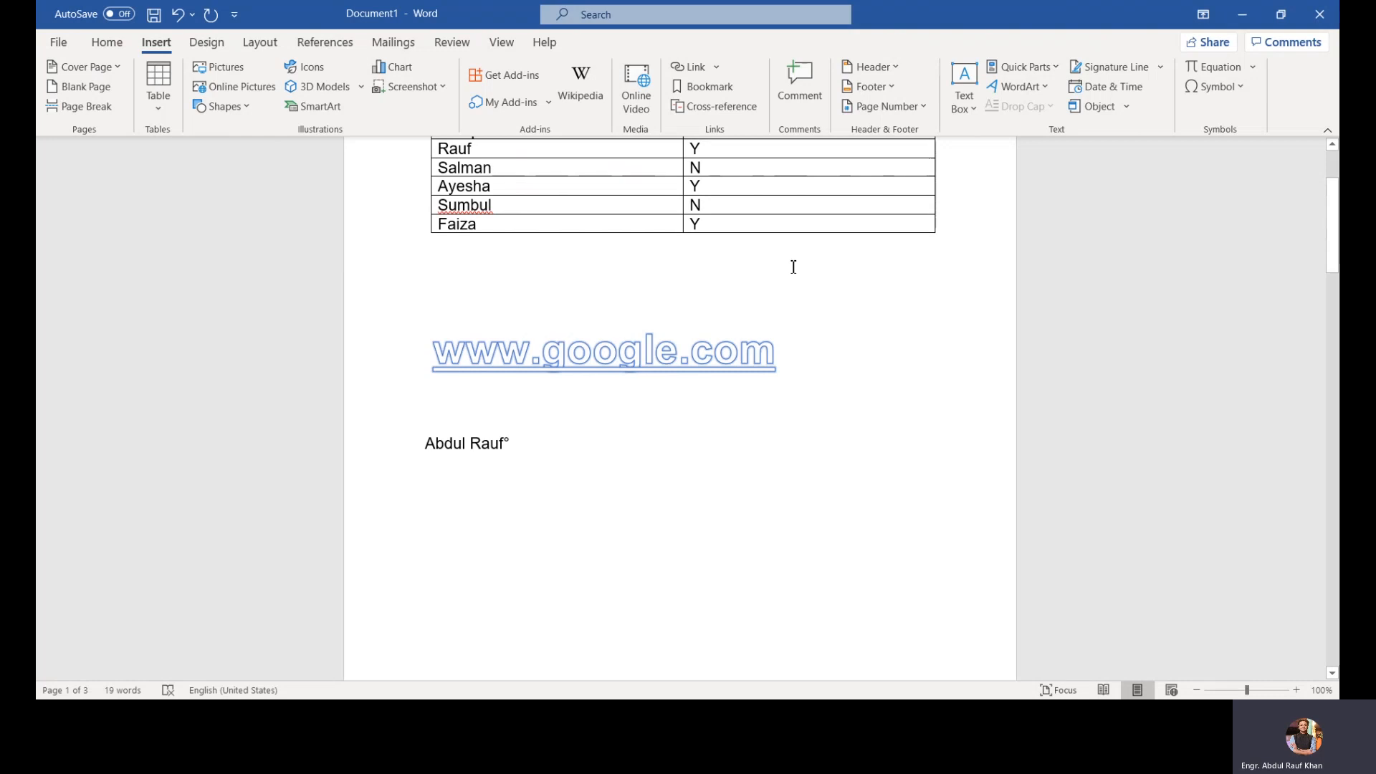
scroll(793, 267, up, 4)
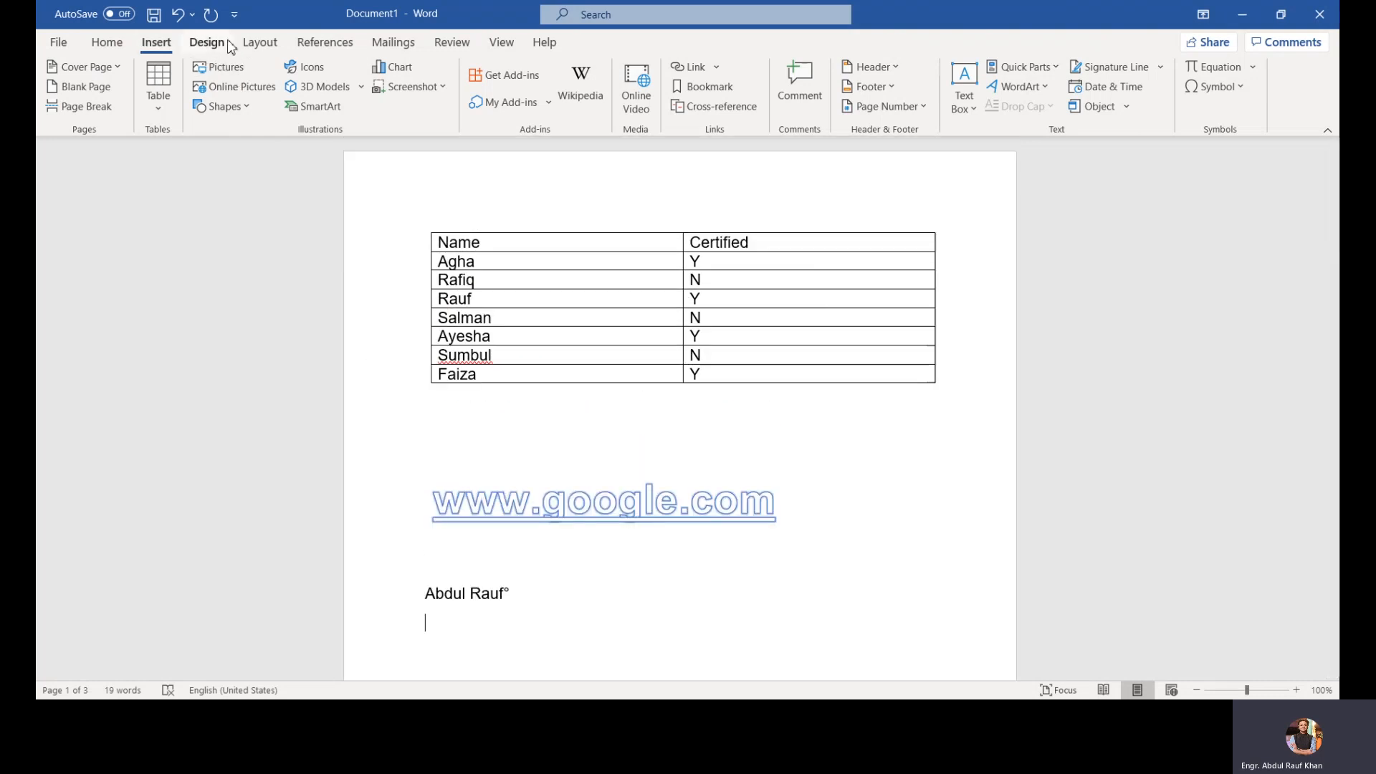
click(231, 72)
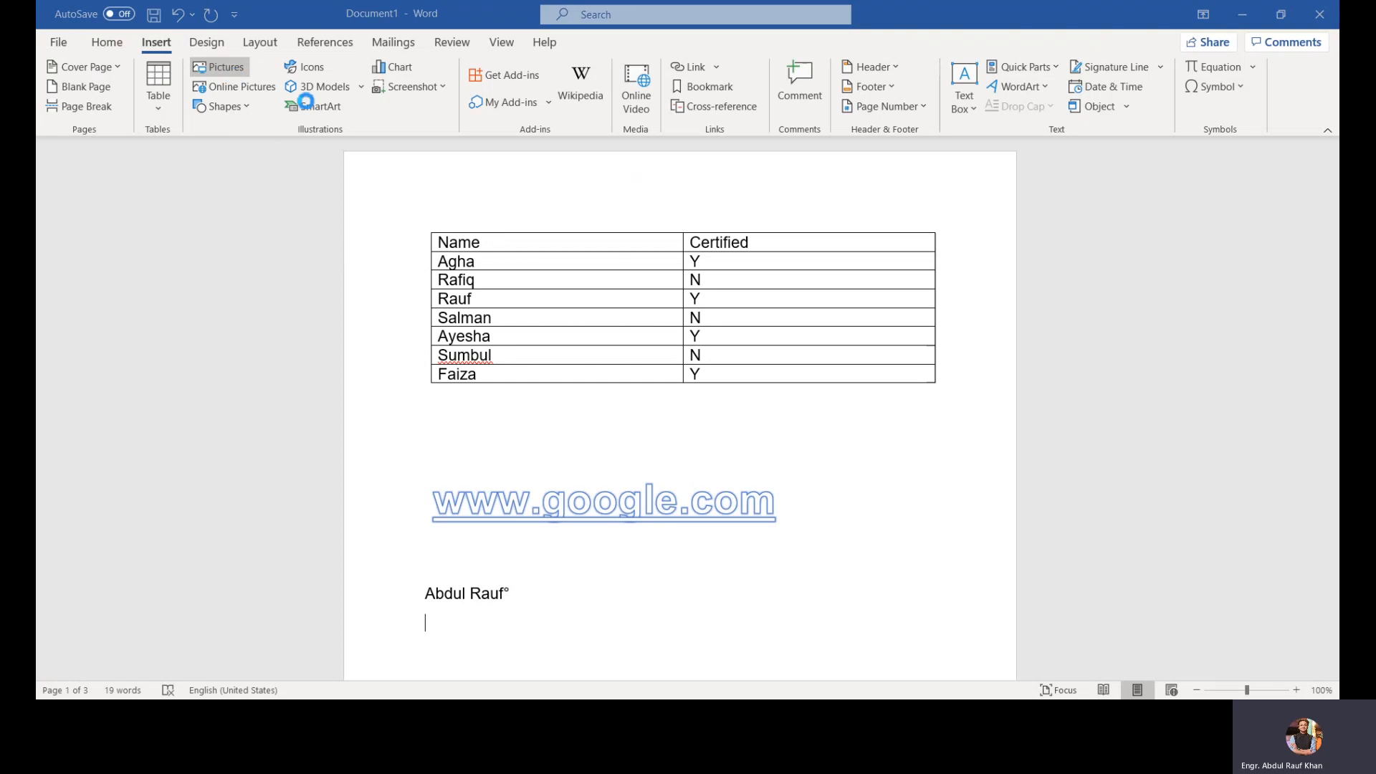
double_click(526, 152)
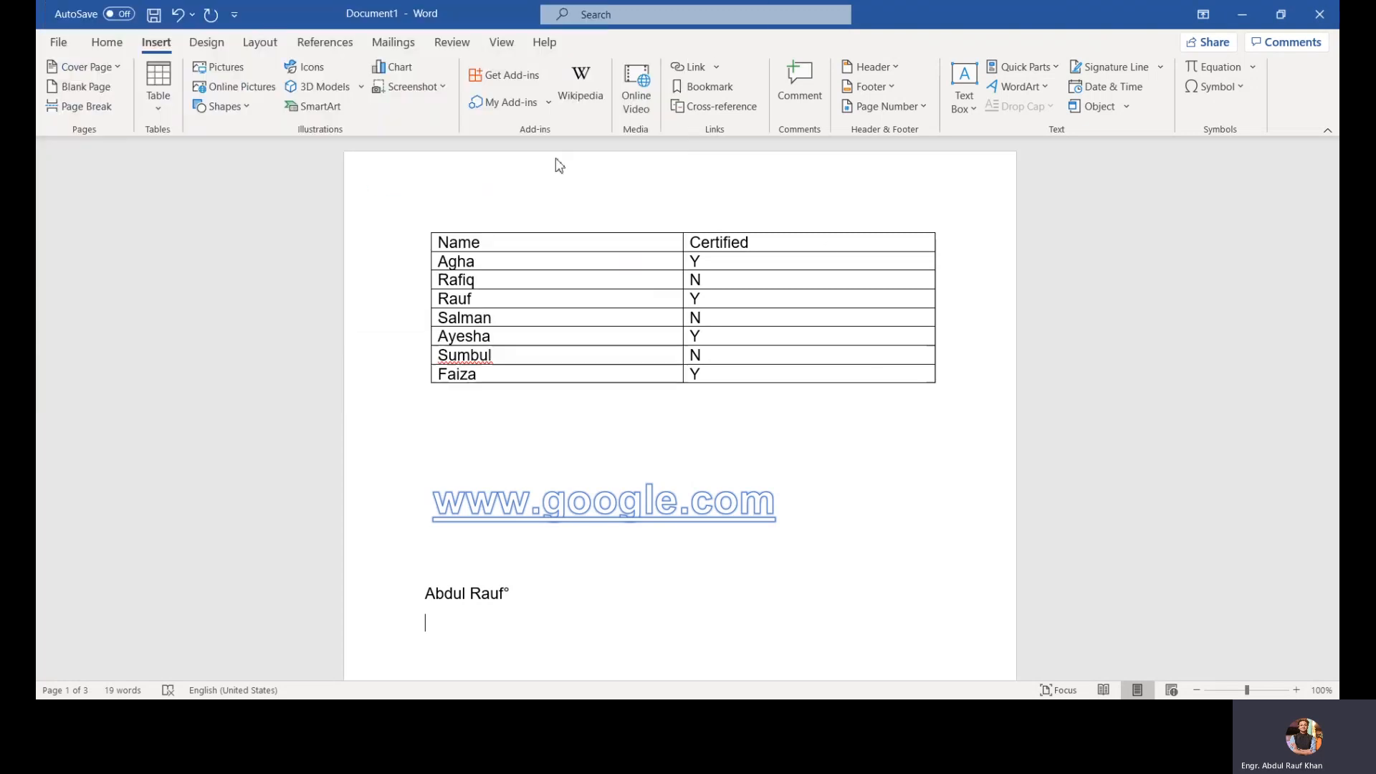
drag(648, 391, 787, 324)
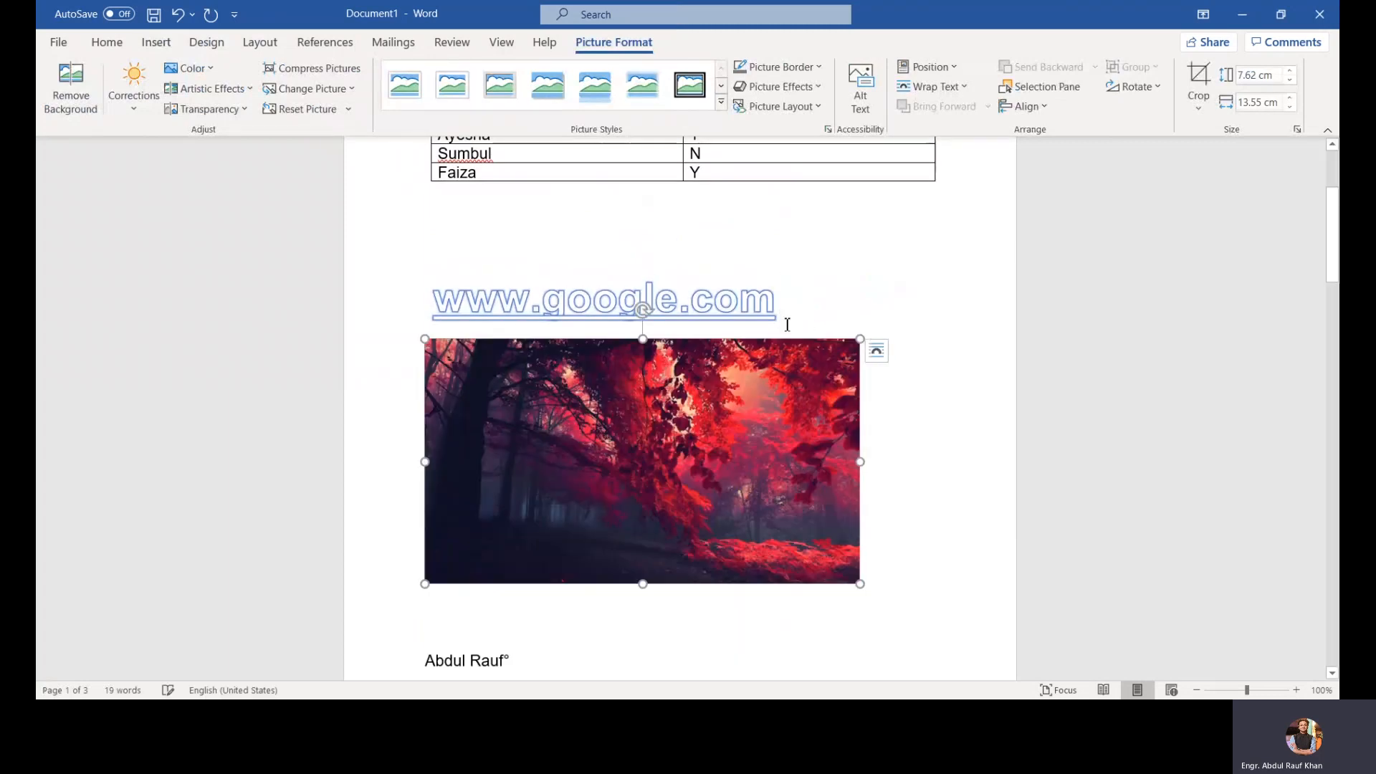
Step: Try dragging the inline picture into different positions within the WordArt text
drag(726, 372, 730, 318)
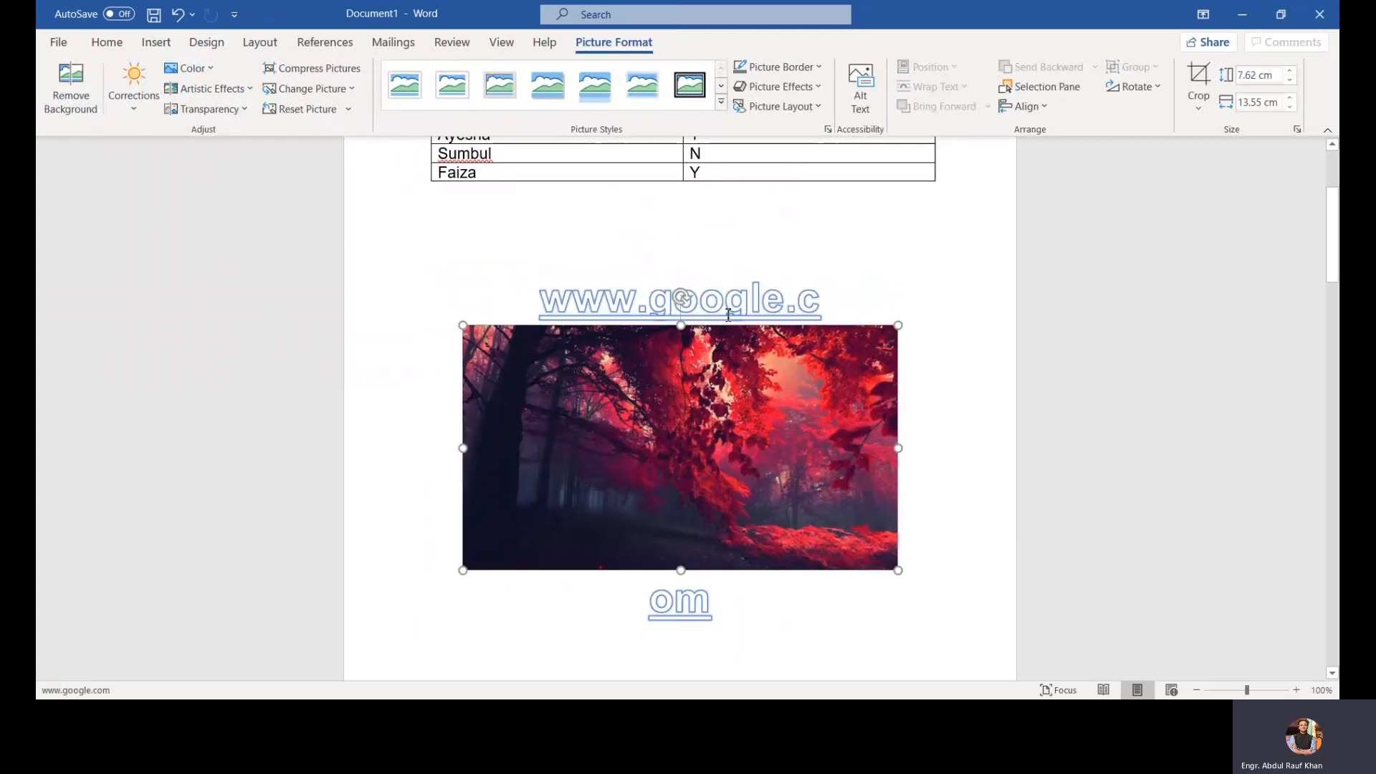
drag(727, 371, 721, 309)
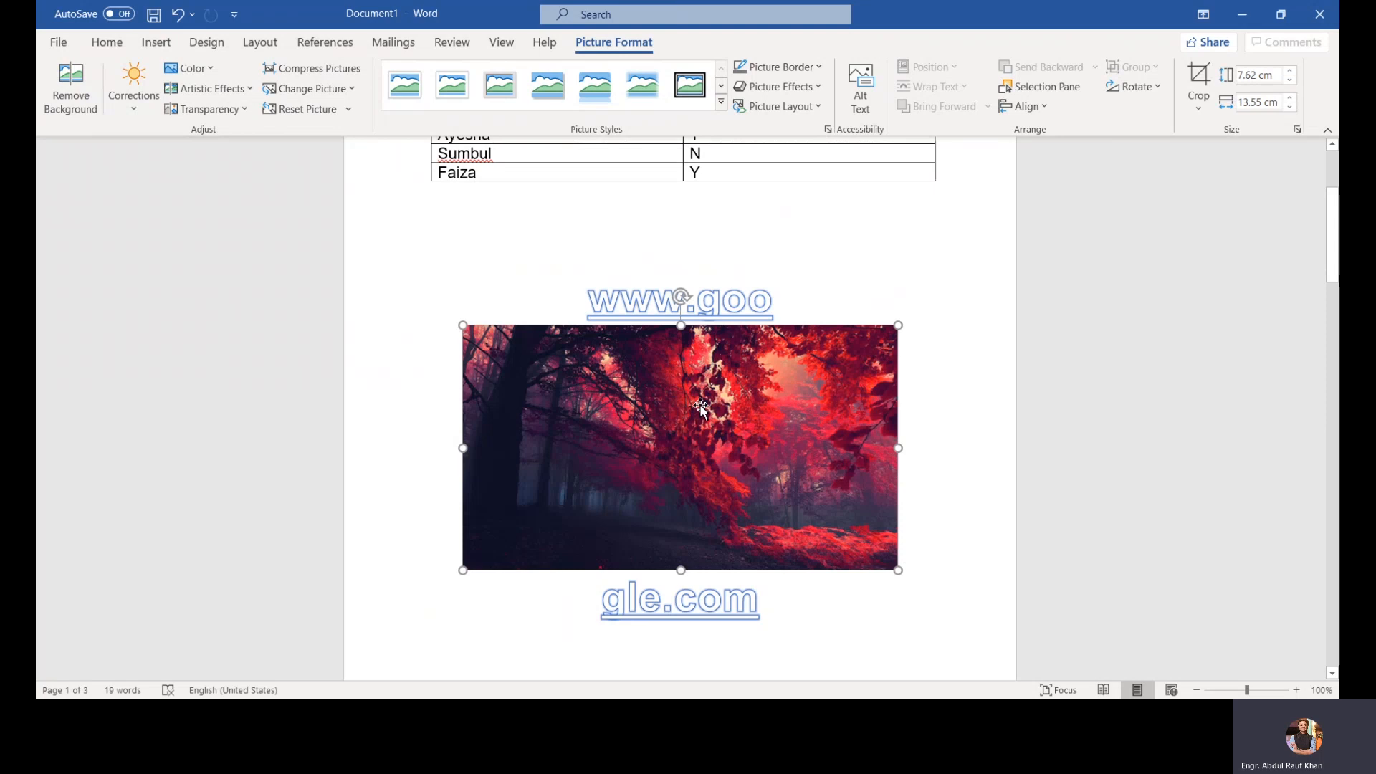
drag(697, 389, 650, 300)
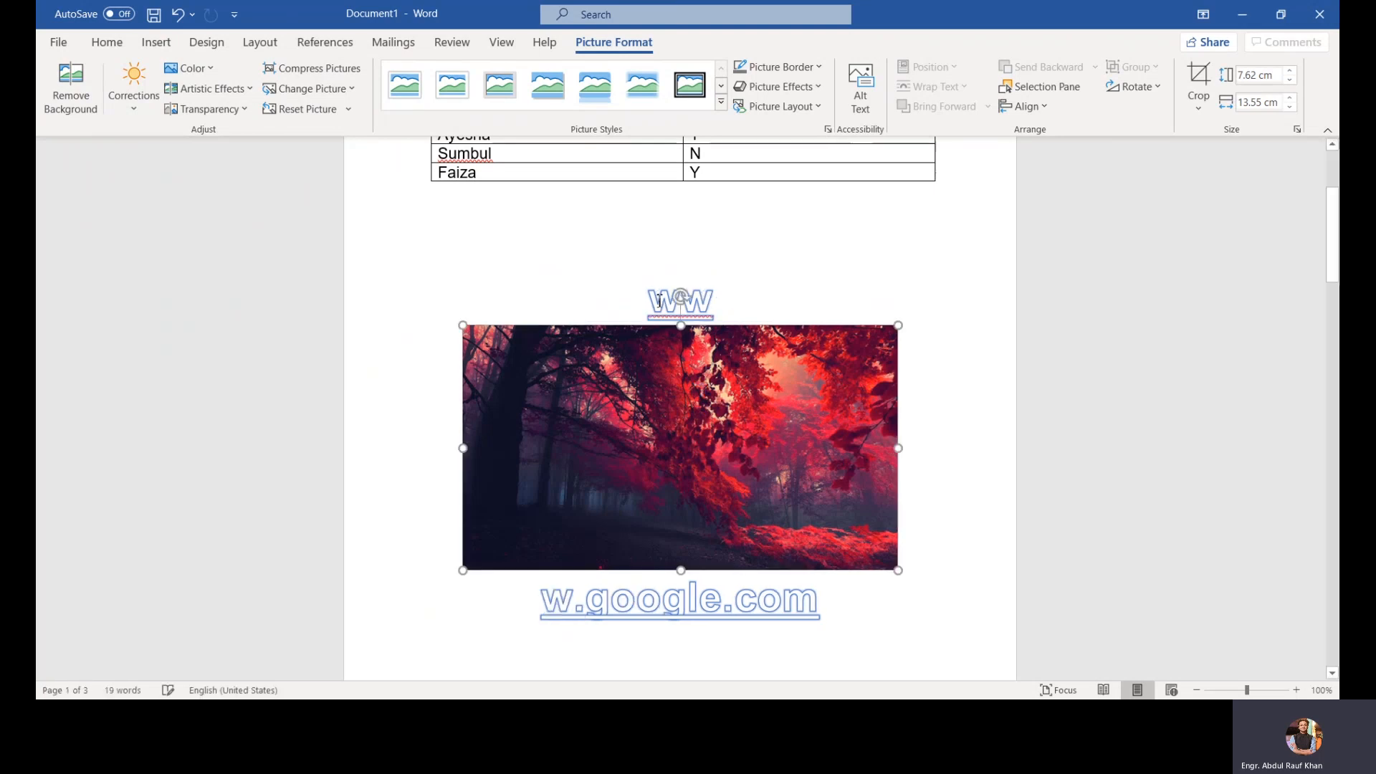
drag(685, 380, 692, 605)
scroll(694, 615, down, 2)
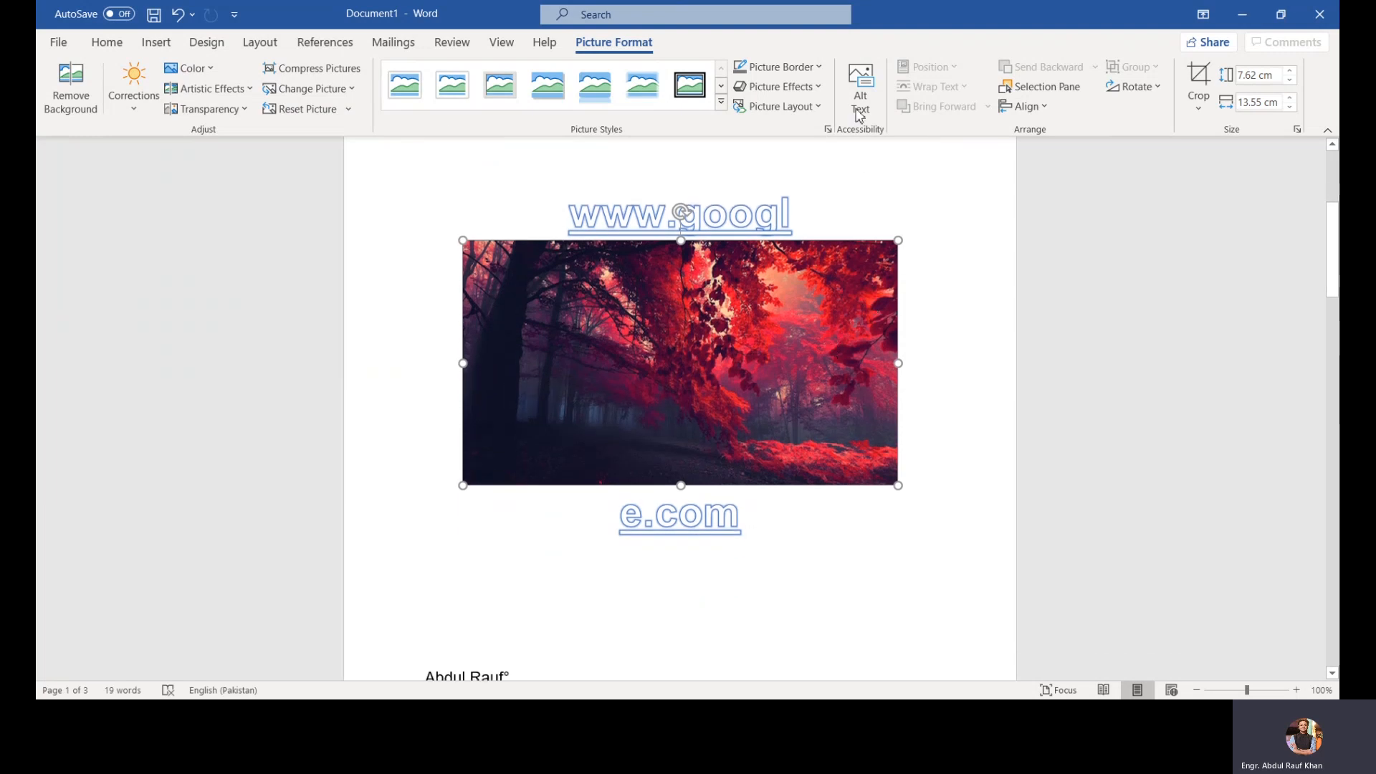
Step: Drag the picture back beneath the WordArt heading
click(952, 214)
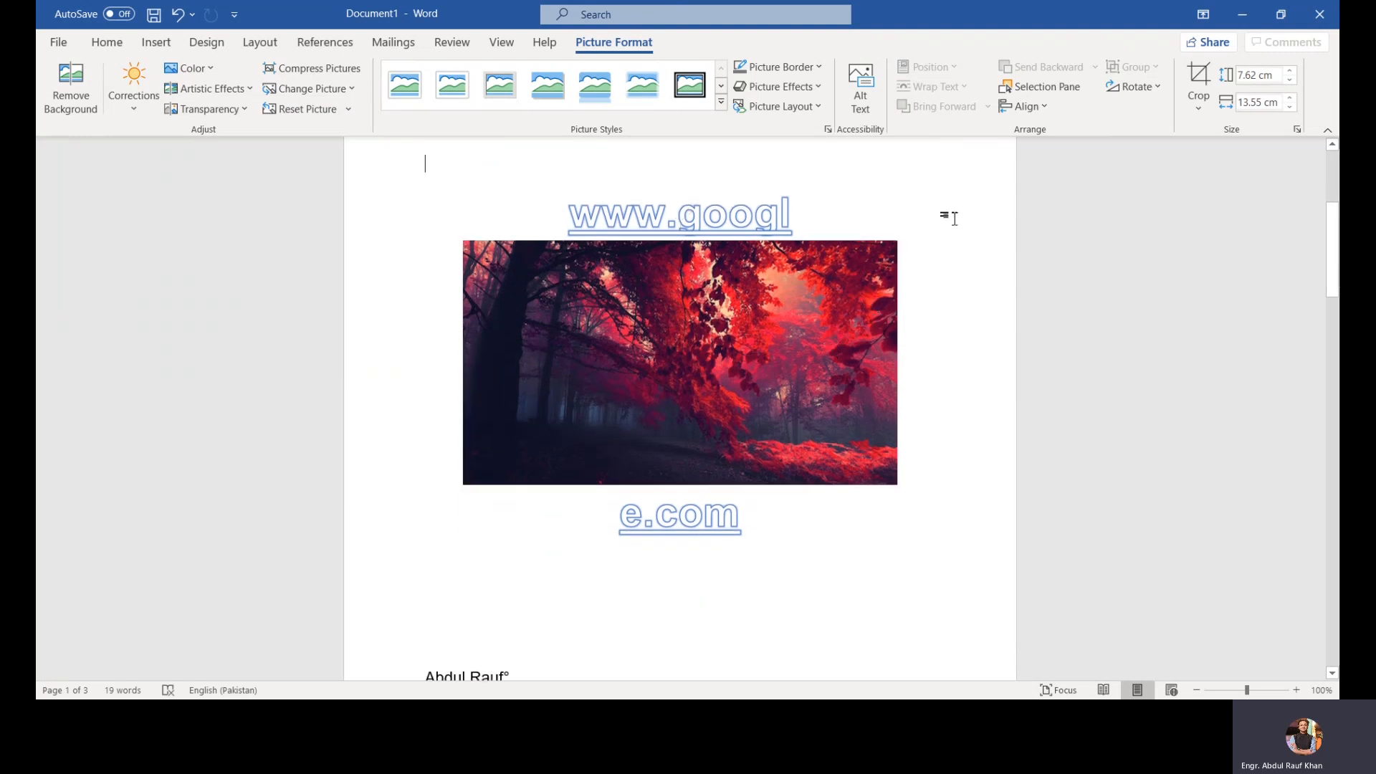
click(858, 281)
right_click(860, 284)
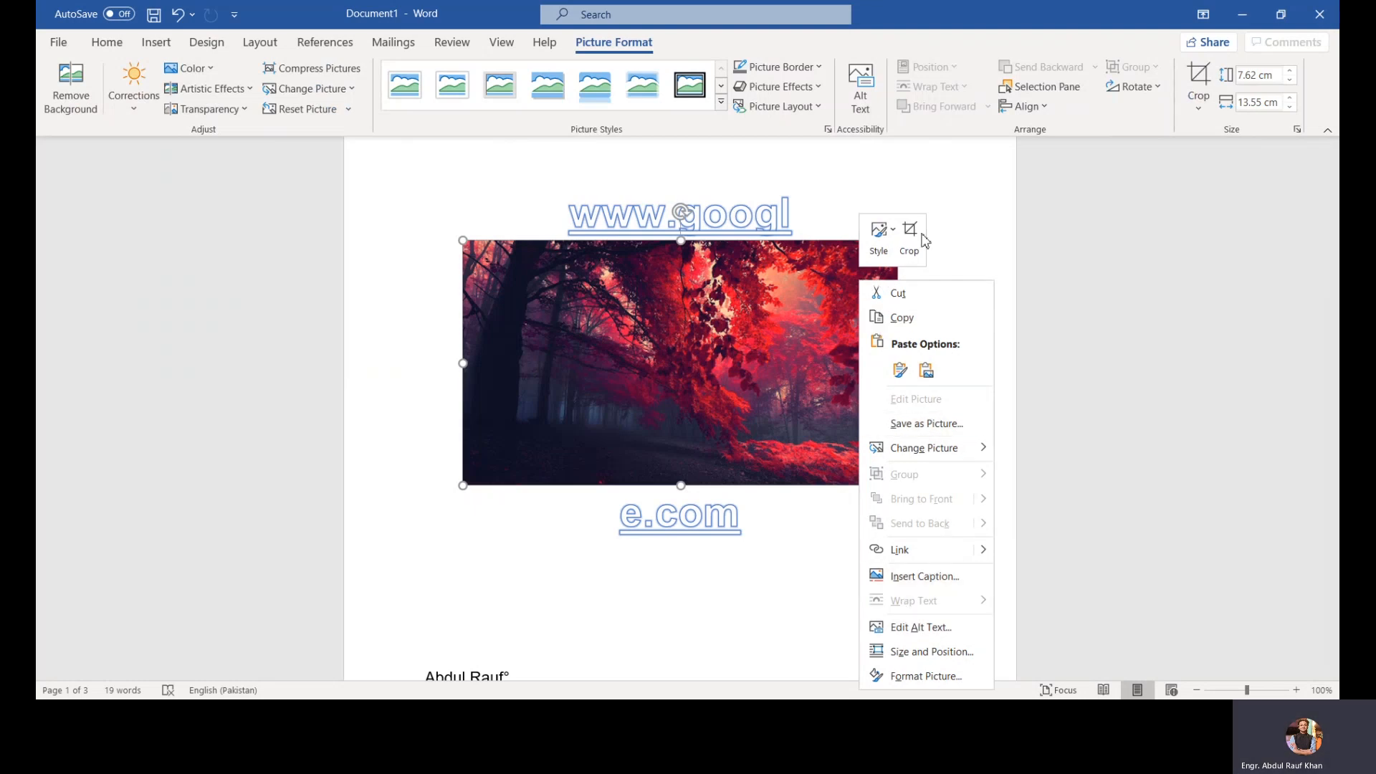
click(924, 68)
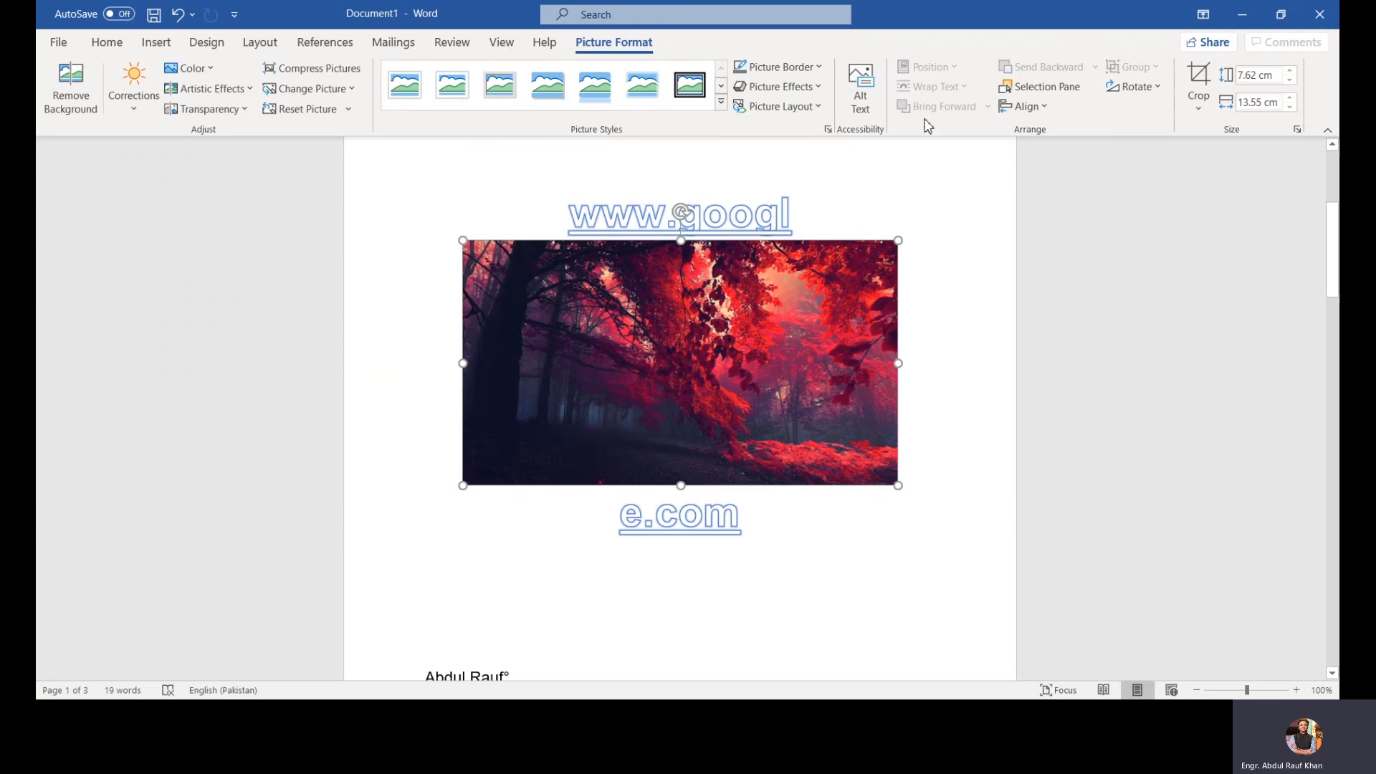
click(1018, 236)
click(606, 302)
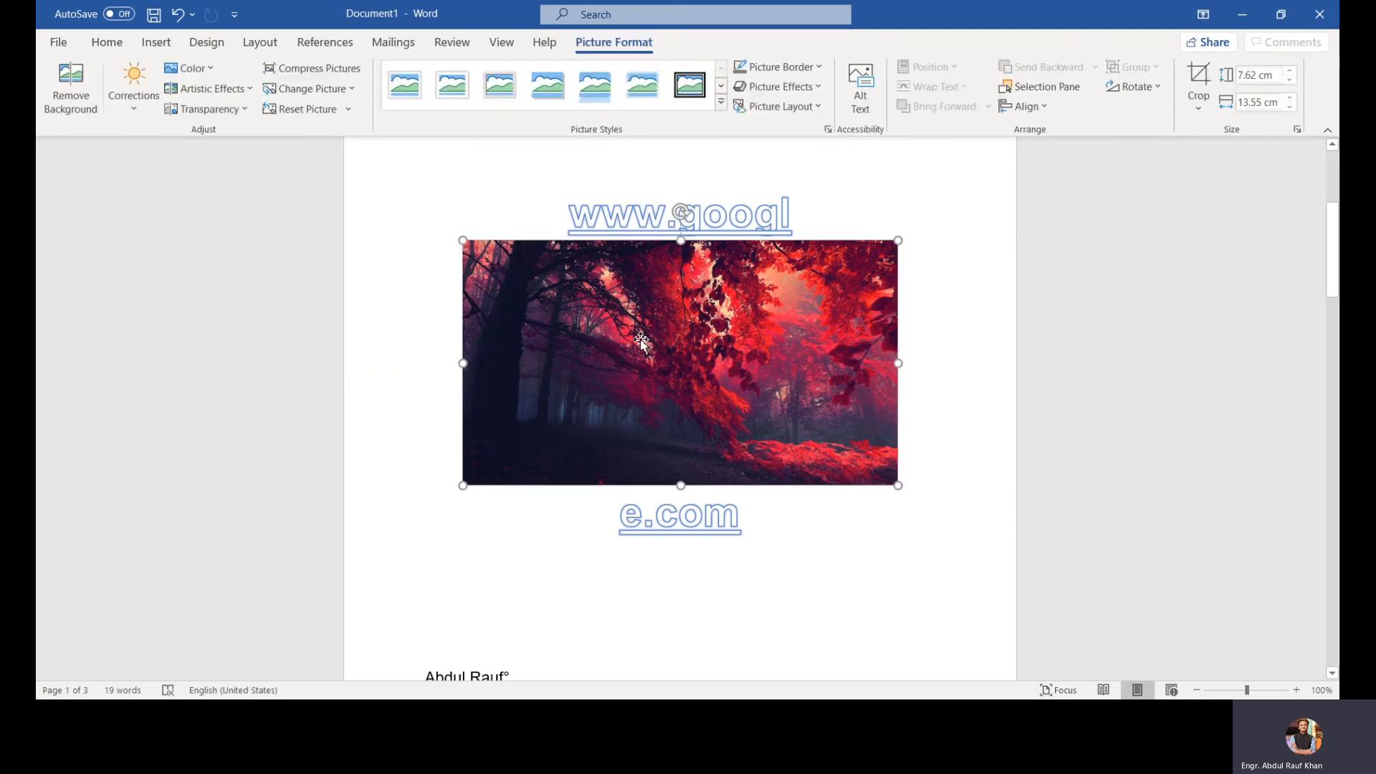
drag(642, 343, 519, 560)
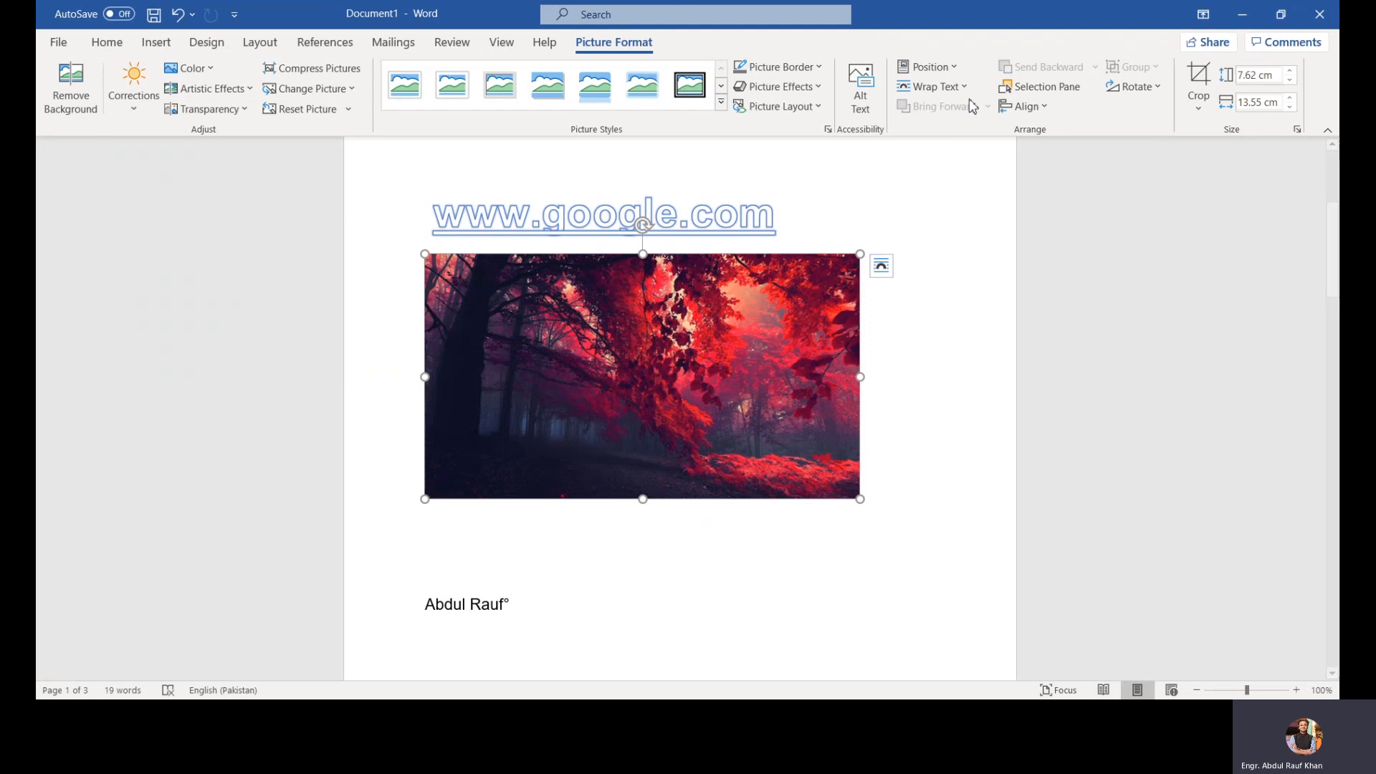
Step: Set the picture's text wrapping to Square
click(881, 267)
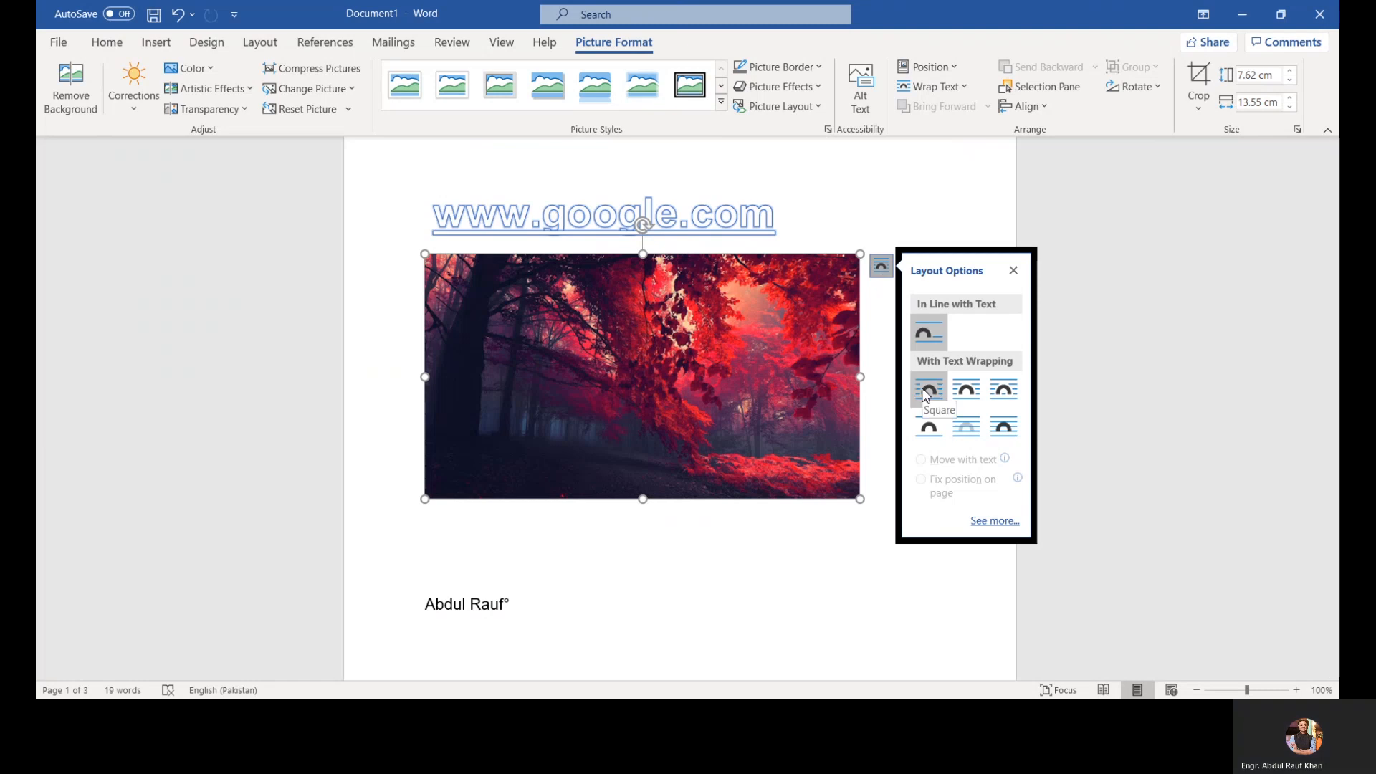
click(924, 394)
click(734, 333)
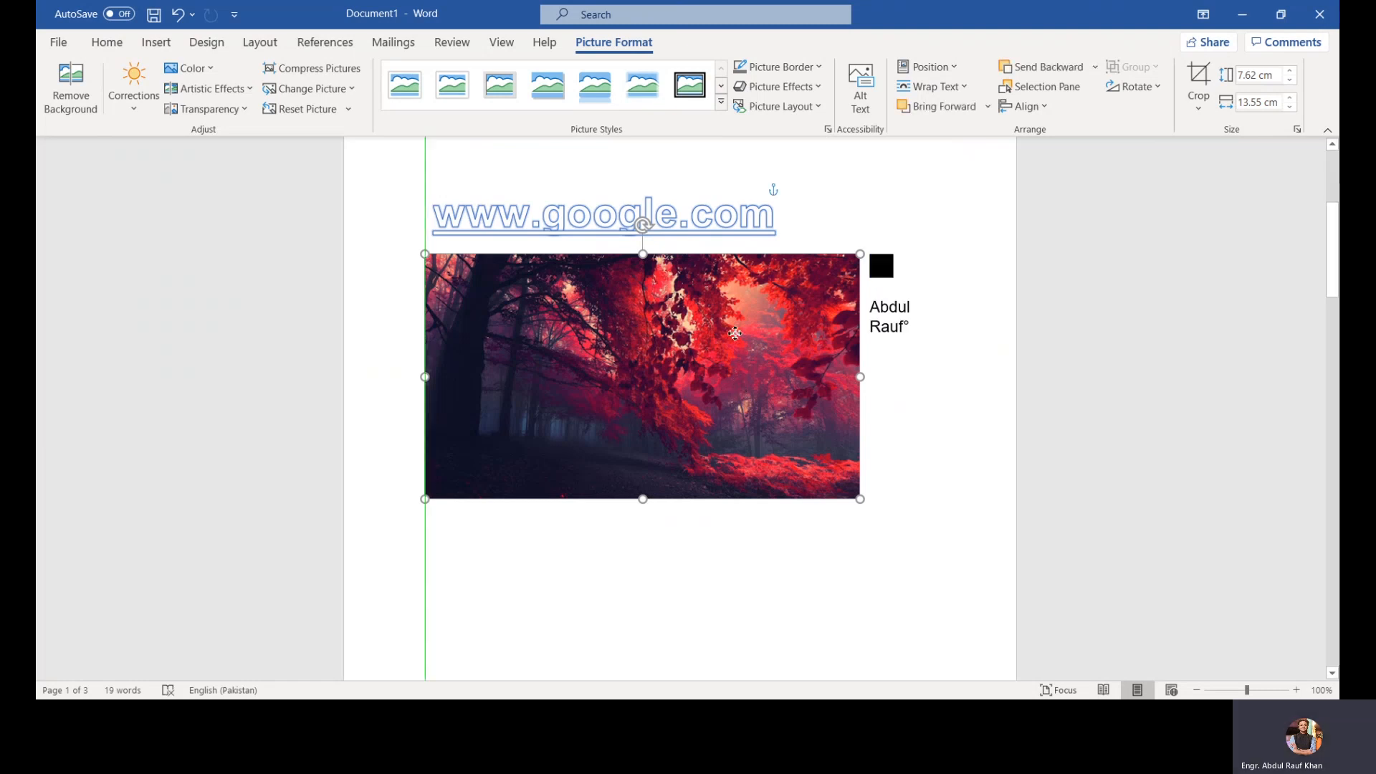
Step: Change the picture's text wrapping to Tight and drag it down and back up
drag(735, 333, 738, 362)
right_click(738, 362)
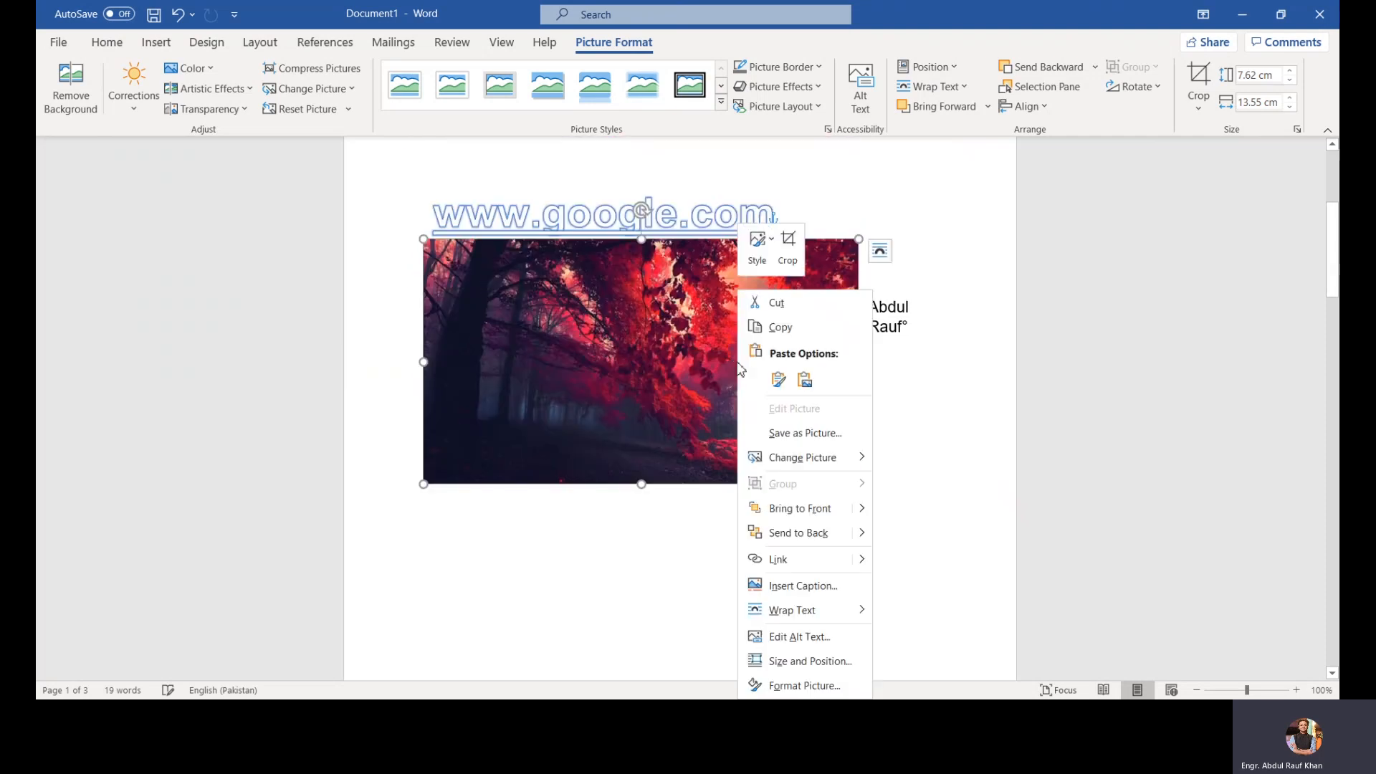
click(879, 250)
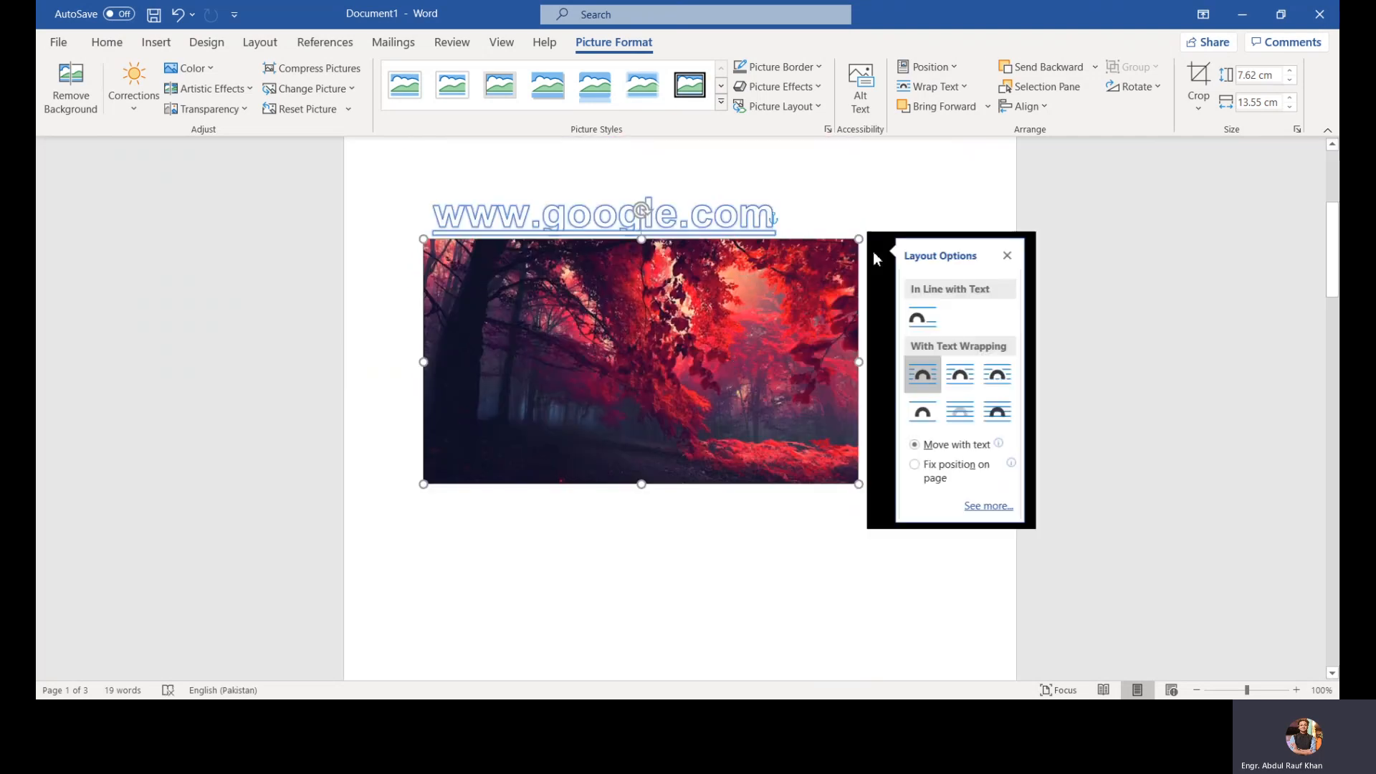
click(958, 391)
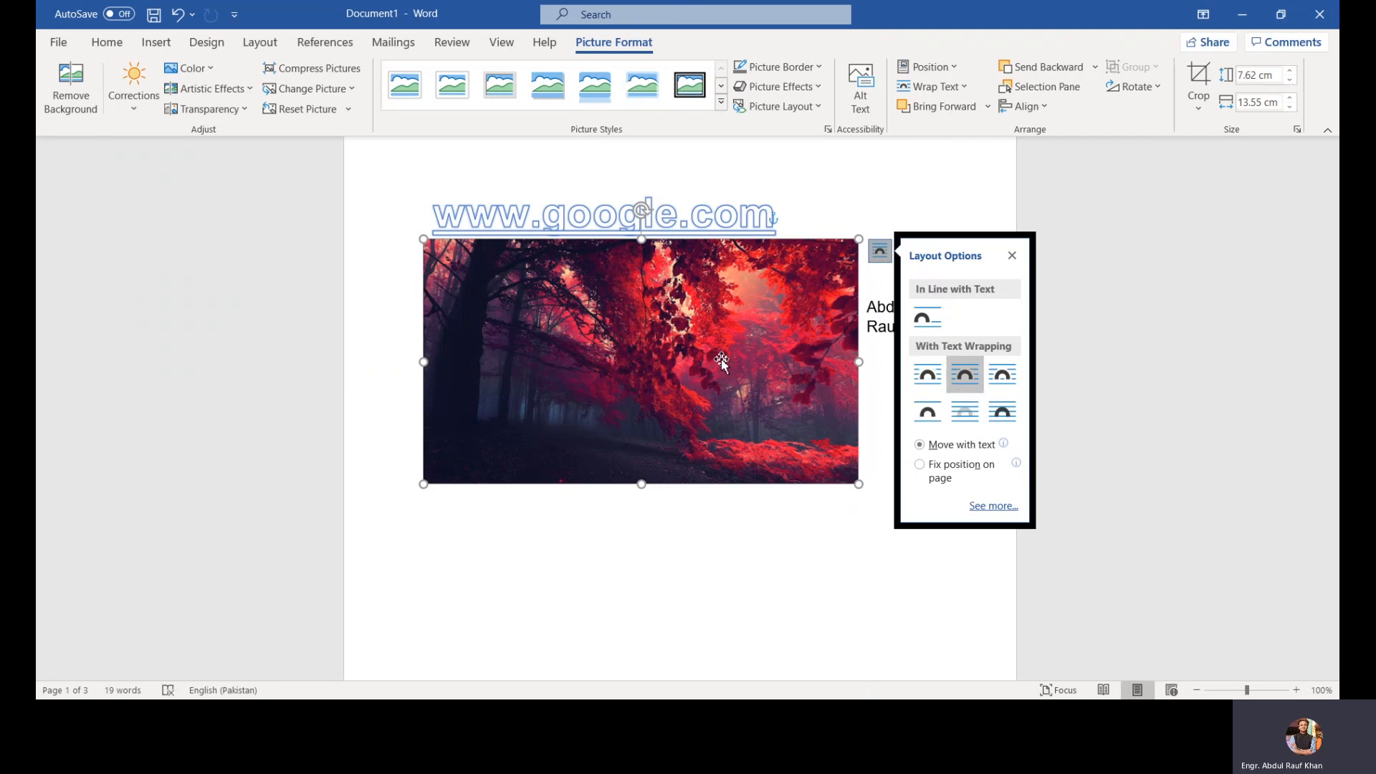
drag(721, 359, 710, 444)
drag(709, 456, 705, 351)
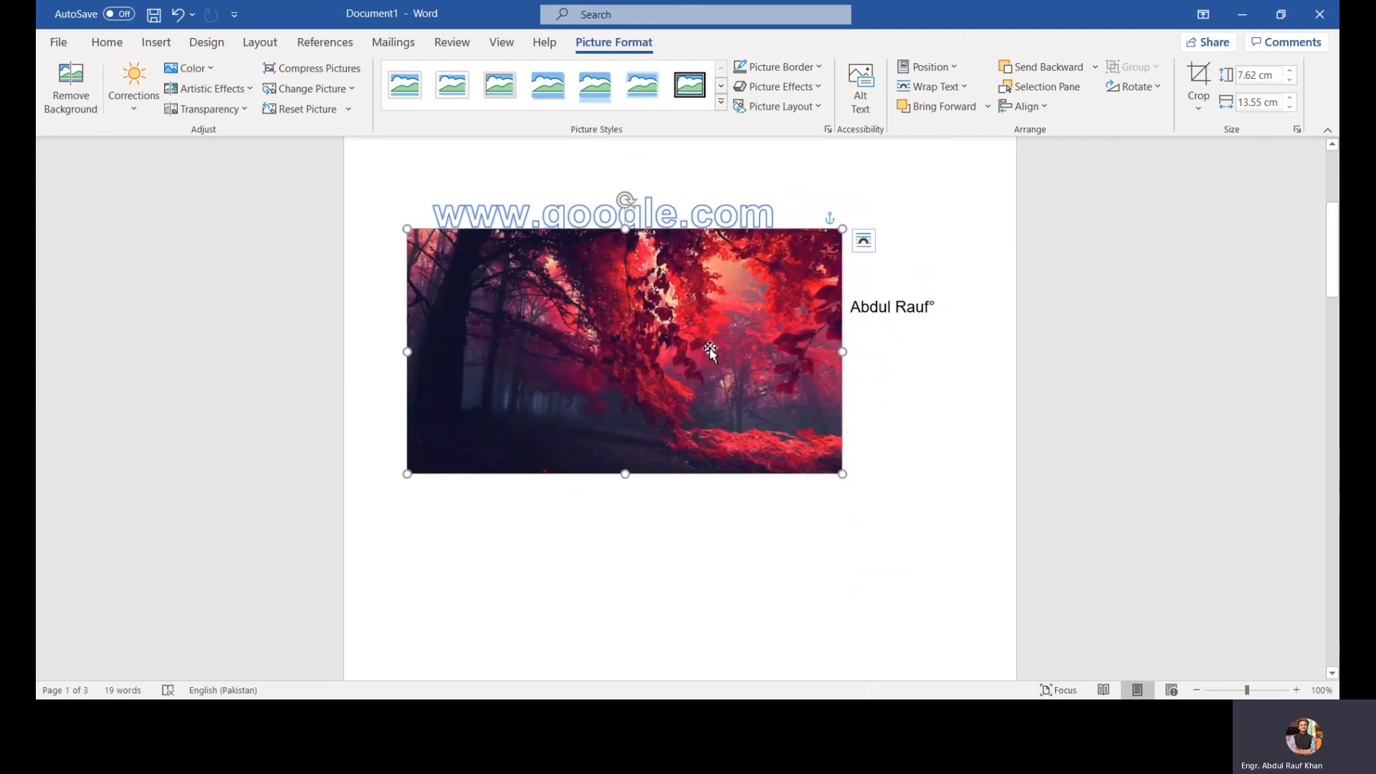
Step: Set the picture's wrapping to Behind Text and drag it up behind the WordArt
click(864, 241)
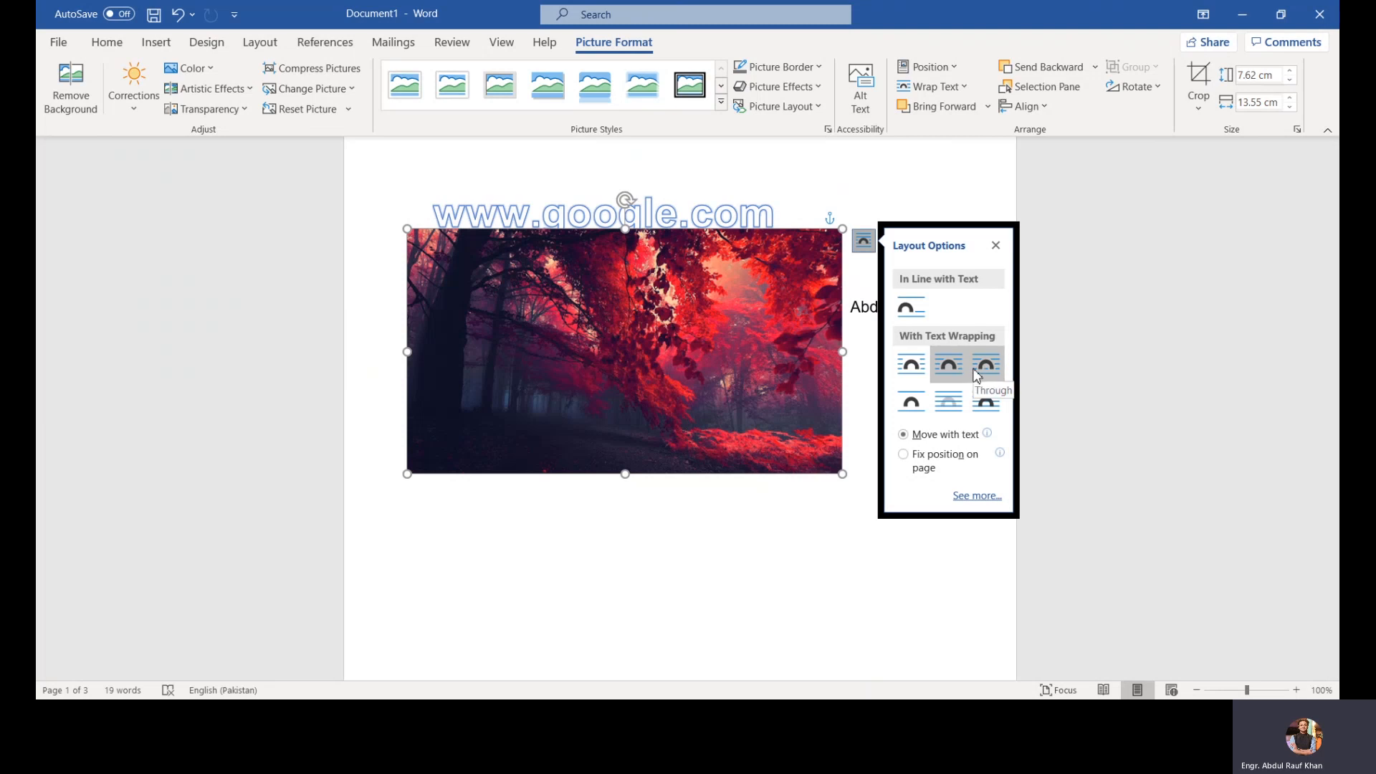
click(948, 402)
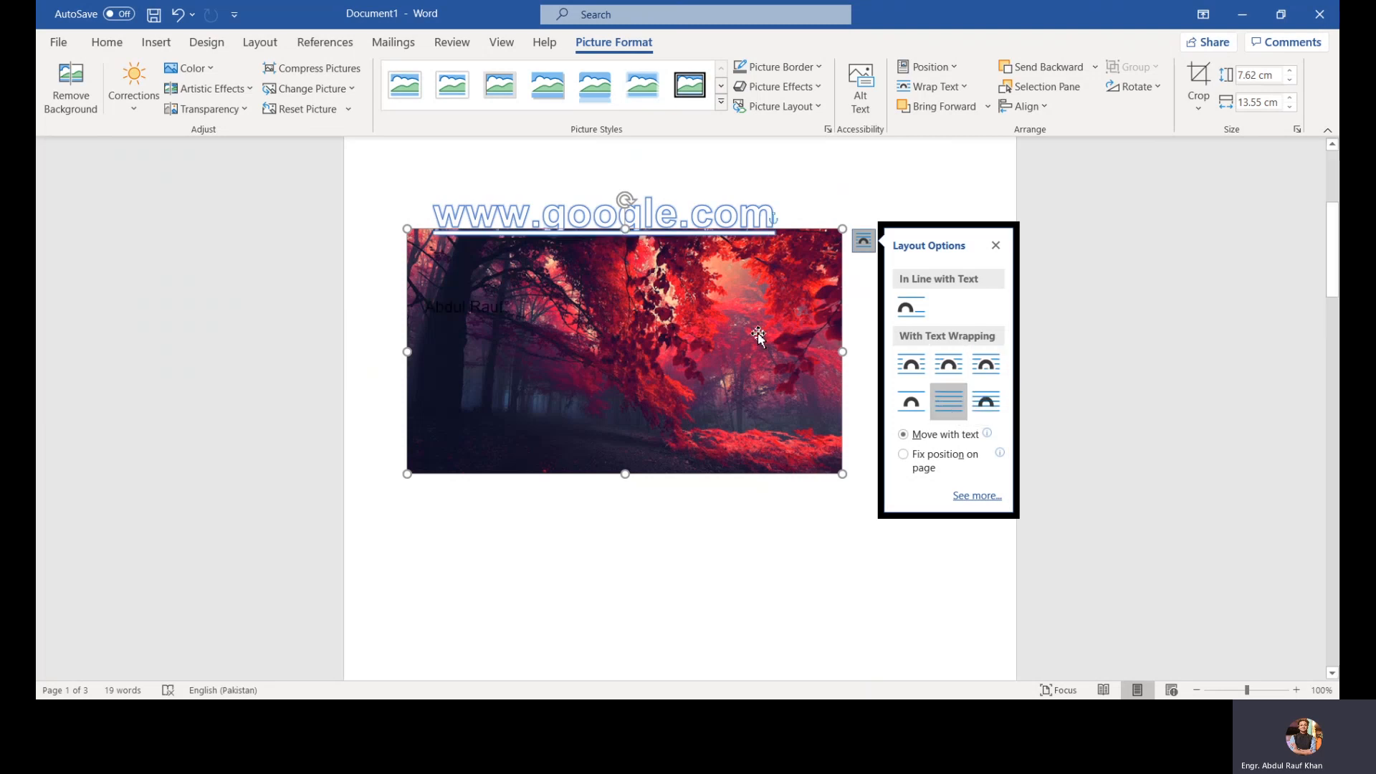
drag(758, 336, 772, 291)
Step: In the picture's layout settings, center it horizontally relative to the page and vertically relative to the margin
click(880, 152)
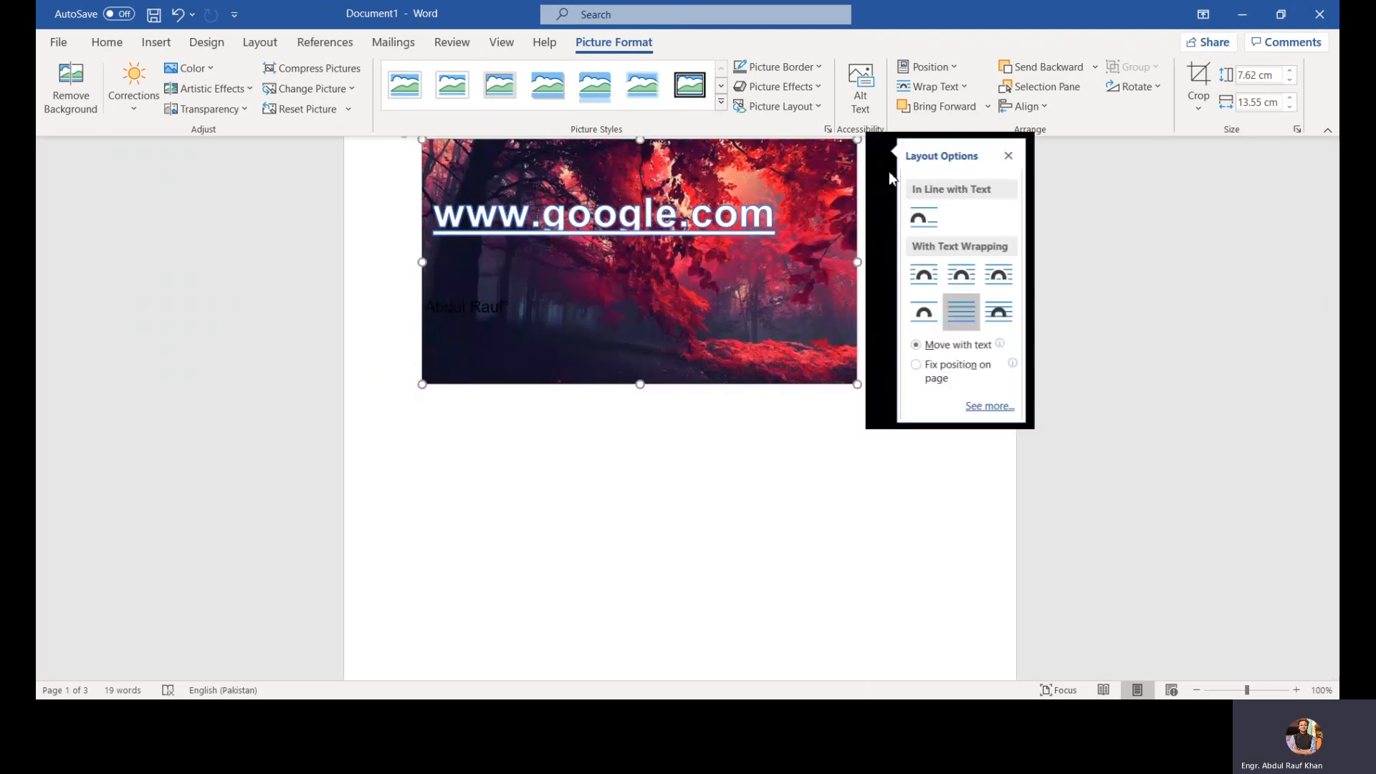
click(997, 406)
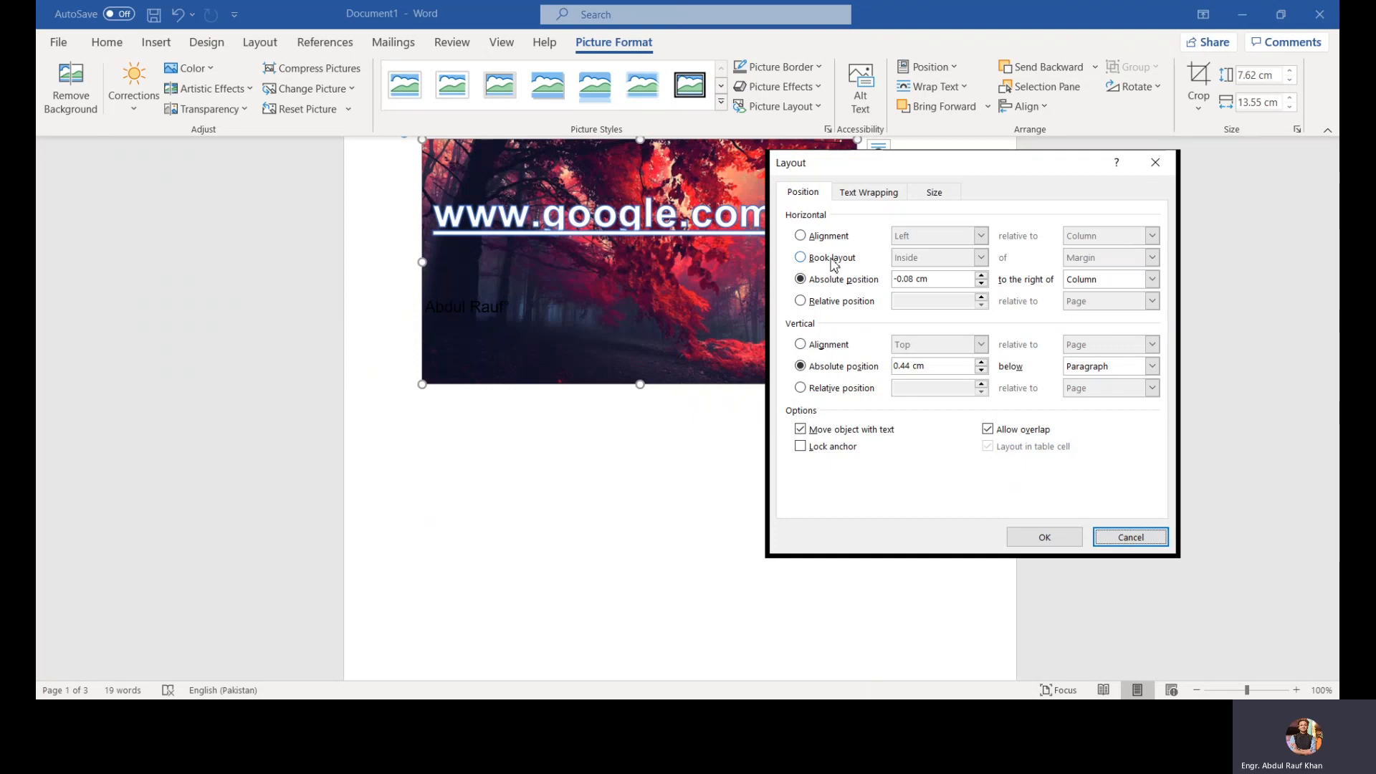
click(824, 344)
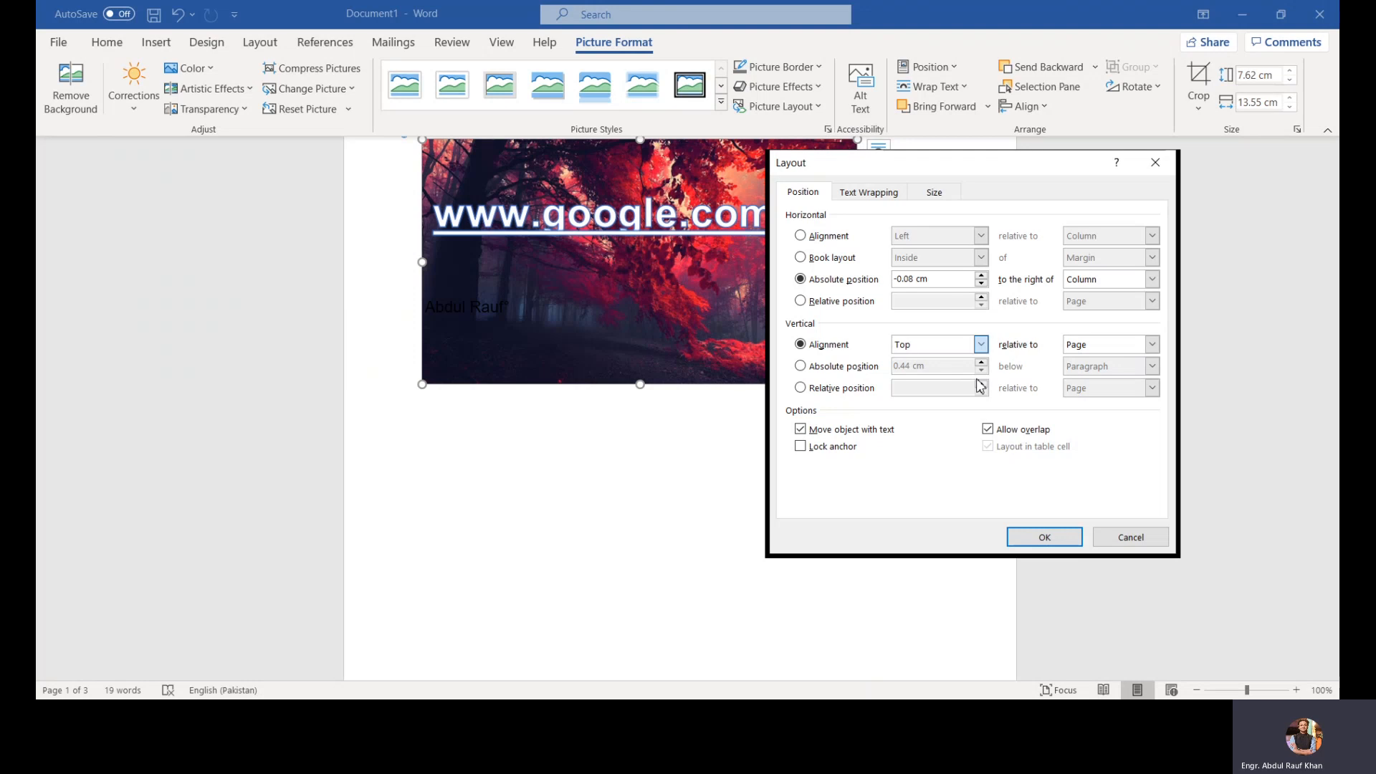
click(916, 373)
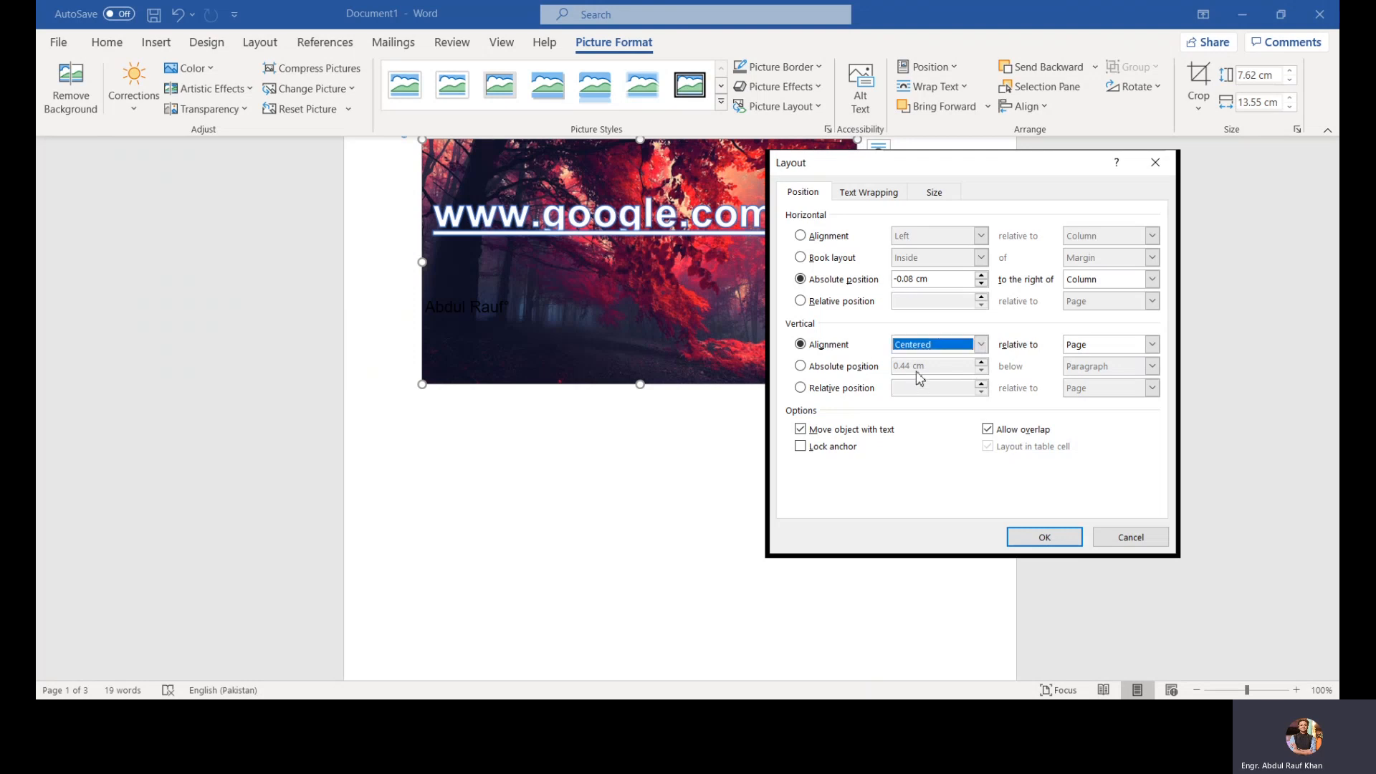
click(1152, 346)
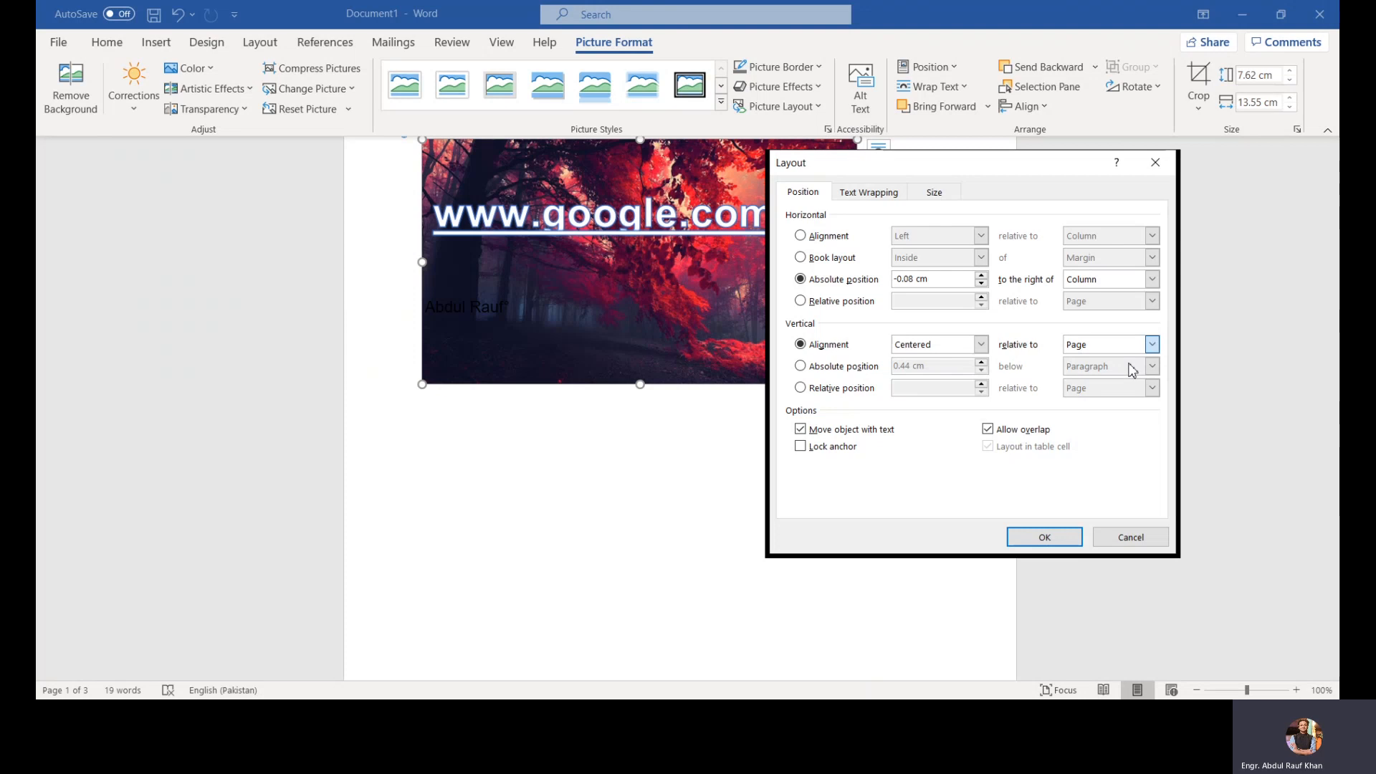
click(1129, 366)
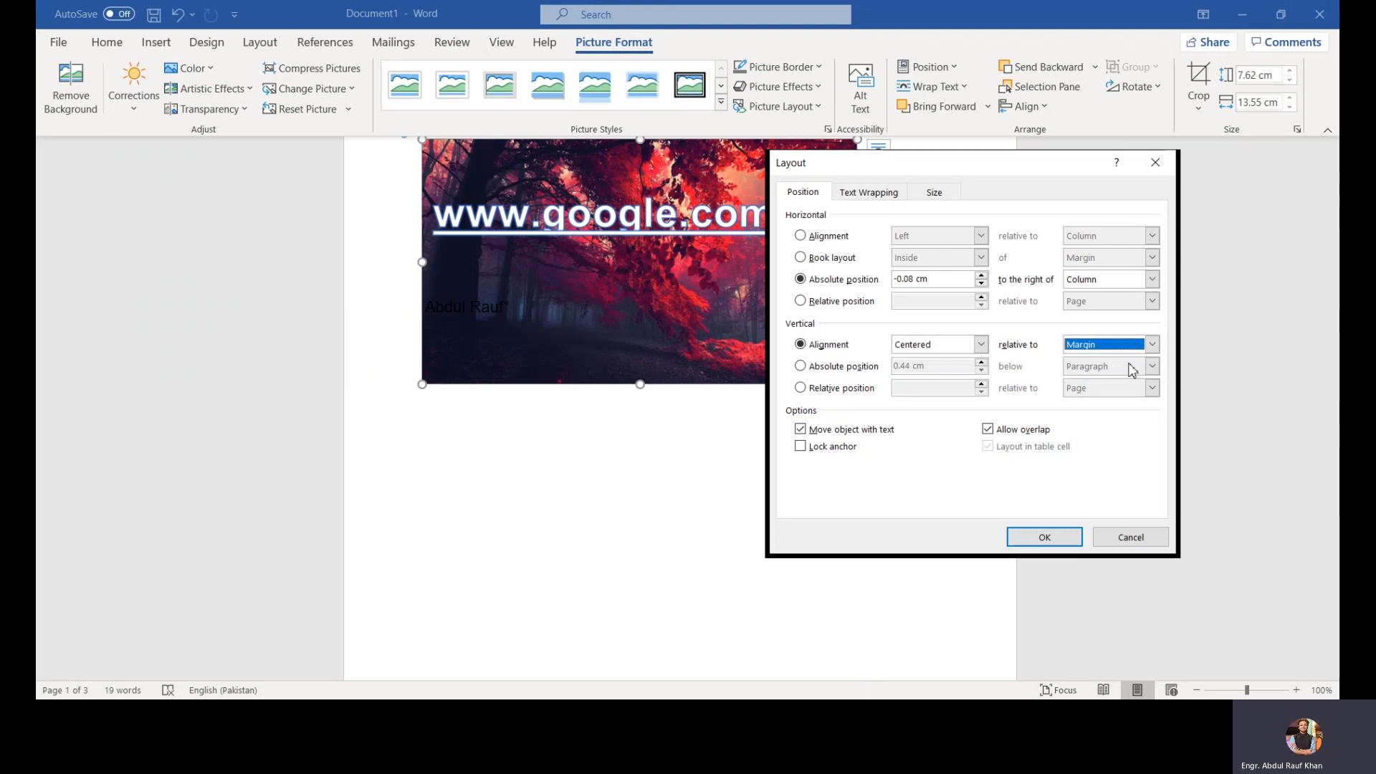
click(800, 237)
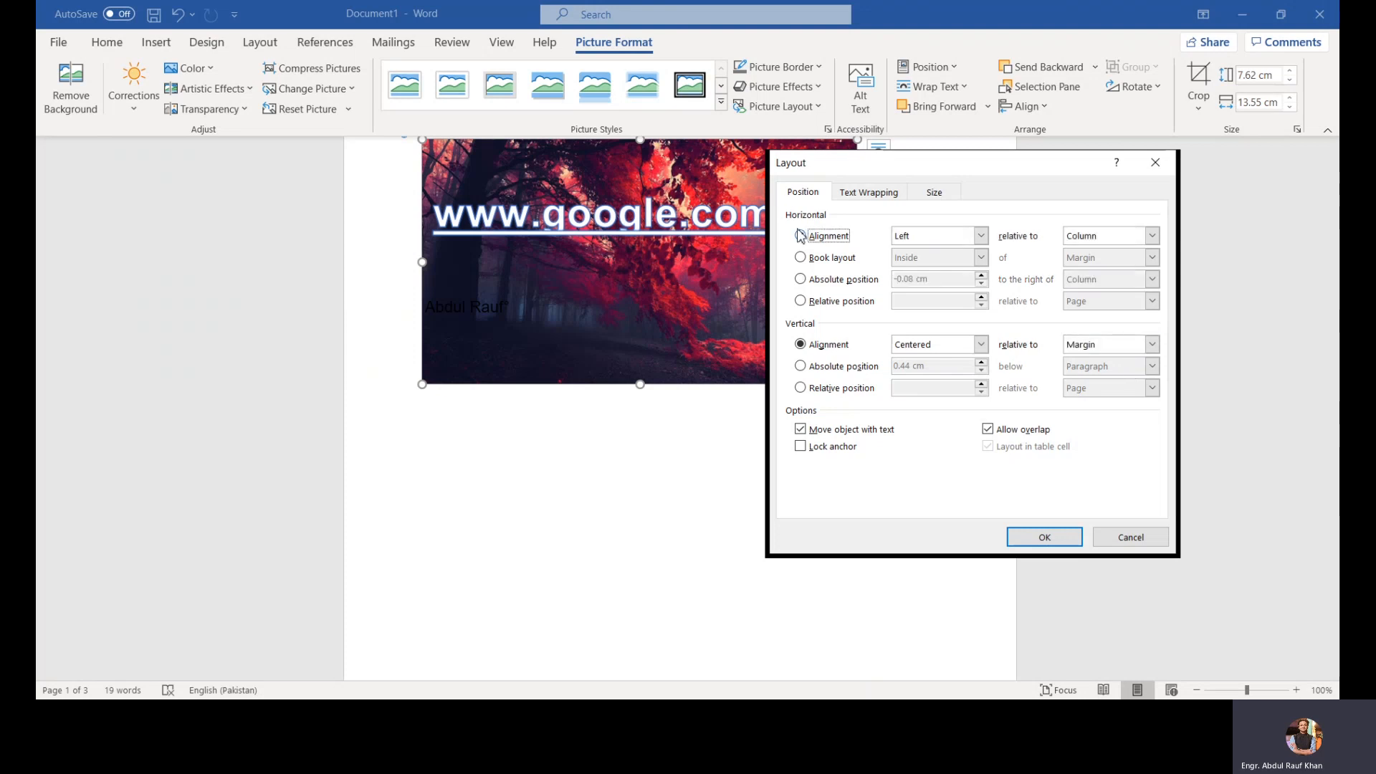
click(978, 237)
click(962, 262)
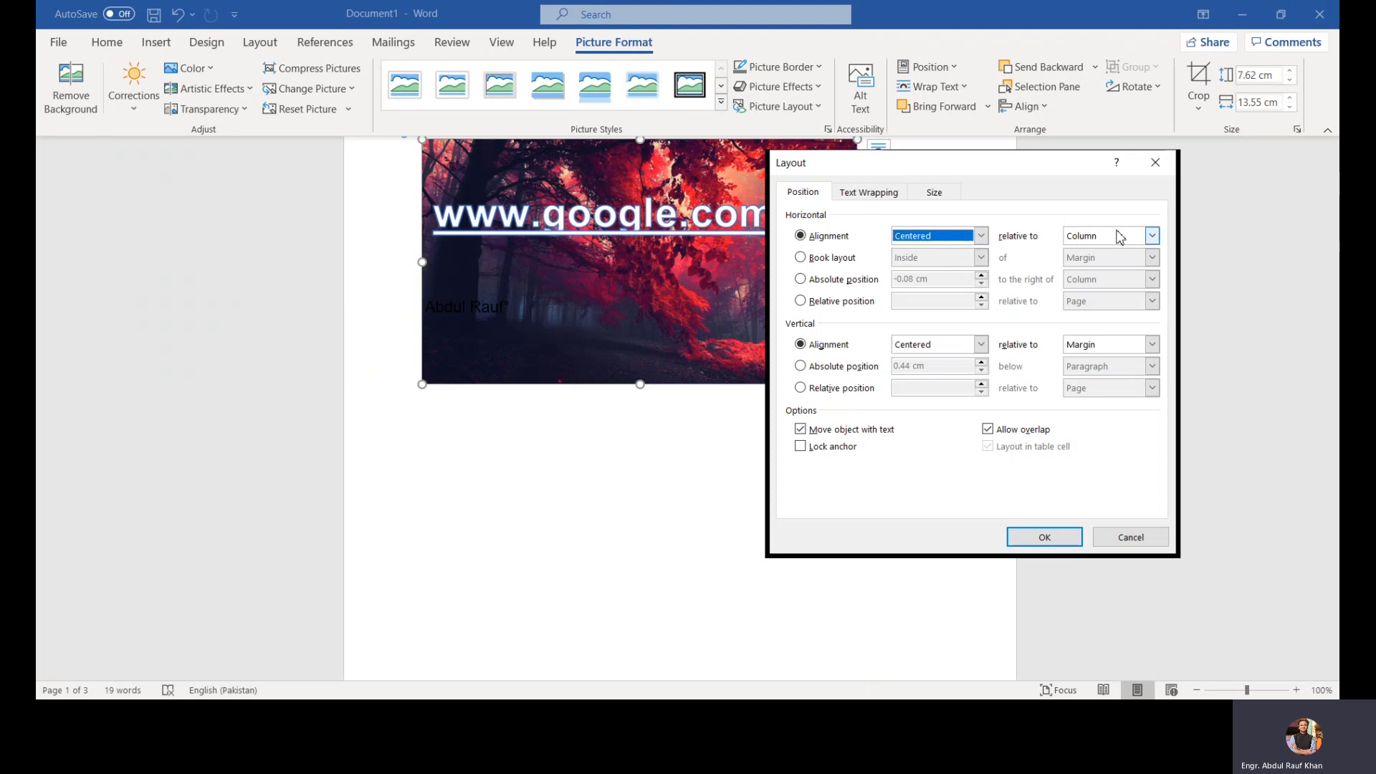
click(1152, 236)
click(1125, 265)
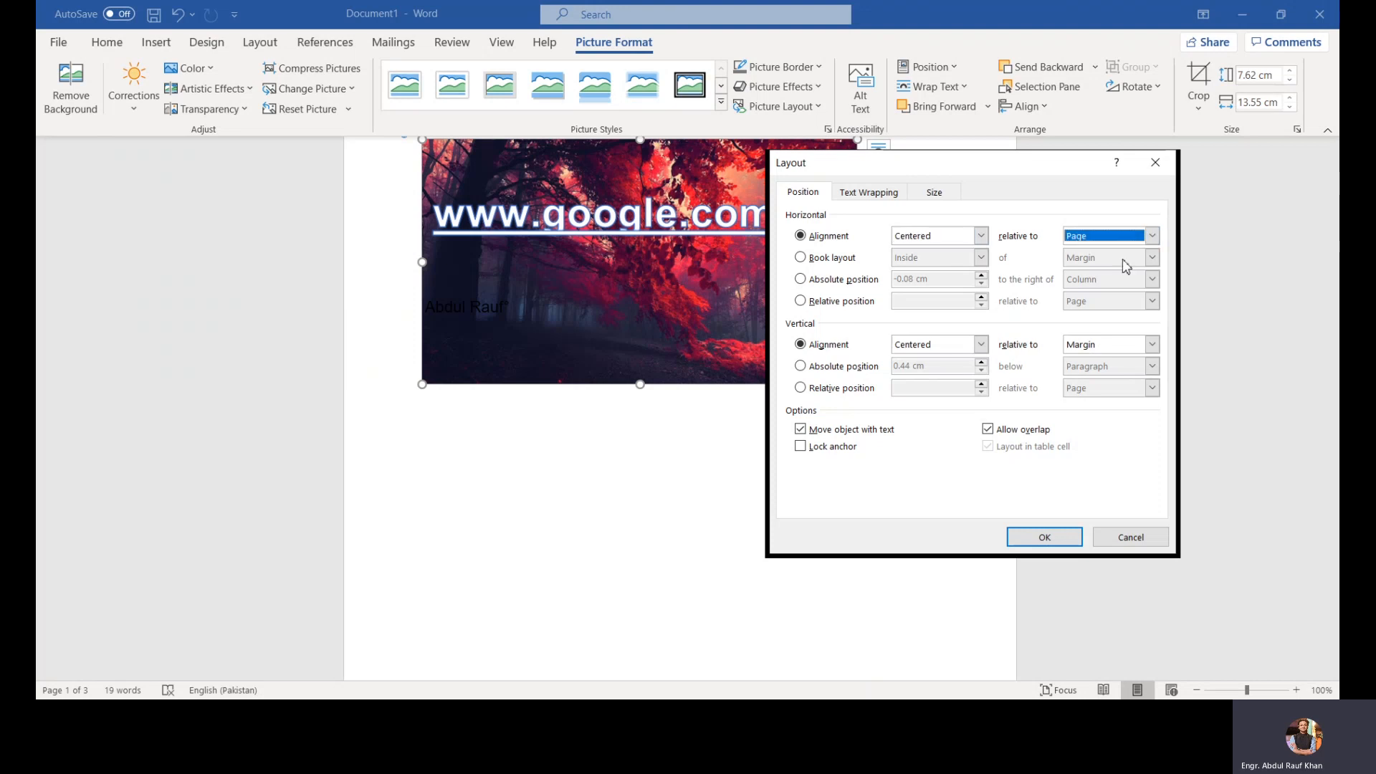
click(1043, 538)
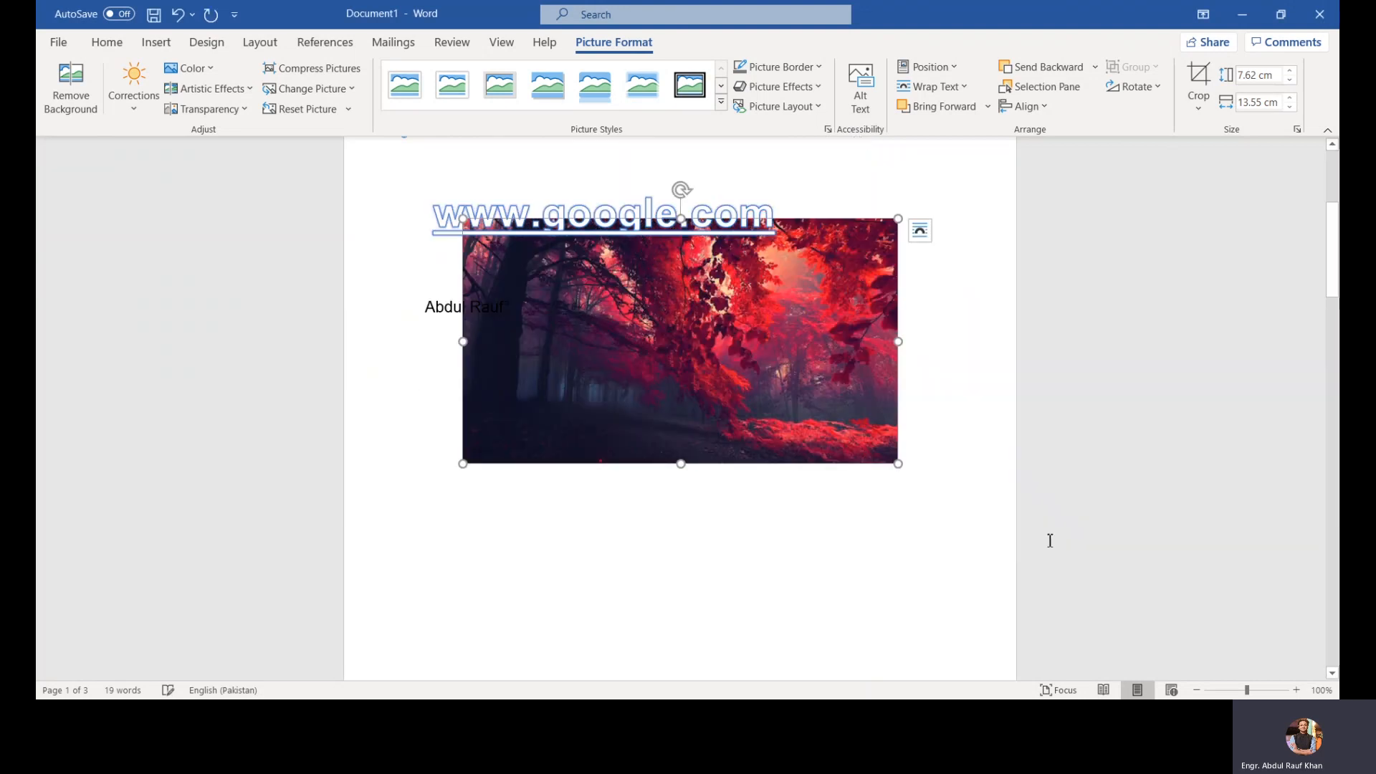